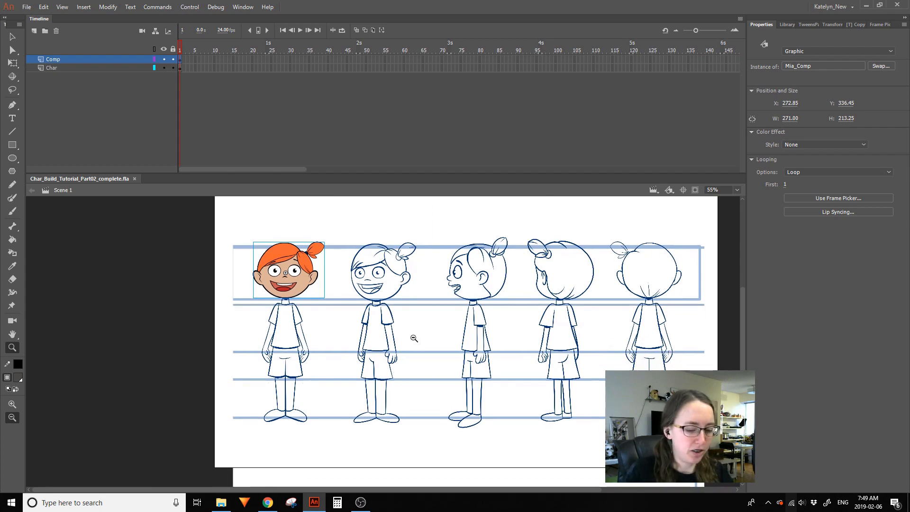
Lock the Char layer in the main scene, keeping it shown
{"action": "left_click_drag", "start_coordinate": [208, 449], "coordinate": [477, 208]}
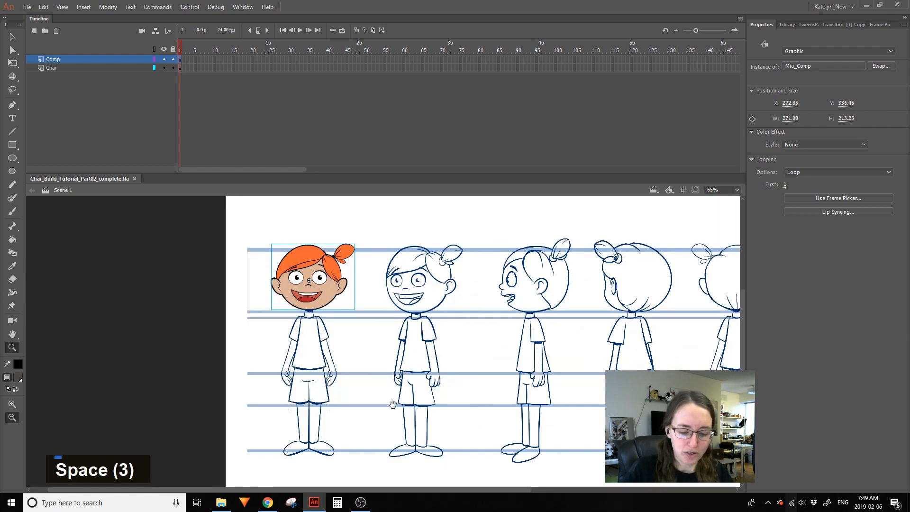
{"action": "key", "text": "space"}
{"action": "left_click_drag", "start_coordinate": [367, 419], "coordinate": [357, 333]}
{"action": "left_click_drag", "start_coordinate": [213, 427], "coordinate": [412, 196]}
{"action": "key", "text": "space"}
{"action": "left_click_drag", "start_coordinate": [510, 355], "coordinate": [440, 323]}
{"action": "left_click", "coordinate": [13, 63]}
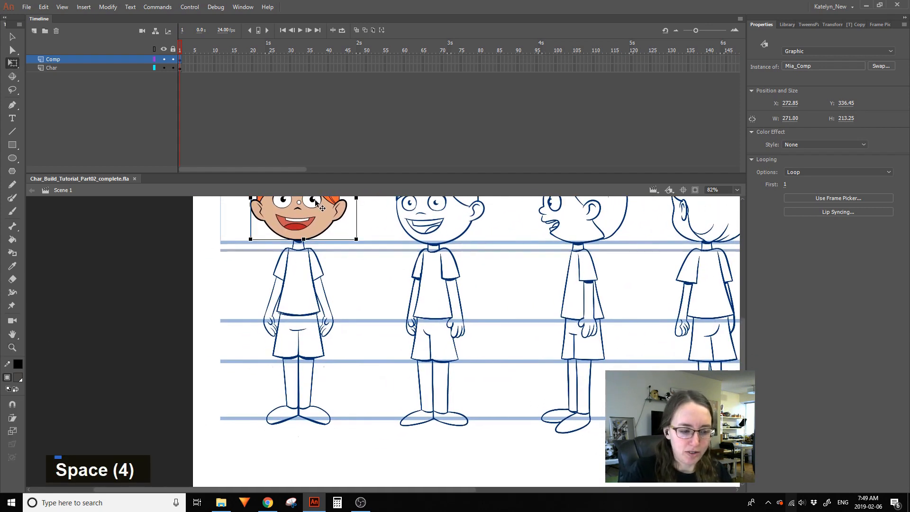
{"action": "left_click", "coordinate": [343, 258]}
{"action": "left_click", "coordinate": [164, 68]}
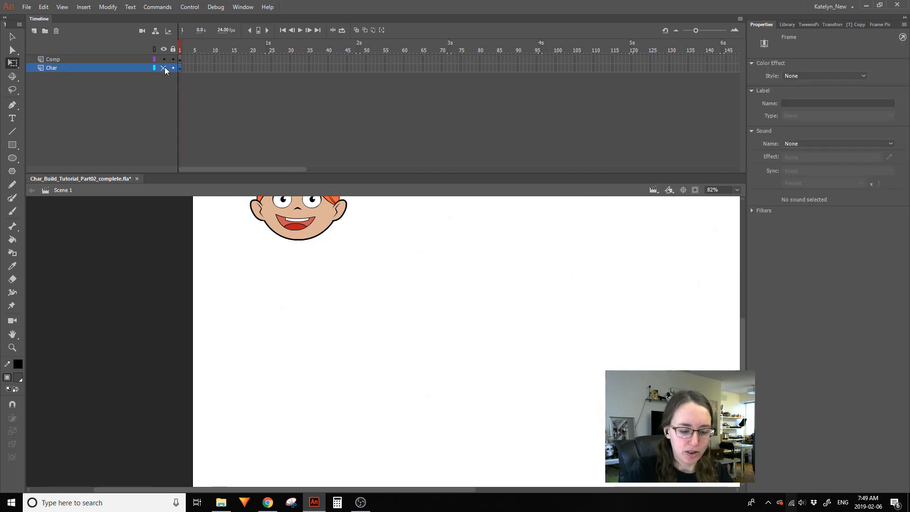
{"action": "left_click", "coordinate": [164, 68]}
{"action": "left_click", "coordinate": [172, 67]}
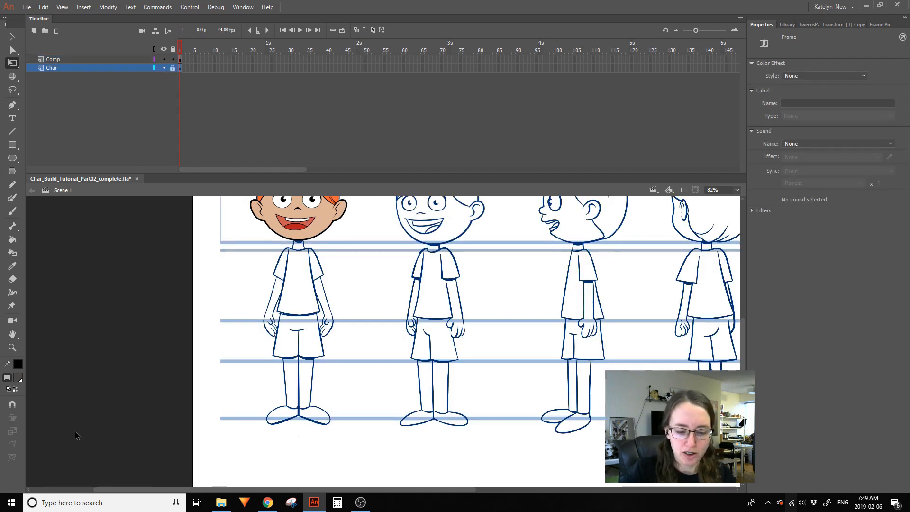
Open the Mia_Comp head symbol on the Comp layer for editing in place
{"action": "left_click", "coordinate": [118, 59]}
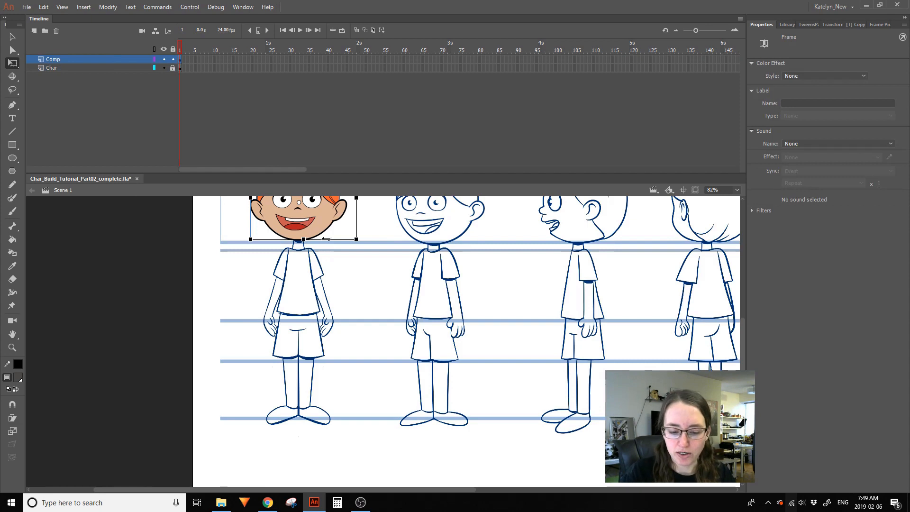
{"action": "left_click", "coordinate": [323, 217]}
{"action": "double_click", "coordinate": [327, 220]}
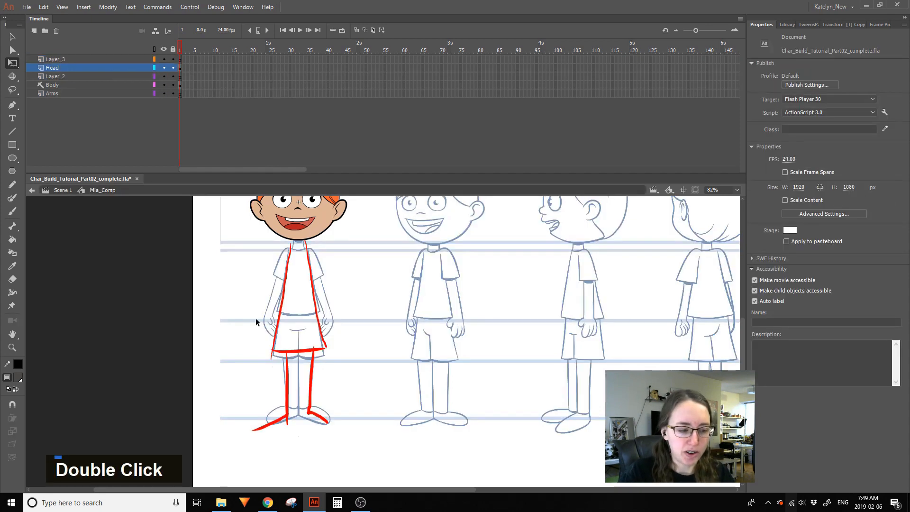
Delete the Body layer with its rough red body lines from the Mia_Comp symbol
{"action": "left_click", "coordinate": [84, 67]}
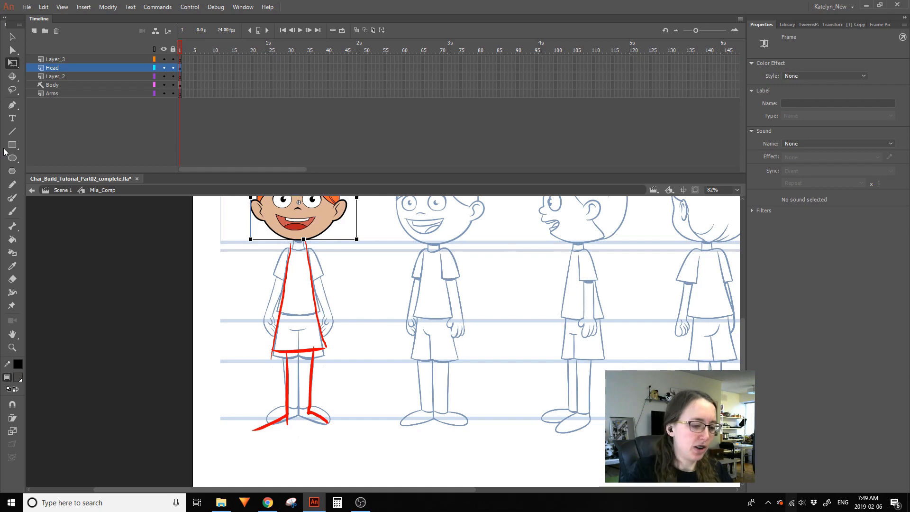
{"action": "left_click", "coordinate": [312, 263]}
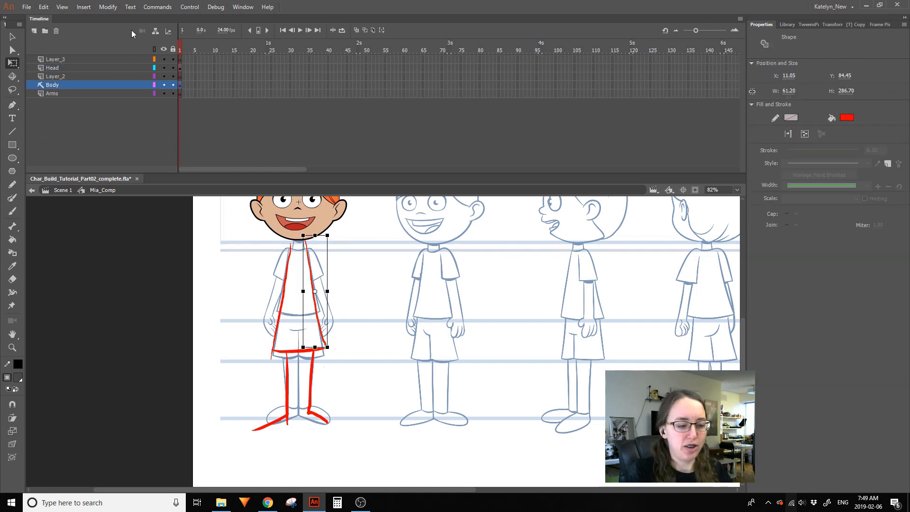
{"action": "left_click", "coordinate": [58, 31]}
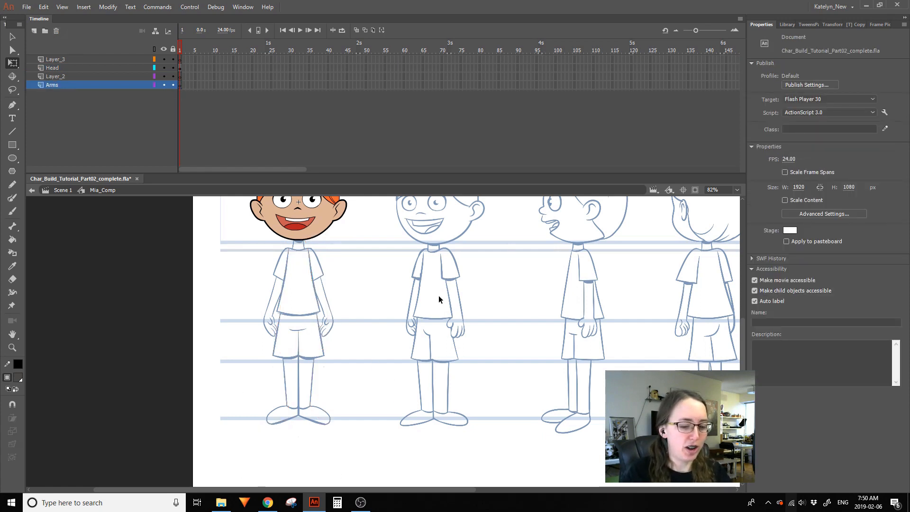
Prepare the Brush tool on Layer_2 with a bright red fill and the tilt option enabled
{"action": "left_click", "coordinate": [13, 348]}
{"action": "left_click_drag", "start_coordinate": [216, 453], "coordinate": [445, 209]}
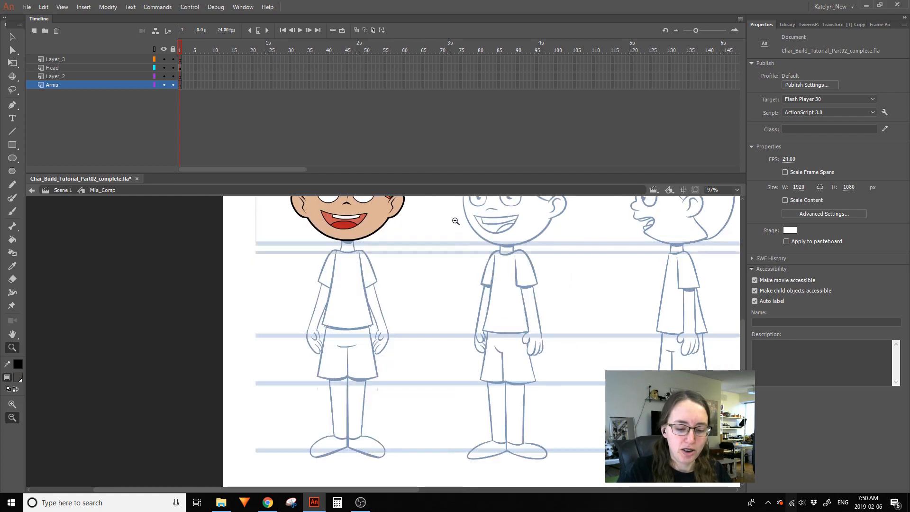
{"action": "key", "text": "space"}
{"action": "left_click_drag", "start_coordinate": [477, 320], "coordinate": [419, 357]}
{"action": "left_click_drag", "start_coordinate": [271, 389], "coordinate": [392, 238]}
{"action": "key", "text": "space"}
{"action": "left_click_drag", "start_coordinate": [451, 366], "coordinate": [433, 348]}
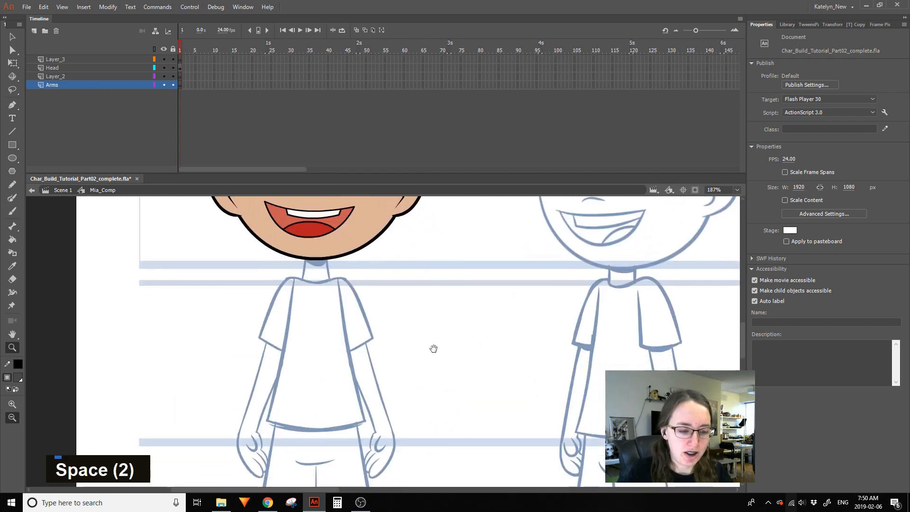
{"action": "left_click", "coordinate": [118, 77]}
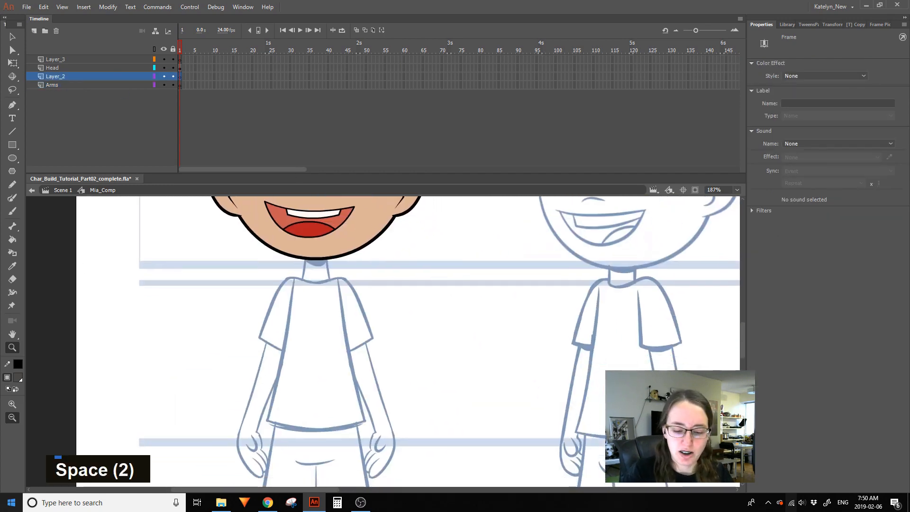
{"action": "left_click", "coordinate": [13, 212]}
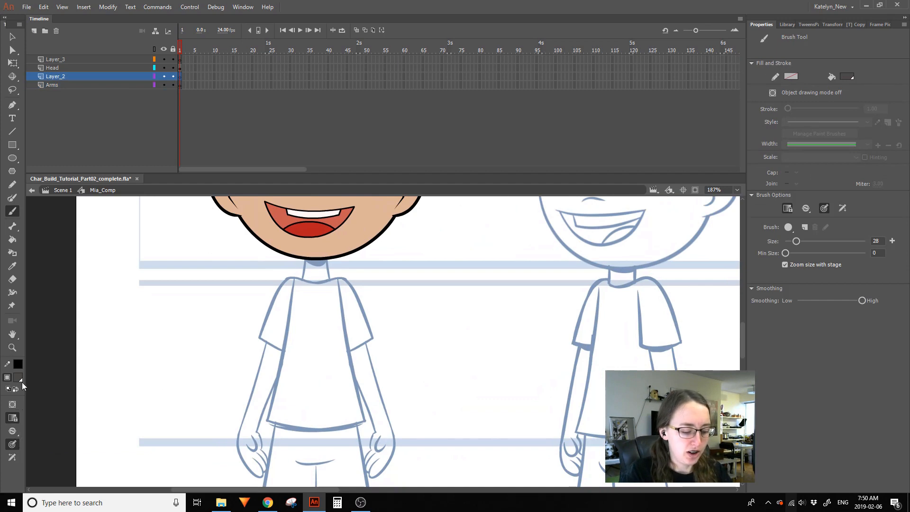
{"action": "left_click", "coordinate": [14, 418]}
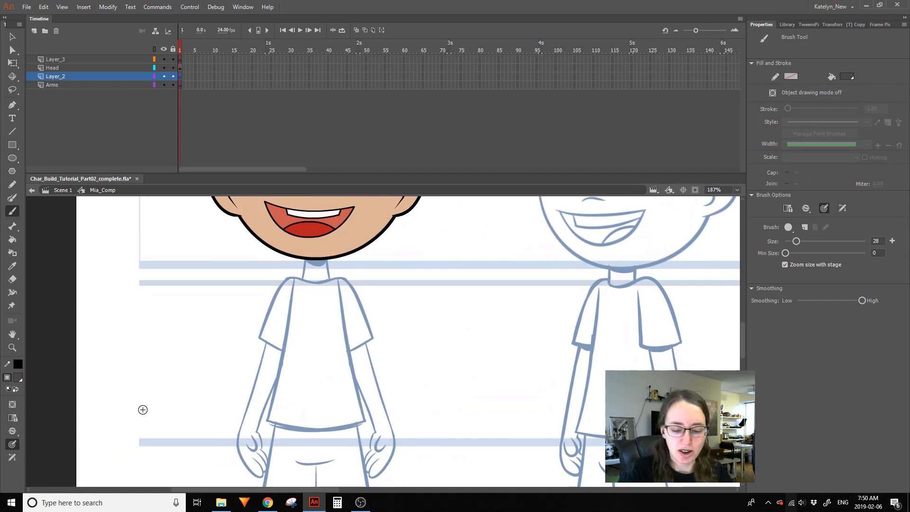
{"action": "left_click", "coordinate": [19, 377]}
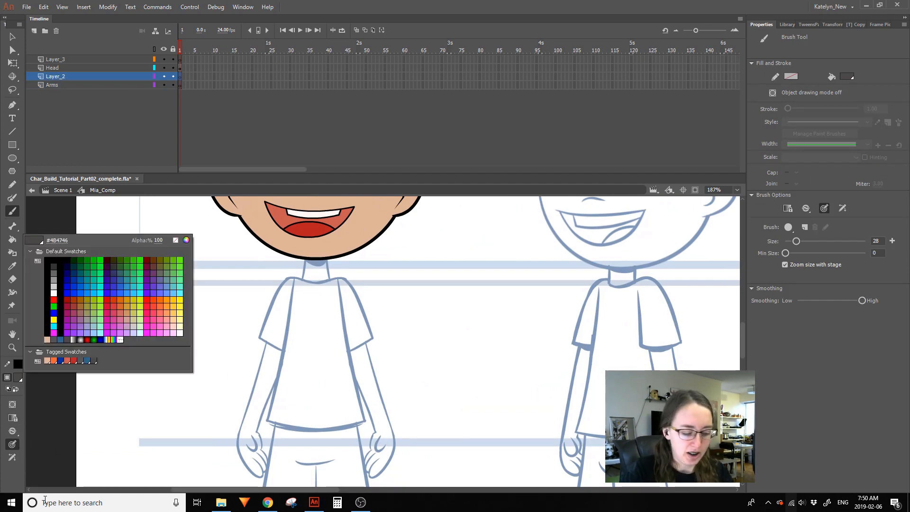
{"action": "left_click", "coordinate": [144, 301]}
{"action": "left_click", "coordinate": [12, 457]}
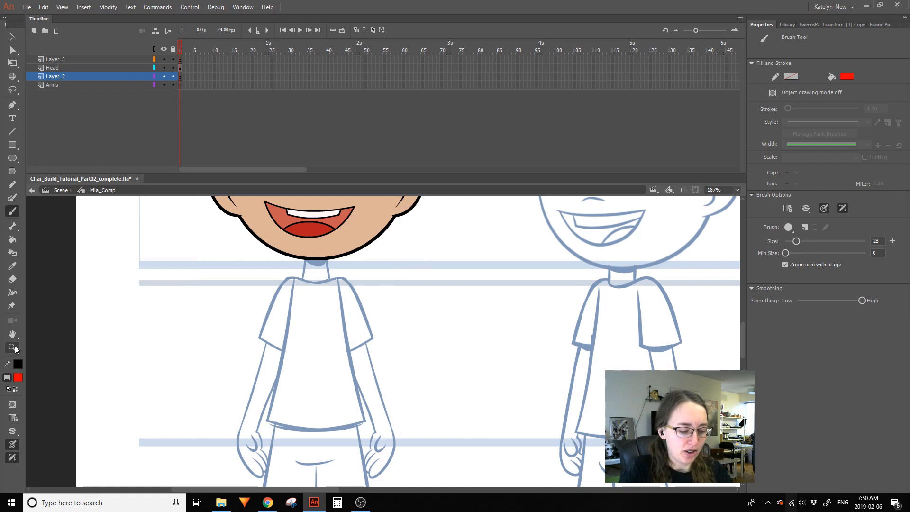
Lock the Head layer and keep Layer_2 active for brush drawing over the front-view body
{"action": "key", "text": "z"}
{"action": "left_click", "coordinate": [312, 313], "text": "alt"}
{"action": "left_click_drag", "start_coordinate": [315, 311], "coordinate": [393, 302]}
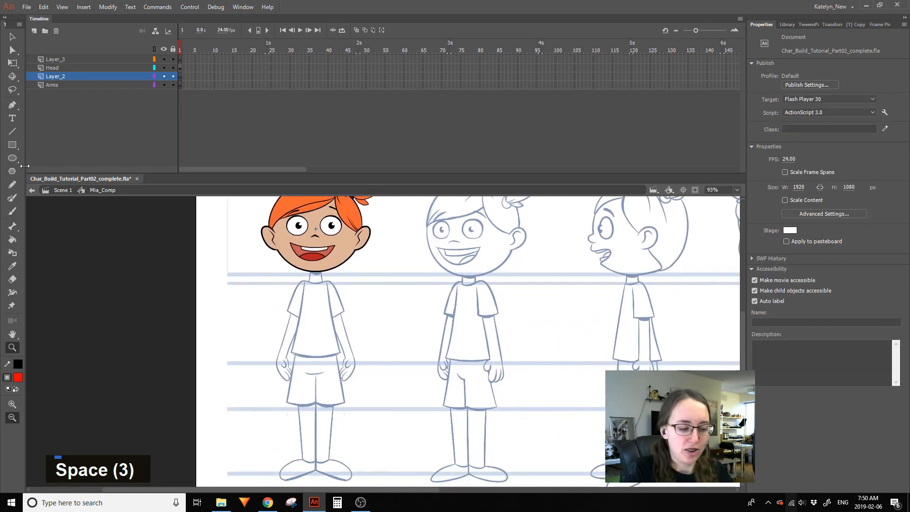
{"action": "left_click", "coordinate": [16, 210]}
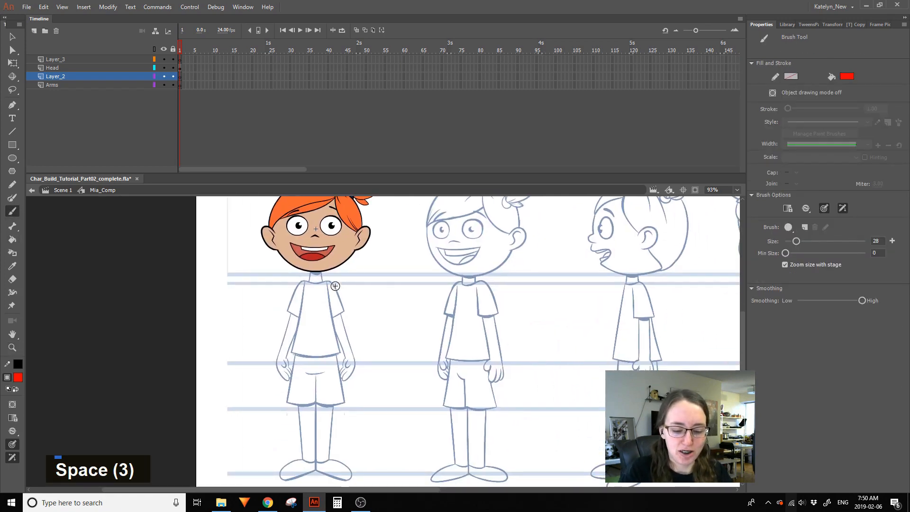
{"action": "left_click", "coordinate": [172, 68]}
{"action": "left_click", "coordinate": [99, 82]}
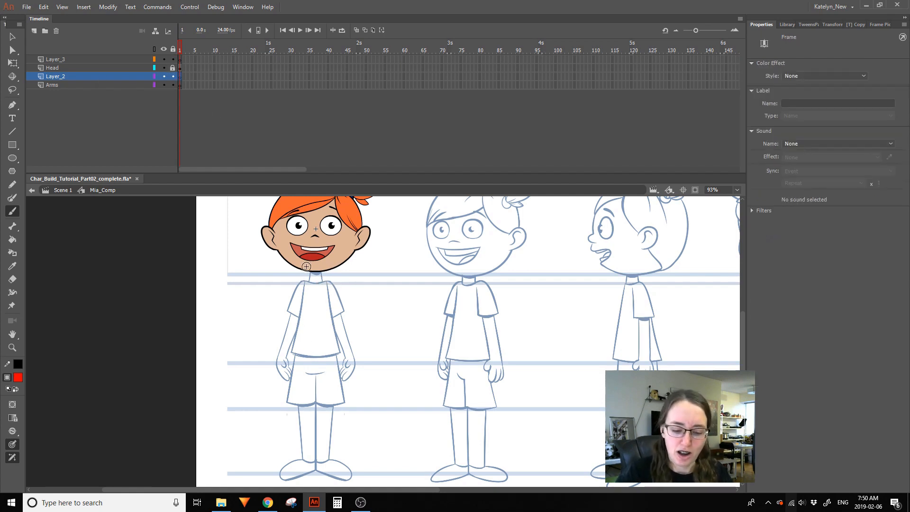
Undo the last brush stroke and set the brush size to 13
{"action": "key", "text": "ctrl+z"}
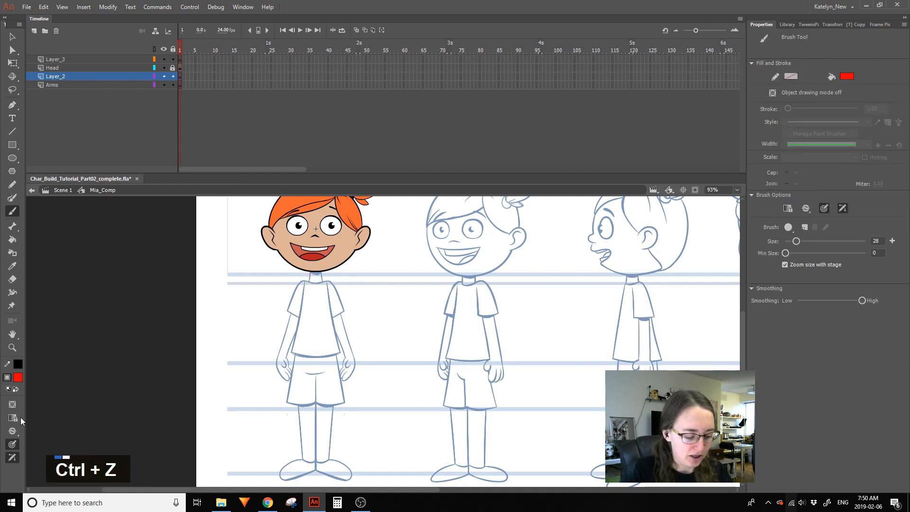
{"action": "left_click_drag", "start_coordinate": [796, 241], "coordinate": [791, 242]}
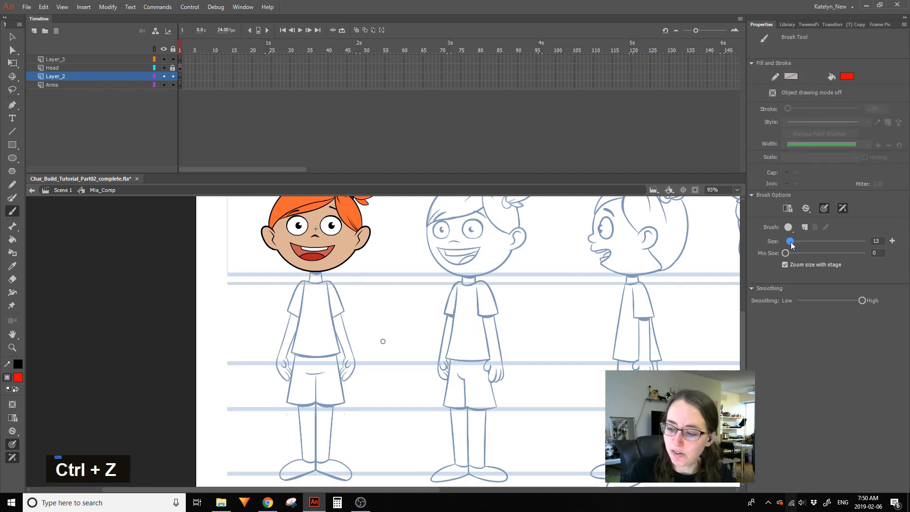
{"action": "left_click", "coordinate": [15, 349]}
{"action": "left_click_drag", "start_coordinate": [261, 414], "coordinate": [359, 276]}
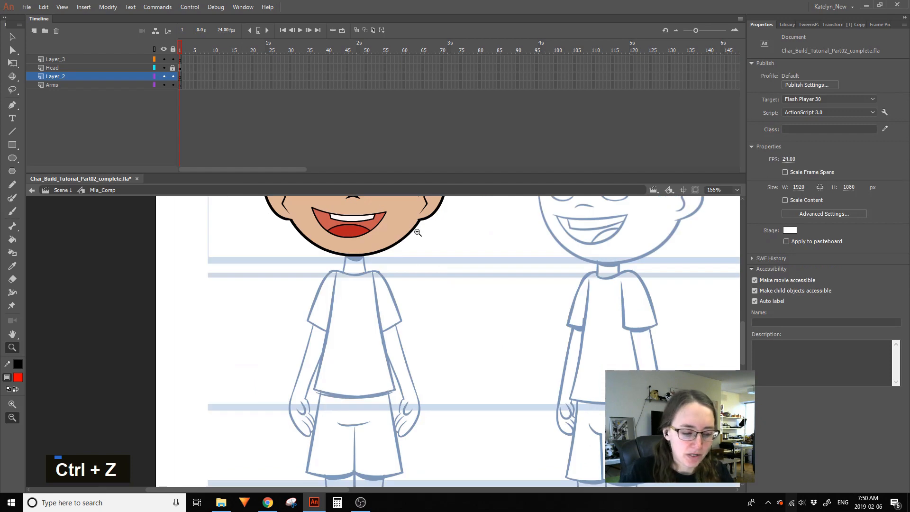
{"action": "key", "text": "b"}
{"action": "left_click_drag", "start_coordinate": [347, 252], "coordinate": [342, 277]}
{"action": "key", "text": "ctrl+z"}
{"action": "left_click_drag", "start_coordinate": [346, 246], "coordinate": [341, 284]}
{"action": "key", "text": "ctrl+z"}
{"action": "key", "text": "ctrl+z"}
Sketch the front-view neck in red with a rounded base inside the shirt and a pivot dot
{"action": "mouse_move", "coordinate": [348, 243]}
{"action": "left_mouse_down"}
{"action": "mouse_move", "coordinate": [342, 275]}
{"action": "mouse_move", "coordinate": [353, 296]}
{"action": "mouse_move", "coordinate": [370, 280]}
{"action": "left_mouse_up"}
{"action": "left_click_drag", "start_coordinate": [362, 246], "coordinate": [364, 289]}
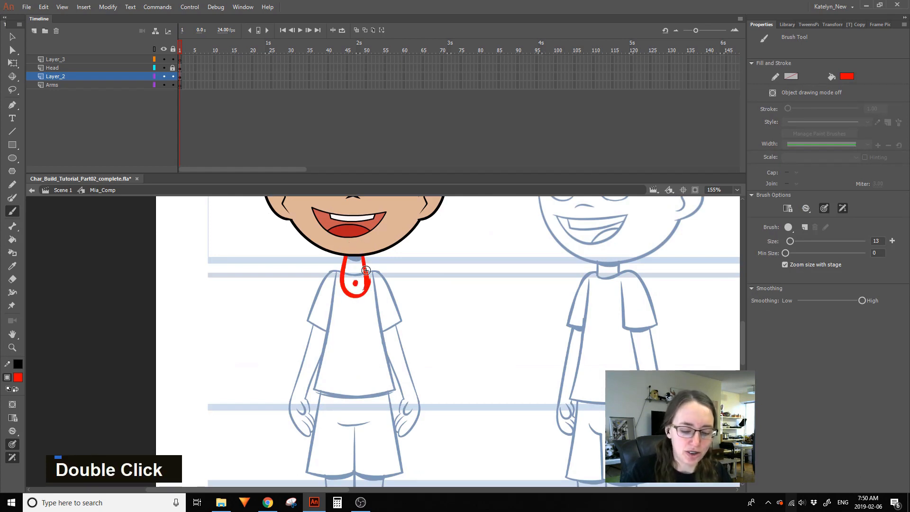
Sketch the left-hand sleeve in red on the front view, with a round shoulder joint and a pivot dot
{"action": "key", "text": "space"}
{"action": "left_click_drag", "start_coordinate": [365, 270], "coordinate": [375, 230]}
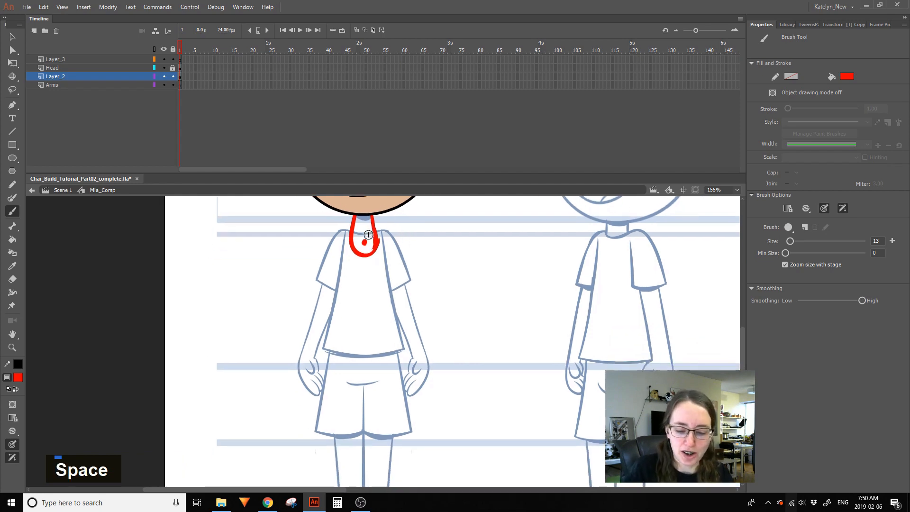
{"action": "mouse_move", "coordinate": [337, 255]}
{"action": "left_mouse_down"}
{"action": "mouse_move", "coordinate": [343, 229]}
{"action": "mouse_move", "coordinate": [332, 251]}
{"action": "mouse_move", "coordinate": [356, 228]}
{"action": "mouse_move", "coordinate": [331, 239]}
{"action": "mouse_move", "coordinate": [319, 268]}
{"action": "left_mouse_up"}
{"action": "mouse_move", "coordinate": [332, 238]}
{"action": "left_mouse_down"}
{"action": "mouse_move", "coordinate": [315, 280]}
{"action": "mouse_move", "coordinate": [341, 291]}
{"action": "left_mouse_up"}
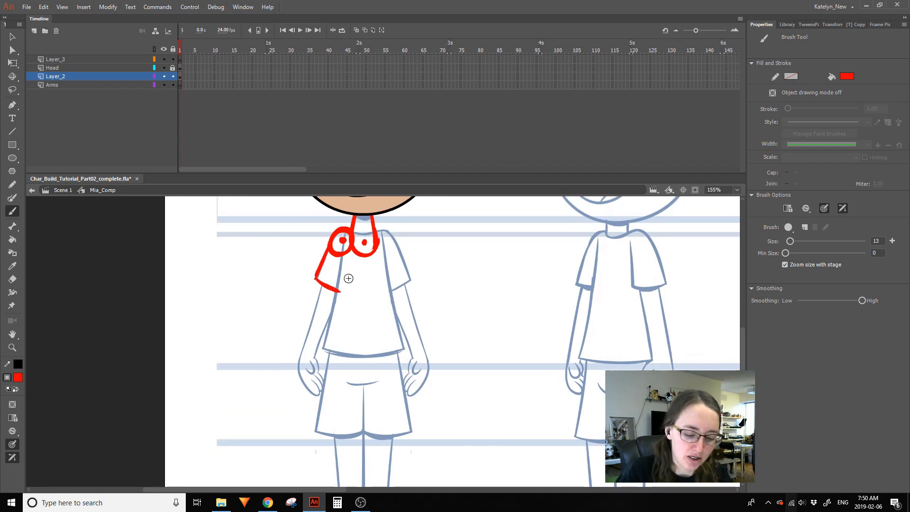
{"action": "mouse_move", "coordinate": [352, 248]}
{"action": "left_mouse_down"}
{"action": "mouse_move", "coordinate": [341, 288]}
{"action": "mouse_move", "coordinate": [343, 275]}
{"action": "left_mouse_up"}
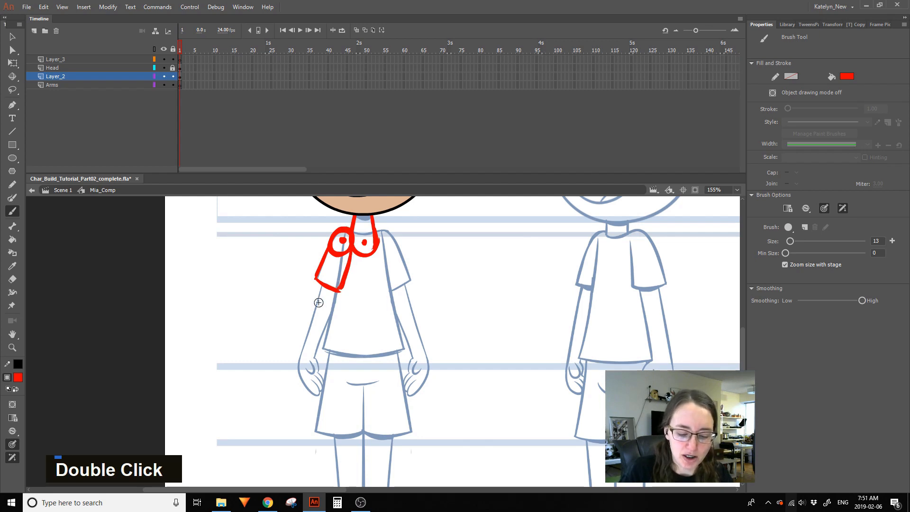
Sketch the forearm and hand below the red sleeve, marking rounded elbow and wrist joints with pivot dots
{"action": "mouse_move", "coordinate": [322, 287]}
{"action": "left_mouse_down"}
{"action": "mouse_move", "coordinate": [341, 284]}
{"action": "mouse_move", "coordinate": [301, 363]}
{"action": "left_mouse_up"}
{"action": "left_click", "coordinate": [334, 280]}
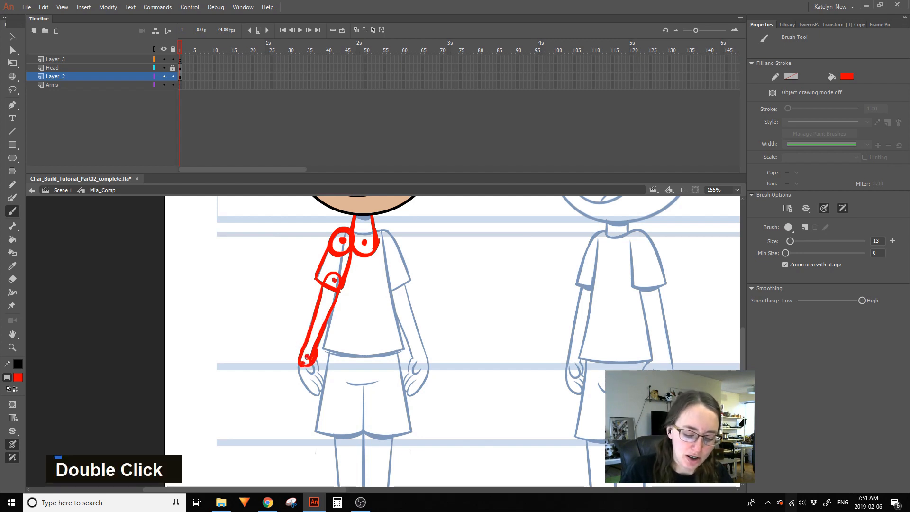
{"action": "key", "text": "space"}
{"action": "mouse_move", "coordinate": [307, 356]}
{"action": "left_mouse_down"}
{"action": "mouse_move", "coordinate": [280, 302]}
{"action": "mouse_move", "coordinate": [292, 312]}
{"action": "mouse_move", "coordinate": [282, 335]}
{"action": "mouse_move", "coordinate": [296, 325]}
{"action": "mouse_move", "coordinate": [287, 338]}
{"action": "left_mouse_up"}
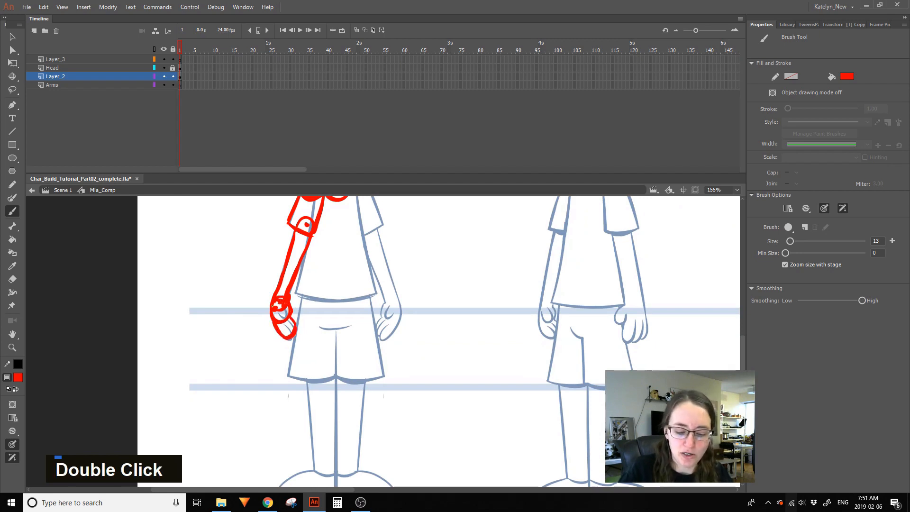
Sketch red lines along the shirt's left-hand side and over the start of the opposite shoulder
{"action": "key", "text": "space"}
{"action": "left_click_drag", "start_coordinate": [432, 333], "coordinate": [409, 381]}
{"action": "left_click_drag", "start_coordinate": [288, 283], "coordinate": [273, 342]}
{"action": "left_click_drag", "start_coordinate": [327, 224], "coordinate": [338, 224]}
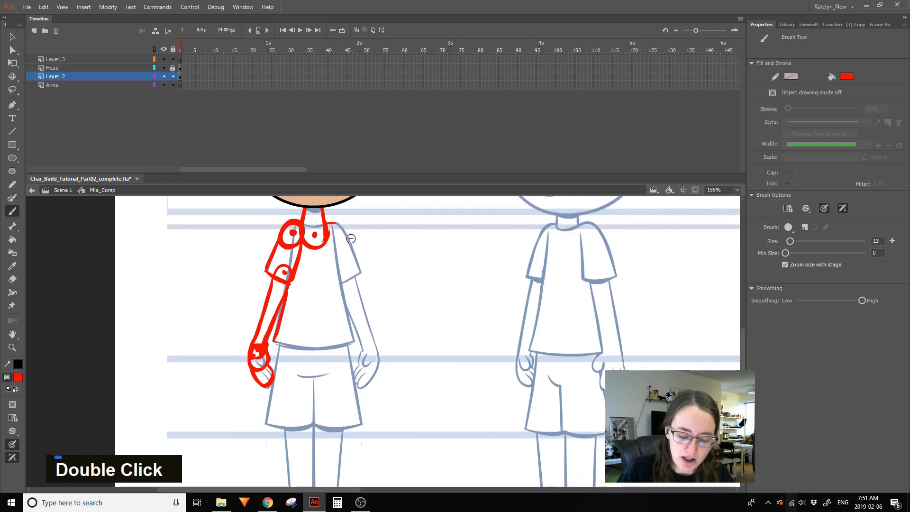
Sketch an oval waist joint under the shirt hem and outline the shorts in red
{"action": "key", "text": "space"}
{"action": "mouse_move", "coordinate": [324, 355]}
{"action": "left_mouse_down"}
{"action": "mouse_move", "coordinate": [351, 305]}
{"action": "mouse_move", "coordinate": [327, 331]}
{"action": "mouse_move", "coordinate": [372, 320]}
{"action": "mouse_move", "coordinate": [375, 299]}
{"action": "mouse_move", "coordinate": [328, 288]}
{"action": "mouse_move", "coordinate": [311, 323]}
{"action": "mouse_move", "coordinate": [334, 284]}
{"action": "mouse_move", "coordinate": [306, 305]}
{"action": "left_mouse_up"}
{"action": "key", "text": "space"}
{"action": "left_click_drag", "start_coordinate": [357, 369], "coordinate": [366, 295]}
{"action": "left_click_drag", "start_coordinate": [314, 222], "coordinate": [302, 298]}
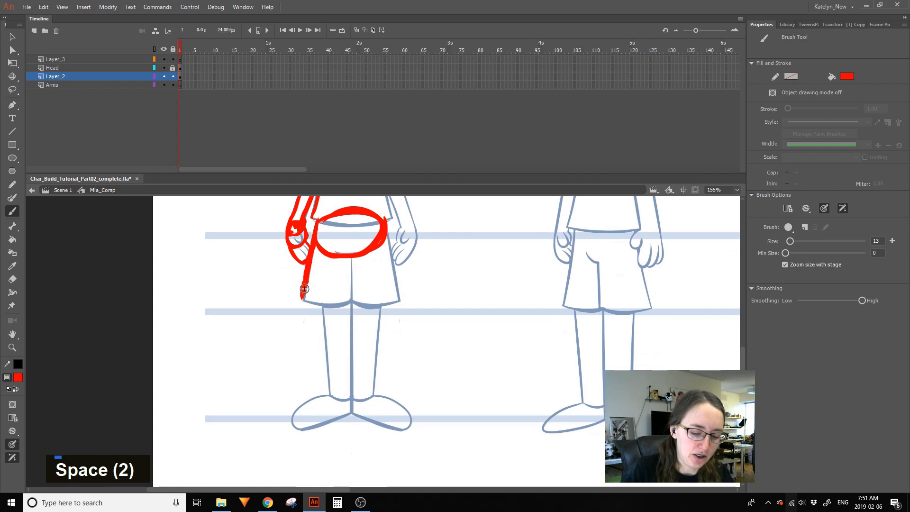
{"action": "left_click_drag", "start_coordinate": [328, 222], "coordinate": [344, 230]}
{"action": "mouse_move", "coordinate": [347, 229]}
{"action": "left_mouse_down"}
{"action": "mouse_move", "coordinate": [351, 257]}
{"action": "mouse_move", "coordinate": [368, 230]}
{"action": "left_mouse_up"}
{"action": "mouse_move", "coordinate": [375, 226]}
{"action": "left_mouse_down"}
{"action": "mouse_move", "coordinate": [398, 303]}
{"action": "mouse_move", "coordinate": [366, 303]}
{"action": "left_mouse_up"}
Sketch the shorts' centre line and one lower leg in red, with rounded ends at the knee and ankle
{"action": "mouse_move", "coordinate": [353, 246]}
{"action": "left_mouse_down"}
{"action": "mouse_move", "coordinate": [354, 289]}
{"action": "mouse_move", "coordinate": [316, 309]}
{"action": "mouse_move", "coordinate": [334, 280]}
{"action": "mouse_move", "coordinate": [353, 304]}
{"action": "mouse_move", "coordinate": [323, 316]}
{"action": "mouse_move", "coordinate": [337, 408]}
{"action": "mouse_move", "coordinate": [351, 399]}
{"action": "left_mouse_up"}
{"action": "mouse_move", "coordinate": [354, 290]}
{"action": "left_mouse_down"}
{"action": "mouse_move", "coordinate": [354, 399]}
{"action": "mouse_move", "coordinate": [334, 408]}
{"action": "left_mouse_up"}
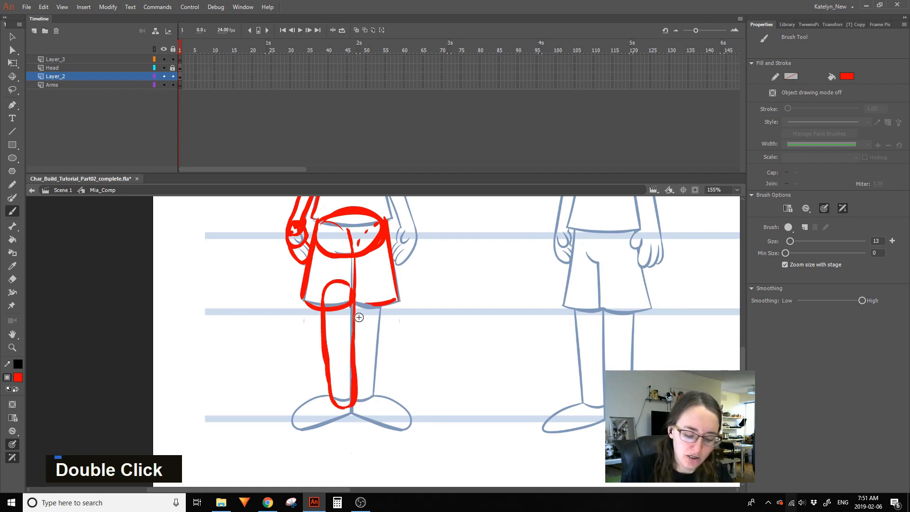
Delete all the red joint sketches on Layer_2
{"action": "key", "text": "space"}
{"action": "left_click_drag", "start_coordinate": [479, 349], "coordinate": [496, 471]}
{"action": "left_click_drag", "start_coordinate": [508, 355], "coordinate": [476, 314]}
{"action": "left_click_drag", "start_coordinate": [461, 278], "coordinate": [463, 331]}
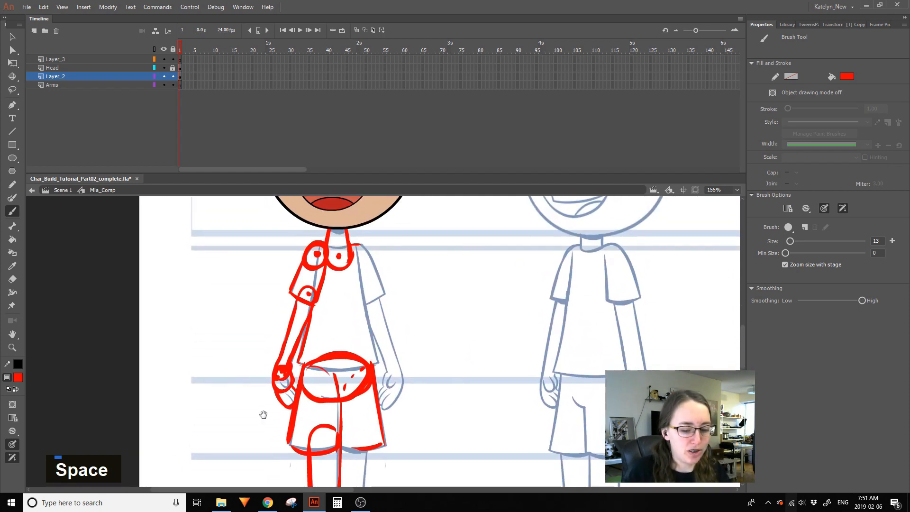
{"action": "double_click", "coordinate": [12, 61]}
{"action": "left_click", "coordinate": [87, 75]}
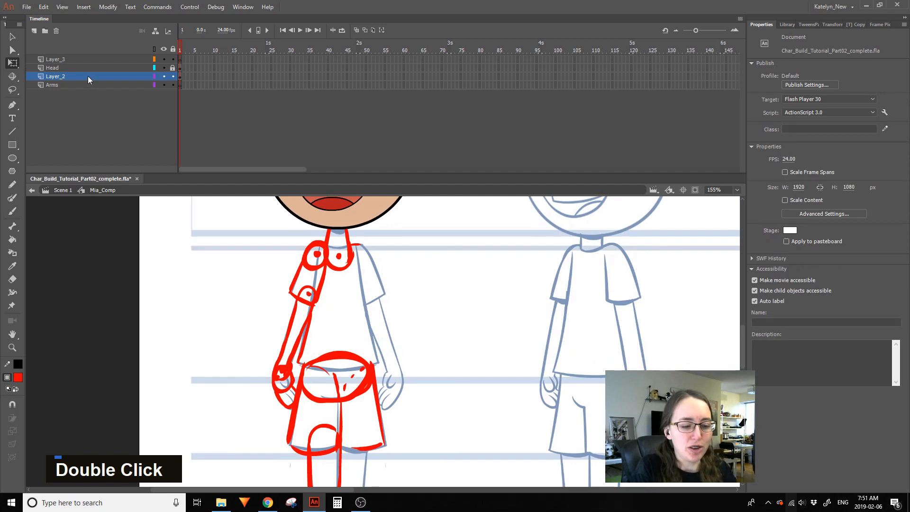
{"action": "key", "text": "Delete"}
Rename Layer_2 as Neck and lock all the other layers
{"action": "key", "text": "space"}
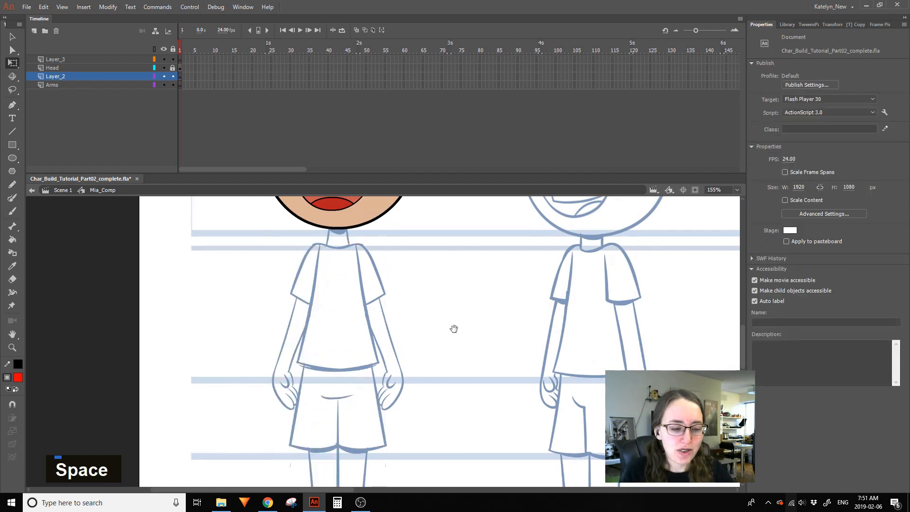
{"action": "left_click_drag", "start_coordinate": [463, 326], "coordinate": [451, 349]}
{"action": "double_click", "coordinate": [64, 75]}
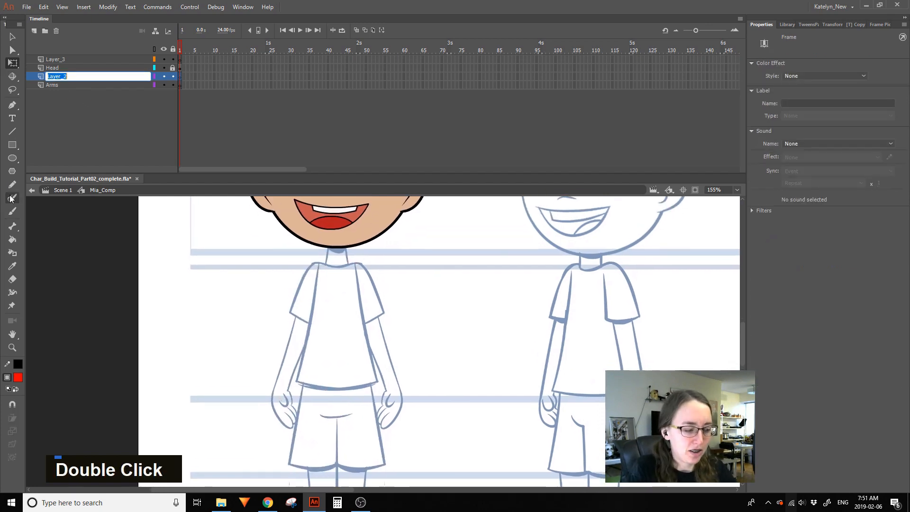
{"action": "type", "text": "Neck"}
{"action": "key", "text": "Return"}
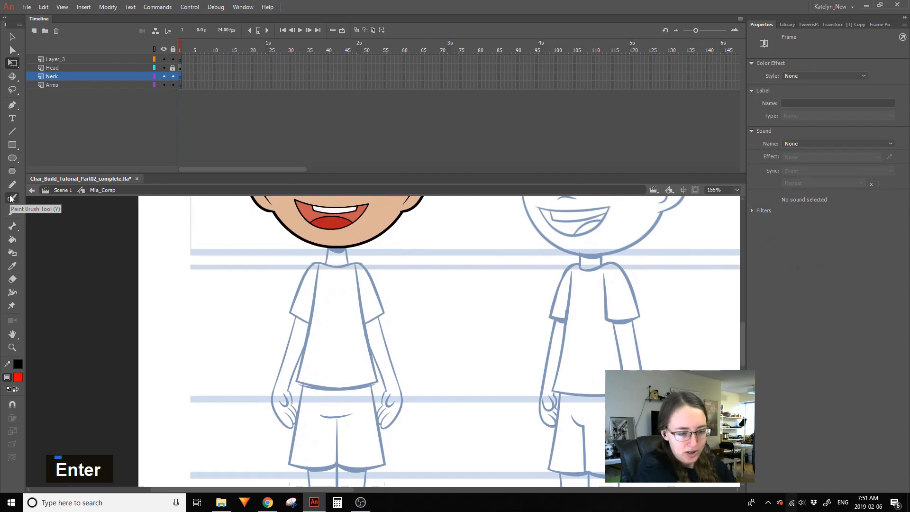
{"action": "left_click", "coordinate": [173, 76], "text": "alt"}
{"action": "key", "text": "space"}
{"action": "left_click_drag", "start_coordinate": [345, 401], "coordinate": [428, 335]}
{"action": "left_click", "coordinate": [426, 336]}
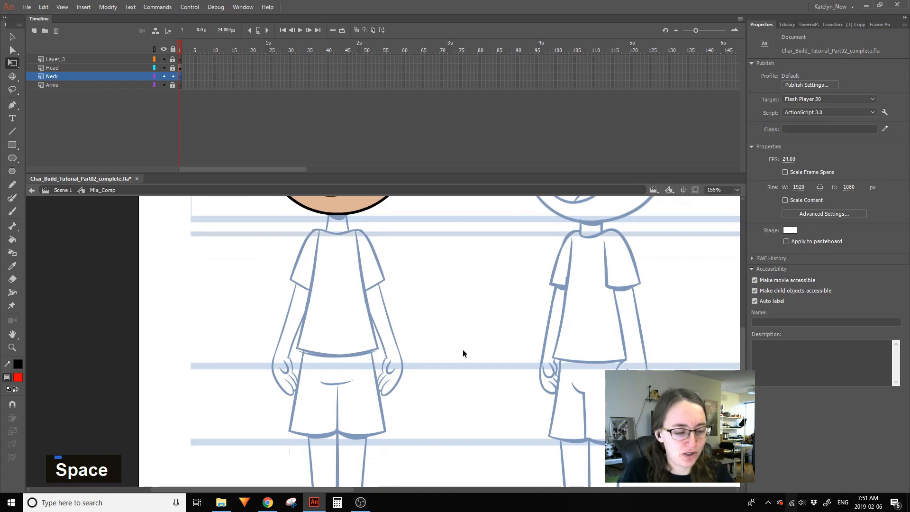
{"action": "key", "text": "space"}
{"action": "left_click_drag", "start_coordinate": [461, 315], "coordinate": [432, 367]}
Unlock the Head layer, sample the face's black 3.50 outline style inside Mia_Head_Face, and return to Mia_Comp
{"action": "left_click", "coordinate": [9, 63]}
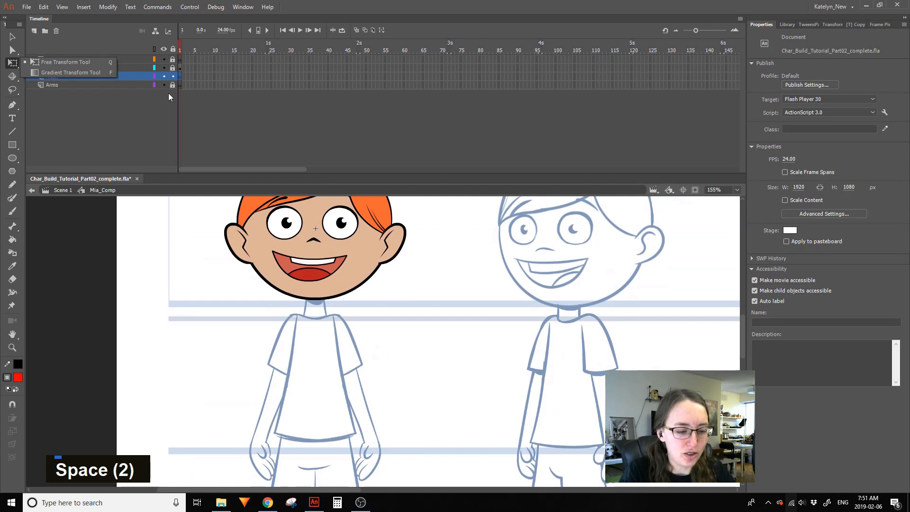
{"action": "left_click", "coordinate": [342, 294]}
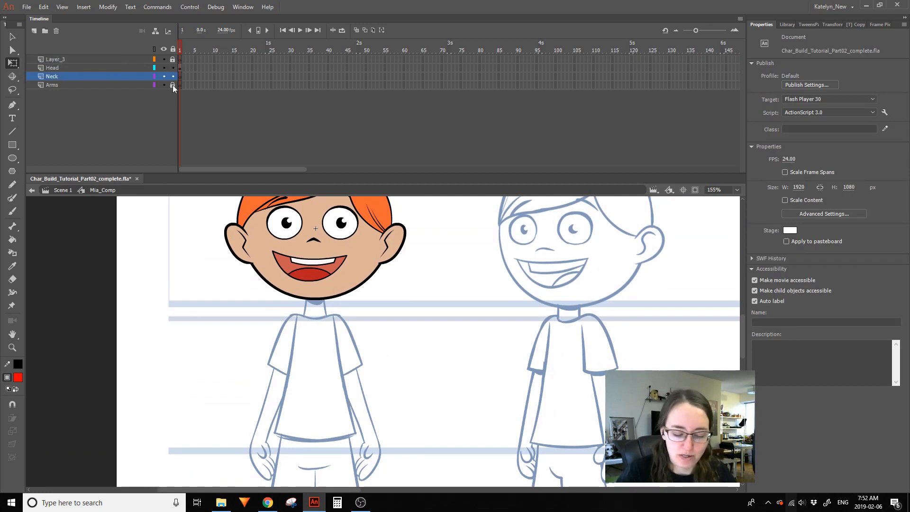
{"action": "left_click", "coordinate": [353, 287]}
{"action": "double_click", "coordinate": [354, 292]}
{"action": "left_click", "coordinate": [11, 268]}
{"action": "left_click", "coordinate": [367, 281], "text": "ctrl"}
{"action": "double_click", "coordinate": [368, 282], "text": "ctrl"}
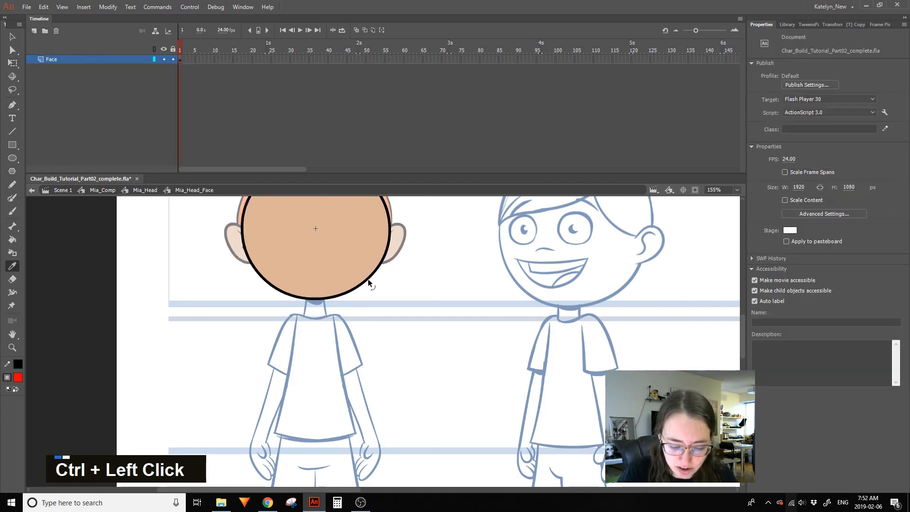
{"action": "left_click", "coordinate": [373, 276], "text": "ctrl"}
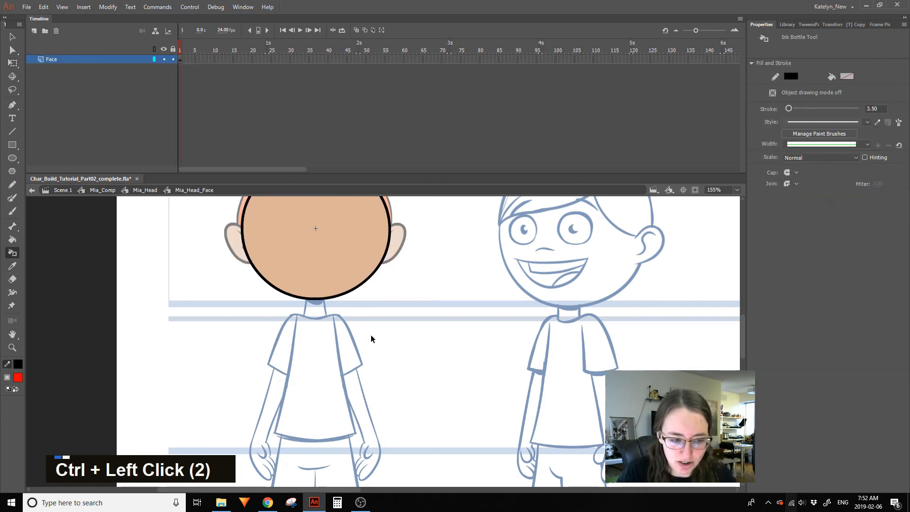
{"action": "double_click", "coordinate": [371, 336], "text": "ctrl"}
{"action": "double_click", "coordinate": [209, 370], "text": "ctrl"}
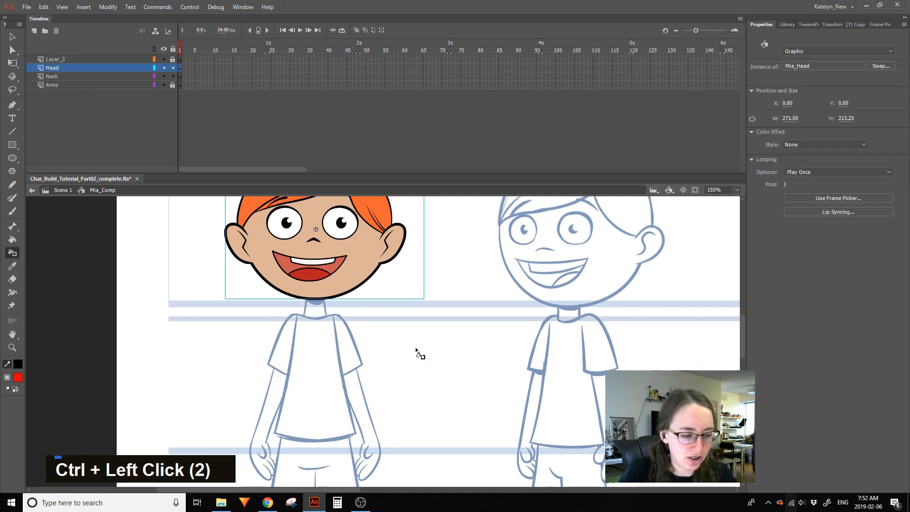
{"action": "left_click_drag", "start_coordinate": [416, 350], "coordinate": [383, 320]}
Lock every layer except Neck, make Neck the active layer for line drawing, and save the document
{"action": "left_click", "coordinate": [173, 76], "text": "alt"}
{"action": "key", "text": "n"}
{"action": "left_click", "coordinate": [85, 76]}
{"action": "key", "text": "ctrl+s"}
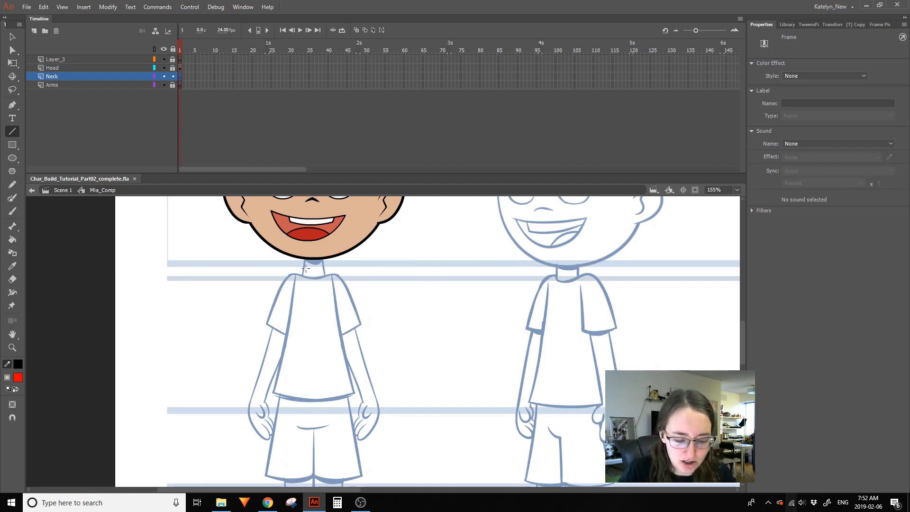
Draw two straight black lines over the reference neck's sides, running from the chin to just below the shirt collar
{"action": "left_click_drag", "start_coordinate": [305, 253], "coordinate": [295, 305]}
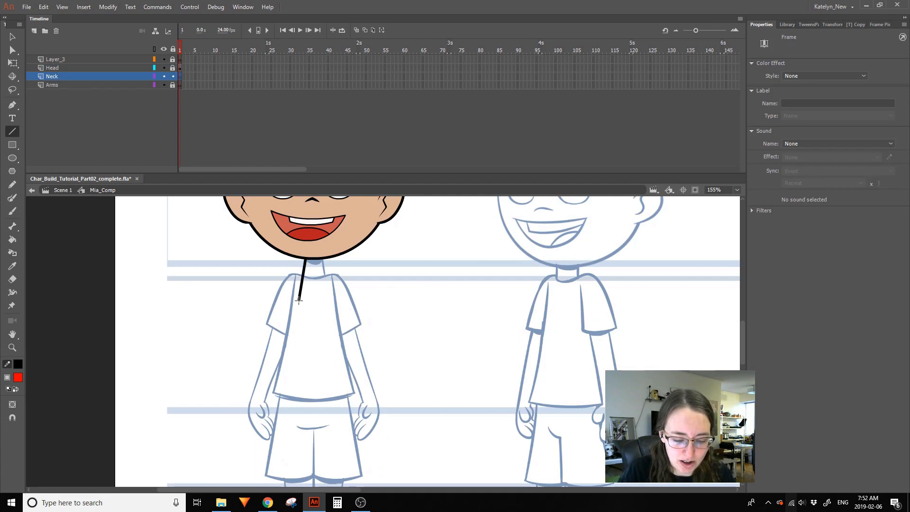
{"action": "key", "text": "ctrl+z"}
{"action": "left_click_drag", "start_coordinate": [221, 432], "coordinate": [462, 246]}
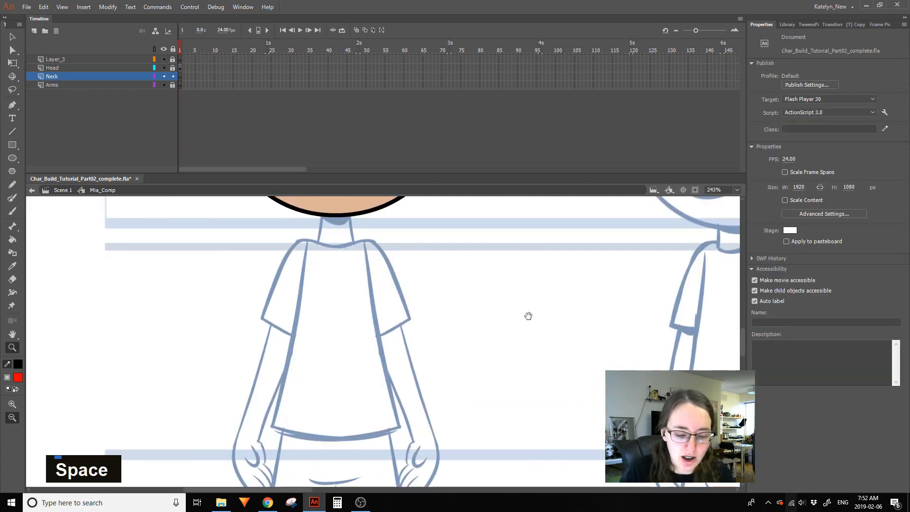
{"action": "key", "text": "space"}
{"action": "left_click_drag", "start_coordinate": [523, 337], "coordinate": [506, 379]}
{"action": "left_click", "coordinate": [12, 131]}
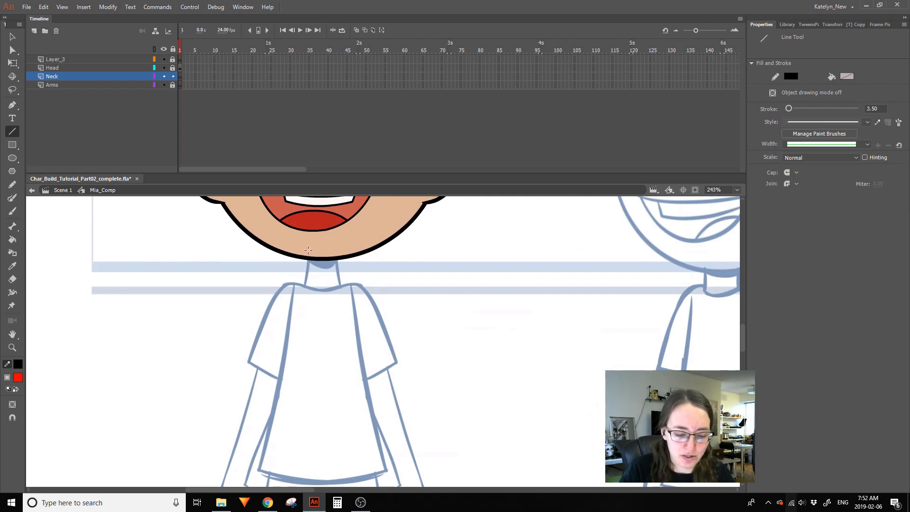
{"action": "left_click_drag", "start_coordinate": [307, 260], "coordinate": [301, 307]}
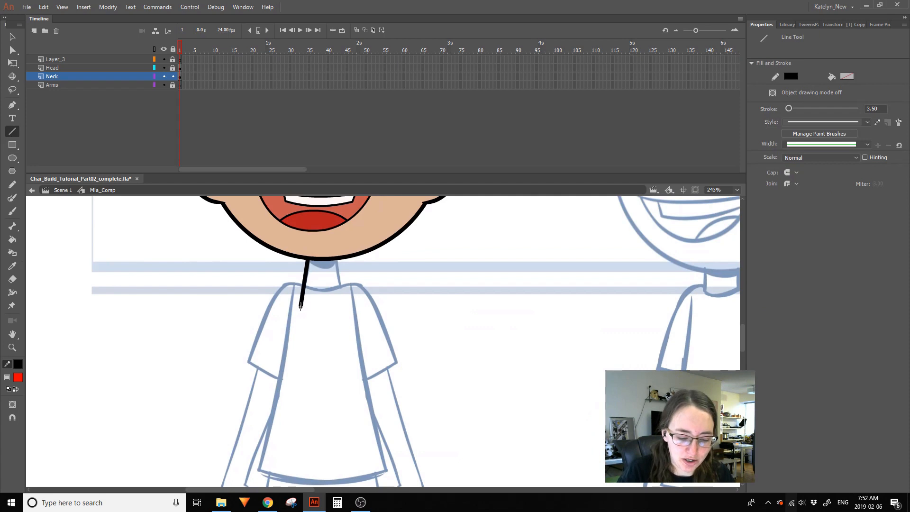
{"action": "left_click_drag", "start_coordinate": [338, 259], "coordinate": [343, 303]}
Display the Head layer as outlines and draw crossing lines over the lower and upper ends of the neck sides
{"action": "left_click", "coordinate": [154, 68]}
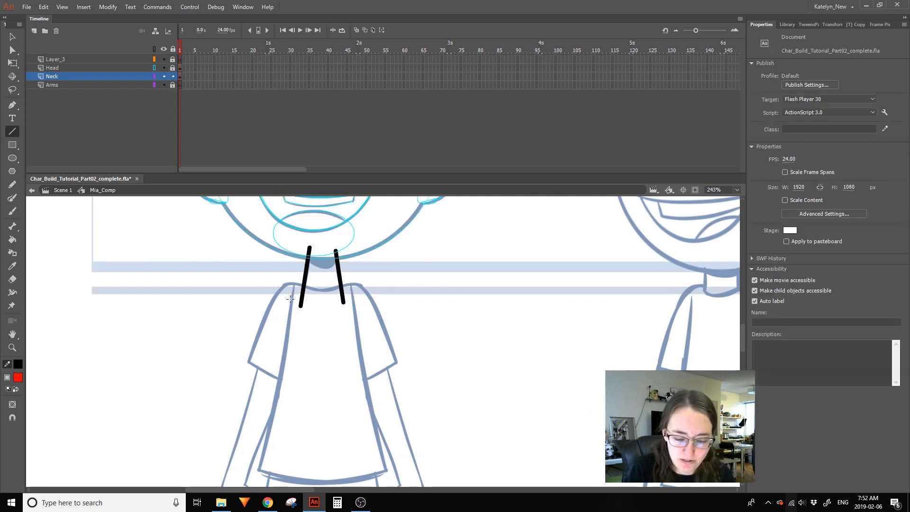
{"action": "left_click_drag", "start_coordinate": [286, 300], "coordinate": [370, 296]}
{"action": "key", "text": "space"}
{"action": "left_click_drag", "start_coordinate": [378, 232], "coordinate": [377, 249]}
{"action": "left_click_drag", "start_coordinate": [299, 267], "coordinate": [353, 269]}
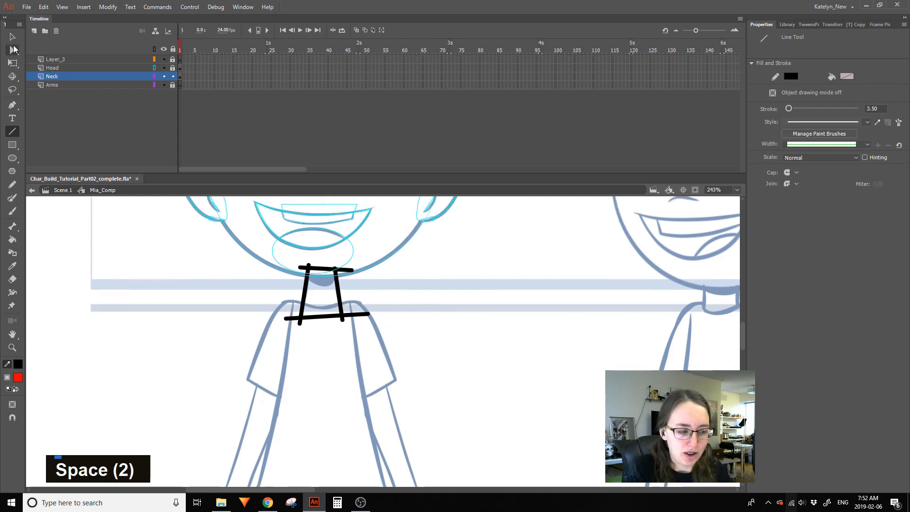
Delete the overhanging line ends at the two upper corners of the neck
{"action": "key", "text": "v"}
{"action": "left_click", "coordinate": [301, 268]}
{"action": "key", "text": "Delete"}
{"action": "left_click", "coordinate": [309, 265]}
{"action": "key", "text": "Delete"}
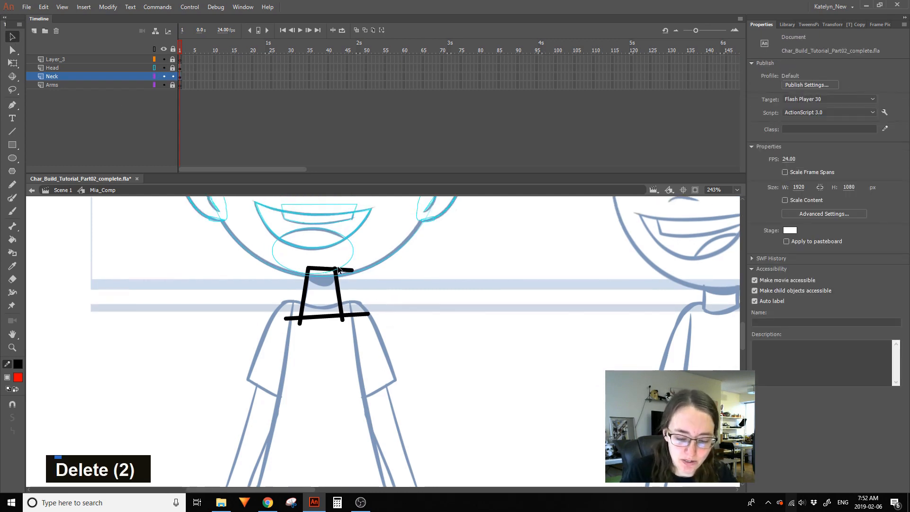
{"action": "left_click", "coordinate": [342, 272]}
{"action": "key", "text": "Delete"}
{"action": "left_click_drag", "start_coordinate": [334, 266], "coordinate": [345, 256]}
{"action": "key", "text": "Delete"}
Delete the overhanging line ends at the two lower corners of the neck
{"action": "double_click", "coordinate": [342, 317]}
{"action": "key", "text": "Delete"}
{"action": "left_click", "coordinate": [354, 317]}
{"action": "key", "text": "Delete"}
{"action": "left_click", "coordinate": [292, 318]}
{"action": "key", "text": "Delete"}
{"action": "left_click", "coordinate": [300, 324]}
{"action": "key", "text": "Delete"}
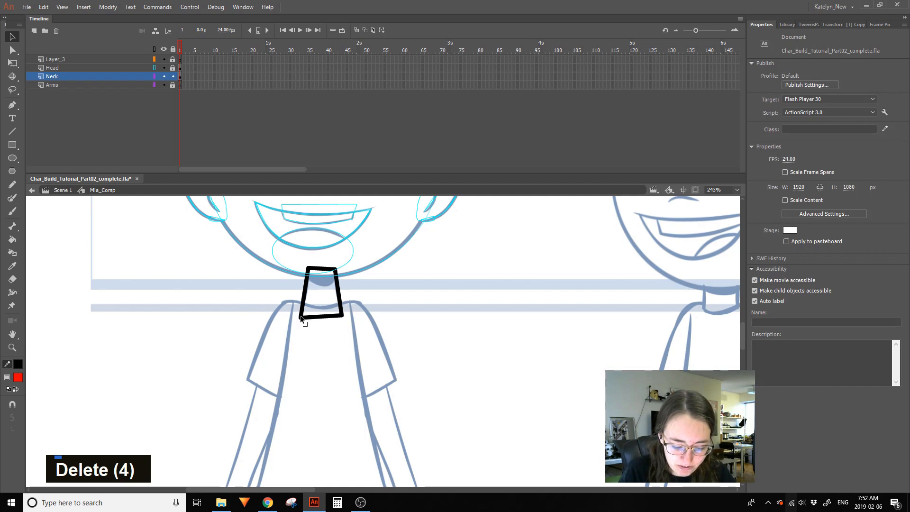
Bend the neck's lower and upper edges outward into rounded ends, making the shape about 33 by 63 px
{"action": "mouse_move", "coordinate": [321, 316]}
{"action": "left_mouse_down"}
{"action": "mouse_move", "coordinate": [320, 331]}
{"action": "mouse_move", "coordinate": [308, 330]}
{"action": "mouse_move", "coordinate": [336, 326]}
{"action": "mouse_move", "coordinate": [321, 327]}
{"action": "mouse_move", "coordinate": [304, 306]}
{"action": "mouse_move", "coordinate": [323, 325]}
{"action": "mouse_move", "coordinate": [307, 322]}
{"action": "left_mouse_up"}
{"action": "left_click_drag", "start_coordinate": [335, 325], "coordinate": [337, 326]}
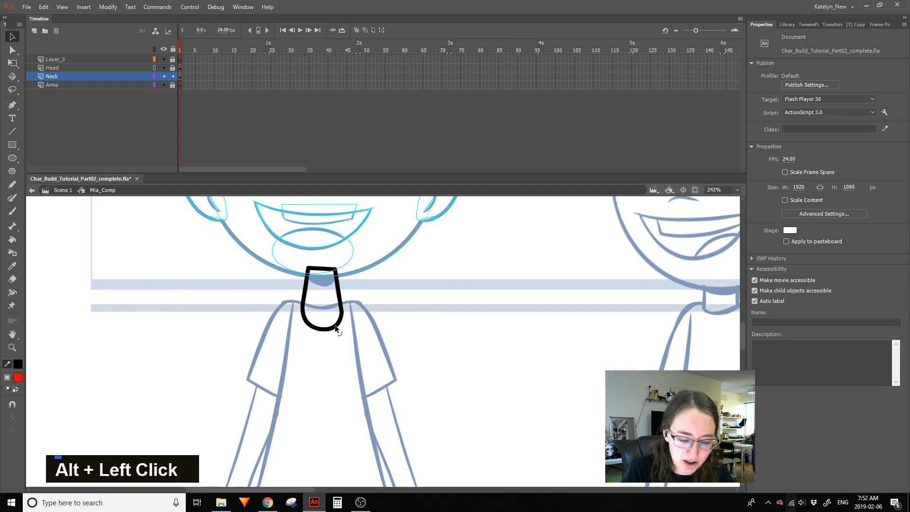
{"action": "mouse_move", "coordinate": [320, 268]}
{"action": "left_mouse_down"}
{"action": "mouse_move", "coordinate": [306, 271]}
{"action": "mouse_move", "coordinate": [329, 260]}
{"action": "left_mouse_up"}
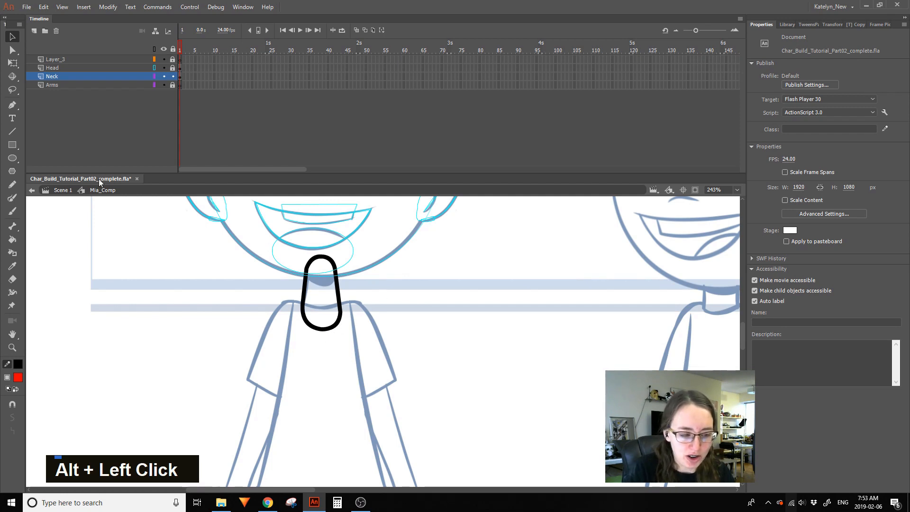
Show the Head layer in full colour again and fill the neck with the face's skin colour
{"action": "left_click", "coordinate": [154, 67]}
{"action": "left_click", "coordinate": [12, 266]}
{"action": "left_click", "coordinate": [358, 255]}
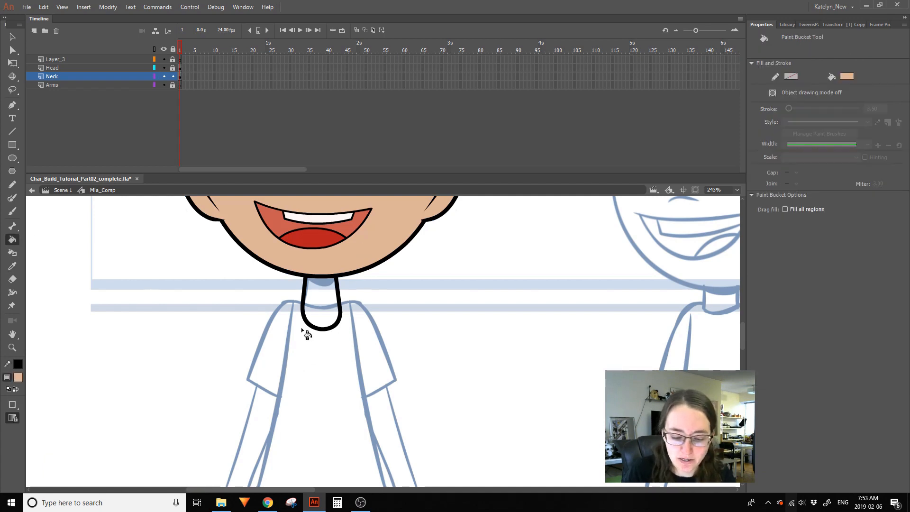
Convert the complete neck shape into a graphic symbol named Mia_Neck
{"action": "left_click", "coordinate": [12, 63]}
{"action": "left_click_drag", "start_coordinate": [264, 358], "coordinate": [403, 241]}
{"action": "left_click", "coordinate": [294, 351], "text": "ctrl+shift"}
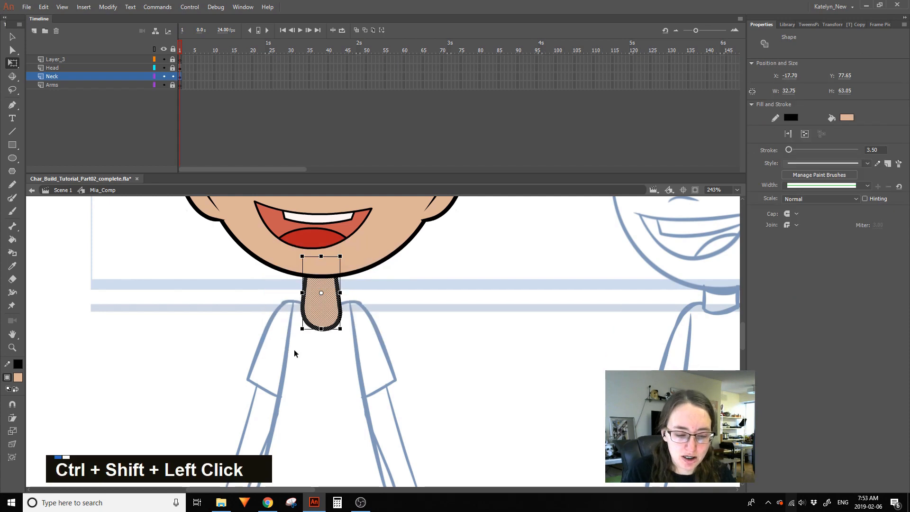
{"action": "left_click", "coordinate": [130, 77]}
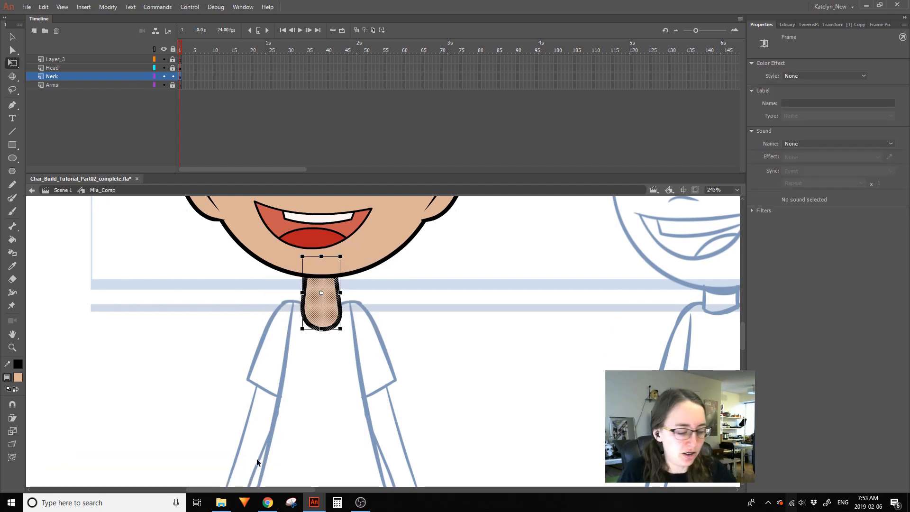
{"action": "key", "text": "F8"}
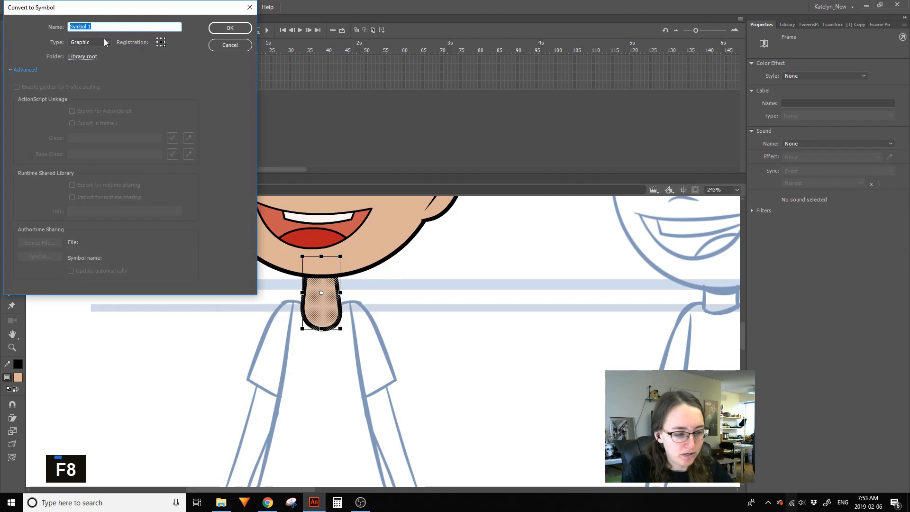
{"action": "key", "text": "shift"}
{"action": "type", "text": "Mia_"}
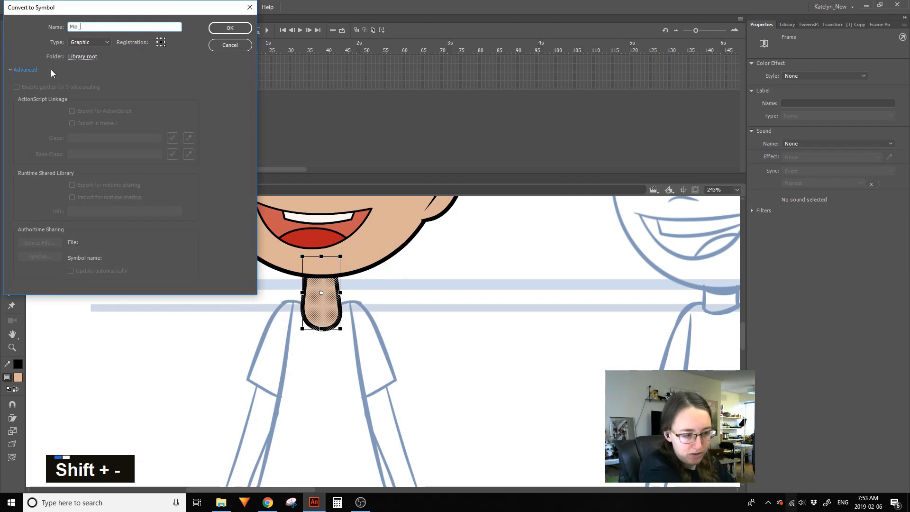
{"action": "key", "text": "shift"}
{"action": "type", "text": "B"}
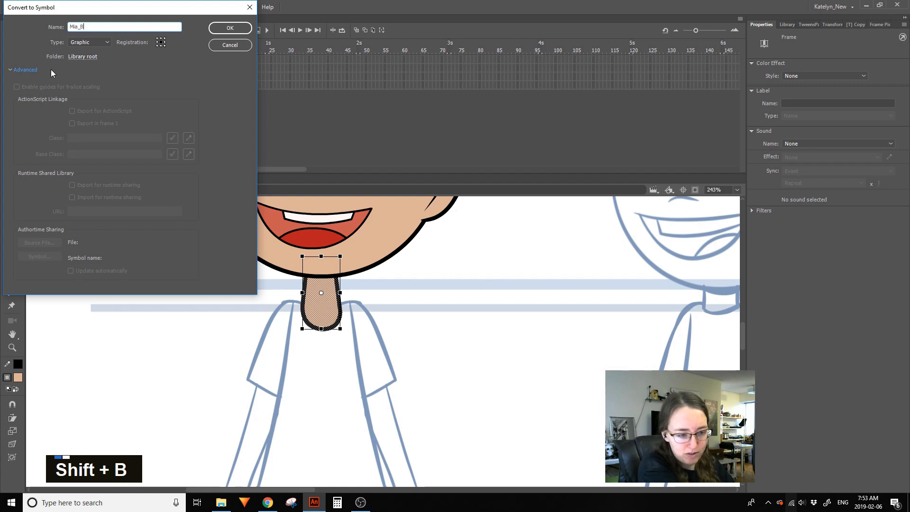
{"action": "key", "text": "BackSpace"}
{"action": "type", "text": "e"}
{"action": "key", "text": "BackSpace"}
{"action": "key", "text": "BackSpace"}
{"action": "type", "text": "Neck"}
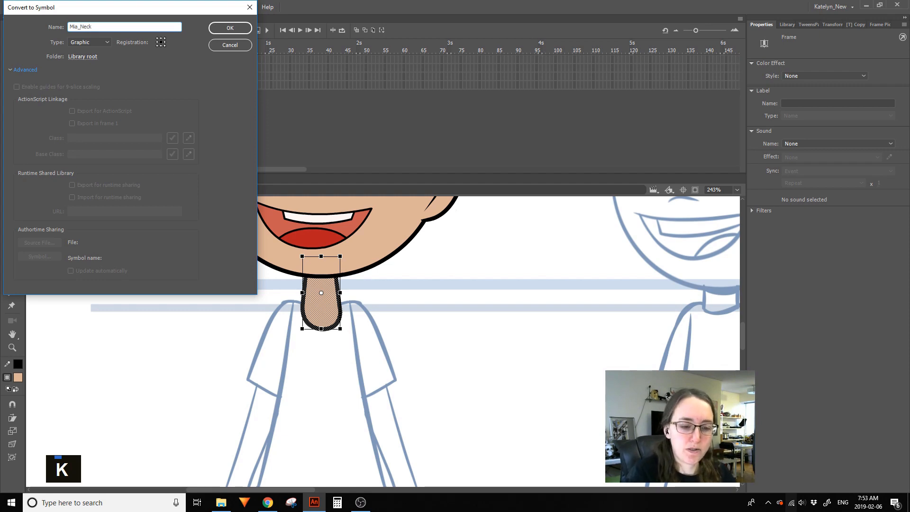
{"action": "left_click", "coordinate": [237, 29]}
{"action": "double_click", "coordinate": [373, 278]}
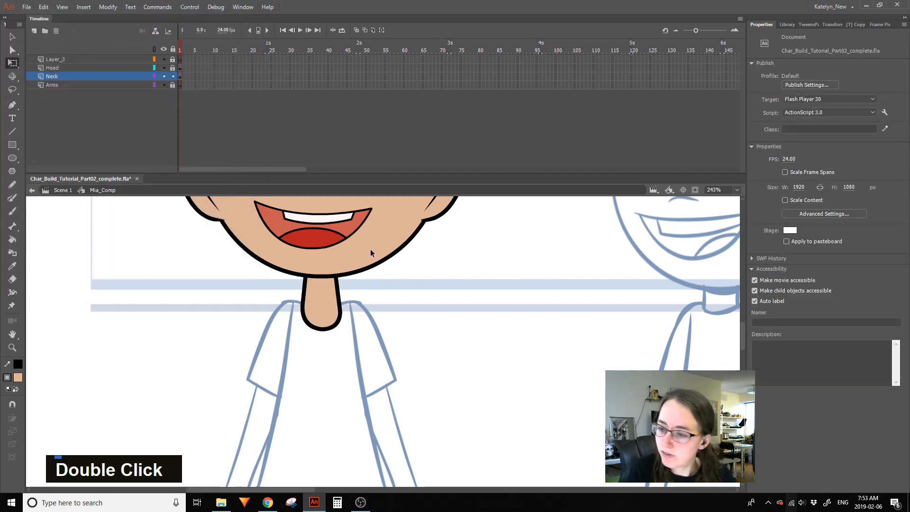
Lock the Neck layer and unlock the Head layer to test selecting the head and neck
{"action": "left_click", "coordinate": [163, 67]}
{"action": "left_click", "coordinate": [164, 68]}
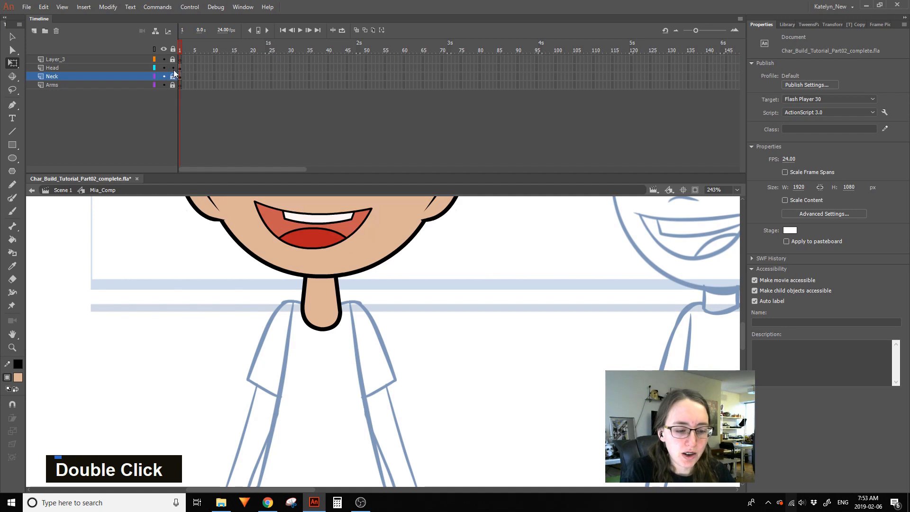
{"action": "left_click", "coordinate": [408, 221]}
{"action": "left_click", "coordinate": [331, 293]}
{"action": "left_click", "coordinate": [353, 260]}
{"action": "left_click", "coordinate": [323, 307]}
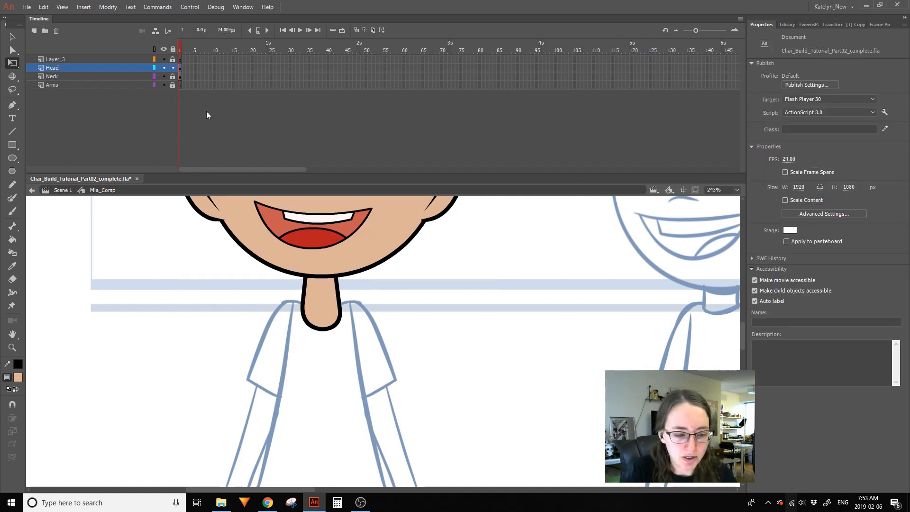
Lock every layer except Neck and open the Mia_Neck symbol for editing
{"action": "left_click", "coordinate": [173, 76]}
{"action": "left_click", "coordinate": [327, 313]}
{"action": "left_click", "coordinate": [351, 298]}
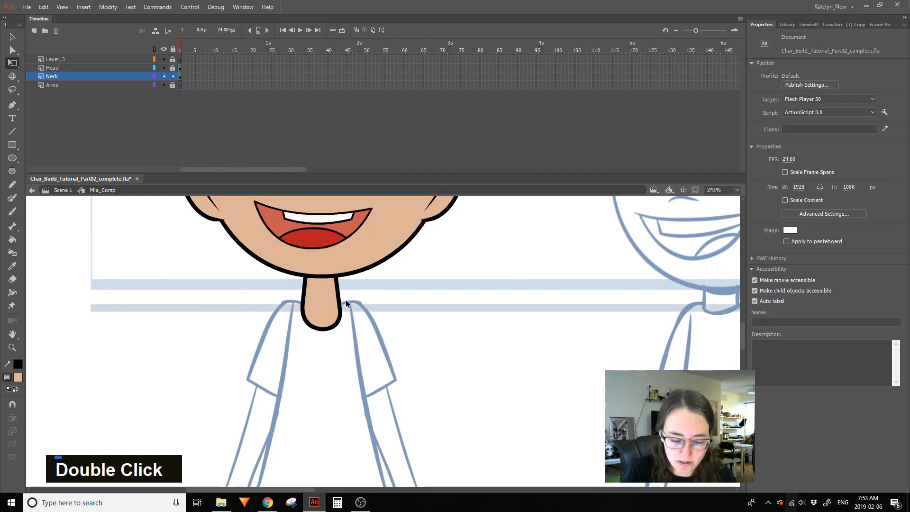
{"action": "double_click", "coordinate": [329, 311]}
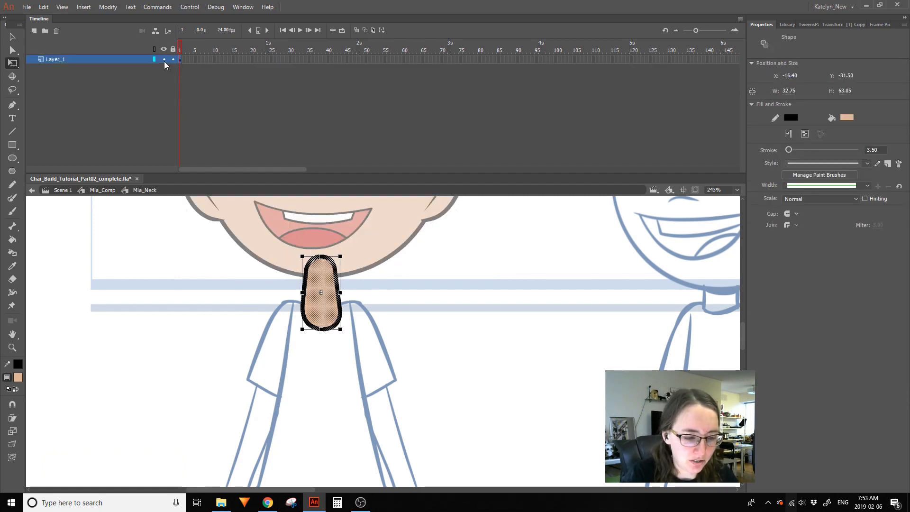
Rename Layer_1 inside Mia_Neck as Neck
{"action": "double_click", "coordinate": [101, 62]}
{"action": "type", "text": "B"}
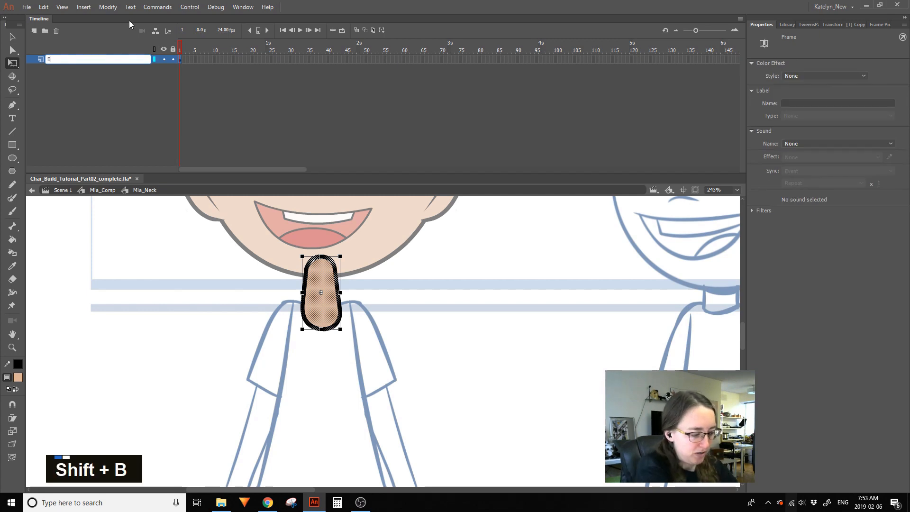
{"action": "key", "text": "BackSpace"}
{"action": "type", "text": "Ne"}
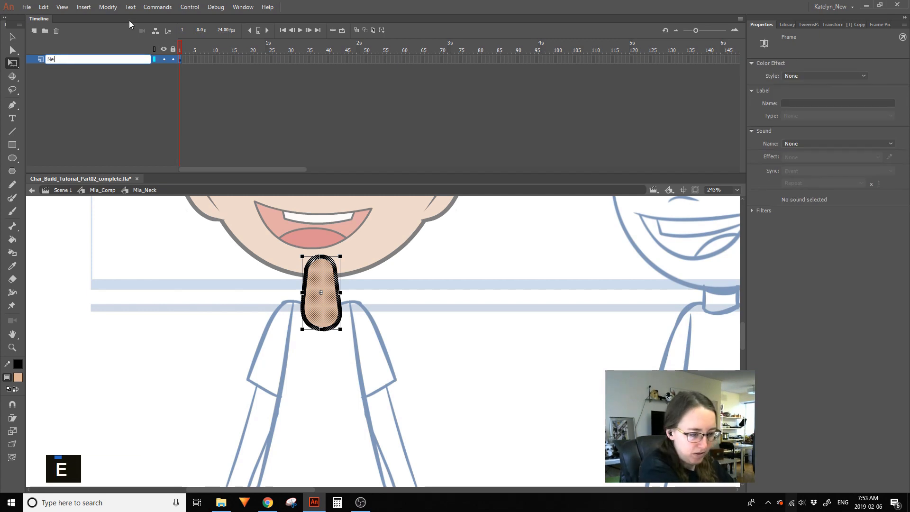
{"action": "type", "text": "ck"}
{"action": "key", "text": "Return"}
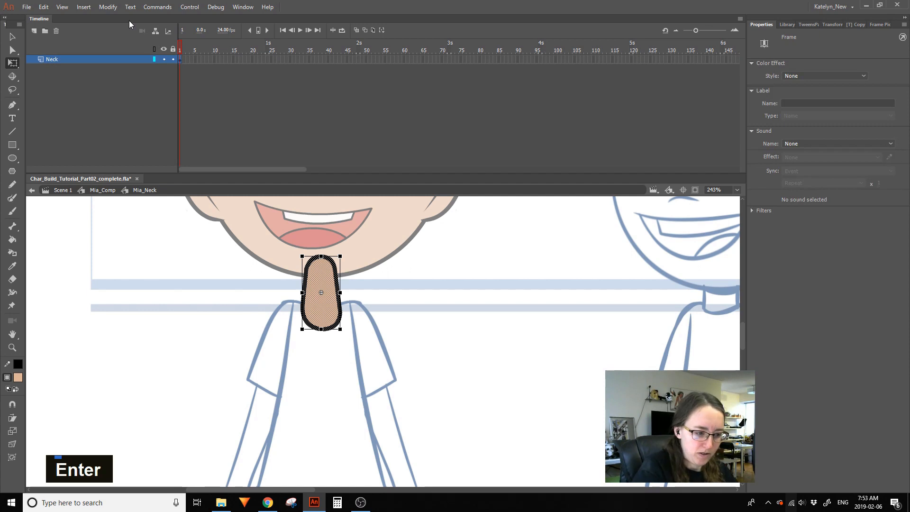
Add a layer named Shadow above Neck, and hide and lock the Neck layer
{"action": "left_click", "coordinate": [33, 31]}
{"action": "left_click", "coordinate": [164, 68]}
{"action": "left_click", "coordinate": [172, 68]}
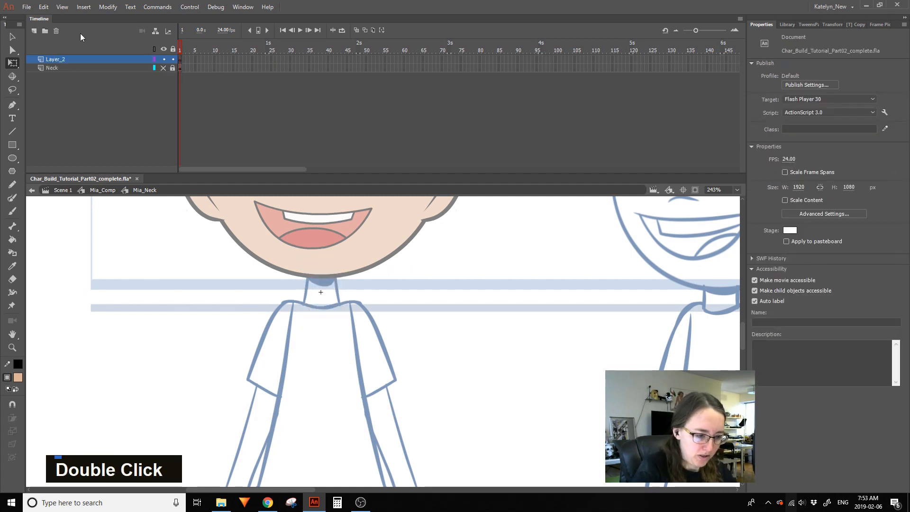
{"action": "double_click", "coordinate": [63, 60]}
{"action": "type", "text": "Shad"}
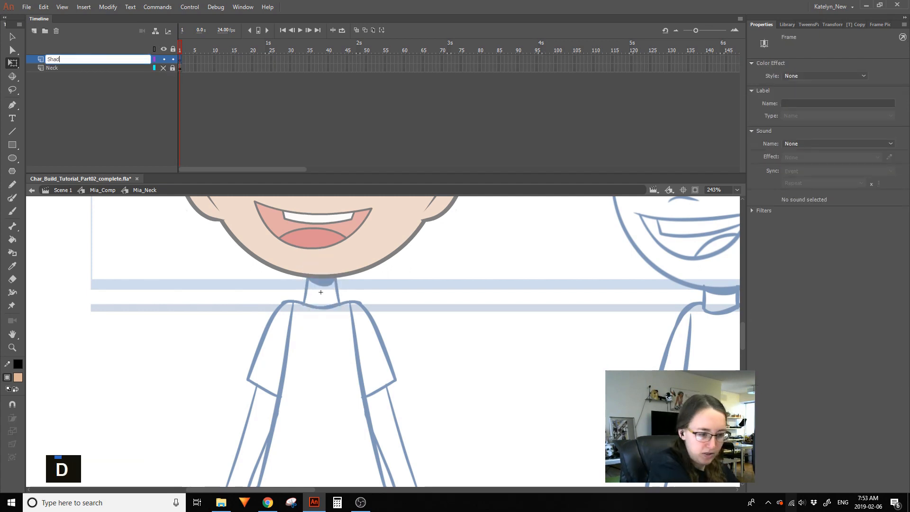
{"action": "type", "text": "ow"}
{"action": "key", "text": "Return"}
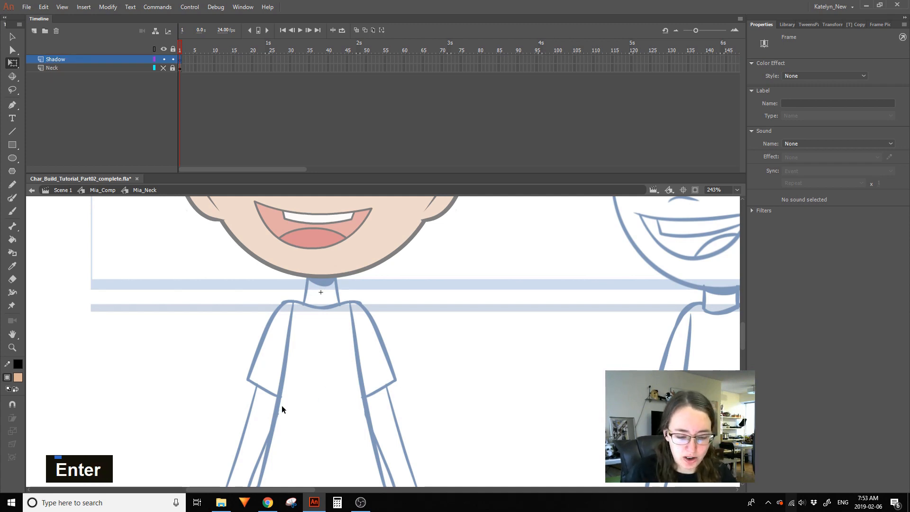
{"action": "left_click", "coordinate": [415, 350]}
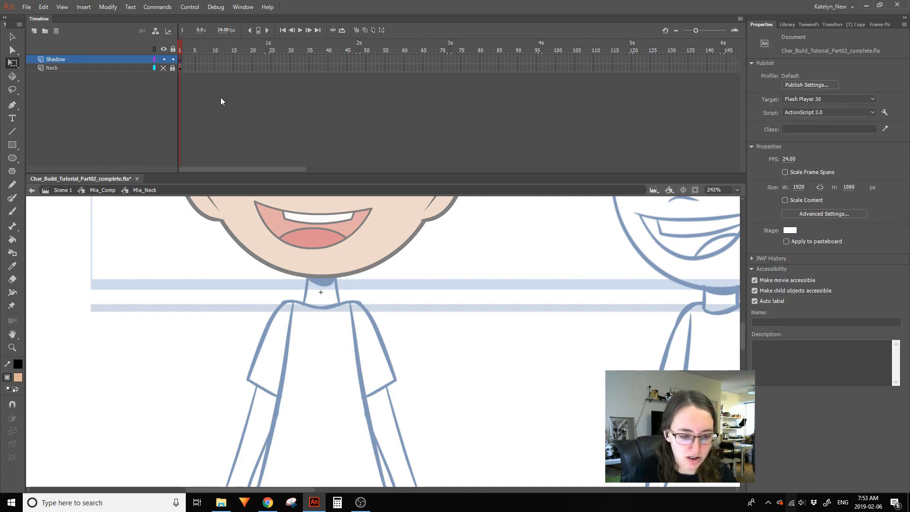
Unlock the Neck layer, duplicate its frame 1 artwork onto the Shadow layer, and hide both layers
{"action": "left_click", "coordinate": [12, 131]}
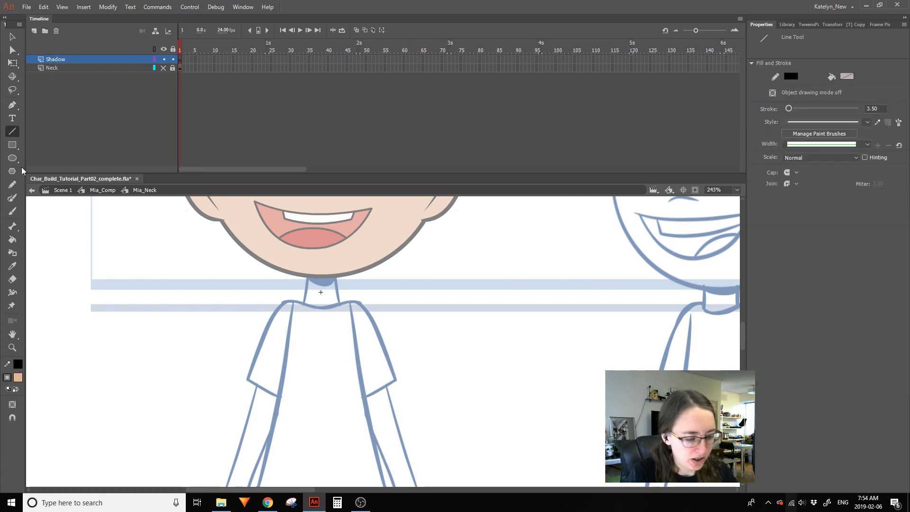
{"action": "left_click", "coordinate": [164, 67]}
{"action": "left_click", "coordinate": [173, 68]}
{"action": "left_click", "coordinate": [180, 68]}
{"action": "left_click_drag", "start_coordinate": [180, 68], "coordinate": [181, 60]}
{"action": "left_click", "coordinate": [164, 59]}
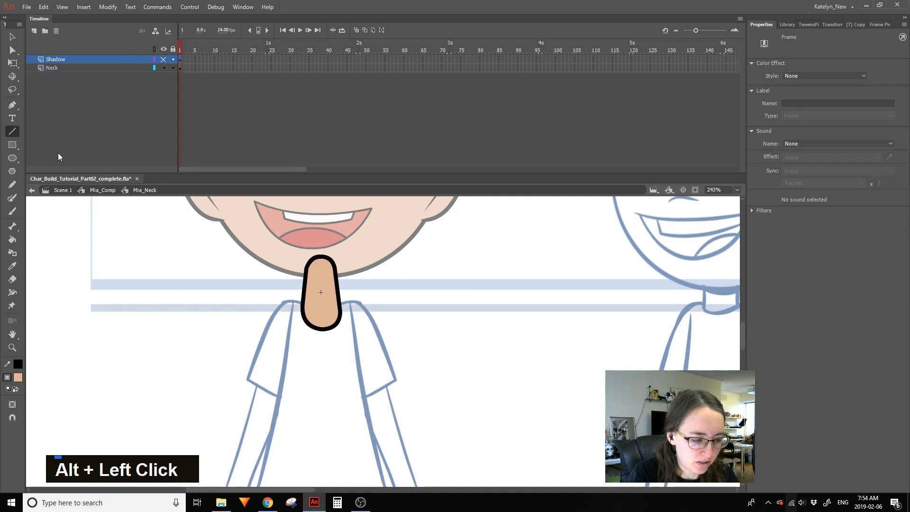
{"action": "left_click", "coordinate": [164, 67]}
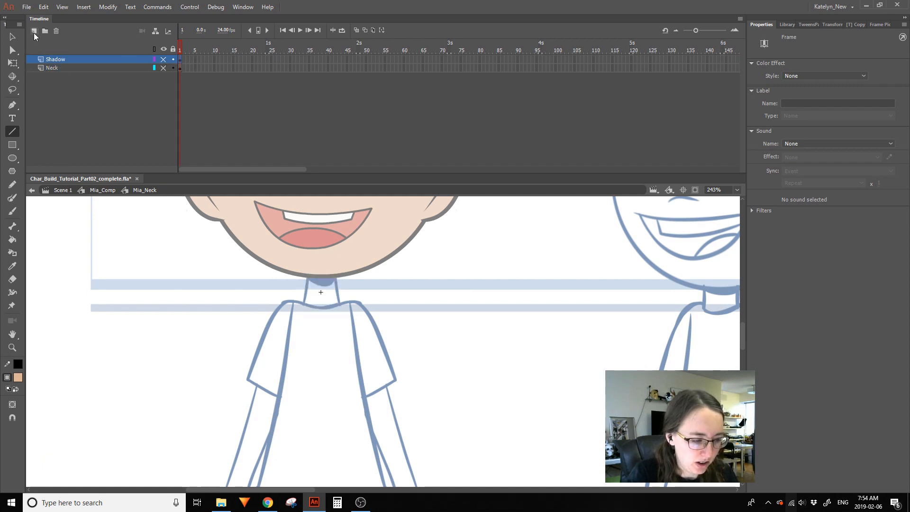
On a new top layer, draw a downward-bowed curve about 57 px wide and 32 px high across the upper neck, with a 0.10 stroke
{"action": "left_click", "coordinate": [34, 31]}
{"action": "mouse_move", "coordinate": [290, 247]}
{"action": "left_mouse_down"}
{"action": "mouse_move", "coordinate": [377, 271]}
{"action": "mouse_move", "coordinate": [317, 289]}
{"action": "left_mouse_up"}
{"action": "left_click_drag", "start_coordinate": [376, 272], "coordinate": [356, 261], "text": "ctrl"}
{"action": "left_click_drag", "start_coordinate": [319, 286], "coordinate": [324, 286], "text": "ctrl"}
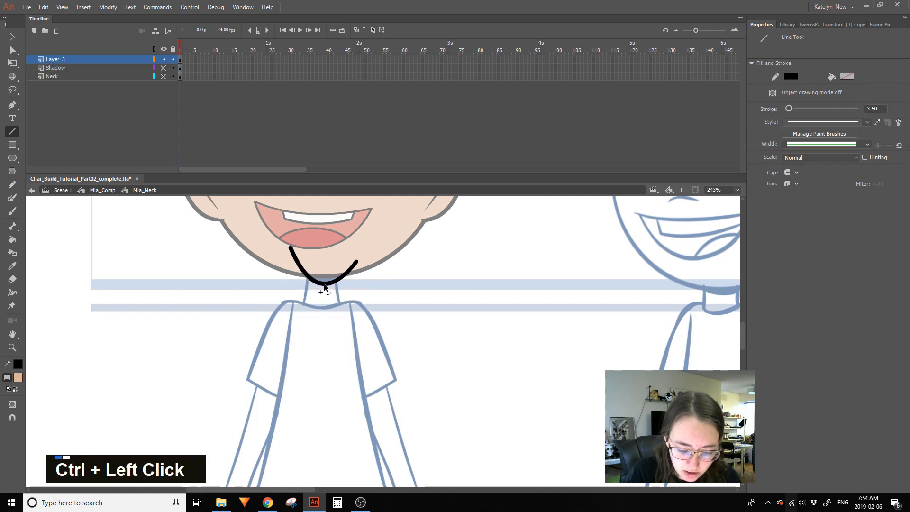
{"action": "left_click", "coordinate": [353, 266], "text": "ctrl"}
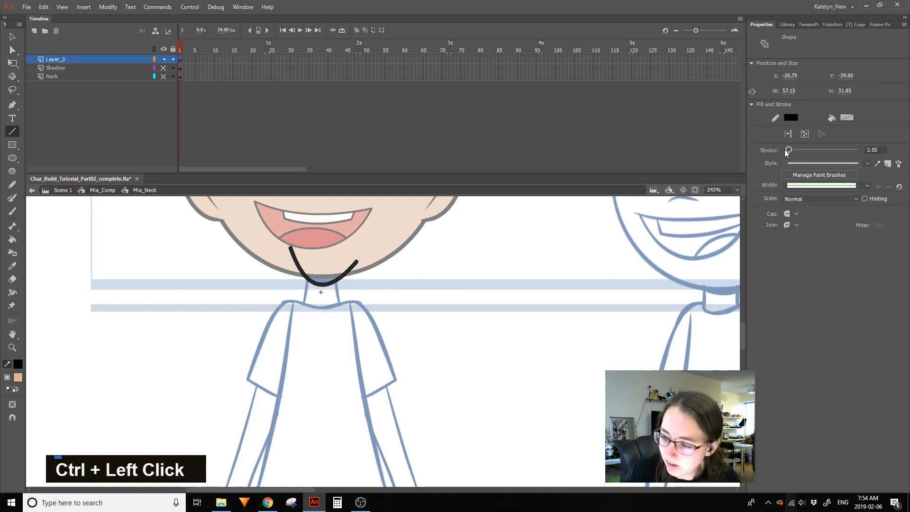
{"action": "left_click_drag", "start_coordinate": [786, 152], "coordinate": [785, 154]}
{"action": "left_click", "coordinate": [390, 279], "text": "ctrl"}
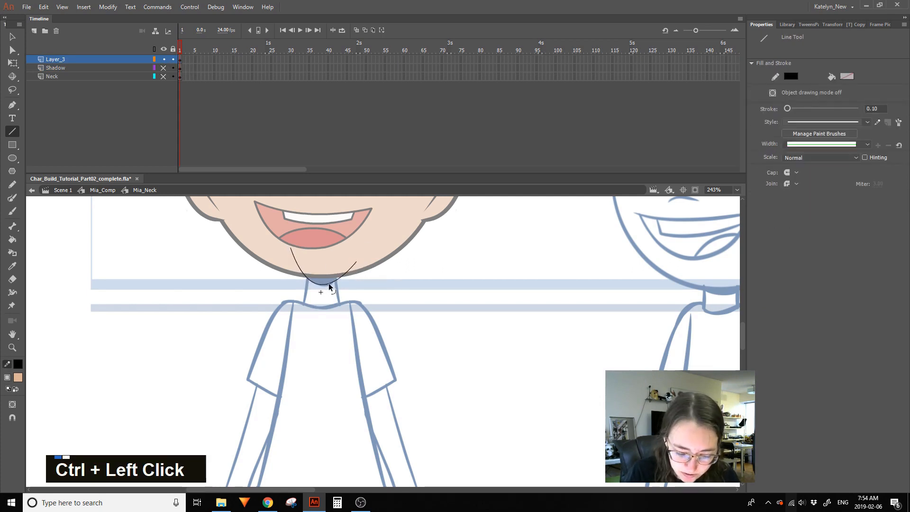
Reshape the curve to follow the sketched neck shadow under the chin, about 49 px wide and 33 px high
{"action": "left_click_drag", "start_coordinate": [356, 266], "coordinate": [352, 261]}
{"action": "left_click_drag", "start_coordinate": [320, 286], "coordinate": [318, 287]}
{"action": "left_click_drag", "start_coordinate": [352, 261], "coordinate": [322, 287]}
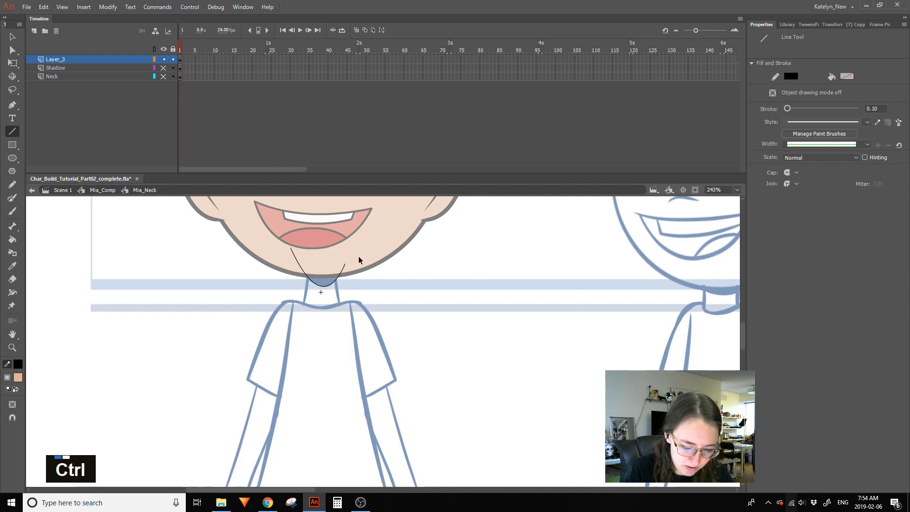
{"action": "left_click_drag", "start_coordinate": [290, 248], "coordinate": [287, 244]}
{"action": "left_click", "coordinate": [412, 288], "text": "ctrl"}
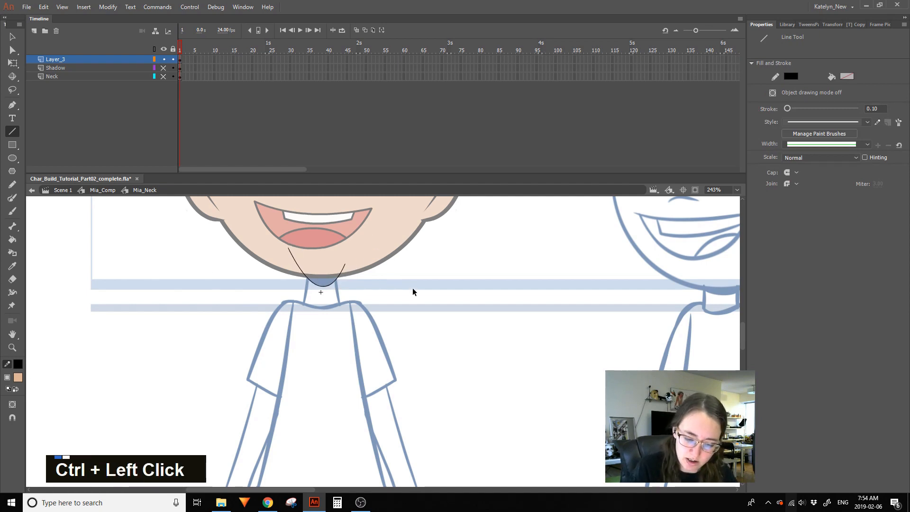
Show the Shadow layer and move the curve onto it by cutting and pasting in place
{"action": "left_click", "coordinate": [339, 275], "text": "ctrl"}
{"action": "key", "text": "ctrl+x"}
{"action": "left_click", "coordinate": [164, 67]}
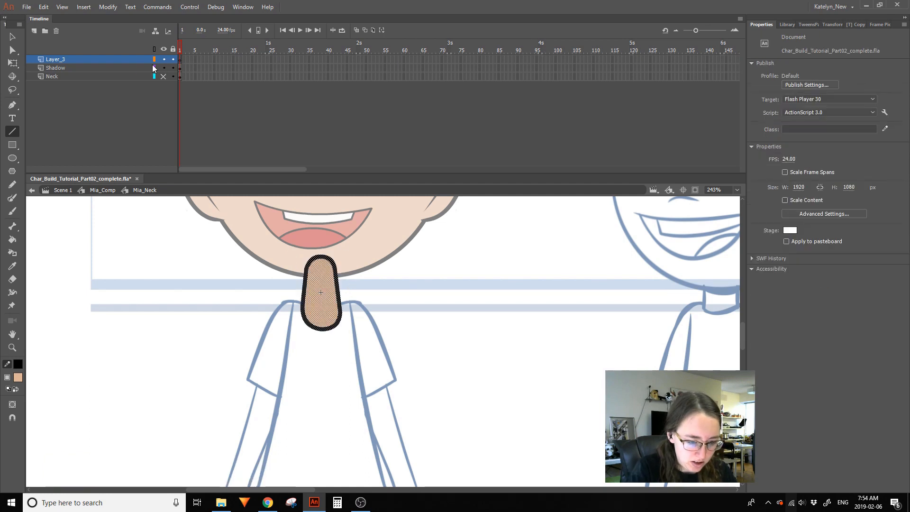
{"action": "double_click", "coordinate": [148, 67]}
{"action": "key", "text": "ctrl+shift+v"}
{"action": "left_click", "coordinate": [395, 270], "text": "ctrl"}
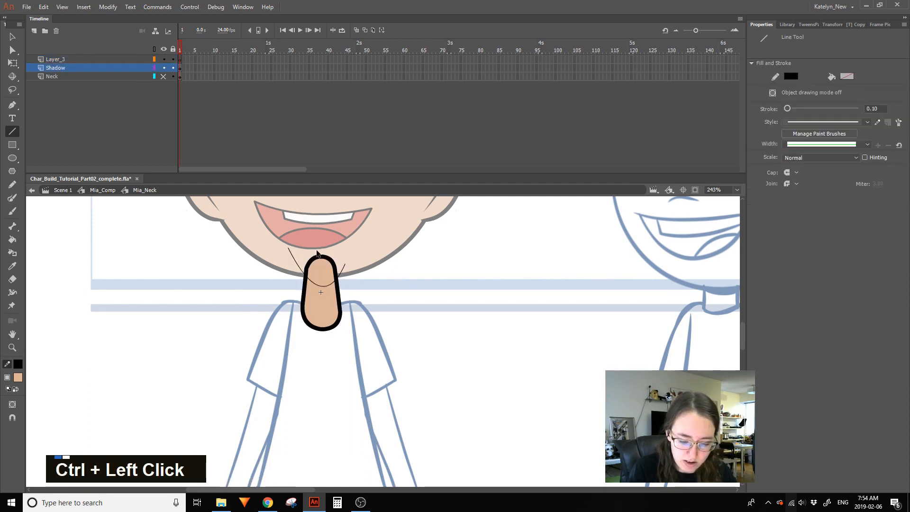
Delete the neck fill and outline below the curve on the Shadow layer
{"action": "left_click", "coordinate": [326, 281], "text": "ctrl"}
{"action": "left_click", "coordinate": [328, 285], "text": "ctrl"}
{"action": "left_click", "coordinate": [356, 266], "text": "ctrl"}
{"action": "left_click", "coordinate": [305, 291], "text": "ctrl"}
{"action": "left_click", "coordinate": [322, 297], "text": "ctrl+shift"}
{"action": "left_click", "coordinate": [340, 304], "text": "ctrl+shift"}
{"action": "left_click", "coordinate": [337, 325], "text": "ctrl+shift"}
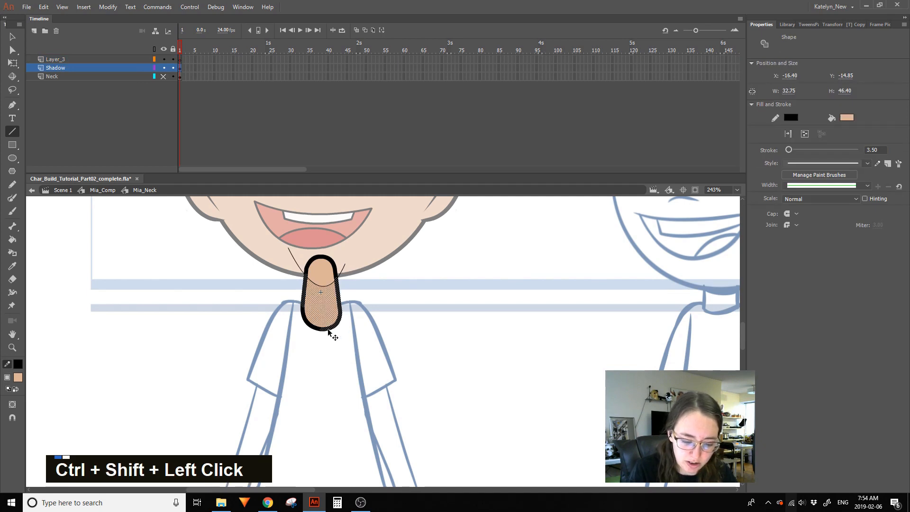
{"action": "left_click", "coordinate": [309, 323], "text": "ctrl+shift"}
{"action": "key", "text": "Delete"}
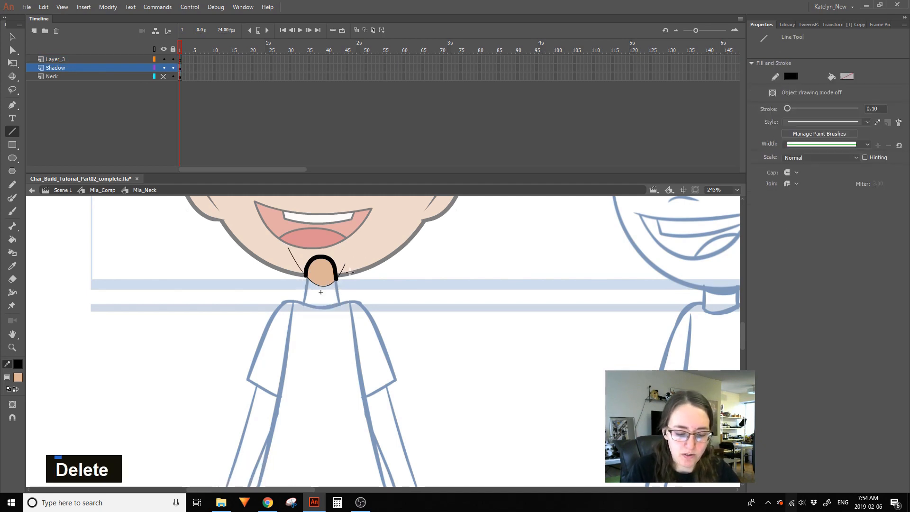
Delete the dividing curve and the remaining thick black outline from the Shadow layer
{"action": "double_click", "coordinate": [343, 267], "text": "ctrl"}
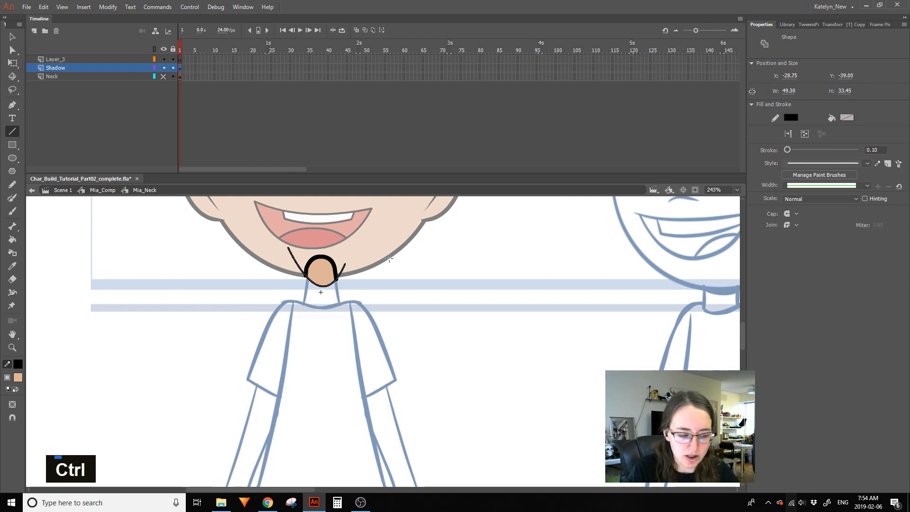
{"action": "key", "text": "Delete"}
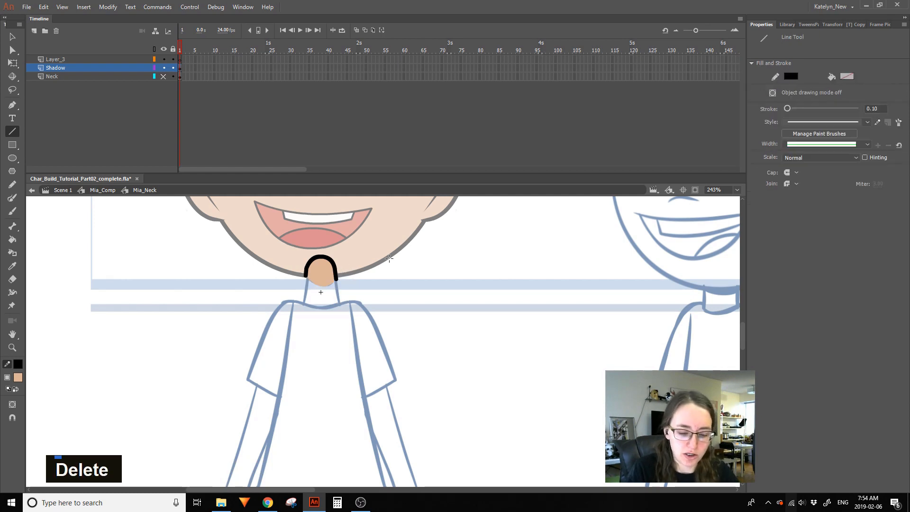
{"action": "left_click", "coordinate": [336, 270], "text": "ctrl"}
{"action": "key", "text": "Delete"}
Show the Neck layer and paste a copy of its neck outline in place on Layer_3, above the shadow
{"action": "left_click", "coordinate": [163, 76]}
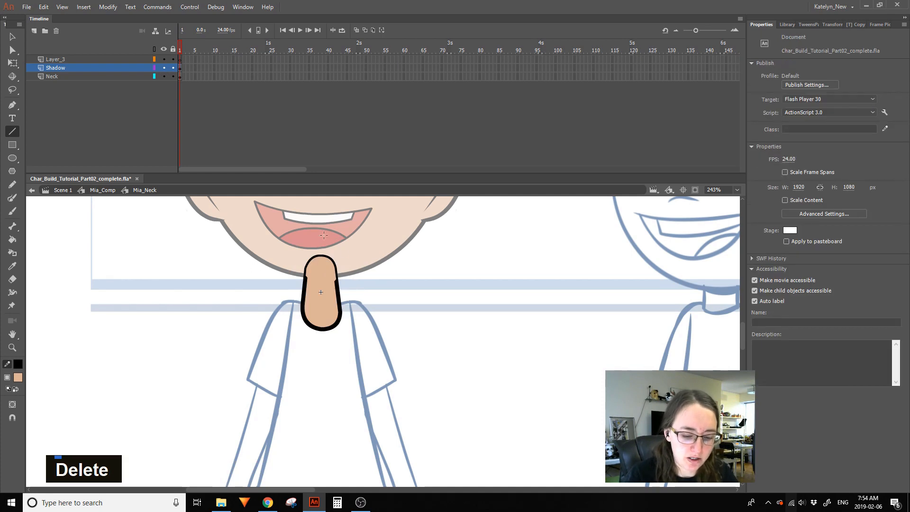
{"action": "left_click", "coordinate": [337, 287], "text": "ctrl"}
{"action": "key", "text": "ctrl+c"}
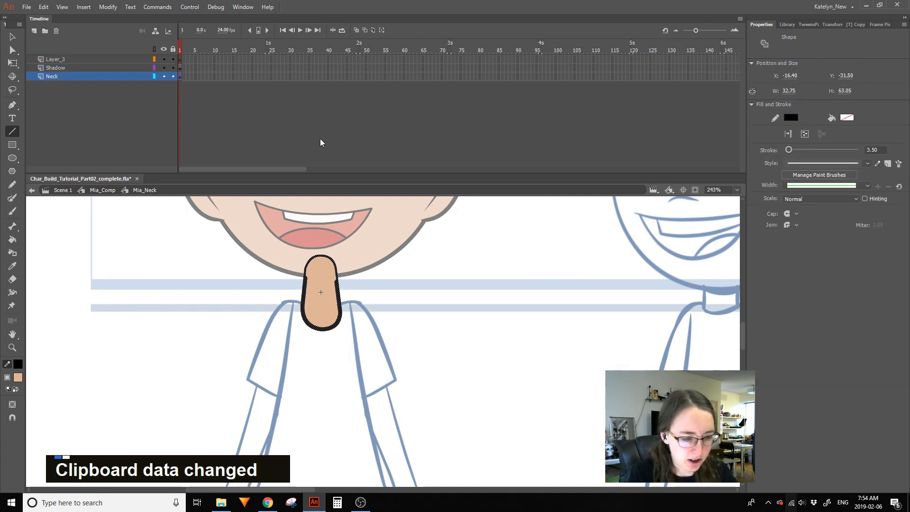
{"action": "left_click", "coordinate": [196, 58]}
{"action": "key", "text": "ctrl+shift+v"}
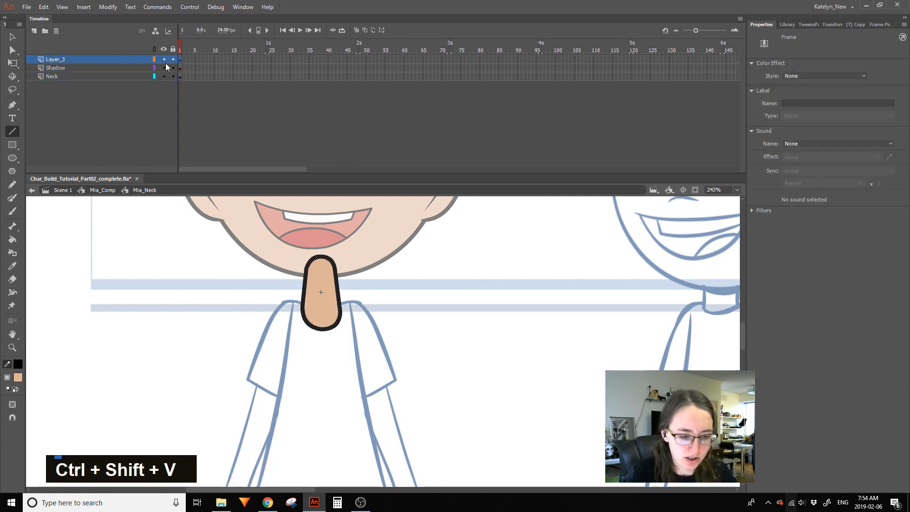
{"action": "left_click", "coordinate": [361, 267], "text": "ctrl"}
Darken the fill of the shadow shape by lowering the brightness of the neck's skin tone
{"action": "double_click", "coordinate": [324, 268]}
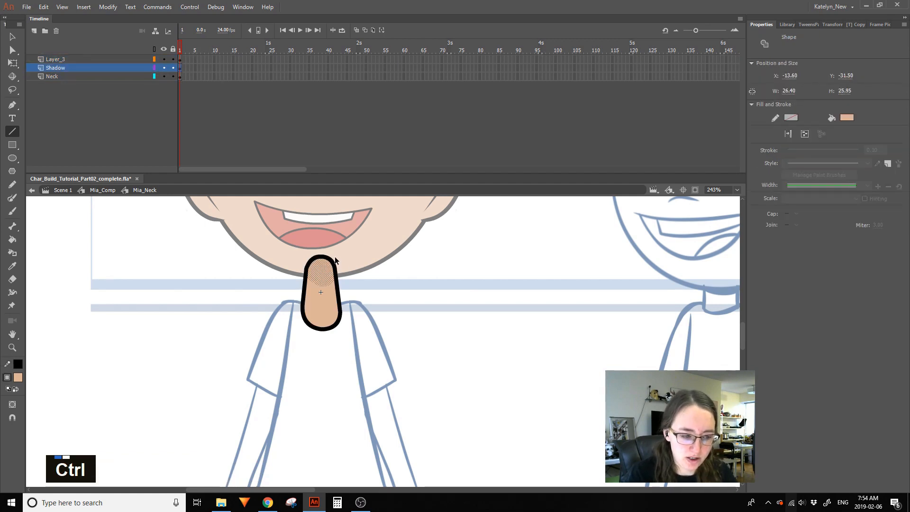
{"action": "left_click", "coordinate": [134, 68]}
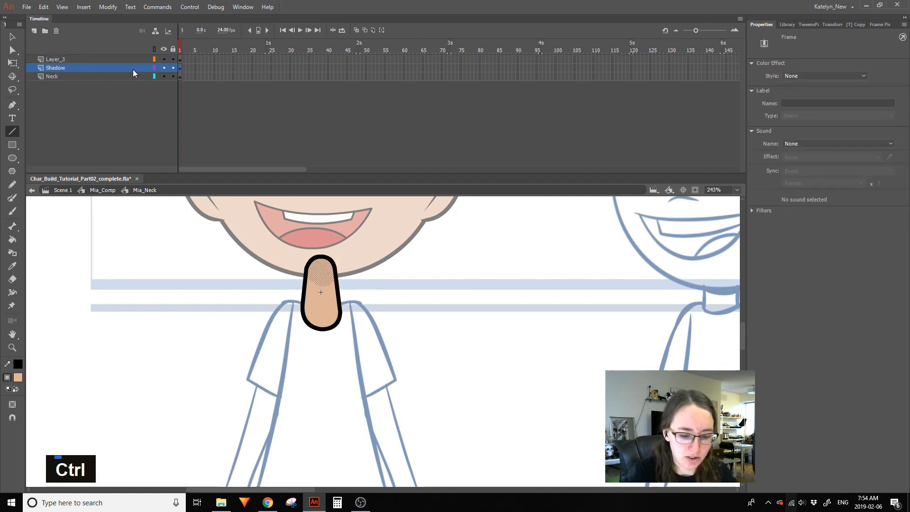
{"action": "left_click", "coordinate": [20, 380]}
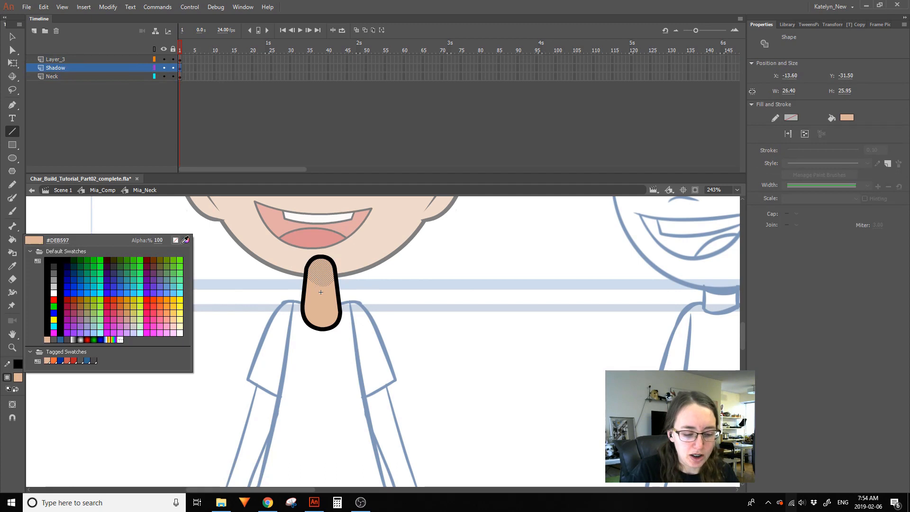
{"action": "left_click", "coordinate": [188, 238]}
{"action": "left_click_drag", "start_coordinate": [420, 317], "coordinate": [420, 326]}
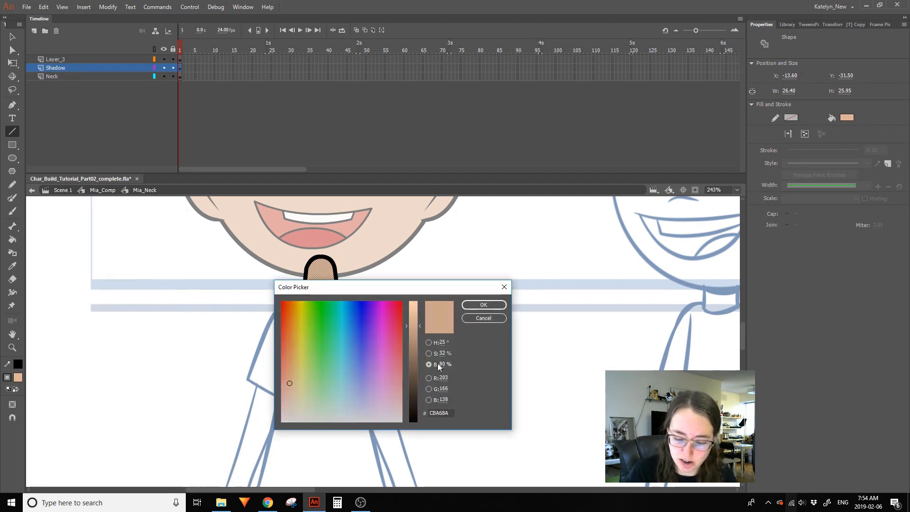
{"action": "left_click", "coordinate": [420, 329]}
{"action": "left_click", "coordinate": [484, 305]}
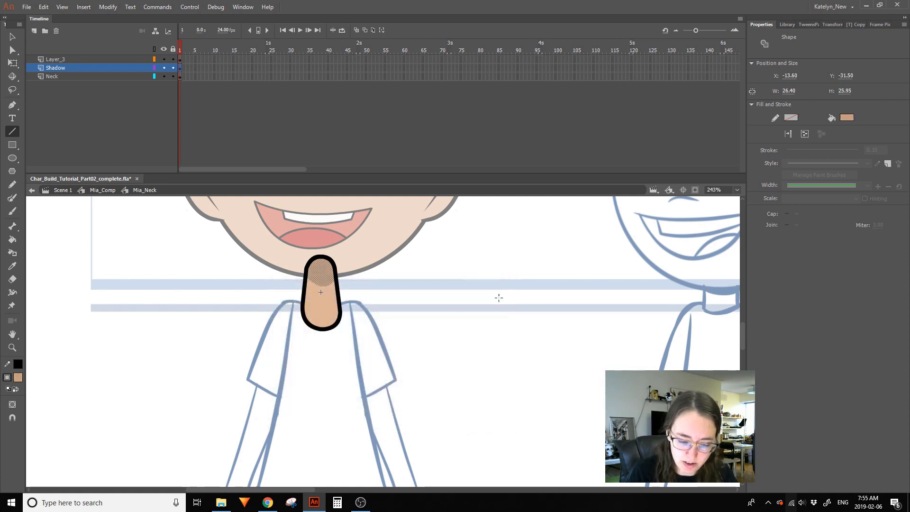
{"action": "left_click", "coordinate": [497, 299], "text": "ctrl"}
Try a solid black fill on the neck shadow shape
{"action": "left_click", "coordinate": [325, 278], "text": "ctrl"}
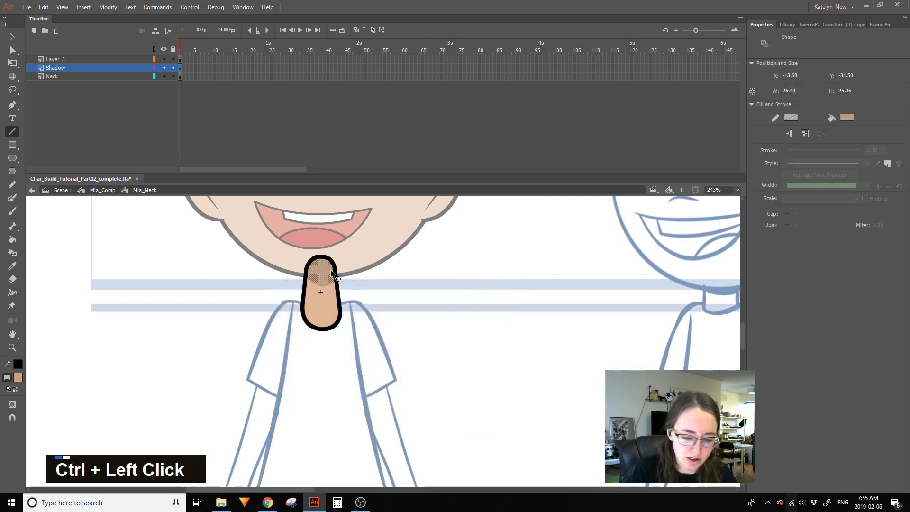
{"action": "left_click", "coordinate": [18, 377]}
{"action": "left_click", "coordinate": [67, 260]}
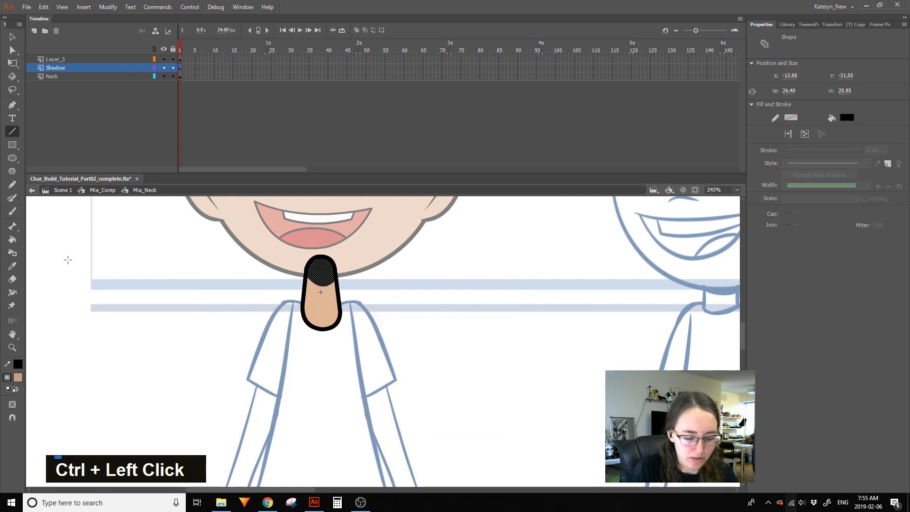
{"action": "double_click", "coordinate": [436, 286], "text": "ctrl"}
{"action": "key", "text": "space"}
{"action": "left_click_drag", "start_coordinate": [437, 283], "coordinate": [445, 335]}
Fill the shadow shape with the skin tone sampled from the lower neck
{"action": "double_click", "coordinate": [333, 338], "text": "ctrl"}
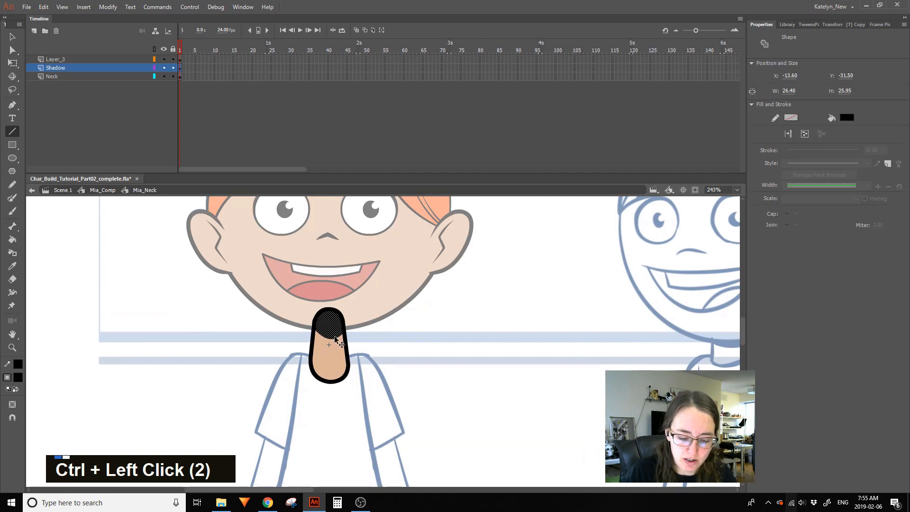
{"action": "left_click", "coordinate": [328, 326], "text": "ctrl"}
{"action": "left_click", "coordinate": [18, 377]}
{"action": "left_click", "coordinate": [320, 353]}
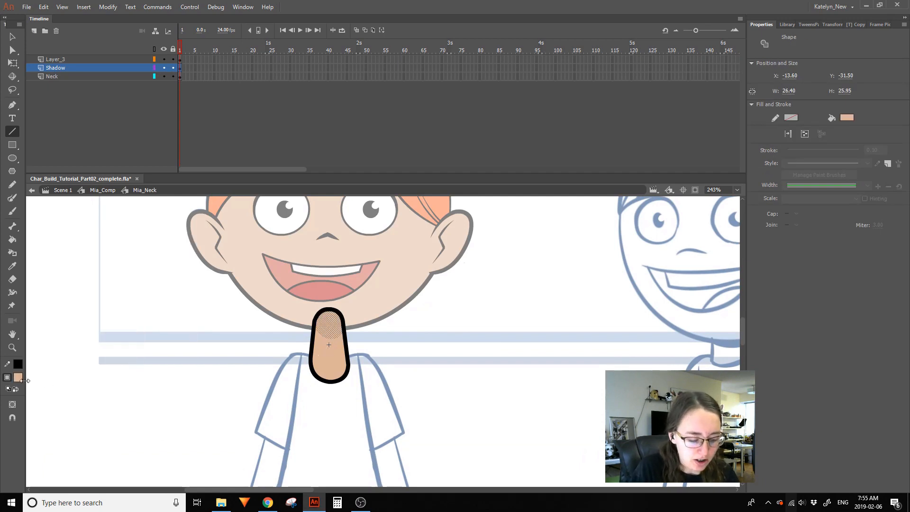
{"action": "left_click", "coordinate": [187, 240]}
{"action": "left_click", "coordinate": [289, 381]}
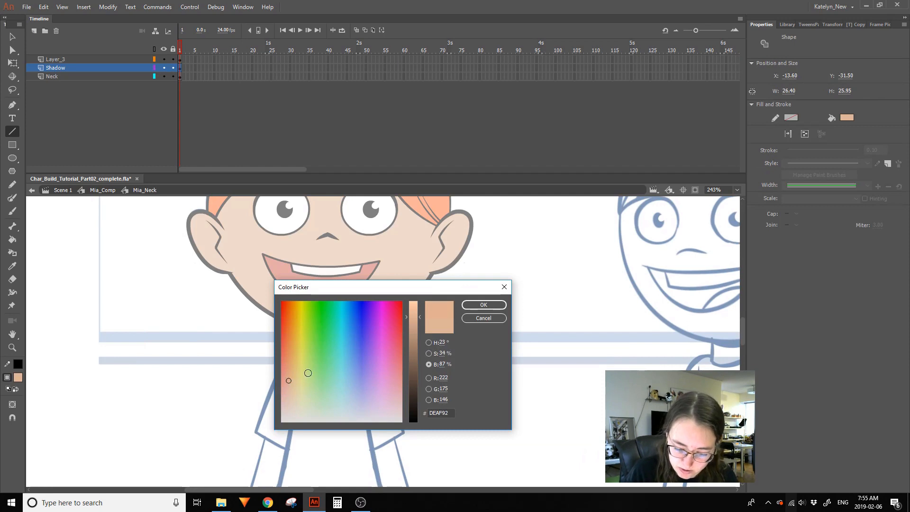
{"action": "left_click_drag", "start_coordinate": [420, 316], "coordinate": [420, 327]}
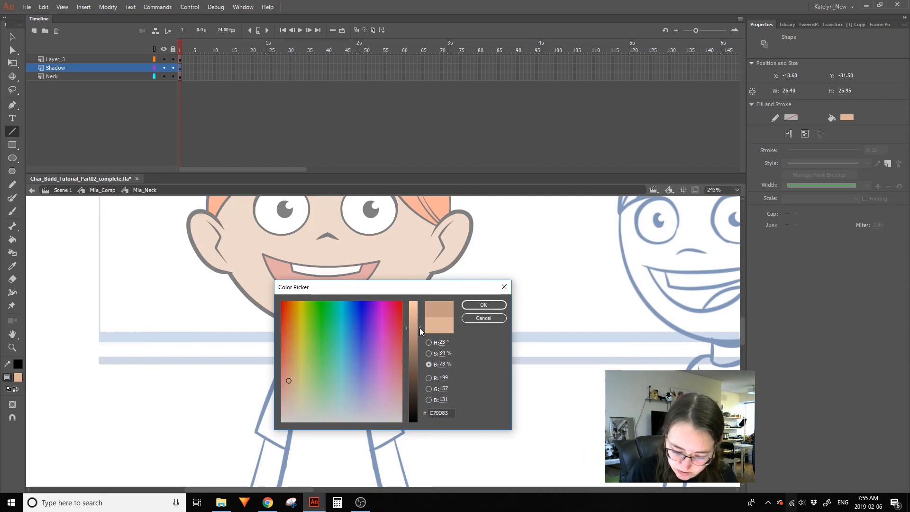
{"action": "left_click", "coordinate": [287, 379]}
{"action": "left_click", "coordinate": [287, 382]}
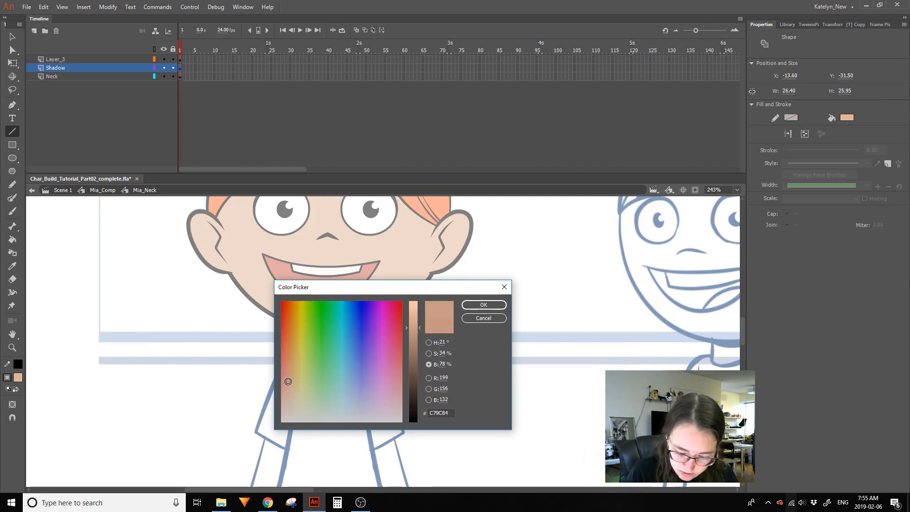
{"action": "left_click_drag", "start_coordinate": [410, 288], "coordinate": [534, 256]}
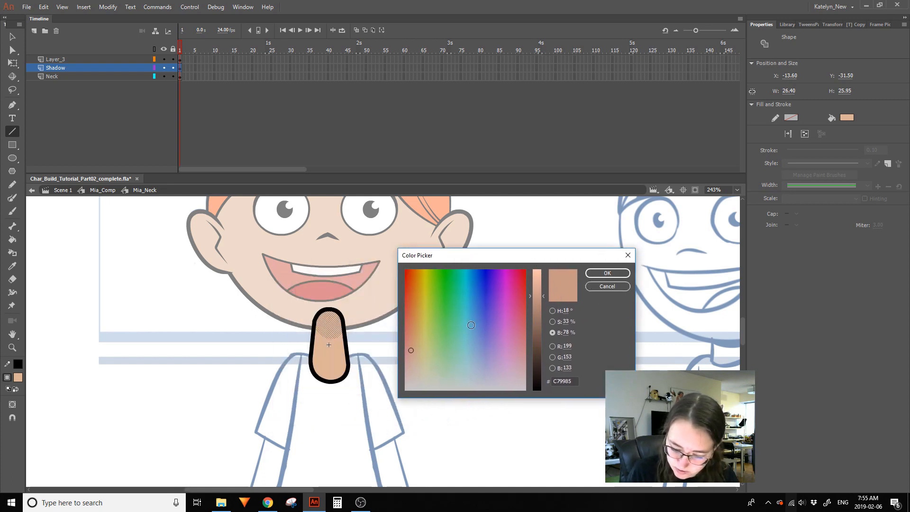
{"action": "left_click", "coordinate": [607, 286]}
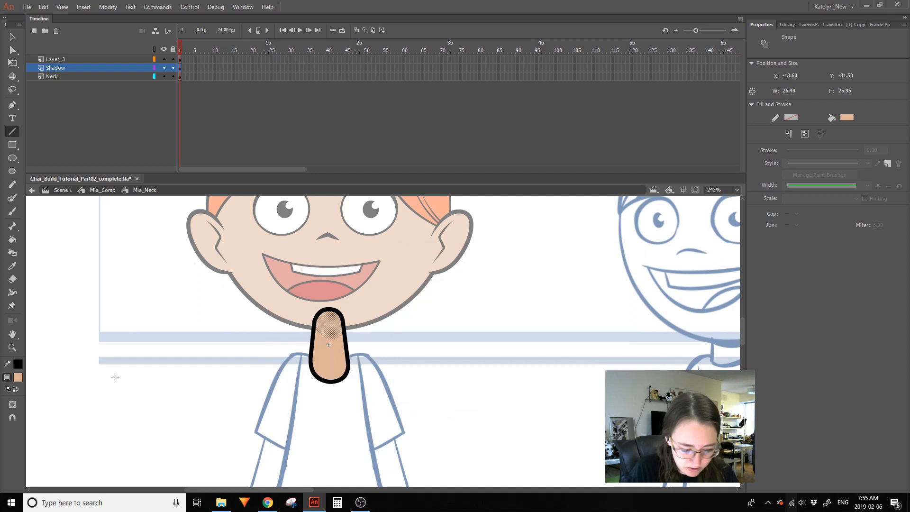
Darken the neck shadow shape's fill by lowering its brightness to 74%
{"action": "left_click", "coordinate": [19, 378]}
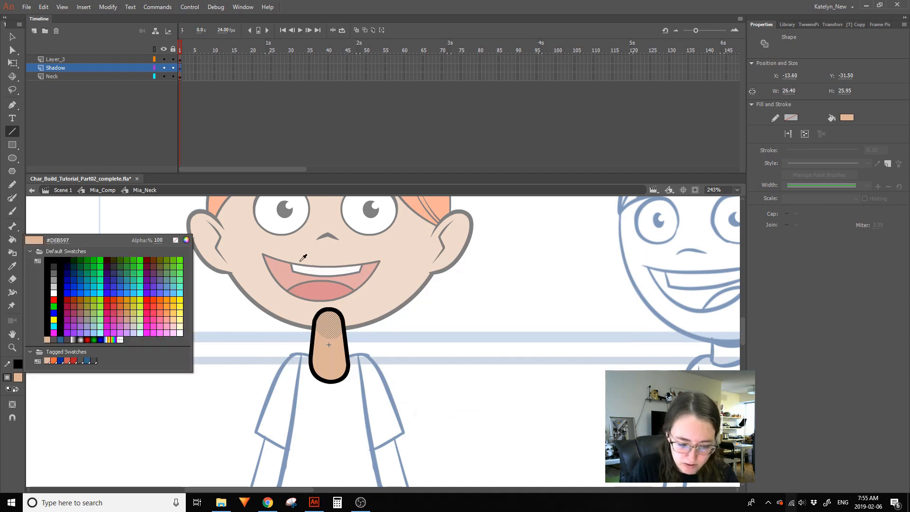
{"action": "left_click", "coordinate": [188, 245]}
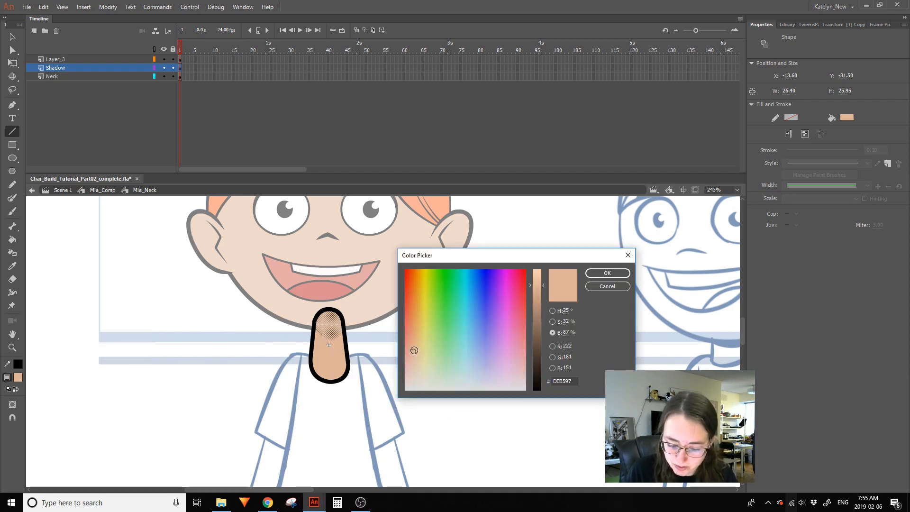
{"action": "left_click_drag", "start_coordinate": [544, 286], "coordinate": [544, 301]}
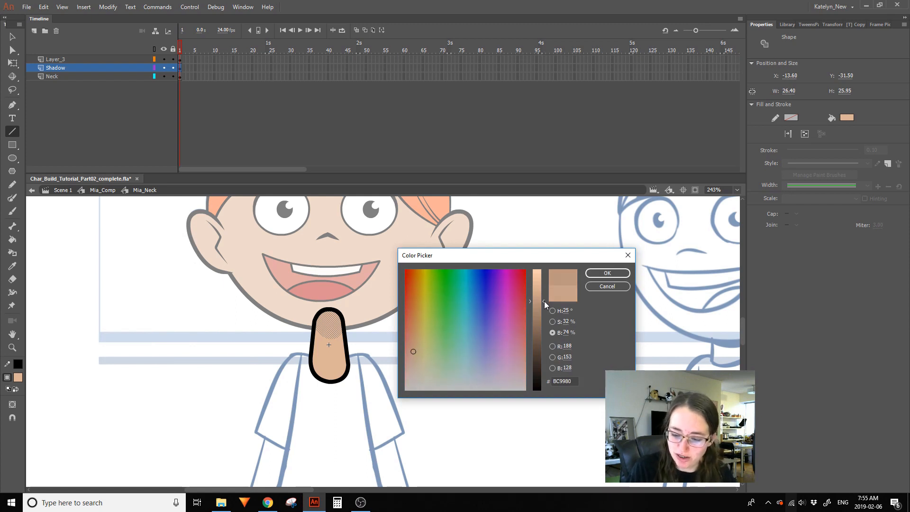
{"action": "left_click", "coordinate": [607, 272]}
{"action": "left_click", "coordinate": [425, 351], "text": "ctrl"}
{"action": "double_click", "coordinate": [429, 348], "text": "ctrl"}
{"action": "key", "text": "space"}
{"action": "mouse_move", "coordinate": [432, 350]}
{"action": "left_mouse_down"}
{"action": "mouse_move", "coordinate": [431, 374]}
{"action": "mouse_move", "coordinate": [439, 366]}
{"action": "left_mouse_up"}
{"action": "double_click", "coordinate": [306, 374], "text": "ctrl"}
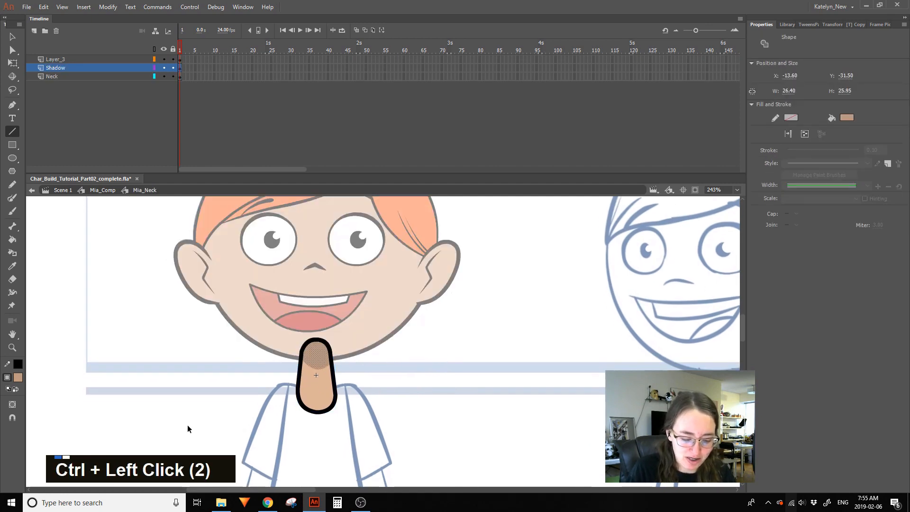
Set the neck shadow's fill to the darker, slightly redder tone #B48D76 and return to Mia_Comp to check it against the head
{"action": "left_click", "coordinate": [18, 378]}
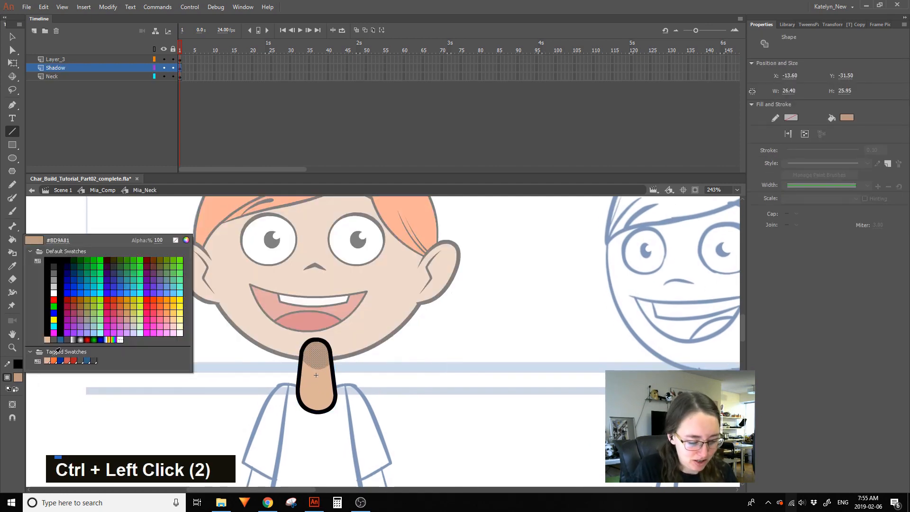
{"action": "left_click", "coordinate": [186, 240]}
{"action": "left_click", "coordinate": [545, 309]}
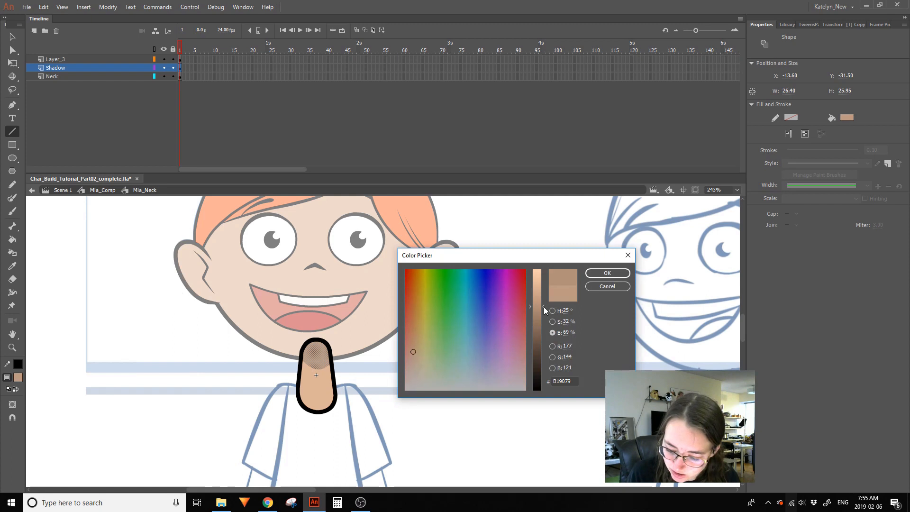
{"action": "left_click", "coordinate": [413, 351]}
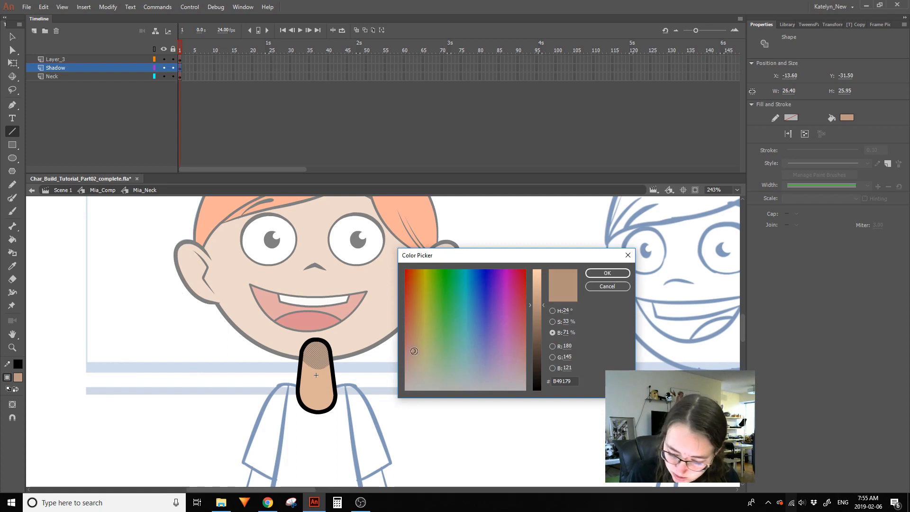
{"action": "left_click_drag", "start_coordinate": [413, 349], "coordinate": [413, 349]}
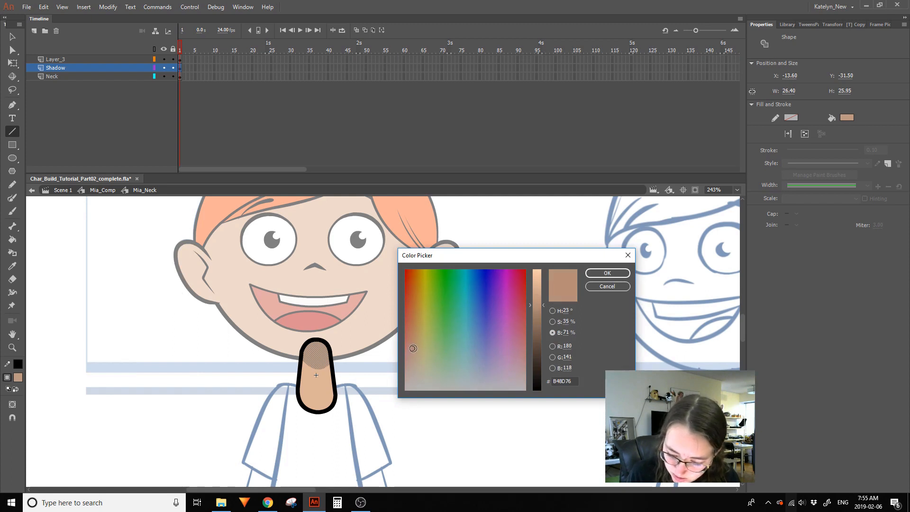
{"action": "left_click", "coordinate": [600, 276]}
{"action": "left_click", "coordinate": [460, 366], "text": "ctrl"}
{"action": "double_click", "coordinate": [460, 366], "text": "ctrl"}
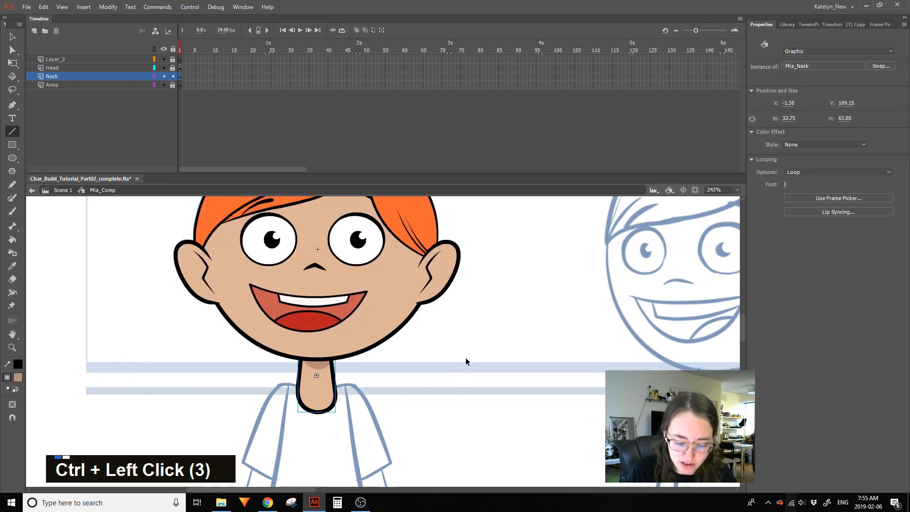
{"action": "left_click_drag", "start_coordinate": [466, 359], "coordinate": [448, 384]}
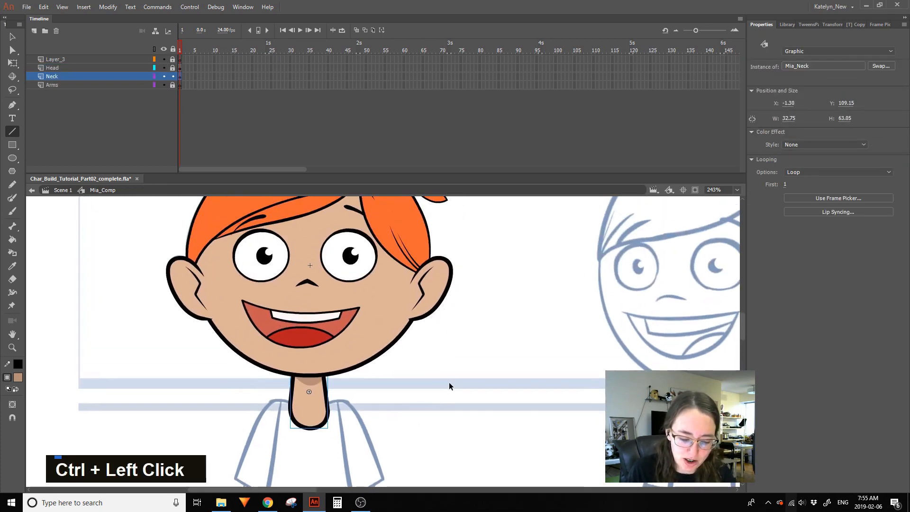
{"action": "left_click", "coordinate": [449, 383], "text": "ctrl"}
{"action": "left_click_drag", "start_coordinate": [488, 341], "coordinate": [502, 302]}
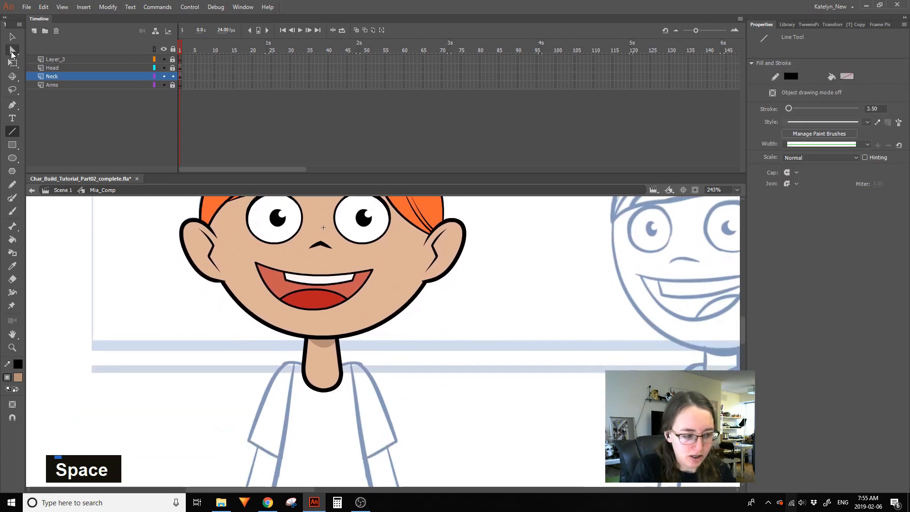
Try stretching the shadow shape inside Mia_Neck downward to about 37 px high with Free Transform
{"action": "left_click", "coordinate": [13, 63]}
{"action": "double_click", "coordinate": [332, 356]}
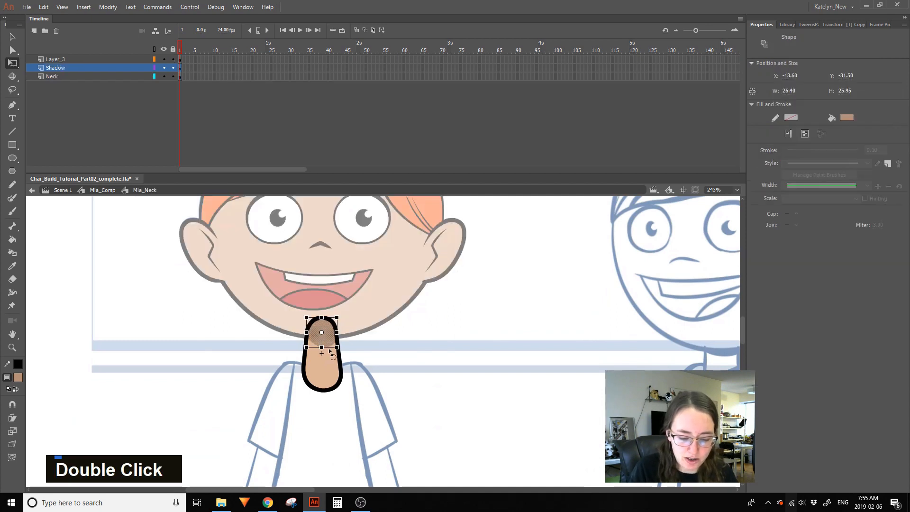
{"action": "left_click_drag", "start_coordinate": [322, 348], "coordinate": [322, 360]}
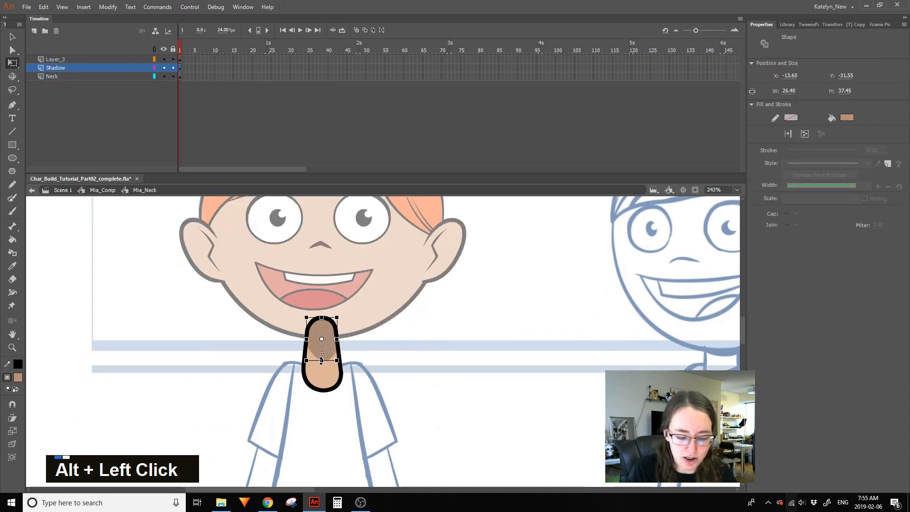
{"action": "key", "text": "ctrl+z"}
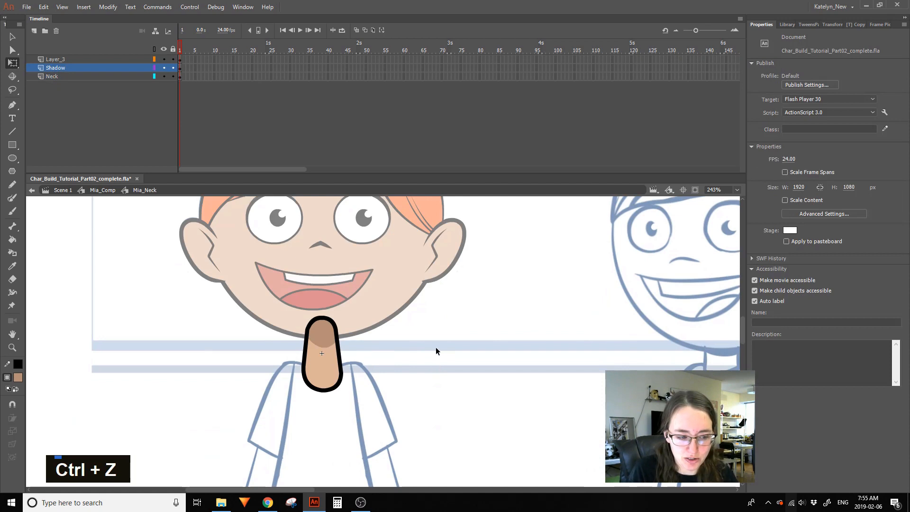
Rename Layer_3 inside Mia_Neck as Line, and save the document after returning to Mia_Comp
{"action": "double_click", "coordinate": [76, 60]}
{"action": "type", "text": "L"}
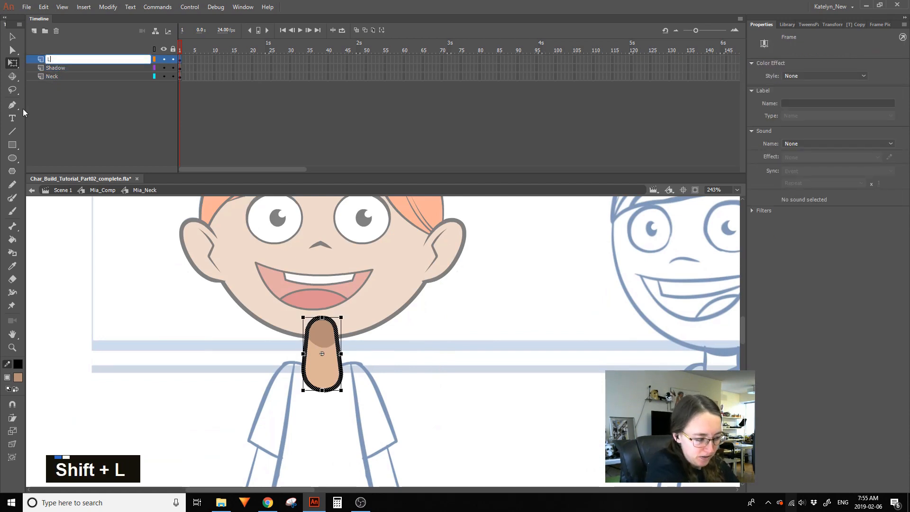
{"action": "type", "text": "ine"}
{"action": "key", "text": "Return"}
{"action": "left_click", "coordinate": [436, 368]}
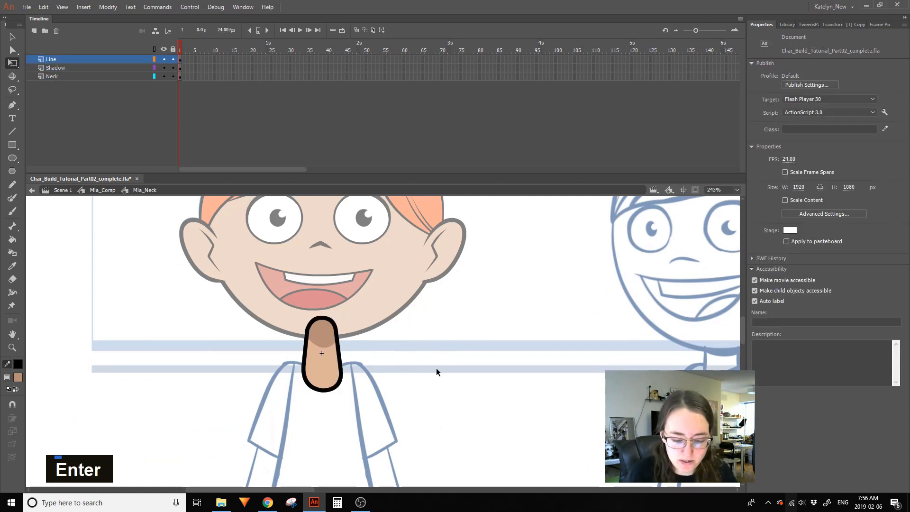
{"action": "double_click", "coordinate": [439, 368]}
{"action": "key", "text": "ctrl+s"}
Display the Neck layer as outlines and lock it
{"action": "left_click_drag", "start_coordinate": [441, 368], "coordinate": [431, 311]}
{"action": "left_click", "coordinate": [164, 76]}
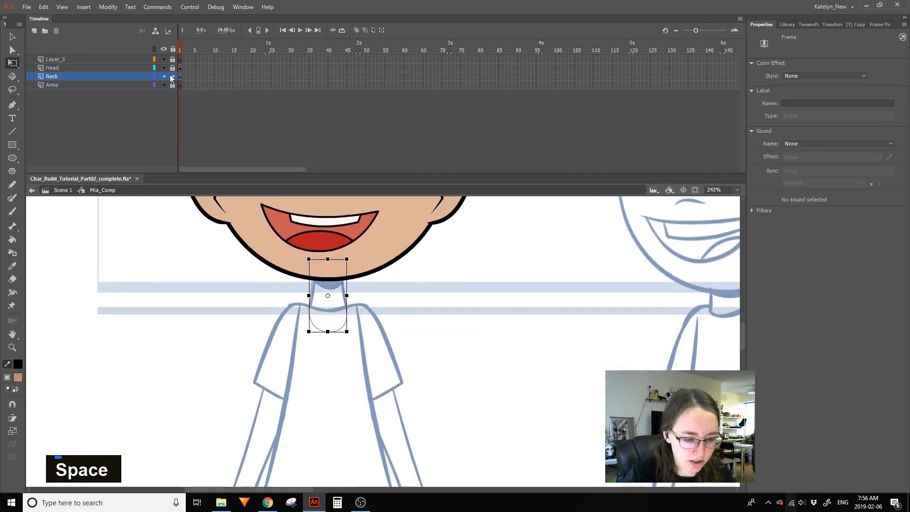
{"action": "left_click", "coordinate": [173, 77]}
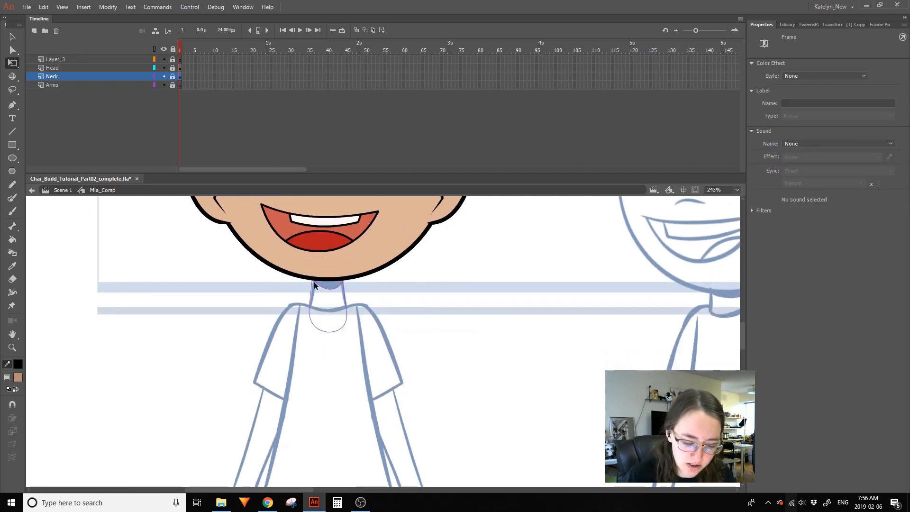
Unlock the Arms layer and rename it Torso
{"action": "left_click", "coordinate": [339, 285]}
{"action": "key", "text": "space"}
{"action": "left_click_drag", "start_coordinate": [421, 367], "coordinate": [405, 319]}
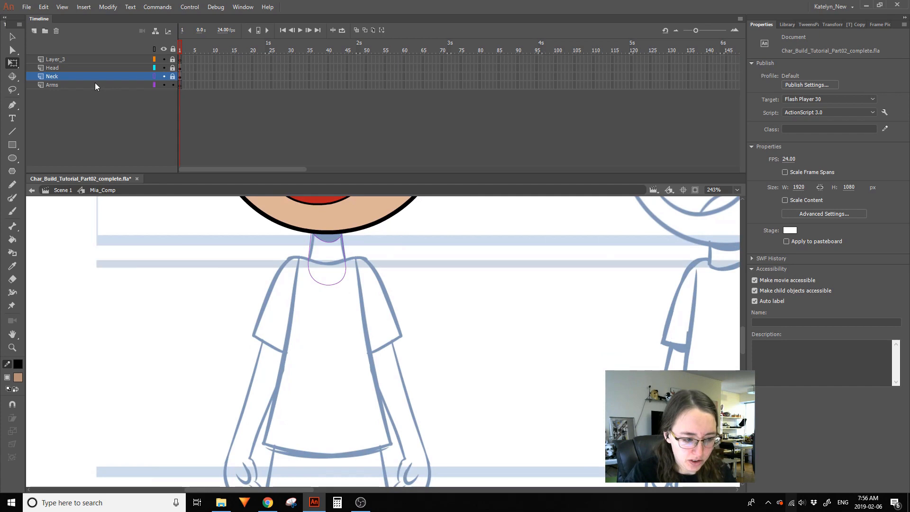
{"action": "double_click", "coordinate": [74, 86]}
{"action": "type", "text": "B"}
{"action": "key", "text": "BackSpace"}
{"action": "type", "text": "Torso"}
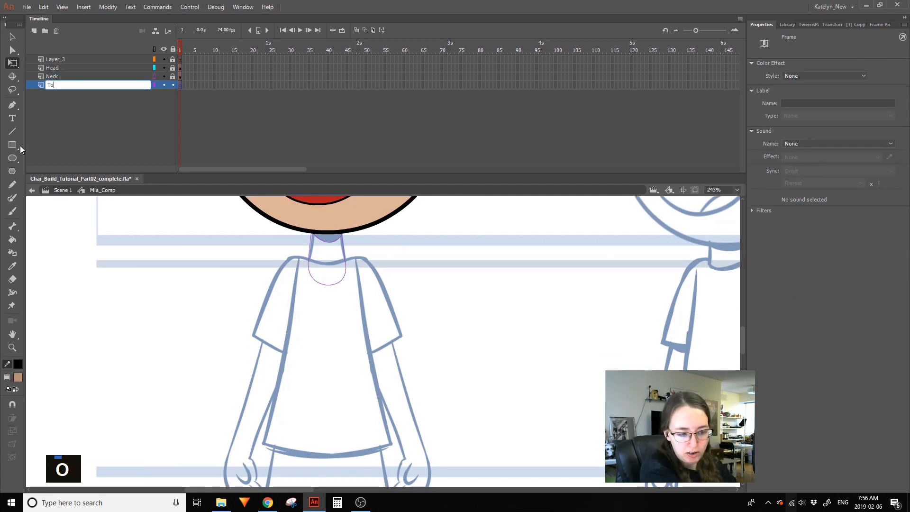
{"action": "key", "text": "Return"}
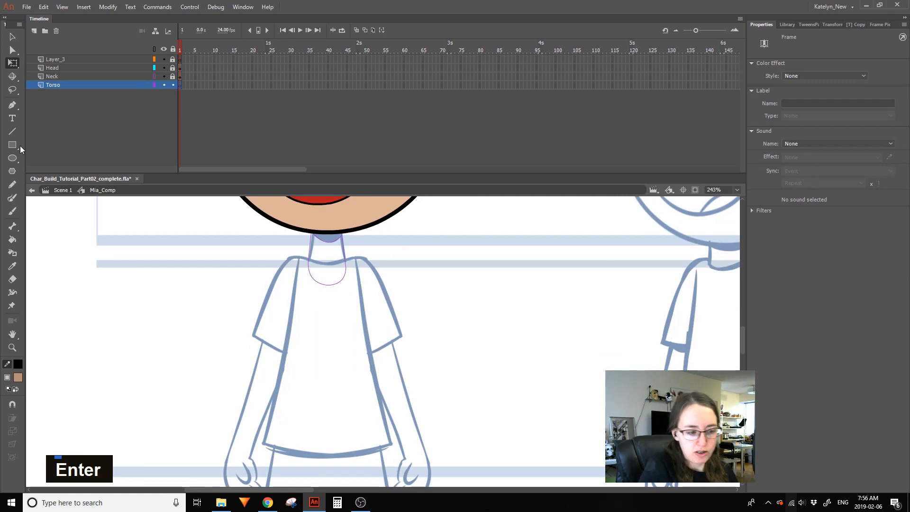
Draw both sides of the torso with the Line tool and bend them to follow the sketched shirt
{"action": "left_click", "coordinate": [12, 198]}
{"action": "key", "text": "ctrl+z"}
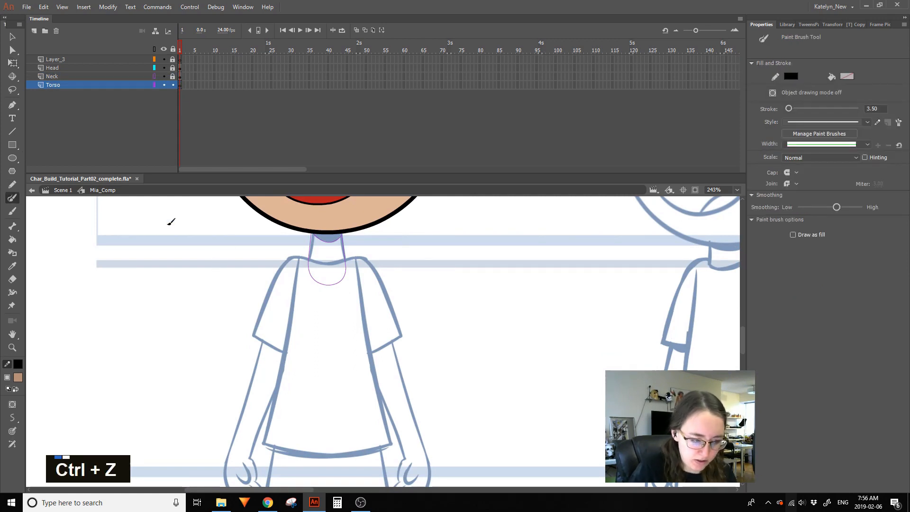
{"action": "left_click", "coordinate": [12, 131]}
{"action": "left_click_drag", "start_coordinate": [297, 285], "coordinate": [297, 260]}
{"action": "left_click_drag", "start_coordinate": [299, 229], "coordinate": [258, 431]}
{"action": "mouse_move", "coordinate": [280, 309]}
{"action": "left_mouse_down"}
{"action": "mouse_move", "coordinate": [290, 316]}
{"action": "mouse_move", "coordinate": [263, 316]}
{"action": "mouse_move", "coordinate": [290, 322]}
{"action": "left_mouse_up"}
{"action": "left_click_drag", "start_coordinate": [356, 231], "coordinate": [394, 425]}
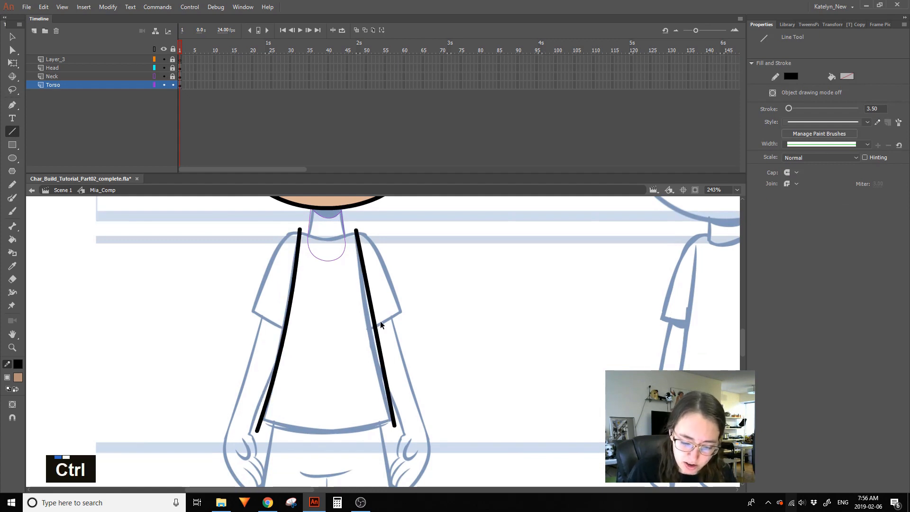
{"action": "left_click", "coordinate": [372, 331], "text": "ctrl"}
{"action": "left_click_drag", "start_coordinate": [379, 327], "coordinate": [370, 335]}
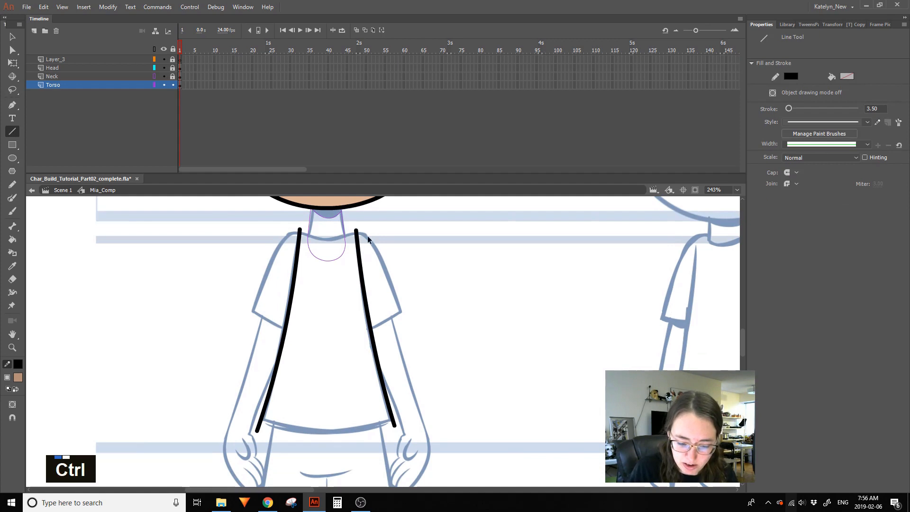
Draw the shirt's hem as a line curved downward along the sketch, and delete the overhanging line ends at both corners
{"action": "left_click_drag", "start_coordinate": [251, 419], "coordinate": [411, 418]}
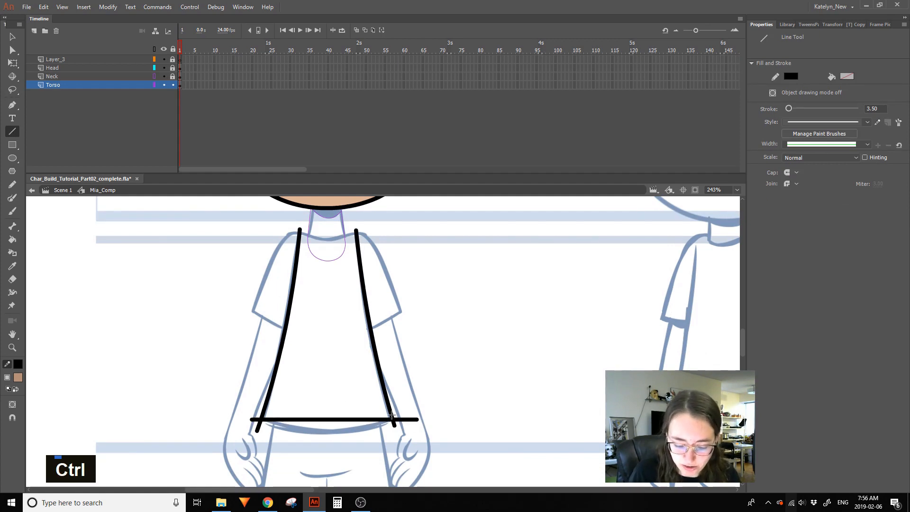
{"action": "left_click_drag", "start_coordinate": [298, 421], "coordinate": [292, 439]}
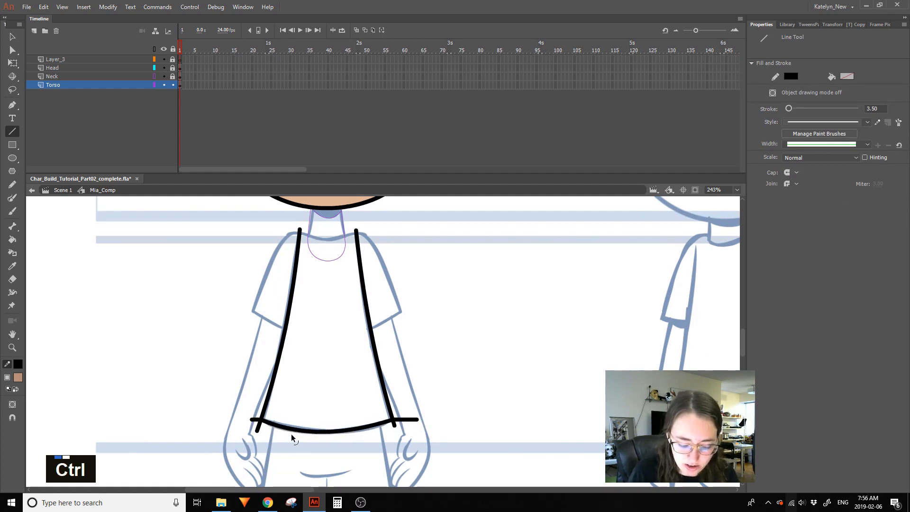
{"action": "double_click", "coordinate": [256, 422]}
{"action": "left_click", "coordinate": [407, 422], "text": "ctrl+shift"}
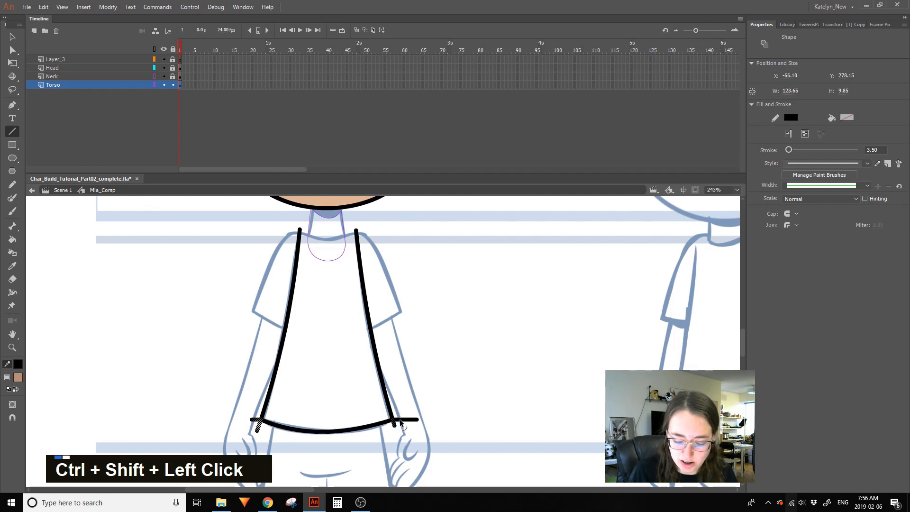
{"action": "key", "text": "Delete"}
Nudge the two lower corners of the torso inward and adjust the hem's curve to match the sketch
{"action": "left_click", "coordinate": [12, 37]}
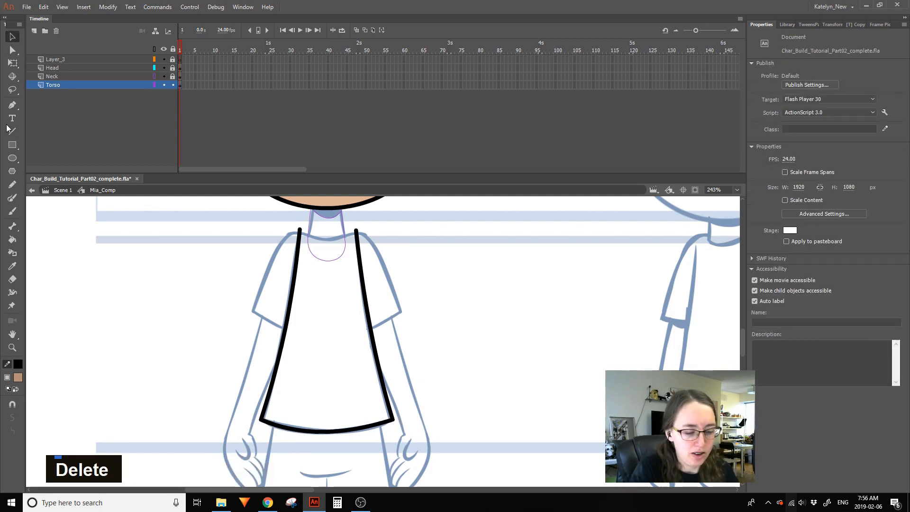
{"action": "left_click_drag", "start_coordinate": [261, 420], "coordinate": [264, 422]}
{"action": "left_click_drag", "start_coordinate": [394, 420], "coordinate": [391, 421]}
{"action": "left_click_drag", "start_coordinate": [335, 432], "coordinate": [339, 432]}
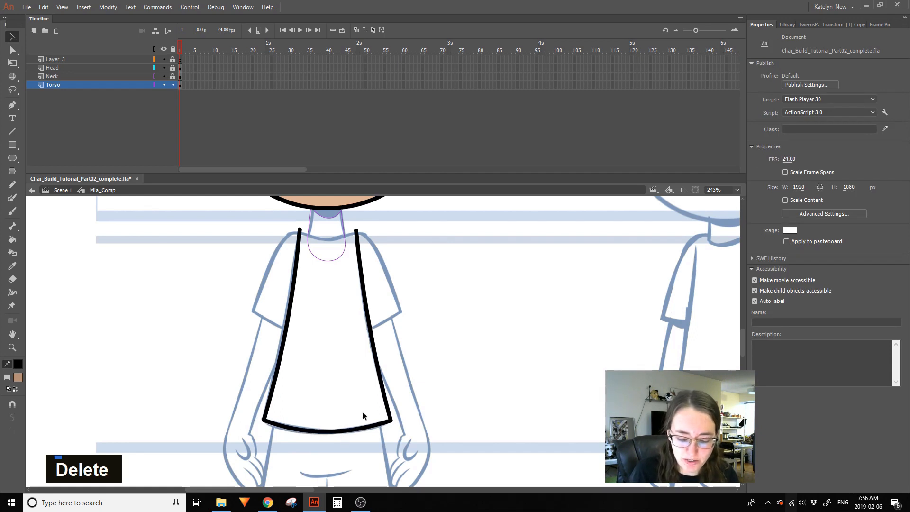
Draw a V-shaped neckline from two crossing lines between the torso sides and delete the excess segments at its centre and shoulders
{"action": "left_click", "coordinate": [12, 131]}
{"action": "mouse_move", "coordinate": [290, 232]}
{"action": "left_mouse_down"}
{"action": "mouse_move", "coordinate": [342, 243]}
{"action": "mouse_move", "coordinate": [366, 233]}
{"action": "left_mouse_up"}
{"action": "key", "text": "v"}
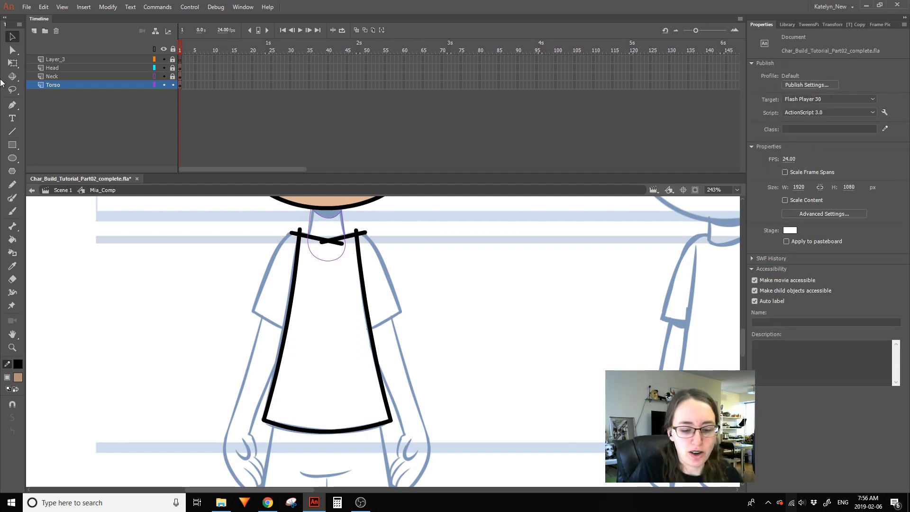
{"action": "left_click", "coordinate": [300, 233]}
{"action": "key", "text": "Delete"}
{"action": "key", "text": "Delete"}
{"action": "key", "text": "Delete"}
{"action": "left_click", "coordinate": [339, 243]}
{"action": "key", "text": "Delete"}
{"action": "left_click", "coordinate": [356, 231]}
{"action": "key", "text": "Delete"}
{"action": "key", "text": "Delete"}
{"action": "left_click", "coordinate": [364, 233]}
{"action": "key", "text": "Delete"}
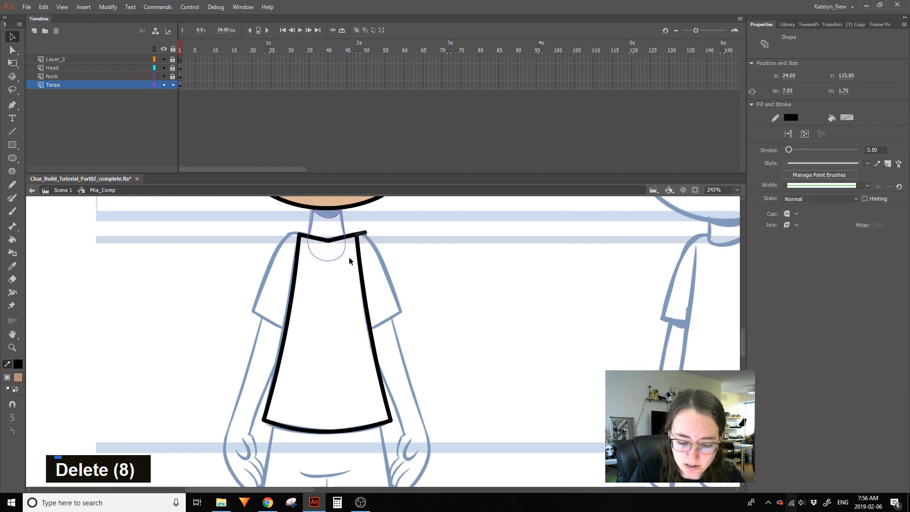
Delete the leftover neckline segment beyond the shoulder, adjust the neckline's centre point, and start bending its halves along the sketched collar
{"action": "left_click", "coordinate": [325, 239]}
{"action": "left_click", "coordinate": [372, 247]}
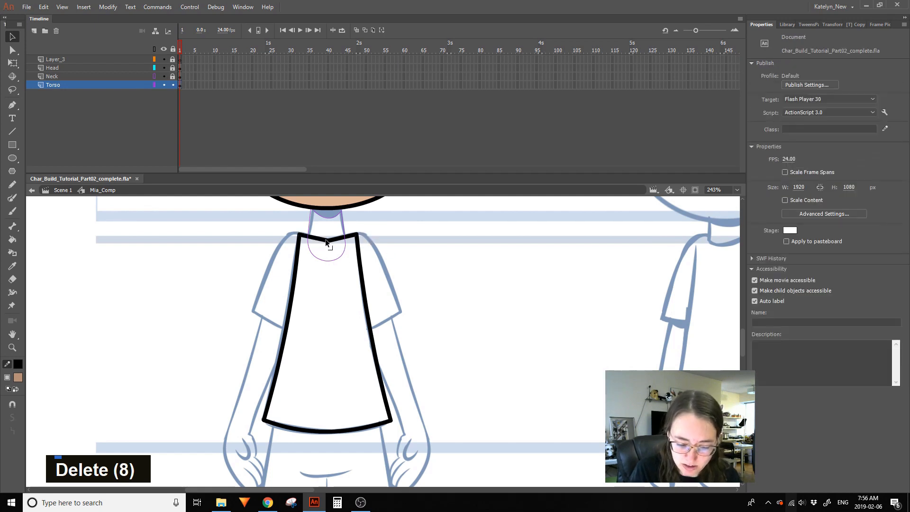
{"action": "left_click_drag", "start_coordinate": [321, 256], "coordinate": [326, 243]}
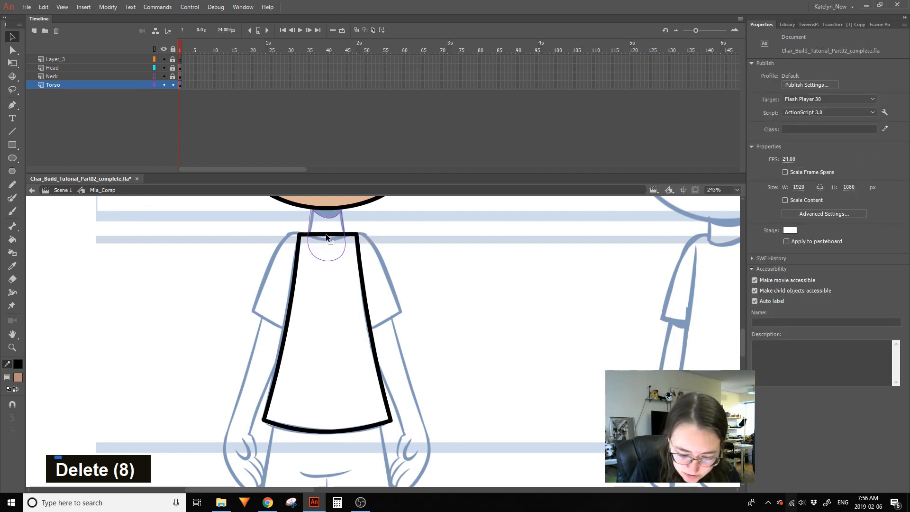
{"action": "left_click_drag", "start_coordinate": [311, 237], "coordinate": [356, 233]}
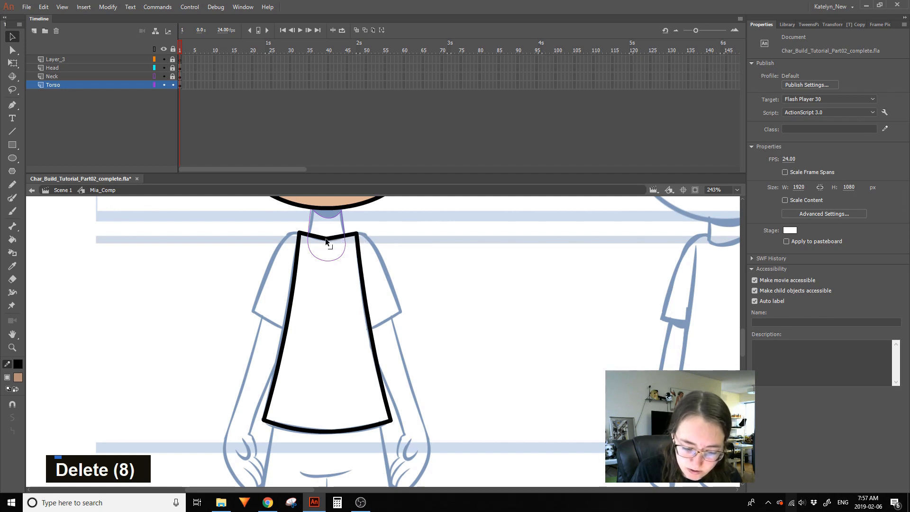
{"action": "mouse_move", "coordinate": [316, 236]}
{"action": "left_mouse_down"}
{"action": "mouse_move", "coordinate": [340, 240]}
{"action": "mouse_move", "coordinate": [330, 240]}
{"action": "left_mouse_up"}
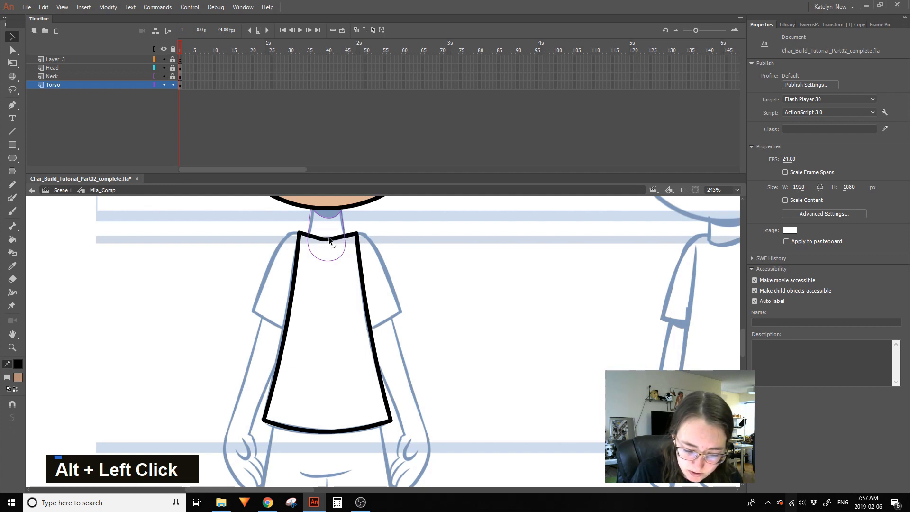
Bend and smooth the torso's neckline into one even downward curve between the two shoulder corners
{"action": "key", "text": "space"}
{"action": "mouse_move", "coordinate": [444, 254]}
{"action": "left_mouse_down"}
{"action": "mouse_move", "coordinate": [236, 273]}
{"action": "mouse_move", "coordinate": [444, 244]}
{"action": "left_mouse_up"}
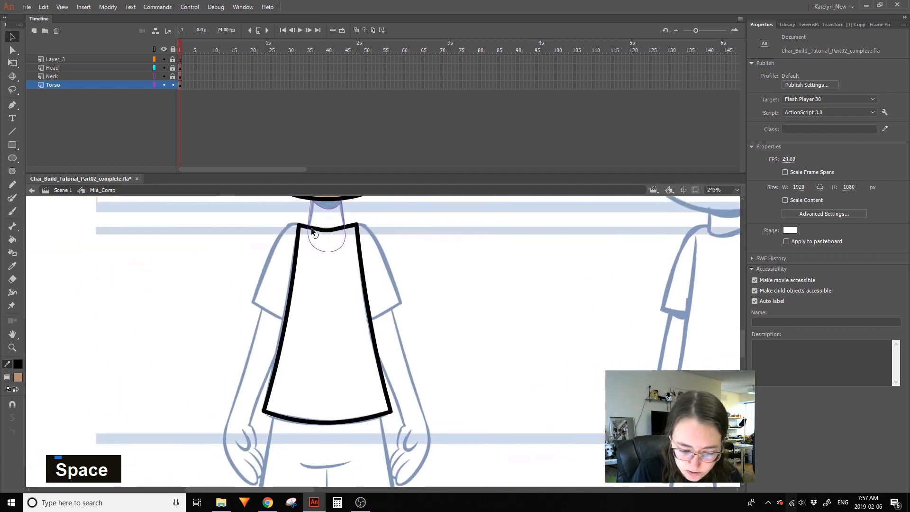
{"action": "left_click", "coordinate": [338, 232], "text": "ctrl+shift"}
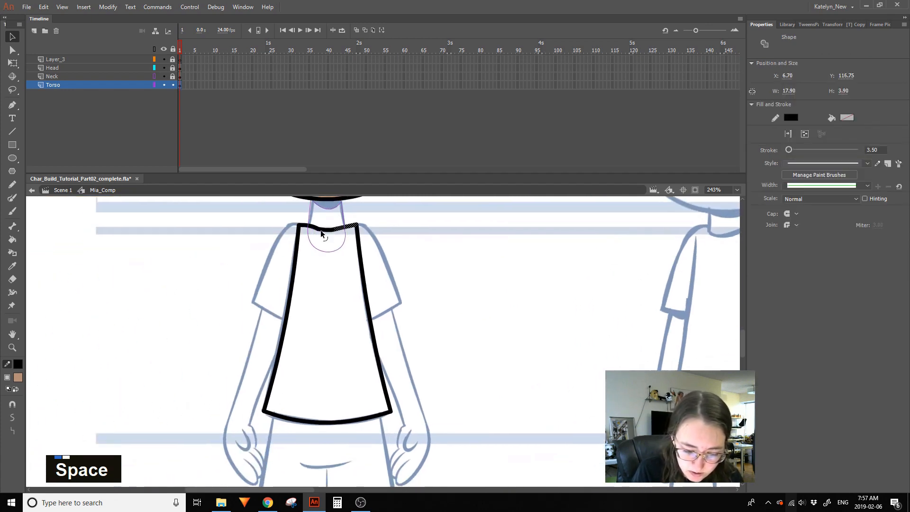
{"action": "double_click", "coordinate": [17, 430]}
{"action": "key", "text": "ctrl+z"}
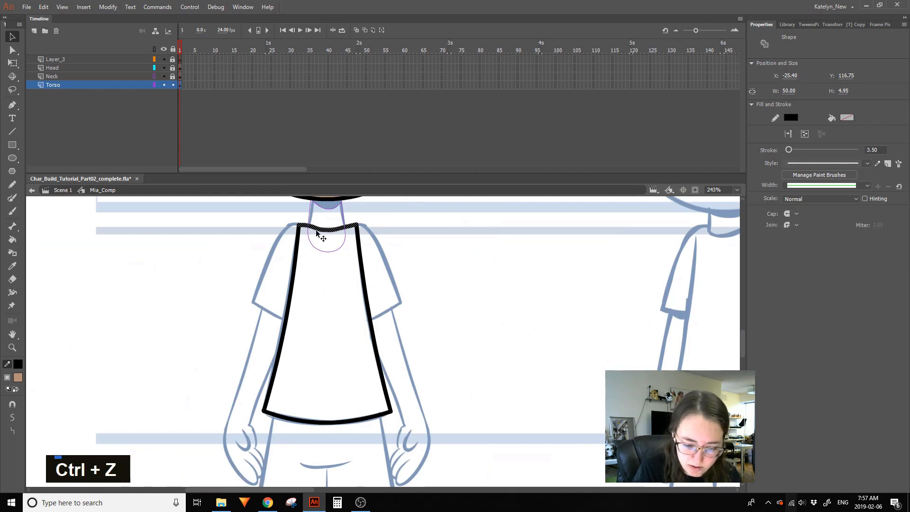
{"action": "key", "text": "ctrl+z"}
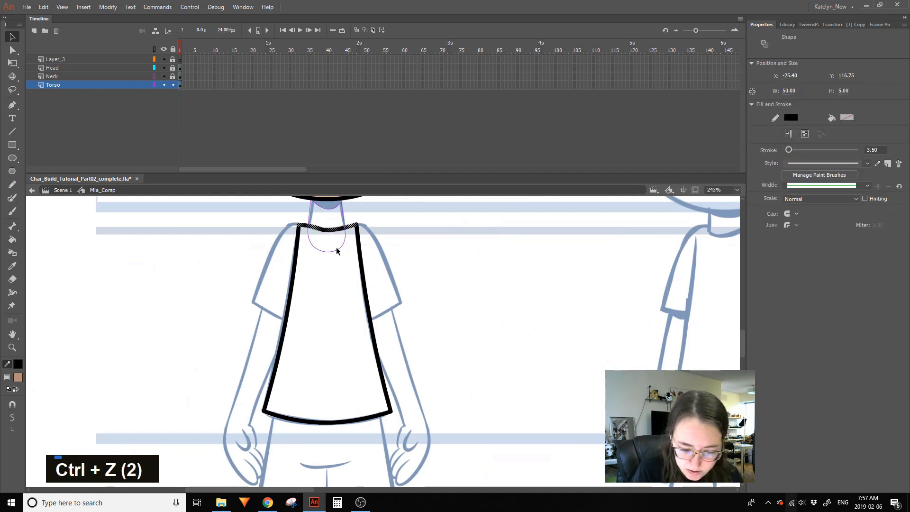
{"action": "left_click", "coordinate": [336, 251]}
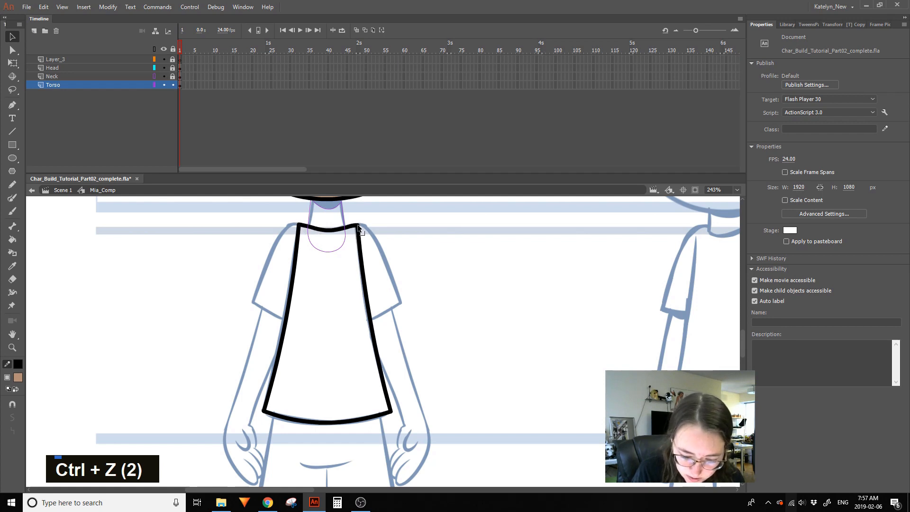
Delete the uppermost segments of both torso sides to leave open gaps just below the shoulder corners
{"action": "key", "text": "space"}
{"action": "mouse_move", "coordinate": [413, 299]}
{"action": "left_mouse_down"}
{"action": "mouse_move", "coordinate": [407, 268]}
{"action": "mouse_move", "coordinate": [339, 302]}
{"action": "left_mouse_up"}
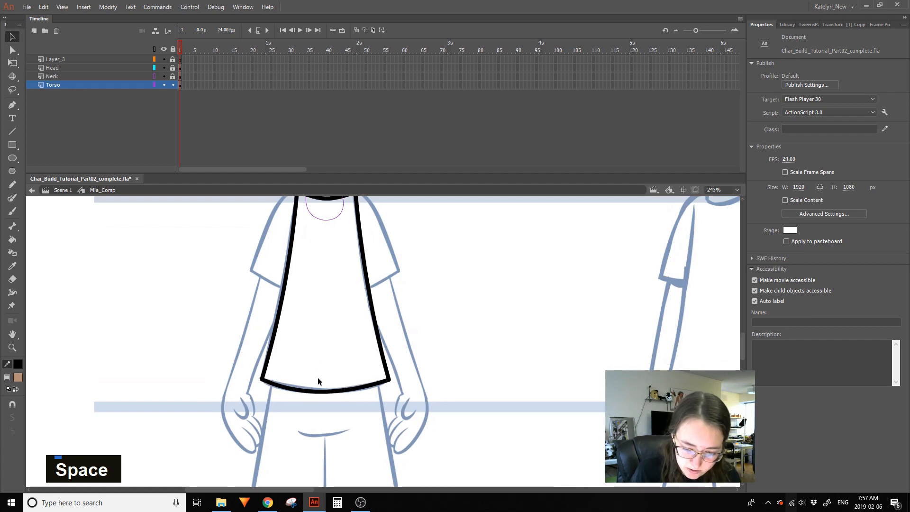
{"action": "key", "text": "space"}
{"action": "left_click_drag", "start_coordinate": [408, 238], "coordinate": [385, 300]}
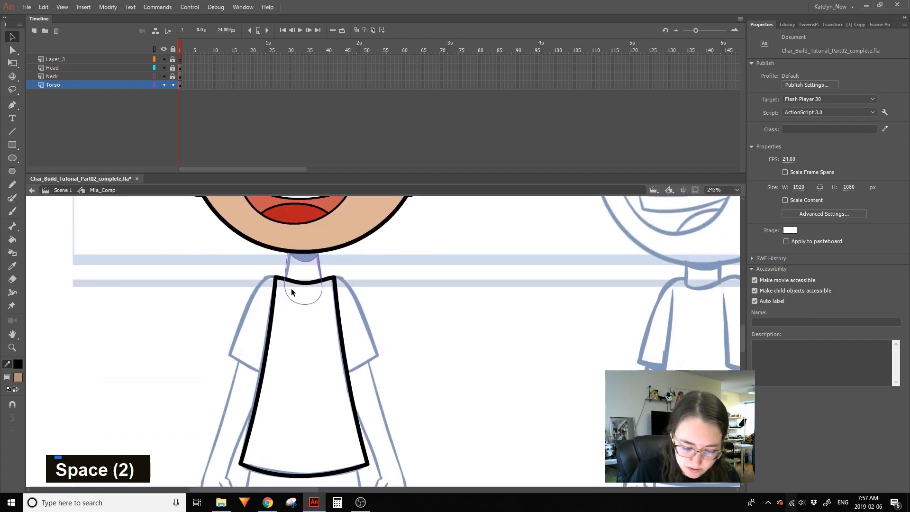
{"action": "left_click", "coordinate": [274, 286]}
{"action": "key", "text": "Delete"}
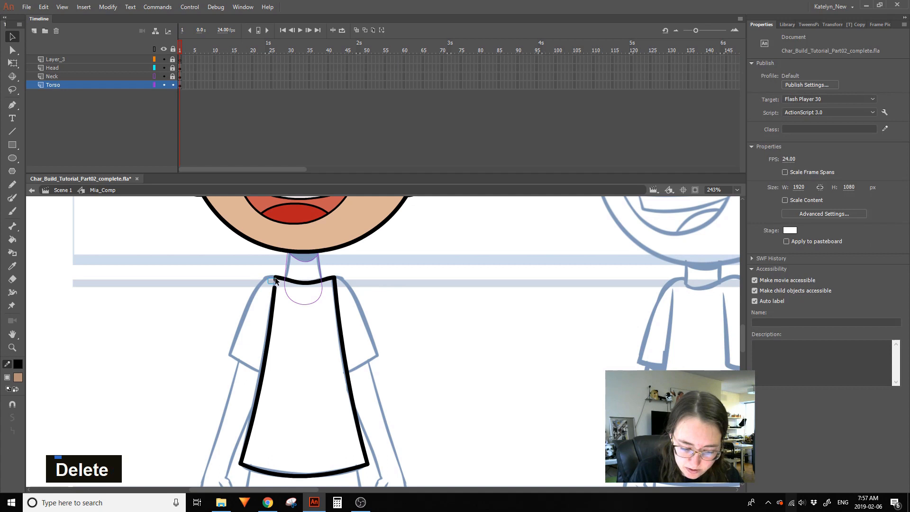
{"action": "key", "text": "Delete"}
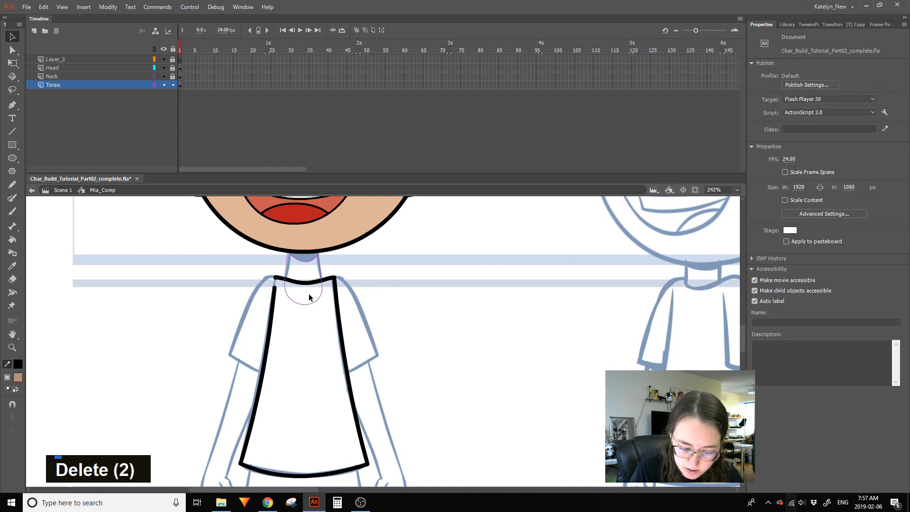
{"action": "left_click", "coordinate": [276, 283]}
{"action": "key", "text": "Delete"}
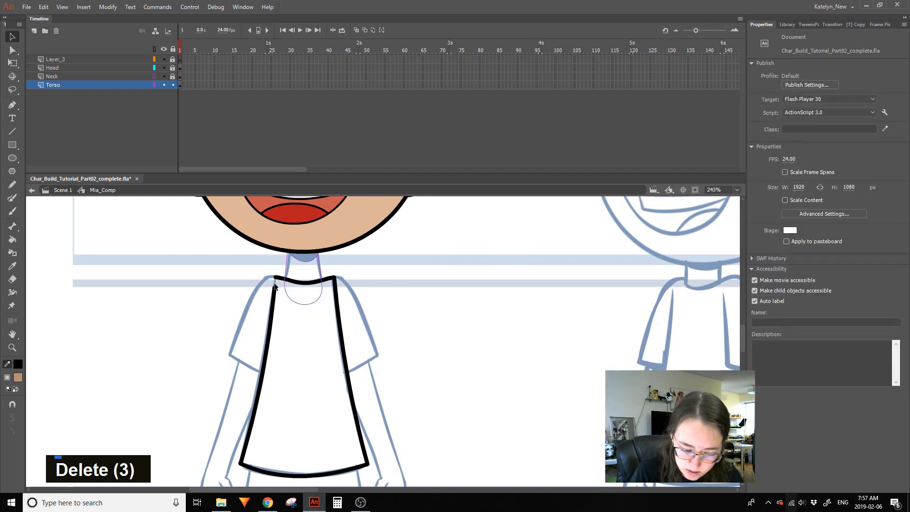
{"action": "key", "text": "Delete"}
{"action": "key", "text": "Delete"}
{"action": "key", "text": "Delete"}
{"action": "key", "text": "Delete"}
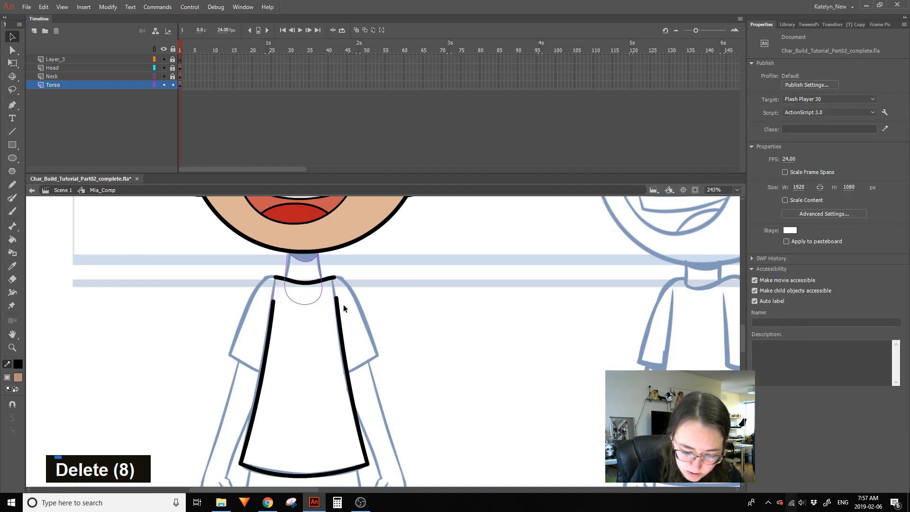
Examine the torso outline with its open shoulder gaps, from the neckline down to the hem
{"action": "key", "text": "space"}
{"action": "mouse_move", "coordinate": [359, 298]}
{"action": "left_mouse_down"}
{"action": "mouse_move", "coordinate": [358, 265]}
{"action": "mouse_move", "coordinate": [330, 257]}
{"action": "left_mouse_up"}
{"action": "key", "text": "space"}
{"action": "left_click_drag", "start_coordinate": [396, 308], "coordinate": [386, 230]}
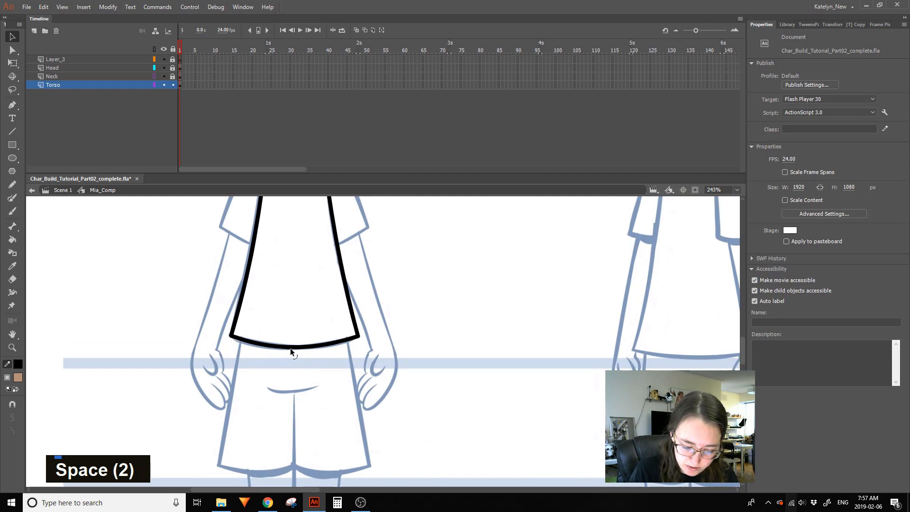
{"action": "key", "text": "space"}
{"action": "left_click_drag", "start_coordinate": [350, 317], "coordinate": [405, 346]}
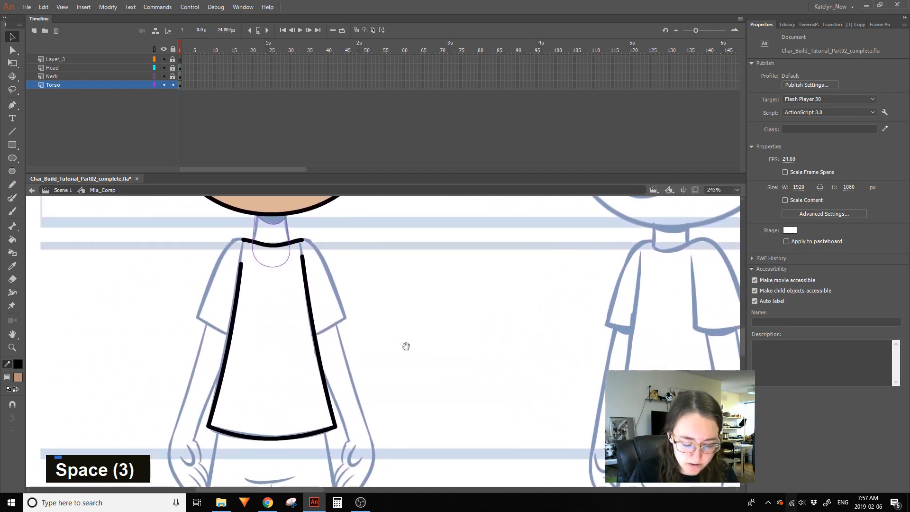
{"action": "left_click", "coordinate": [298, 243]}
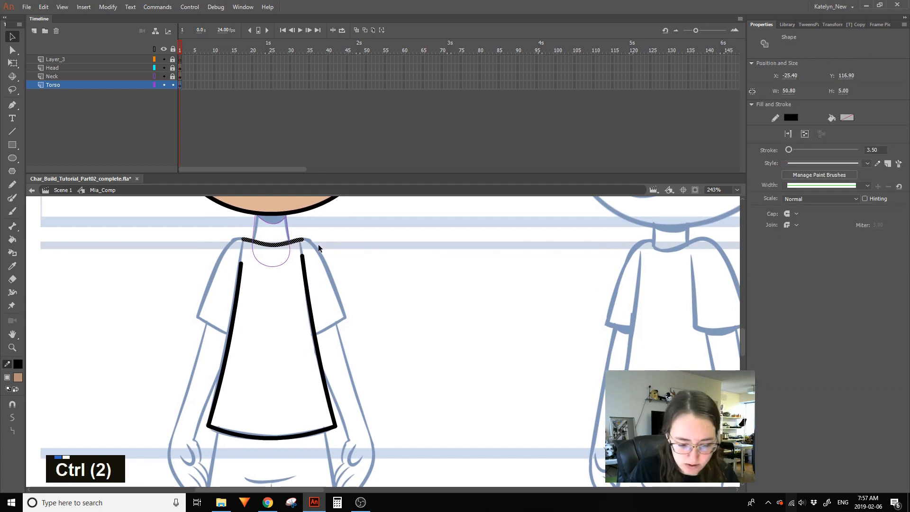
{"action": "left_click", "coordinate": [337, 248]}
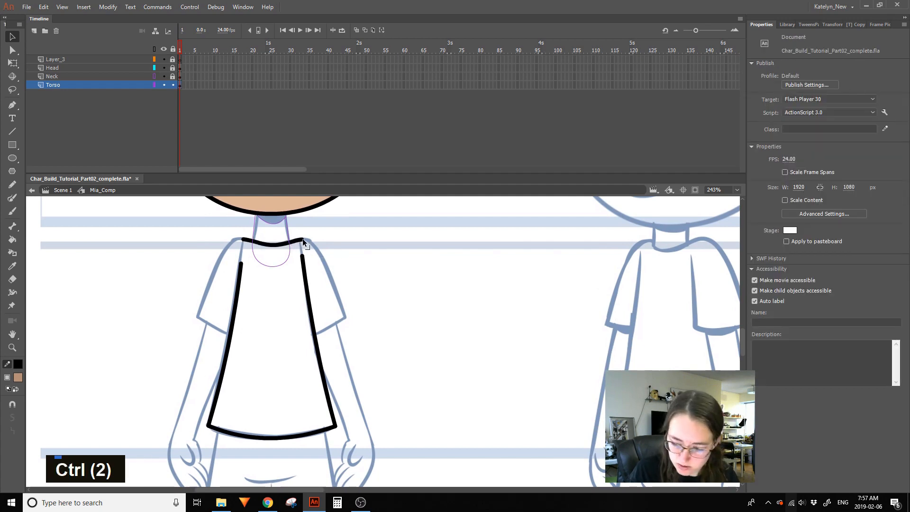
{"action": "key", "text": "space"}
{"action": "left_click_drag", "start_coordinate": [361, 286], "coordinate": [339, 218]}
Undo the removal of the upper ends of both torso side lines
{"action": "key", "text": "ctrl+z"}
{"action": "key", "text": "ctrl+z"}
{"action": "key", "text": "ctrl+z"}
{"action": "key", "text": "ctrl+z"}
{"action": "key", "text": "ctrl+z"}
{"action": "key", "text": "ctrl+z"}
{"action": "key", "text": "ctrl+z"}
{"action": "key", "text": "ctrl+z"}
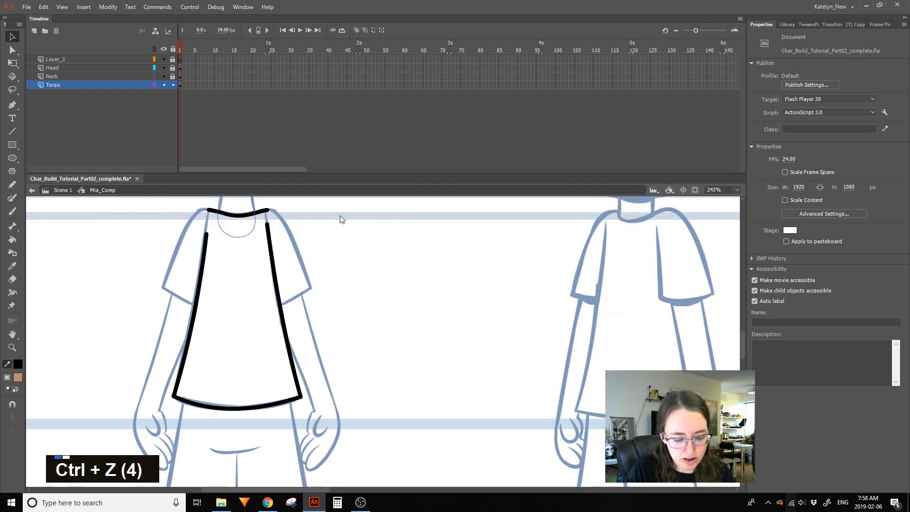
{"action": "key", "text": "ctrl+z"}
{"action": "key", "text": "ctrl+z"}
{"action": "key", "text": "ctrl+z"}
{"action": "key", "text": "ctrl+z"}
{"action": "key", "text": "ctrl+z"}
{"action": "key", "text": "ctrl+z"}
{"action": "key", "text": "ctrl+z"}
{"action": "key", "text": "ctrl+z"}
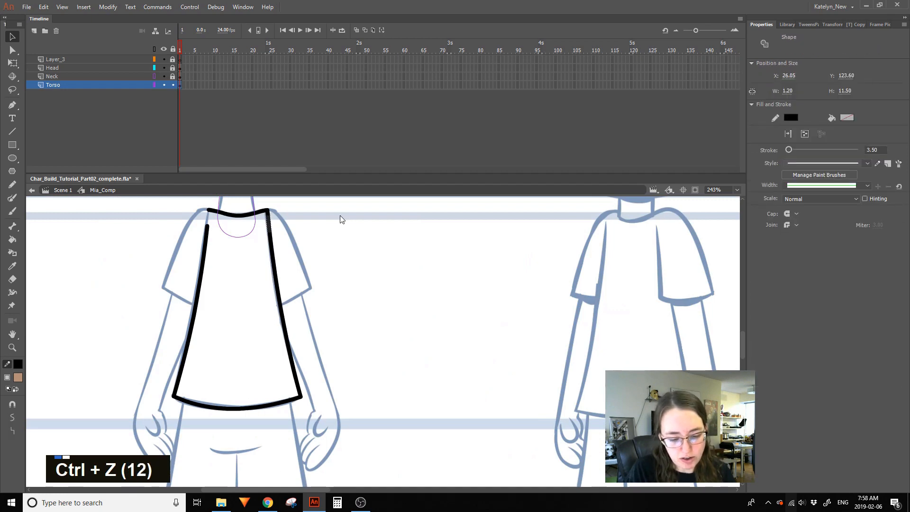
{"action": "key", "text": "ctrl+z"}
{"action": "key", "text": "ctrl+z"}
{"action": "key", "text": "ctrl+z"}
{"action": "key", "text": "ctrl+z"}
{"action": "key", "text": "ctrl+z"}
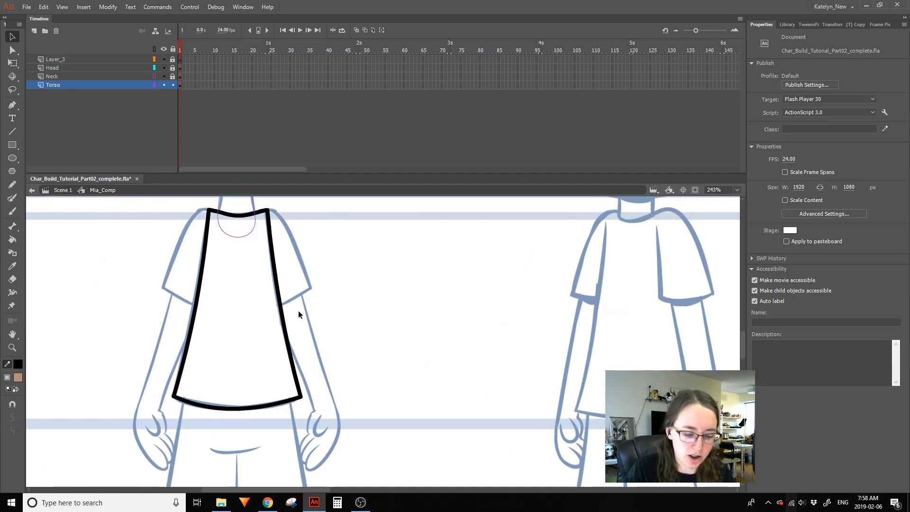
Compare the front-view torso with the sleeve and side lines of the neighbouring turned-view sketch
{"action": "key", "text": "space"}
{"action": "left_click_drag", "start_coordinate": [337, 293], "coordinate": [313, 286]}
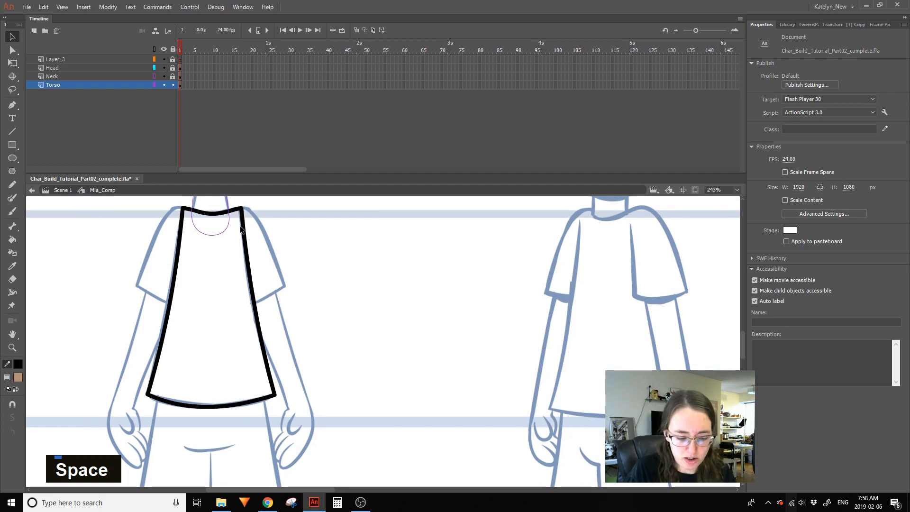
{"action": "key", "text": "space"}
{"action": "left_click_drag", "start_coordinate": [403, 327], "coordinate": [225, 327]}
{"action": "left_click_drag", "start_coordinate": [611, 313], "coordinate": [540, 328]}
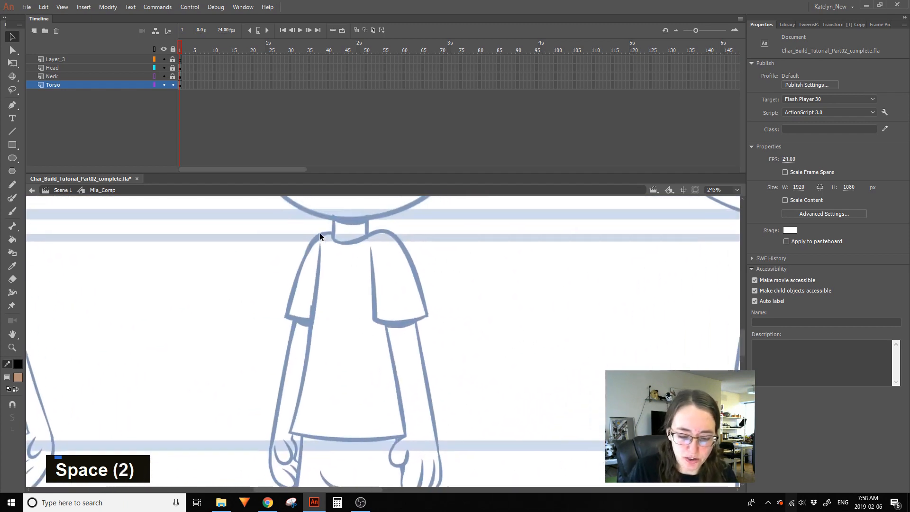
{"action": "left_click_drag", "start_coordinate": [318, 258], "coordinate": [313, 382]}
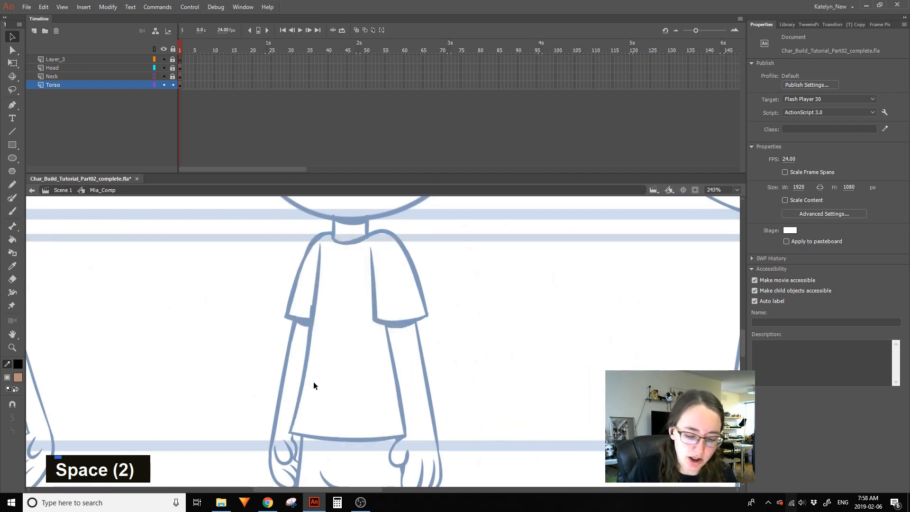
{"action": "left_click_drag", "start_coordinate": [309, 321], "coordinate": [462, 347]}
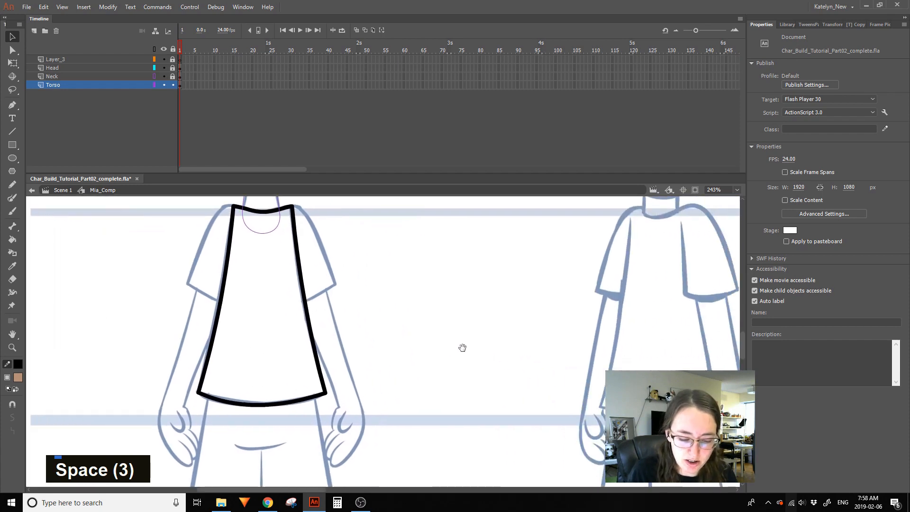
Fill the closed torso outline with the blue tagged swatch using the Paint Bucket
{"action": "left_click", "coordinate": [18, 377]}
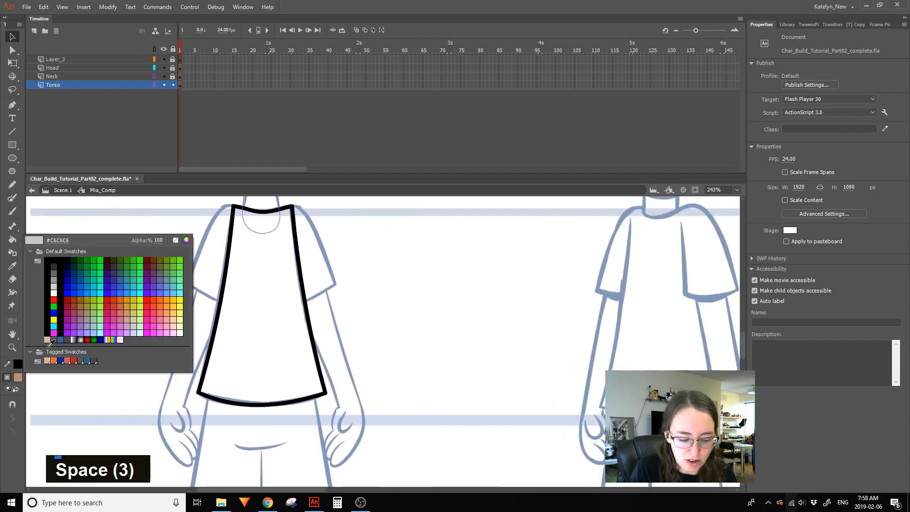
{"action": "left_click", "coordinate": [88, 361]}
{"action": "left_click", "coordinate": [12, 240]}
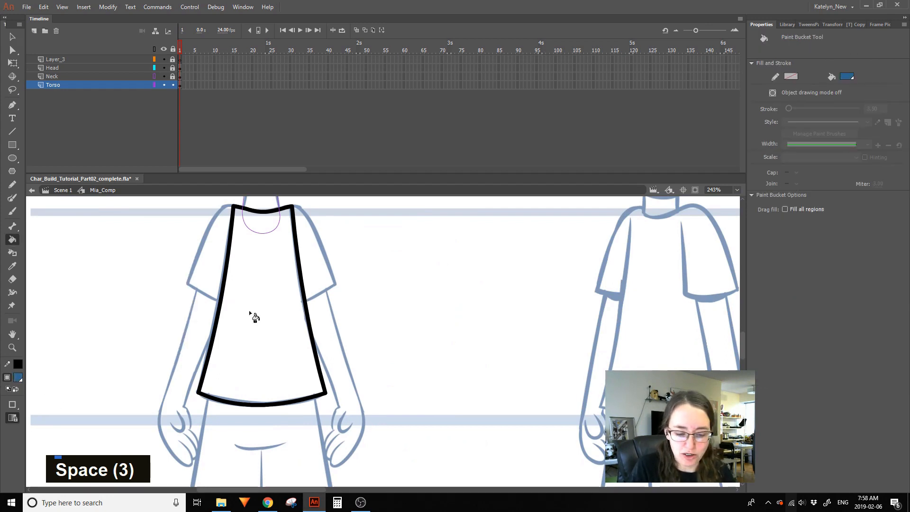
{"action": "left_click", "coordinate": [253, 316]}
{"action": "left_click", "coordinate": [14, 37]}
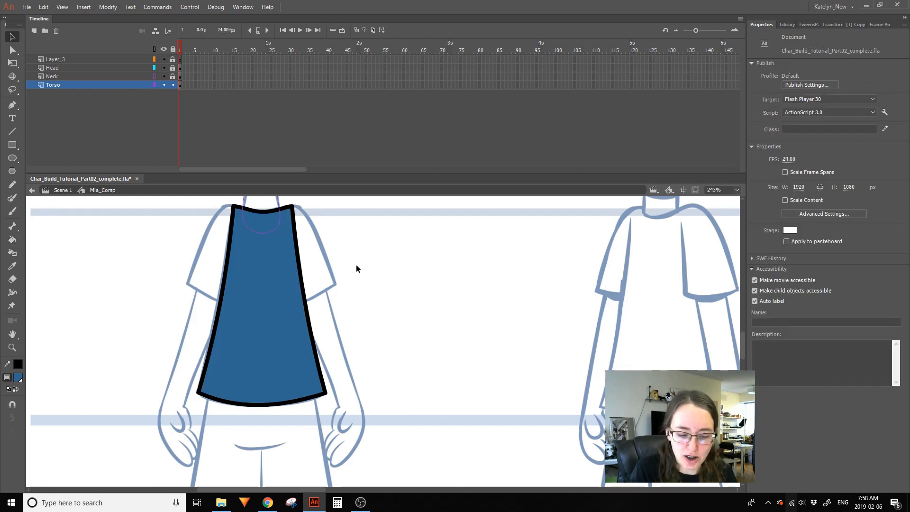
Convert all artwork on the Torso layer into a graphic symbol named Mia_Torso
{"action": "left_click_drag", "start_coordinate": [394, 319], "coordinate": [382, 318]}
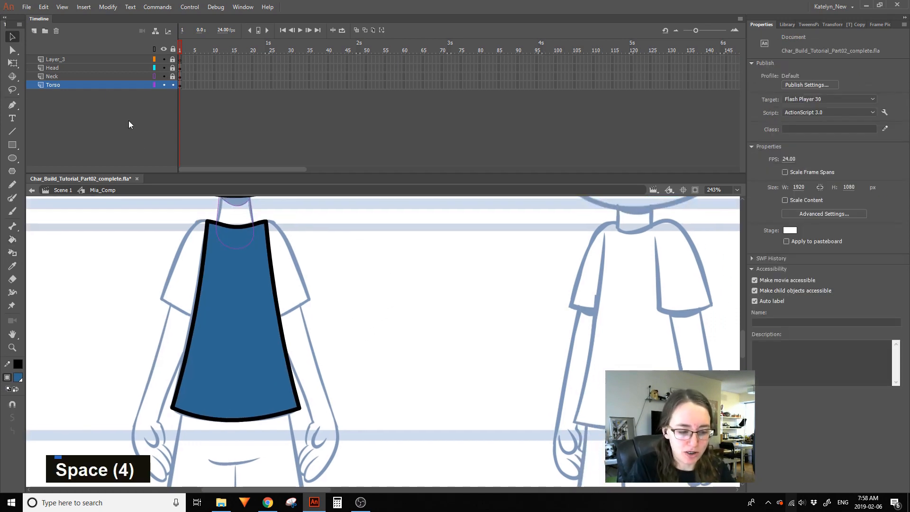
{"action": "left_click", "coordinate": [115, 85]}
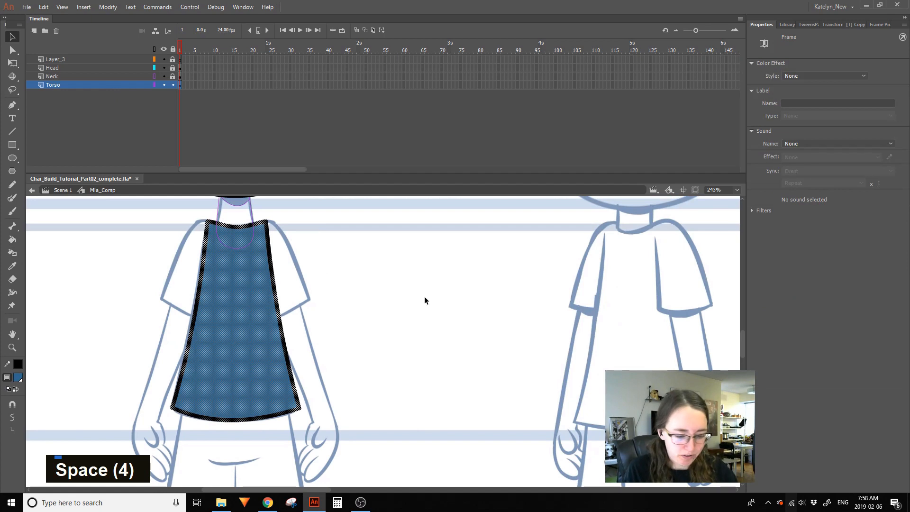
{"action": "key", "text": "F8"}
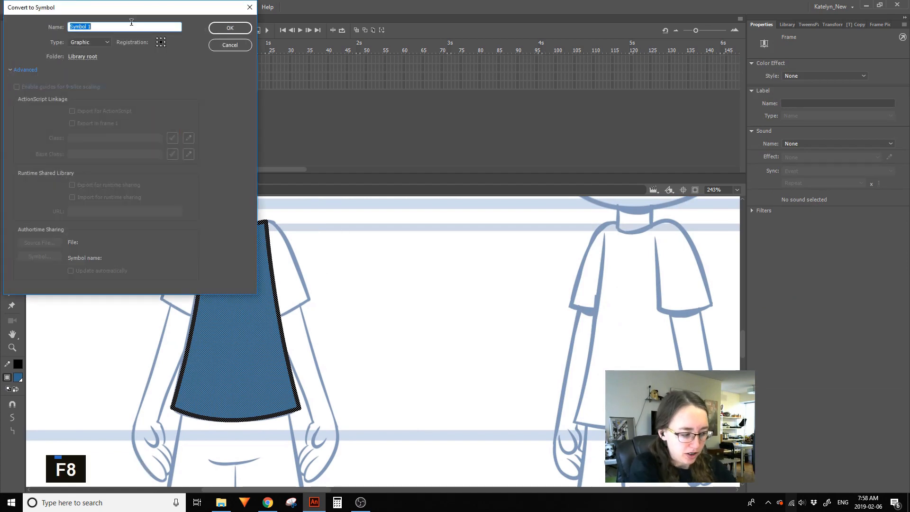
{"action": "type", "text": "Mia_Torso"}
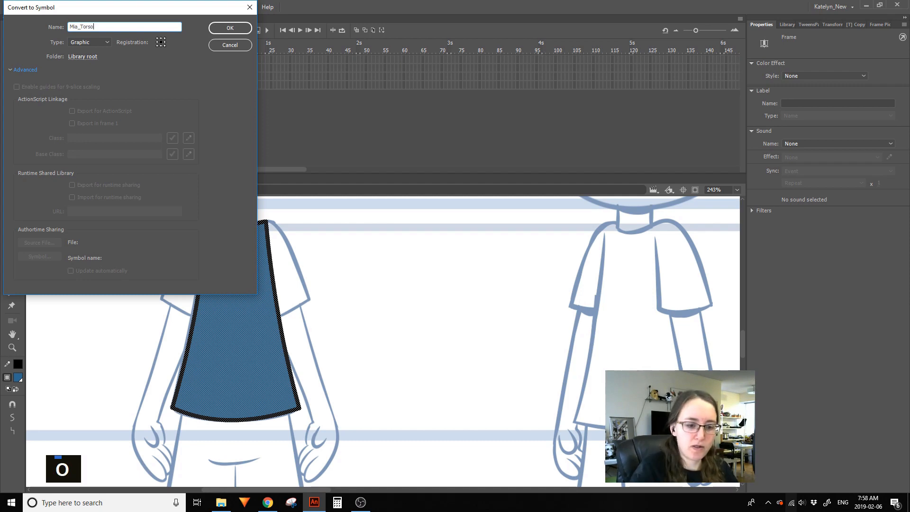
{"action": "left_click", "coordinate": [229, 29]}
Unlock the Head and Neck layers and select the Mia_Torso symbol for free transforming
{"action": "key", "text": "q"}
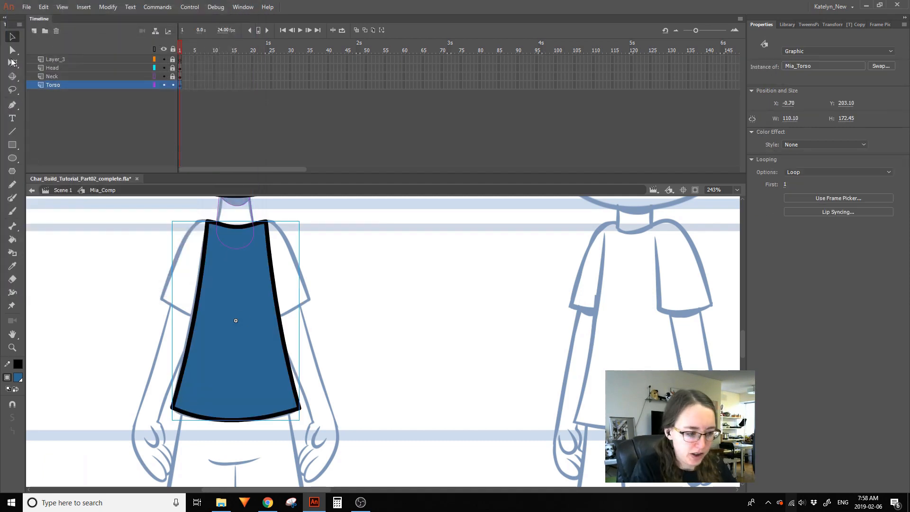
{"action": "left_click_drag", "start_coordinate": [347, 267], "coordinate": [371, 298]}
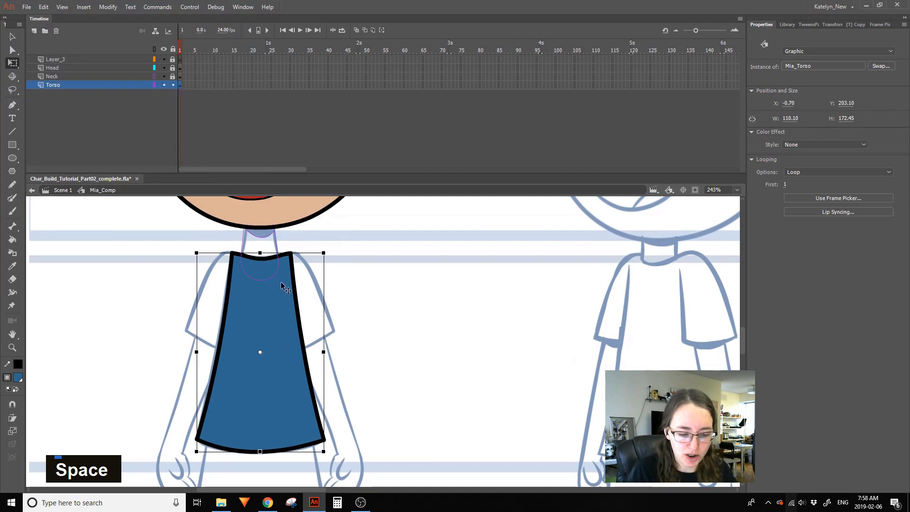
{"action": "left_click_drag", "start_coordinate": [173, 68], "coordinate": [173, 77]}
{"action": "left_click", "coordinate": [276, 331]}
{"action": "left_click", "coordinate": [307, 308]}
{"action": "left_click", "coordinate": [282, 349]}
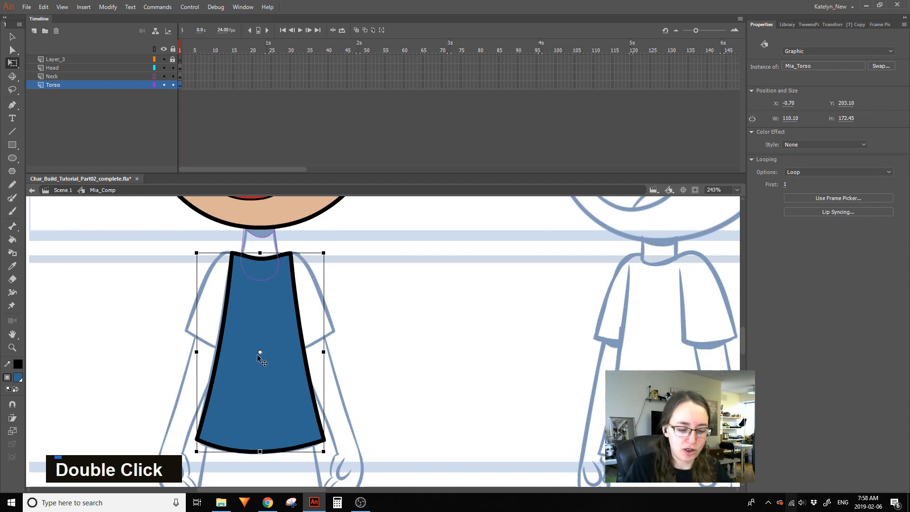
Check the artwork inside Mia_Neck and try to rotate the neck symbol about its centre
{"action": "left_click", "coordinate": [276, 244]}
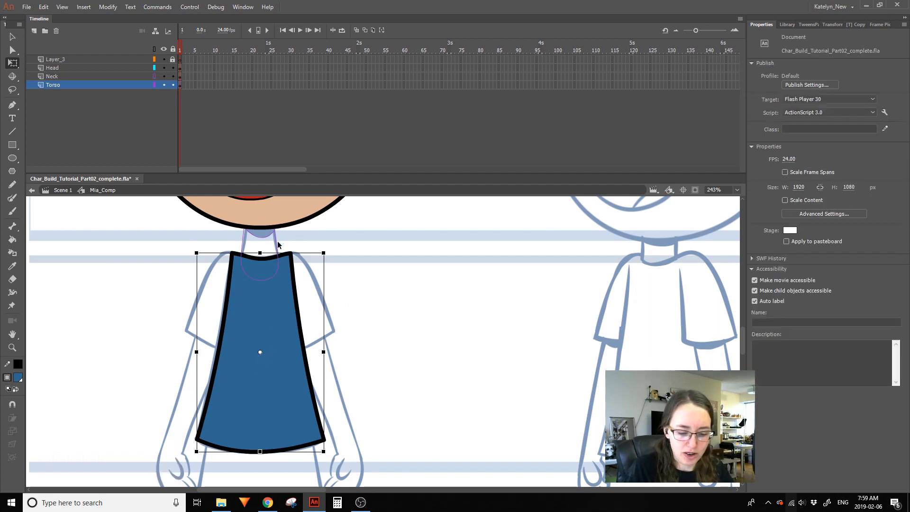
{"action": "double_click", "coordinate": [273, 268]}
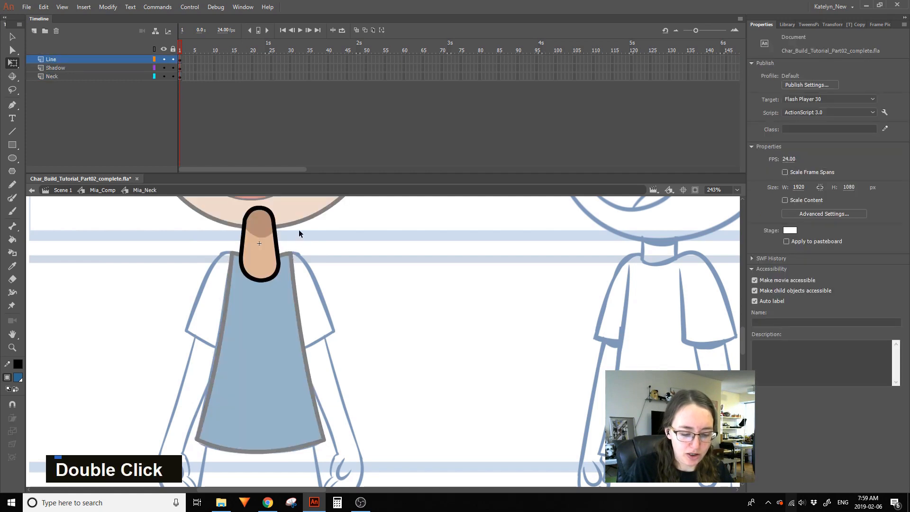
{"action": "double_click", "coordinate": [299, 231]}
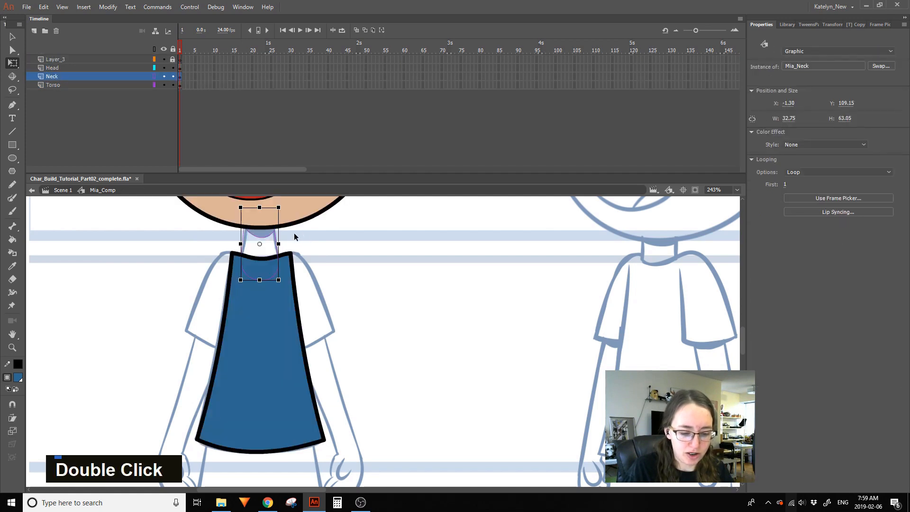
{"action": "left_click_drag", "start_coordinate": [290, 282], "coordinate": [284, 261]}
{"action": "key", "text": "ctrl+z"}
Inside Mia_Neck, move all the artwork up so the pivot point sits near the base of the neck
{"action": "double_click", "coordinate": [269, 235]}
{"action": "key", "text": "ctrl+a"}
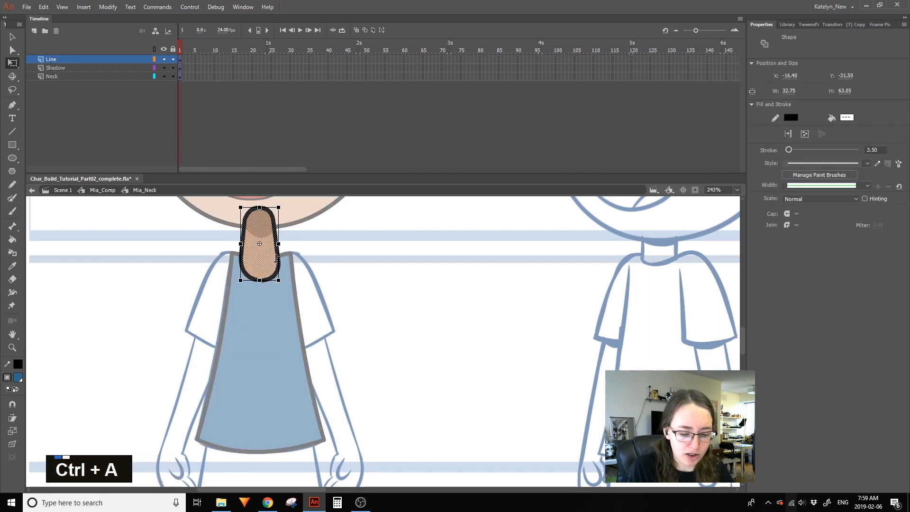
{"action": "left_click_drag", "start_coordinate": [269, 274], "coordinate": [268, 254]}
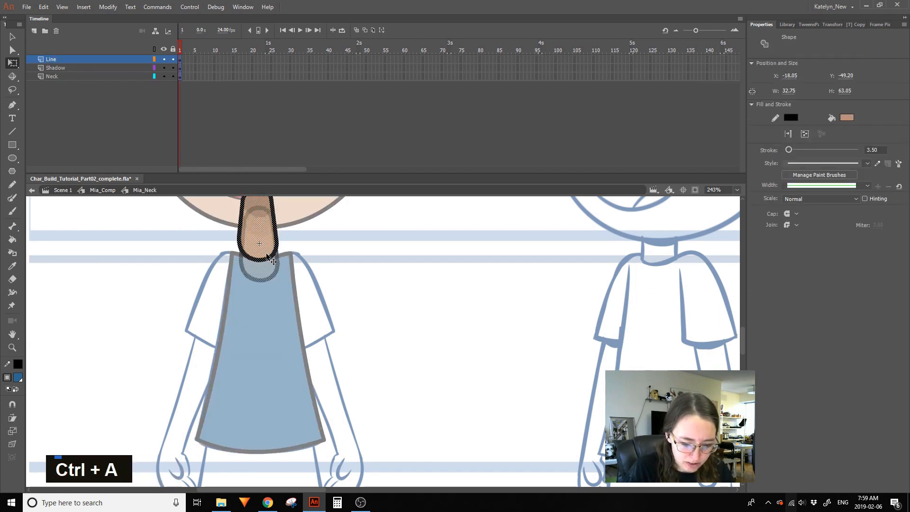
{"action": "left_click", "coordinate": [313, 244]}
{"action": "double_click", "coordinate": [320, 243]}
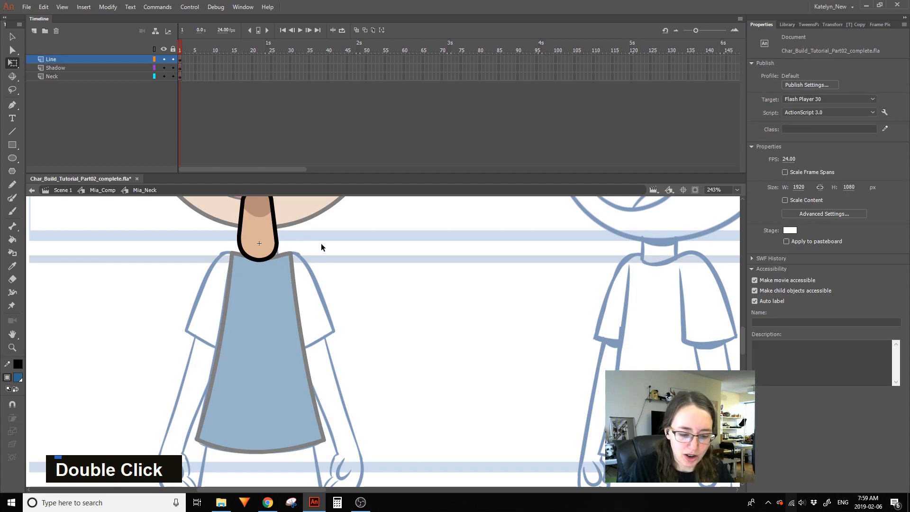
Test the neck's rotation and undo it, and move the Mia_Neck symbol down over the sketched neck
{"action": "key", "text": "space"}
{"action": "left_click_drag", "start_coordinate": [289, 240], "coordinate": [282, 298]}
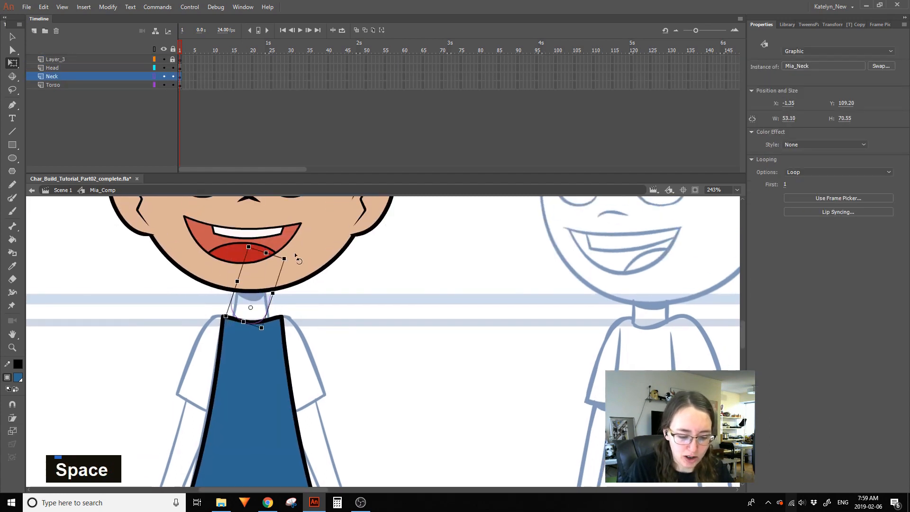
{"action": "key", "text": "ctrl+z"}
{"action": "left_click_drag", "start_coordinate": [268, 321], "coordinate": [268, 342]}
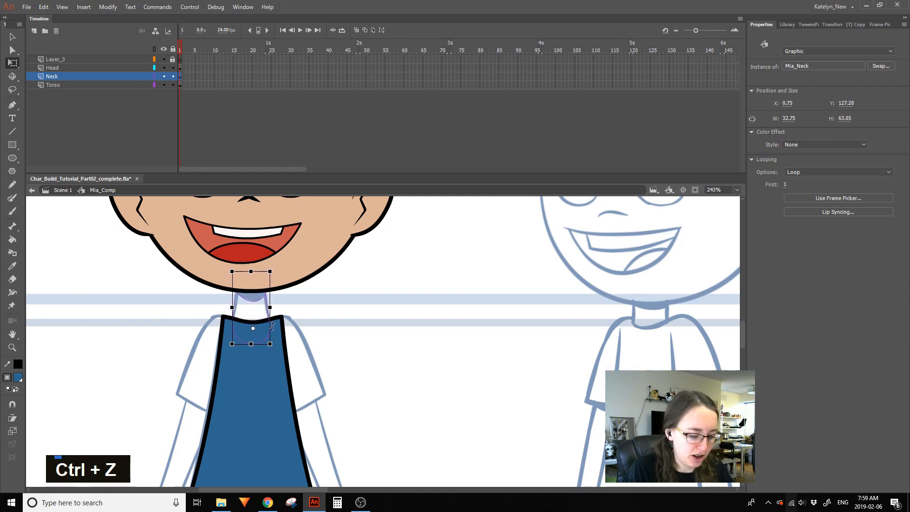
{"action": "left_click", "coordinate": [327, 298]}
Inspect the Line, Shadow and Neck layers and the pivot location inside the Mia_Neck symbol
{"action": "left_click_drag", "start_coordinate": [365, 372], "coordinate": [368, 312]}
{"action": "double_click", "coordinate": [268, 249]}
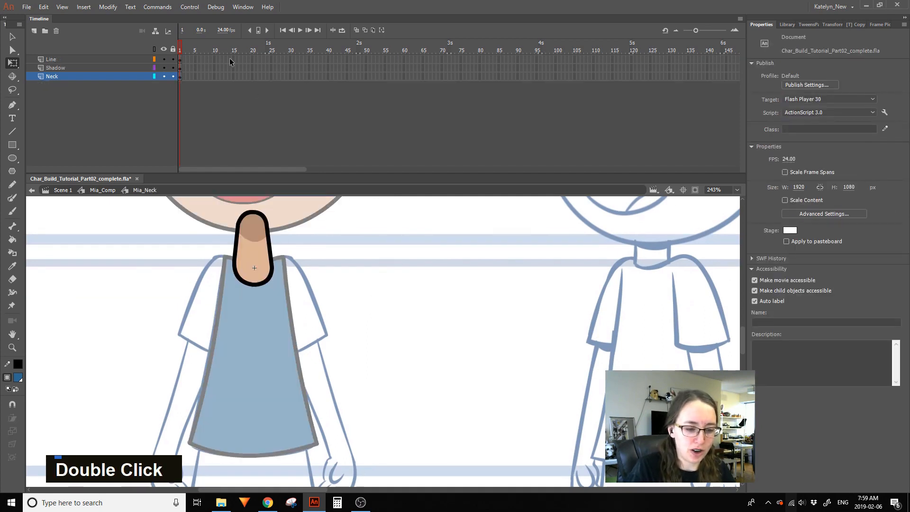
{"action": "left_click", "coordinate": [210, 68]}
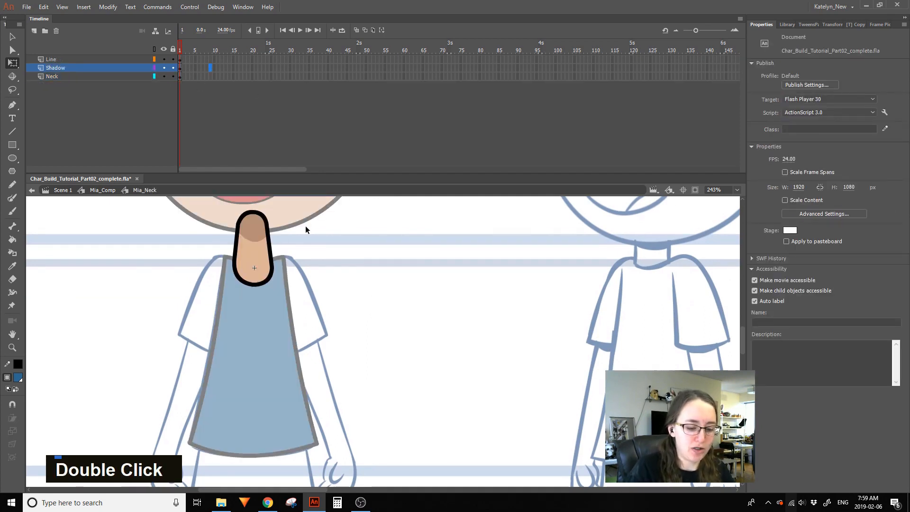
{"action": "double_click", "coordinate": [346, 273]}
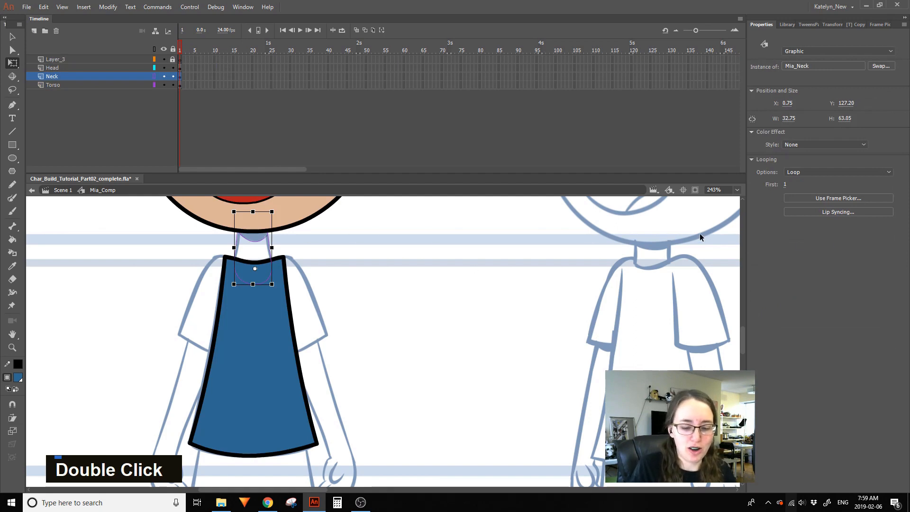
Show the Neck layer in full colour instead of outlines and move the Torso layer above it
{"action": "left_click", "coordinate": [307, 272]}
{"action": "left_click_drag", "start_coordinate": [325, 341], "coordinate": [324, 304]}
{"action": "left_click", "coordinate": [155, 76]}
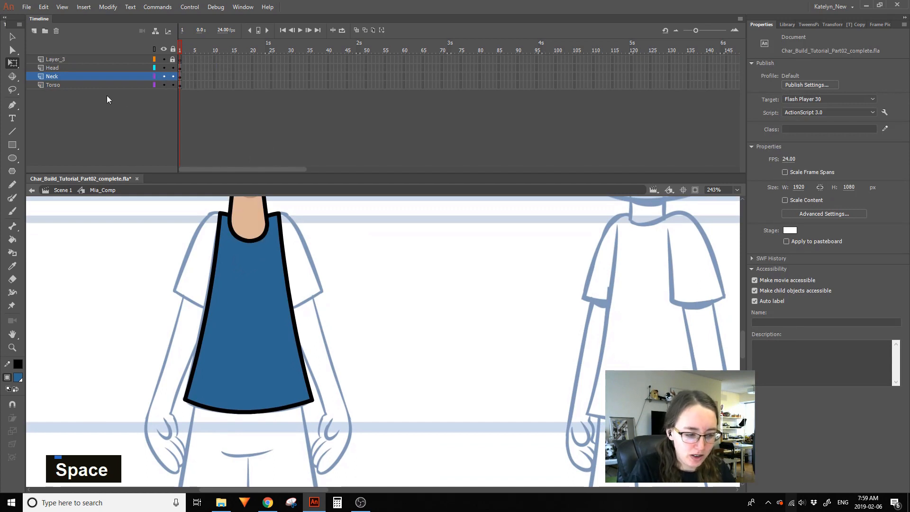
{"action": "left_click", "coordinate": [71, 84]}
{"action": "left_click_drag", "start_coordinate": [72, 84], "coordinate": [73, 72]}
Rename the layer inside the Mia_Torso symbol as Torso and return to Mia_Comp
{"action": "left_click", "coordinate": [346, 237]}
{"action": "left_click_drag", "start_coordinate": [346, 237], "coordinate": [382, 332]}
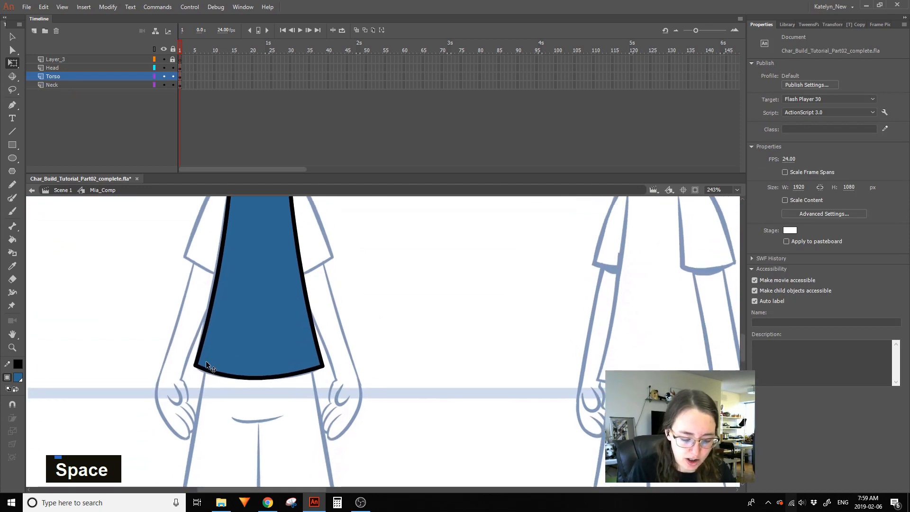
{"action": "double_click", "coordinate": [206, 363]}
{"action": "left_click", "coordinate": [193, 386]}
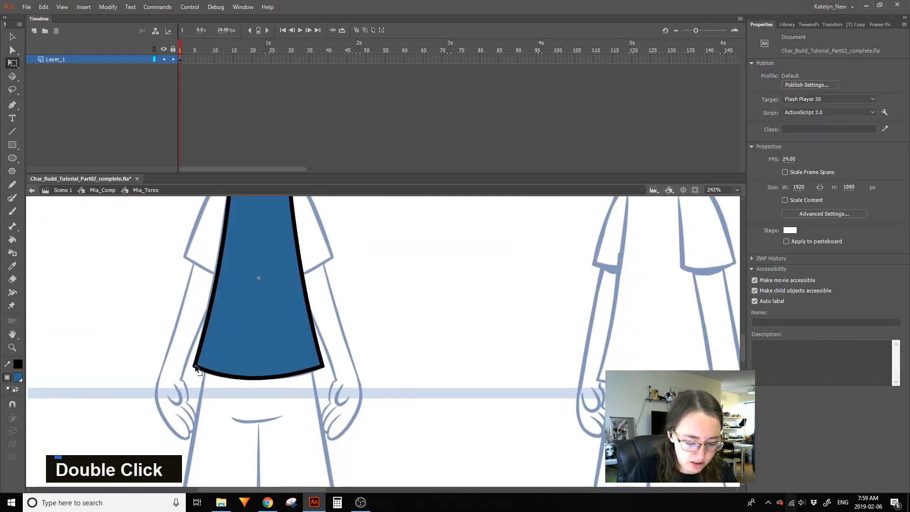
{"action": "double_click", "coordinate": [68, 59]}
{"action": "type", "text": "T"}
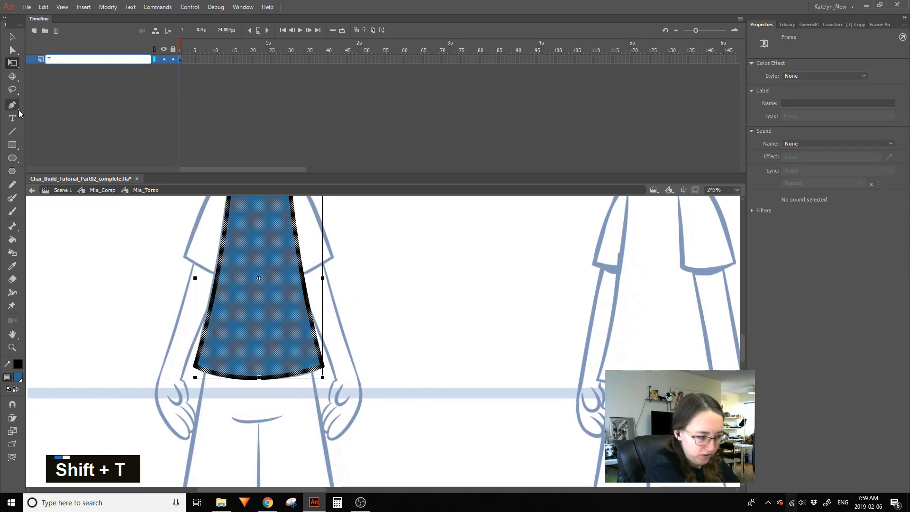
{"action": "type", "text": "orso"}
{"action": "key", "text": "Return"}
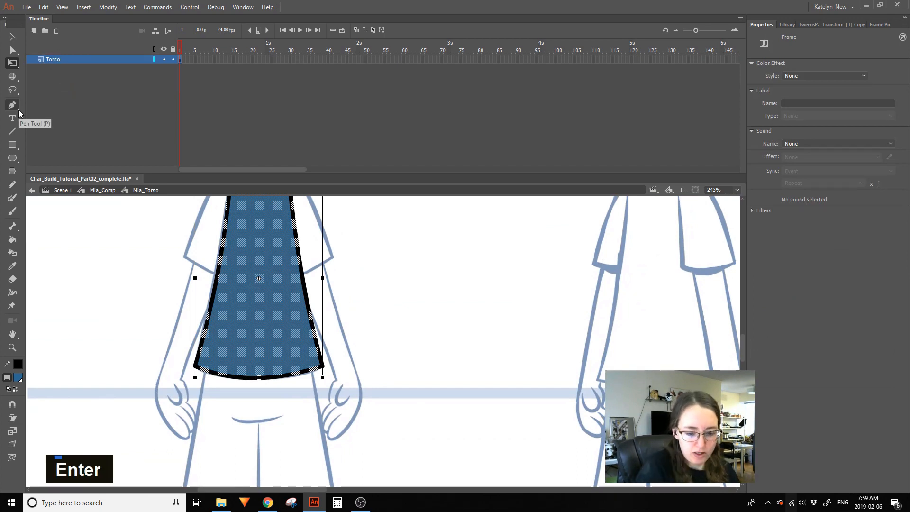
{"action": "double_click", "coordinate": [397, 287]}
Add a new layer above the Torso layer and name it Arm_Upper
{"action": "left_click_drag", "start_coordinate": [396, 287], "coordinate": [419, 351]}
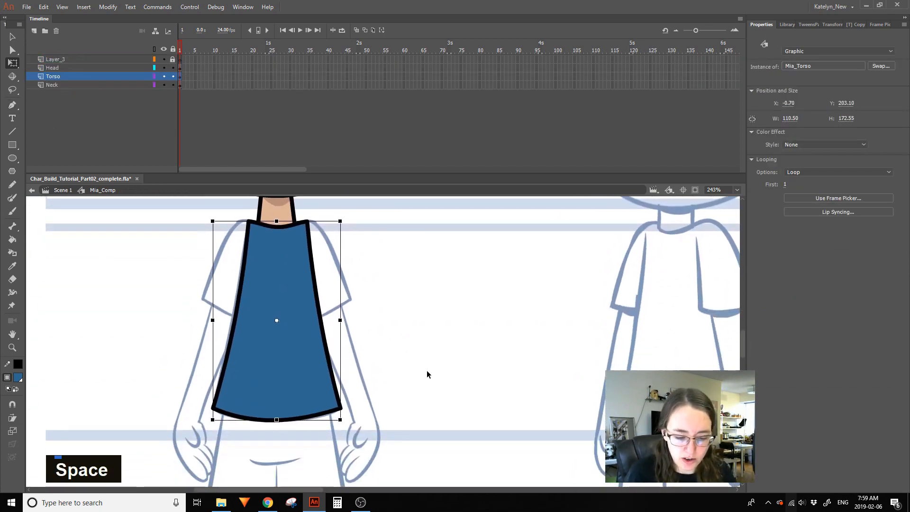
{"action": "key", "text": "space"}
{"action": "mouse_move", "coordinate": [428, 403]}
{"action": "left_mouse_down"}
{"action": "mouse_move", "coordinate": [421, 348]}
{"action": "mouse_move", "coordinate": [434, 405]}
{"action": "left_mouse_up"}
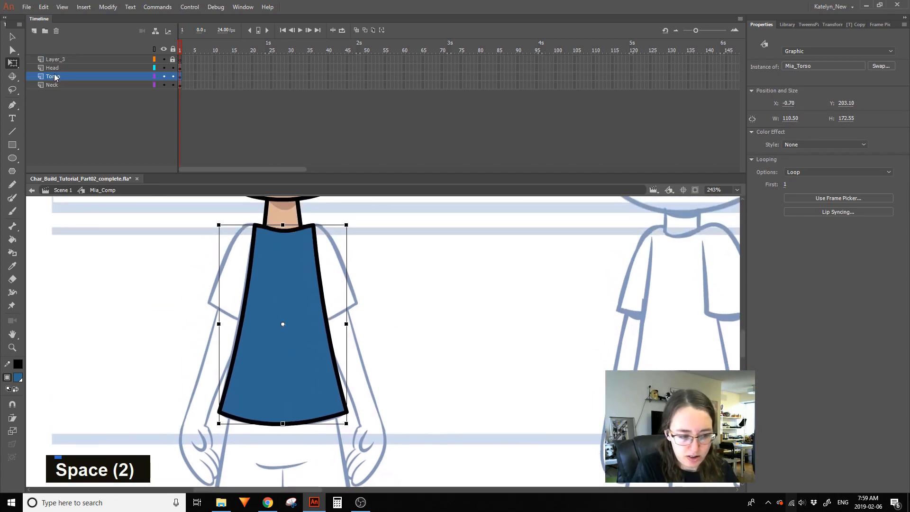
{"action": "left_click", "coordinate": [33, 31]}
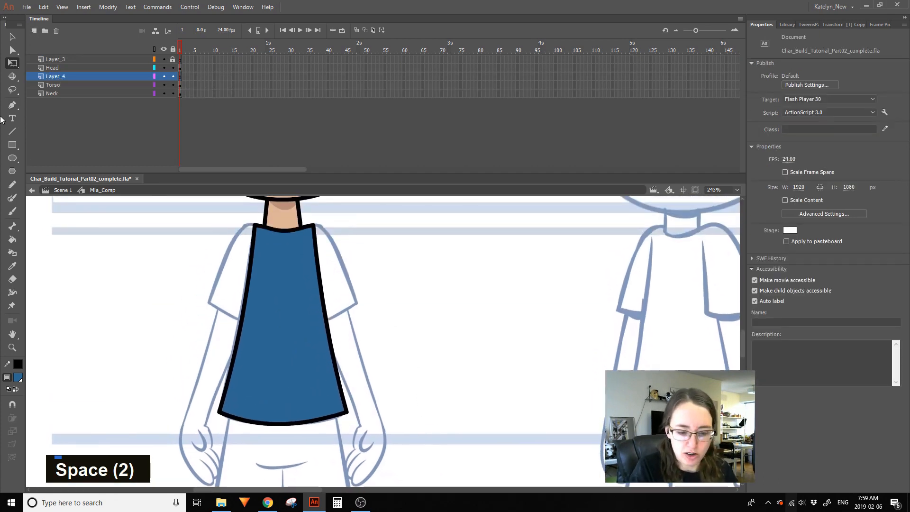
{"action": "double_click", "coordinate": [85, 76]}
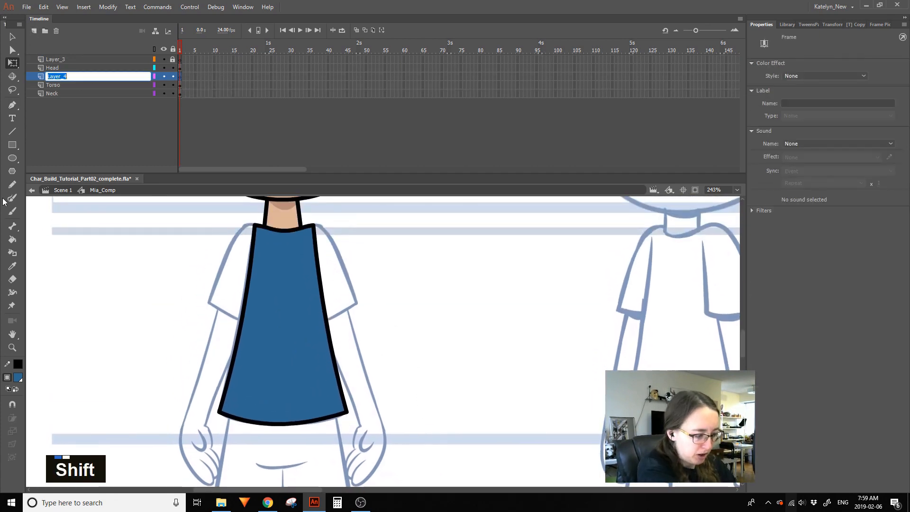
{"action": "type", "text": "Arm"}
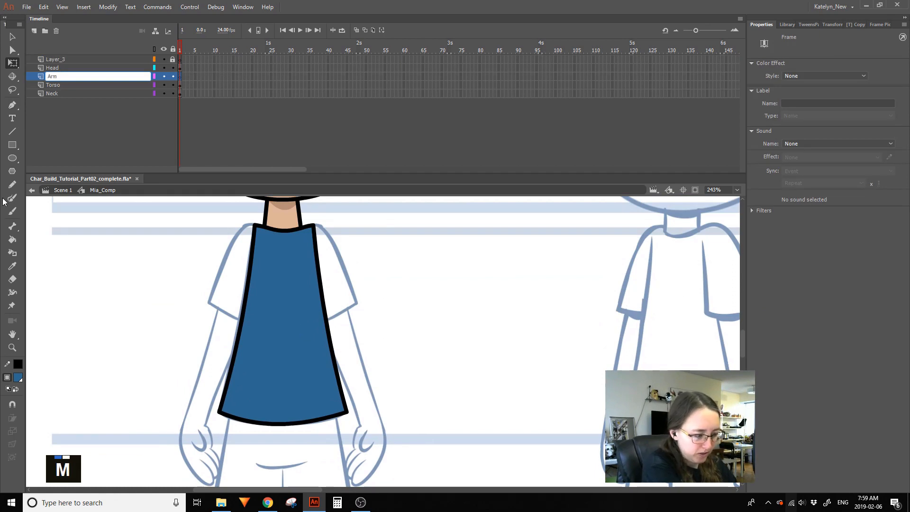
{"action": "type", "text": "_Upper"}
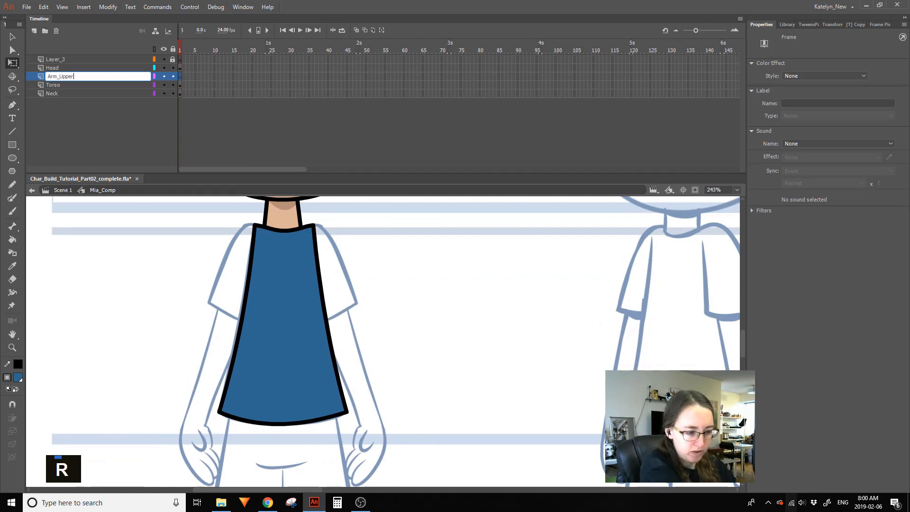
{"action": "key", "text": "Return"}
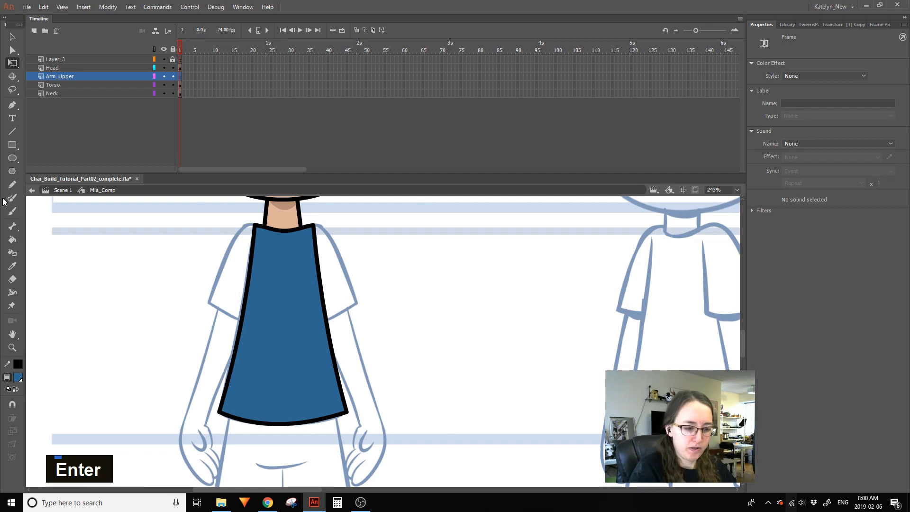
Duplicate the Arm_Upper layer and delete the spare empty layer Layer_5
{"action": "left_click", "coordinate": [33, 33]}
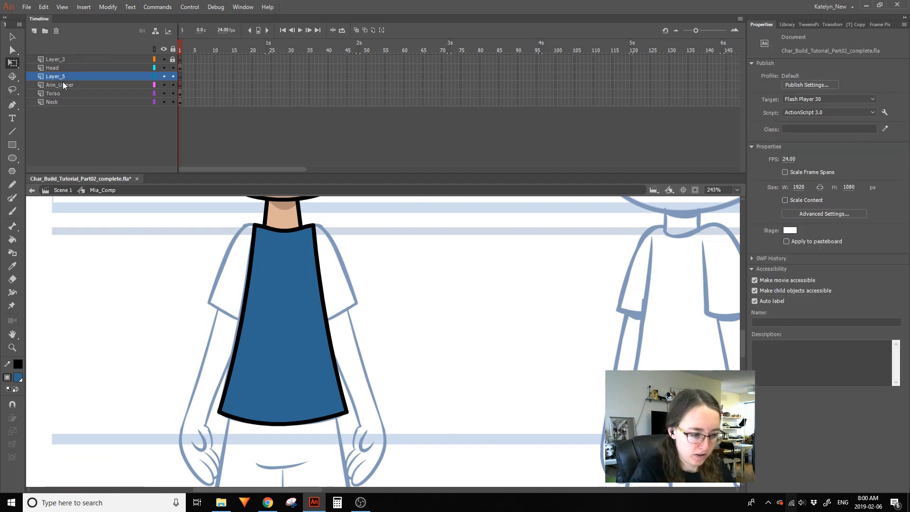
{"action": "left_click", "coordinate": [62, 84]}
{"action": "right_click", "coordinate": [77, 85]}
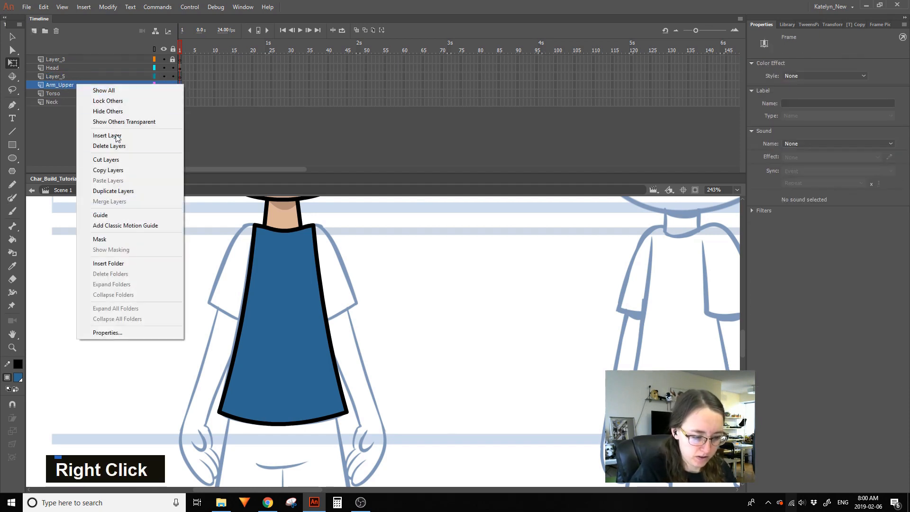
{"action": "left_click", "coordinate": [102, 189]}
{"action": "left_click", "coordinate": [75, 78]}
{"action": "left_click", "coordinate": [56, 31]}
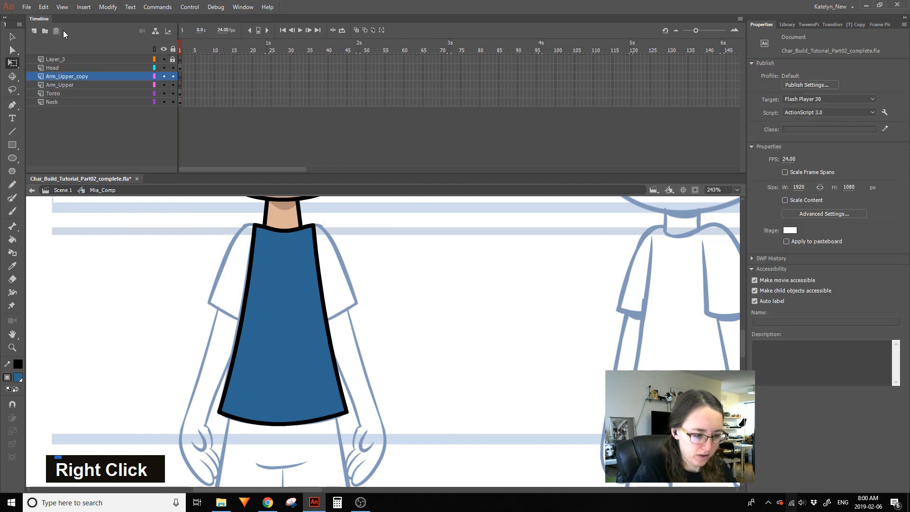
Rename the duplicated arm layer as Arm_Upper by removing its copy suffix
{"action": "right_click", "coordinate": [88, 77]}
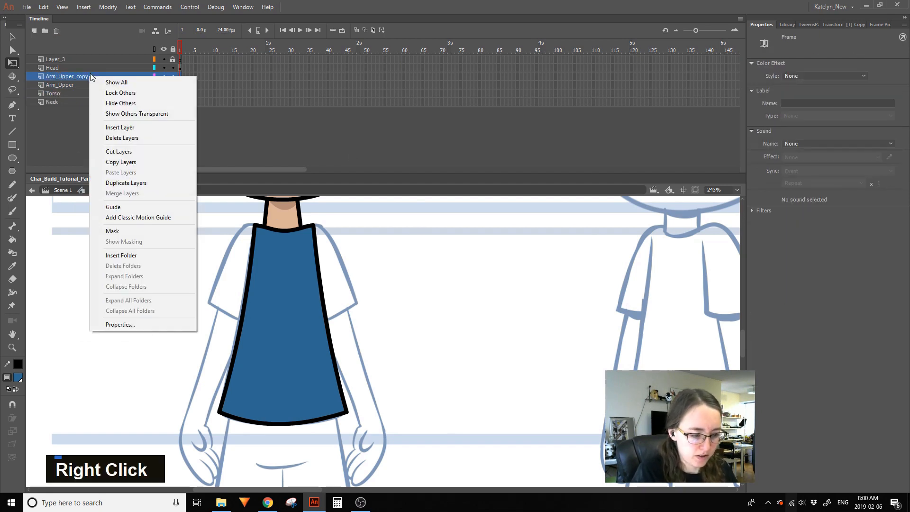
{"action": "double_click", "coordinate": [82, 77]}
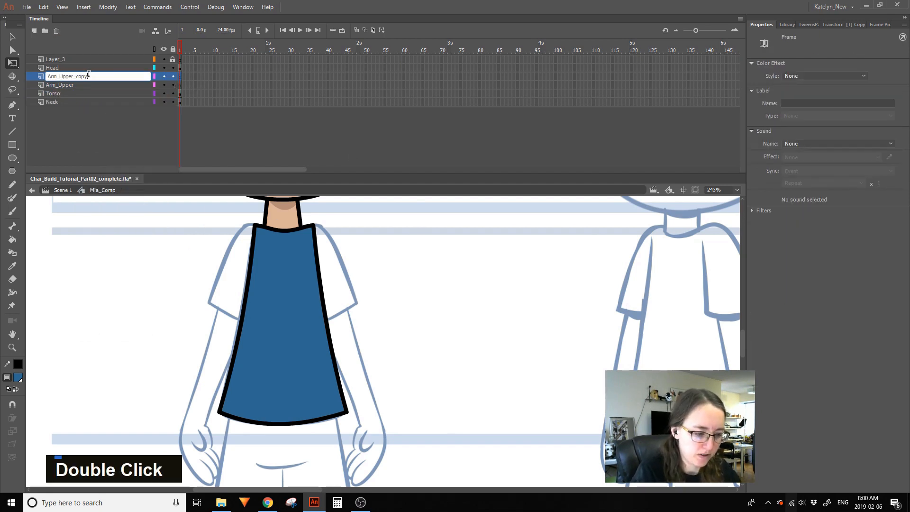
{"action": "key", "text": "BackSpace"}
{"action": "key", "text": "BackSpace"}
{"action": "key", "text": "BackSpace"}
{"action": "key", "text": "BackSpace"}
{"action": "key", "text": "BackSpace"}
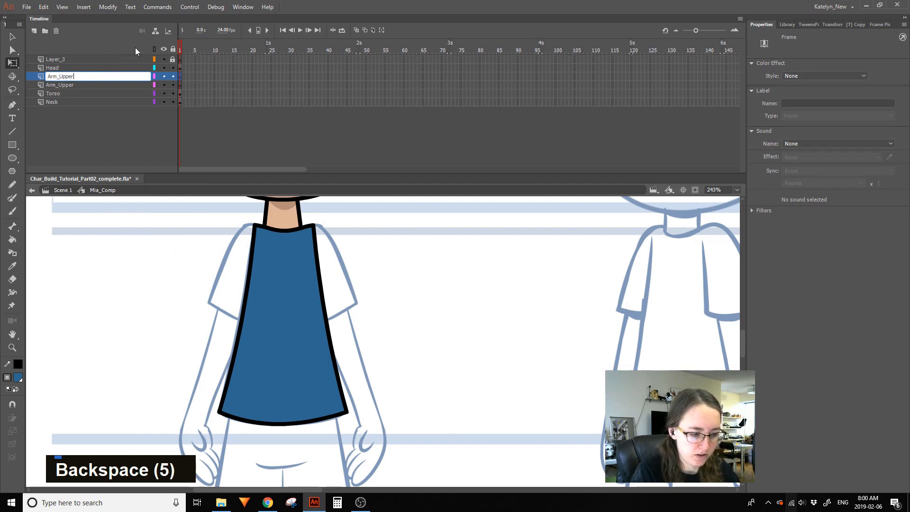
{"action": "left_click", "coordinate": [390, 272]}
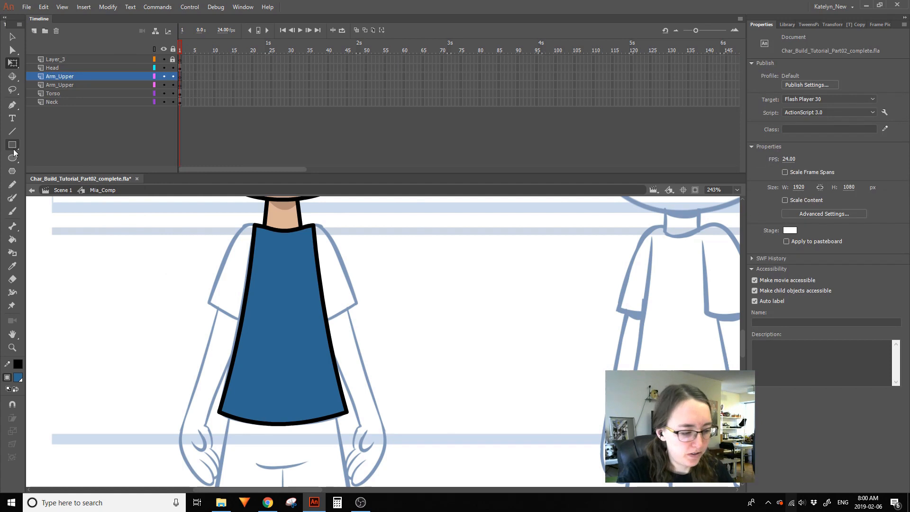
With the Torso and Neck layers locked as outlines, draw the right sleeve's curved outer edge and slanted cuff line with the Line tool, trimming the overhang
{"action": "left_click", "coordinate": [18, 132]}
{"action": "left_click", "coordinate": [155, 93]}
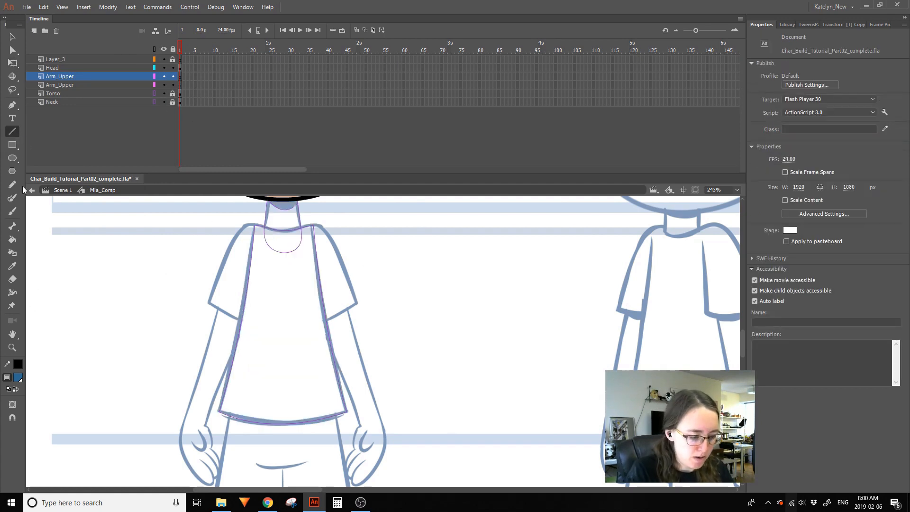
{"action": "mouse_move", "coordinate": [304, 226]}
{"action": "left_mouse_down"}
{"action": "mouse_move", "coordinate": [386, 284]}
{"action": "mouse_move", "coordinate": [355, 305]}
{"action": "left_mouse_up"}
{"action": "mouse_move", "coordinate": [330, 265]}
{"action": "left_mouse_down", "text": "ctrl"}
{"action": "mouse_move", "coordinate": [330, 236]}
{"action": "mouse_move", "coordinate": [303, 227]}
{"action": "left_mouse_up", "text": "ctrl"}
{"action": "left_click_drag", "start_coordinate": [339, 251], "coordinate": [337, 247], "text": "ctrl"}
{"action": "left_click_drag", "start_coordinate": [362, 298], "coordinate": [309, 328]}
{"action": "left_click", "coordinate": [359, 302], "text": "ctrl+shift"}
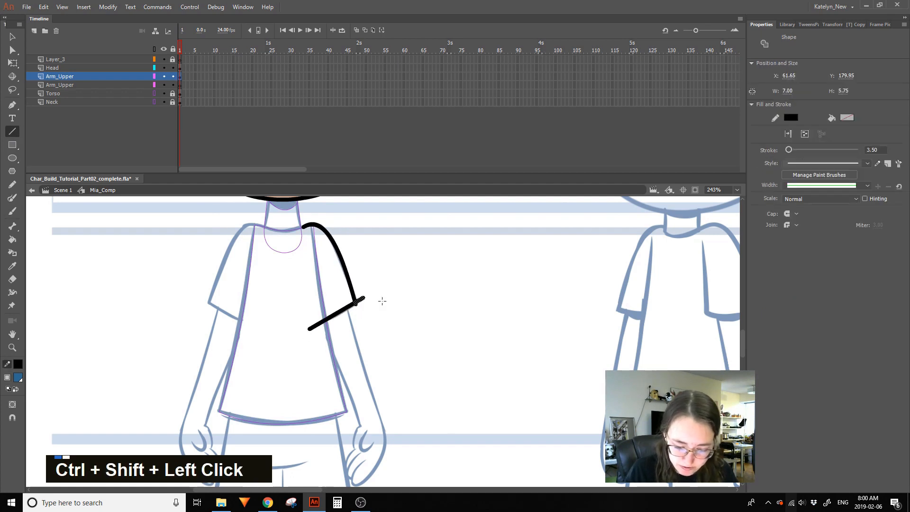
{"action": "key", "text": "Delete"}
Close the right sleeve with a straight inner line from the shoulder to the cuff and delete the overhanging line ends
{"action": "left_click_drag", "start_coordinate": [306, 221], "coordinate": [317, 331]}
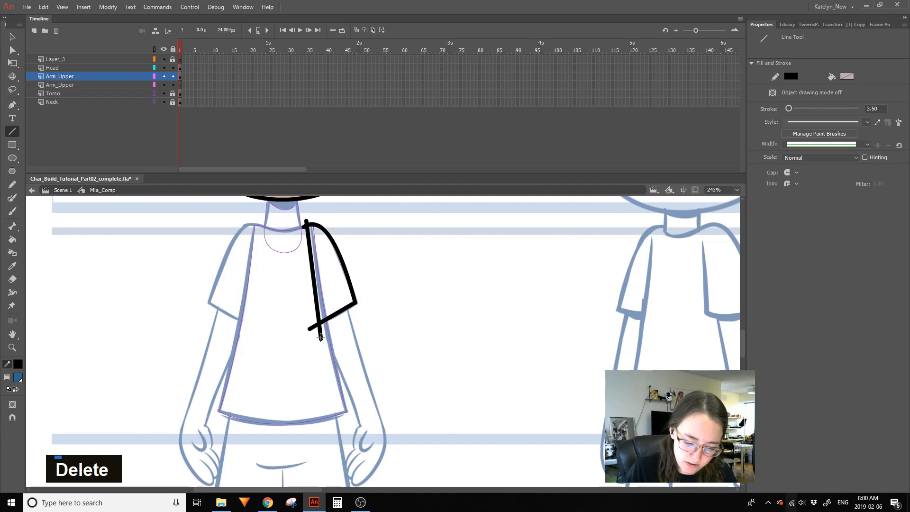
{"action": "left_click", "coordinate": [307, 224], "text": "ctrl+shift"}
{"action": "left_click", "coordinate": [314, 327], "text": "ctrl+shift"}
{"action": "left_click", "coordinate": [320, 334], "text": "ctrl+shift"}
{"action": "key", "text": "Delete"}
Fill the closed right sleeve with the shirt's blue using the Paint Bucket
{"action": "left_click", "coordinate": [12, 37]}
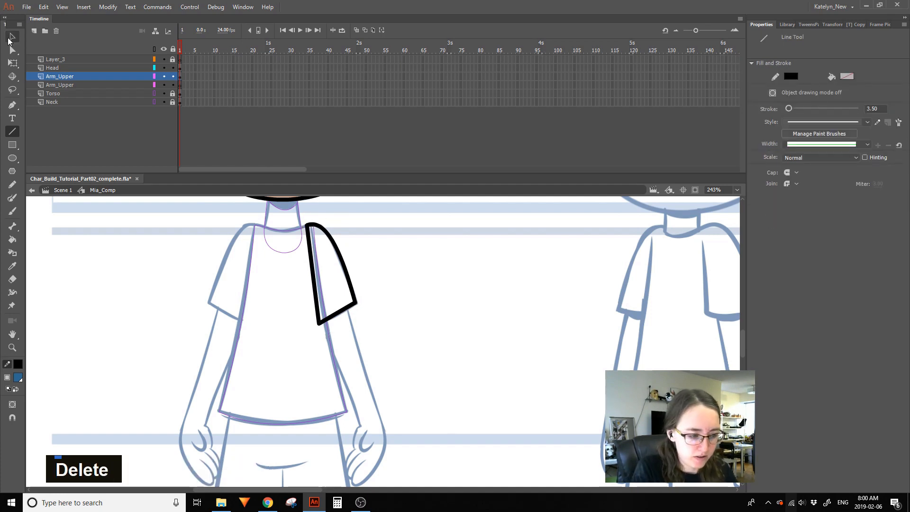
{"action": "left_click", "coordinate": [12, 239]}
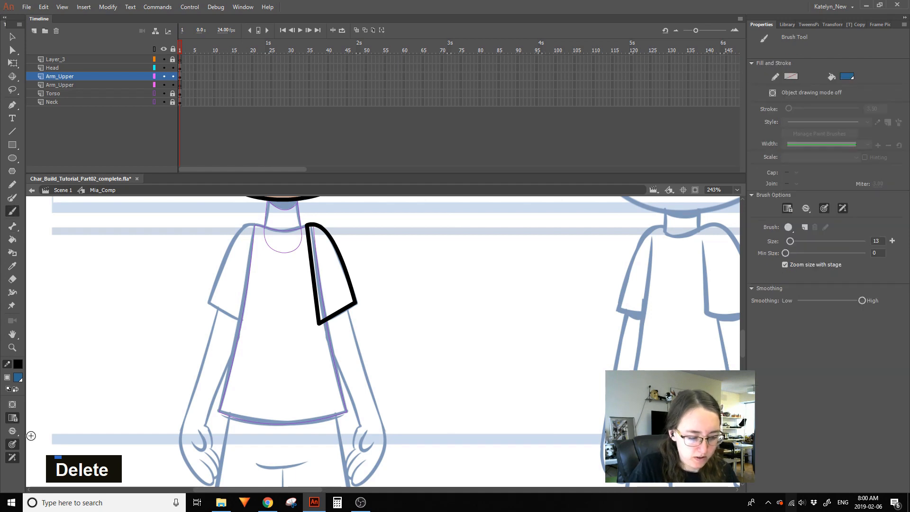
{"action": "left_click", "coordinate": [327, 272]}
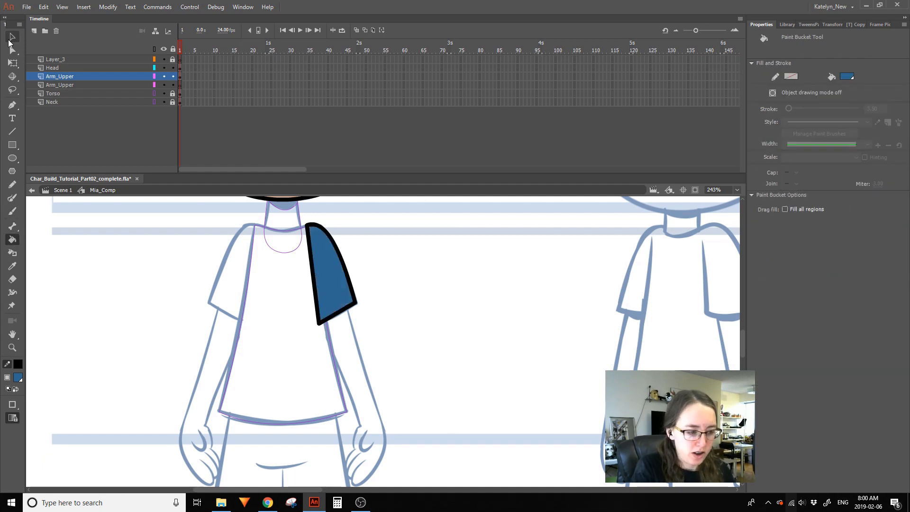
Turn off outline display for the Torso and Neck layers so the artwork shows in full colour
{"action": "left_click", "coordinate": [13, 36]}
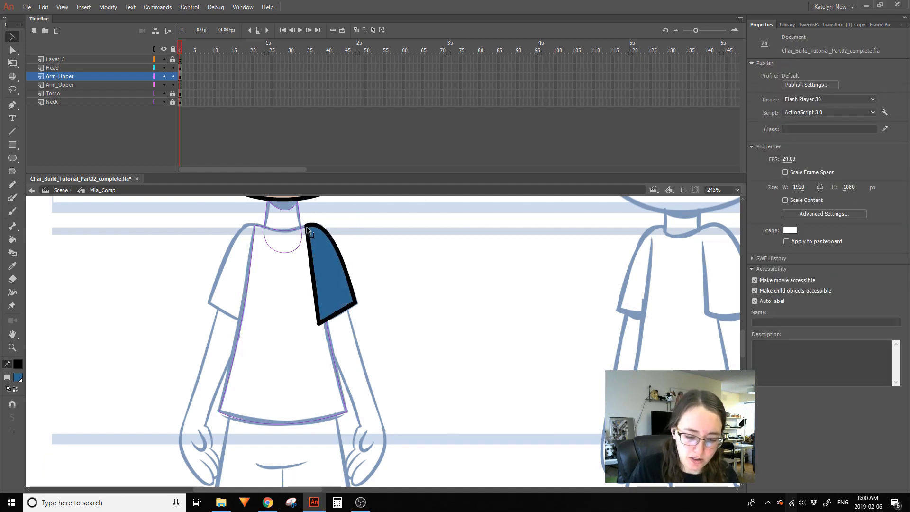
{"action": "left_click_drag", "start_coordinate": [369, 348], "coordinate": [314, 343]}
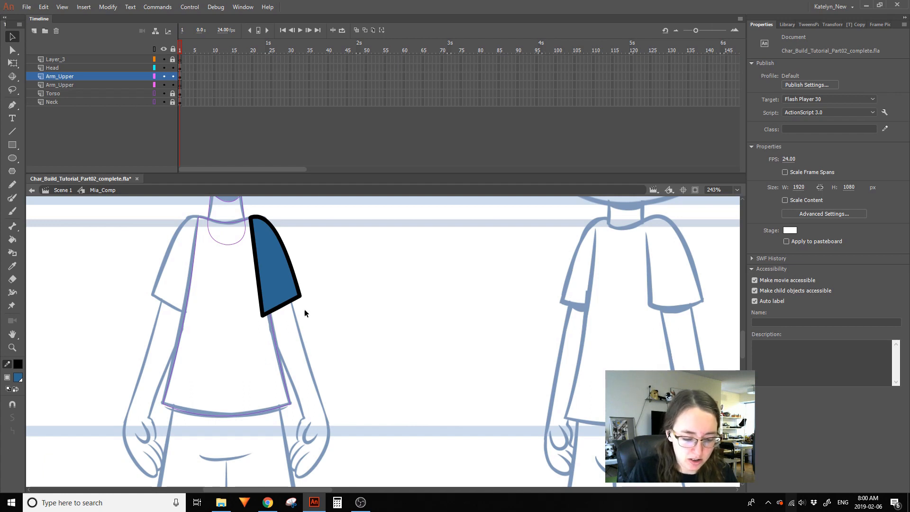
{"action": "key", "text": "space"}
{"action": "left_click_drag", "start_coordinate": [334, 316], "coordinate": [333, 345]}
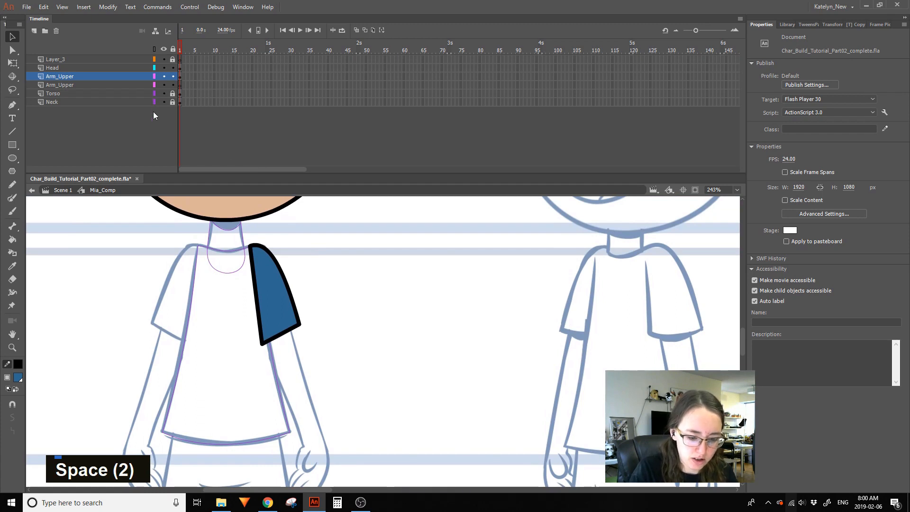
{"action": "left_click_drag", "start_coordinate": [155, 103], "coordinate": [154, 94]}
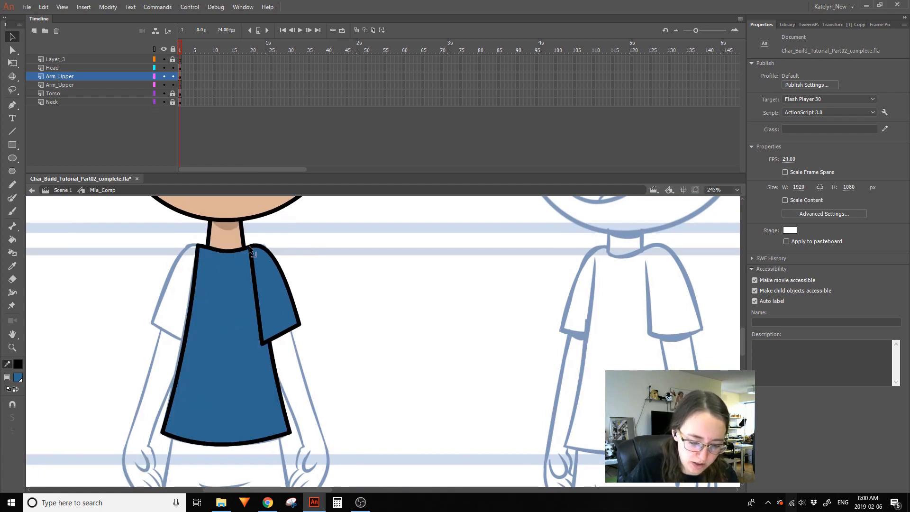
{"action": "left_click_drag", "start_coordinate": [271, 255], "coordinate": [273, 253]}
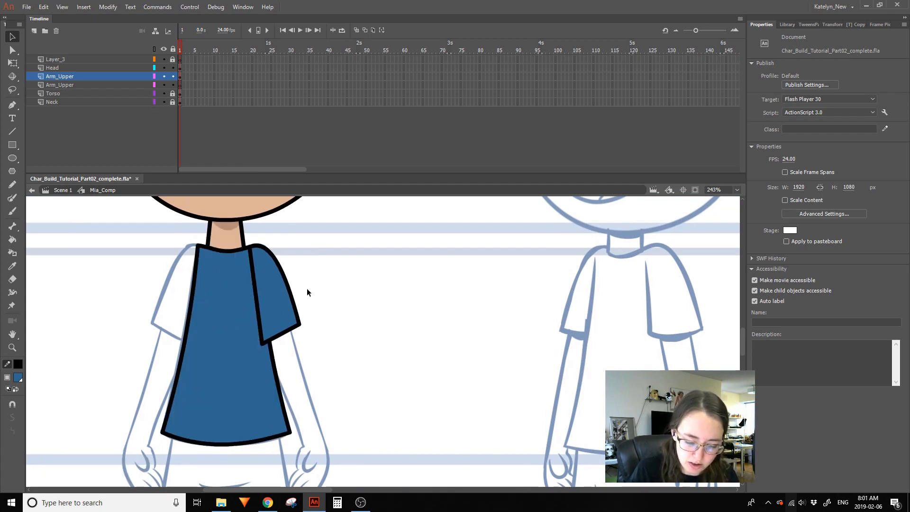
Convert the sleeve artwork on the upper Arm_Upper layer to a graphic symbol named Mia_Arm with top-left registration
{"action": "left_click", "coordinate": [108, 76]}
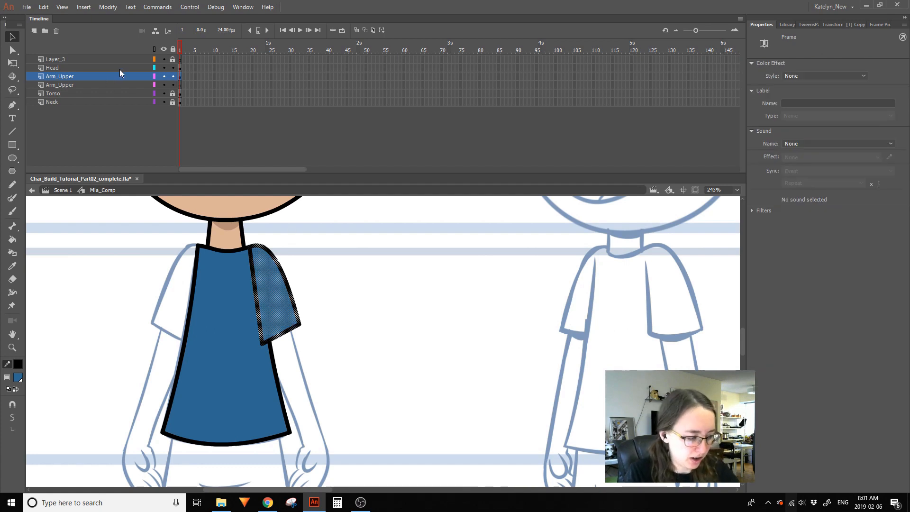
{"action": "key", "text": "F8"}
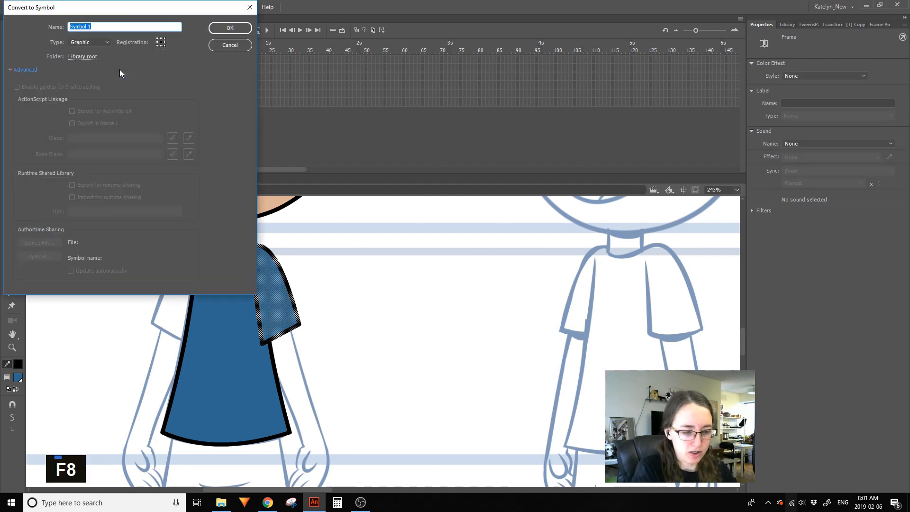
{"action": "left_click", "coordinate": [157, 40]}
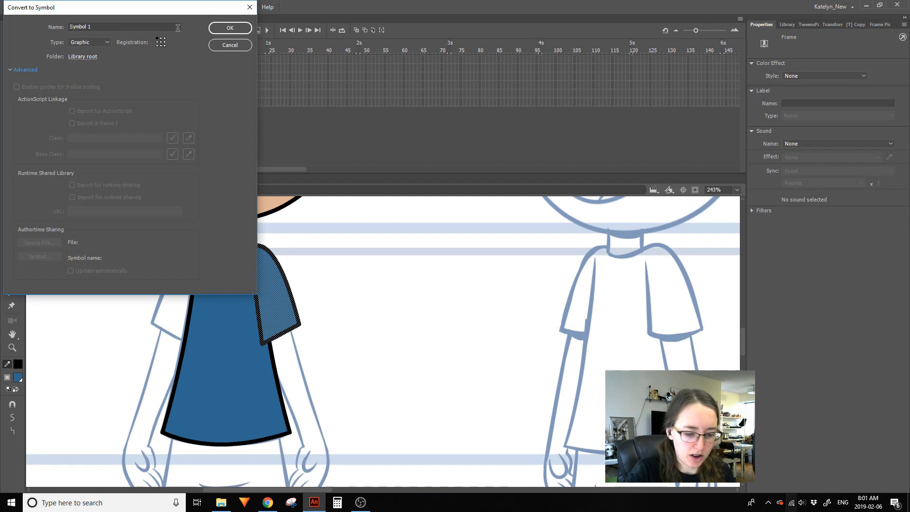
{"action": "left_click", "coordinate": [160, 43]}
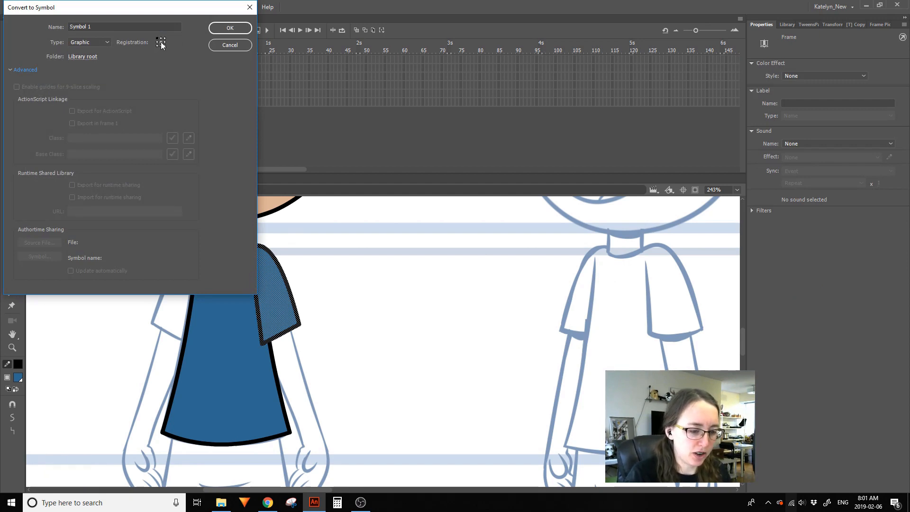
{"action": "left_click", "coordinate": [98, 26]}
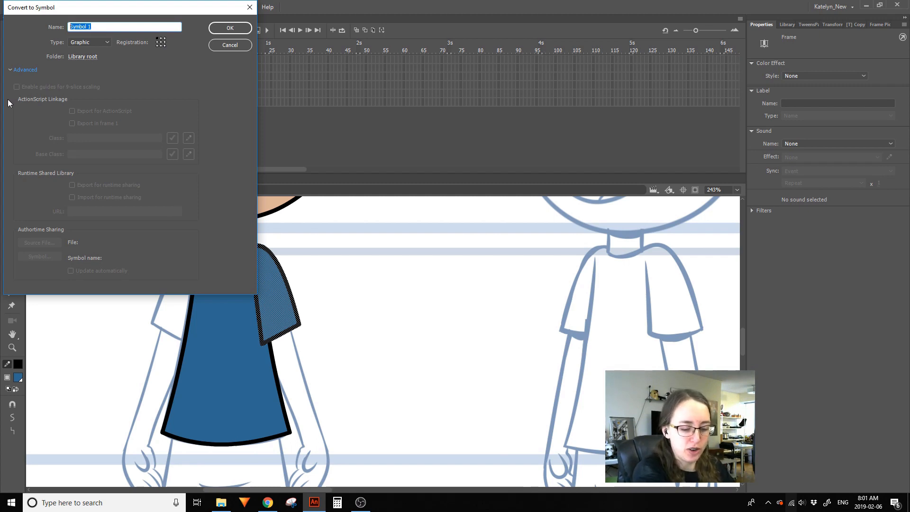
{"action": "type", "text": "Mi"}
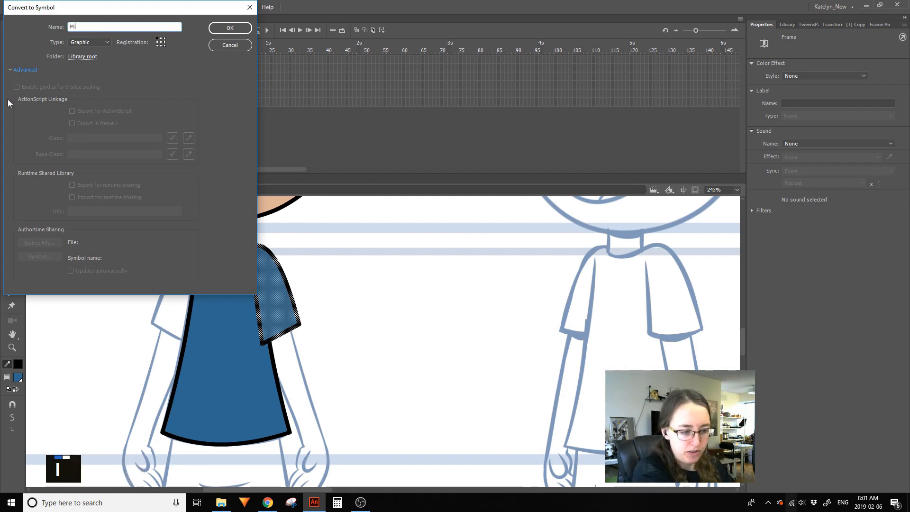
{"action": "type", "text": "a_Arm"}
{"action": "key", "text": "Return"}
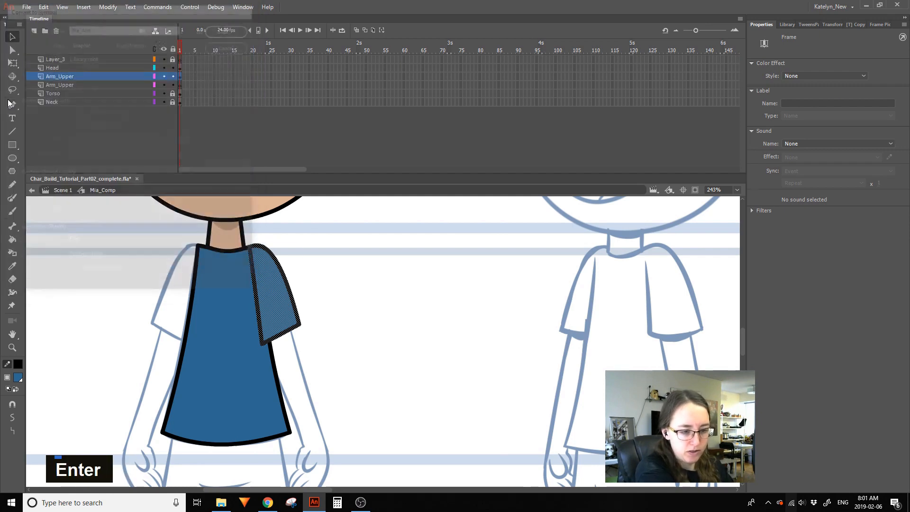
Check the registration point inside Mia_Arm, return to Mia_Comp and move the sleeve's transformation point onto it at the upper-left shoulder corner
{"action": "double_click", "coordinate": [287, 289]}
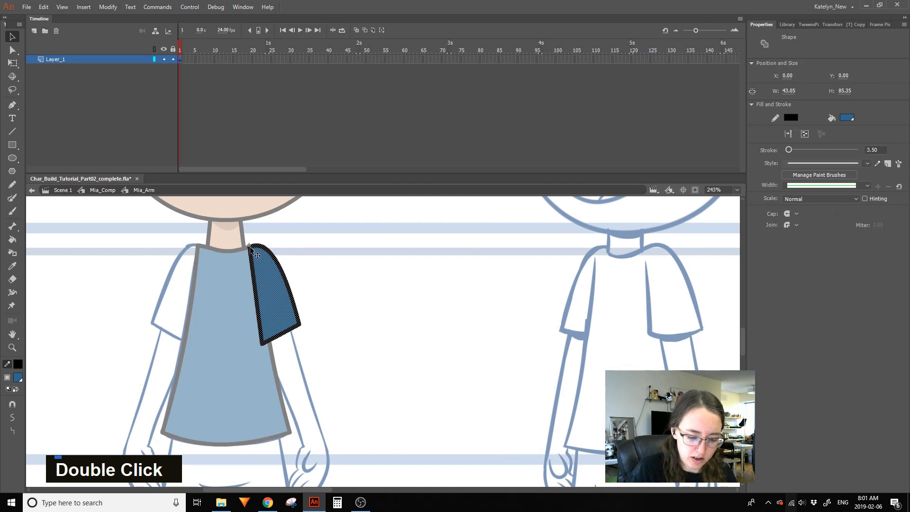
{"action": "double_click", "coordinate": [291, 223]}
{"action": "left_click", "coordinate": [13, 64]}
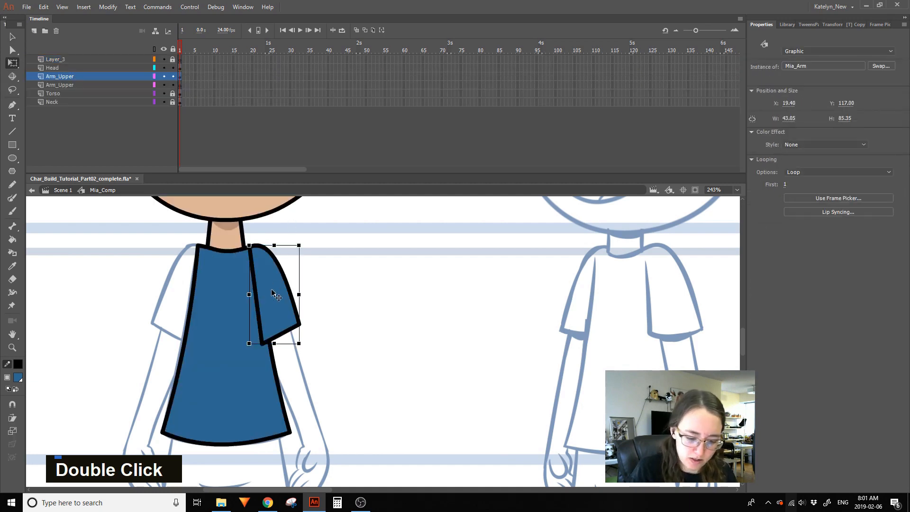
{"action": "left_click_drag", "start_coordinate": [274, 294], "coordinate": [249, 246]}
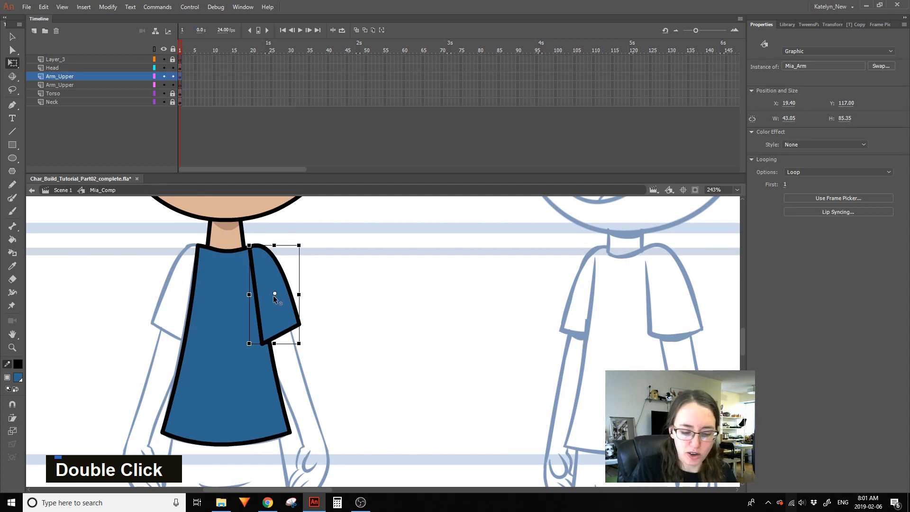
{"action": "left_click", "coordinate": [251, 246]}
{"action": "left_click", "coordinate": [258, 255]}
{"action": "double_click", "coordinate": [263, 259]}
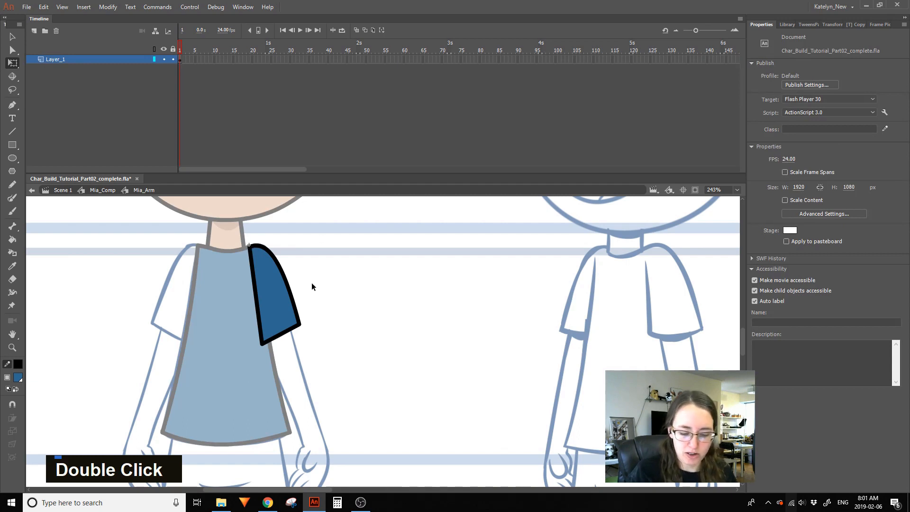
{"action": "double_click", "coordinate": [323, 283]}
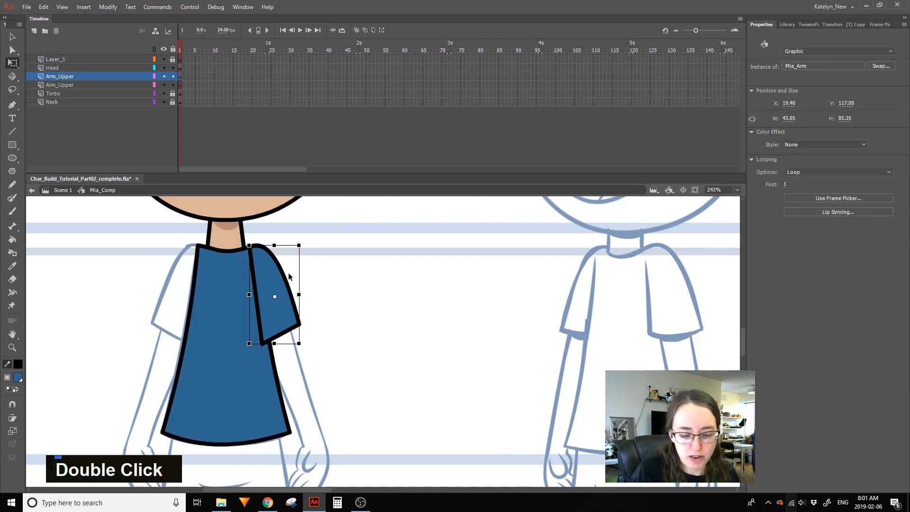
{"action": "left_click_drag", "start_coordinate": [275, 297], "coordinate": [249, 246]}
{"action": "left_click", "coordinate": [238, 312]}
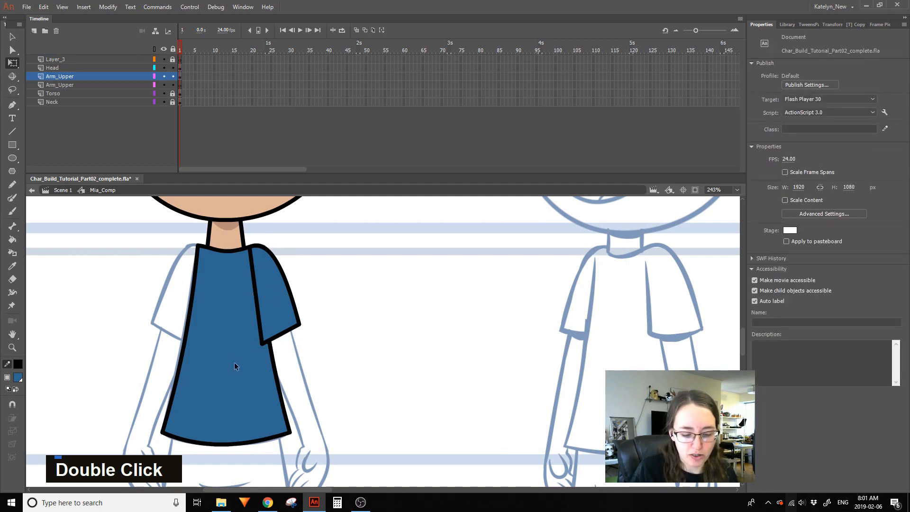
Unlock the Neck and Torso layers
{"action": "left_click", "coordinate": [173, 102]}
{"action": "left_click", "coordinate": [173, 93]}
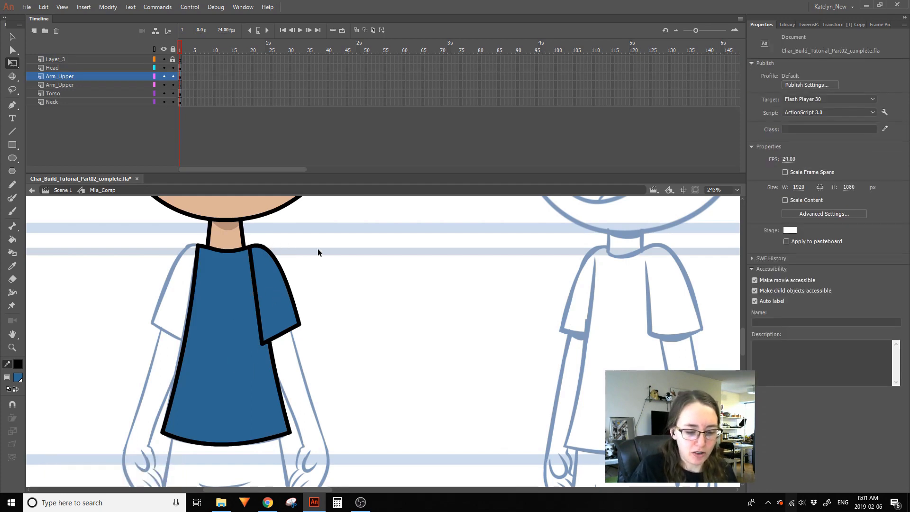
Try moving the torso's transformation point below its centre, reset it to the centre and deselect the torso
{"action": "left_click", "coordinate": [237, 382]}
{"action": "left_click_drag", "start_coordinate": [225, 345], "coordinate": [224, 373]}
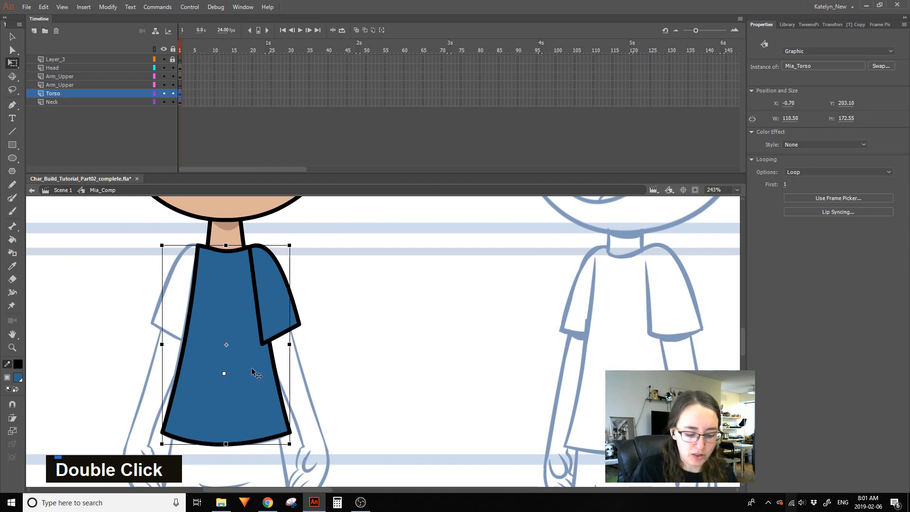
{"action": "double_click", "coordinate": [224, 373]}
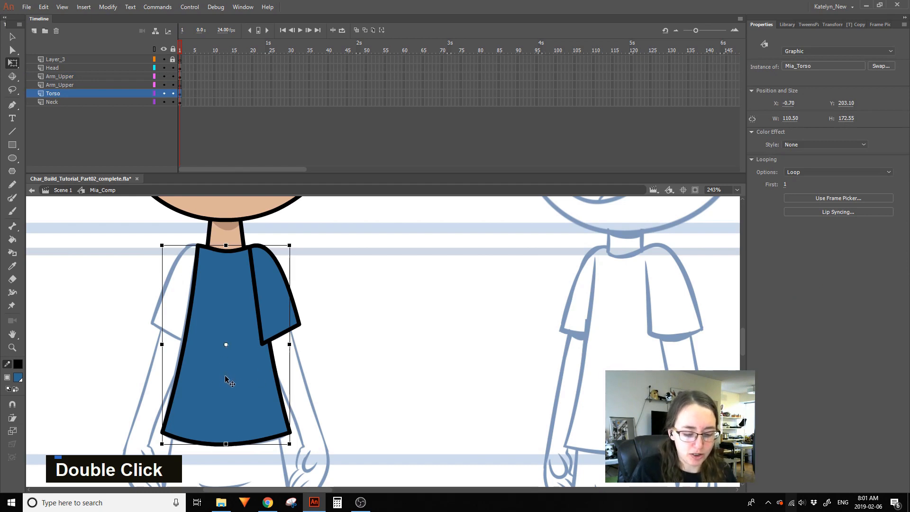
{"action": "left_click", "coordinate": [367, 286]}
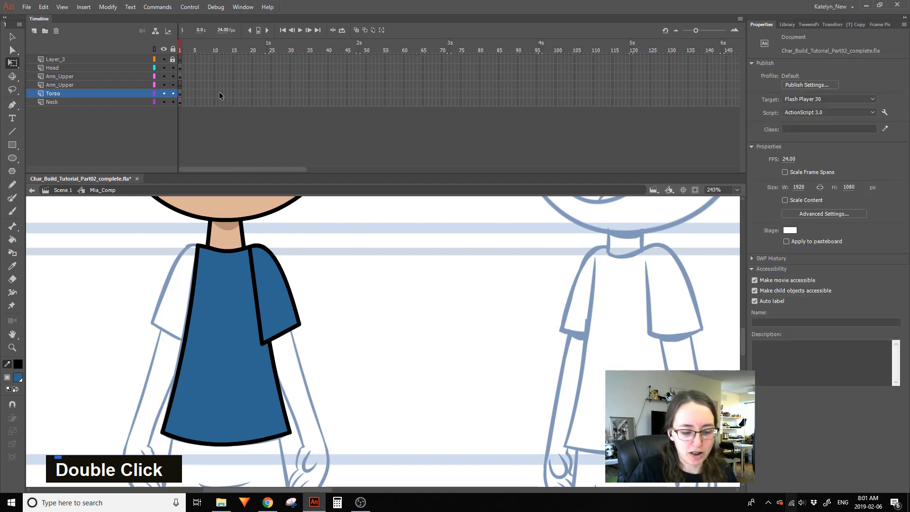
Move the Arm_Upper layer holding the sleeve beneath the Torso layer
{"action": "left_click", "coordinate": [275, 280]}
{"action": "left_click_drag", "start_coordinate": [77, 78], "coordinate": [78, 96]}
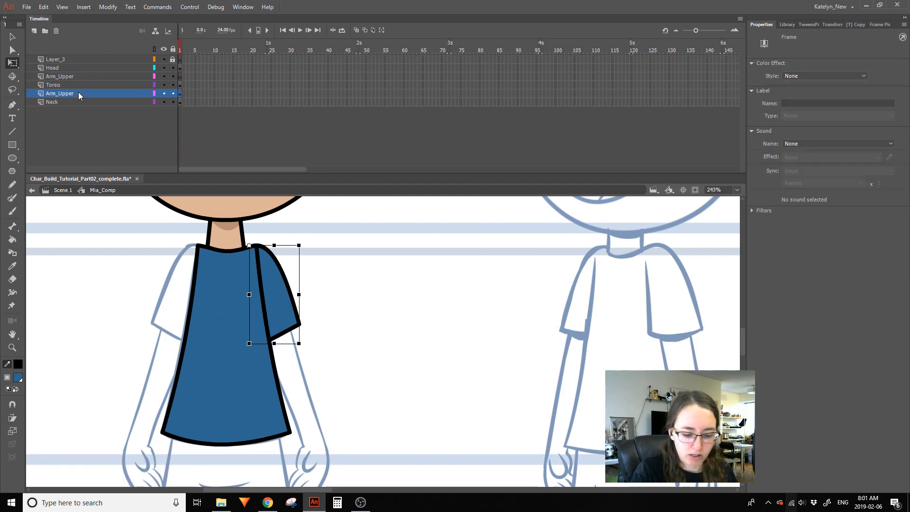
{"action": "left_click", "coordinate": [321, 221]}
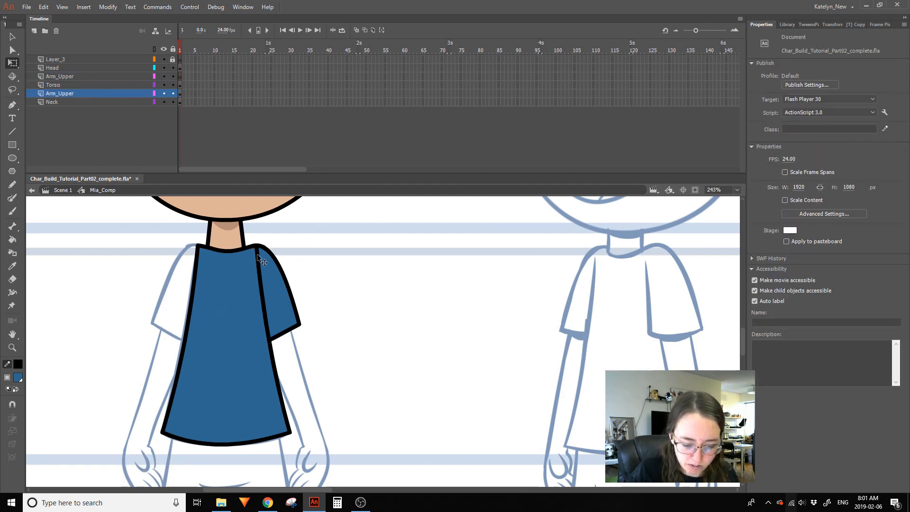
Enter the Mia_Torso symbol and delete the short piece of side outline just below the right shoulder corner
{"action": "left_click", "coordinate": [258, 258]}
{"action": "double_click", "coordinate": [258, 247]}
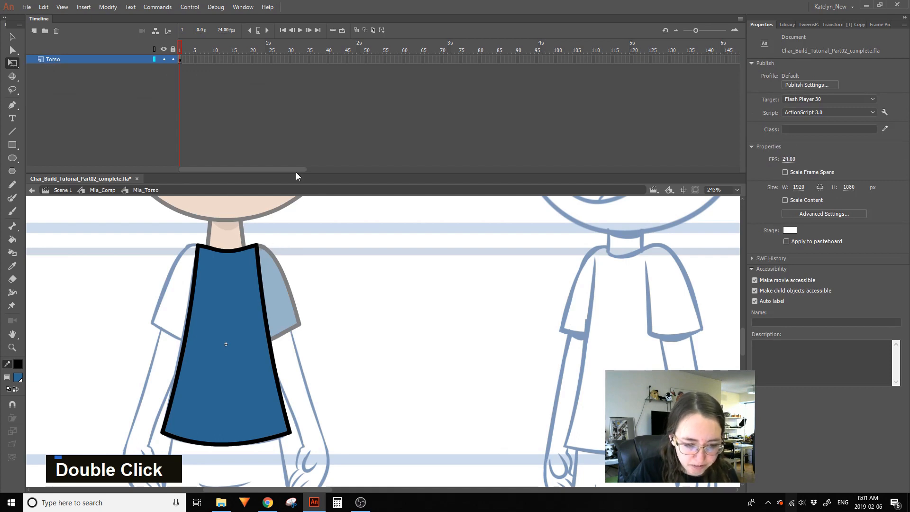
{"action": "left_click", "coordinate": [13, 36]}
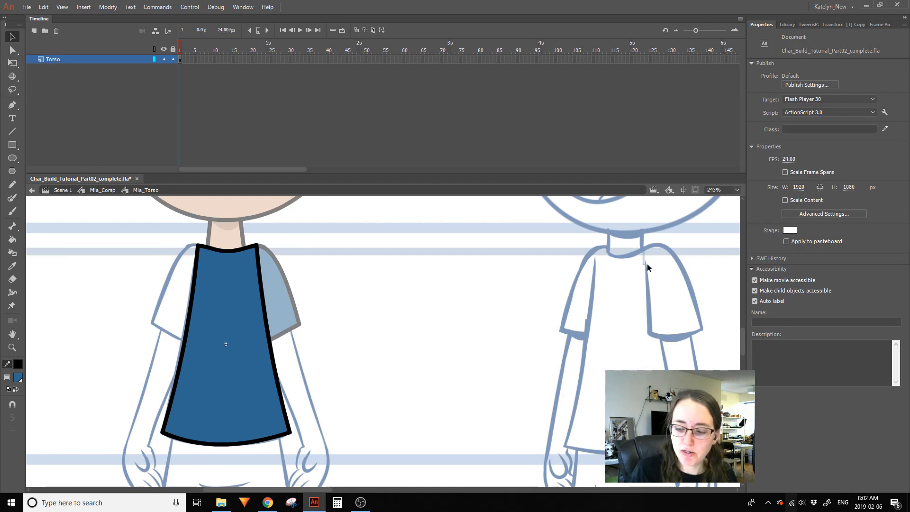
{"action": "left_click_drag", "start_coordinate": [248, 264], "coordinate": [250, 261]}
{"action": "left_click", "coordinate": [257, 252], "text": "ctrl+shift"}
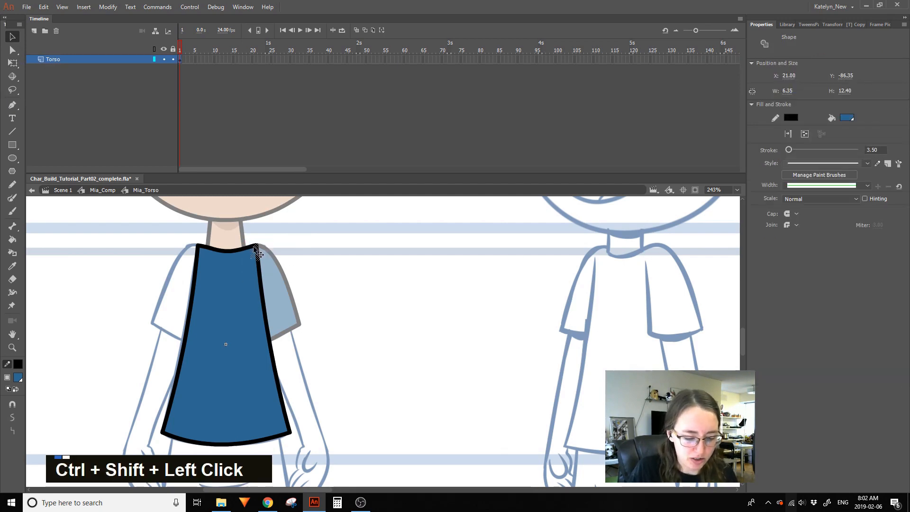
{"action": "key", "text": "Delete"}
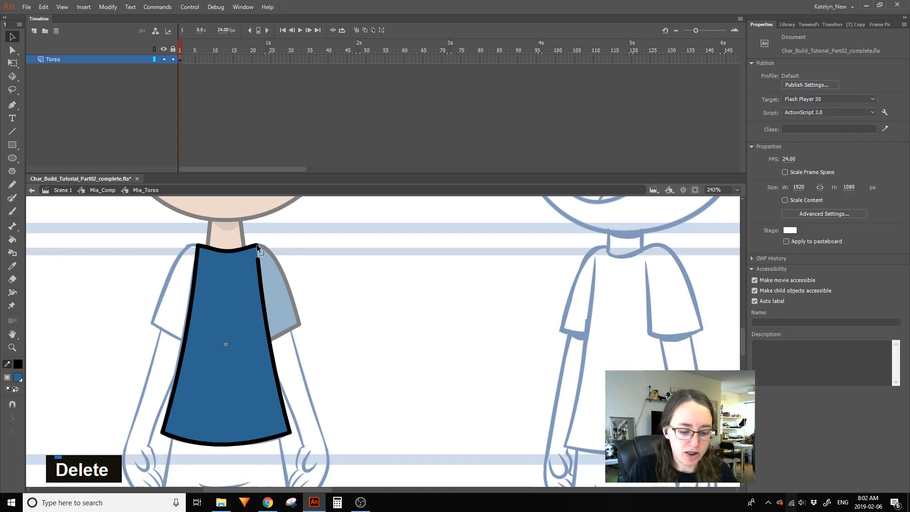
Delete a little more of the torso's side outline below the right shoulder corner and group the short piece at its new upper end
{"action": "left_click_drag", "start_coordinate": [268, 255], "coordinate": [248, 266]}
{"action": "left_click", "coordinate": [279, 282], "text": "ctrl+shift"}
{"action": "key", "text": "Delete"}
{"action": "left_click", "coordinate": [265, 262], "text": "ctrl+shift"}
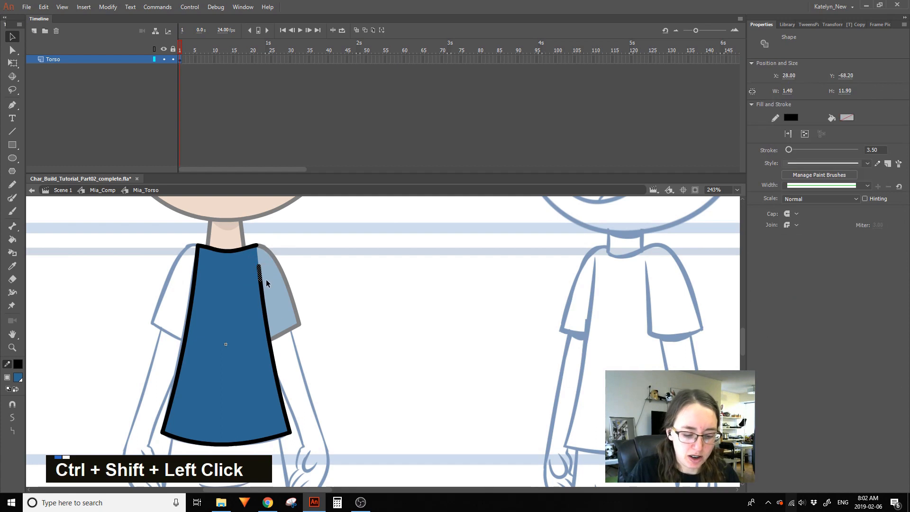
{"action": "key", "text": "ctrl+g"}
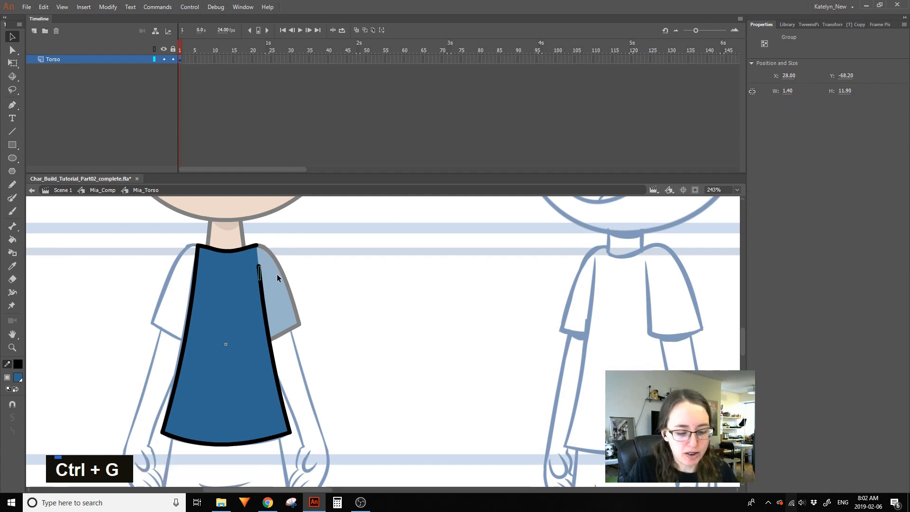
{"action": "left_click", "coordinate": [270, 268]}
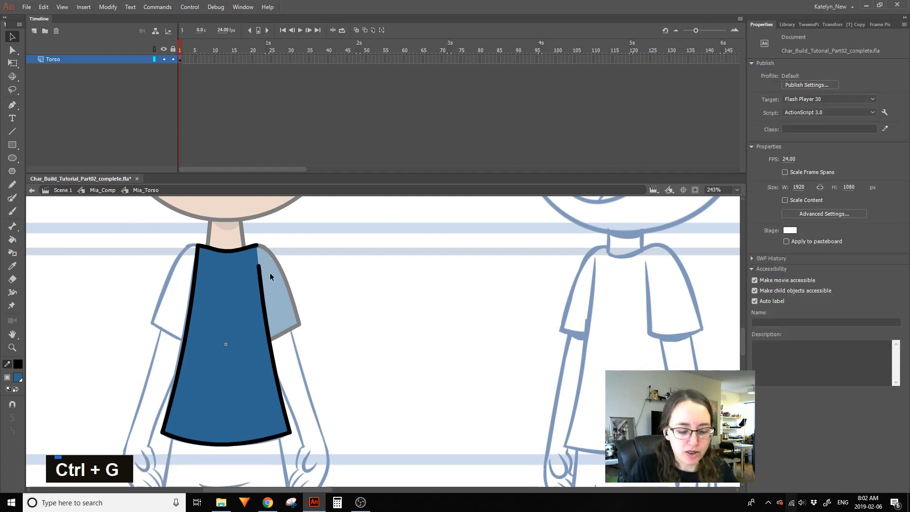
Enter the group holding the short outline piece below the right shoulder and give its stroke flat ends instead of round caps
{"action": "left_click", "coordinate": [260, 271]}
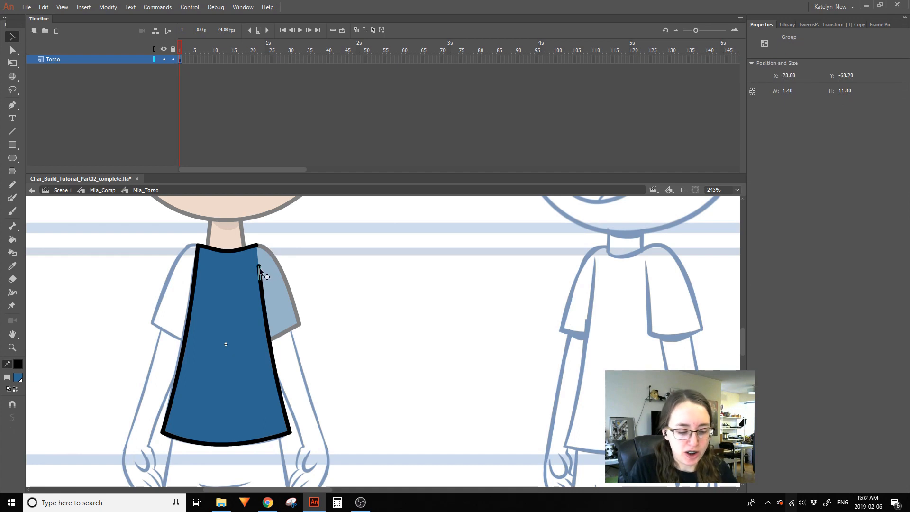
{"action": "left_click", "coordinate": [275, 266]}
{"action": "left_click", "coordinate": [260, 271]}
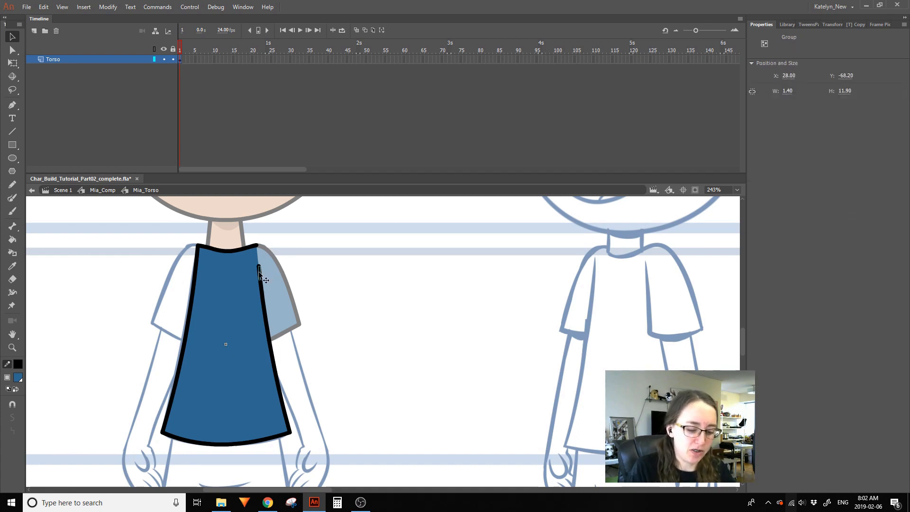
{"action": "double_click", "coordinate": [261, 272]}
{"action": "left_click", "coordinate": [288, 259]}
{"action": "left_click", "coordinate": [13, 347]}
{"action": "left_click_drag", "start_coordinate": [200, 358], "coordinate": [347, 227]}
{"action": "key", "text": "space"}
{"action": "left_click_drag", "start_coordinate": [354, 351], "coordinate": [217, 378]}
{"action": "key", "text": "v"}
{"action": "left_click_drag", "start_coordinate": [200, 305], "coordinate": [240, 378]}
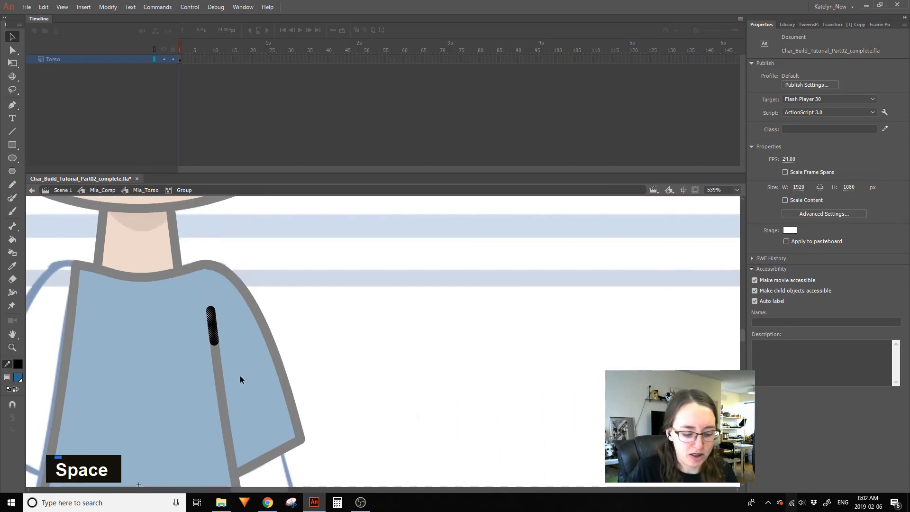
{"action": "left_click", "coordinate": [792, 214]}
{"action": "left_click", "coordinate": [798, 225]}
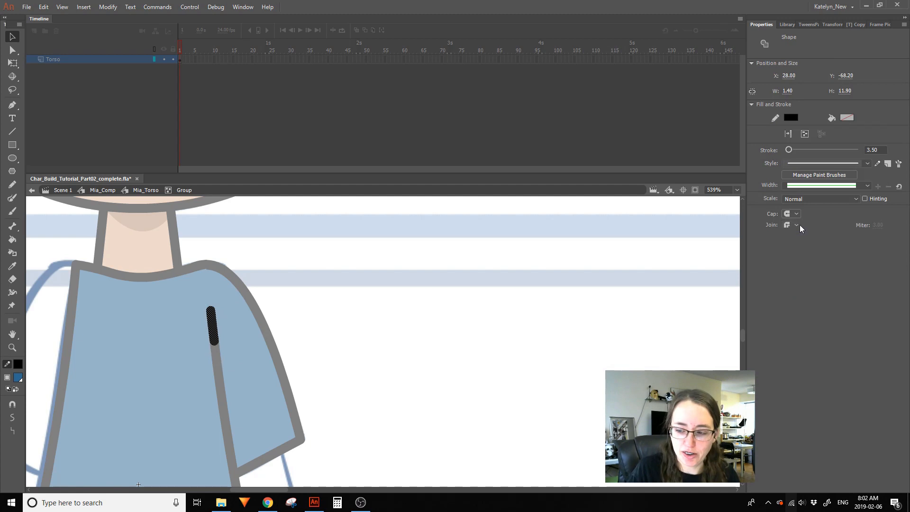
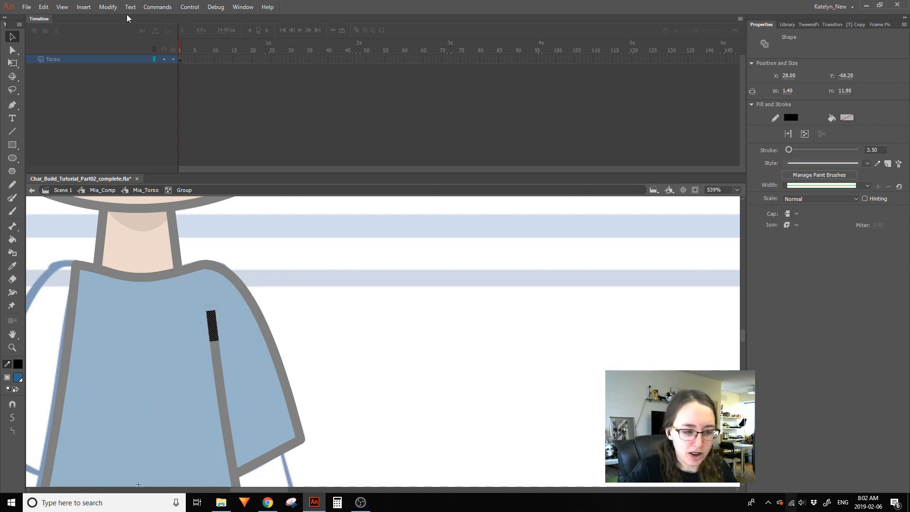
Convert the right outline piece from a line to a fill, taper its upper end to a point and leave the group
{"action": "left_click", "coordinate": [108, 7]}
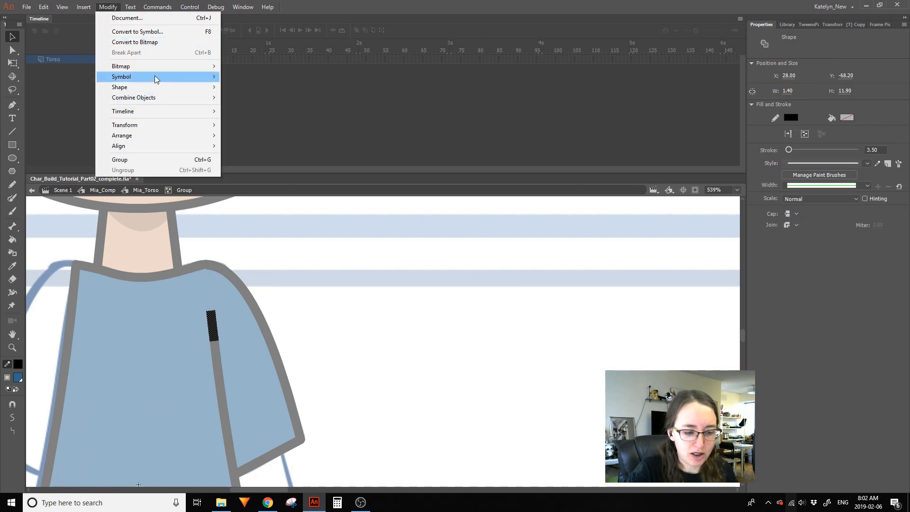
{"action": "mouse_move", "coordinate": [156, 88]}
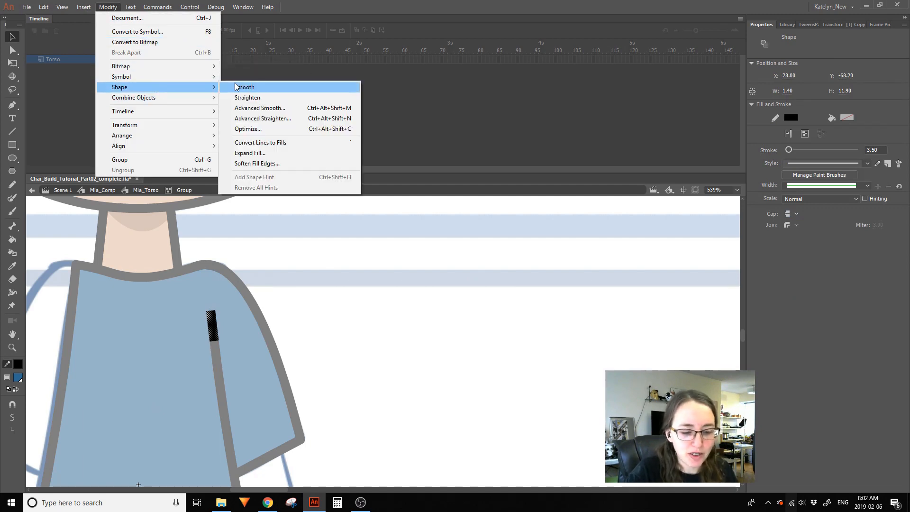
{"action": "left_click", "coordinate": [303, 142]}
{"action": "left_click", "coordinate": [182, 299]}
{"action": "left_click_drag", "start_coordinate": [182, 299], "coordinate": [211, 317]}
{"action": "key", "text": "Delete"}
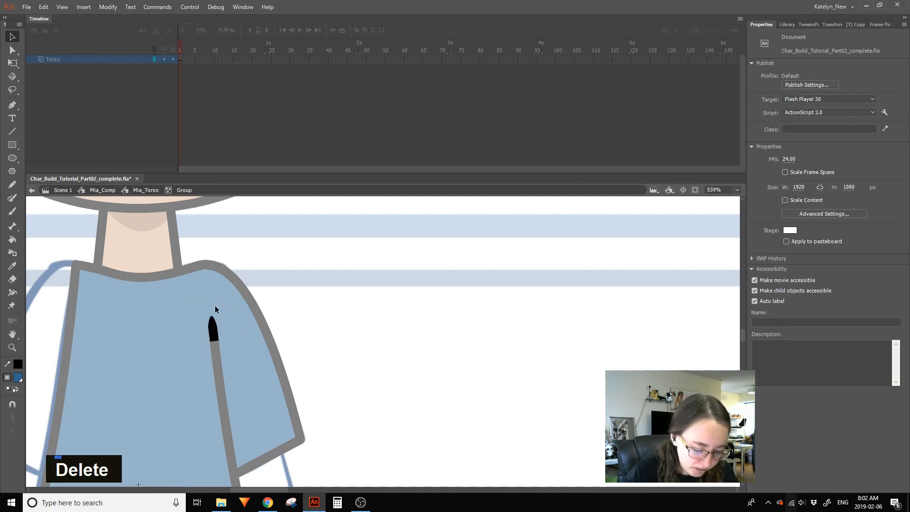
{"action": "double_click", "coordinate": [310, 318]}
{"action": "left_click_drag", "start_coordinate": [305, 359], "coordinate": [445, 317]}
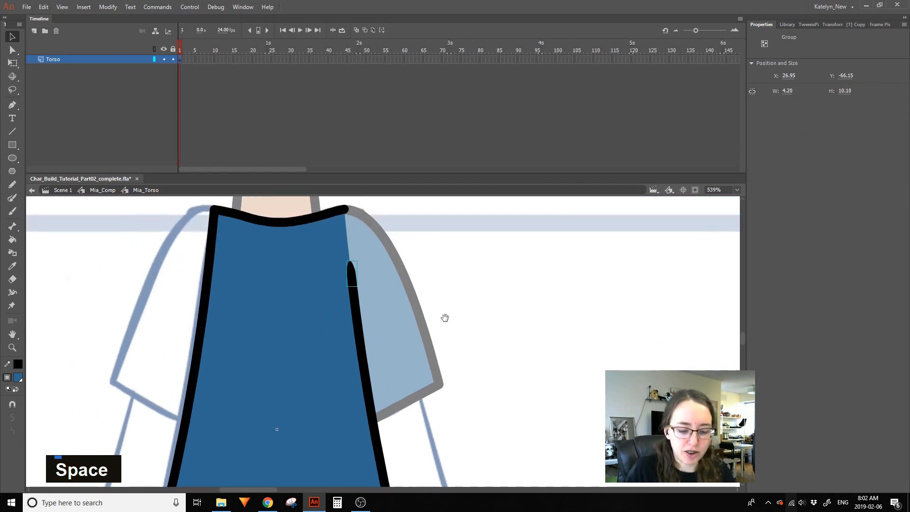
Reopen the right outline group, refine the shape of its tapered tip and return to the Mia_Torso symbol
{"action": "double_click", "coordinate": [350, 278]}
{"action": "double_click", "coordinate": [351, 279]}
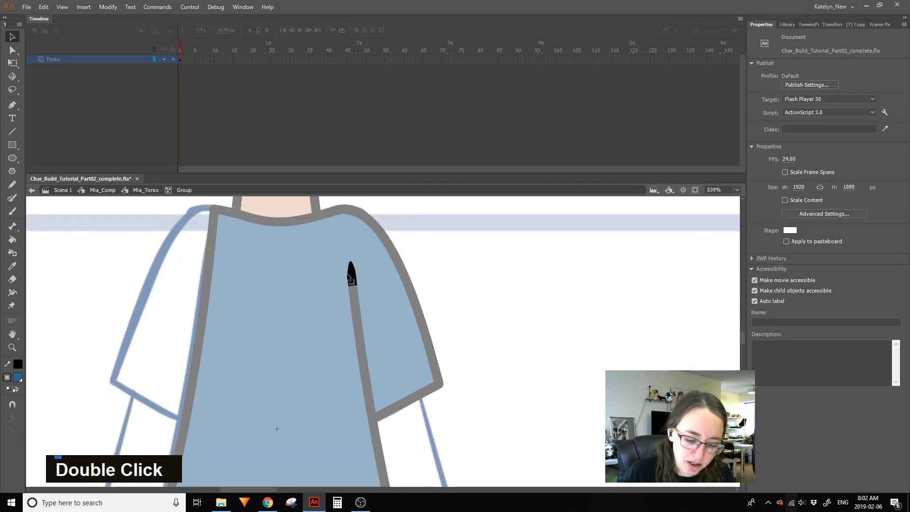
{"action": "double_click", "coordinate": [377, 254]}
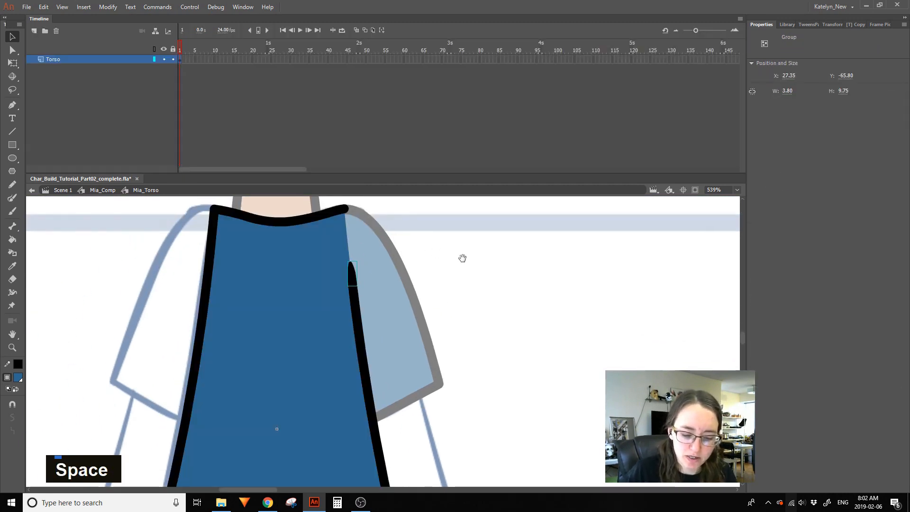
Delete the side outline just below the left shoulder corner and group the short piece at its new upper end
{"action": "left_click_drag", "start_coordinate": [457, 258], "coordinate": [478, 284]}
{"action": "left_click", "coordinate": [197, 299]}
{"action": "mouse_move", "coordinate": [203, 294]}
{"action": "left_mouse_down"}
{"action": "mouse_move", "coordinate": [249, 244]}
{"action": "mouse_move", "coordinate": [250, 226]}
{"action": "left_mouse_up"}
{"action": "left_click", "coordinate": [243, 245], "text": "ctrl+shift"}
{"action": "left_click", "coordinate": [237, 283], "text": "ctrl+shift"}
{"action": "key", "text": "Delete"}
{"action": "left_click_drag", "start_coordinate": [214, 264], "coordinate": [243, 327]}
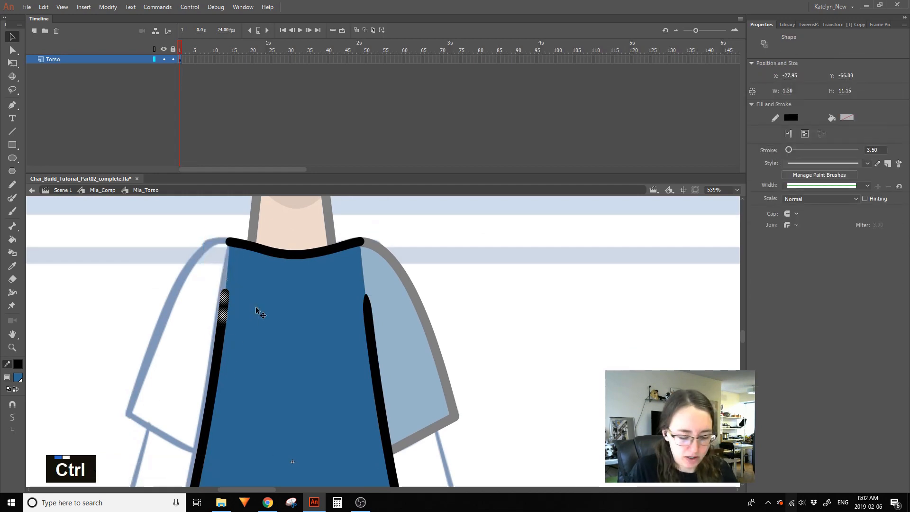
{"action": "key", "text": "ctrl+g"}
Enter the left outline group, give its stroke flat ends and convert the line to a fill
{"action": "double_click", "coordinate": [222, 309]}
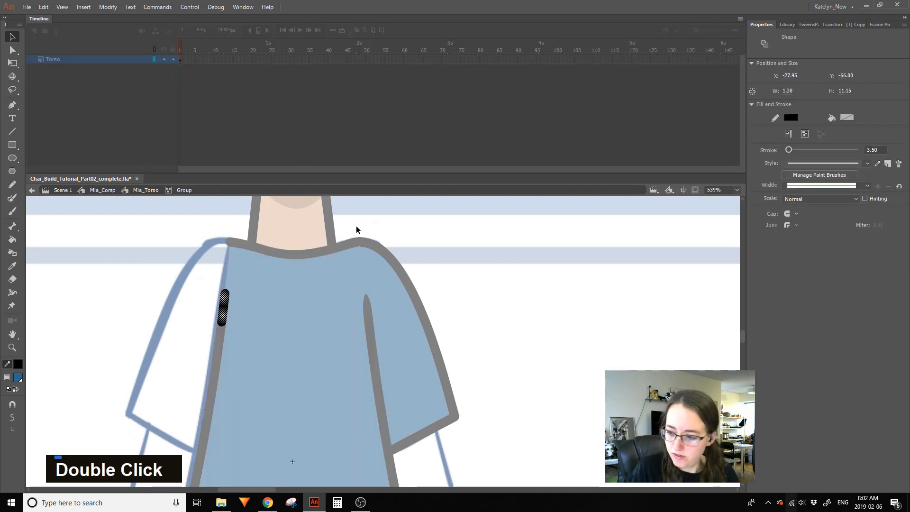
{"action": "left_click", "coordinate": [794, 215]}
{"action": "left_click", "coordinate": [807, 226]}
{"action": "left_click", "coordinate": [108, 7]}
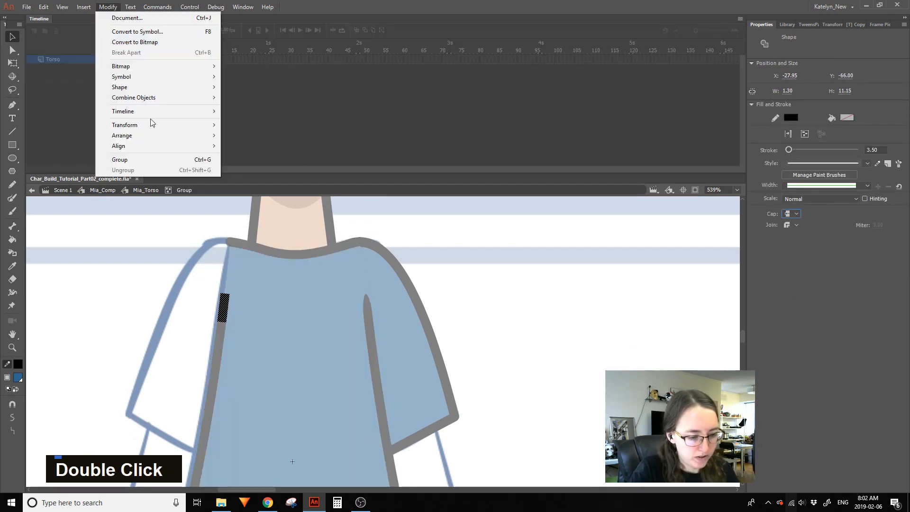
{"action": "mouse_move", "coordinate": [157, 87]}
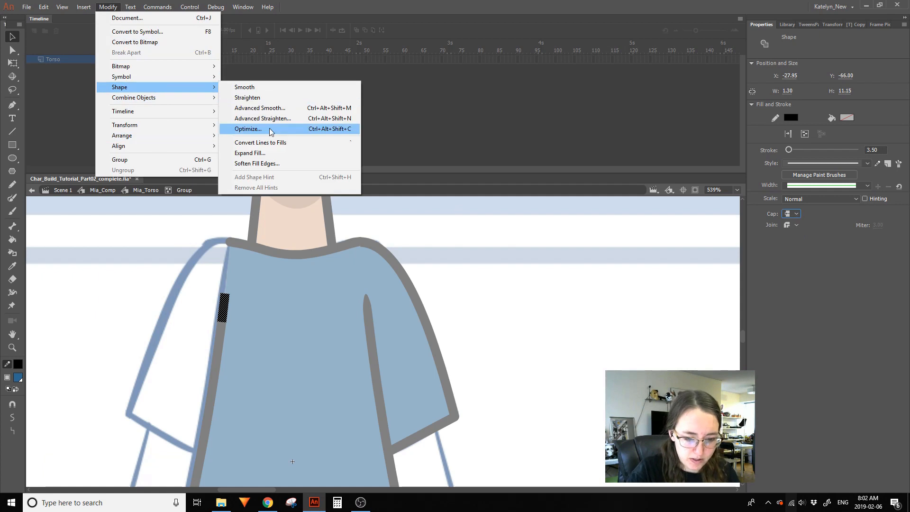
{"action": "left_click", "coordinate": [264, 143]}
{"action": "left_click", "coordinate": [235, 286]}
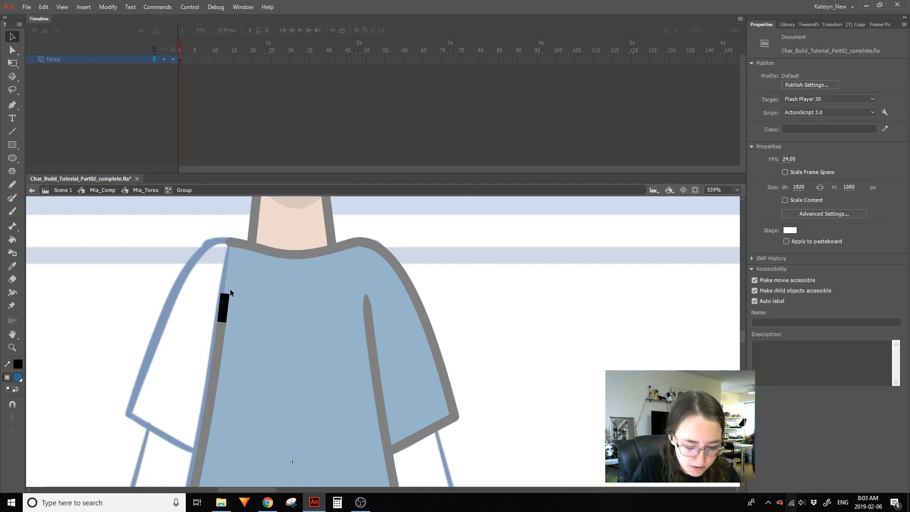
Pull the upper end of the left outline piece into a tapered point, refine the tip and leave the group
{"action": "left_click_drag", "start_coordinate": [226, 297], "coordinate": [226, 284]}
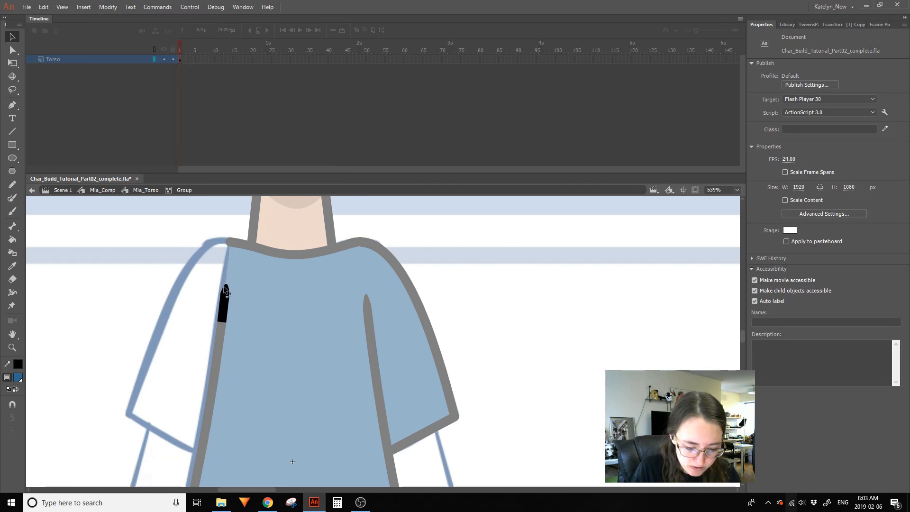
{"action": "double_click", "coordinate": [476, 288]}
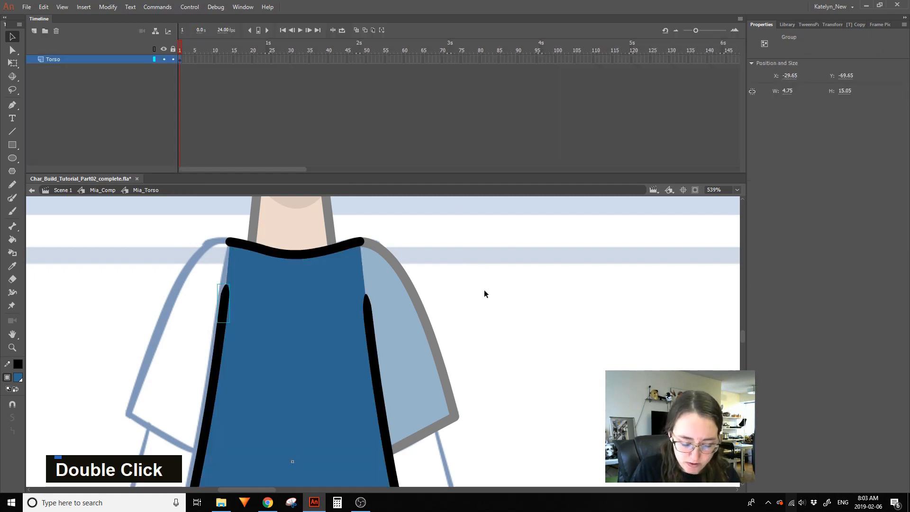
{"action": "key", "text": "space"}
{"action": "left_click_drag", "start_coordinate": [486, 331], "coordinate": [447, 303]}
{"action": "double_click", "coordinate": [185, 272]}
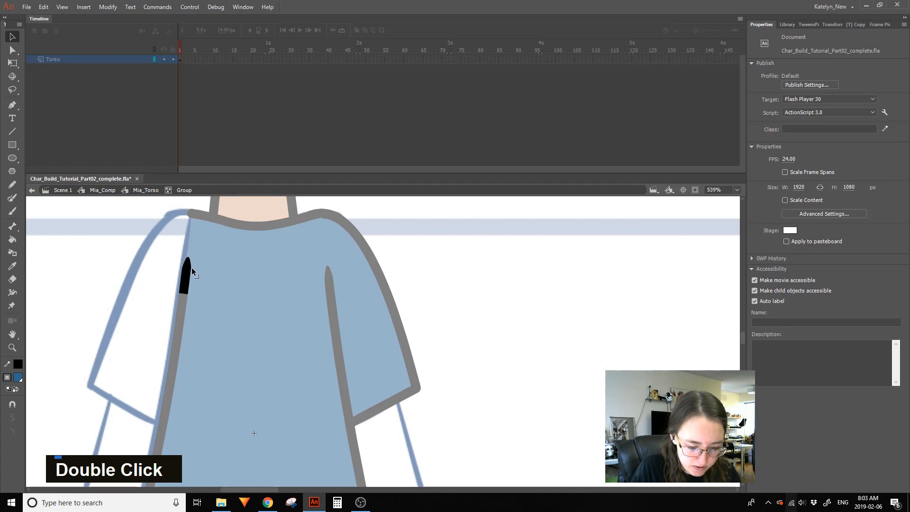
{"action": "double_click", "coordinate": [451, 241]}
{"action": "key", "text": "space"}
{"action": "left_click_drag", "start_coordinate": [450, 241], "coordinate": [459, 317]}
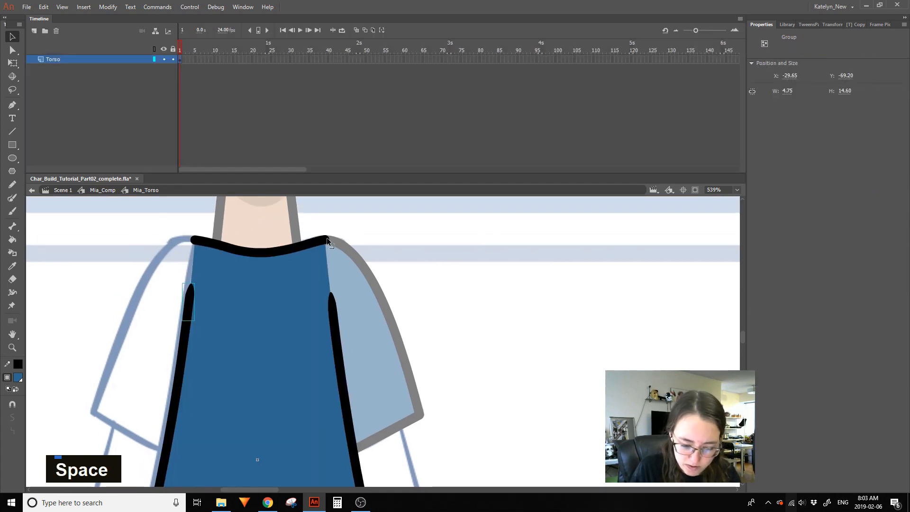
Return to Mia_Comp and nudge the right sleeve slightly so it lines up with the torso's shoulder outline
{"action": "double_click", "coordinate": [362, 235]}
{"action": "left_click", "coordinate": [457, 290]}
{"action": "left_click", "coordinate": [395, 299]}
{"action": "key", "text": "Up"}
{"action": "key", "text": "Right"}
{"action": "key", "text": "Down"}
{"action": "left_click", "coordinate": [483, 298]}
Enter the Mia_Torso symbol and trim off the corner of the blue fill beneath the right shoulder end of the neckline
{"action": "left_click", "coordinate": [318, 261]}
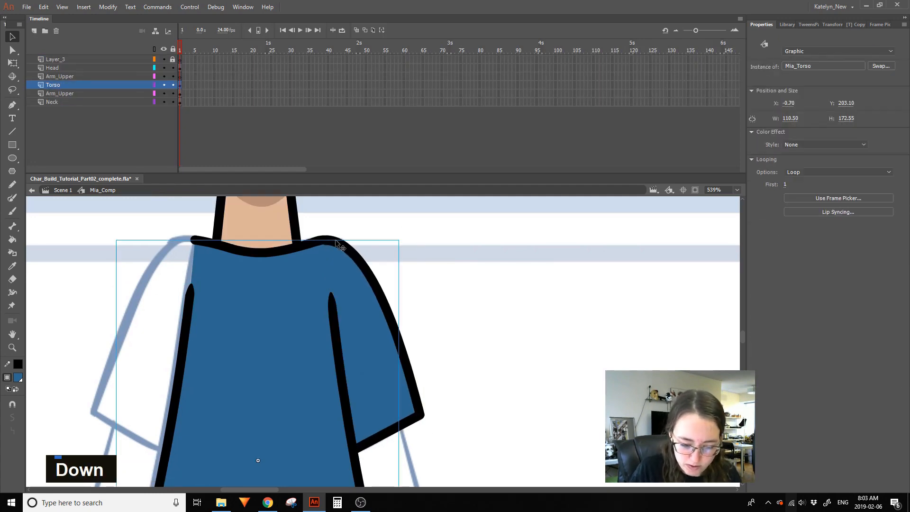
{"action": "double_click", "coordinate": [322, 266]}
{"action": "left_click_drag", "start_coordinate": [353, 222], "coordinate": [313, 252]}
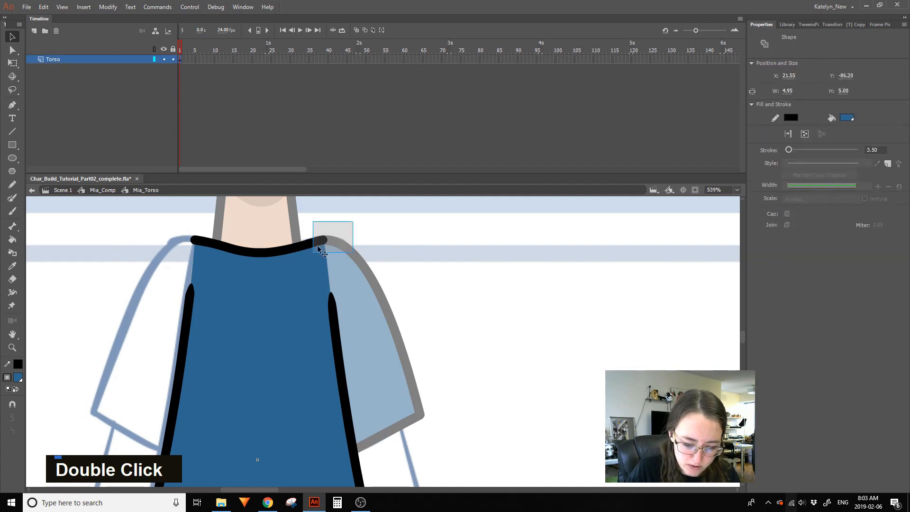
{"action": "left_click", "coordinate": [325, 239], "text": "ctrl+shift"}
{"action": "key", "text": "Delete"}
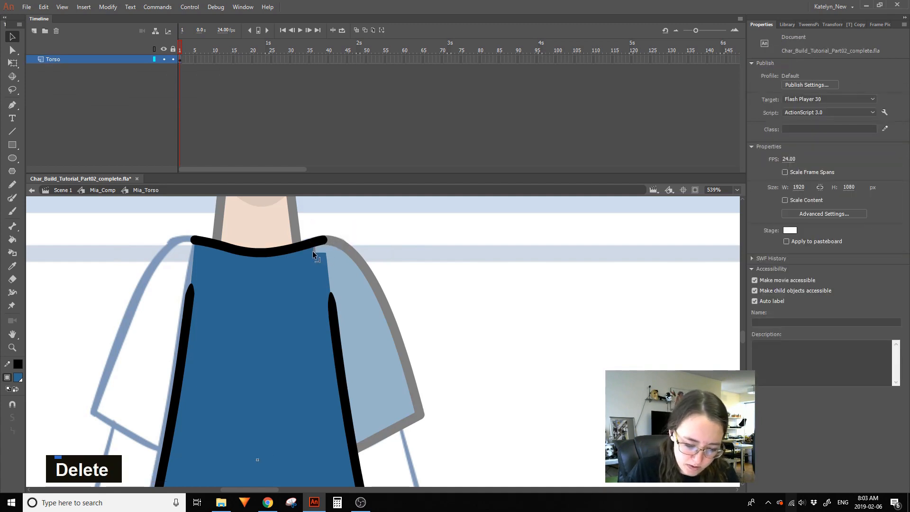
{"action": "left_click", "coordinate": [322, 245]}
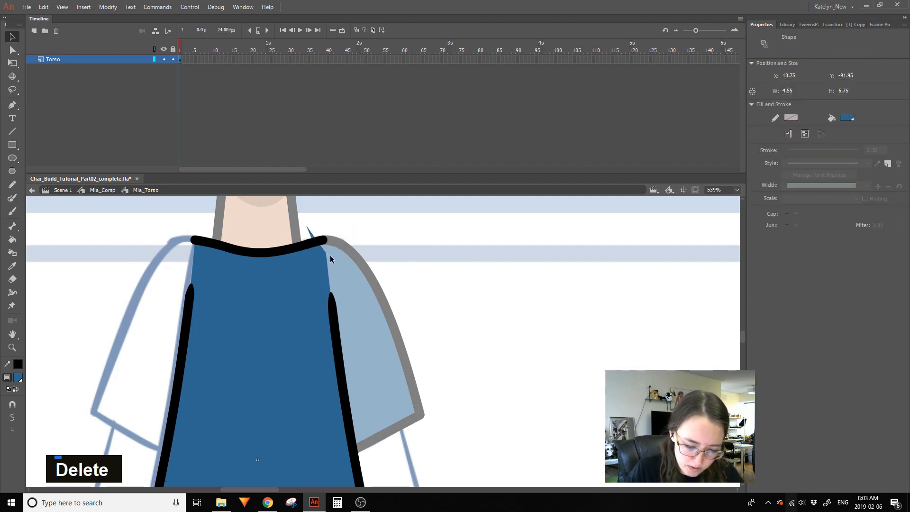
{"action": "key", "text": "Delete"}
Pull the blue fill inward at the left shoulder corner and return to Mia_Comp
{"action": "left_click", "coordinate": [195, 254], "text": "alt"}
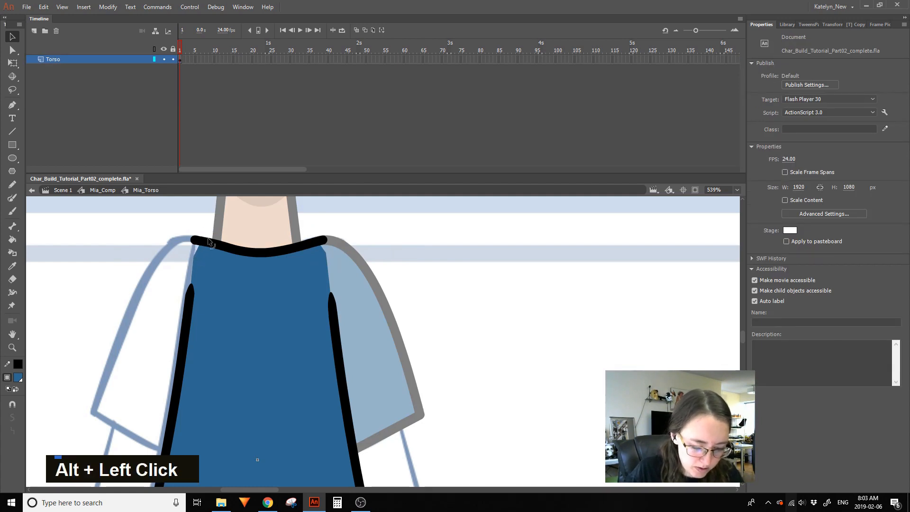
{"action": "double_click", "coordinate": [401, 209]}
{"action": "left_click", "coordinate": [408, 215]}
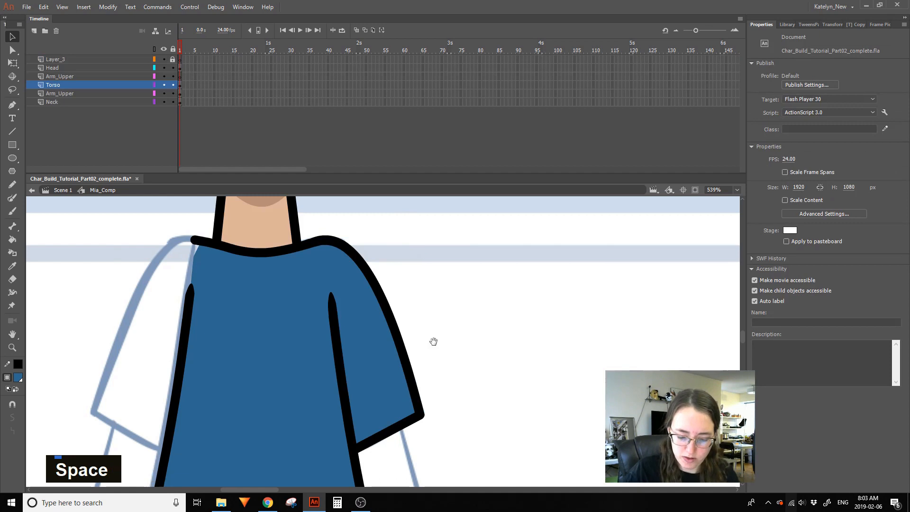
{"action": "left_click_drag", "start_coordinate": [463, 387], "coordinate": [463, 359]}
{"action": "scroll", "coordinate": [463, 359], "scroll_direction": "up", "scroll_amount": 3}
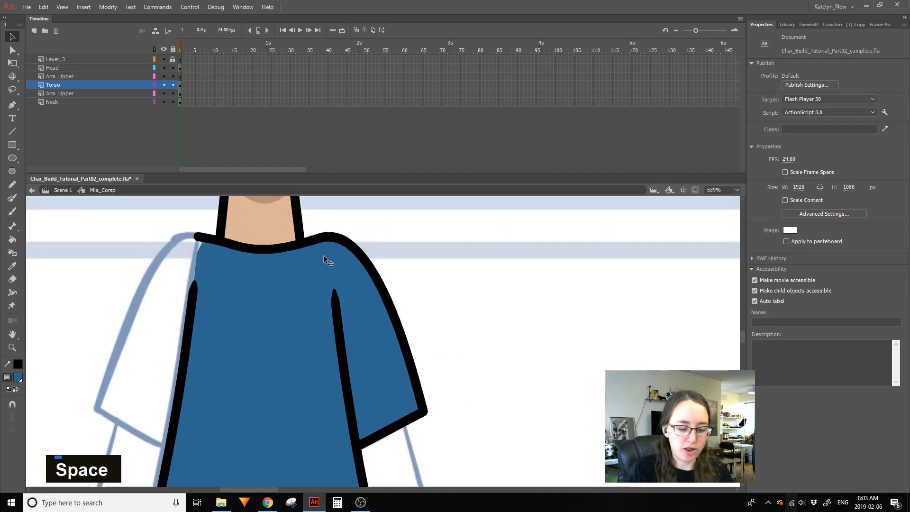
Reopen the symbols at the right shoulder to check how sleeve and torso overlap, and return to Mia_Comp
{"action": "double_click", "coordinate": [339, 240]}
{"action": "double_click", "coordinate": [437, 257]}
{"action": "left_click_drag", "start_coordinate": [444, 360], "coordinate": [443, 334]}
{"action": "double_click", "coordinate": [348, 228]}
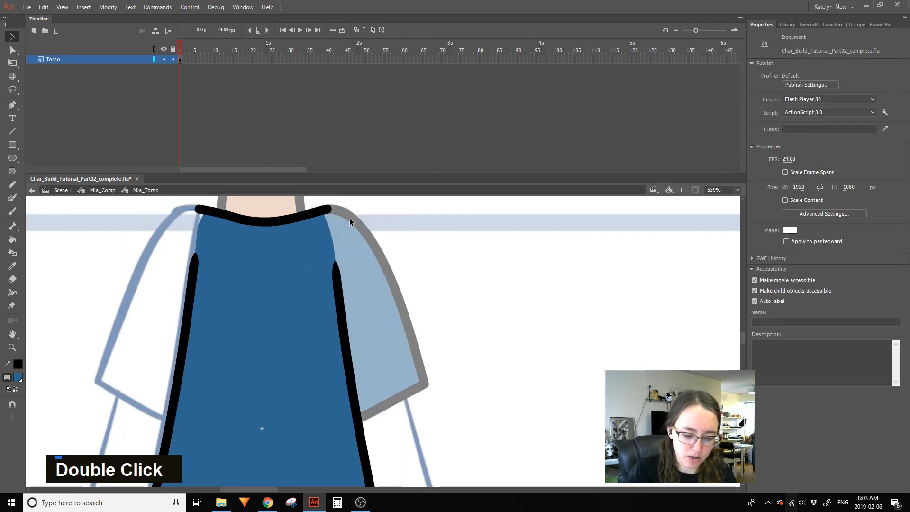
{"action": "double_click", "coordinate": [382, 208]}
{"action": "left_click_drag", "start_coordinate": [420, 305], "coordinate": [444, 224]}
{"action": "left_click_drag", "start_coordinate": [446, 350], "coordinate": [500, 469]}
Copy the right sleeve symbol and paste it in place onto the Arm_Upper layer above the Torso layer
{"action": "left_click", "coordinate": [12, 348]}
{"action": "left_click", "coordinate": [506, 330], "text": "alt"}
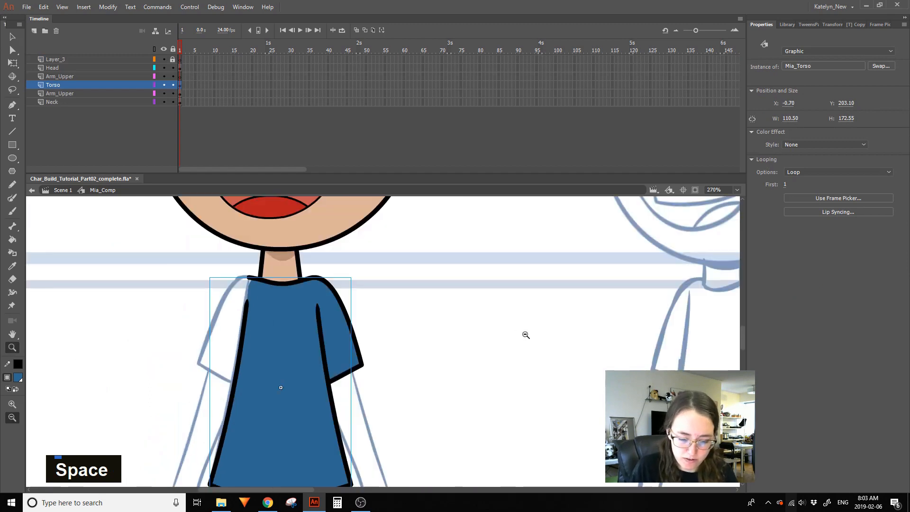
{"action": "left_click", "coordinate": [12, 63]}
{"action": "left_click", "coordinate": [340, 315], "text": "ctrl"}
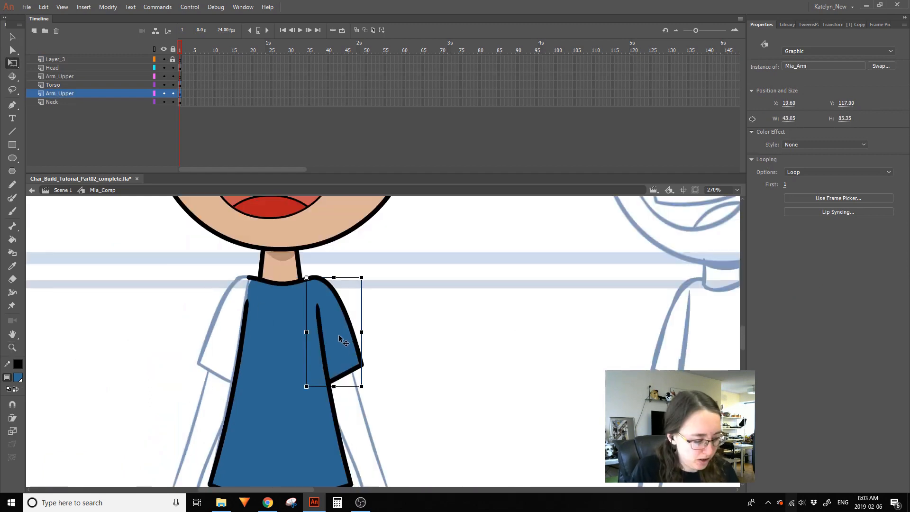
{"action": "key", "text": "ctrl+c"}
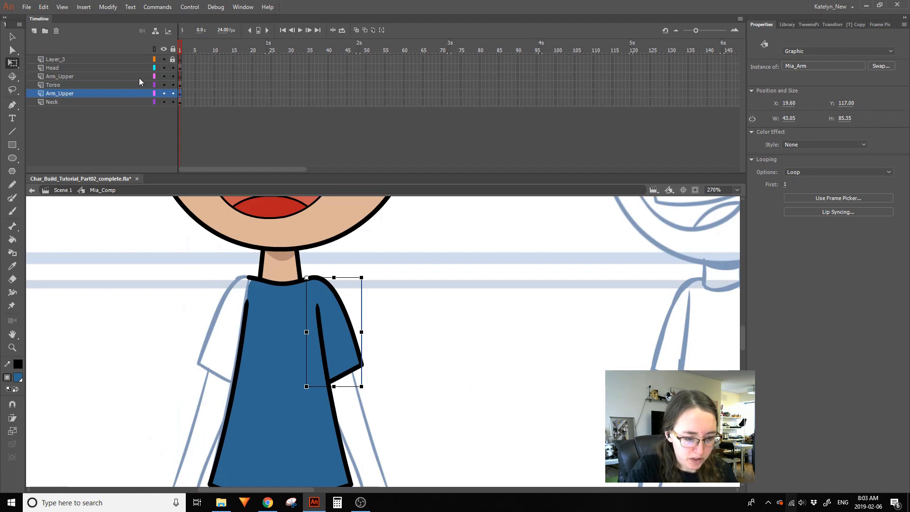
{"action": "left_click", "coordinate": [140, 78]}
{"action": "key", "text": "ctrl+shift+v"}
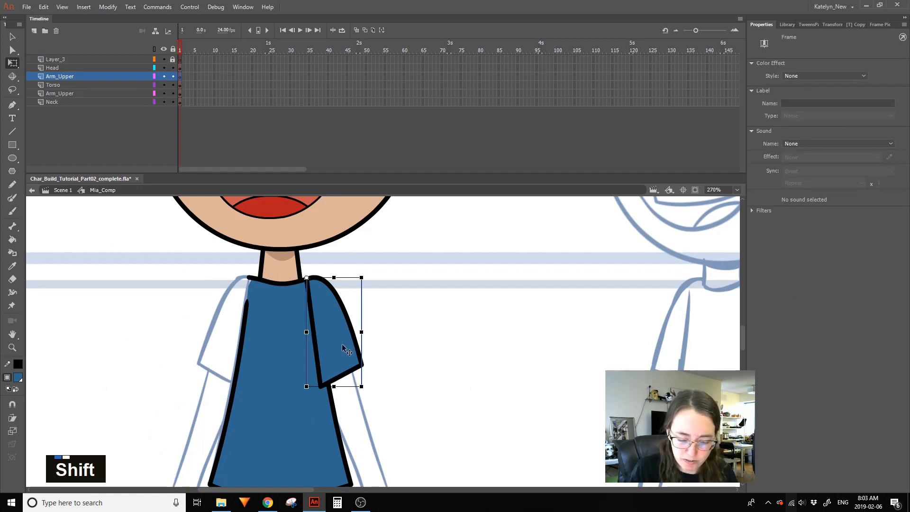
Move the pasted sleeve symbol straight across the torso so its upper inner corner sits near the left shoulder
{"action": "left_click_drag", "start_coordinate": [361, 332], "coordinate": [250, 332]}
{"action": "left_click_drag", "start_coordinate": [289, 358], "coordinate": [284, 358]}
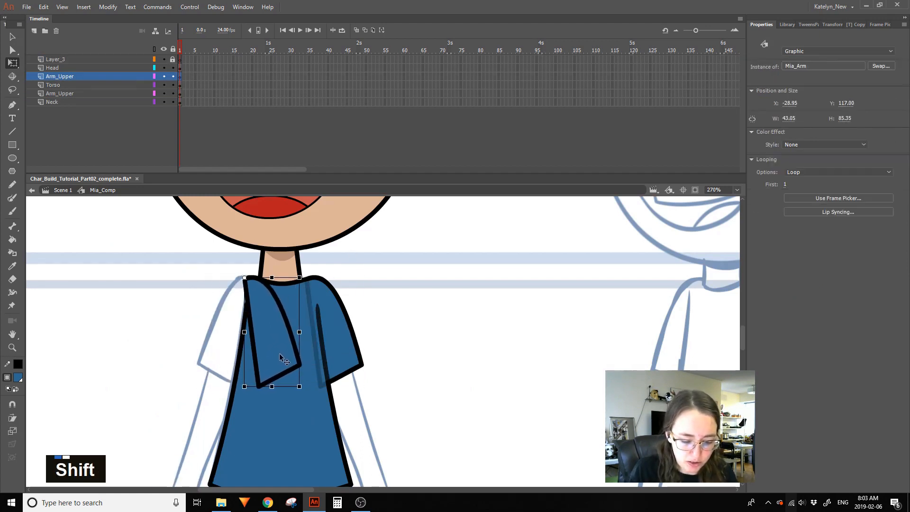
{"action": "left_click", "coordinate": [313, 295]}
{"action": "left_click", "coordinate": [264, 302], "text": "shift"}
{"action": "left_click", "coordinate": [264, 302], "text": "shift"}
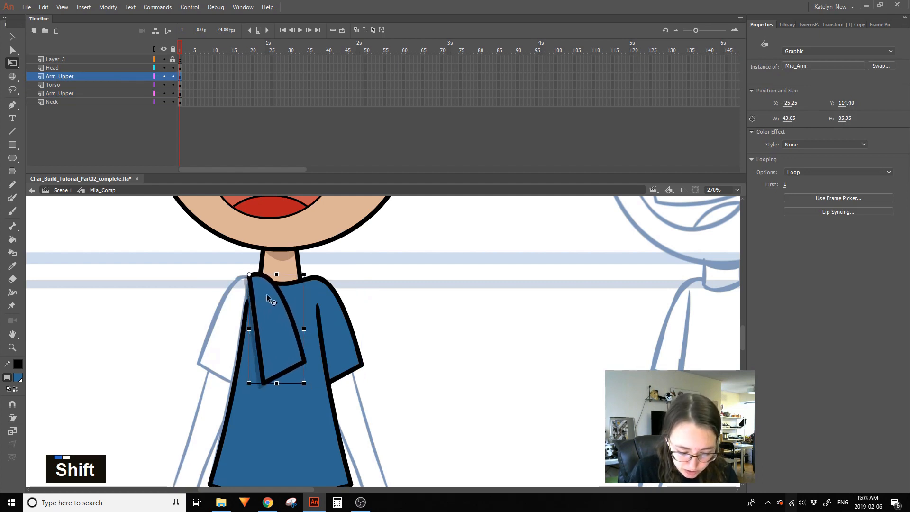
{"action": "key", "text": "ctrl+z"}
Fine-tune the sleeve copy horizontally to X -25.75 so its inner corner lines up with the torso's left shoulder
{"action": "key", "text": "shift+Right"}
{"action": "key", "text": "shift+Right"}
{"action": "key", "text": "shift+Left"}
{"action": "key", "text": "Left"}
{"action": "key", "text": "Left"}
{"action": "key", "text": "Left"}
{"action": "key", "text": "Left"}
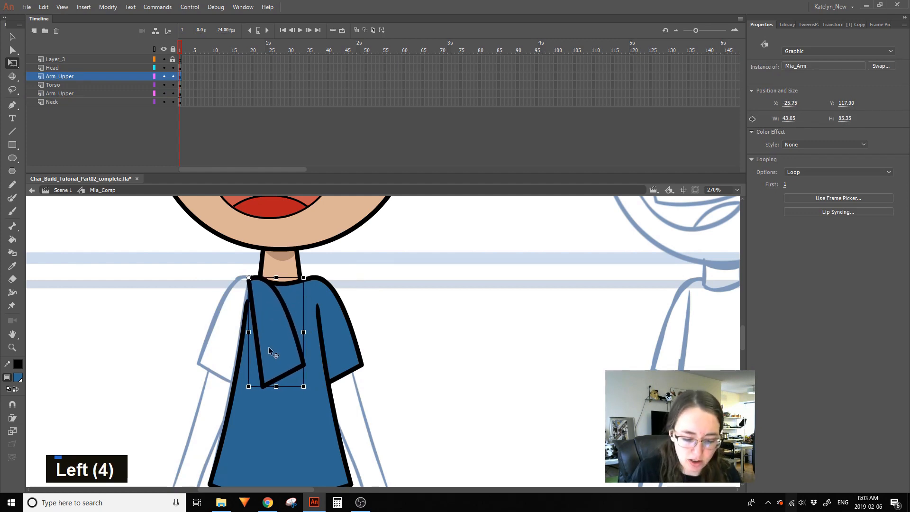
Enter the sleeve copy's Mia_Arm symbol and rename its layer as Arm
{"action": "double_click", "coordinate": [269, 350]}
{"action": "left_click", "coordinate": [122, 61]}
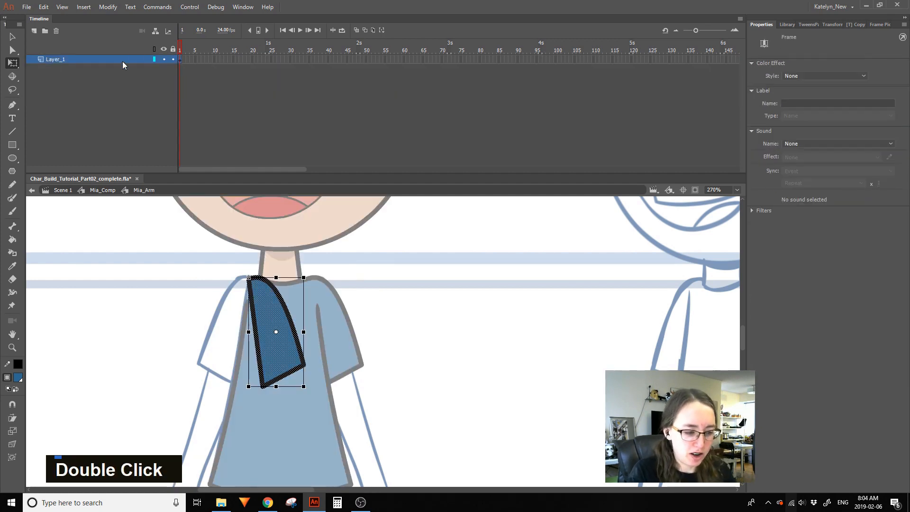
{"action": "double_click", "coordinate": [121, 62]}
{"action": "type", "text": "Arm"}
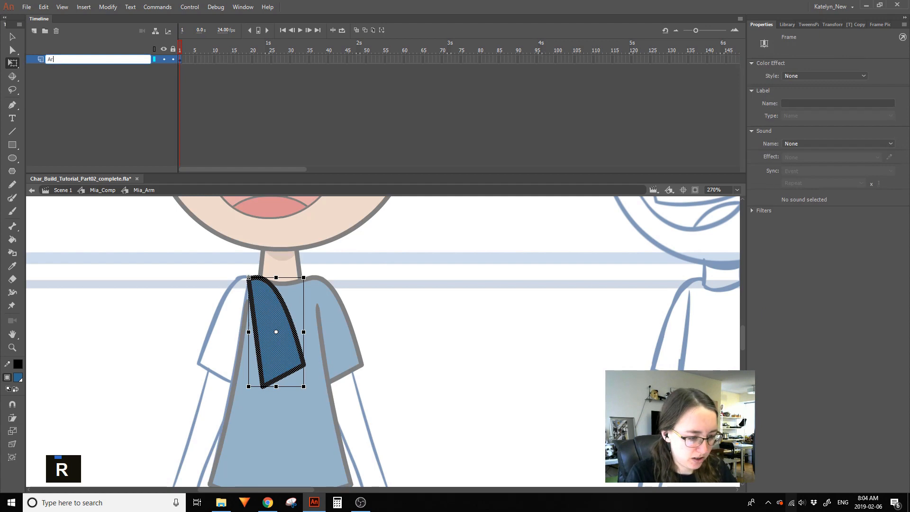
{"action": "left_click", "coordinate": [212, 106]}
Duplicate the Arm layer's first keyframe onto frame 3 and extend the new pose through frame 4
{"action": "left_click", "coordinate": [181, 60]}
{"action": "left_click", "coordinate": [181, 60], "text": "alt"}
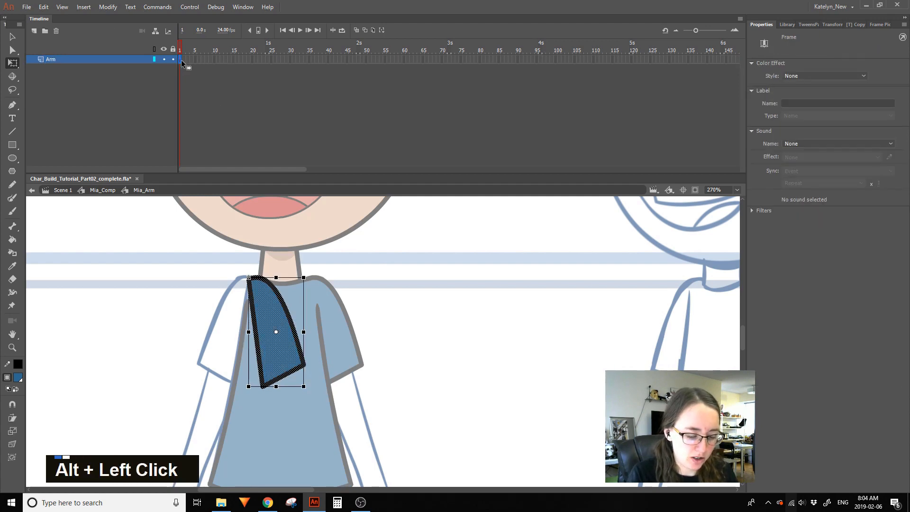
{"action": "left_click_drag", "start_coordinate": [186, 62], "coordinate": [183, 61]}
{"action": "double_click", "coordinate": [181, 60]}
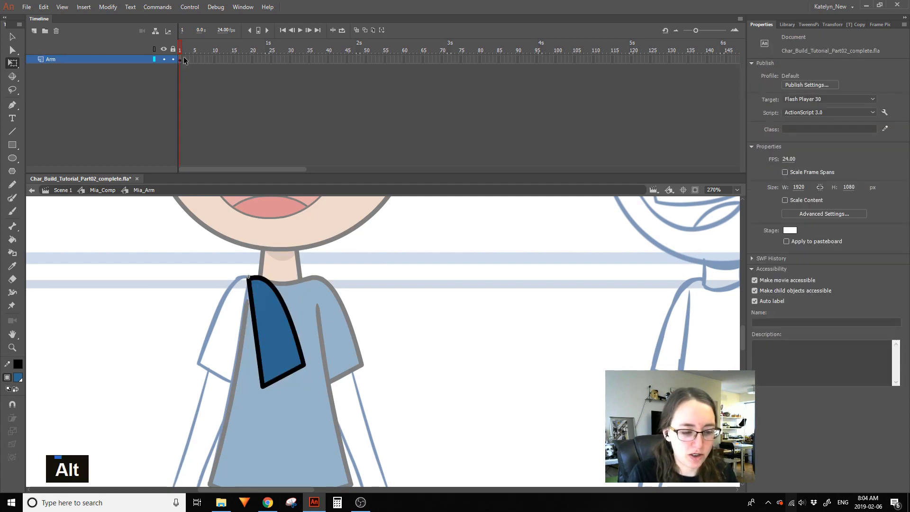
{"action": "left_click", "coordinate": [187, 60], "text": "alt"}
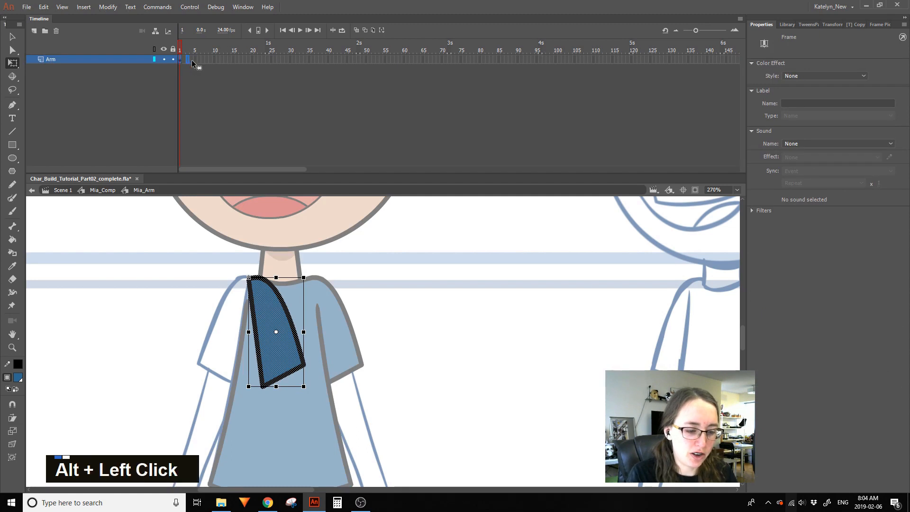
{"action": "left_click_drag", "start_coordinate": [188, 64], "coordinate": [187, 60]}
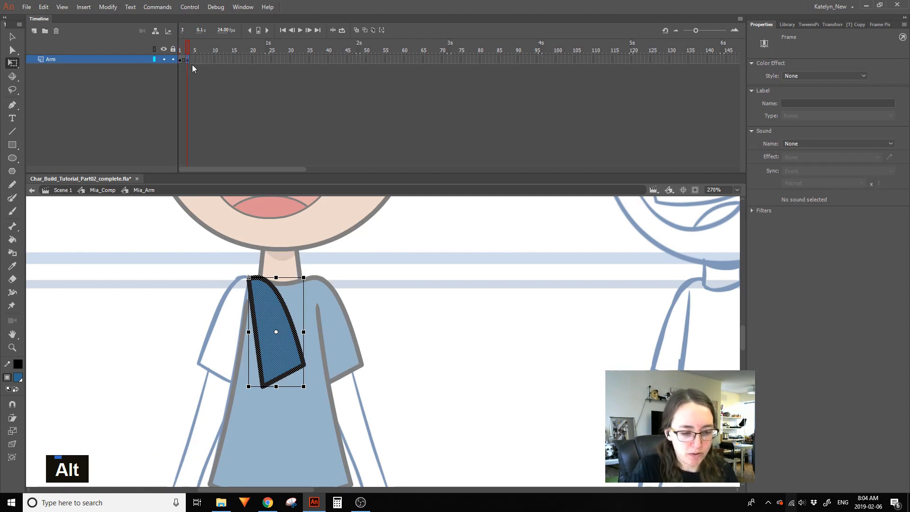
{"action": "left_click", "coordinate": [191, 59]}
{"action": "key", "text": "F5"}
{"action": "left_click", "coordinate": [188, 60]}
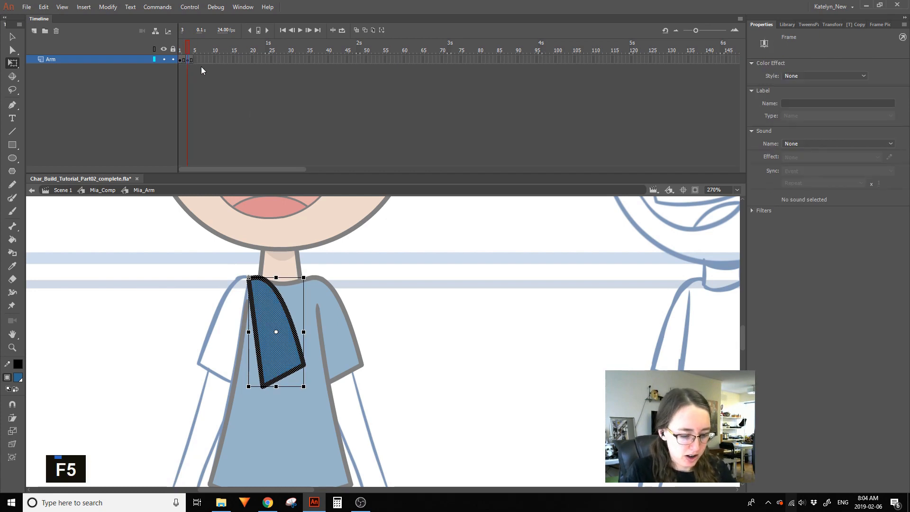
Flip the sleeve artwork on frame 3 horizontally and move it onto the left shoulder
{"action": "right_click", "coordinate": [269, 305]}
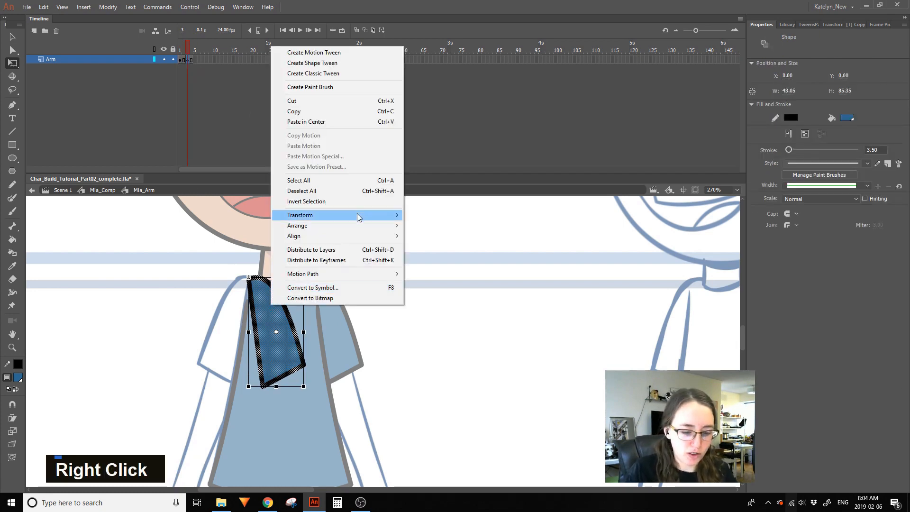
{"action": "mouse_move", "coordinate": [356, 215]}
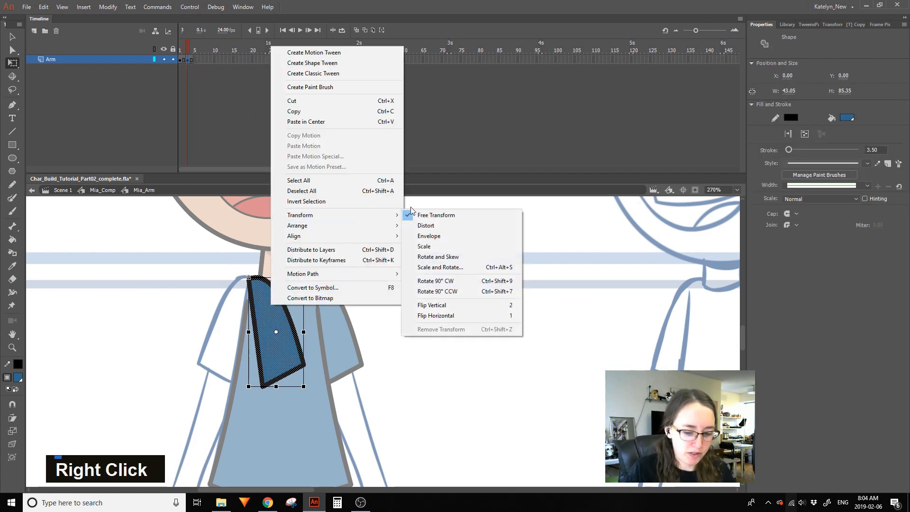
{"action": "left_click", "coordinate": [453, 316]}
{"action": "left_click", "coordinate": [432, 307]}
{"action": "key", "text": "ctrl+a"}
{"action": "left_click", "coordinate": [280, 328], "text": "shift"}
{"action": "left_click_drag", "start_coordinate": [280, 328], "coordinate": [222, 329]}
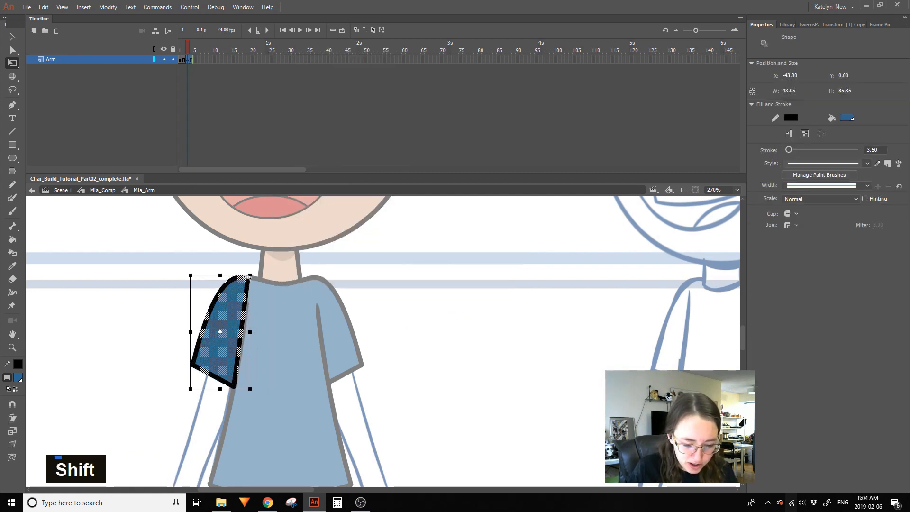
{"action": "key", "text": "Up"}
{"action": "key", "text": "Up"}
{"action": "key", "text": "Down"}
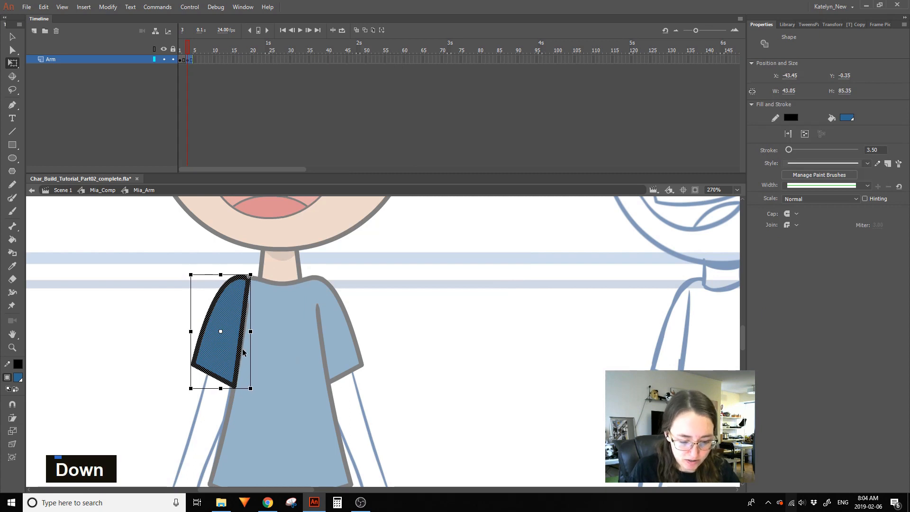
{"action": "left_click", "coordinate": [353, 310]}
{"action": "key", "text": "ctrl+z"}
{"action": "key", "text": "ctrl+z"}
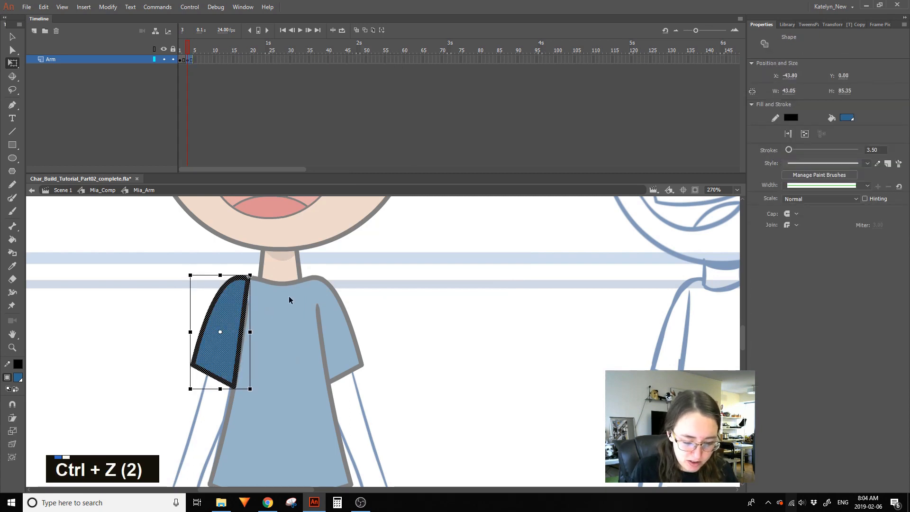
Undo the flipped sleeve's move, reposition it level against the left shoulder on frame 3, and return to Mia_Comp
{"action": "key", "text": "ctrl+z"}
{"action": "left_click_drag", "start_coordinate": [283, 334], "coordinate": [227, 336]}
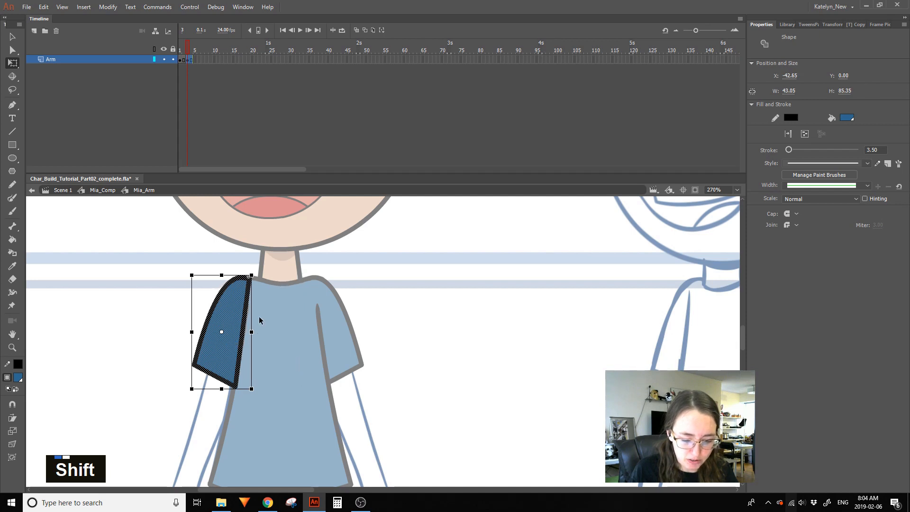
{"action": "left_click", "coordinate": [345, 308]}
{"action": "left_click_drag", "start_coordinate": [183, 49], "coordinate": [191, 49]}
{"action": "key", "text": "ctrl+a"}
{"action": "key", "text": "Left"}
{"action": "key", "text": "Left"}
{"action": "double_click", "coordinate": [365, 287]}
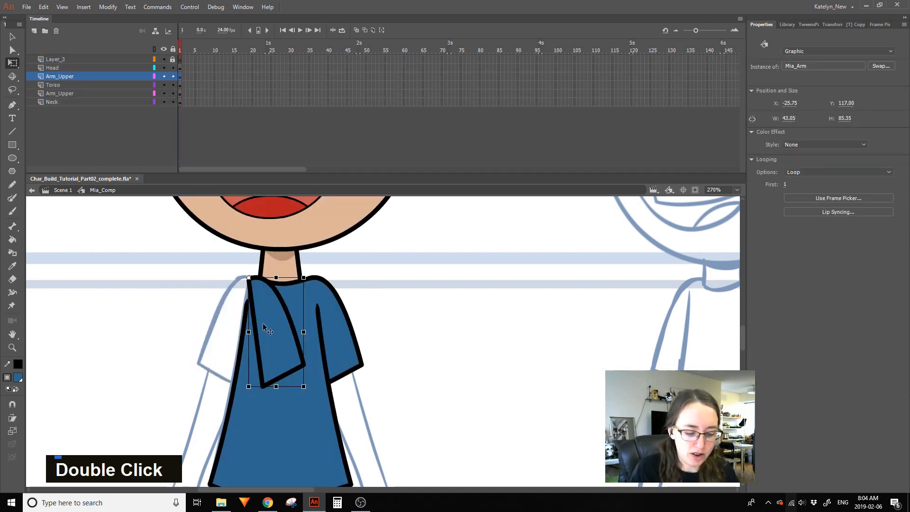
Set the left sleeve instance's looping to Single Frame with first frame 3
{"action": "left_click_drag", "start_coordinate": [785, 184], "coordinate": [854, 186]}
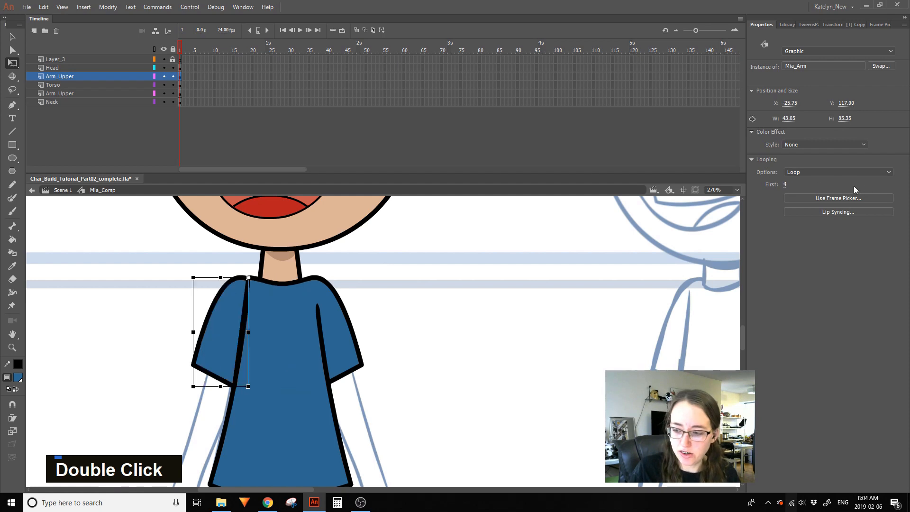
{"action": "left_click", "coordinate": [828, 172]}
{"action": "left_click", "coordinate": [809, 203]}
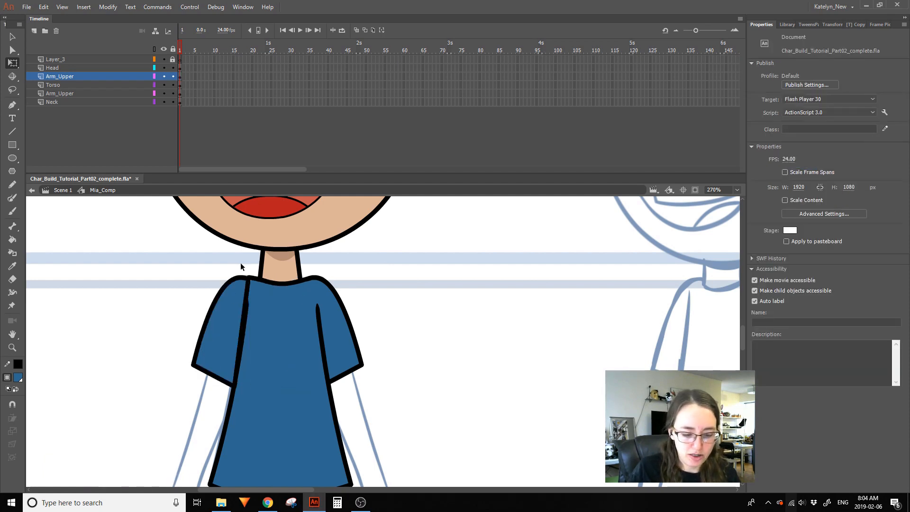
{"action": "double_click", "coordinate": [235, 306]}
{"action": "double_click", "coordinate": [380, 260]}
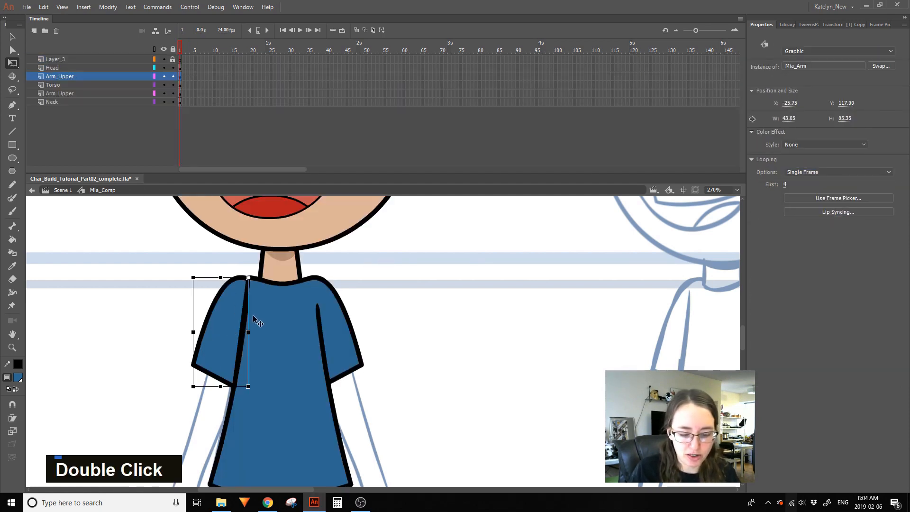
{"action": "left_click", "coordinate": [282, 301]}
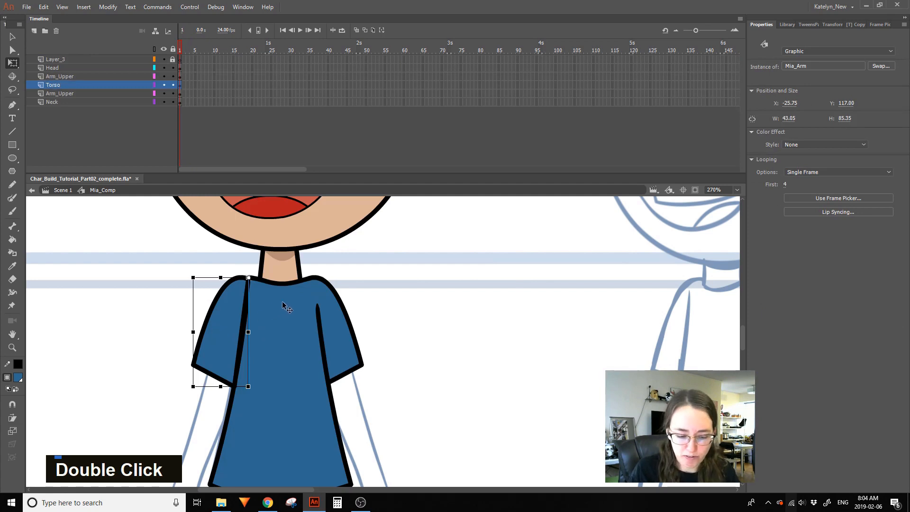
{"action": "left_click", "coordinate": [246, 300]}
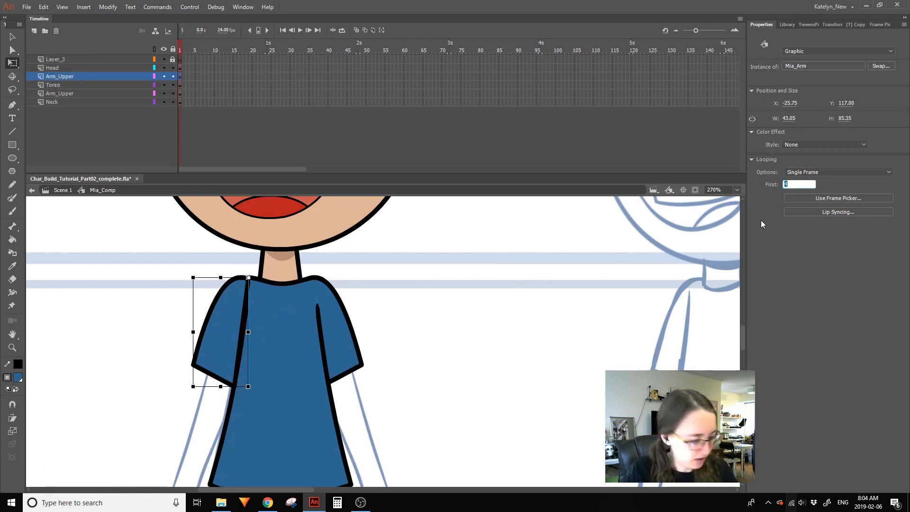
{"action": "type", "text": "3"}
{"action": "key", "text": "Return"}
Set the looping of the torso and right sleeve instances to Single Frame
{"action": "double_click", "coordinate": [299, 369]}
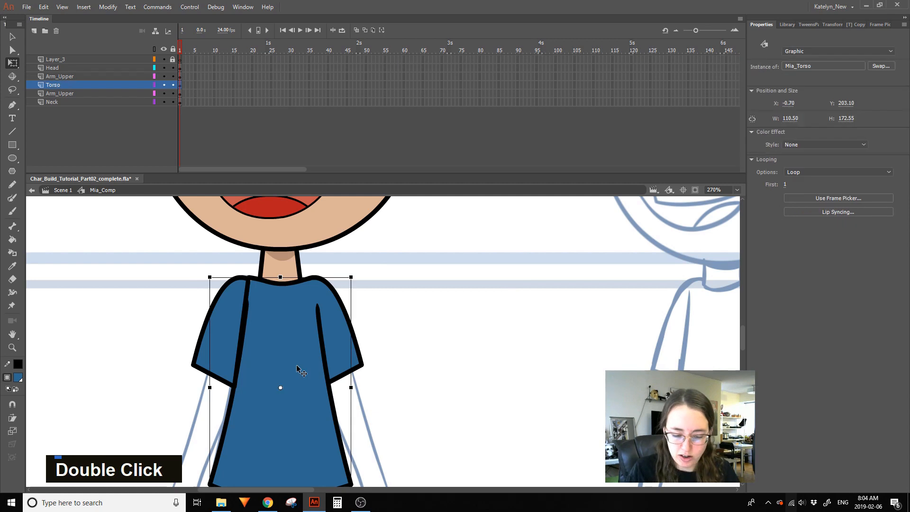
{"action": "left_click", "coordinate": [805, 174]}
{"action": "left_click", "coordinate": [803, 203]}
{"action": "left_click", "coordinate": [342, 315]}
{"action": "left_click", "coordinate": [820, 174]}
{"action": "left_click", "coordinate": [811, 201]}
{"action": "left_click", "coordinate": [554, 290]}
Move the left sleeve's Arm_Upper layer from above Torso to just above the Neck layer
{"action": "left_click", "coordinate": [217, 312]}
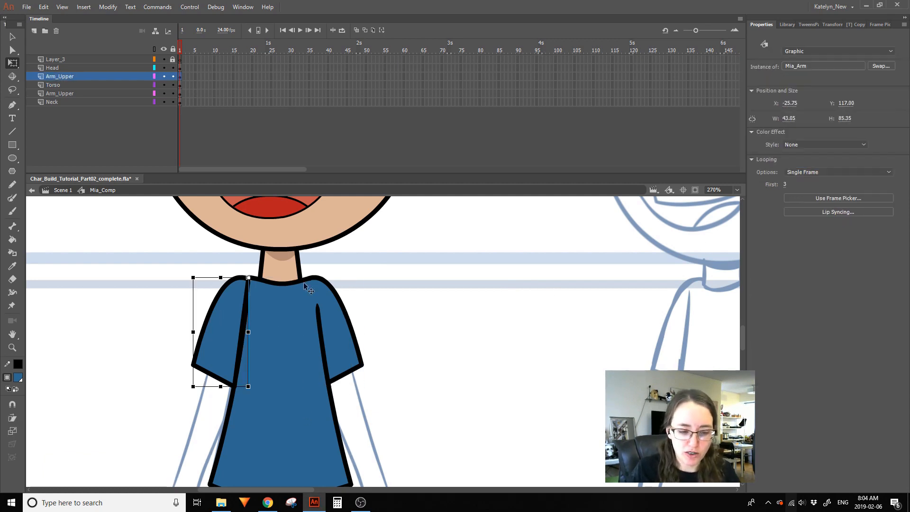
{"action": "left_click", "coordinate": [449, 314]}
{"action": "left_click", "coordinate": [258, 306]}
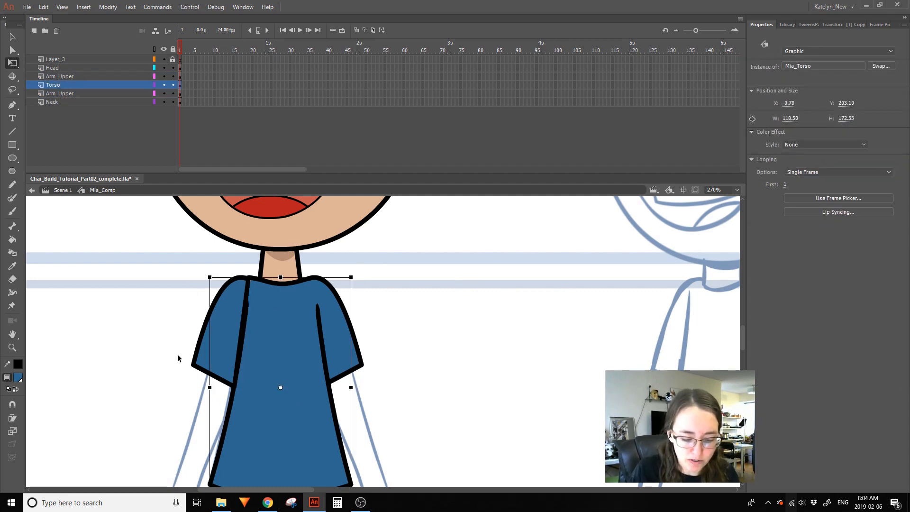
{"action": "left_click", "coordinate": [210, 342]}
{"action": "left_click", "coordinate": [80, 79]}
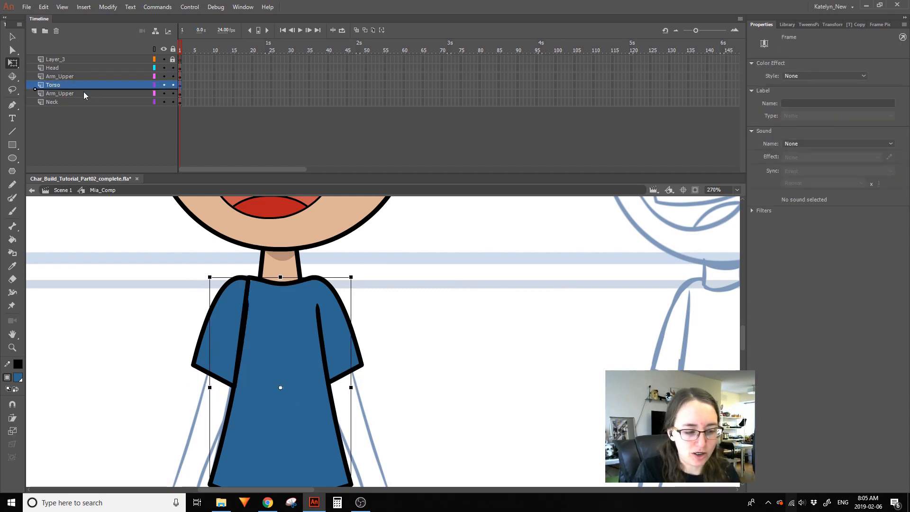
{"action": "left_click_drag", "start_coordinate": [75, 83], "coordinate": [81, 99]}
{"action": "left_click", "coordinate": [372, 348]}
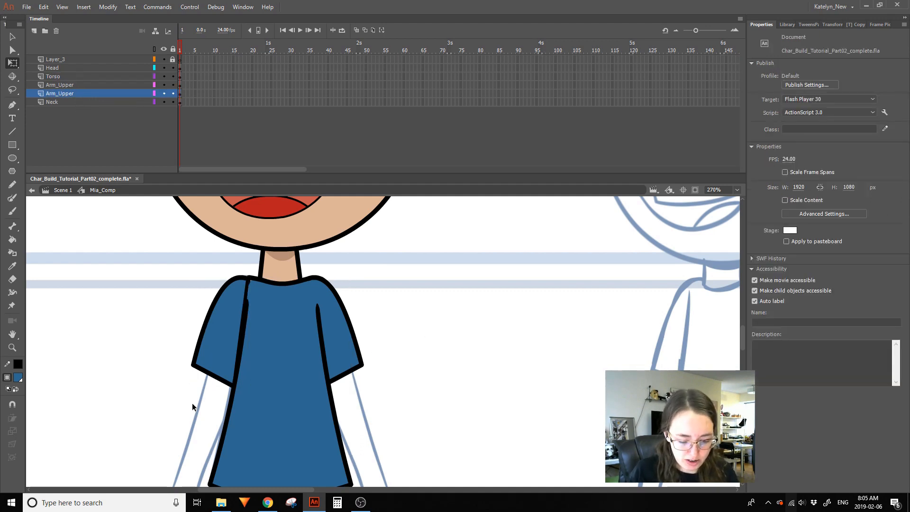
Shift the left sleeve slightly inward and up, to about X -23.50, Y 116.00, so its top outline meets the neckline's end
{"action": "left_click", "coordinate": [229, 322]}
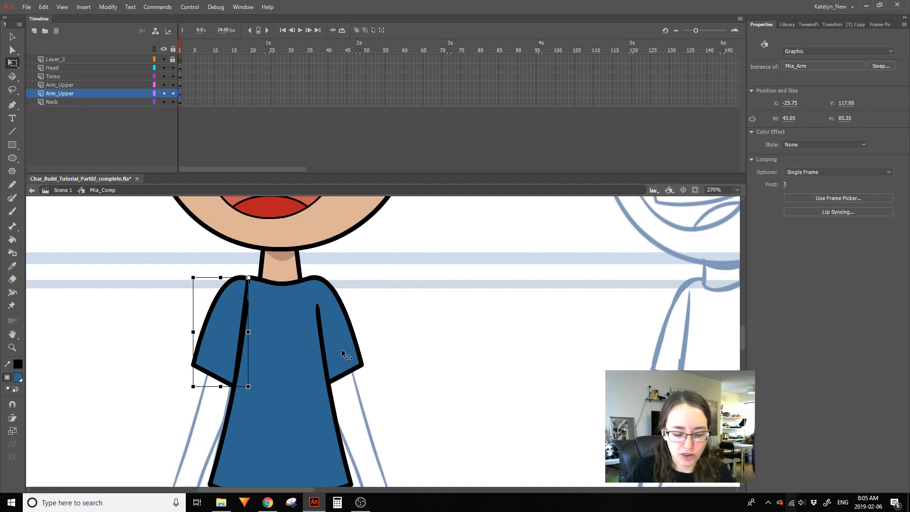
{"action": "key", "text": "Right"}
{"action": "key", "text": "Right"}
{"action": "key", "text": "Right"}
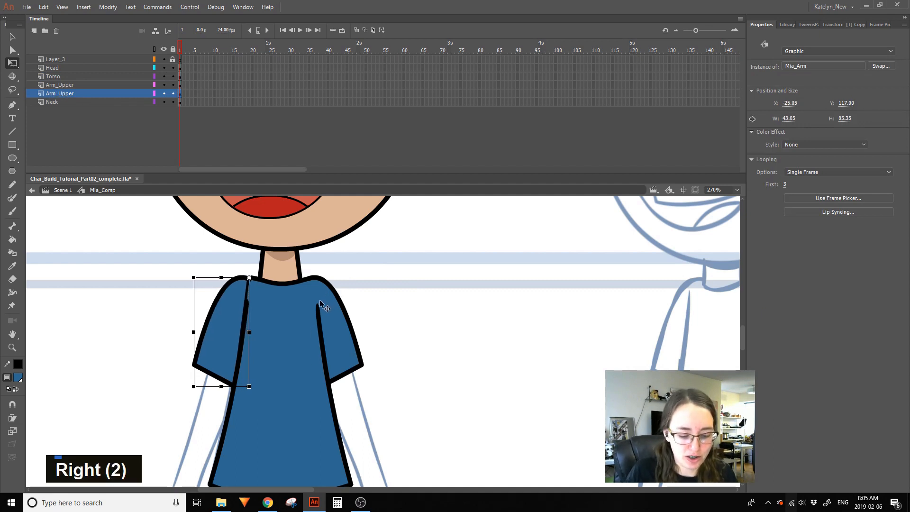
{"action": "double_click", "coordinate": [261, 343]}
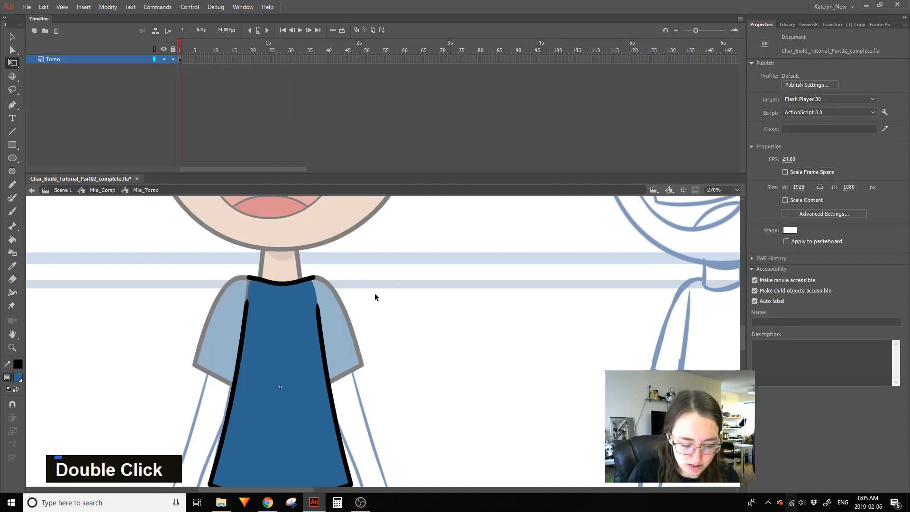
{"action": "key", "text": "z"}
{"action": "left_click_drag", "start_coordinate": [156, 411], "coordinate": [407, 255]}
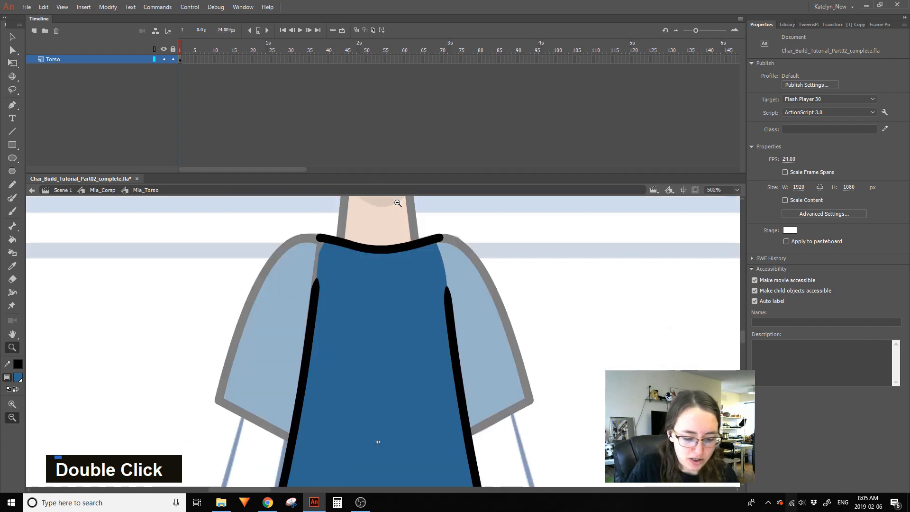
{"action": "double_click", "coordinate": [175, 294]}
{"action": "left_click", "coordinate": [289, 305]}
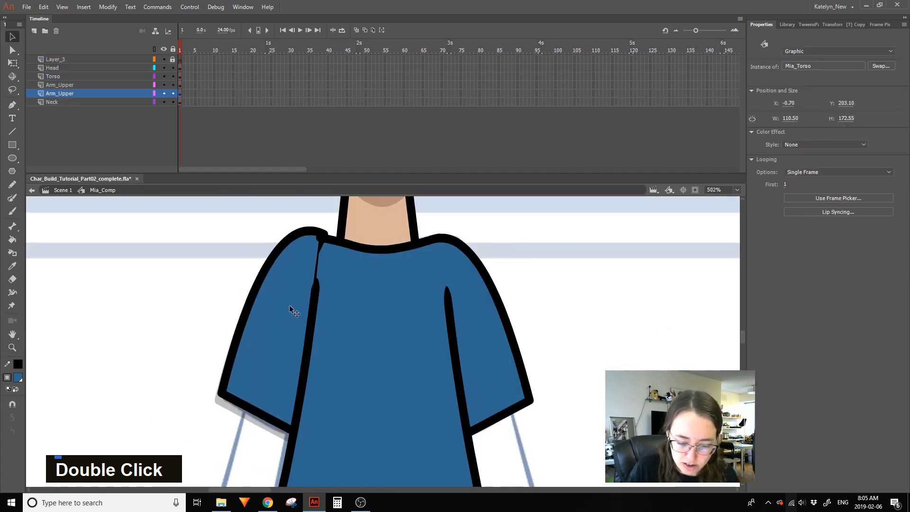
{"action": "left_click_drag", "start_coordinate": [289, 310], "coordinate": [292, 307]}
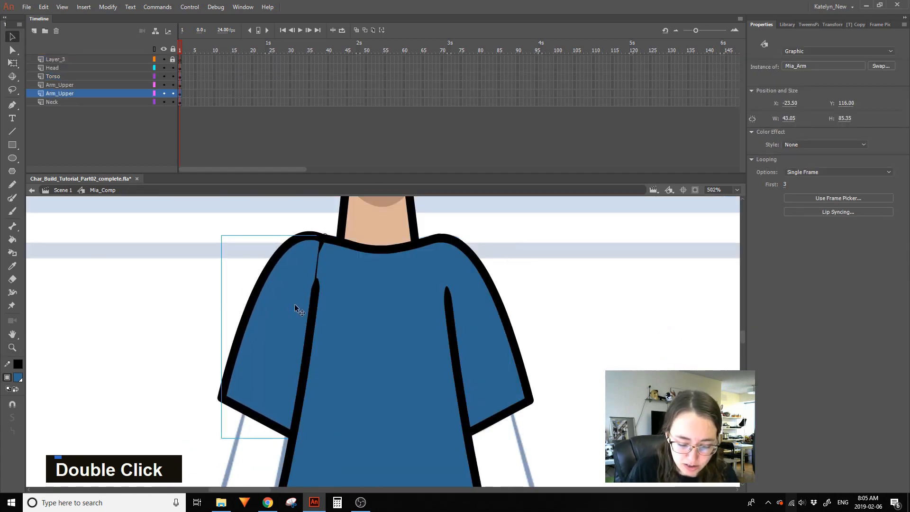
Inside Mia_Torso, extend the neckline's left end outward over the left sleeve's shoulder and curve the fill edge below it
{"action": "double_click", "coordinate": [333, 316]}
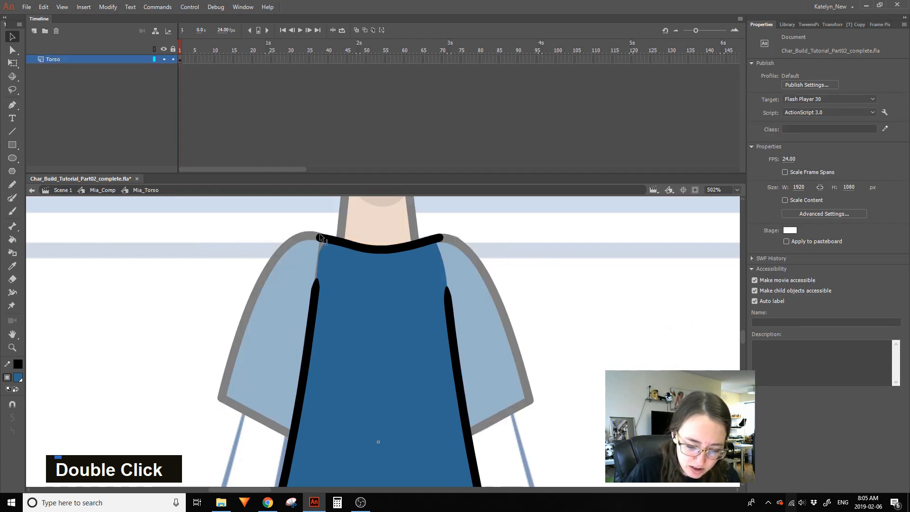
{"action": "left_click", "coordinate": [320, 236]}
{"action": "key", "text": "Delete"}
{"action": "left_click", "coordinate": [311, 236]}
{"action": "key", "text": "Delete"}
{"action": "key", "text": "ctrl+z"}
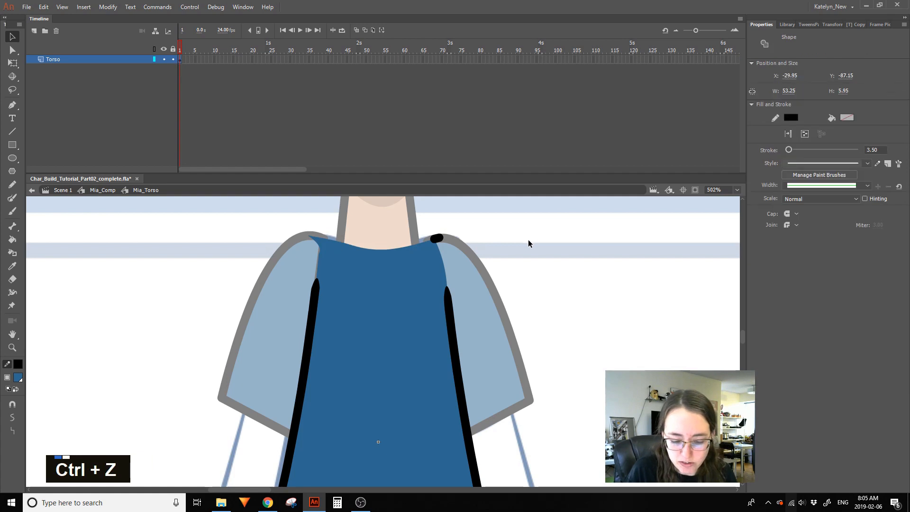
{"action": "key", "text": "ctrl+z"}
{"action": "mouse_move", "coordinate": [318, 249]}
{"action": "left_mouse_down"}
{"action": "mouse_move", "coordinate": [292, 364]}
{"action": "mouse_move", "coordinate": [328, 357]}
{"action": "mouse_move", "coordinate": [309, 256]}
{"action": "mouse_move", "coordinate": [333, 264]}
{"action": "mouse_move", "coordinate": [316, 266]}
{"action": "left_mouse_up"}
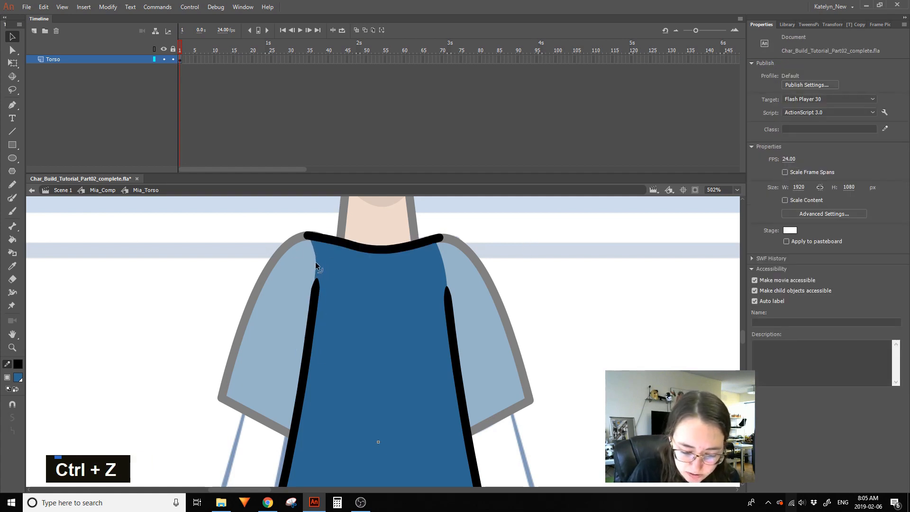
Straighten the torso's left shoulder corner, adjust its fill edge beneath the neckline's end, and return to Mia_Comp
{"action": "left_click", "coordinate": [308, 235]}
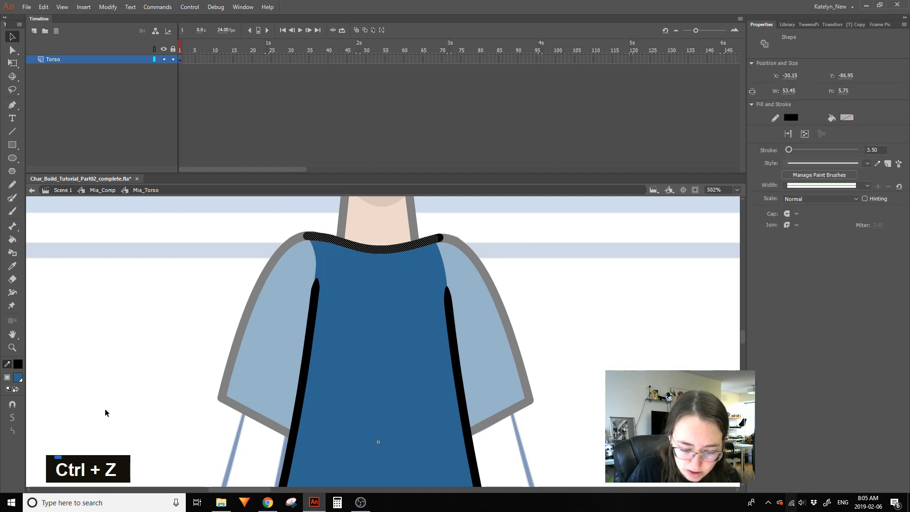
{"action": "left_click_drag", "start_coordinate": [295, 208], "coordinate": [345, 259]}
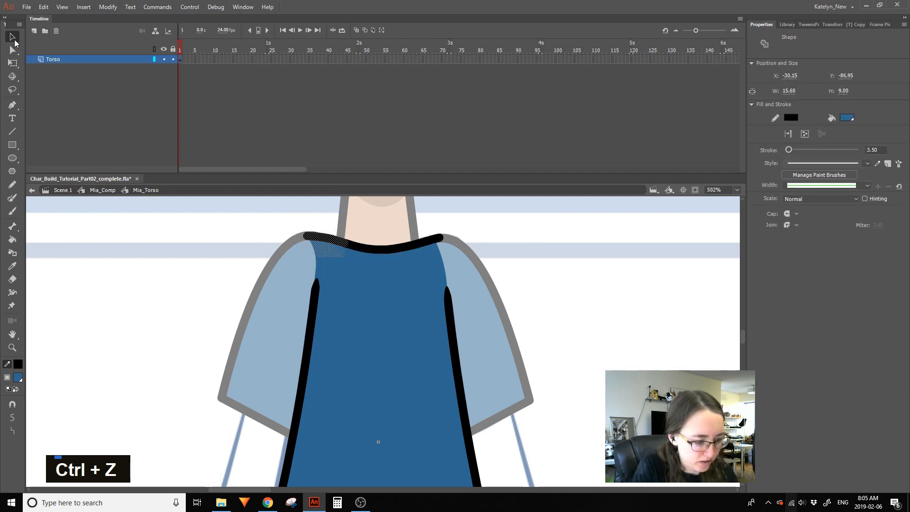
{"action": "double_click", "coordinate": [13, 432]}
{"action": "left_click", "coordinate": [193, 288]}
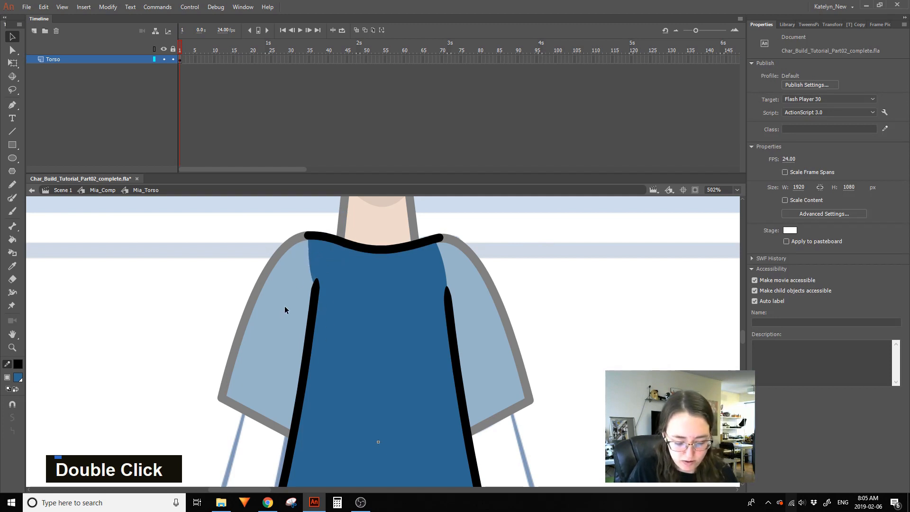
{"action": "double_click", "coordinate": [567, 272]}
{"action": "left_click", "coordinate": [572, 317]}
{"action": "double_click", "coordinate": [316, 247]}
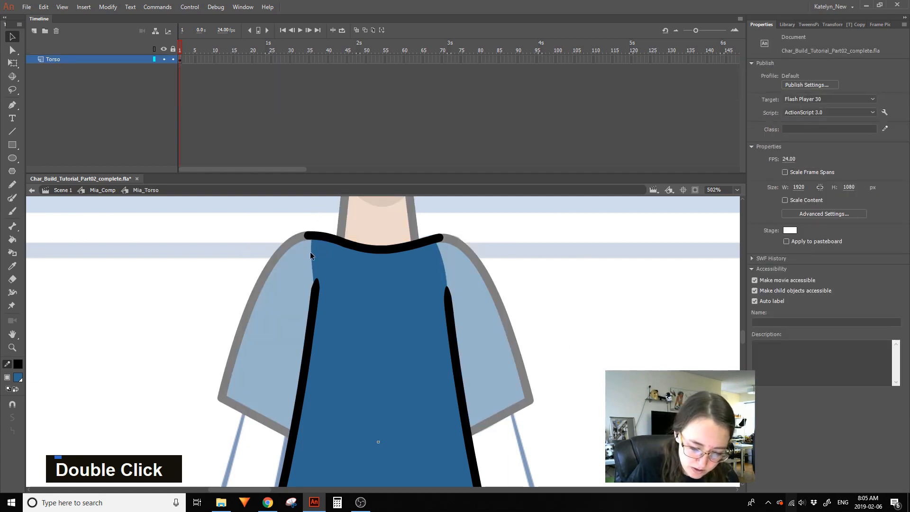
{"action": "double_click", "coordinate": [318, 222]}
{"action": "left_click", "coordinate": [504, 278]}
Nudge the left sleeve instance up to Y 115.80 so its shoulder outline meets the torso's neckline
{"action": "left_click", "coordinate": [331, 249]}
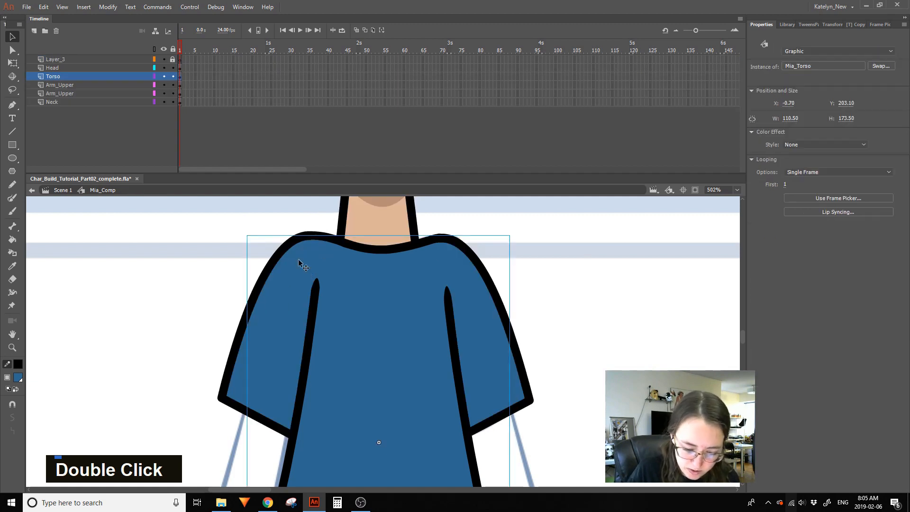
{"action": "left_click", "coordinate": [290, 273]}
{"action": "key", "text": "Up"}
{"action": "left_click", "coordinate": [601, 272]}
Bend the bottom hems of the left and right sleeves into slight downward curves inside their Mia_Arm drawings
{"action": "key", "text": "space"}
{"action": "left_click_drag", "start_coordinate": [544, 390], "coordinate": [528, 266]}
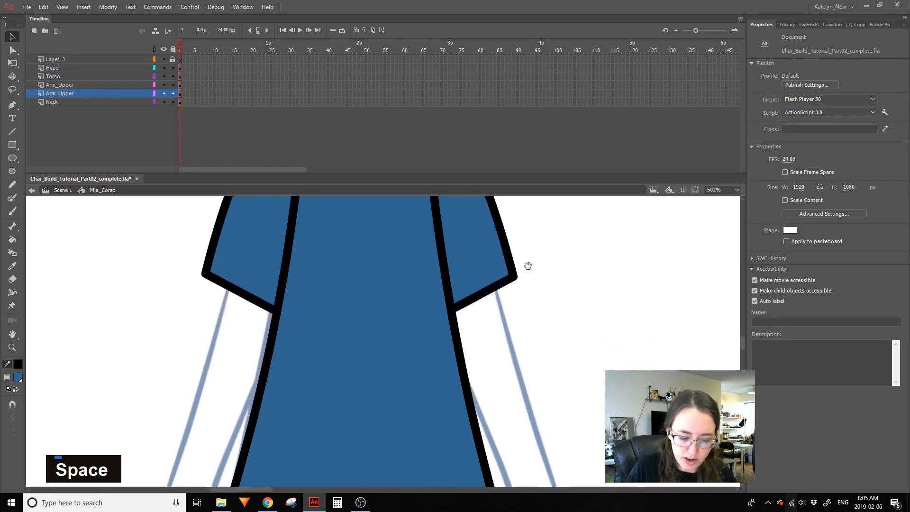
{"action": "double_click", "coordinate": [268, 286]}
{"action": "left_click_drag", "start_coordinate": [246, 297], "coordinate": [253, 307]}
{"action": "double_click", "coordinate": [482, 292]}
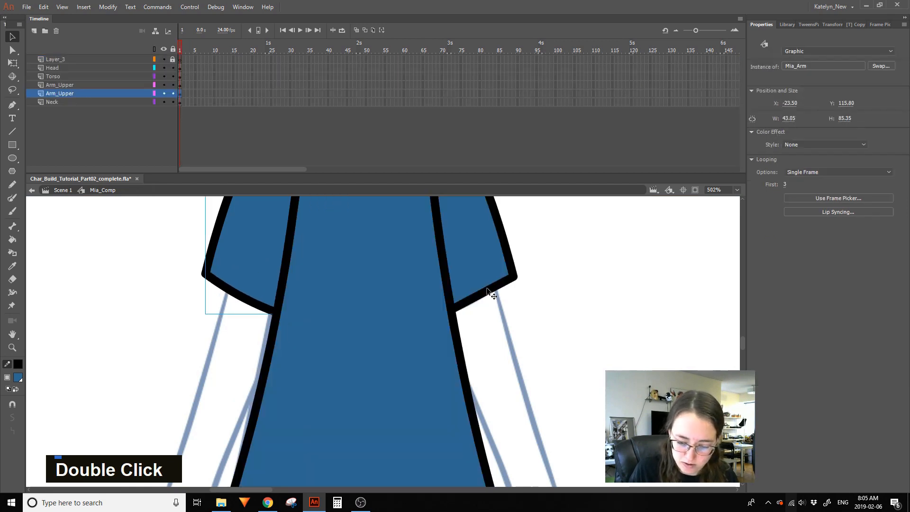
{"action": "double_click", "coordinate": [492, 294]}
{"action": "left_click_drag", "start_coordinate": [482, 295], "coordinate": [478, 302]}
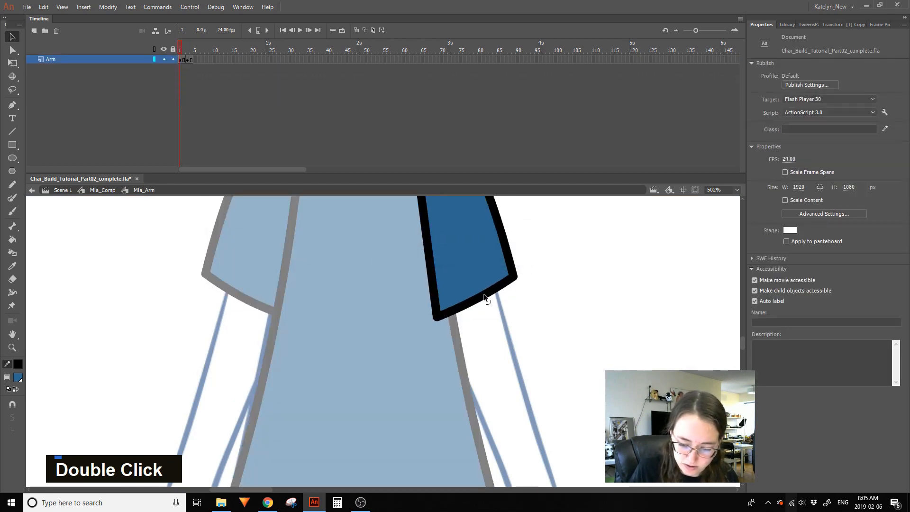
{"action": "double_click", "coordinate": [532, 279]}
Inside Mia_Torso, lengthen the tapered tip group atop the right armhole line to about 11.75 high, and save the file
{"action": "left_click", "coordinate": [12, 349]}
{"action": "left_click", "coordinate": [72, 377]}
{"action": "key", "text": "space"}
{"action": "left_click_drag", "start_coordinate": [555, 378], "coordinate": [295, 378]}
{"action": "left_click", "coordinate": [13, 36]}
{"action": "double_click", "coordinate": [303, 243]}
{"action": "double_click", "coordinate": [314, 226]}
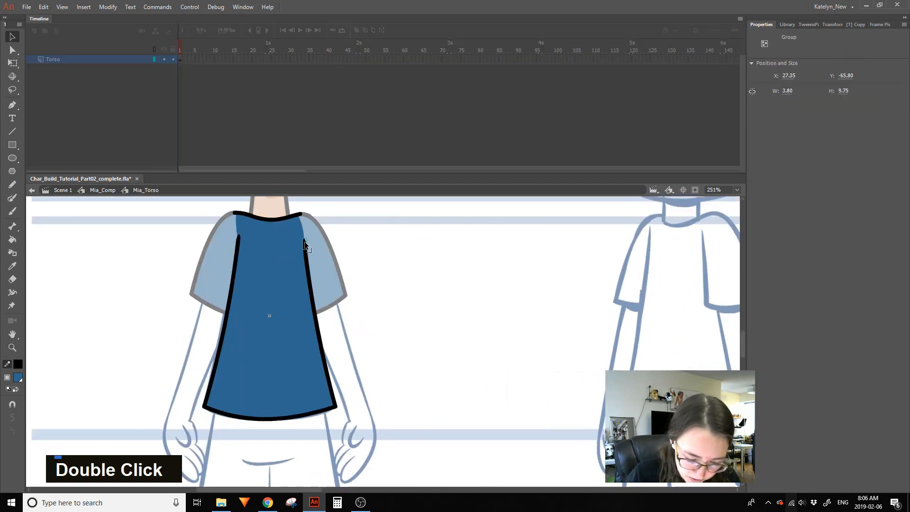
{"action": "double_click", "coordinate": [341, 221]}
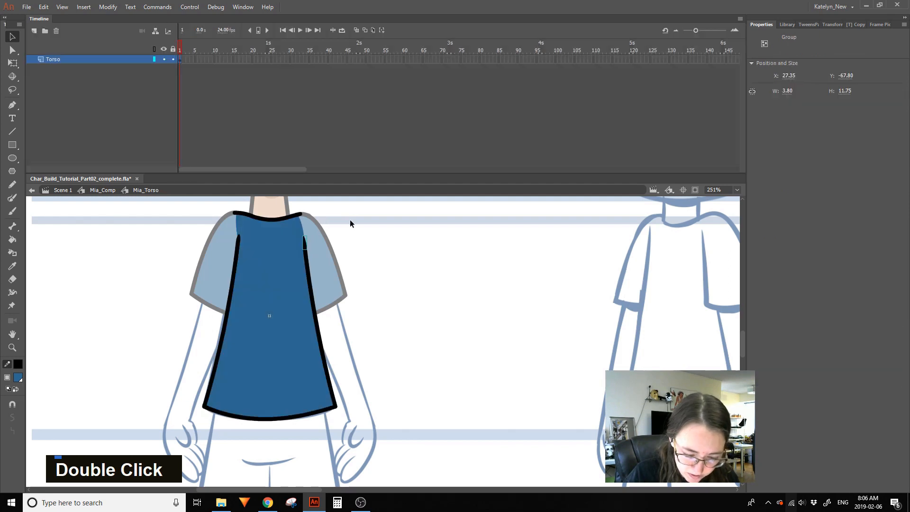
{"action": "double_click", "coordinate": [354, 231]}
{"action": "key", "text": "ctrl+s"}
{"action": "left_click_drag", "start_coordinate": [402, 339], "coordinate": [359, 297]}
{"action": "left_click", "coordinate": [244, 285]}
{"action": "left_click", "coordinate": [290, 296]}
{"action": "left_click", "coordinate": [361, 282]}
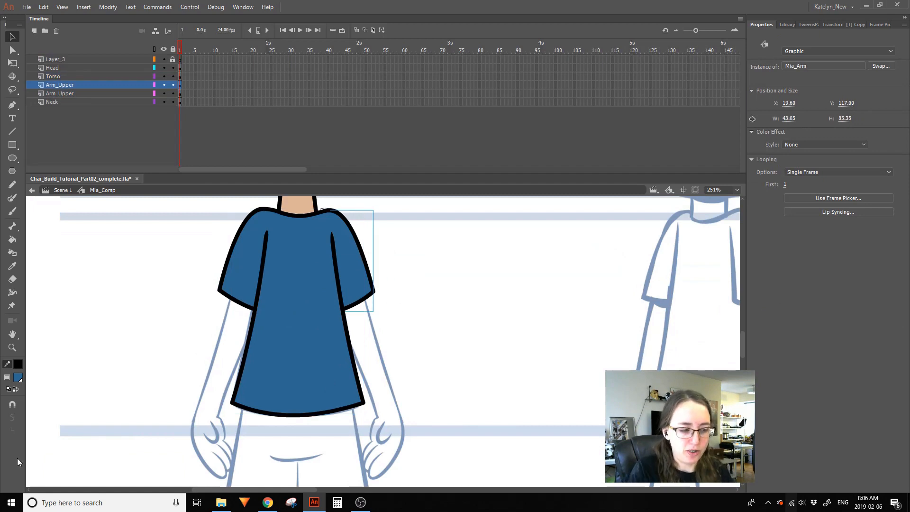
Pull the shirt hem's two bottom corners slightly inward inside Mia_Torso, return to Mia_Comp, and save the file
{"action": "key", "text": "q"}
{"action": "left_click", "coordinate": [70, 281]}
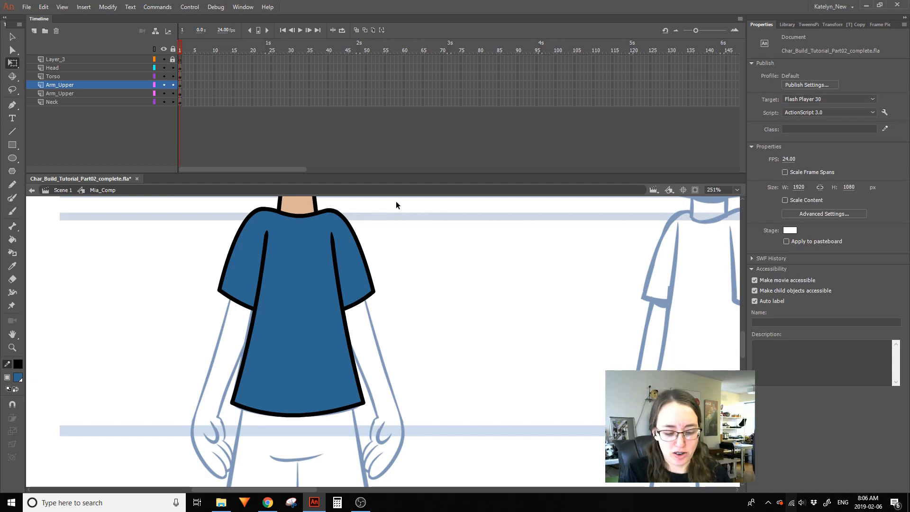
{"action": "double_click", "coordinate": [236, 403]}
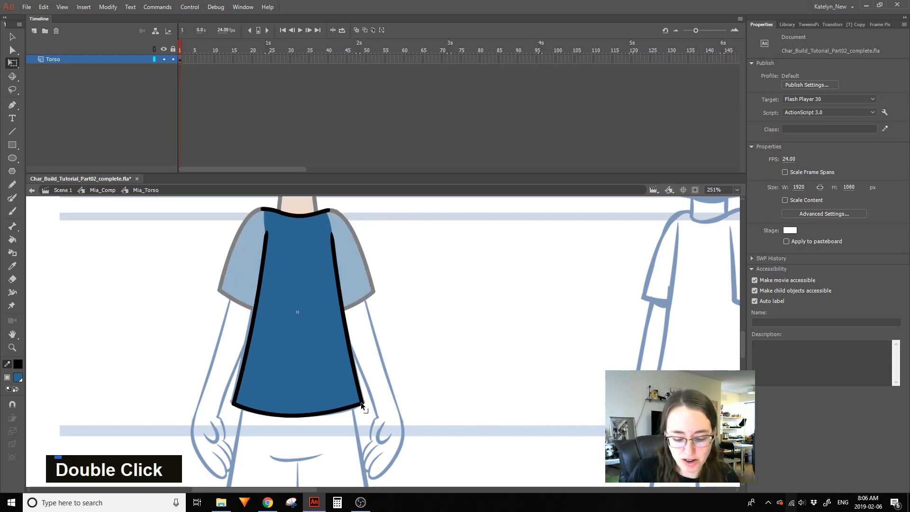
{"action": "double_click", "coordinate": [414, 368]}
{"action": "key", "text": "ctrl+s"}
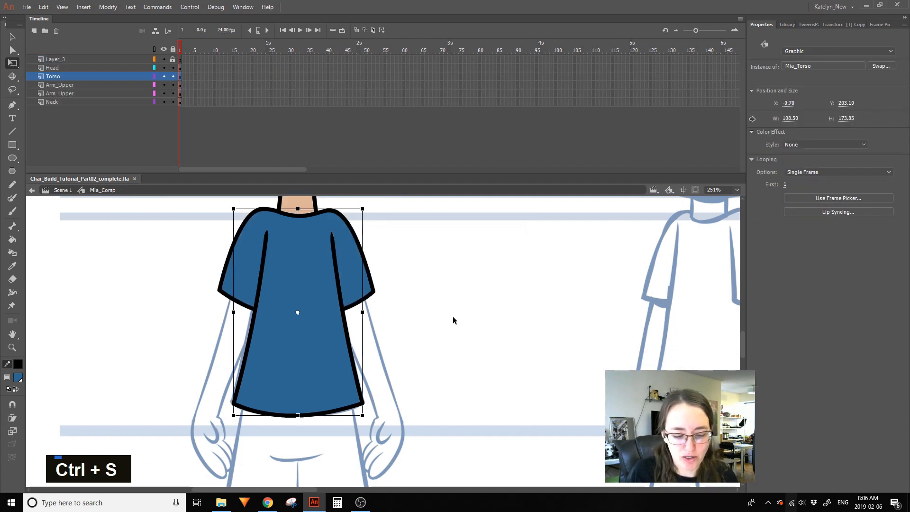
Add a new layer named Arm_Lower between the left sleeve's Arm_Upper layer and the Neck layer
{"action": "left_click", "coordinate": [243, 271]}
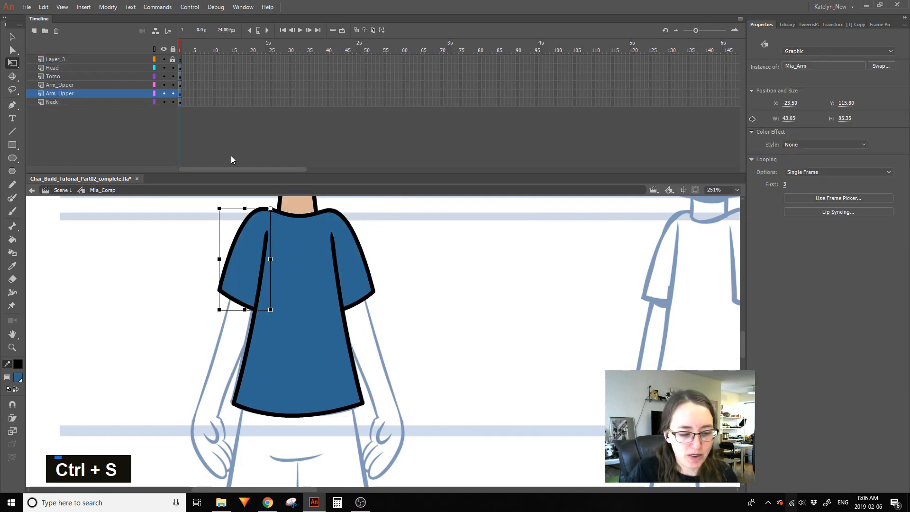
{"action": "left_click", "coordinate": [34, 32]}
{"action": "left_click_drag", "start_coordinate": [94, 94], "coordinate": [96, 102]}
{"action": "key", "text": "Escape"}
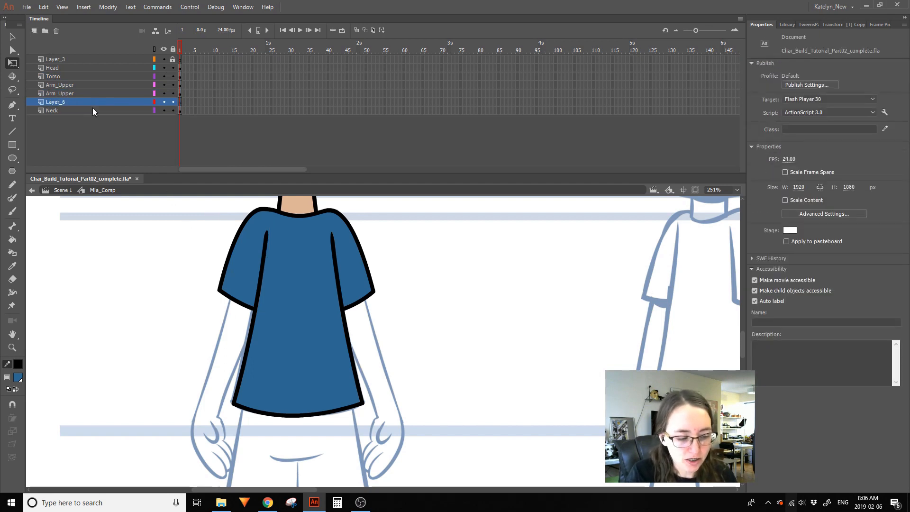
{"action": "double_click", "coordinate": [59, 102]}
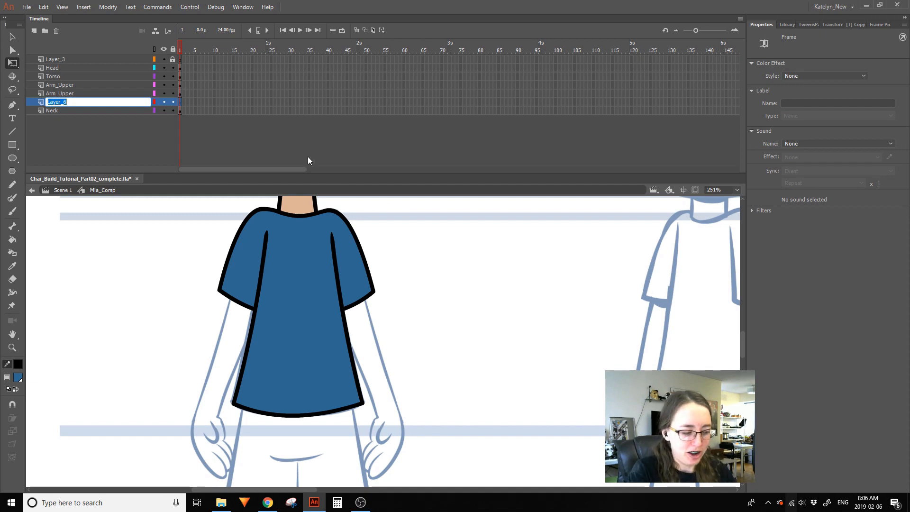
{"action": "type", "text": "Arm"}
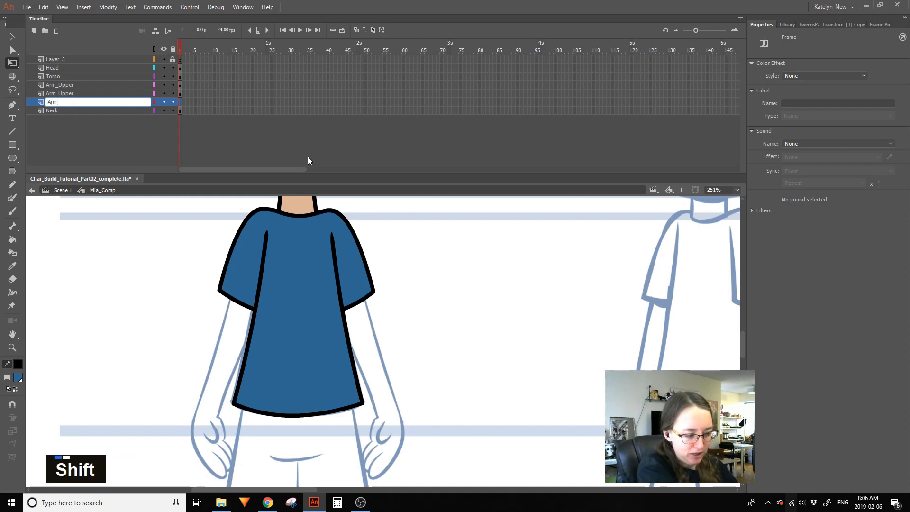
{"action": "type", "text": "_Lower"}
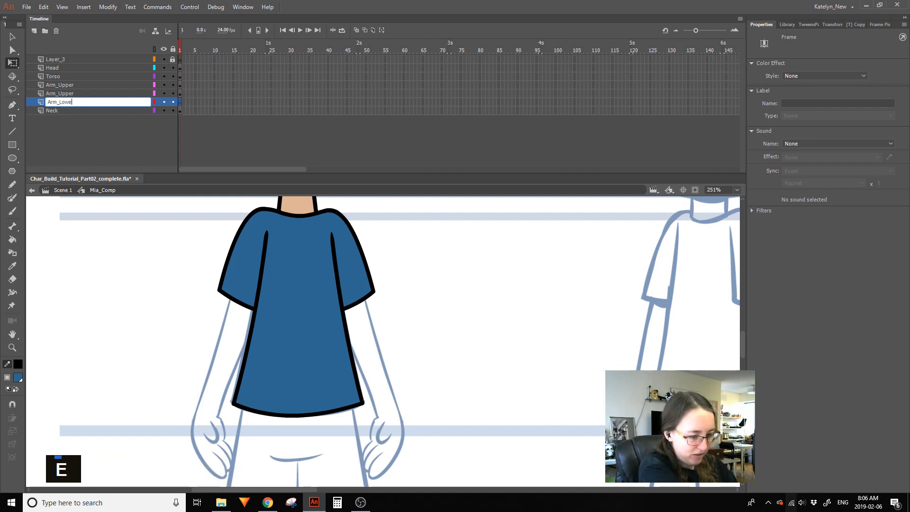
{"action": "key", "text": "Return"}
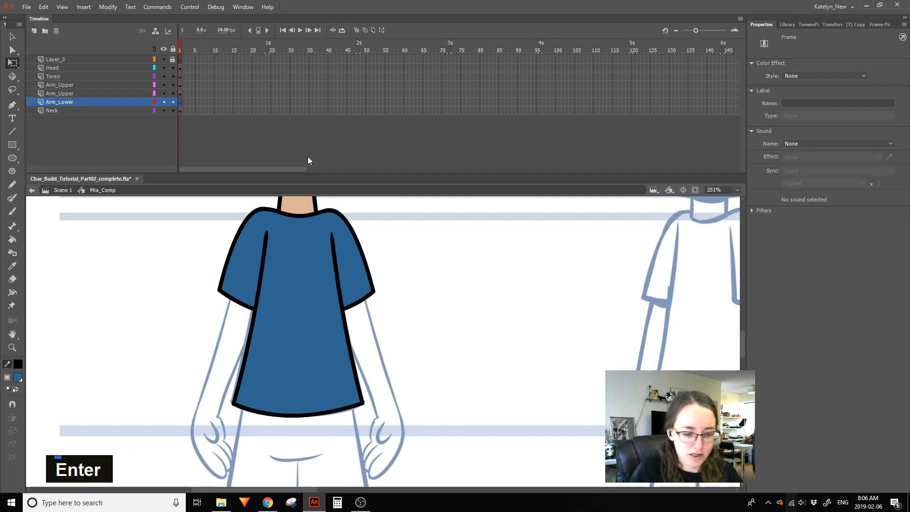
Examine the left sleeve's Mia_Arm drawing on frame 3 against the sketched lower arm beneath it
{"action": "left_click", "coordinate": [249, 286]}
{"action": "left_click", "coordinate": [209, 341]}
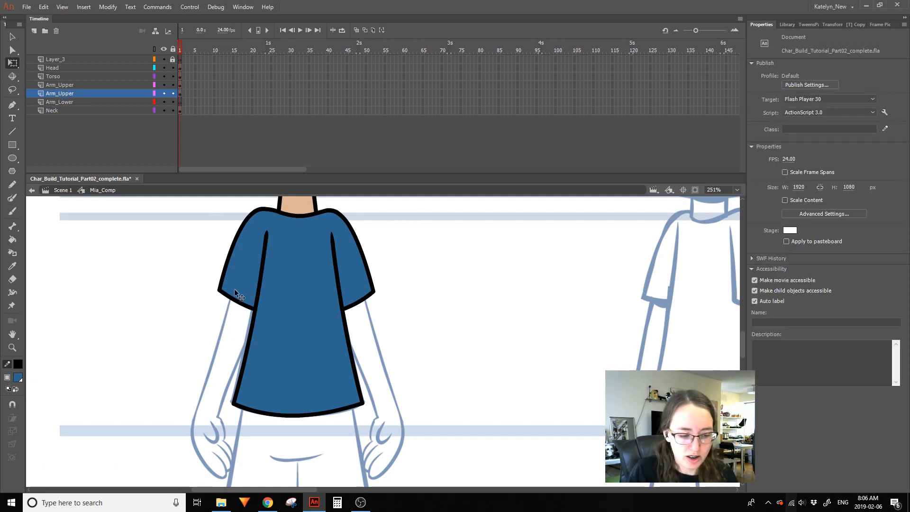
{"action": "left_click", "coordinate": [234, 290]}
{"action": "left_click", "coordinate": [222, 327]}
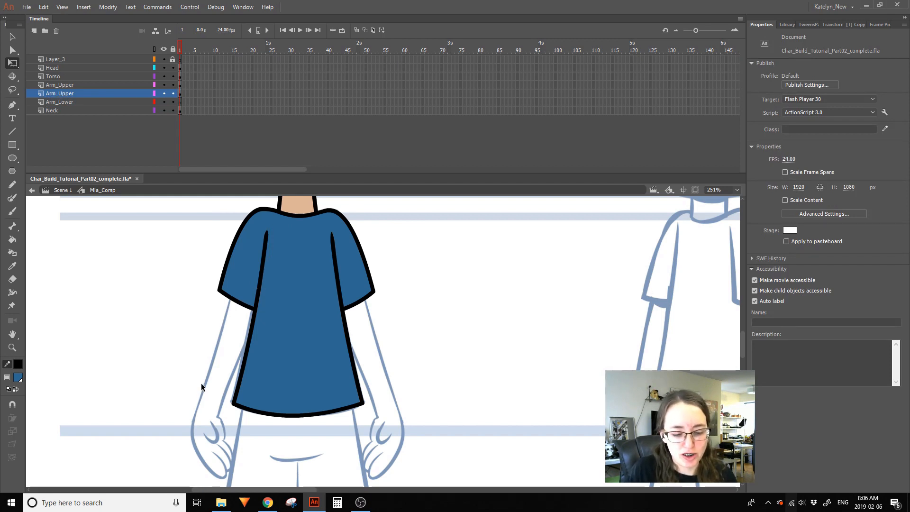
{"action": "left_click", "coordinate": [237, 288]}
{"action": "left_click", "coordinate": [234, 305]}
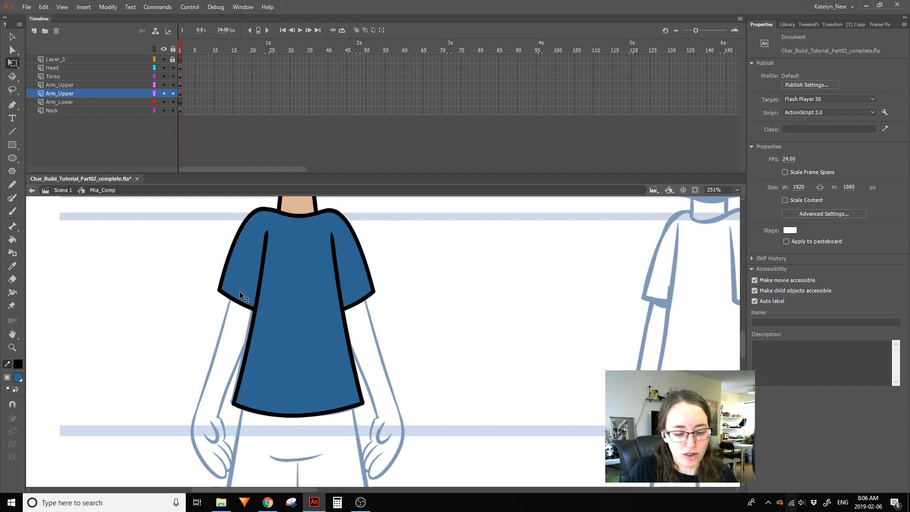
{"action": "double_click", "coordinate": [237, 287]}
{"action": "left_click", "coordinate": [234, 283]}
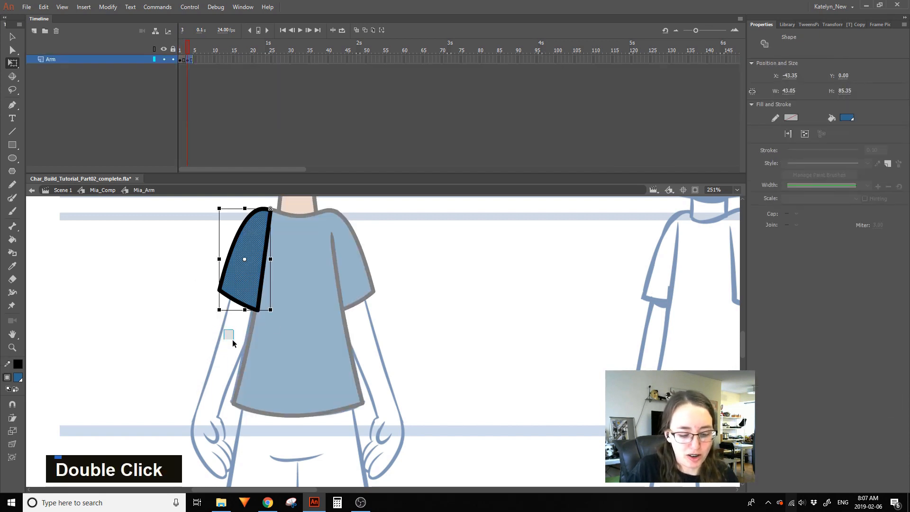
{"action": "left_click_drag", "start_coordinate": [234, 337], "coordinate": [233, 337]}
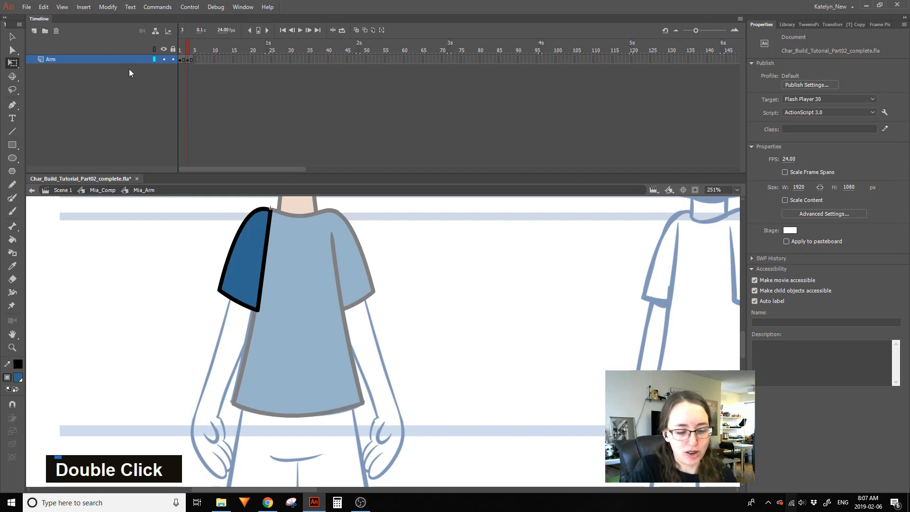
{"action": "double_click", "coordinate": [144, 254]}
{"action": "left_click", "coordinate": [405, 232]}
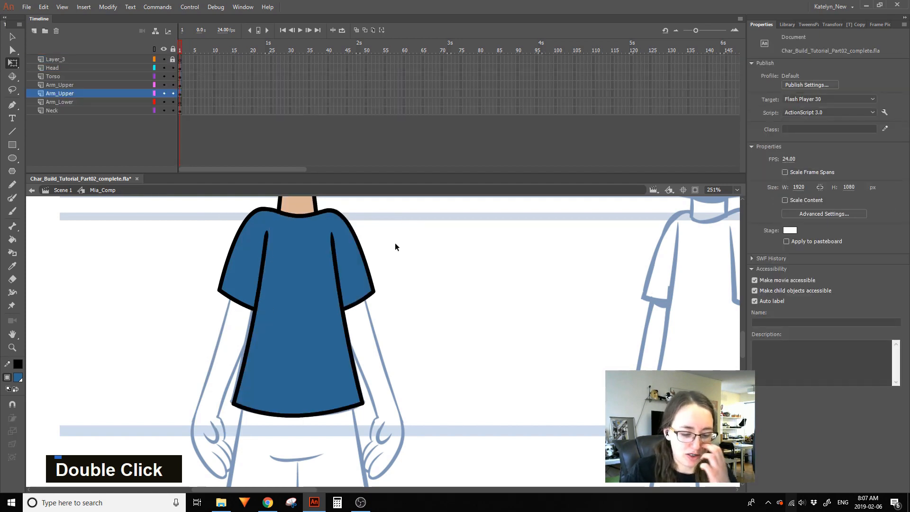
Make the empty Arm_Lower layer the active layer with nothing selected on the stage
{"action": "left_click", "coordinate": [89, 110]}
{"action": "left_click", "coordinate": [87, 102]}
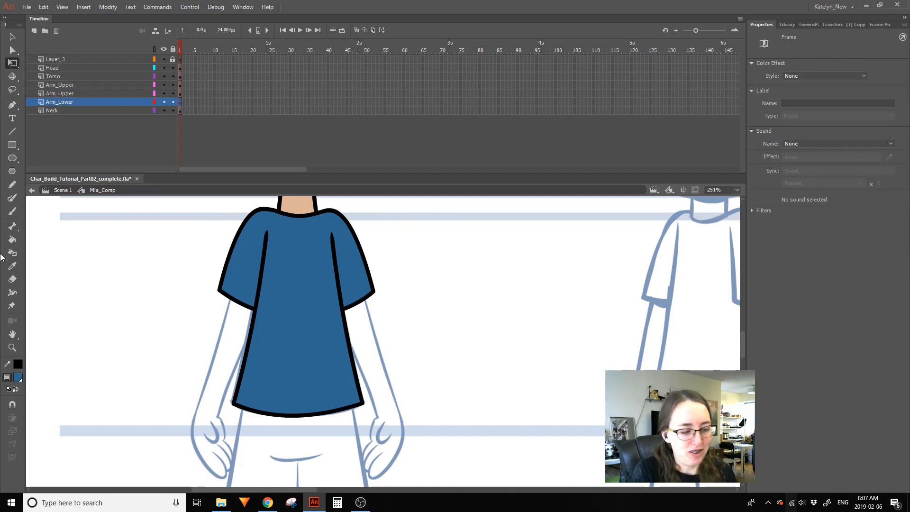
{"action": "left_click", "coordinate": [139, 300]}
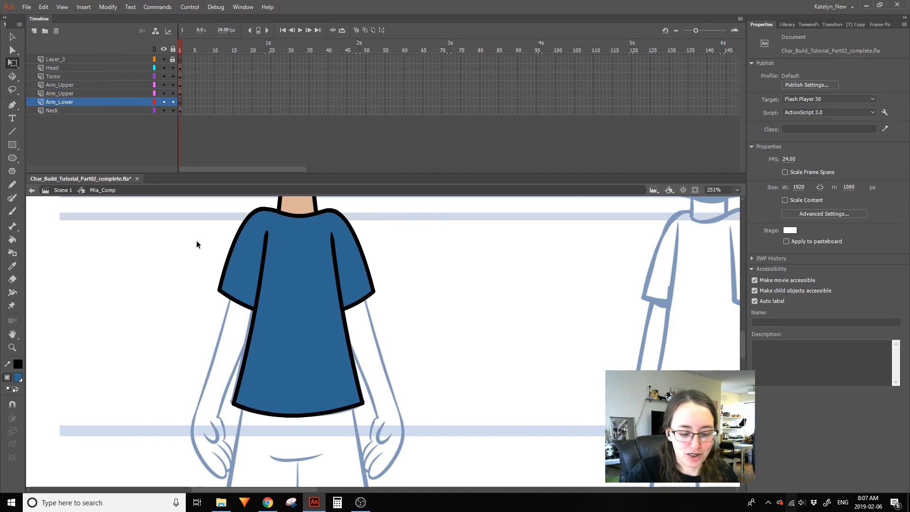
Paint blue test strokes with the size 13 Brush beside the torso on Arm_Lower, and undo them
{"action": "left_click", "coordinate": [12, 132]}
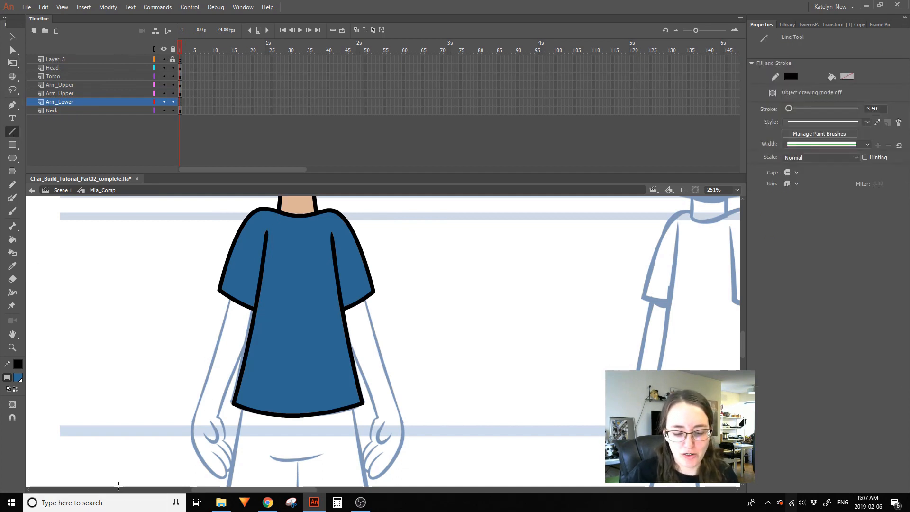
{"action": "key", "text": "b"}
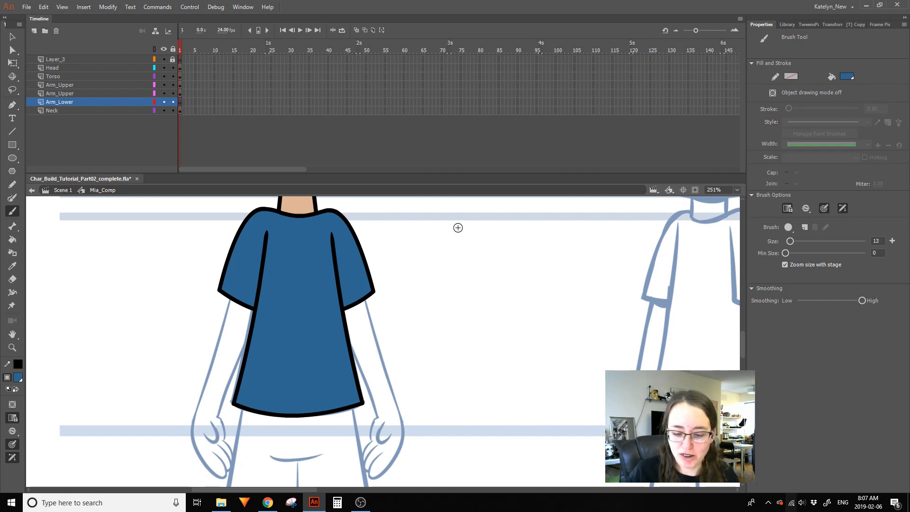
{"action": "mouse_move", "coordinate": [439, 264]}
{"action": "left_mouse_down"}
{"action": "mouse_move", "coordinate": [454, 237]}
{"action": "mouse_move", "coordinate": [469, 259]}
{"action": "mouse_move", "coordinate": [470, 248]}
{"action": "mouse_move", "coordinate": [433, 278]}
{"action": "mouse_move", "coordinate": [479, 298]}
{"action": "mouse_move", "coordinate": [493, 283]}
{"action": "left_mouse_up"}
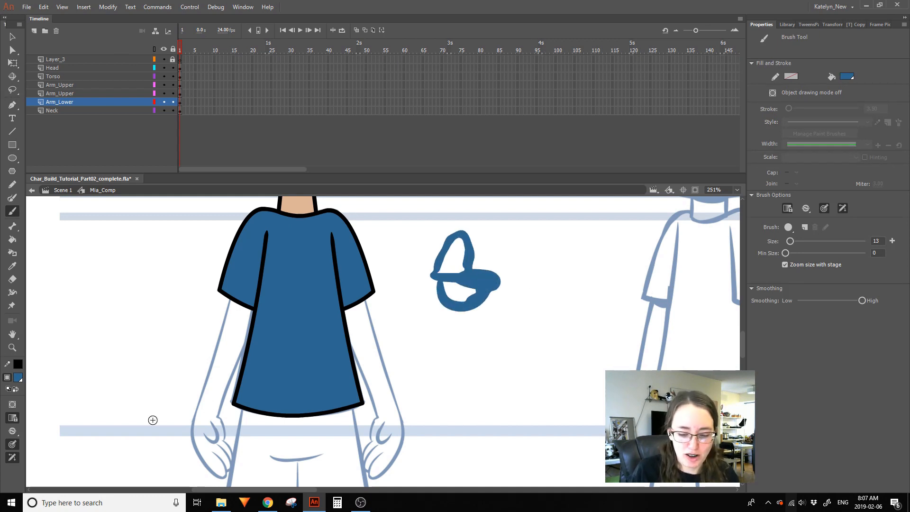
{"action": "mouse_move", "coordinate": [486, 274]}
{"action": "left_mouse_down"}
{"action": "mouse_move", "coordinate": [508, 295]}
{"action": "mouse_move", "coordinate": [495, 306]}
{"action": "mouse_move", "coordinate": [507, 309]}
{"action": "left_mouse_up"}
{"action": "key", "text": "ctrl+z"}
{"action": "key", "text": "ctrl+z"}
{"action": "key", "text": "ctrl+z"}
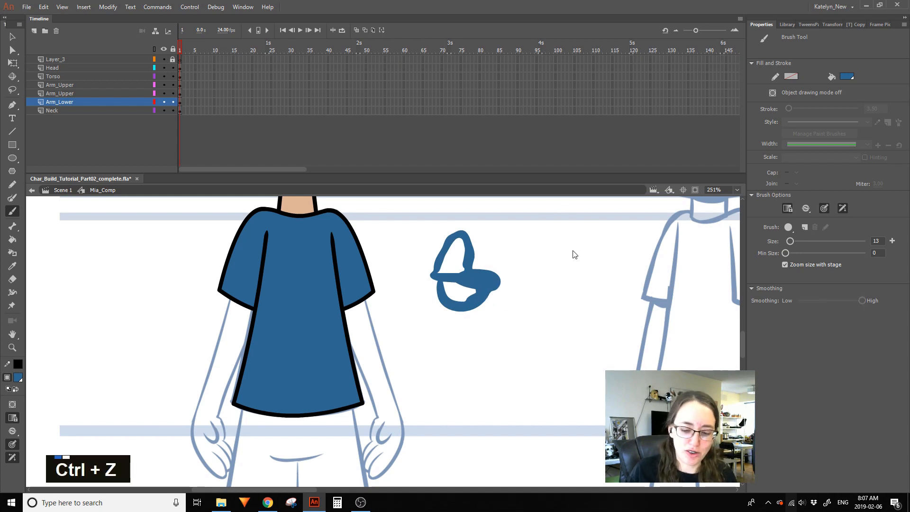
Lock every layer except Arm_Lower and draw the lower arm's outer edge as a straight black line from sleeve to wrist
{"action": "left_click", "coordinate": [12, 132]}
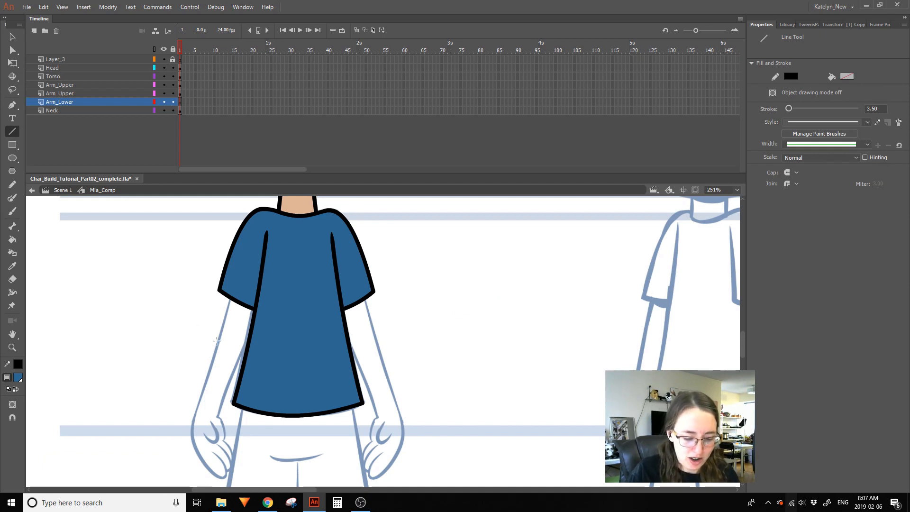
{"action": "left_click_drag", "start_coordinate": [232, 290], "coordinate": [199, 391]}
{"action": "key", "text": "ctrl+z"}
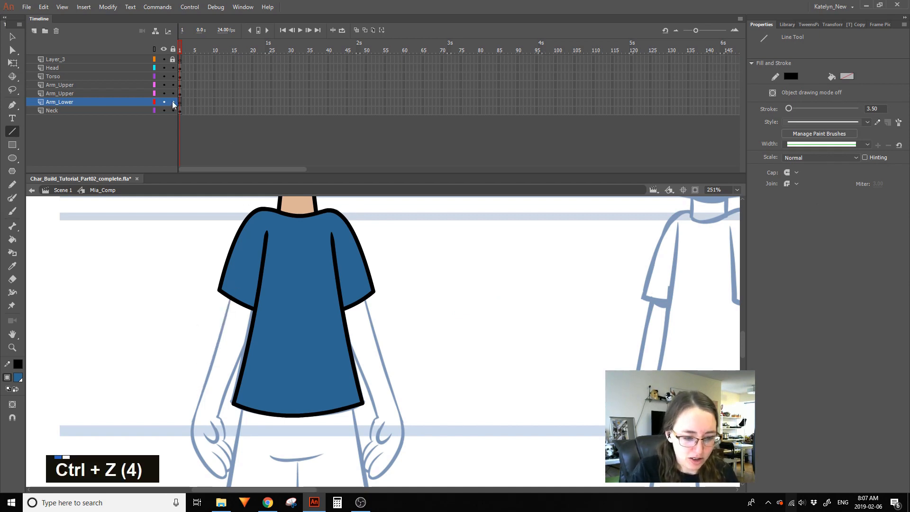
{"action": "left_click", "coordinate": [173, 102], "text": "alt"}
{"action": "left_click_drag", "start_coordinate": [233, 286], "coordinate": [192, 420]}
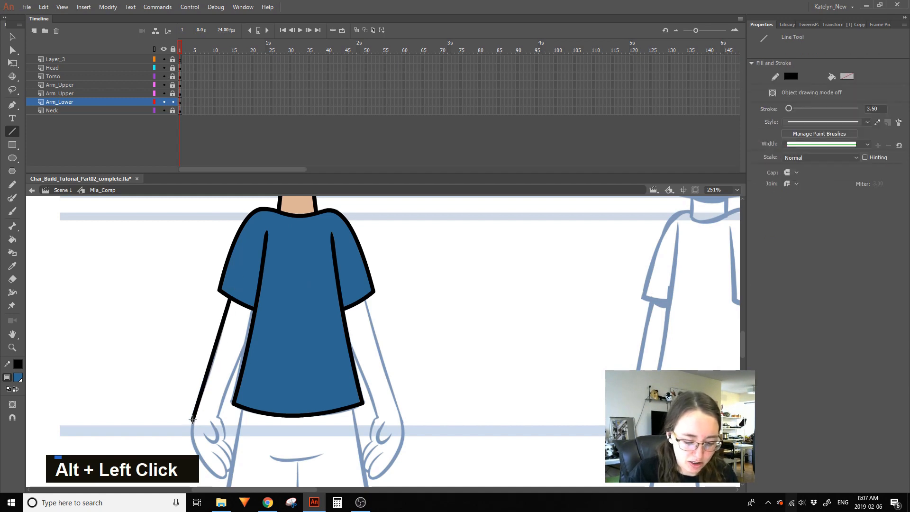
Show the Head, Torso and both Arm_Upper layers as outlines, and draw the lower arm's inner edge and slanted top line
{"action": "left_click_drag", "start_coordinate": [158, 94], "coordinate": [158, 65]}
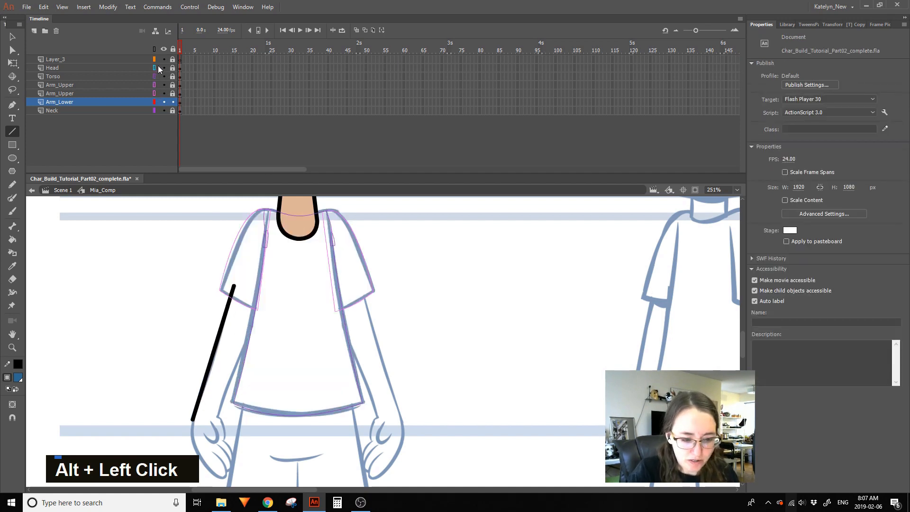
{"action": "mouse_move", "coordinate": [267, 314]}
{"action": "left_mouse_down"}
{"action": "mouse_move", "coordinate": [215, 421]}
{"action": "mouse_move", "coordinate": [264, 300]}
{"action": "mouse_move", "coordinate": [287, 318]}
{"action": "left_mouse_up"}
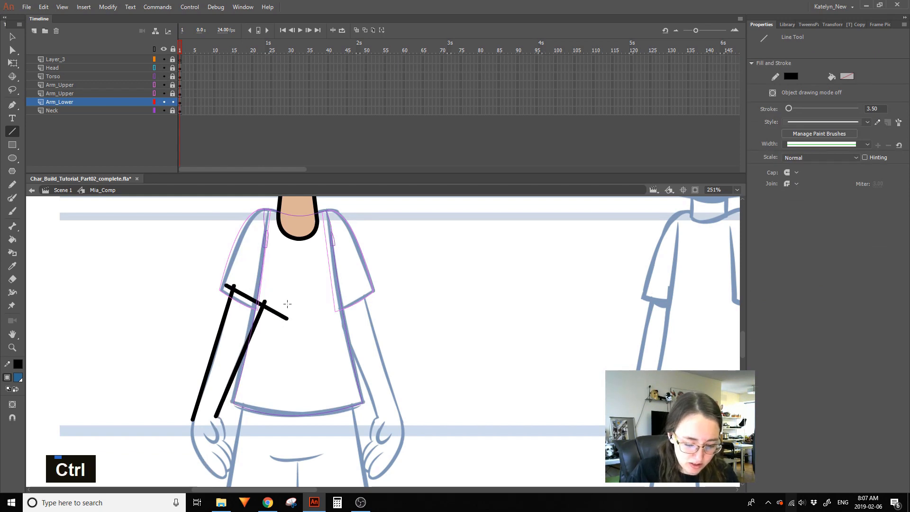
Delete the line ends that overhang the two top corners of the lower arm
{"action": "left_click", "coordinate": [18, 37]}
{"action": "key", "text": "Delete"}
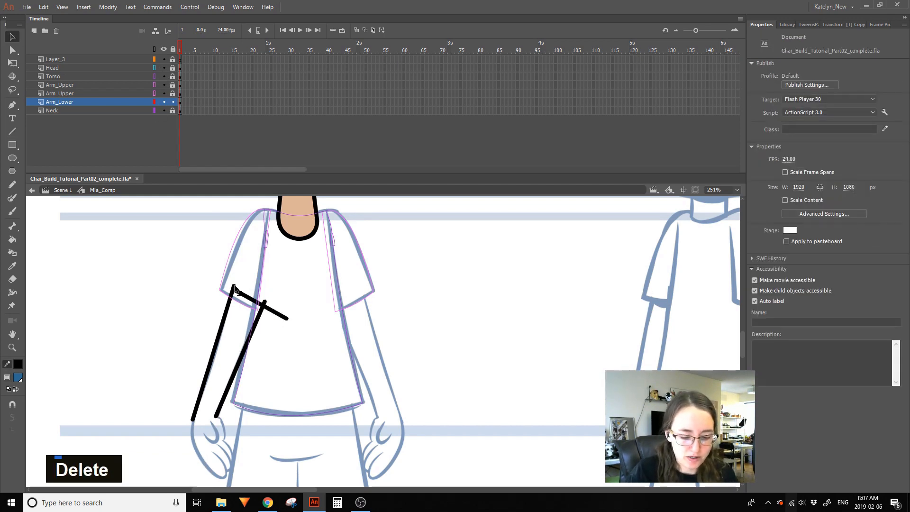
{"action": "key", "text": "Delete"}
{"action": "key", "text": "Delete"}
{"action": "key", "text": "Delete"}
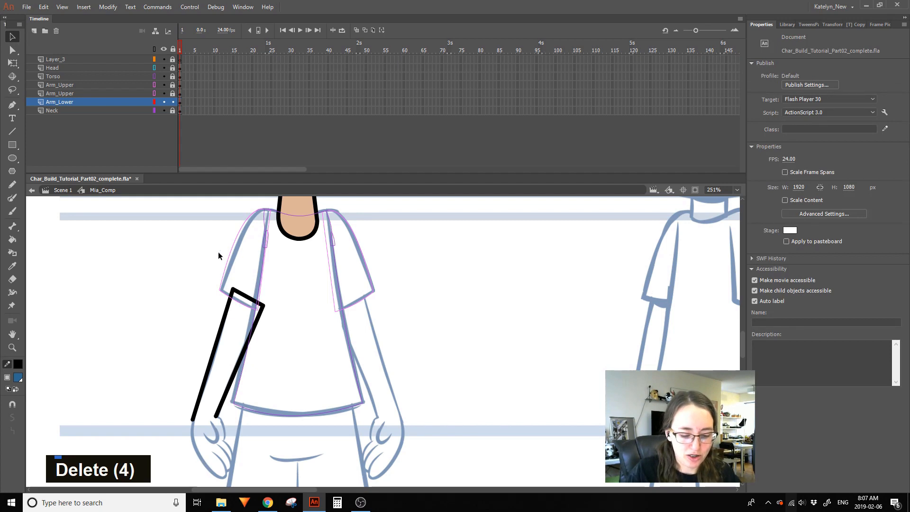
Bend the lower arm's straight top line into a rounded cap inside the sleeve
{"action": "left_click", "coordinate": [226, 310]}
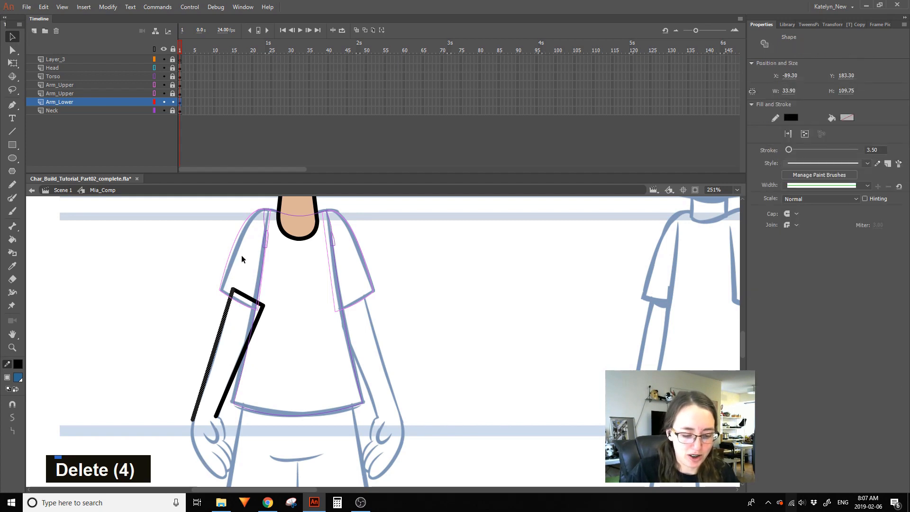
{"action": "left_click", "coordinate": [287, 256]}
{"action": "left_click_drag", "start_coordinate": [263, 306], "coordinate": [232, 296]}
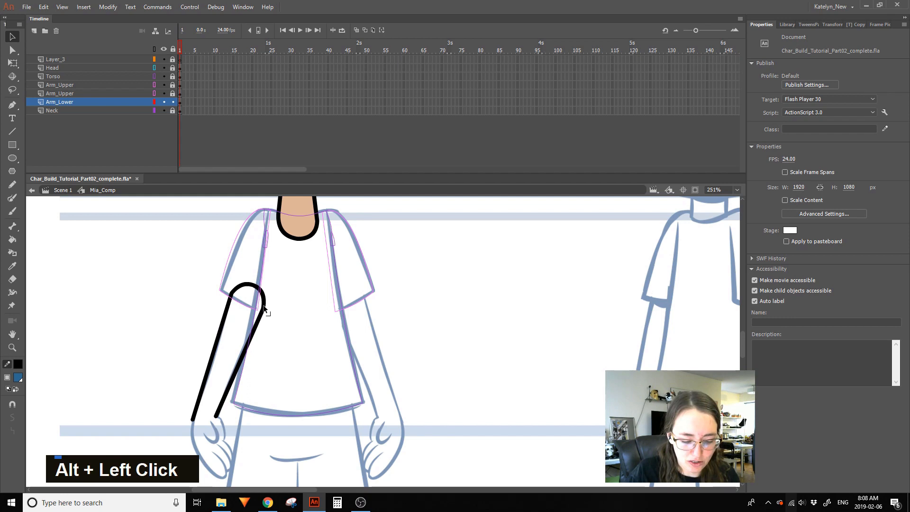
Straighten the segment on the outer side of the rounded cap and bend it into a curve that meets the outer edge
{"action": "left_click", "coordinate": [231, 294]}
{"action": "double_click", "coordinate": [15, 432]}
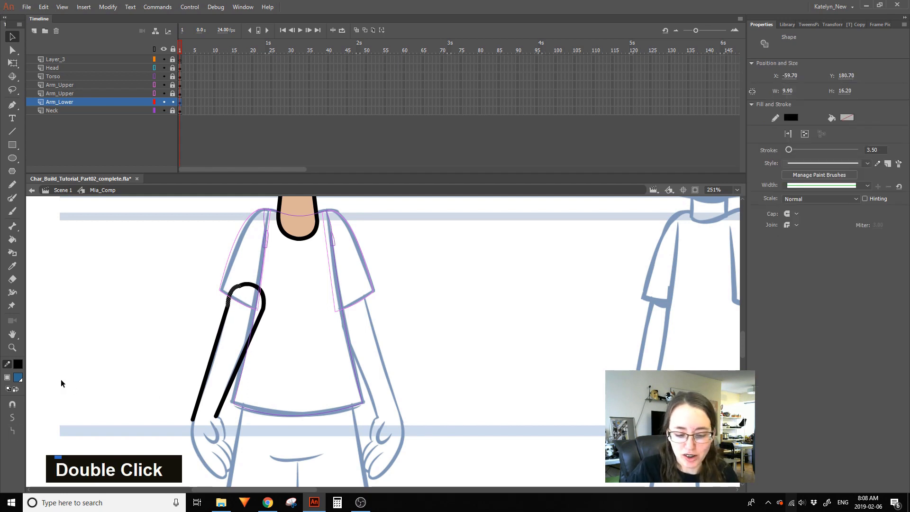
{"action": "left_click", "coordinate": [61, 381]}
{"action": "left_click_drag", "start_coordinate": [231, 293], "coordinate": [233, 296]}
{"action": "left_click", "coordinate": [233, 296]}
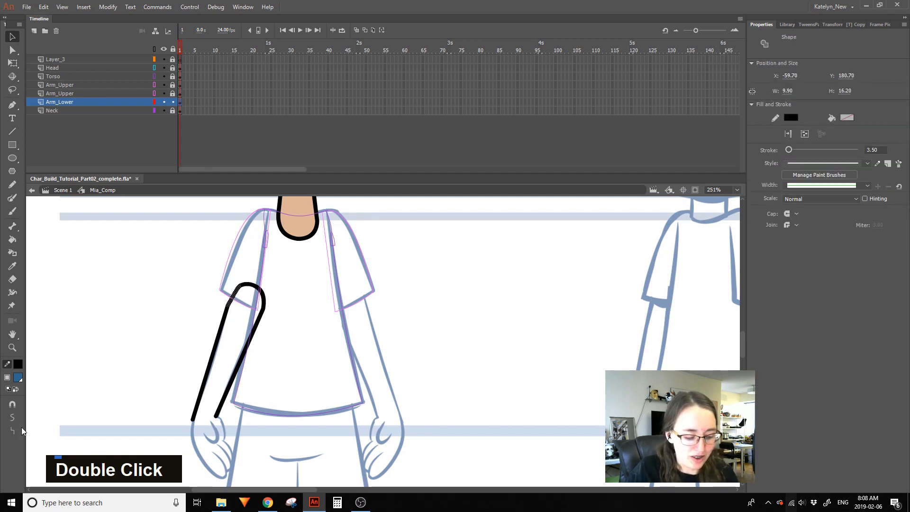
{"action": "left_click", "coordinate": [164, 334]}
{"action": "left_click_drag", "start_coordinate": [229, 303], "coordinate": [227, 296]}
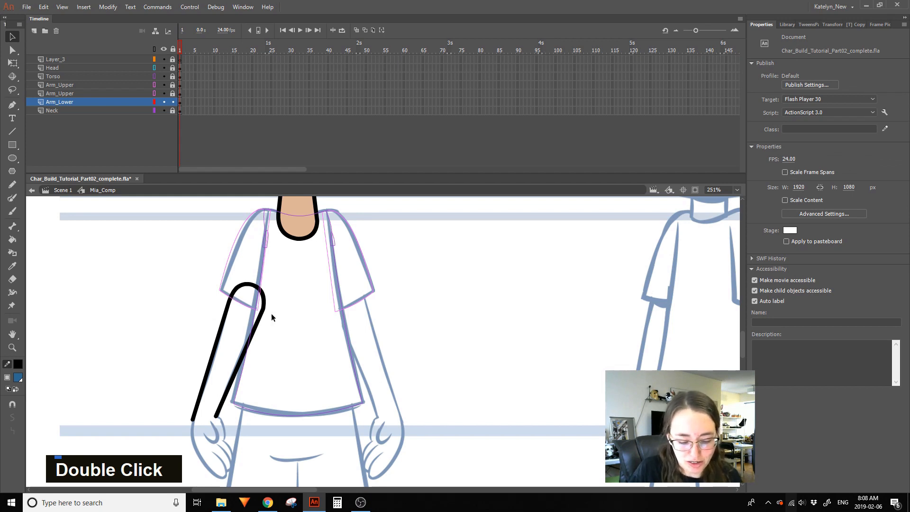
Smooth the curve on the inner side of the cap, and undo the stray bend made in the inner edge
{"action": "left_click", "coordinate": [265, 302]}
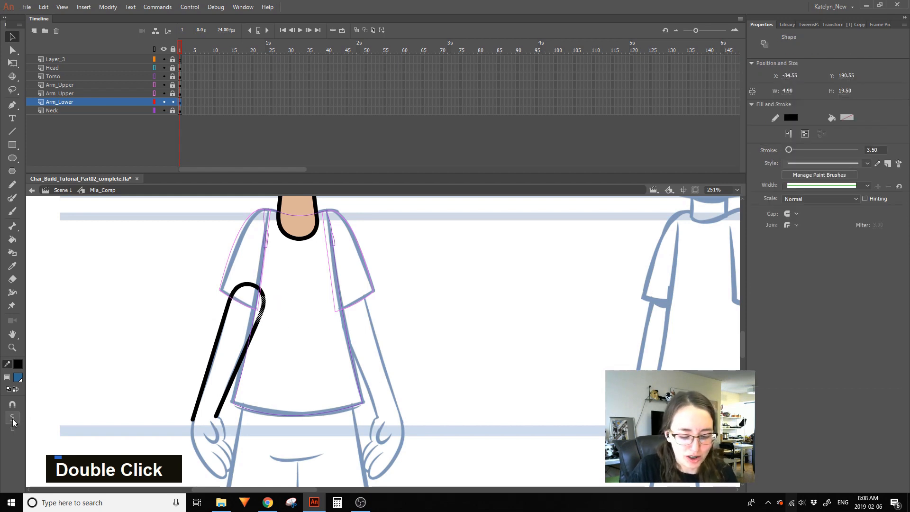
{"action": "left_click", "coordinate": [286, 309]}
{"action": "key", "text": "space"}
{"action": "left_click_drag", "start_coordinate": [272, 345], "coordinate": [302, 273]}
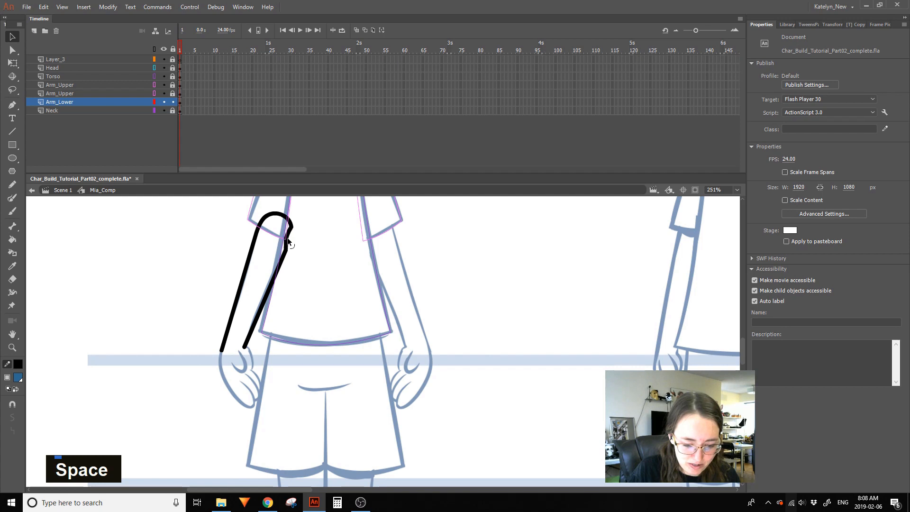
{"action": "key", "text": "ctrl+z"}
Draw a slanted straight line across the wrist to close the lower arm, and select its overhanging ends
{"action": "key", "text": "space"}
{"action": "left_click_drag", "start_coordinate": [211, 395], "coordinate": [168, 404]}
{"action": "double_click", "coordinate": [12, 131]}
{"action": "left_click_drag", "start_coordinate": [164, 361], "coordinate": [227, 348]}
{"action": "left_click", "coordinate": [216, 351], "text": "ctrl+shift"}
{"action": "left_click", "coordinate": [176, 361], "text": "ctrl+shift"}
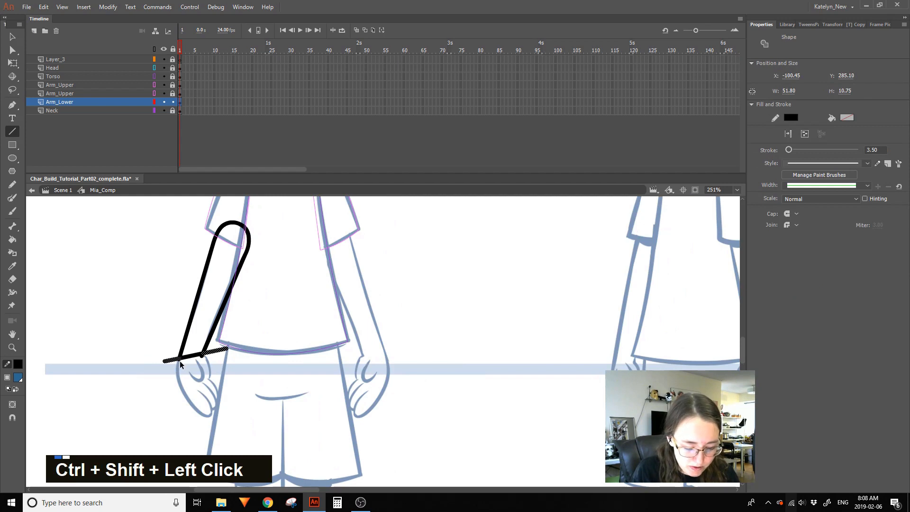
Delete the overhanging ends of the wrist line on both sides of the lower arm outline
{"action": "key", "text": "ctrl+z"}
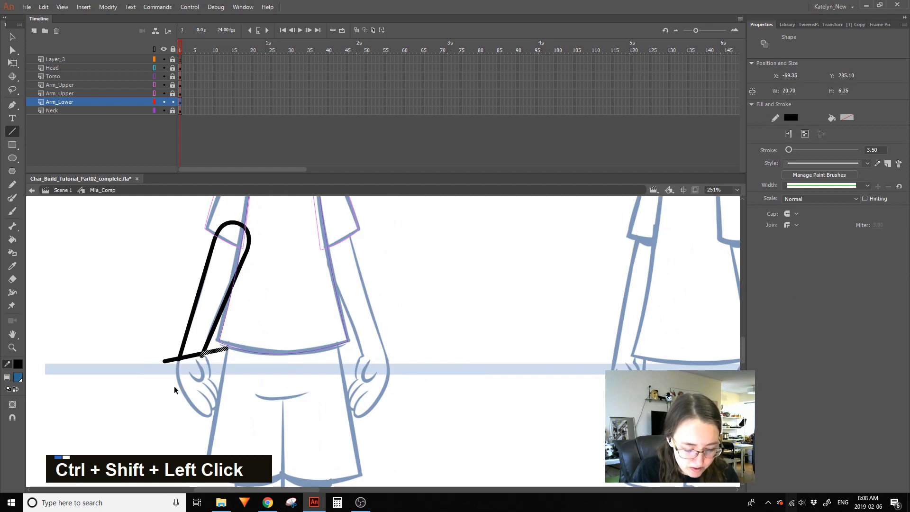
{"action": "left_click", "coordinate": [177, 362], "text": "ctrl+shift"}
{"action": "key", "text": "v"}
{"action": "key", "text": "Delete"}
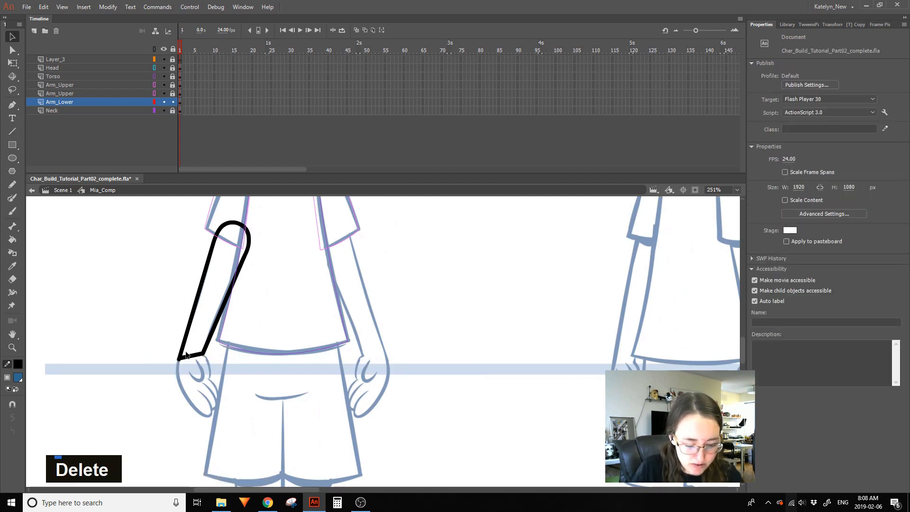
{"action": "left_click", "coordinate": [176, 369]}
{"action": "key", "text": "Delete"}
Reshape the straight wrist line of the lower arm into a rounded end that overlaps the hand
{"action": "left_click_drag", "start_coordinate": [191, 356], "coordinate": [192, 362]}
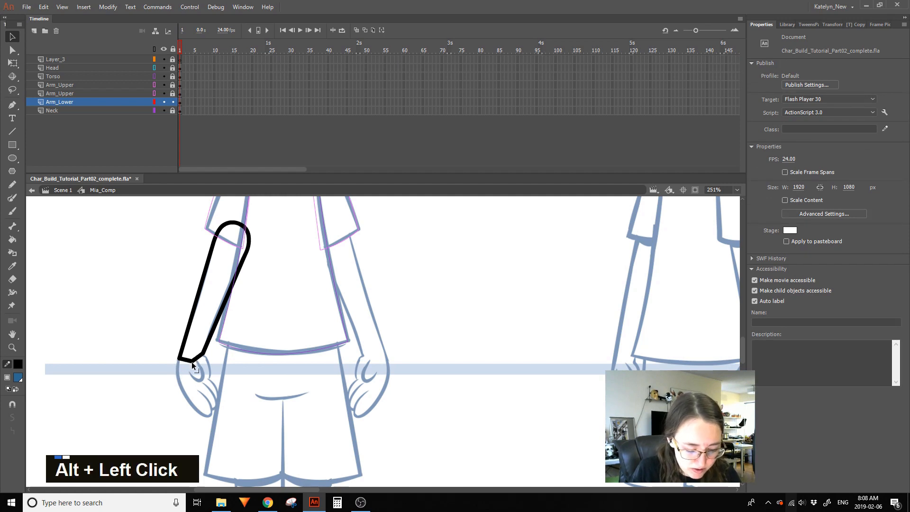
{"action": "left_click_drag", "start_coordinate": [190, 363], "coordinate": [182, 350]}
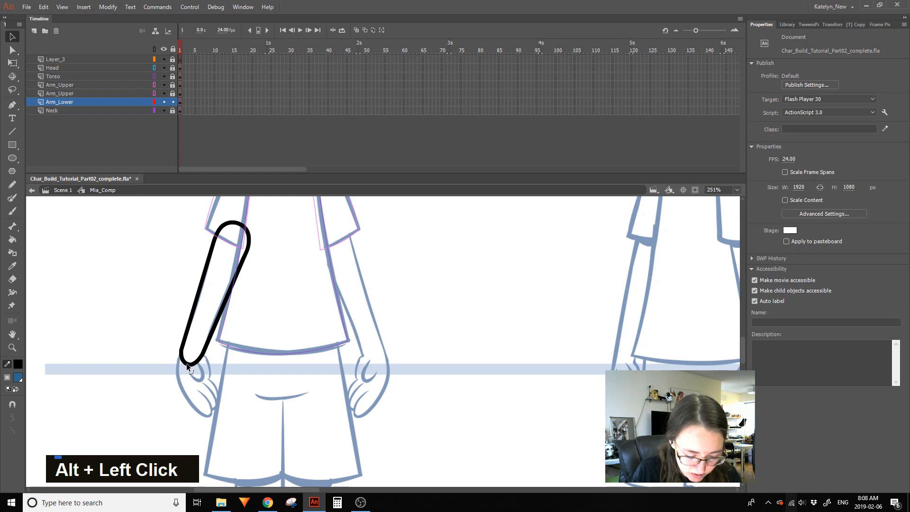
{"action": "left_click", "coordinate": [181, 352]}
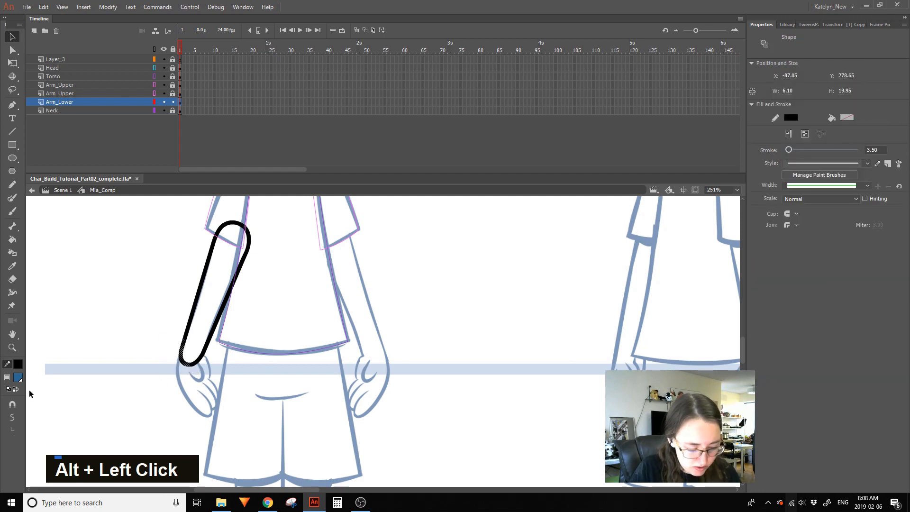
{"action": "double_click", "coordinate": [79, 434]}
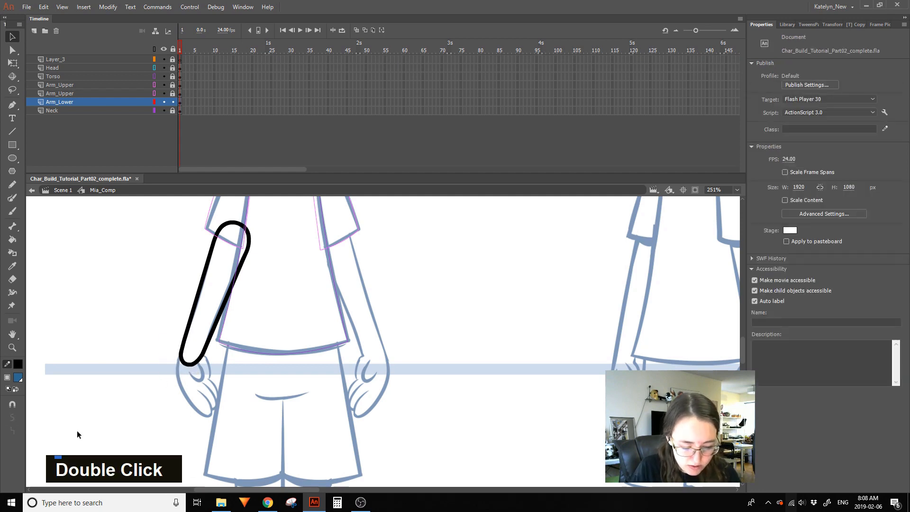
Refine the curve of the rounded wrist end and the adjoining edges of the lower arm outline
{"action": "left_click", "coordinate": [186, 364]}
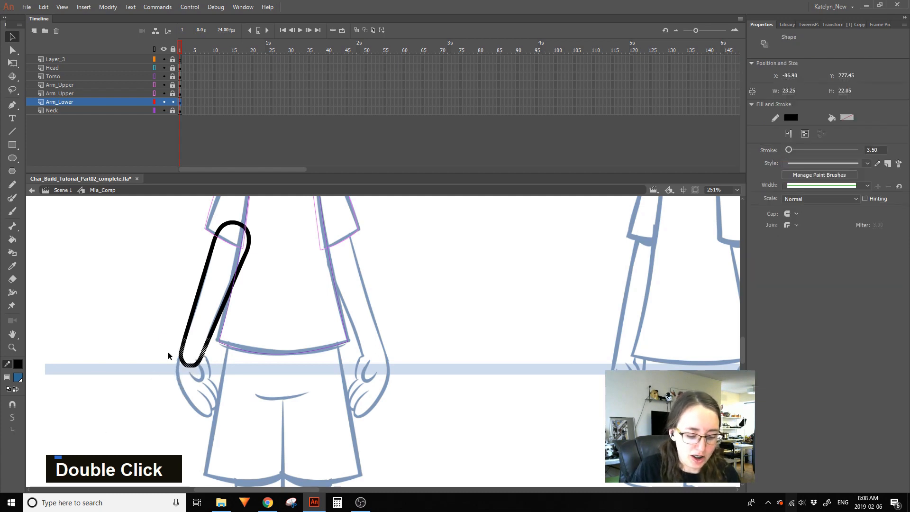
{"action": "double_click", "coordinate": [13, 431]}
{"action": "key", "text": "ctrl+z"}
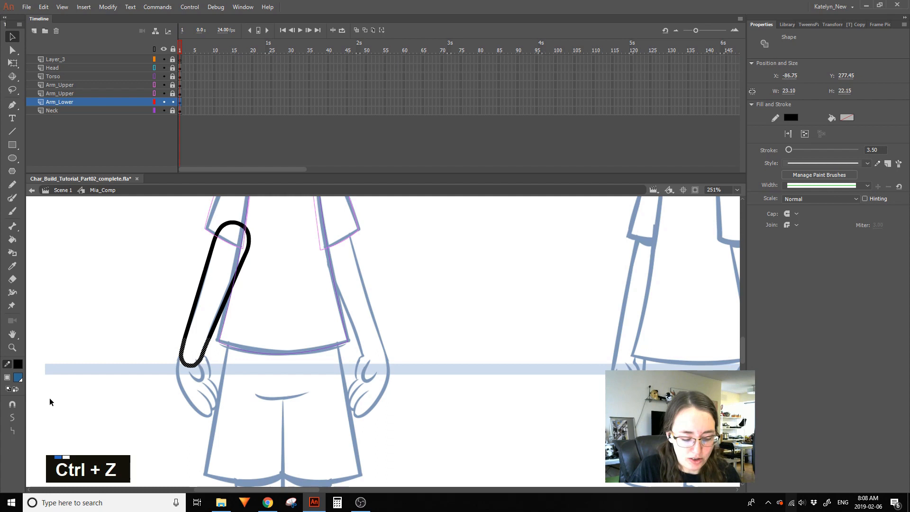
{"action": "left_click", "coordinate": [52, 397]}
{"action": "left_click_drag", "start_coordinate": [192, 365], "coordinate": [198, 362]}
{"action": "key", "text": "ctrl+z"}
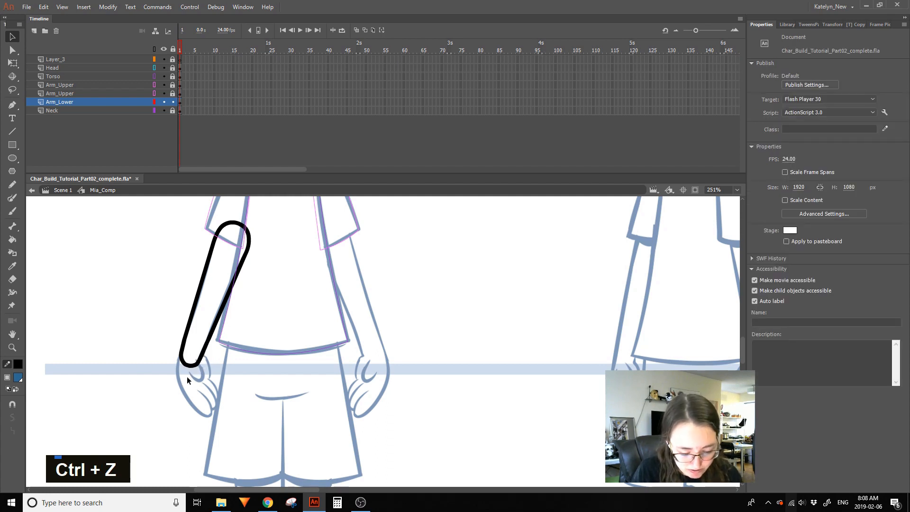
{"action": "left_click", "coordinate": [210, 346]}
{"action": "left_click", "coordinate": [63, 427]}
Fill the closed lower arm outline with the peach skin tone
{"action": "key", "text": "space"}
{"action": "left_click_drag", "start_coordinate": [455, 300], "coordinate": [460, 331]}
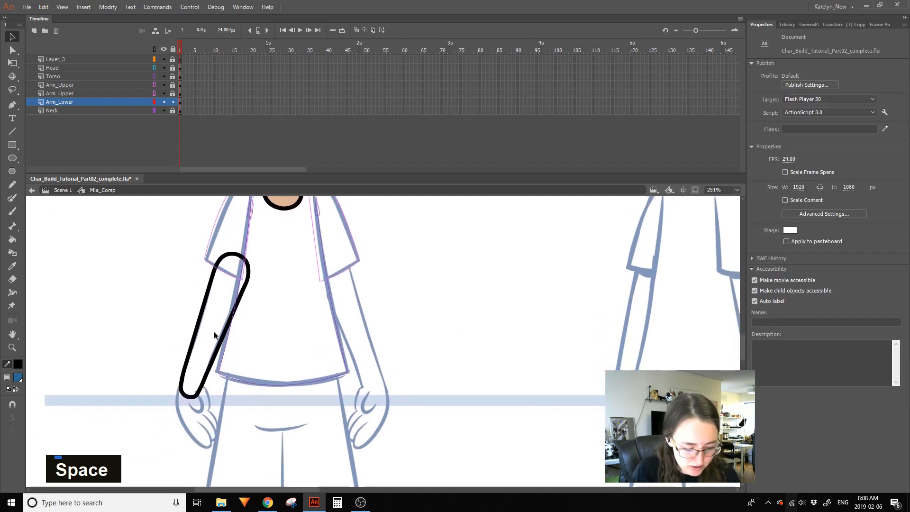
{"action": "left_click", "coordinate": [18, 379]}
{"action": "left_click", "coordinate": [51, 359]}
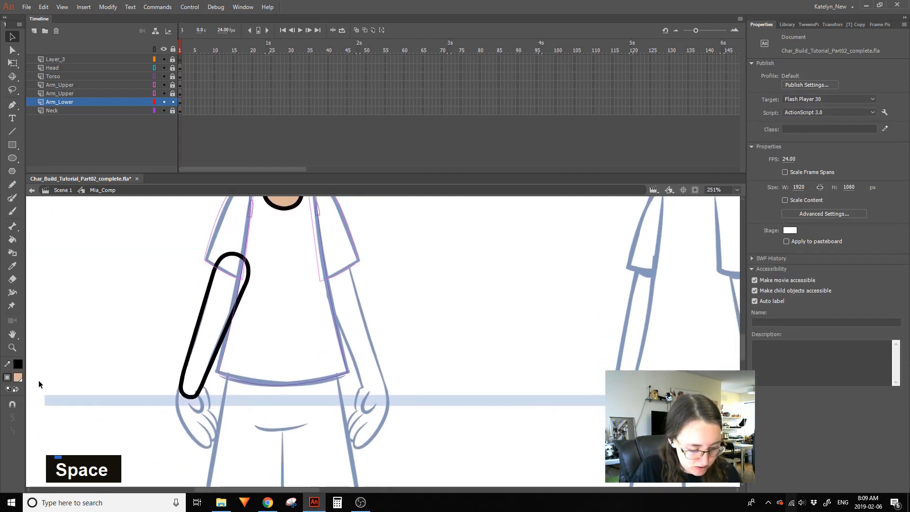
{"action": "left_click", "coordinate": [14, 246]}
{"action": "left_click", "coordinate": [230, 289]}
{"action": "left_click", "coordinate": [10, 44]}
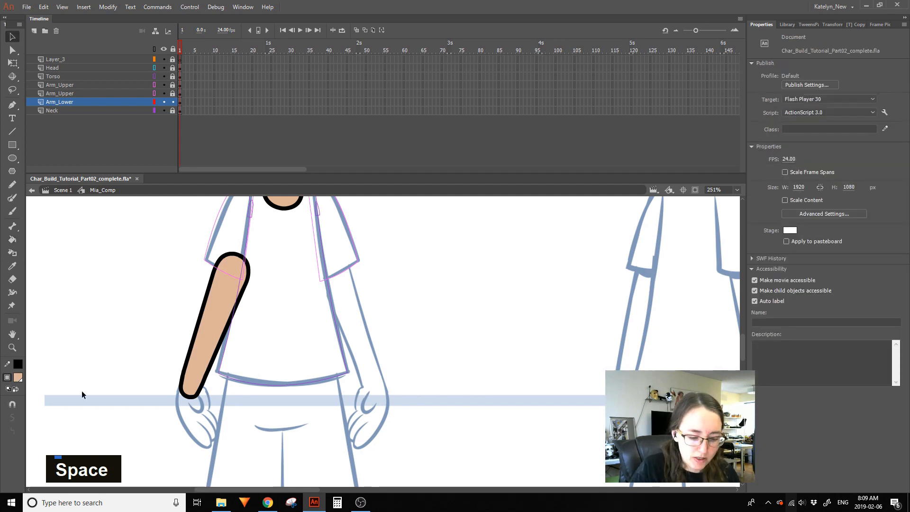
Try fitting the lower arm shape onto the arm of the neighbouring figure sketch by moving and rotating it, and undo this
{"action": "key", "text": "space"}
{"action": "left_click_drag", "start_coordinate": [445, 330], "coordinate": [322, 325]}
{"action": "left_click_drag", "start_coordinate": [165, 222], "coordinate": [11, 462]}
{"action": "left_click", "coordinate": [12, 63]}
{"action": "left_click_drag", "start_coordinate": [93, 274], "coordinate": [548, 277]}
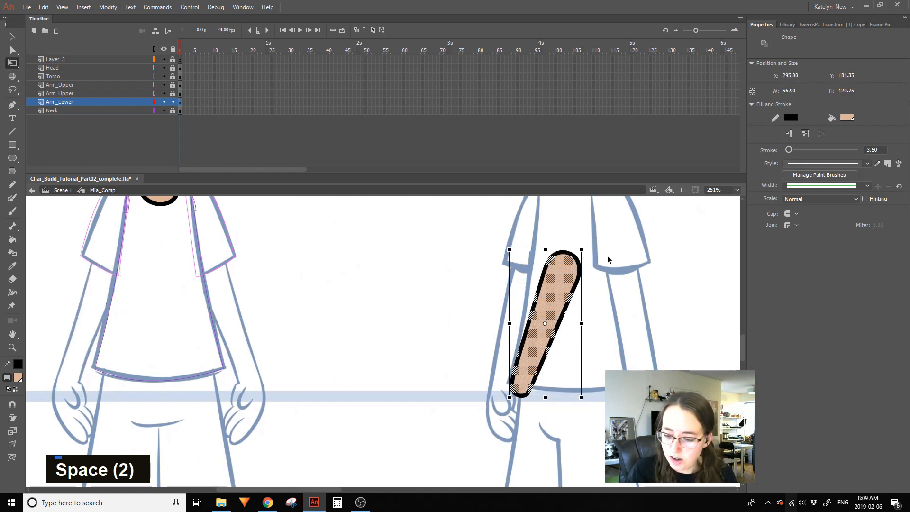
{"action": "left_click_drag", "start_coordinate": [588, 247], "coordinate": [554, 239]}
{"action": "left_click_drag", "start_coordinate": [549, 299], "coordinate": [638, 307]}
{"action": "left_click_drag", "start_coordinate": [639, 250], "coordinate": [632, 240]}
{"action": "key", "text": "ctrl+z"}
{"action": "left_click_drag", "start_coordinate": [633, 296], "coordinate": [633, 291]}
{"action": "key", "text": "ctrl+z"}
{"action": "key", "text": "ctrl+z"}
{"action": "key", "text": "ctrl+z"}
{"action": "key", "text": "ctrl+z"}
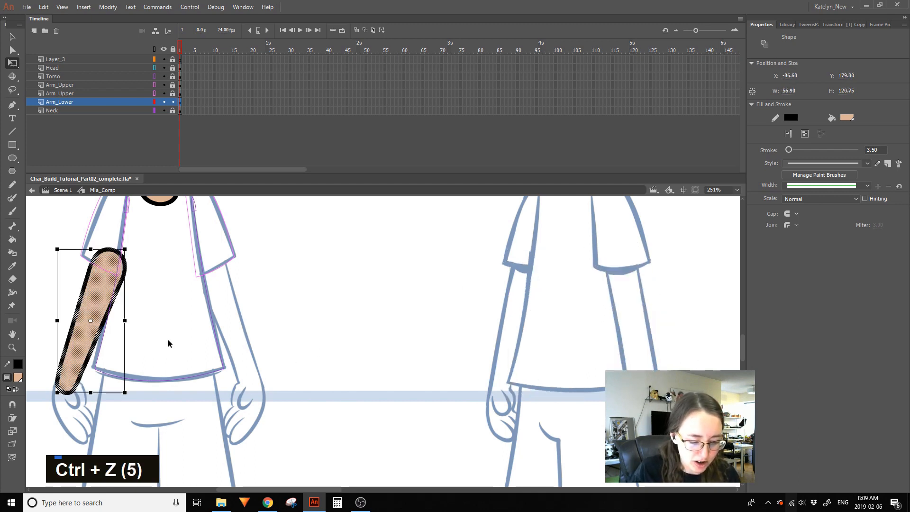
Trim the bulge on the inner side of the elbow and bend the outline into a narrower curve
{"action": "left_click", "coordinate": [140, 253]}
{"action": "left_click_drag", "start_coordinate": [119, 283], "coordinate": [139, 224]}
{"action": "left_click", "coordinate": [137, 228]}
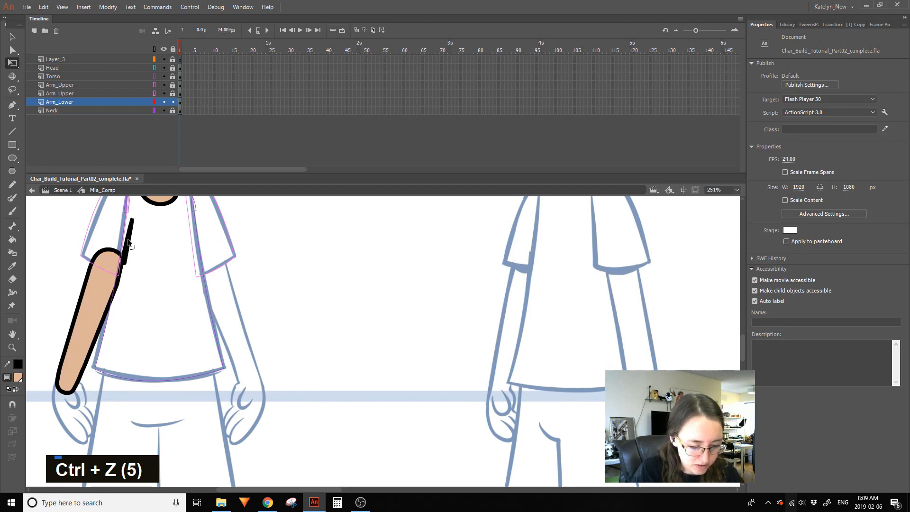
{"action": "key", "text": "Delete"}
{"action": "key", "text": "Delete"}
{"action": "left_click_drag", "start_coordinate": [121, 269], "coordinate": [124, 270]}
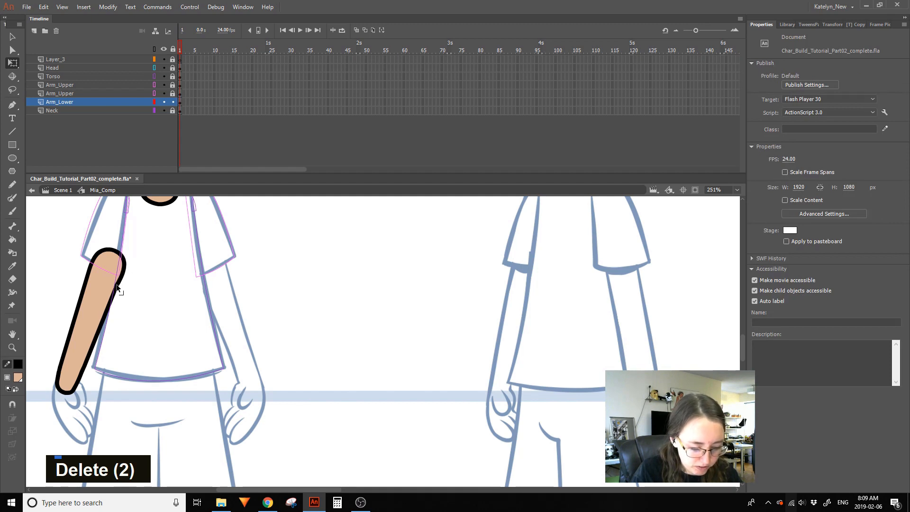
{"action": "left_click", "coordinate": [121, 260]}
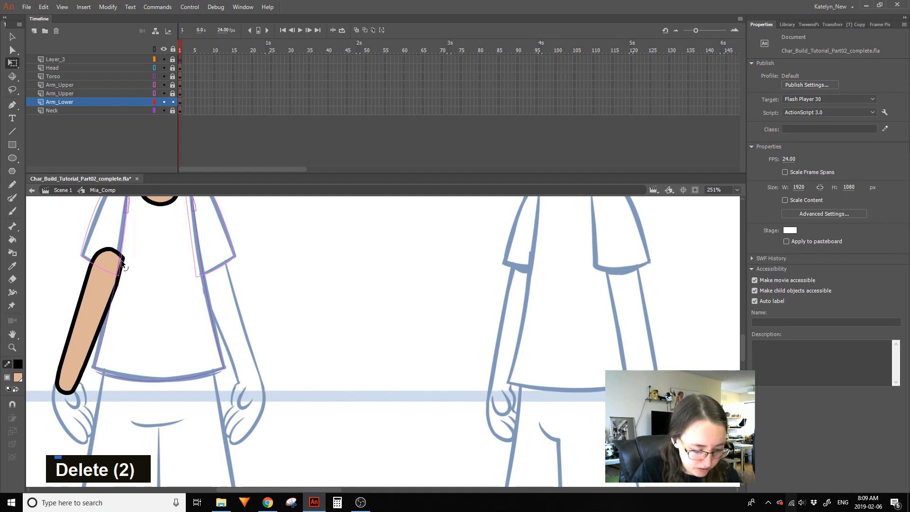
{"action": "key", "text": "Delete"}
{"action": "left_click", "coordinate": [121, 269]}
{"action": "key", "text": "Delete"}
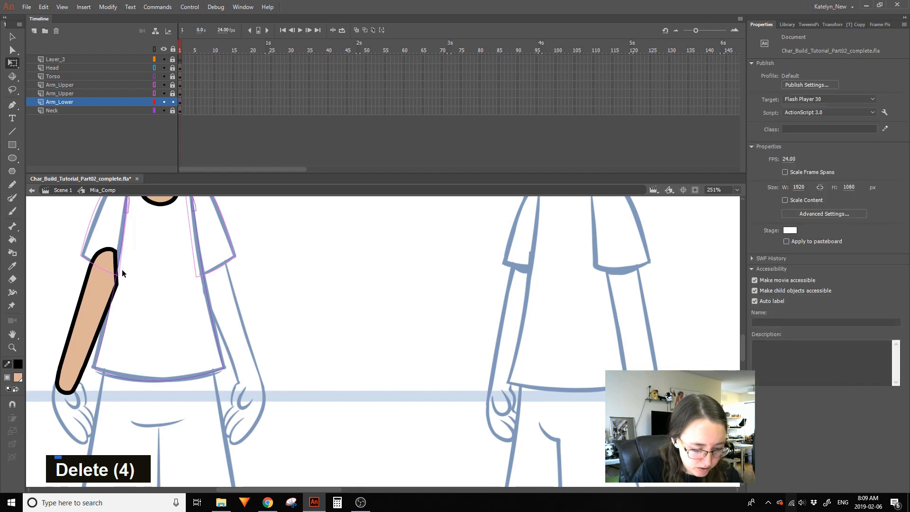
{"action": "left_click", "coordinate": [113, 256]}
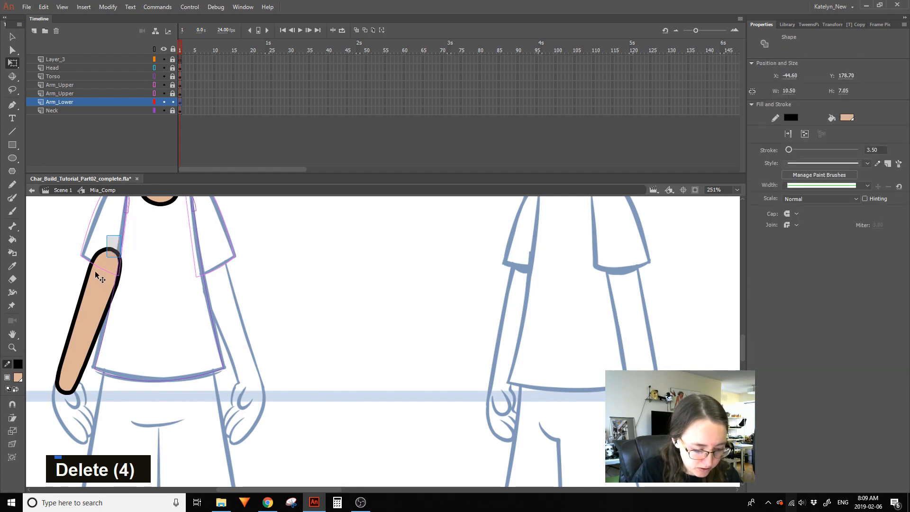
Remove the leftover outline pieces around the rounded top of the lower arm at the elbow
{"action": "left_click", "coordinate": [17, 40]}
{"action": "left_click", "coordinate": [116, 236]}
{"action": "mouse_move", "coordinate": [110, 249]}
{"action": "left_mouse_down"}
{"action": "mouse_move", "coordinate": [146, 270]}
{"action": "mouse_move", "coordinate": [149, 285]}
{"action": "left_mouse_up"}
{"action": "left_click", "coordinate": [142, 280]}
{"action": "key", "text": "Delete"}
{"action": "left_click", "coordinate": [120, 257]}
{"action": "key", "text": "Delete"}
{"action": "left_click", "coordinate": [118, 258]}
{"action": "key", "text": "Delete"}
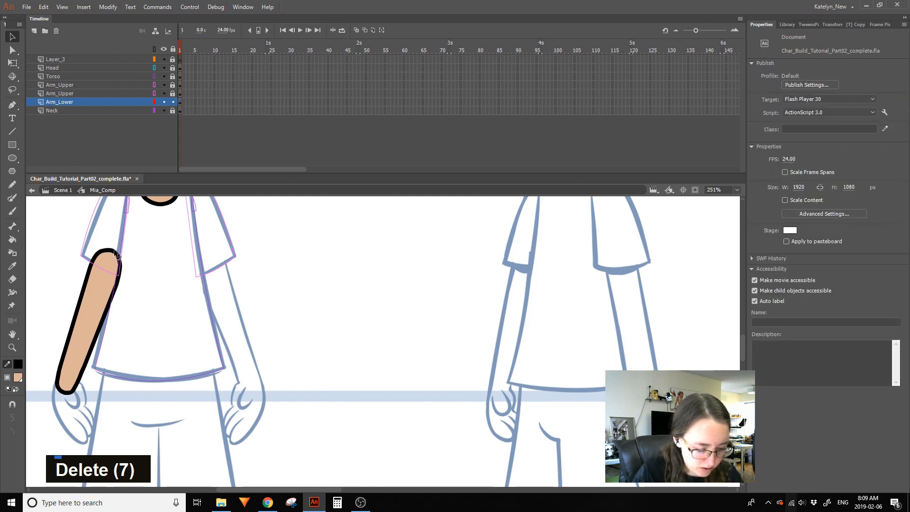
Try tidying the whole lower arm shape with Straighten and undo the change
{"action": "left_click_drag", "start_coordinate": [148, 228], "coordinate": [36, 413]}
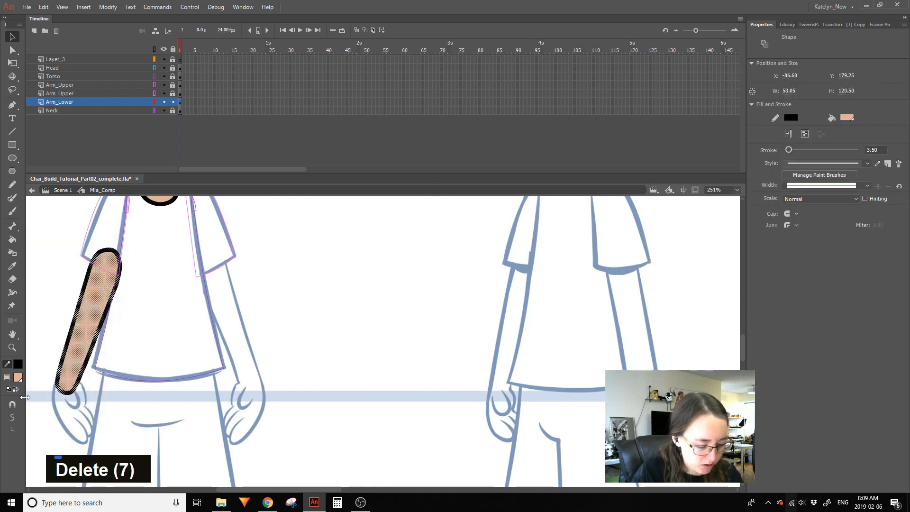
{"action": "key", "text": "ctrl+z"}
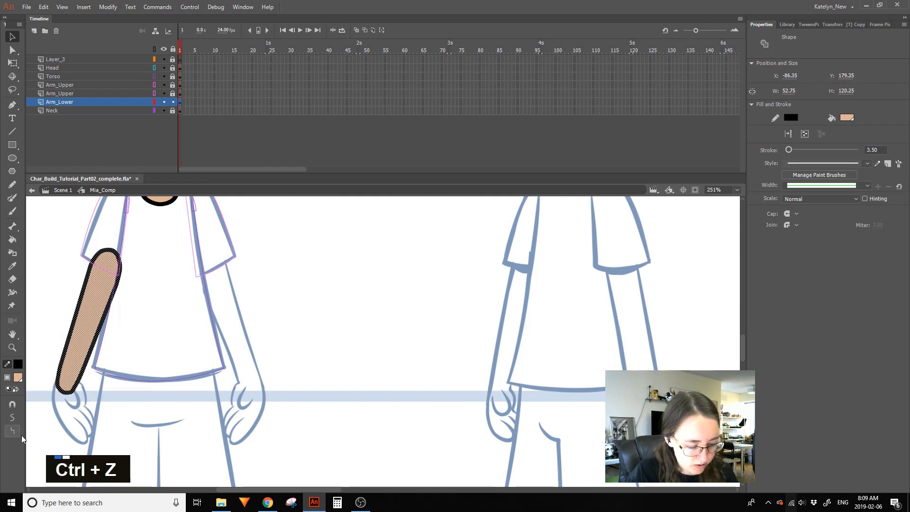
{"action": "key", "text": "ctrl+z"}
{"action": "double_click", "coordinate": [289, 240]}
{"action": "left_click_drag", "start_coordinate": [288, 240], "coordinate": [452, 293]}
{"action": "key", "text": "ctrl+z"}
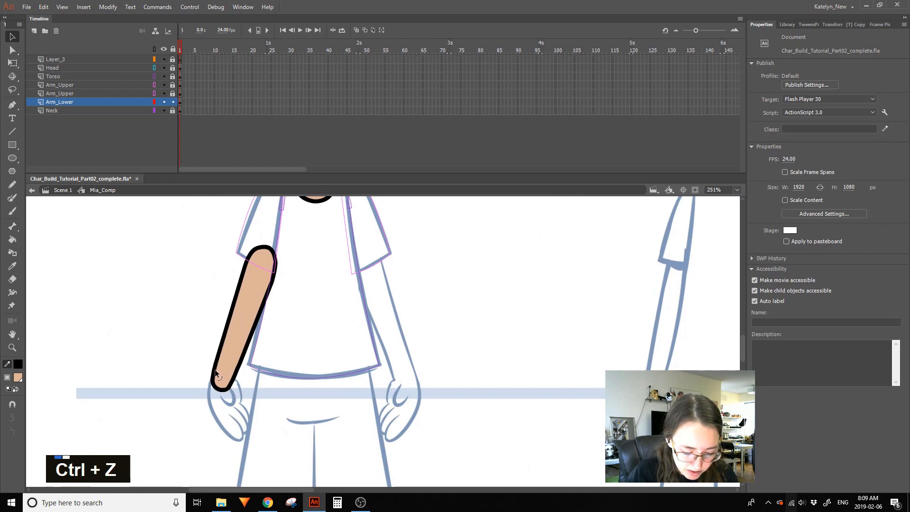
Convert the complete lower arm shape, fill and outline together, to a graphic symbol named Arm_Arm_Lower
{"action": "left_click_drag", "start_coordinate": [193, 267], "coordinate": [239, 378]}
{"action": "left_click", "coordinate": [235, 367], "text": "ctrl+shift"}
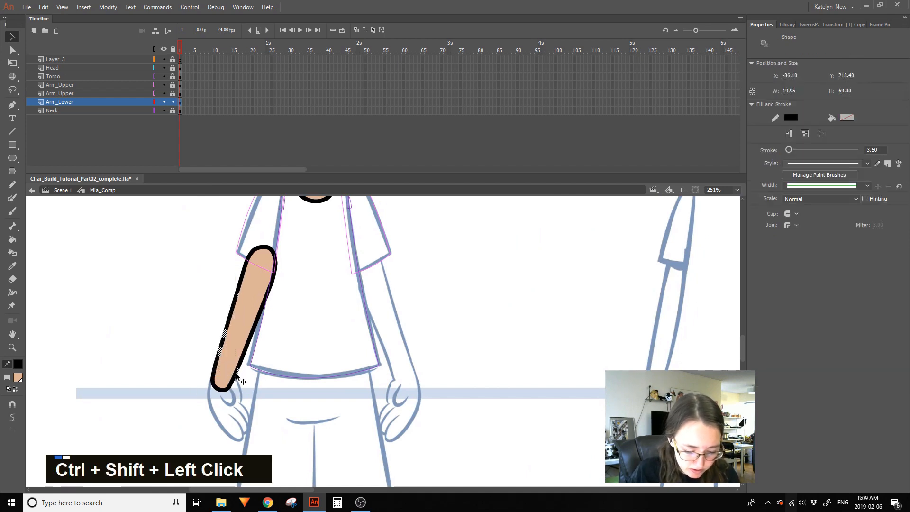
{"action": "left_click", "coordinate": [72, 423]}
{"action": "mouse_move", "coordinate": [156, 436]}
{"action": "left_mouse_down"}
{"action": "mouse_move", "coordinate": [348, 218]}
{"action": "mouse_move", "coordinate": [353, 199]}
{"action": "left_mouse_up"}
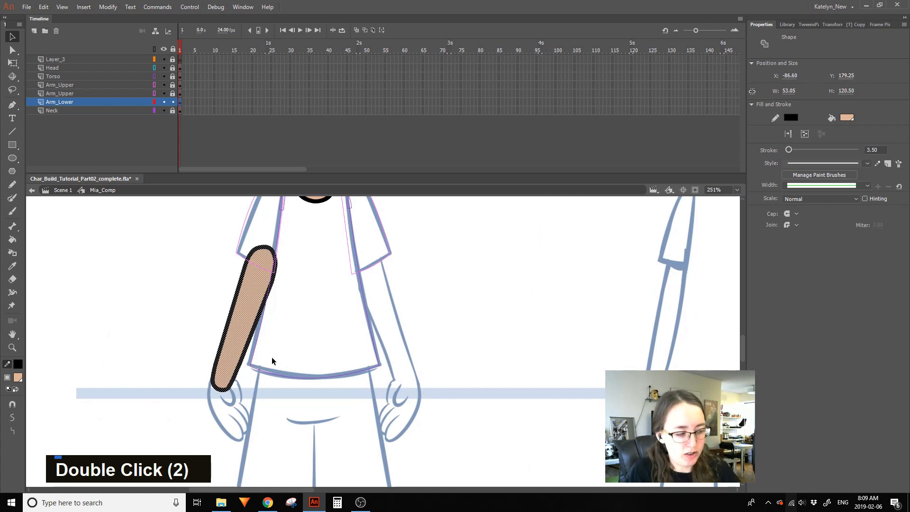
{"action": "key", "text": "F8"}
{"action": "type", "text": "Arm_"}
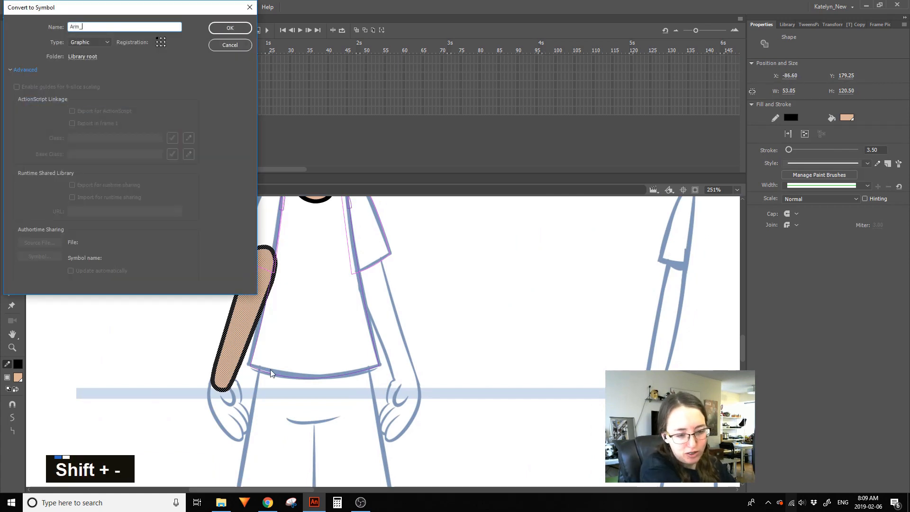
{"action": "type", "text": "Arm_Lower"}
{"action": "key", "text": "Return"}
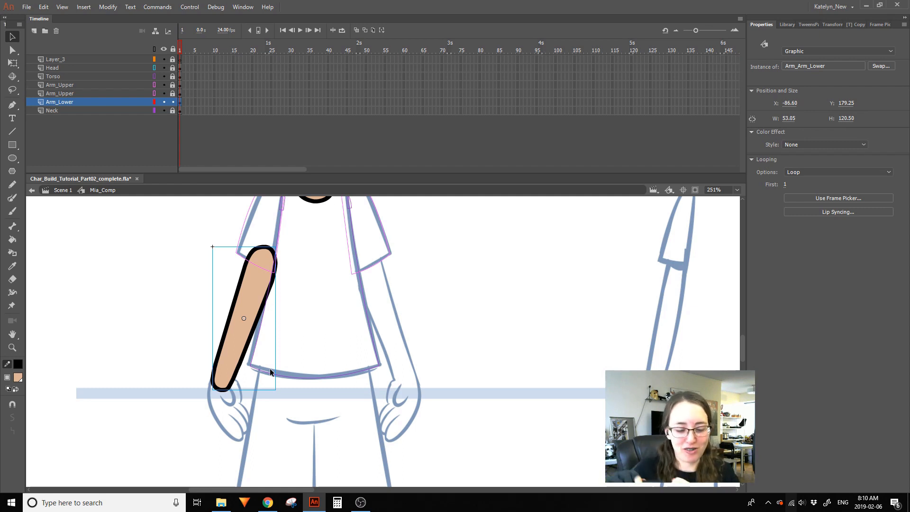
{"action": "right_click", "coordinate": [250, 300]}
{"action": "right_click", "coordinate": [183, 379]}
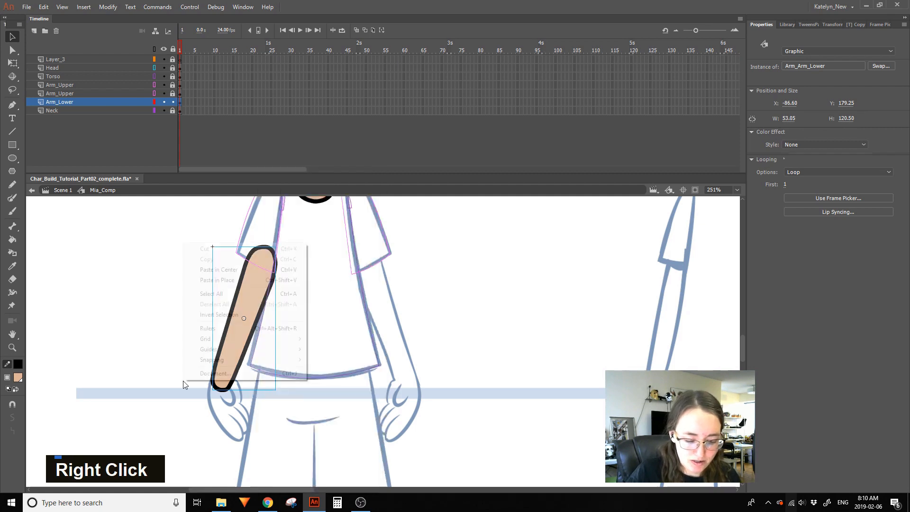
{"action": "right_click", "coordinate": [200, 420]}
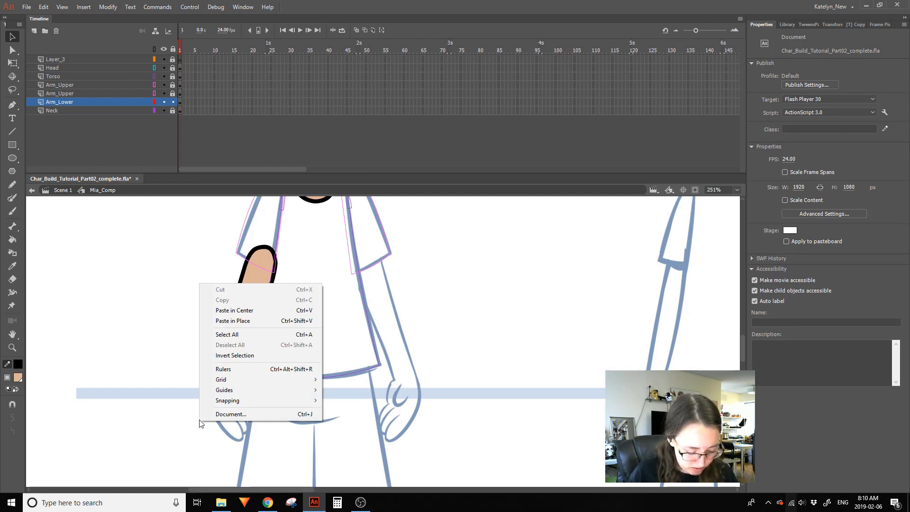
{"action": "left_click", "coordinate": [138, 341]}
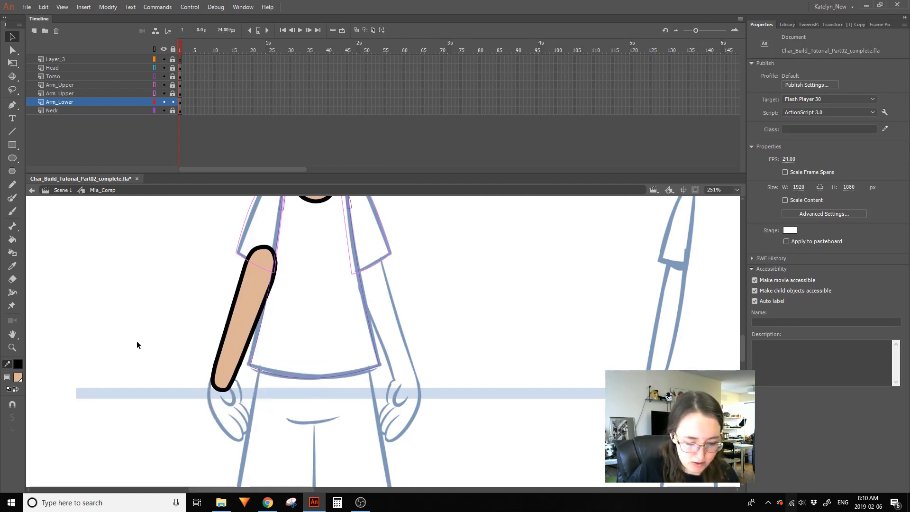
Try shifting all artwork inside the lower arm symbol so its registration point sits at the elbow, and undo this
{"action": "left_click", "coordinate": [215, 389]}
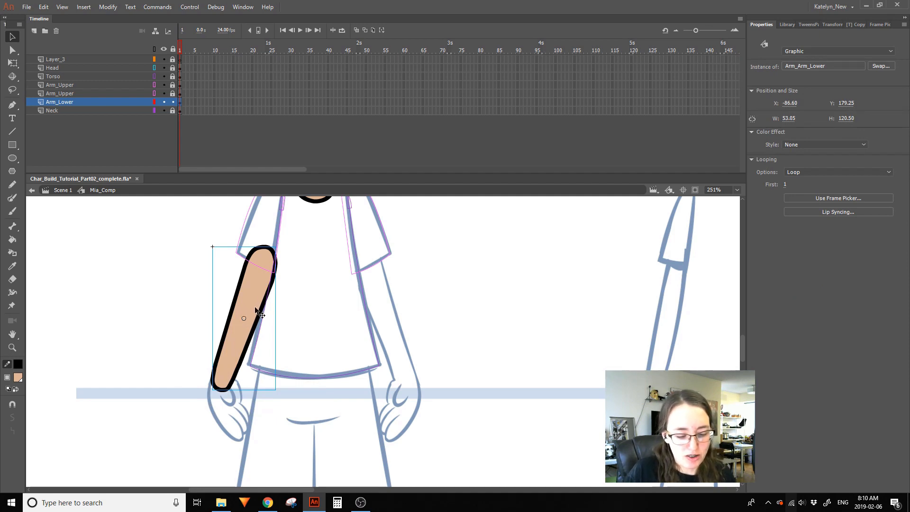
{"action": "double_click", "coordinate": [232, 350]}
{"action": "key", "text": "ctrl+a"}
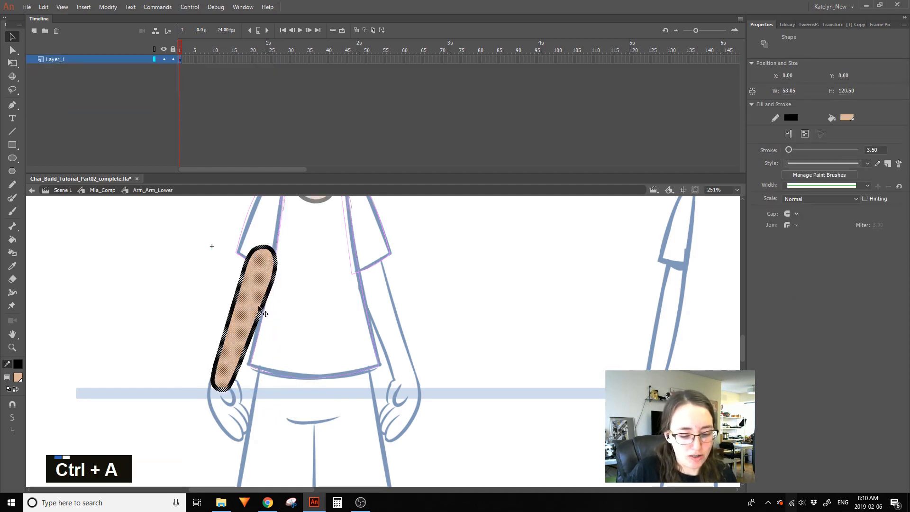
{"action": "left_click_drag", "start_coordinate": [258, 311], "coordinate": [198, 305]}
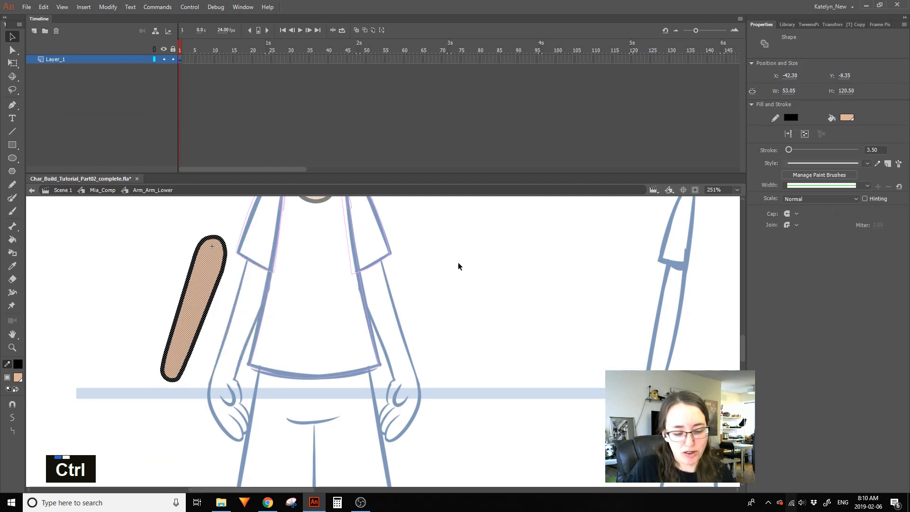
{"action": "key", "text": "ctrl+z"}
{"action": "key", "text": "ctrl+z"}
{"action": "key", "text": "ctrl+z"}
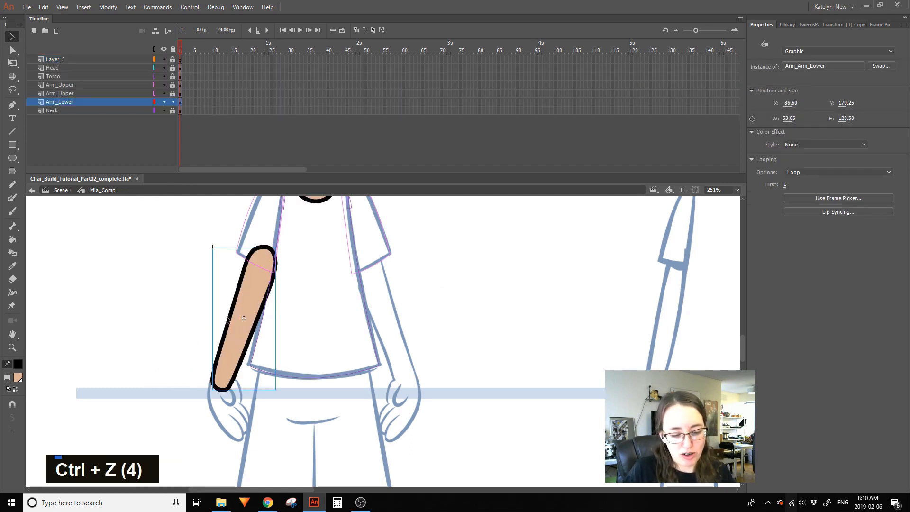
{"action": "left_click", "coordinate": [251, 318], "text": "ctrl"}
{"action": "key", "text": "ctrl+z"}
{"action": "key", "text": "ctrl+z"}
{"action": "key", "text": "ctrl+z"}
{"action": "key", "text": "ctrl+z"}
{"action": "key", "text": "ctrl+z"}
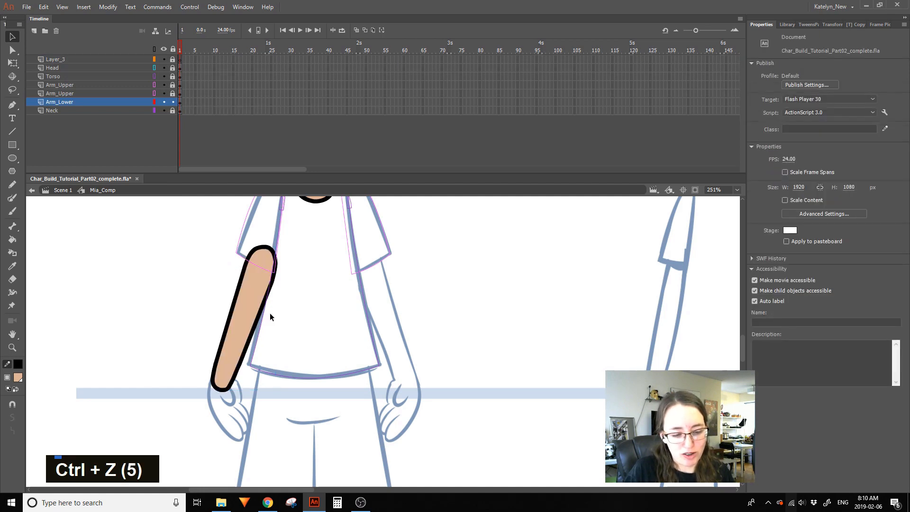
Convert the complete lower arm shape, fill and outline together, to a graphic symbol named Mia_Arm_Lower
{"action": "left_click", "coordinate": [246, 305]}
{"action": "left_click", "coordinate": [291, 316]}
{"action": "left_click_drag", "start_coordinate": [178, 403], "coordinate": [340, 218]}
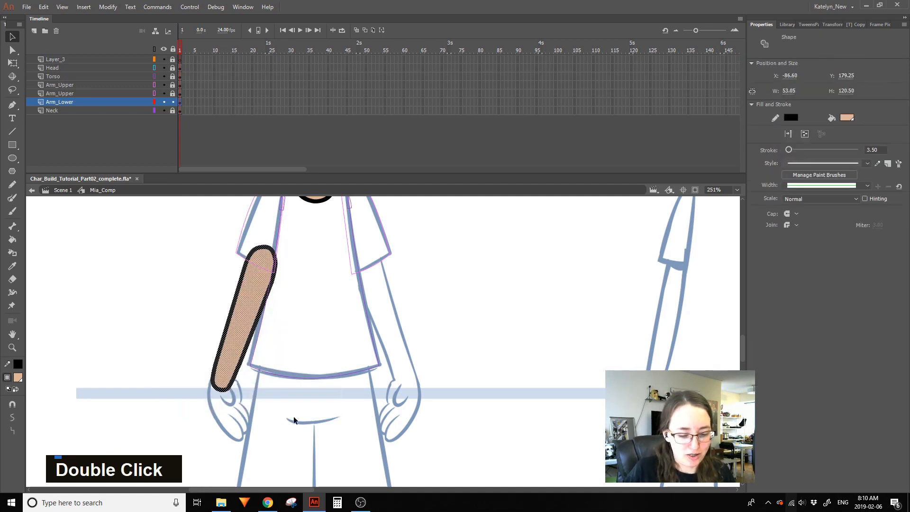
{"action": "key", "text": "F8"}
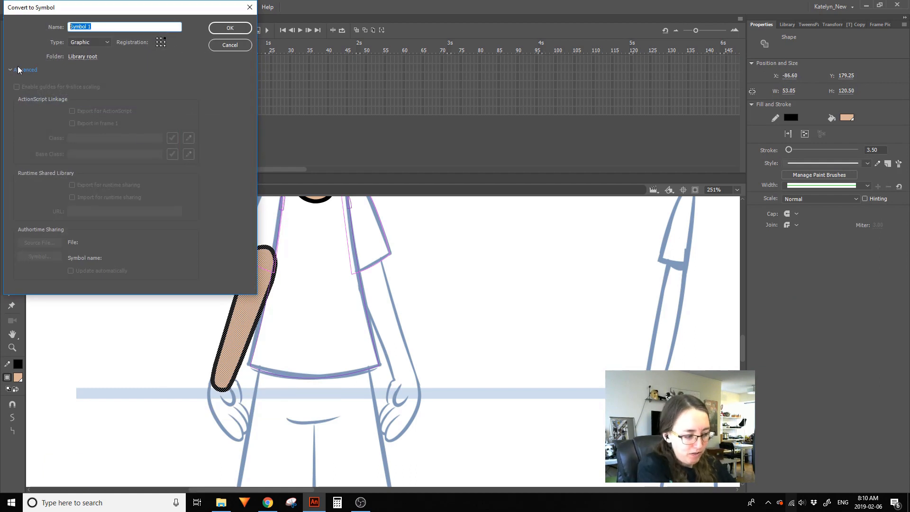
{"action": "type", "text": "Mia_"}
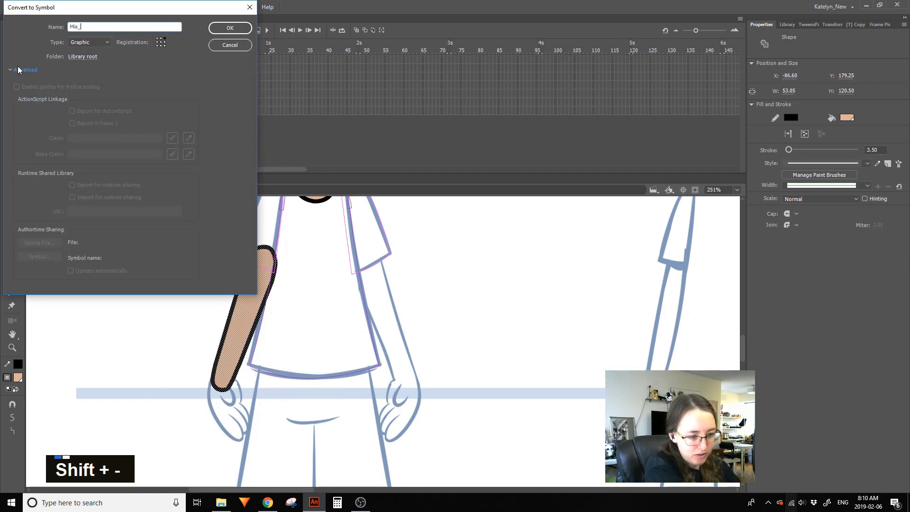
{"action": "type", "text": "Arm_Lower"}
{"action": "key", "text": "Return"}
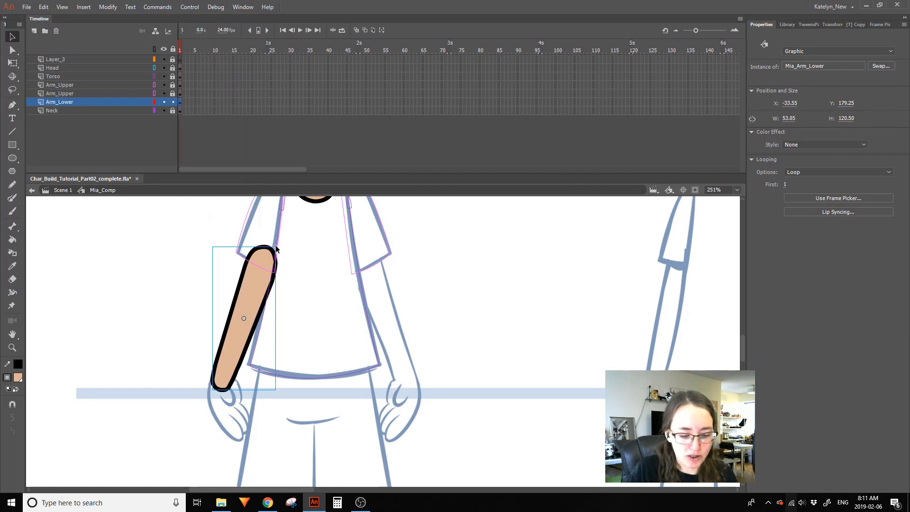
Reset the lower arm symbol's transformation point to its registration point, then test transforming the arm from there and undo the test
{"action": "left_click", "coordinate": [278, 265]}
{"action": "left_click", "coordinate": [276, 247]}
{"action": "left_click", "coordinate": [279, 245]}
{"action": "left_click", "coordinate": [242, 337]}
{"action": "left_click", "coordinate": [12, 63]}
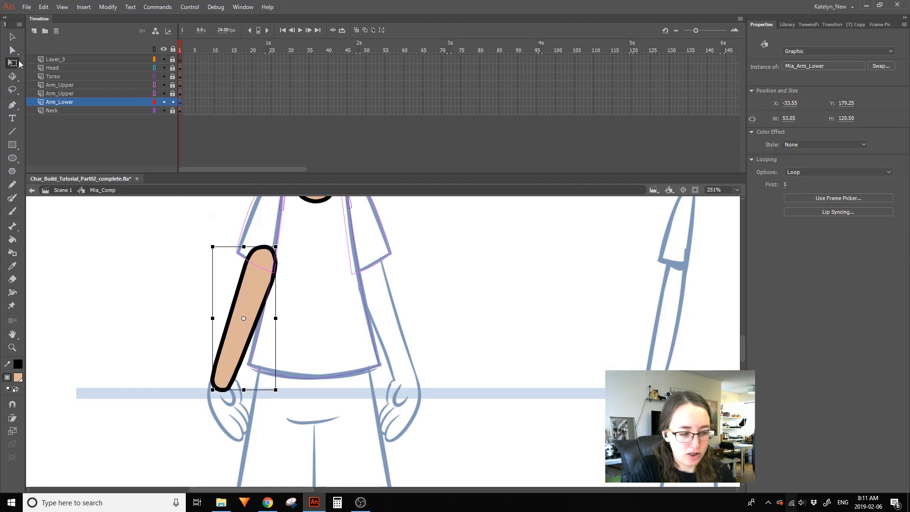
{"action": "double_click", "coordinate": [244, 318]}
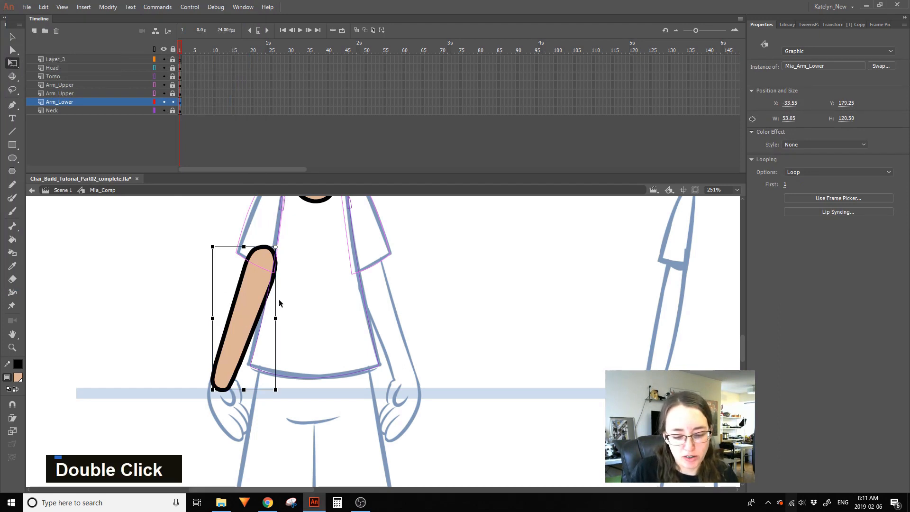
{"action": "left_click_drag", "start_coordinate": [279, 392], "coordinate": [232, 386]}
{"action": "key", "text": "ctrl+z"}
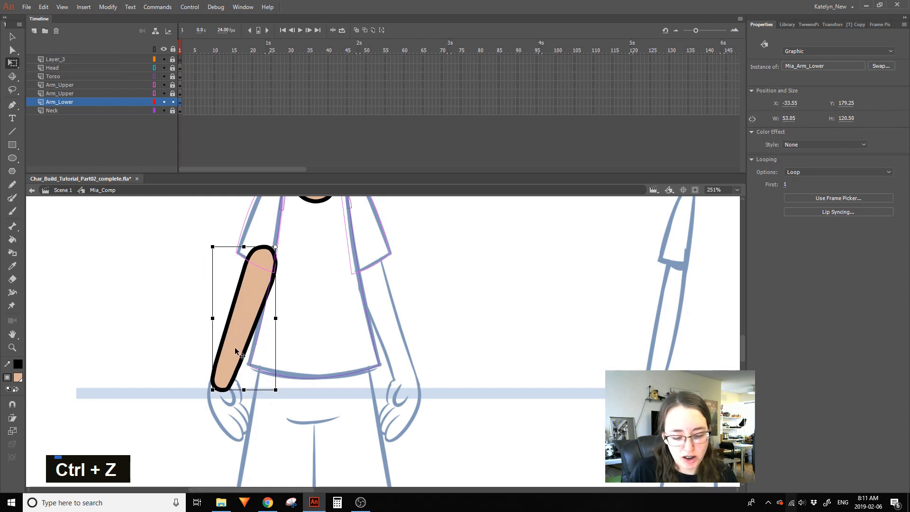
Shift the artwork inside the Mia_Arm_Lower symbol so its registration point sits at the elbow, keeping the arm aligned with the sketch
{"action": "double_click", "coordinate": [245, 341]}
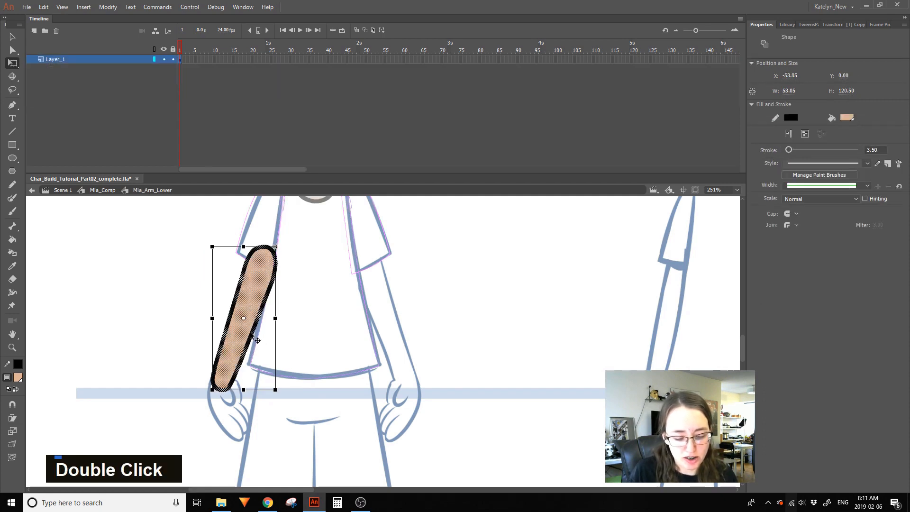
{"action": "left_click_drag", "start_coordinate": [253, 333], "coordinate": [266, 319]}
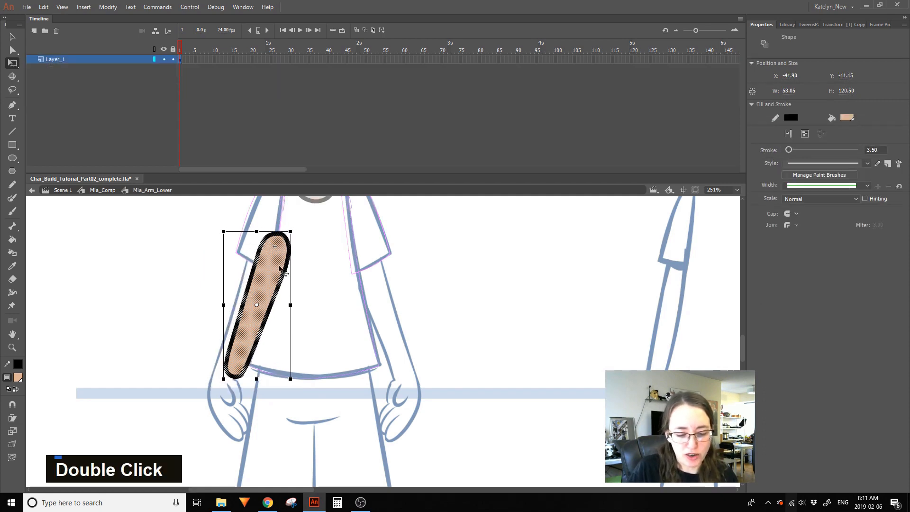
{"action": "double_click", "coordinate": [329, 268]}
{"action": "left_click_drag", "start_coordinate": [255, 295], "coordinate": [247, 316]}
{"action": "left_click_drag", "start_coordinate": [232, 365], "coordinate": [244, 352]}
{"action": "double_click", "coordinate": [244, 352]}
{"action": "left_click_drag", "start_coordinate": [301, 246], "coordinate": [251, 309]}
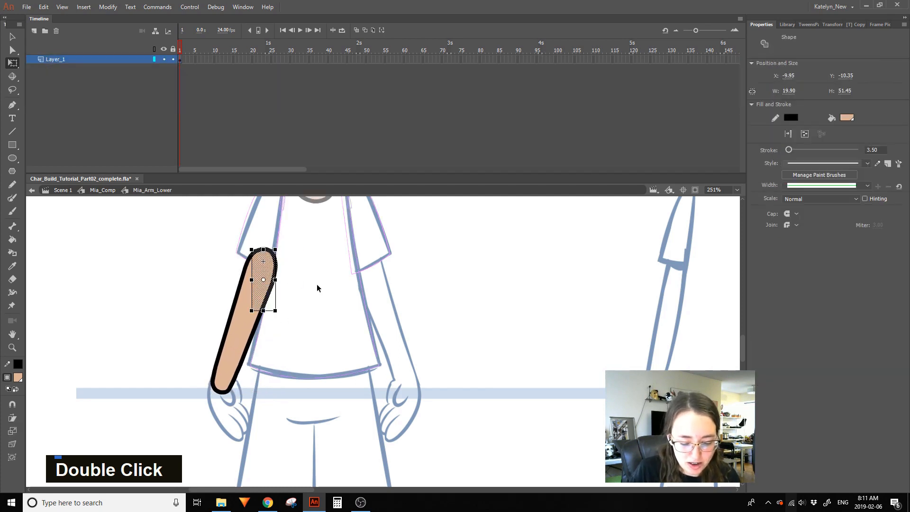
{"action": "double_click", "coordinate": [317, 289]}
Try rotating the lower arm around its elbow pivot and undo the rotation
{"action": "left_click", "coordinate": [296, 350]}
{"action": "key", "text": "space"}
{"action": "left_click_drag", "start_coordinate": [297, 351], "coordinate": [373, 289]}
{"action": "left_click", "coordinate": [221, 360]}
{"action": "key", "text": "space"}
{"action": "left_click_drag", "start_coordinate": [338, 364], "coordinate": [215, 331]}
{"action": "key", "text": "space"}
{"action": "left_click_drag", "start_coordinate": [425, 255], "coordinate": [355, 355]}
{"action": "key", "text": "ctrl+z"}
{"action": "key", "text": "space"}
{"action": "left_click", "coordinate": [309, 365]}
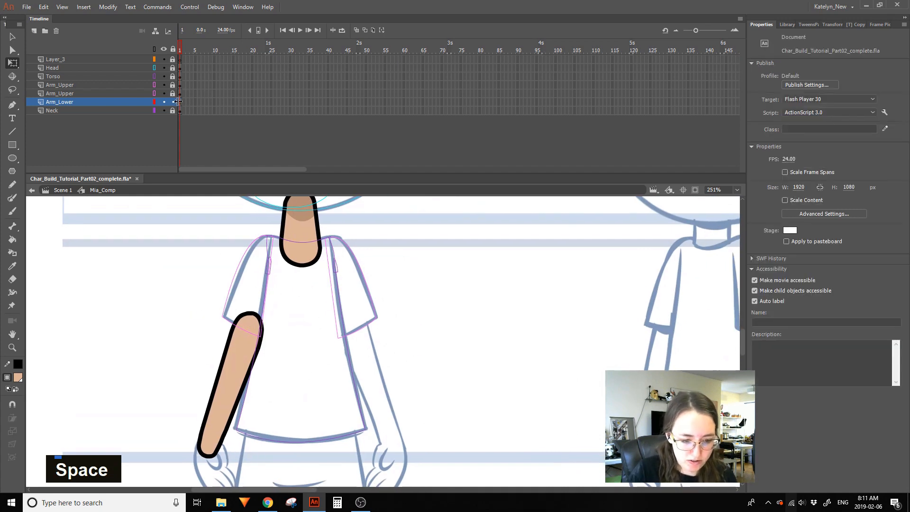
Unlock the torso, upper arm and neck layers, and show the torso and both upper arms in full color over the lower arm
{"action": "left_click", "coordinate": [232, 328]}
{"action": "left_click", "coordinate": [242, 356]}
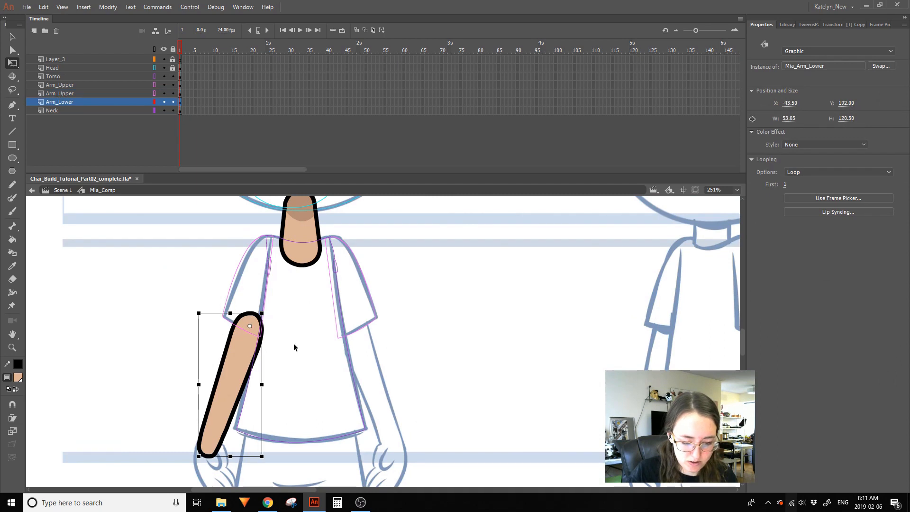
{"action": "left_click", "coordinate": [294, 343]}
{"action": "left_click_drag", "start_coordinate": [316, 392], "coordinate": [311, 266]}
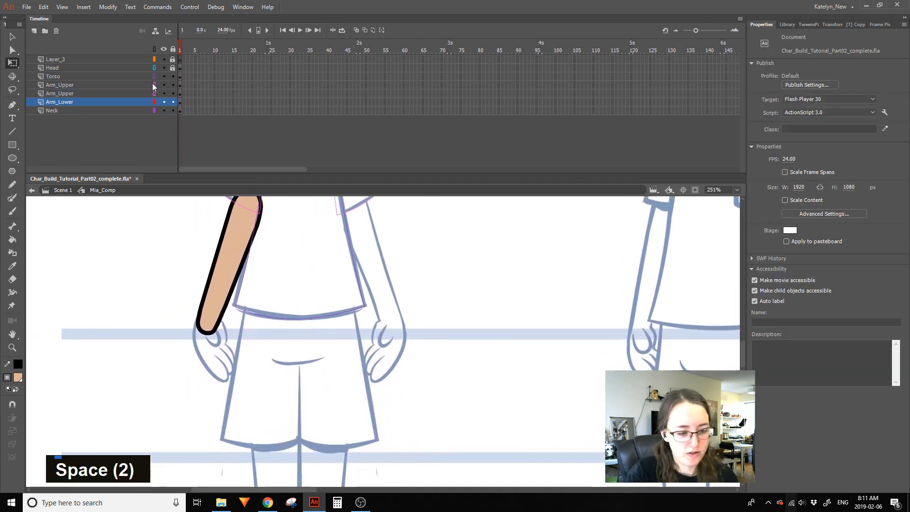
{"action": "left_click_drag", "start_coordinate": [154, 76], "coordinate": [155, 94]}
{"action": "left_click_drag", "start_coordinate": [369, 295], "coordinate": [432, 353]}
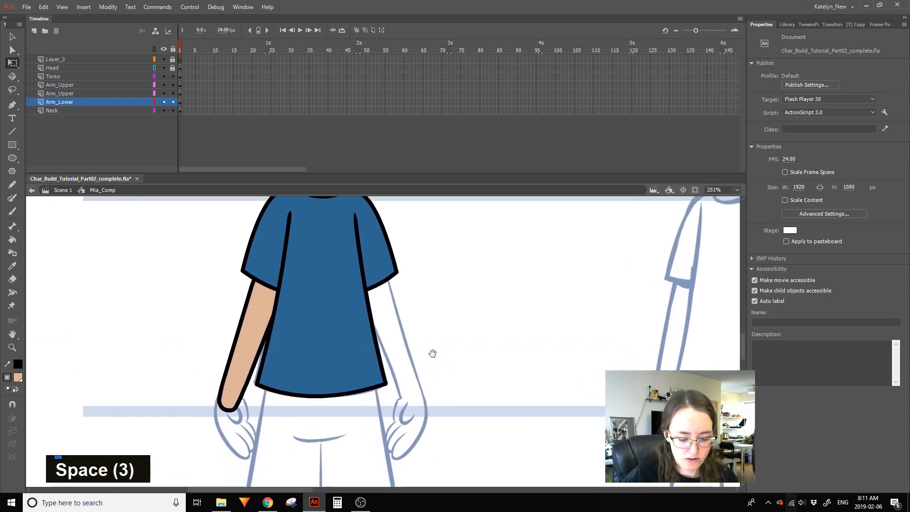
Add a layer named Hand directly above Arm_Lower and lock all the other layers
{"action": "double_click", "coordinate": [75, 102]}
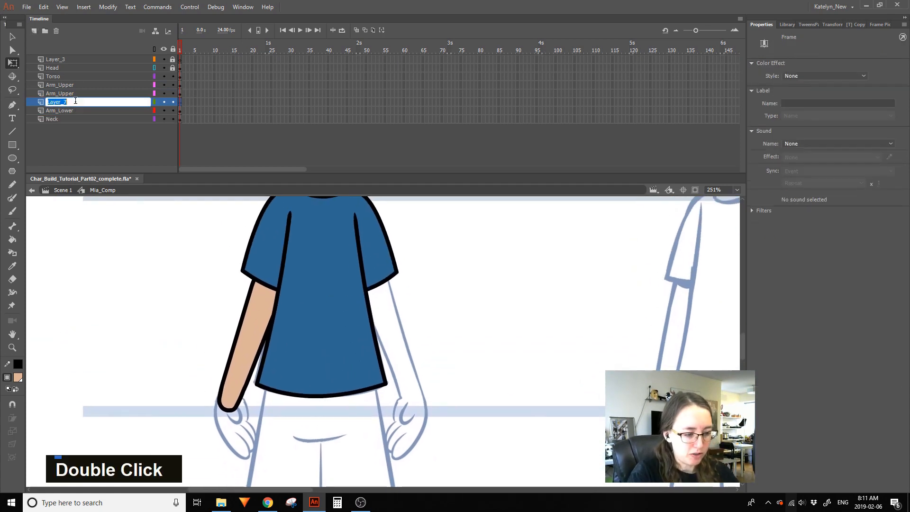
{"action": "type", "text": "Hand"}
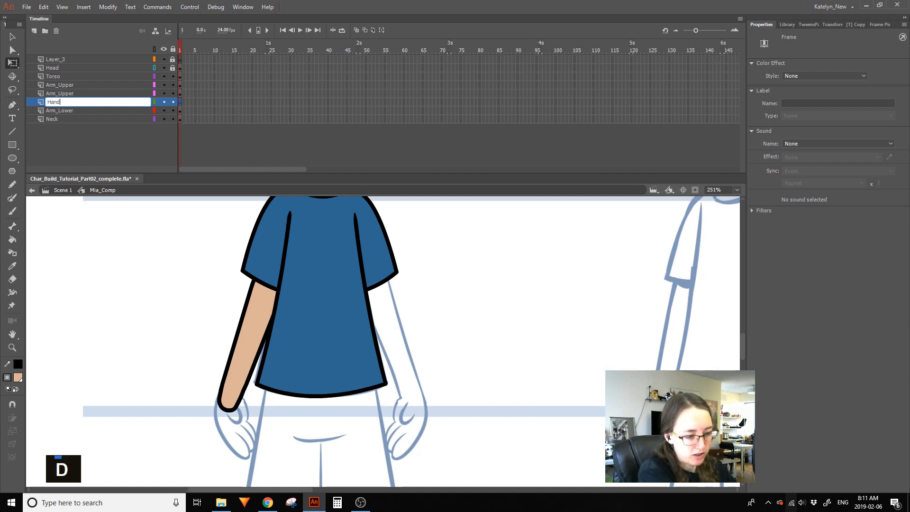
{"action": "key", "text": "Return"}
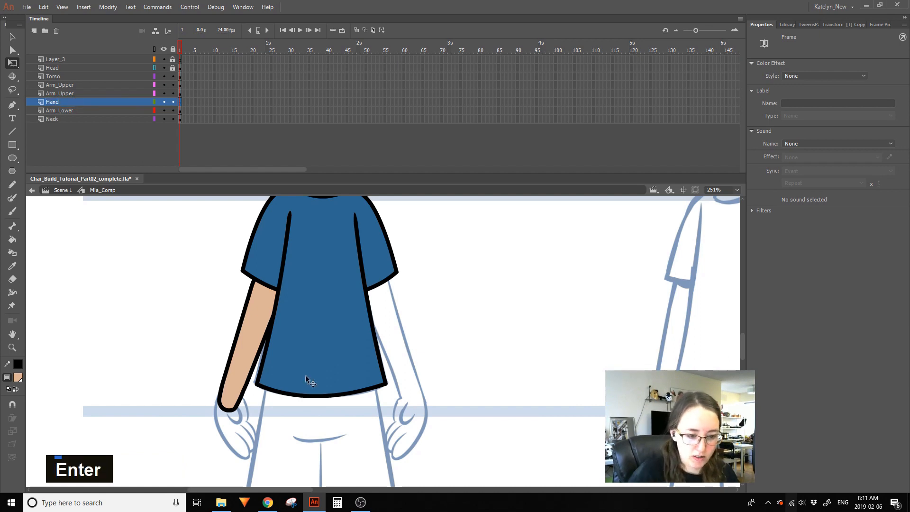
{"action": "left_click", "coordinate": [172, 101], "text": "alt"}
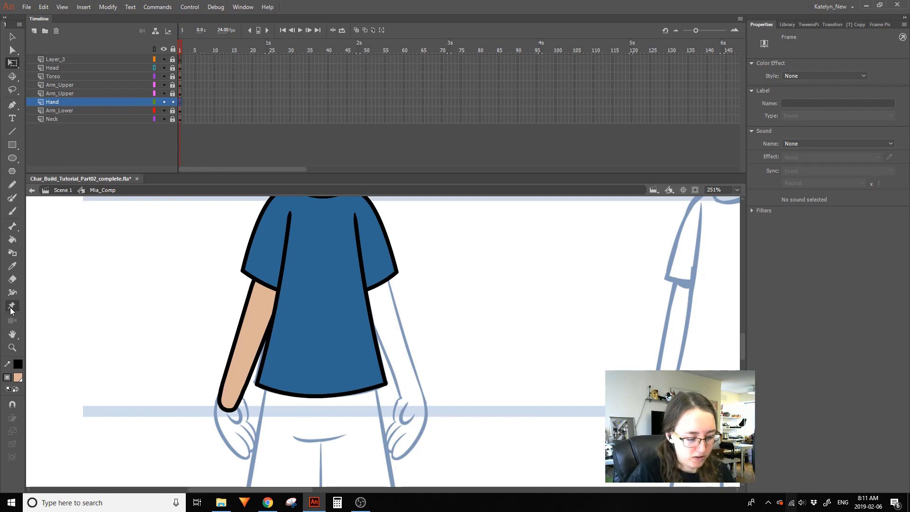
Save the file and display the Torso, both Arm_Upper and the Arm_Lower layers as outlines so the hand sketch is uncovered
{"action": "double_click", "coordinate": [19, 350]}
{"action": "left_click_drag", "start_coordinate": [206, 464], "coordinate": [346, 361]}
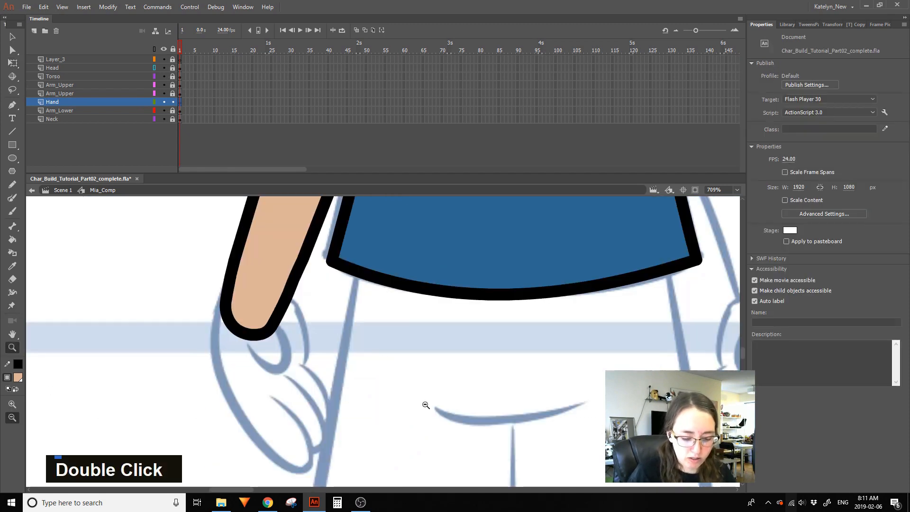
{"action": "key", "text": "space"}
{"action": "left_click_drag", "start_coordinate": [413, 385], "coordinate": [323, 319]}
{"action": "key", "text": "ctrl+s"}
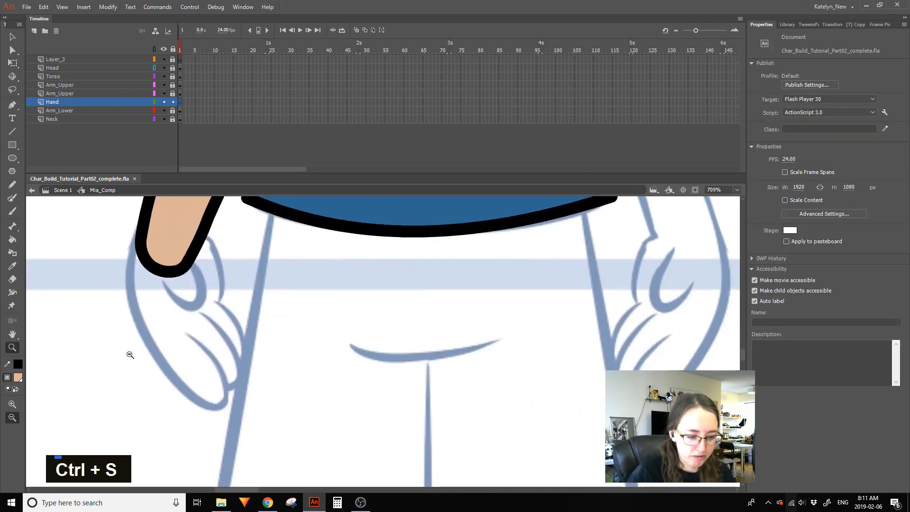
{"action": "left_click", "coordinate": [154, 76]}
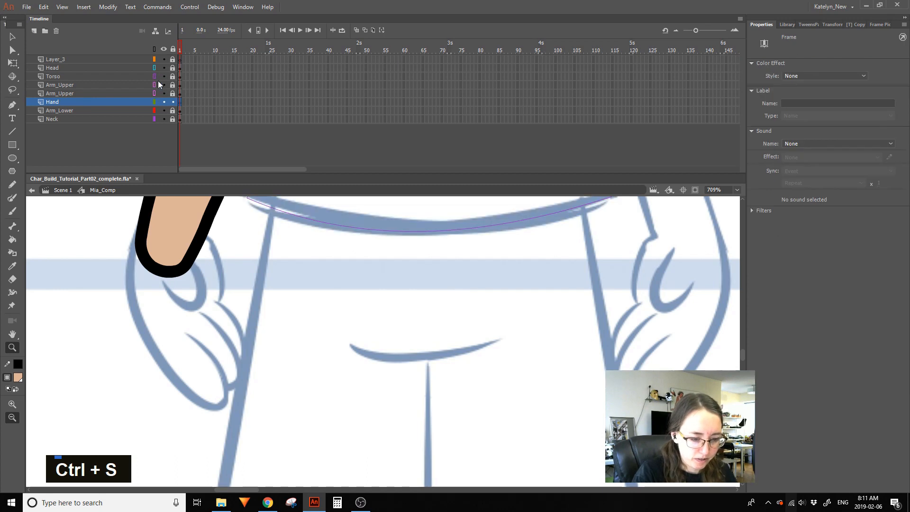
{"action": "left_click", "coordinate": [155, 85]}
{"action": "left_click", "coordinate": [154, 94]}
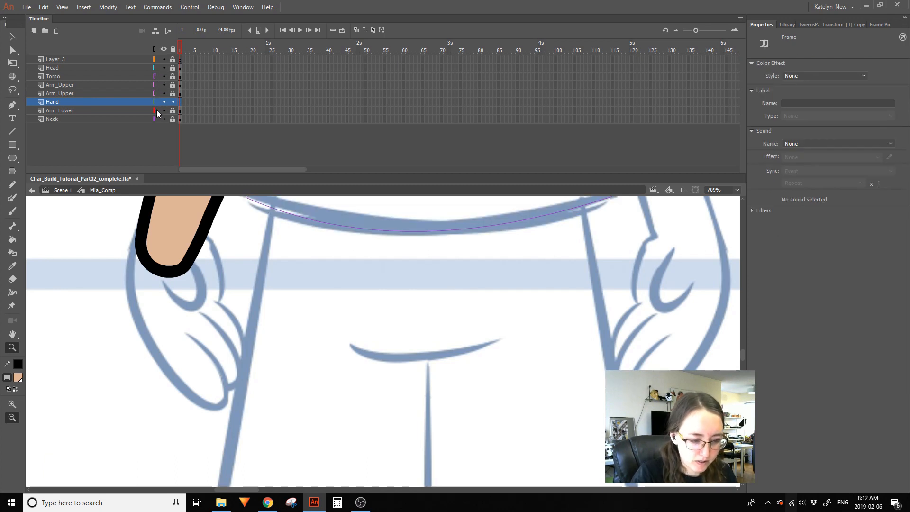
{"action": "left_click", "coordinate": [154, 112]}
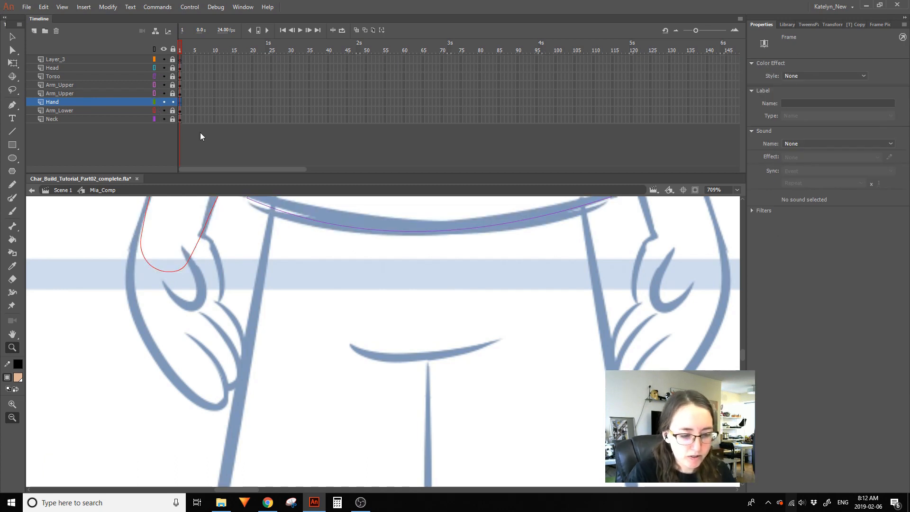
Draw the hand's outer edge with the Line tool, curving it along the sketch from the wrist around to the lowest fingertip
{"action": "key", "text": "space"}
{"action": "left_click_drag", "start_coordinate": [205, 261], "coordinate": [210, 292]}
{"action": "left_click", "coordinate": [12, 131]}
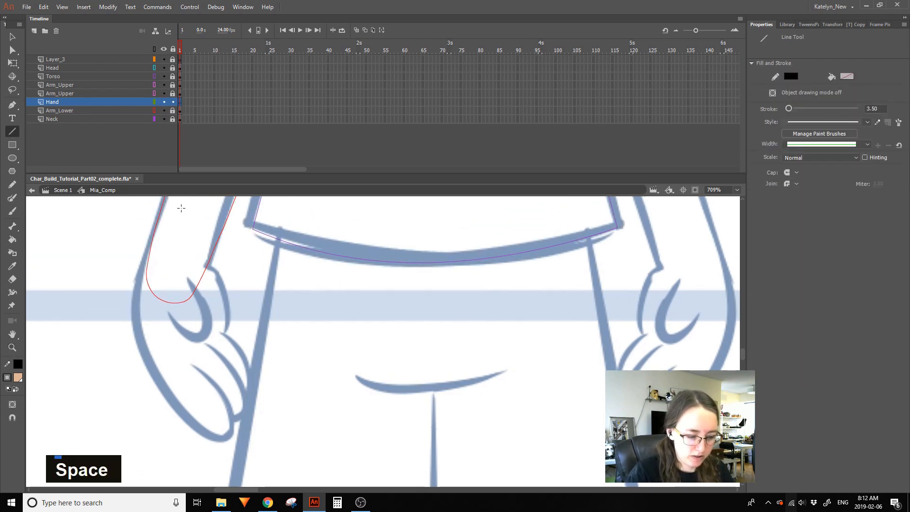
{"action": "mouse_move", "coordinate": [146, 244]}
{"action": "left_mouse_down"}
{"action": "mouse_move", "coordinate": [190, 376]}
{"action": "mouse_move", "coordinate": [225, 431]}
{"action": "left_mouse_up"}
{"action": "left_click_drag", "start_coordinate": [198, 353], "coordinate": [152, 375]}
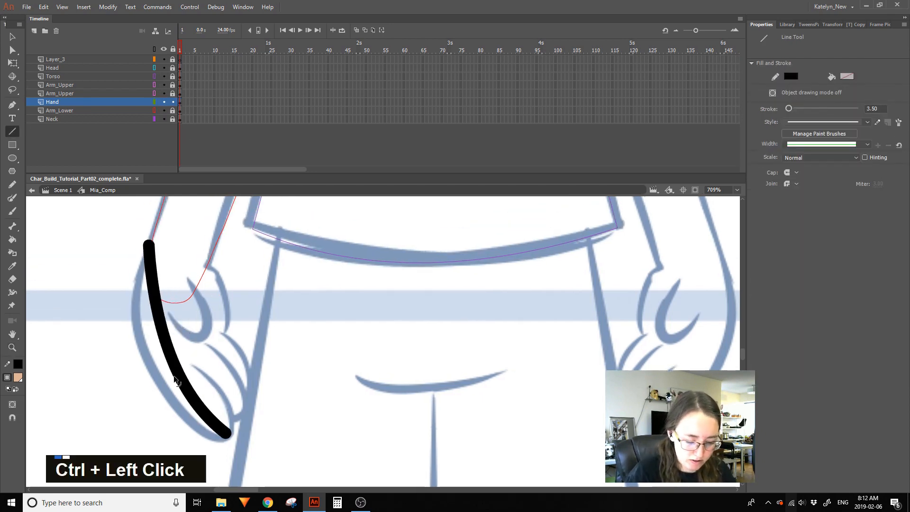
{"action": "left_click_drag", "start_coordinate": [150, 243], "coordinate": [150, 250]}
{"action": "left_click_drag", "start_coordinate": [227, 433], "coordinate": [220, 435]}
{"action": "mouse_move", "coordinate": [157, 380]}
{"action": "left_mouse_down"}
{"action": "mouse_move", "coordinate": [169, 375]}
{"action": "mouse_move", "coordinate": [162, 378]}
{"action": "left_mouse_up"}
{"action": "mouse_move", "coordinate": [196, 421]}
{"action": "left_mouse_down"}
{"action": "mouse_move", "coordinate": [199, 432]}
{"action": "mouse_move", "coordinate": [228, 431]}
{"action": "mouse_move", "coordinate": [217, 427]}
{"action": "left_mouse_up"}
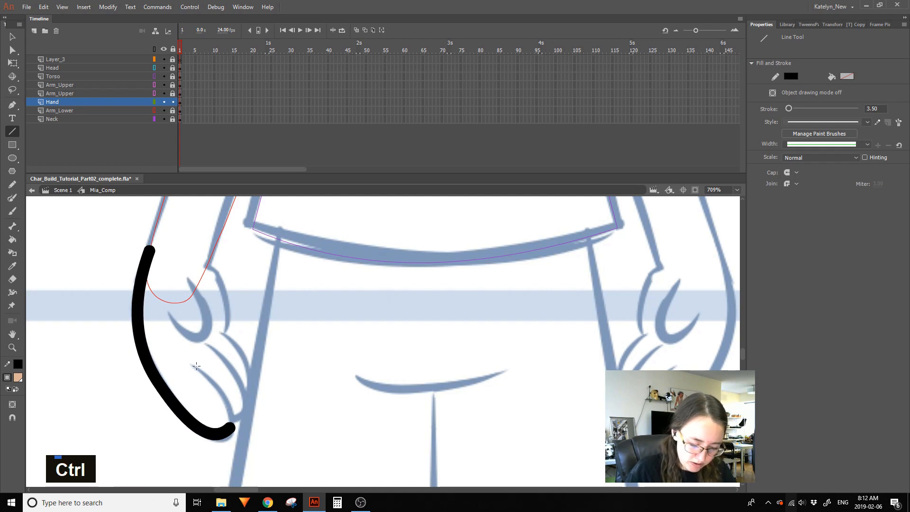
Draw the curved inner edge of the lowest finger from the palm to its fingertip and delete the overshooting end pieces
{"action": "left_click_drag", "start_coordinate": [189, 361], "coordinate": [234, 454]}
{"action": "left_click_drag", "start_coordinate": [208, 393], "coordinate": [224, 395]}
{"action": "left_click", "coordinate": [232, 428], "text": "ctrl+shift"}
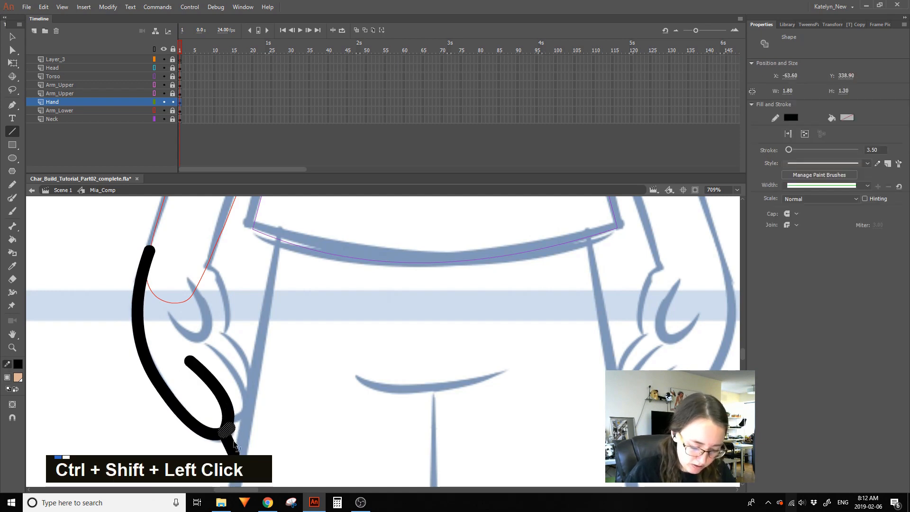
{"action": "left_click", "coordinate": [235, 447], "text": "ctrl+shift"}
{"action": "key", "text": "Delete"}
{"action": "key", "text": "space"}
{"action": "mouse_move", "coordinate": [240, 446]}
{"action": "left_mouse_down"}
{"action": "mouse_move", "coordinate": [221, 386]}
{"action": "mouse_move", "coordinate": [215, 398]}
{"action": "mouse_move", "coordinate": [213, 361]}
{"action": "left_mouse_up"}
{"action": "left_click_drag", "start_coordinate": [178, 318], "coordinate": [182, 322]}
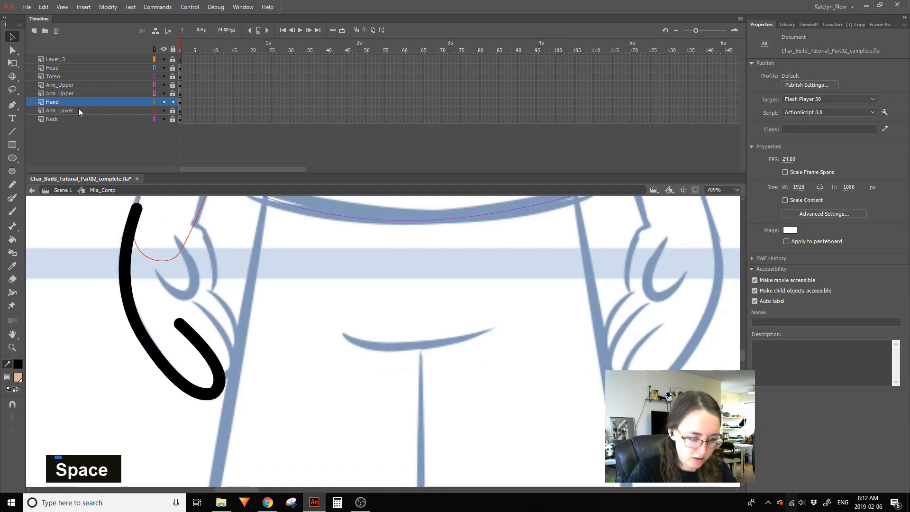
Draw the U-shaped thumb line in the palm with the Line tool, bending it to follow the sketch
{"action": "left_click", "coordinate": [12, 131]}
{"action": "mouse_move", "coordinate": [157, 273]}
{"action": "left_mouse_down"}
{"action": "mouse_move", "coordinate": [180, 227]}
{"action": "mouse_move", "coordinate": [192, 292]}
{"action": "left_mouse_up"}
{"action": "left_click_drag", "start_coordinate": [180, 227], "coordinate": [178, 242]}
{"action": "mouse_move", "coordinate": [188, 285]}
{"action": "left_mouse_down"}
{"action": "mouse_move", "coordinate": [192, 292]}
{"action": "mouse_move", "coordinate": [193, 267]}
{"action": "mouse_move", "coordinate": [175, 236]}
{"action": "mouse_move", "coordinate": [194, 276]}
{"action": "mouse_move", "coordinate": [168, 283]}
{"action": "mouse_move", "coordinate": [197, 277]}
{"action": "left_mouse_up"}
Draw the second finger as a curved line ending at the lowest fingertip, undoing misplaced bends, and delete its overlapping end
{"action": "mouse_move", "coordinate": [202, 311]}
{"action": "left_mouse_down"}
{"action": "mouse_move", "coordinate": [240, 368]}
{"action": "mouse_move", "coordinate": [218, 366]}
{"action": "left_mouse_up"}
{"action": "left_click_drag", "start_coordinate": [212, 335], "coordinate": [229, 347]}
{"action": "key", "text": "ctrl+z"}
{"action": "key", "text": "ctrl+z"}
{"action": "mouse_move", "coordinate": [214, 382]}
{"action": "left_mouse_down"}
{"action": "mouse_move", "coordinate": [204, 302]}
{"action": "mouse_move", "coordinate": [234, 349]}
{"action": "mouse_move", "coordinate": [224, 370]}
{"action": "mouse_move", "coordinate": [269, 345]}
{"action": "mouse_move", "coordinate": [248, 366]}
{"action": "left_mouse_up"}
{"action": "key", "text": "ctrl+z"}
{"action": "key", "text": "ctrl+z"}
{"action": "key", "text": "ctrl+z"}
{"action": "key", "text": "ctrl+z"}
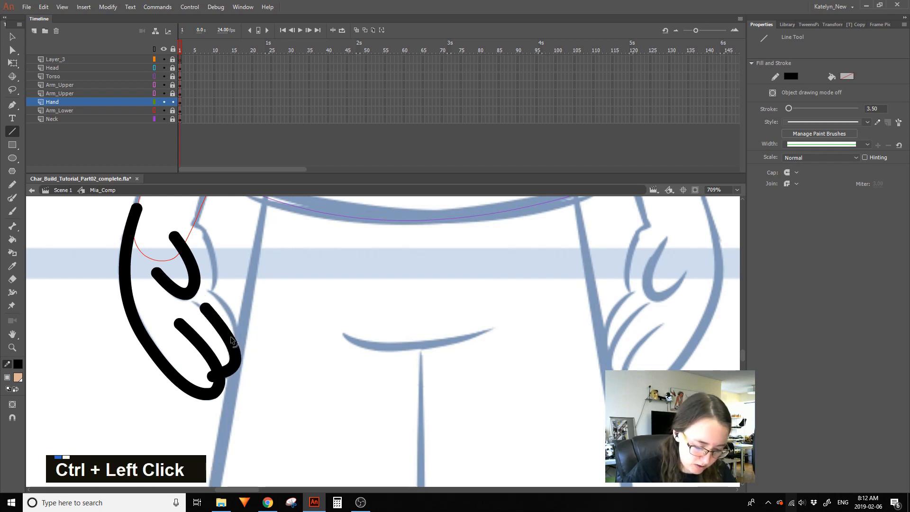
{"action": "left_click", "coordinate": [215, 375], "text": "ctrl"}
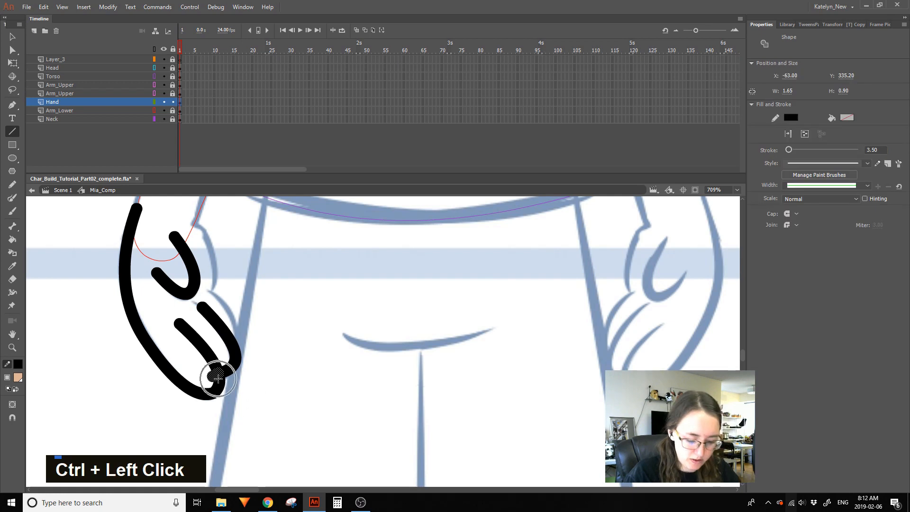
{"action": "key", "text": "Delete"}
Try drawing the third finger with the Paint Brush tool and undo the stroke
{"action": "left_click", "coordinate": [13, 39]}
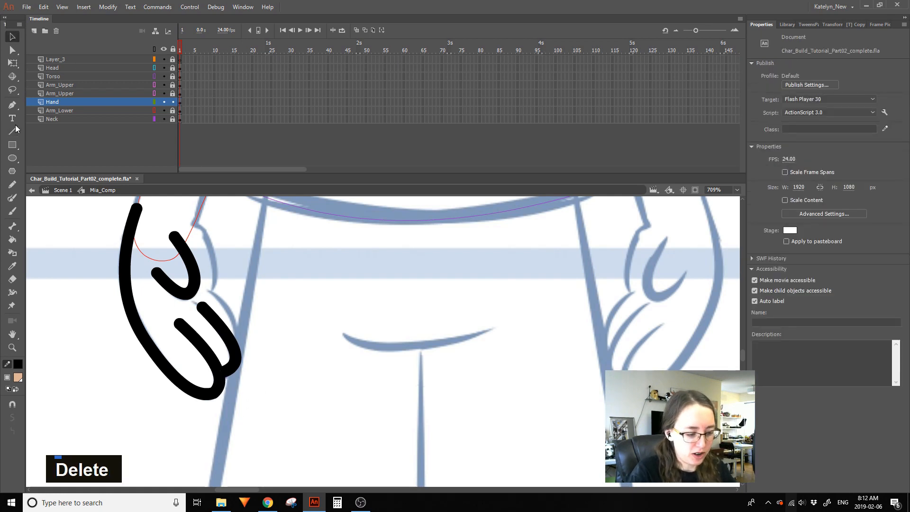
{"action": "left_click", "coordinate": [13, 199]}
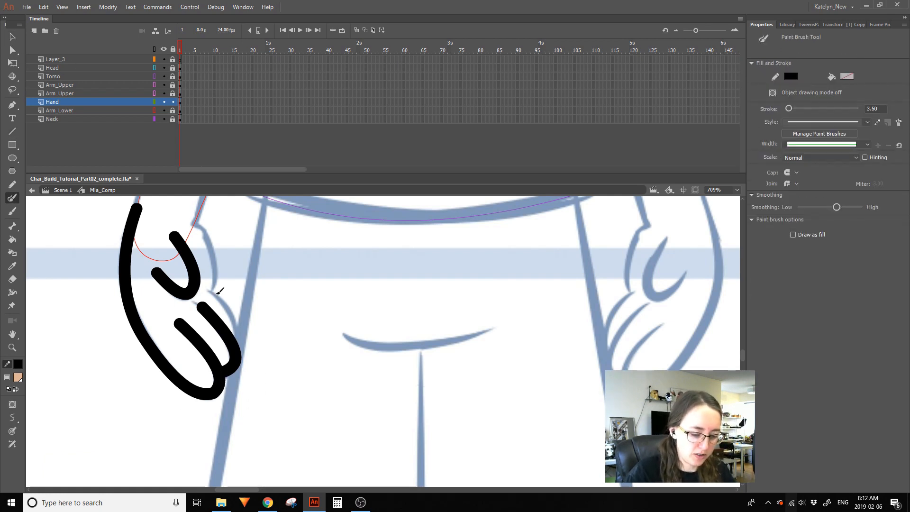
{"action": "mouse_move", "coordinate": [208, 290]}
{"action": "left_mouse_down"}
{"action": "mouse_move", "coordinate": [231, 315]}
{"action": "mouse_move", "coordinate": [227, 351]}
{"action": "left_mouse_up"}
{"action": "key", "text": "ctrl+z"}
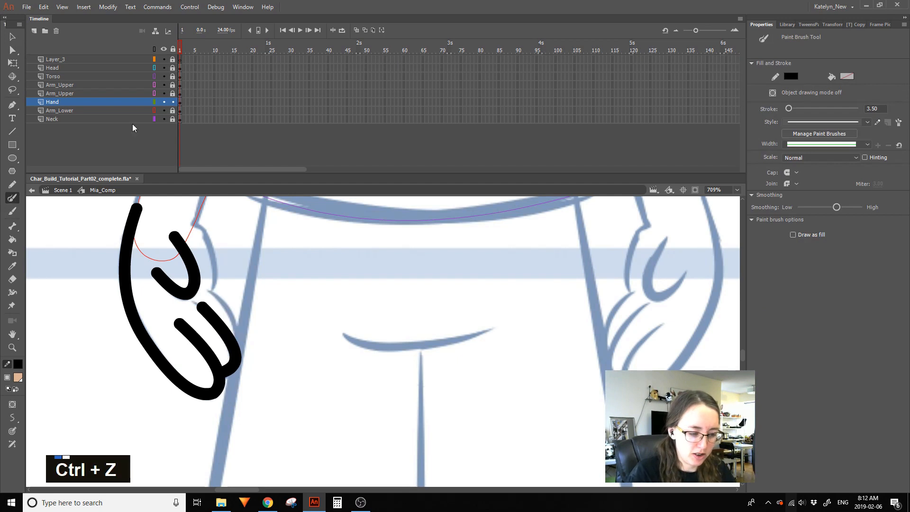
Draw the third finger above the second one with the Line tool, curve it to the sketch, and delete its overlapping end
{"action": "left_click", "coordinate": [13, 132]}
{"action": "left_click_drag", "start_coordinate": [233, 348], "coordinate": [223, 278]}
{"action": "left_click_drag", "start_coordinate": [228, 308], "coordinate": [240, 311]}
{"action": "left_click_drag", "start_coordinate": [223, 279], "coordinate": [235, 315]}
{"action": "left_click", "coordinate": [235, 351], "text": "ctrl"}
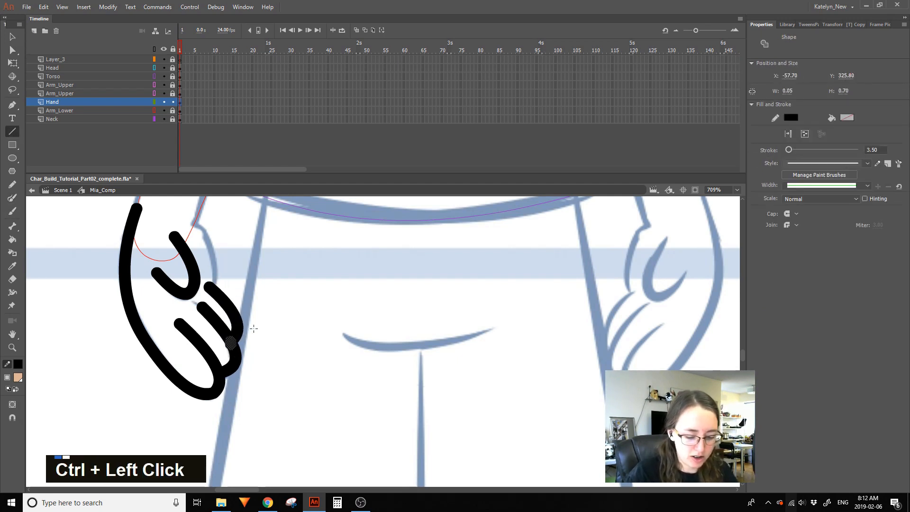
{"action": "key", "text": "Delete"}
Draw the hand's inner edge as a curved line from the wrist beside the thumb down to the third finger
{"action": "left_click_drag", "start_coordinate": [193, 218], "coordinate": [216, 302]}
{"action": "left_click_drag", "start_coordinate": [203, 256], "coordinate": [214, 251]}
{"action": "left_click", "coordinate": [18, 42]}
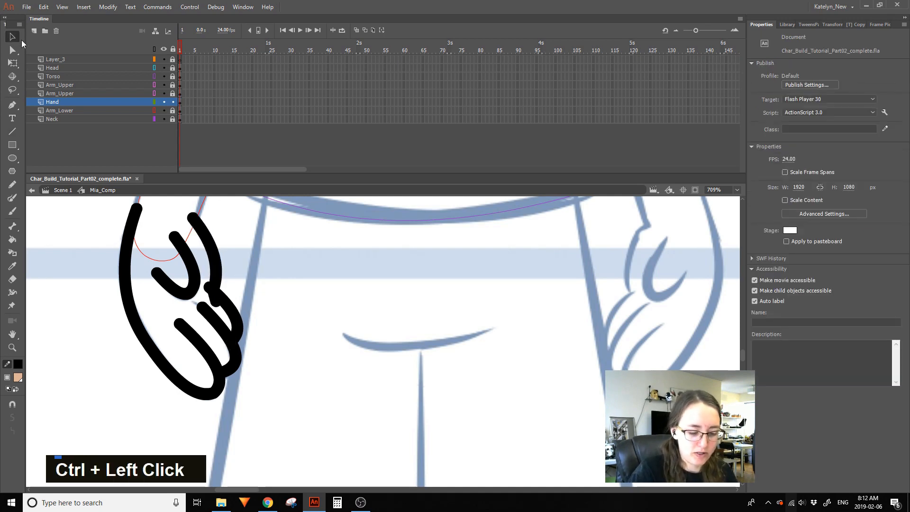
Delete the overlapping stub where the hand's inner edge meets the third finger and refine that finger's outer curve
{"action": "left_click", "coordinate": [210, 288]}
{"action": "key", "text": "Delete"}
{"action": "left_click", "coordinate": [214, 290]}
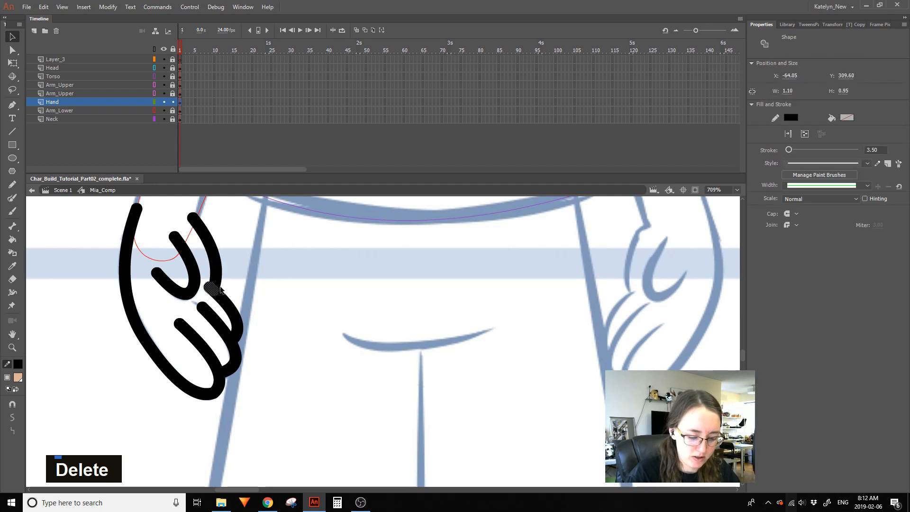
{"action": "key", "text": "Delete"}
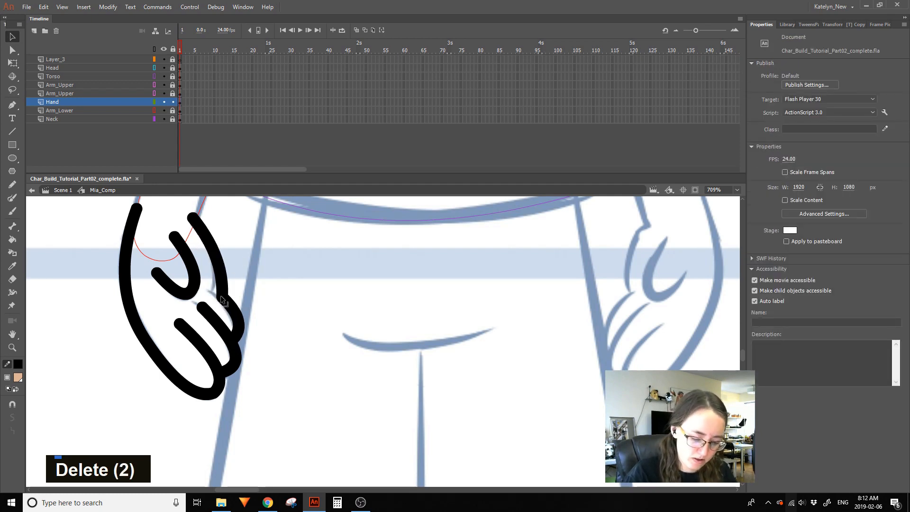
{"action": "left_click_drag", "start_coordinate": [240, 329], "coordinate": [243, 328]}
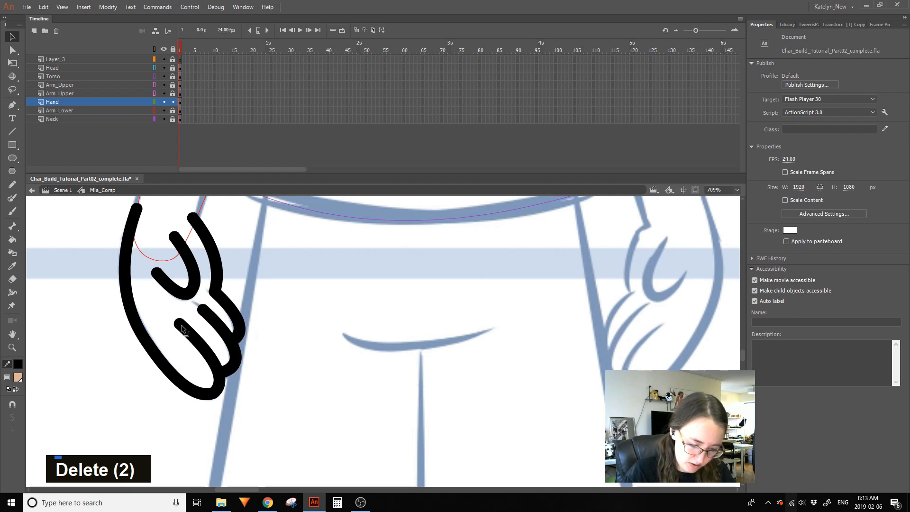
Close the hand's open wrist end with a straight line between both outline ends, undoing misplaced attempts, and bend it upward
{"action": "left_click_drag", "start_coordinate": [234, 248], "coordinate": [262, 305]}
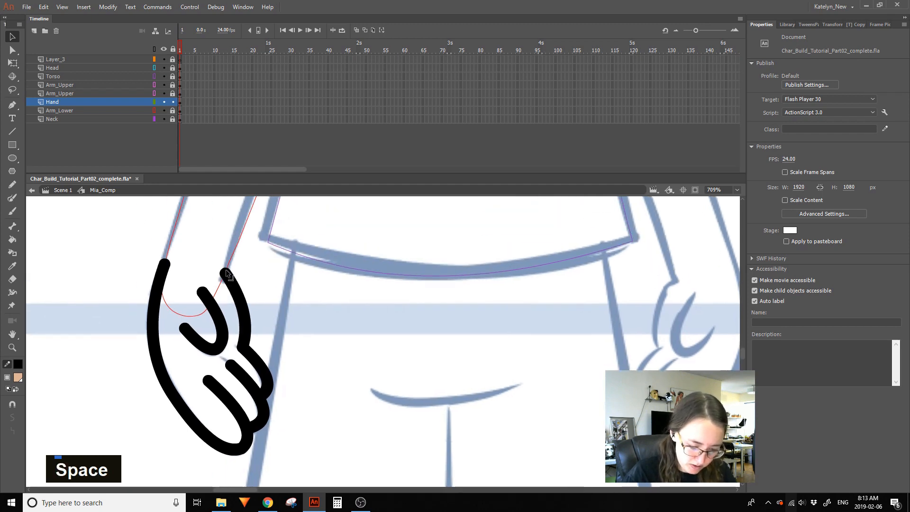
{"action": "left_click", "coordinate": [14, 134]}
{"action": "left_click_drag", "start_coordinate": [172, 262], "coordinate": [224, 271]}
{"action": "key", "text": "ctrl+z"}
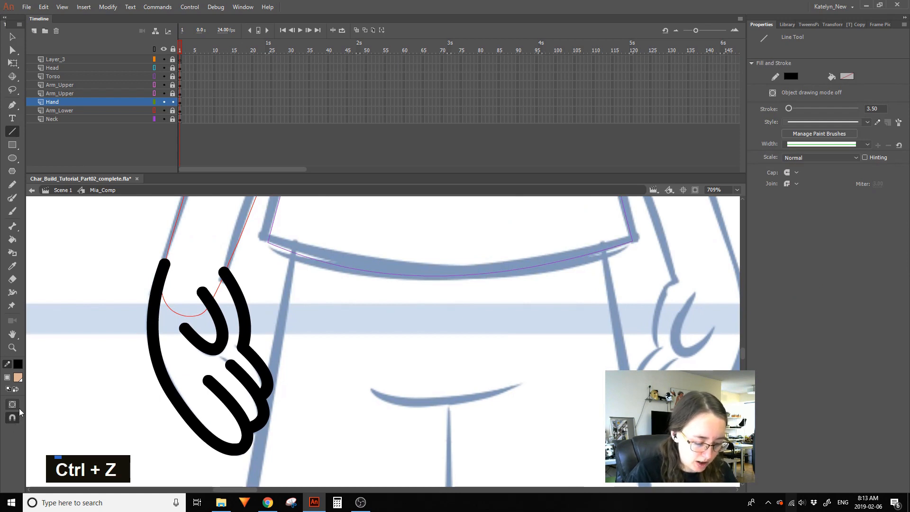
{"action": "mouse_move", "coordinate": [164, 259]}
{"action": "left_mouse_down"}
{"action": "mouse_move", "coordinate": [190, 272]}
{"action": "mouse_move", "coordinate": [226, 271]}
{"action": "left_mouse_up"}
{"action": "key", "text": "ctrl+z"}
{"action": "left_click_drag", "start_coordinate": [163, 261], "coordinate": [228, 272]}
{"action": "key", "text": "ctrl+z"}
{"action": "left_click_drag", "start_coordinate": [164, 260], "coordinate": [226, 271]}
{"action": "key", "text": "ctrl+z"}
{"action": "left_click_drag", "start_coordinate": [166, 261], "coordinate": [228, 280]}
{"action": "key", "text": "v"}
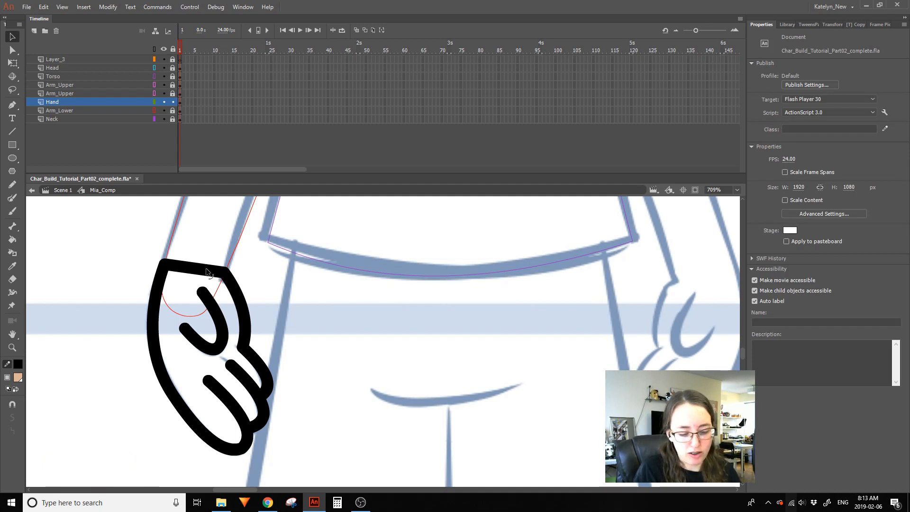
{"action": "left_click_drag", "start_coordinate": [205, 268], "coordinate": [203, 258]}
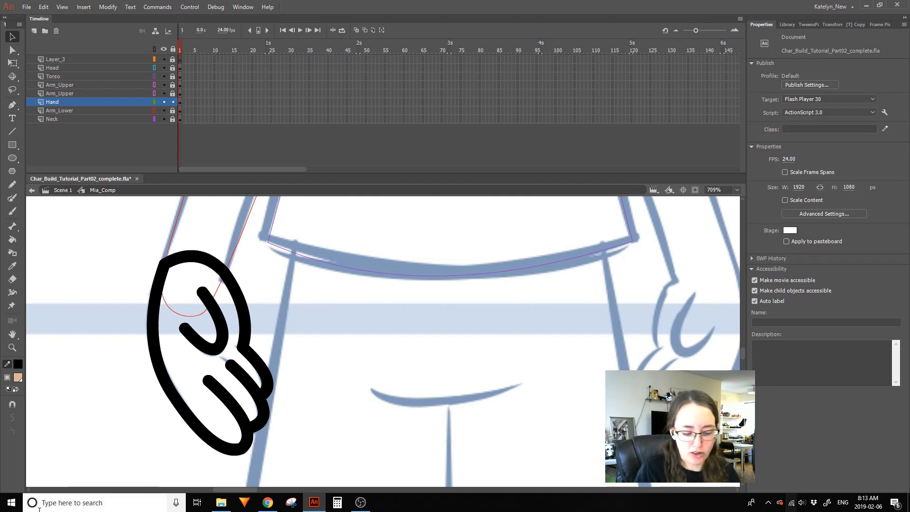
Convert the complete hand drawing to a graphic symbol named Mia_Hand with its registration at top centre
{"action": "left_click_drag", "start_coordinate": [99, 238], "coordinate": [304, 474]}
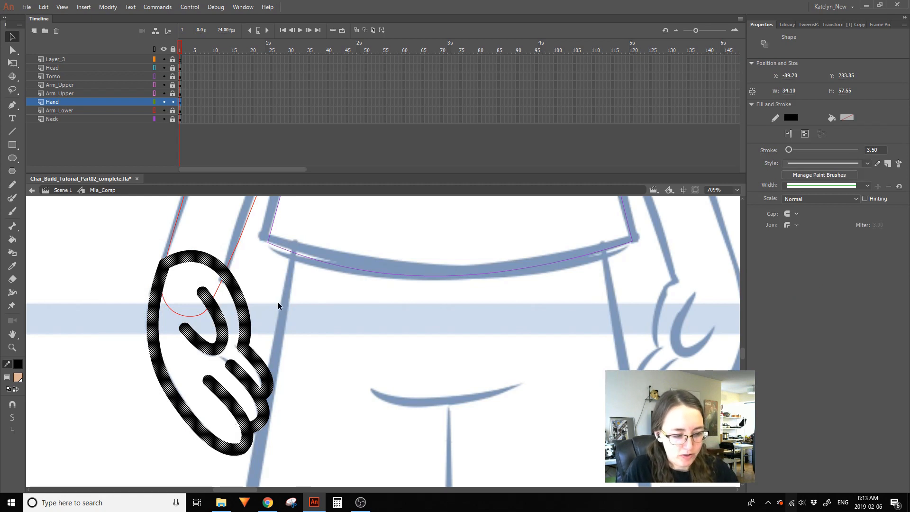
{"action": "key", "text": "F8"}
{"action": "type", "text": "M"}
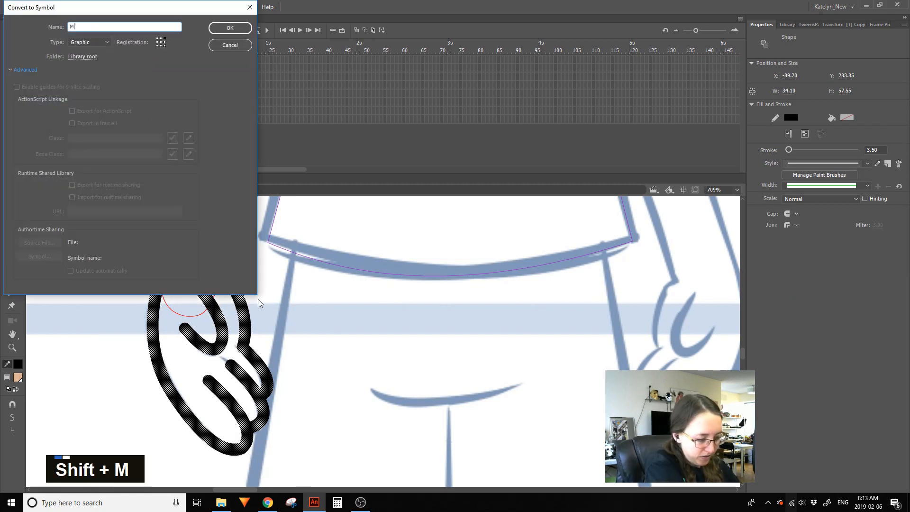
{"action": "type", "text": "ia)"}
{"action": "key", "text": "shift+BackSpace"}
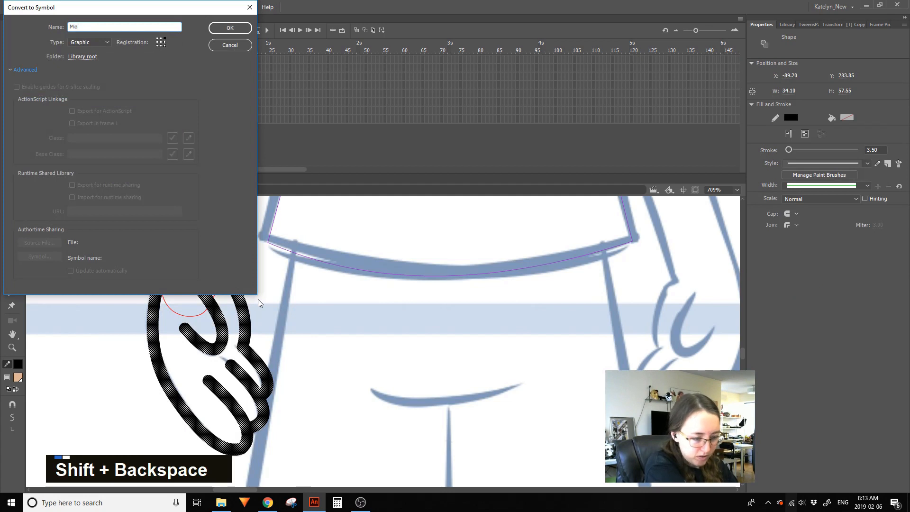
{"action": "type", "text": "_Hand"}
{"action": "left_click", "coordinate": [161, 43]}
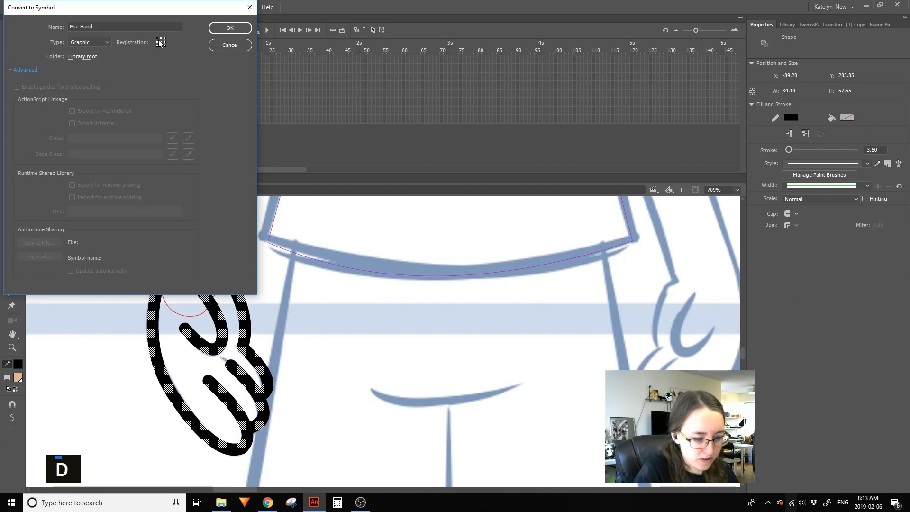
{"action": "left_click", "coordinate": [232, 29]}
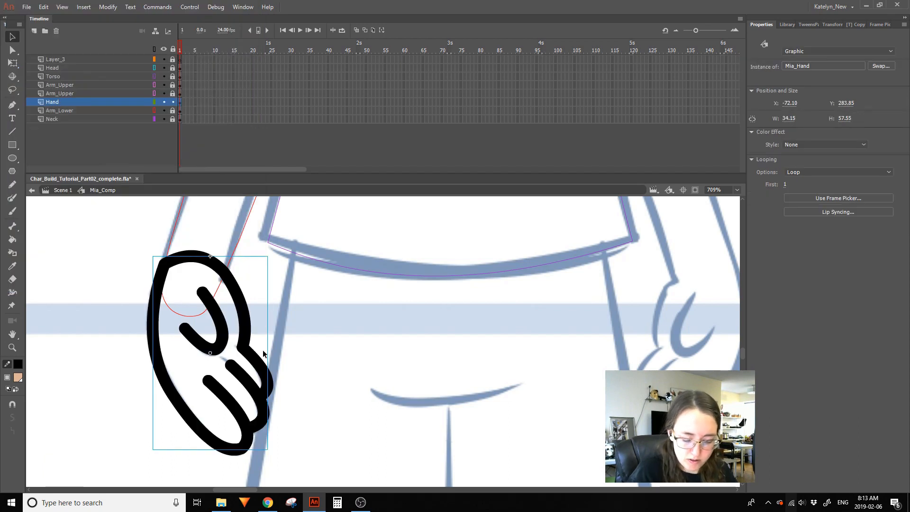
Inside the Mia_Hand symbol, move all the artwork up and to the right so the registration point sits within the wrist
{"action": "key", "text": "q"}
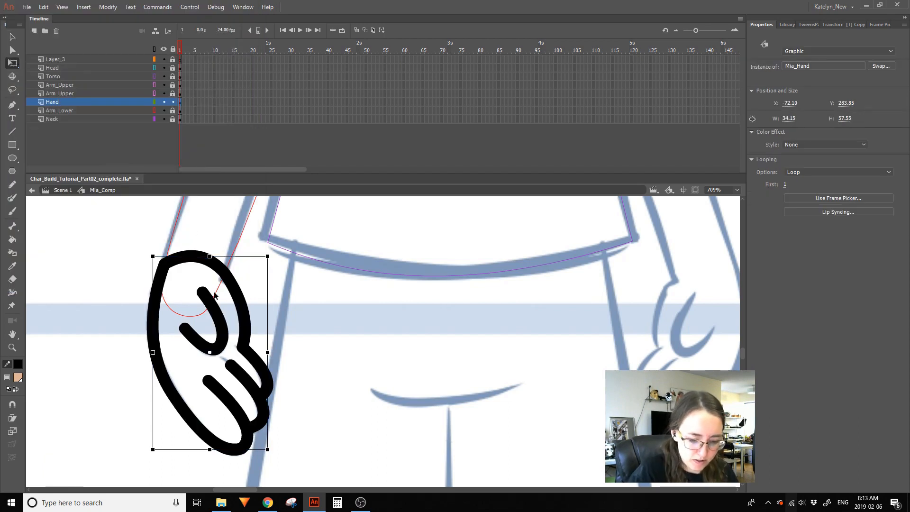
{"action": "double_click", "coordinate": [210, 353]}
{"action": "key", "text": "ctrl+a"}
{"action": "left_click_drag", "start_coordinate": [239, 303], "coordinate": [272, 268]}
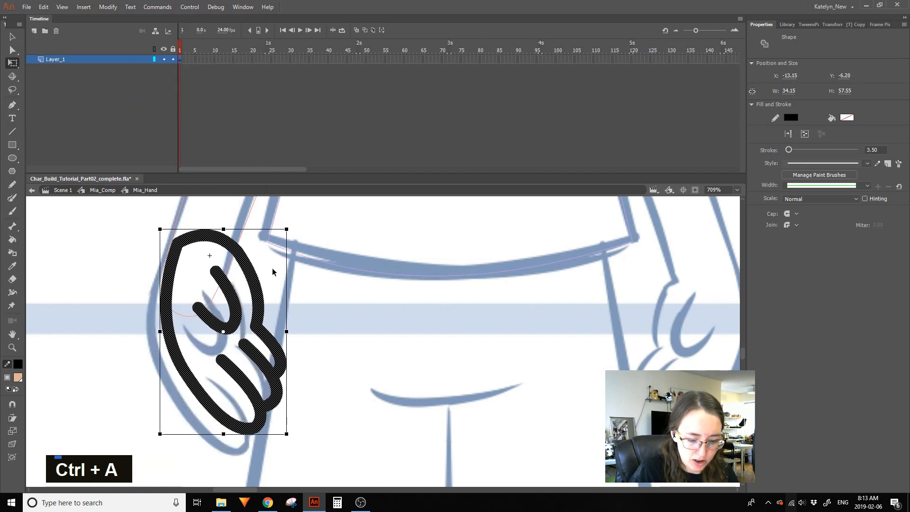
Rename the layer inside the Mia_Hand symbol as Hand
{"action": "left_click", "coordinate": [298, 249]}
{"action": "double_click", "coordinate": [59, 59]}
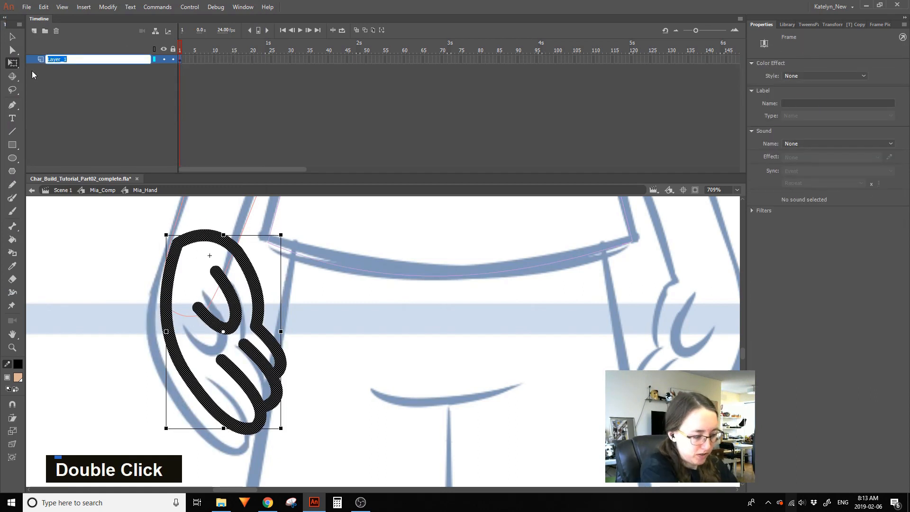
{"action": "type", "text": "Hand"}
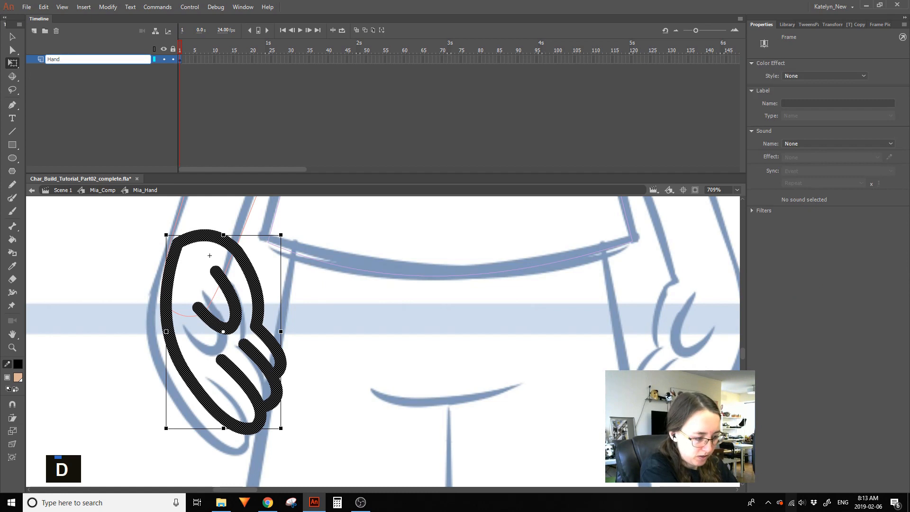
{"action": "type", "text": "_="}
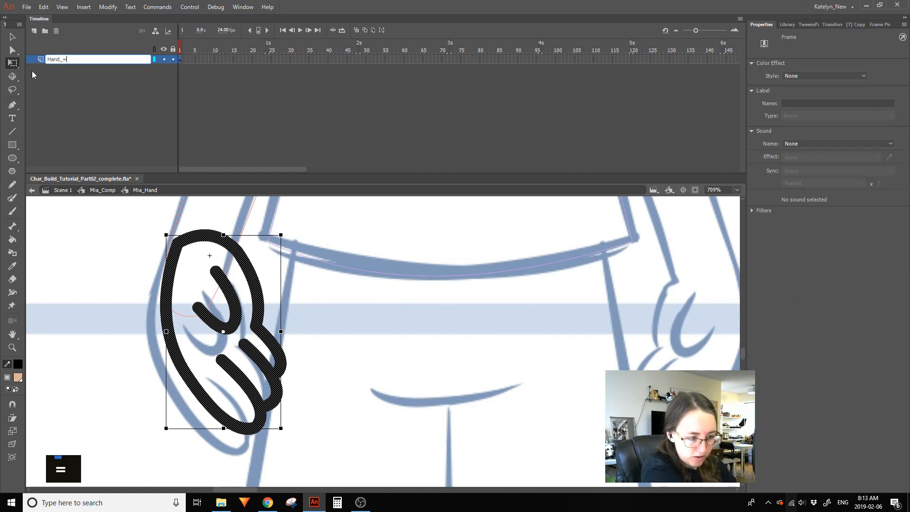
{"action": "key", "text": "BackSpace"}
{"action": "key", "text": "Return"}
Fill the hand with the skin colour and delete the curved outline across its wrist
{"action": "left_click", "coordinate": [18, 37]}
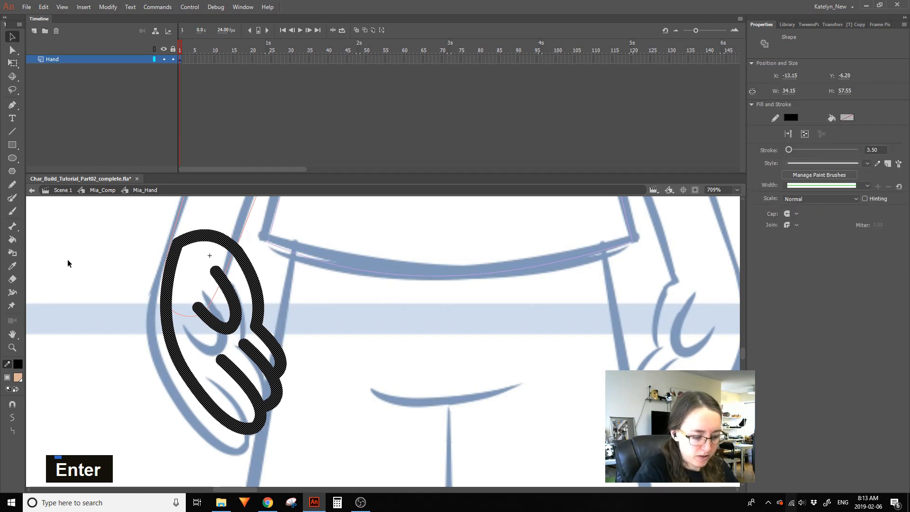
{"action": "left_click", "coordinate": [67, 259]}
{"action": "left_click", "coordinate": [197, 290]}
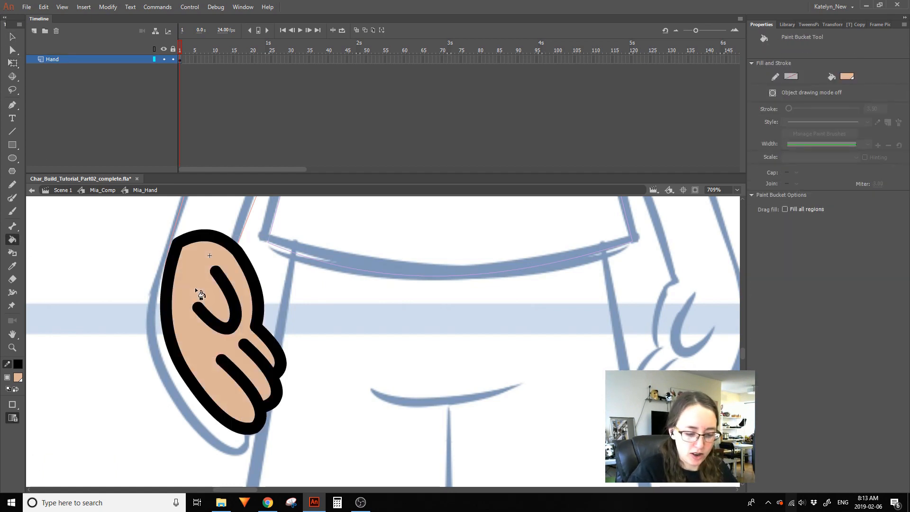
{"action": "double_click", "coordinate": [235, 232]}
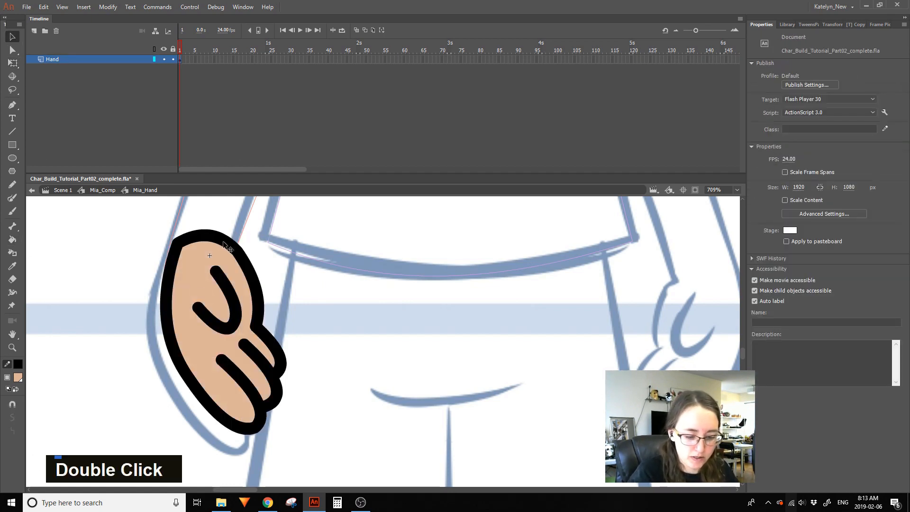
{"action": "key", "text": "Delete"}
Return to Mia_Comp, move the hand back onto the sketched hand, and turn off outline display for the Arm_Lower layer
{"action": "double_click", "coordinate": [269, 235]}
{"action": "left_click_drag", "start_coordinate": [242, 307], "coordinate": [234, 336]}
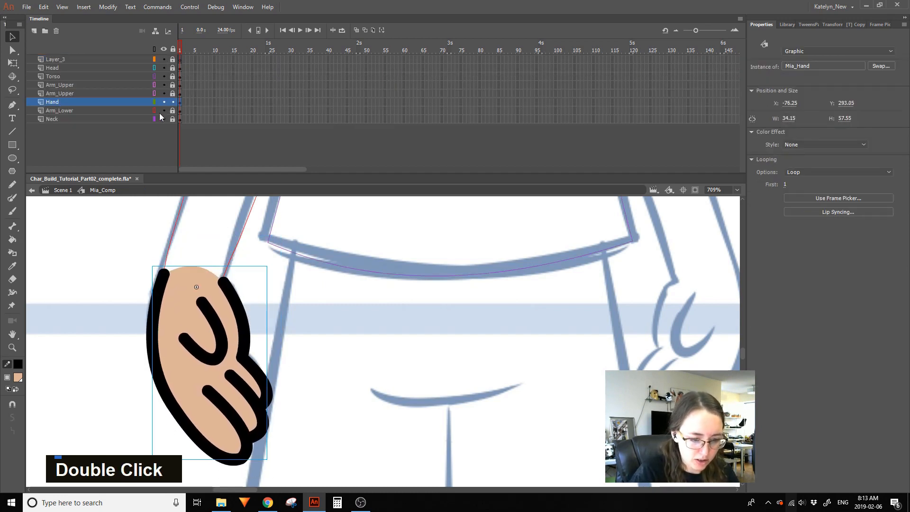
{"action": "left_click", "coordinate": [155, 111]}
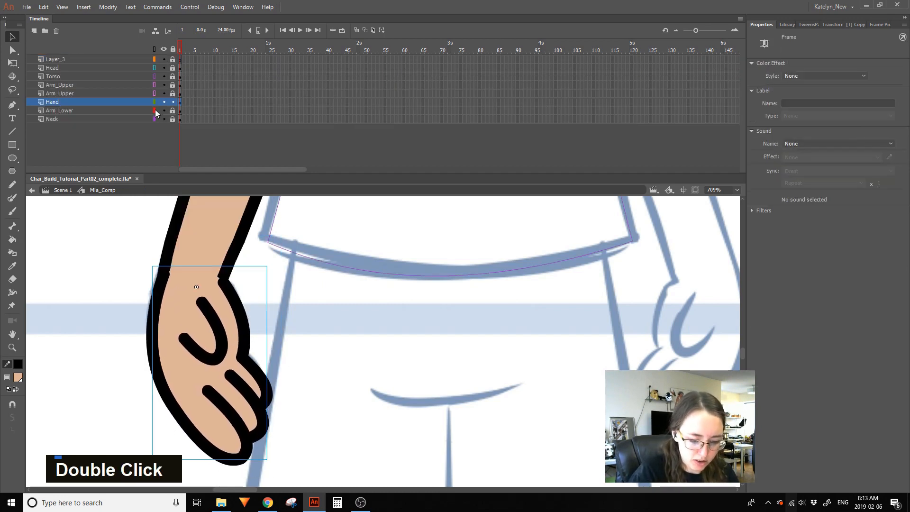
Inside the hand symbol, reshape the skin fill's upper edge into a shallow curve across the wrist and return to Mia_Comp
{"action": "double_click", "coordinate": [240, 339]}
{"action": "left_click_drag", "start_coordinate": [189, 266], "coordinate": [246, 296]}
{"action": "left_click_drag", "start_coordinate": [182, 275], "coordinate": [141, 276]}
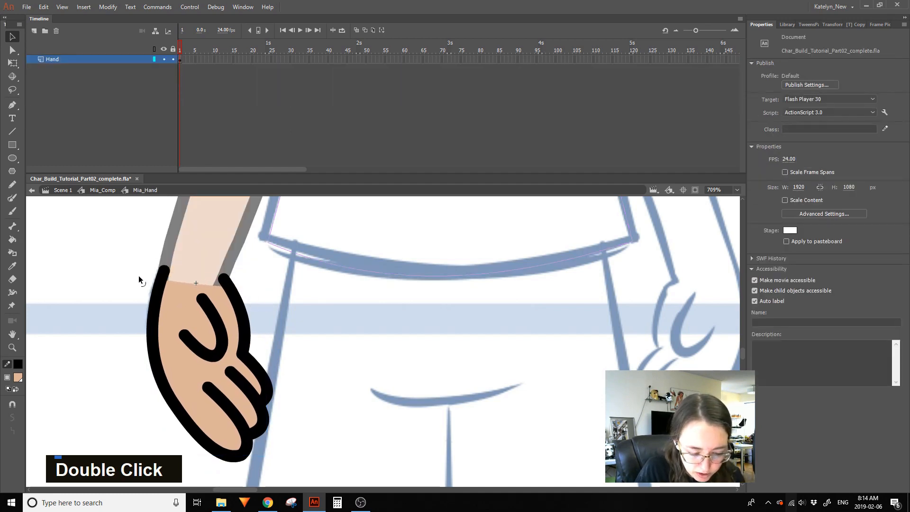
{"action": "left_click_drag", "start_coordinate": [208, 284], "coordinate": [209, 275]}
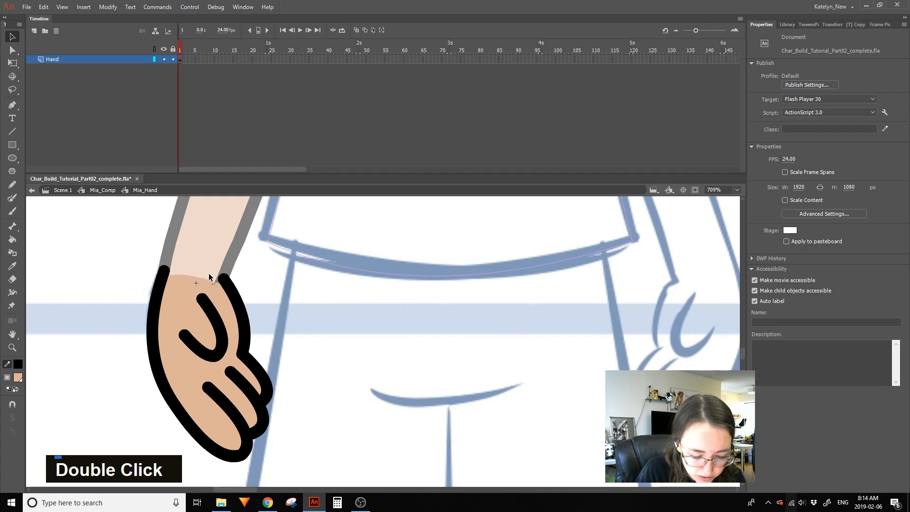
{"action": "double_click", "coordinate": [281, 269]}
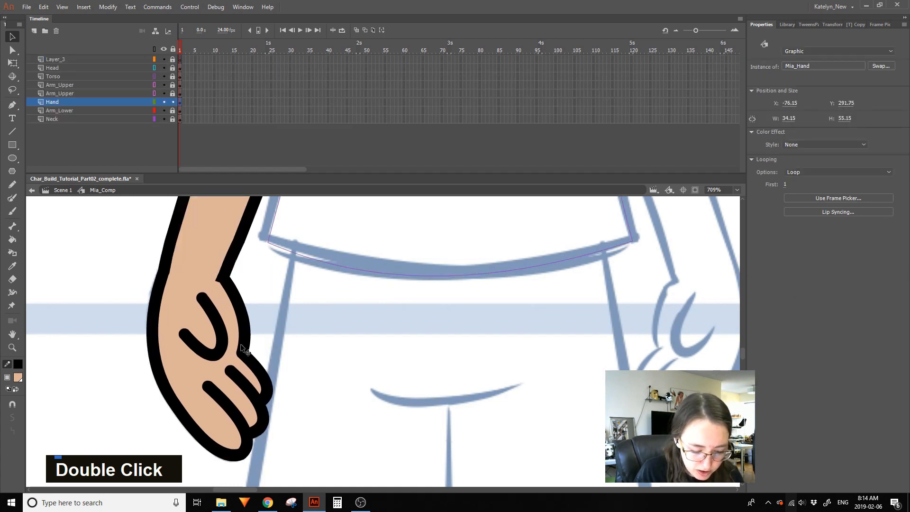
Adjust the hand's outline ends at the wrist to meet the lower arm's lines, undoing unwanted changes
{"action": "double_click", "coordinate": [223, 278]}
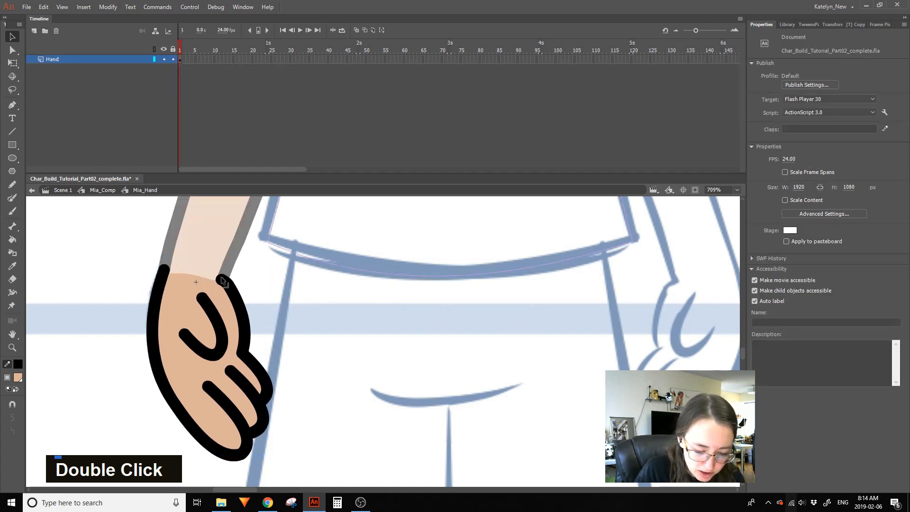
{"action": "key", "text": "Delete"}
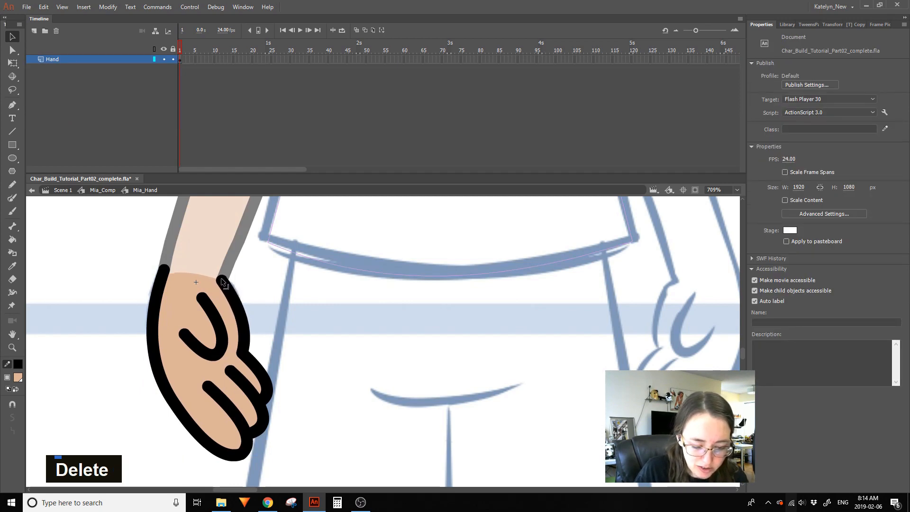
{"action": "left_click", "coordinate": [169, 269]}
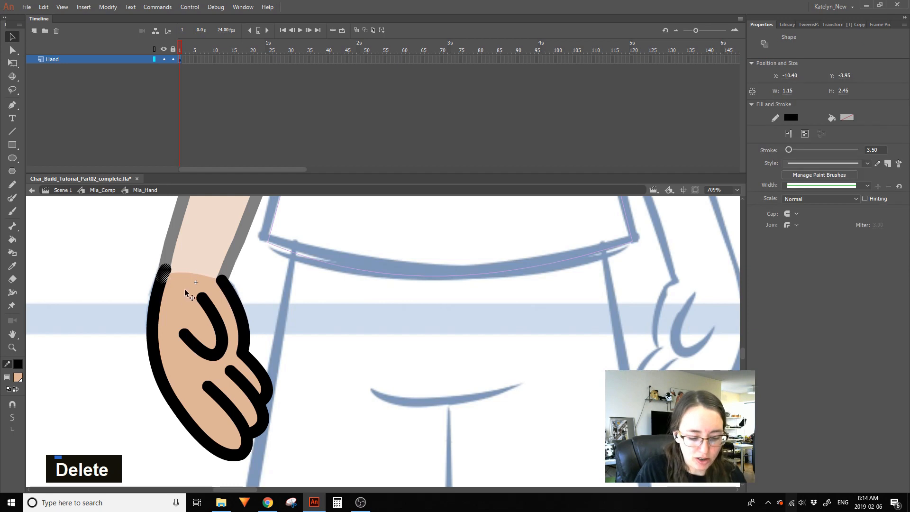
{"action": "key", "text": "ctrl+z"}
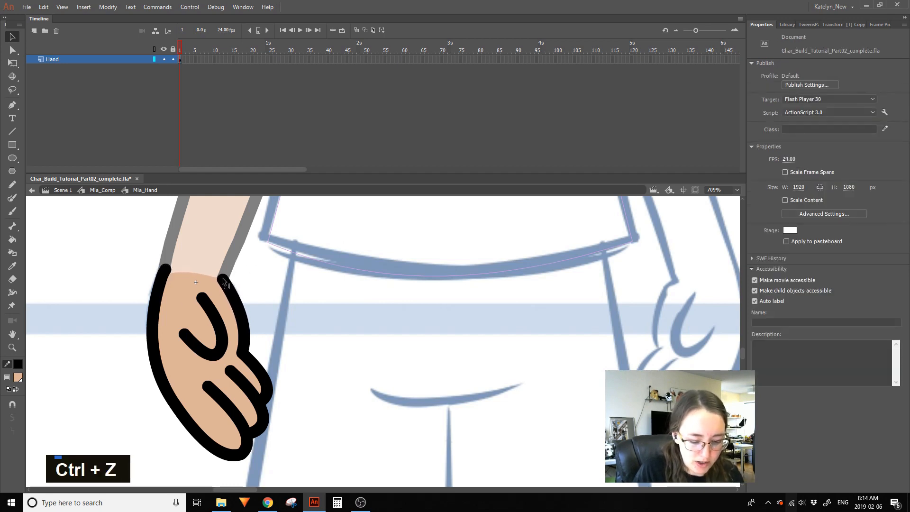
{"action": "double_click", "coordinate": [262, 312]}
{"action": "double_click", "coordinate": [246, 298]}
{"action": "left_click", "coordinate": [165, 271]}
{"action": "key", "text": "ctrl+z"}
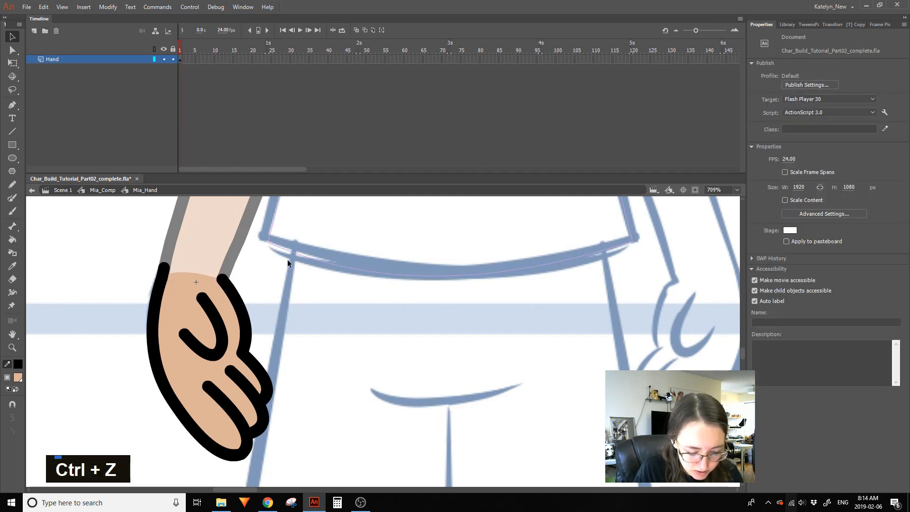
{"action": "double_click", "coordinate": [287, 259]}
{"action": "double_click", "coordinate": [178, 286]}
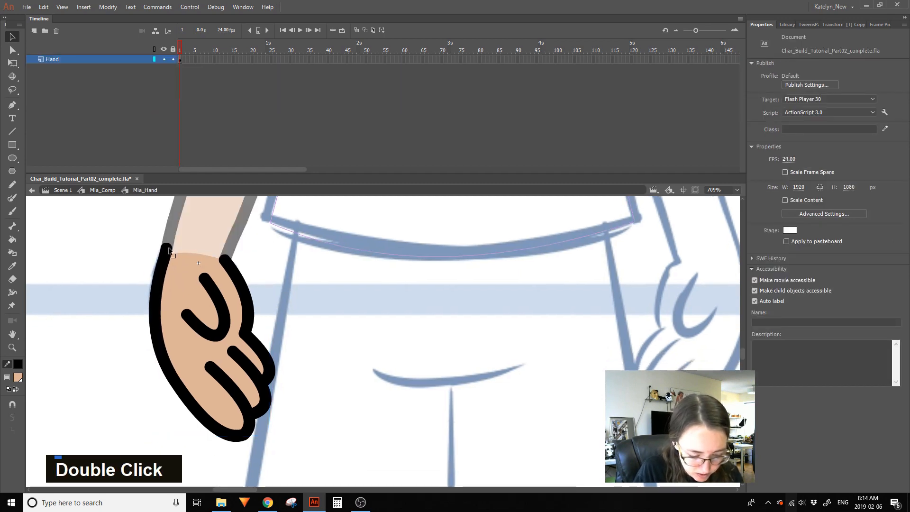
Add a new layer named Tapers above the Hand layer inside the hand symbol
{"action": "key", "text": "space"}
{"action": "left_click_drag", "start_coordinate": [288, 338], "coordinate": [281, 309]}
{"action": "left_click_drag", "start_coordinate": [303, 304], "coordinate": [307, 338]}
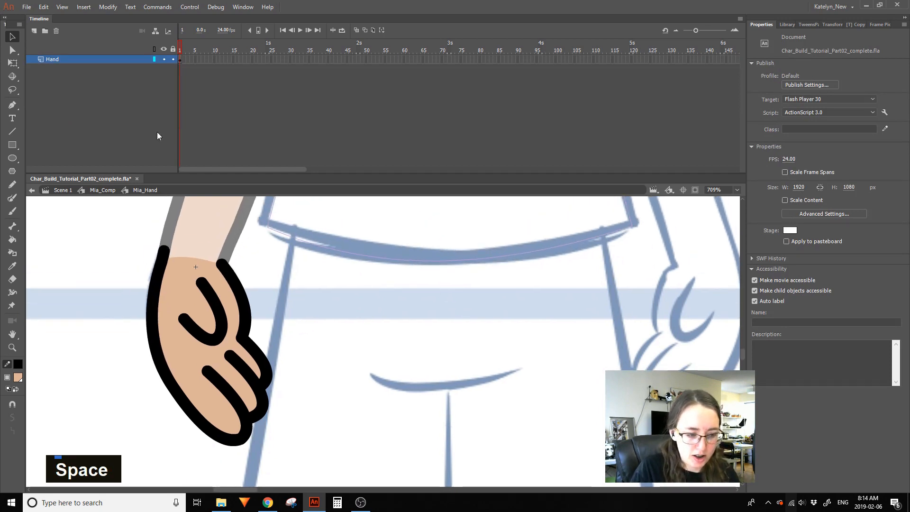
{"action": "left_click", "coordinate": [33, 31]}
{"action": "double_click", "coordinate": [66, 65]}
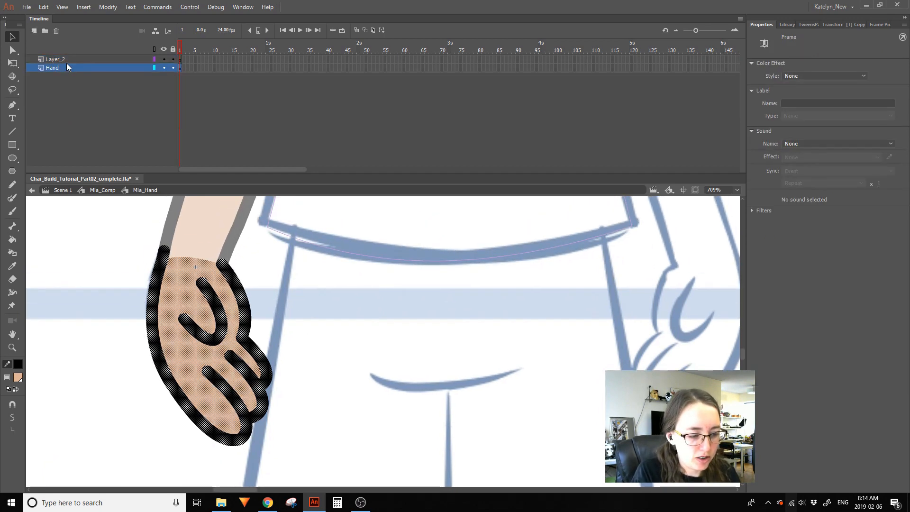
{"action": "left_click", "coordinate": [75, 59]}
{"action": "double_click", "coordinate": [61, 60]}
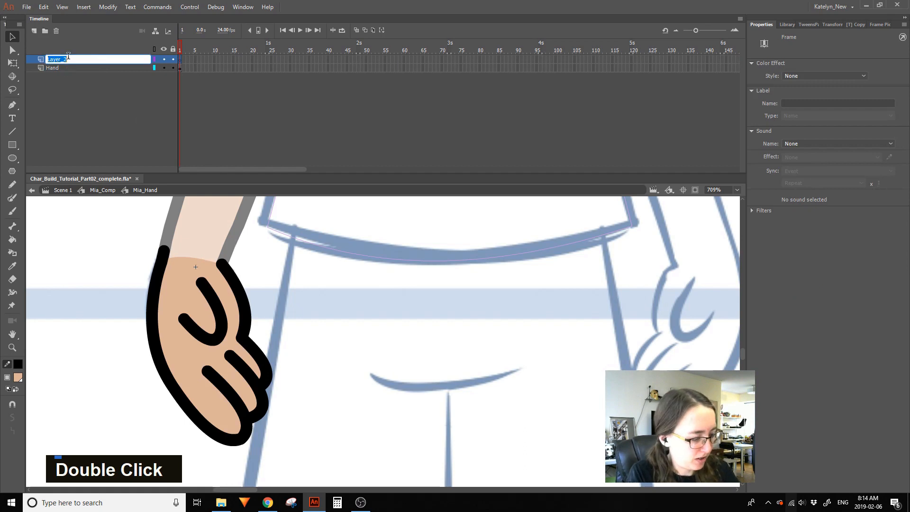
{"action": "type", "text": "Tapers"}
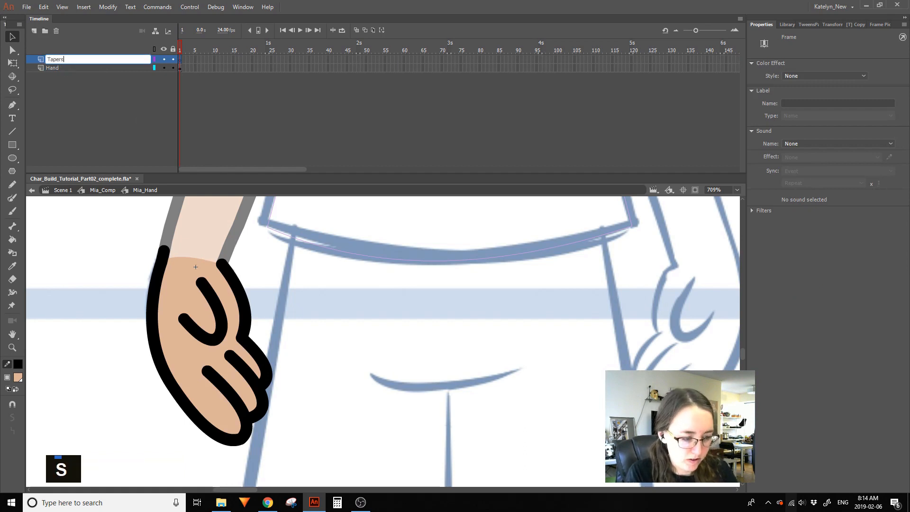
Lasso the free ends of the thumb and finger lines, cut them, and paste them in place on the Tapers layer
{"action": "left_click", "coordinate": [34, 95]}
{"action": "mouse_move", "coordinate": [209, 271]}
{"action": "left_mouse_down"}
{"action": "mouse_move", "coordinate": [202, 294]}
{"action": "mouse_move", "coordinate": [212, 272]}
{"action": "left_mouse_up"}
{"action": "mouse_move", "coordinate": [189, 308]}
{"action": "left_mouse_down"}
{"action": "mouse_move", "coordinate": [169, 317]}
{"action": "mouse_move", "coordinate": [190, 310]}
{"action": "left_mouse_up"}
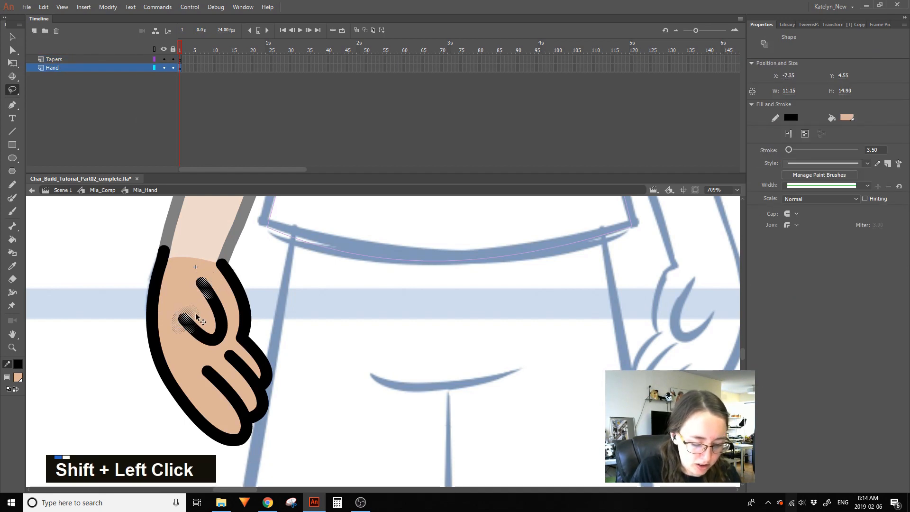
{"action": "mouse_move", "coordinate": [220, 368]}
{"action": "left_mouse_down"}
{"action": "mouse_move", "coordinate": [230, 377]}
{"action": "mouse_move", "coordinate": [222, 370]}
{"action": "mouse_move", "coordinate": [240, 351]}
{"action": "left_mouse_up"}
{"action": "left_click", "coordinate": [225, 374], "text": "ctrl+shift"}
{"action": "left_click", "coordinate": [242, 354], "text": "ctrl+shift"}
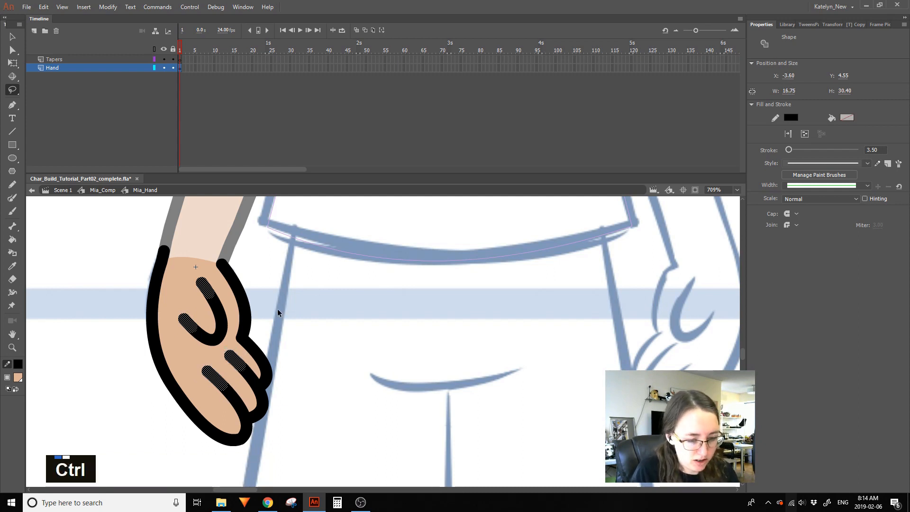
{"action": "key", "text": "ctrl+x"}
{"action": "left_click", "coordinate": [200, 56]}
{"action": "key", "text": "ctrl+shift+v"}
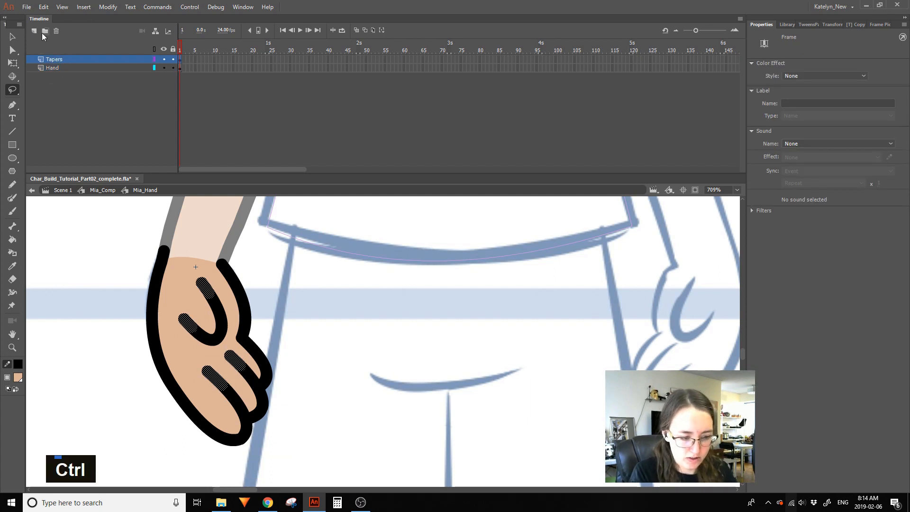
{"action": "left_click", "coordinate": [14, 40]}
{"action": "left_click", "coordinate": [271, 288]}
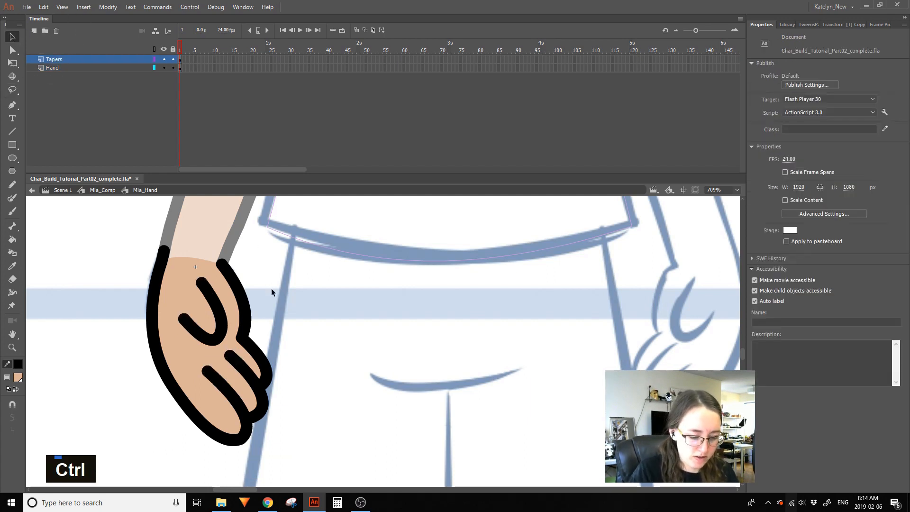
Display the Hand layer as outlines and lock it
{"action": "left_click", "coordinate": [155, 68]}
{"action": "left_click", "coordinate": [173, 67]}
{"action": "key", "text": "z"}
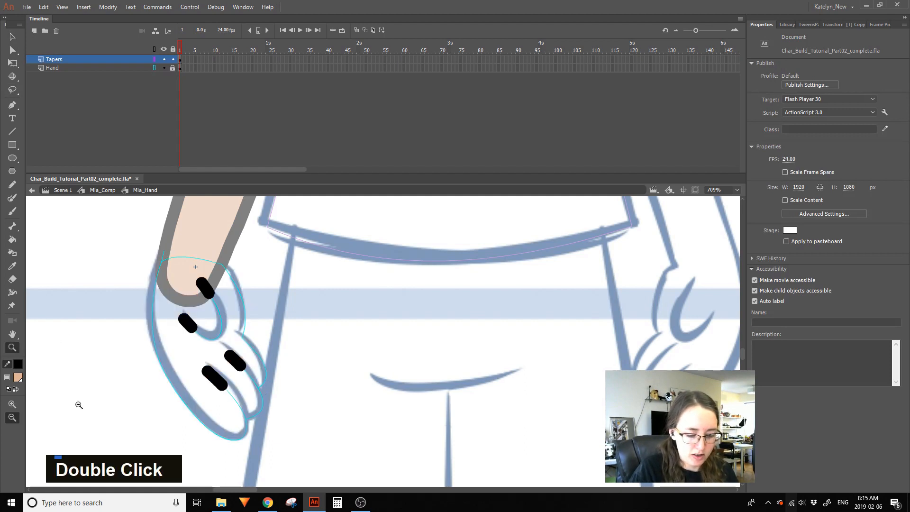
{"action": "left_click", "coordinate": [78, 404]}
{"action": "left_click_drag", "start_coordinate": [465, 360], "coordinate": [384, 374]}
{"action": "left_click", "coordinate": [13, 36]}
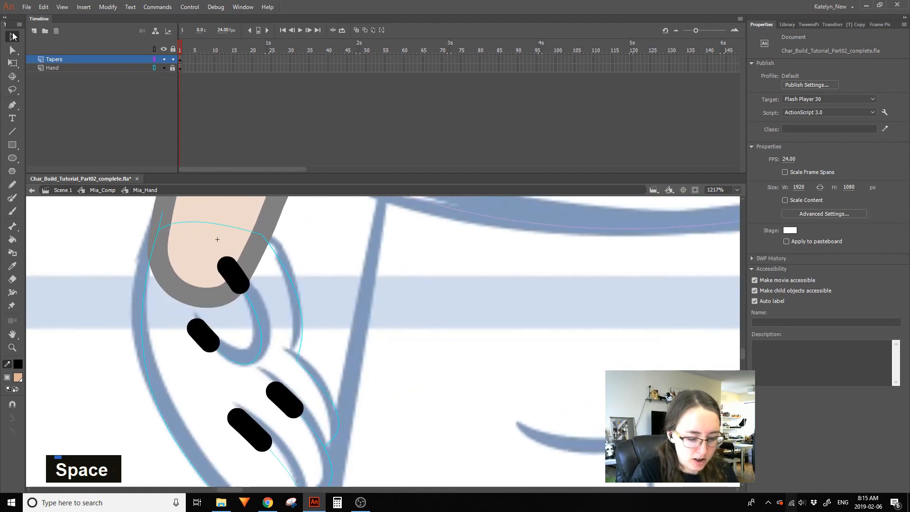
Set the stroke cap of all four line pieces to None and convert the lines to fills
{"action": "double_click", "coordinate": [232, 274]}
{"action": "left_click_drag", "start_coordinate": [456, 229], "coordinate": [181, 445]}
{"action": "left_click", "coordinate": [791, 213]}
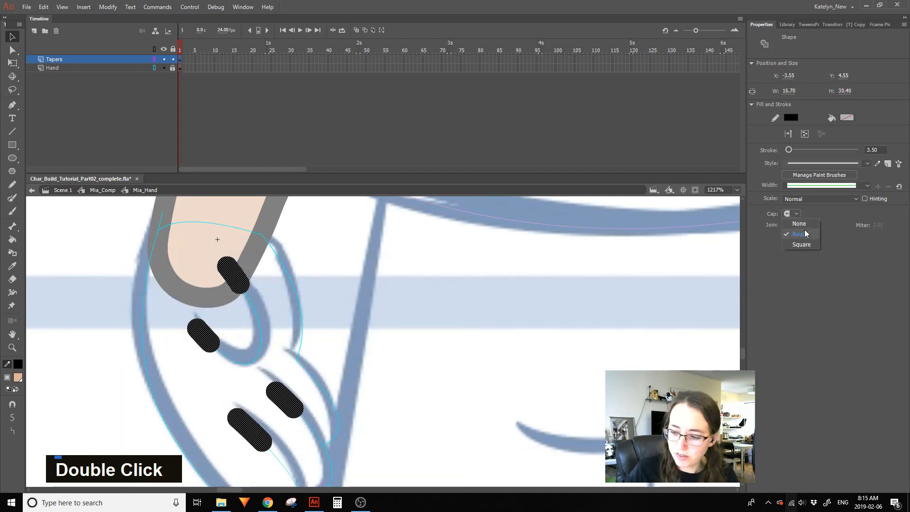
{"action": "left_click", "coordinate": [801, 244]}
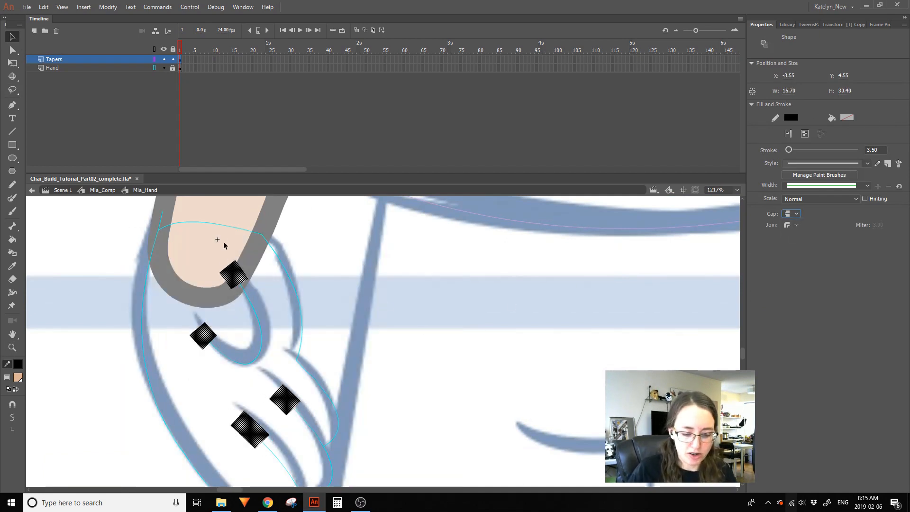
{"action": "left_click", "coordinate": [110, 6]}
{"action": "mouse_move", "coordinate": [204, 87]}
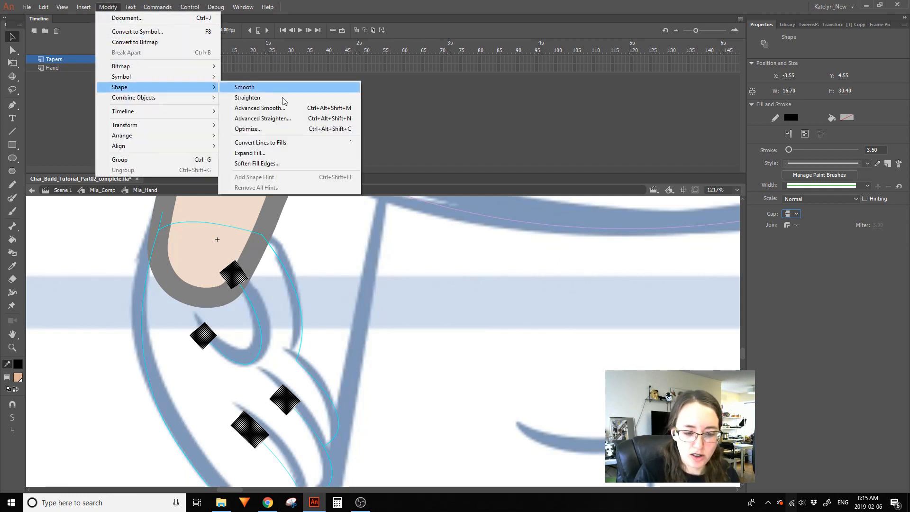
{"action": "left_click", "coordinate": [293, 143]}
{"action": "left_click", "coordinate": [286, 245]}
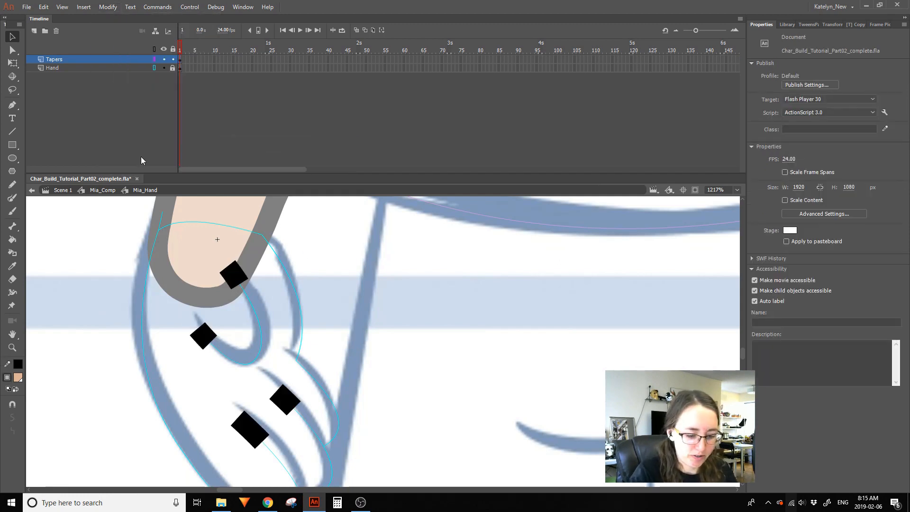
Pull the free ends of the two thumb-line pieces outward into rounded tips and turn off the Hand layer's outline display
{"action": "left_click_drag", "start_coordinate": [235, 264], "coordinate": [219, 254]}
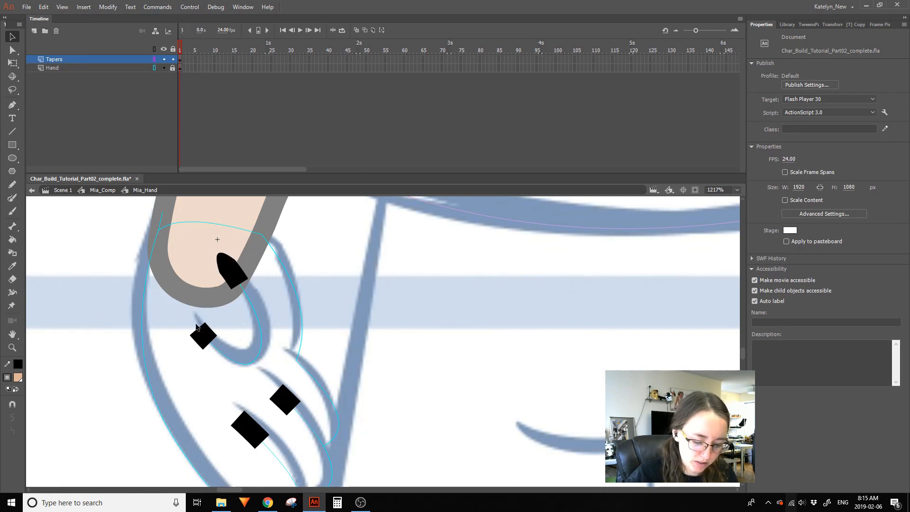
{"action": "left_click_drag", "start_coordinate": [198, 328], "coordinate": [190, 317]}
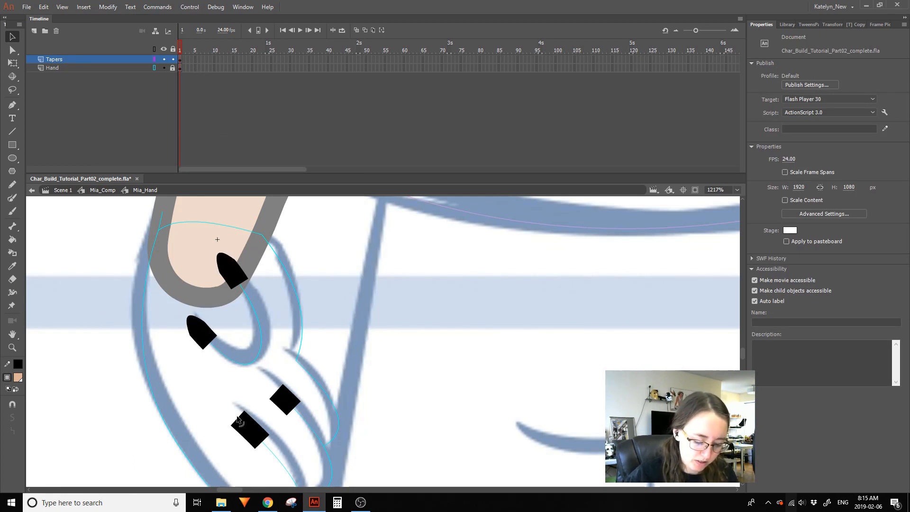
{"action": "left_click", "coordinate": [154, 68]}
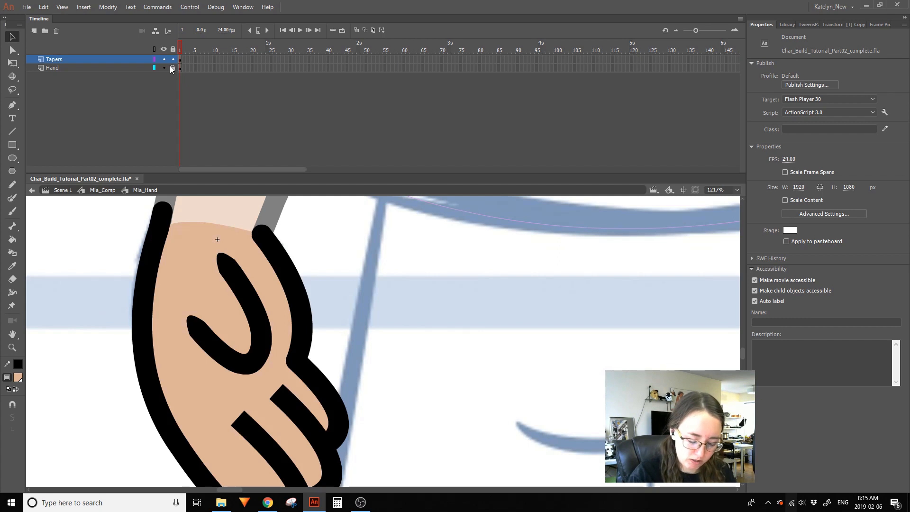
{"action": "key", "text": "space"}
{"action": "left_click_drag", "start_coordinate": [325, 250], "coordinate": [318, 244]}
{"action": "left_click", "coordinate": [172, 68]}
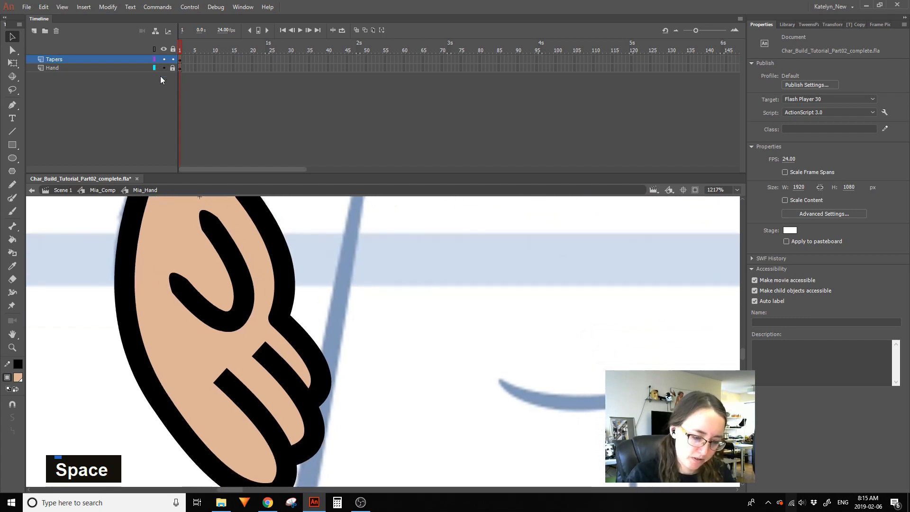
Reshape both ends of the thumb line into sharp tapered points with smooth curved edges
{"action": "mouse_move", "coordinate": [204, 232]}
{"action": "left_mouse_down"}
{"action": "mouse_move", "coordinate": [198, 194]}
{"action": "mouse_move", "coordinate": [186, 198]}
{"action": "mouse_move", "coordinate": [225, 229]}
{"action": "mouse_move", "coordinate": [213, 213]}
{"action": "mouse_move", "coordinate": [197, 215]}
{"action": "mouse_move", "coordinate": [202, 221]}
{"action": "mouse_move", "coordinate": [190, 211]}
{"action": "mouse_move", "coordinate": [205, 206]}
{"action": "left_mouse_up"}
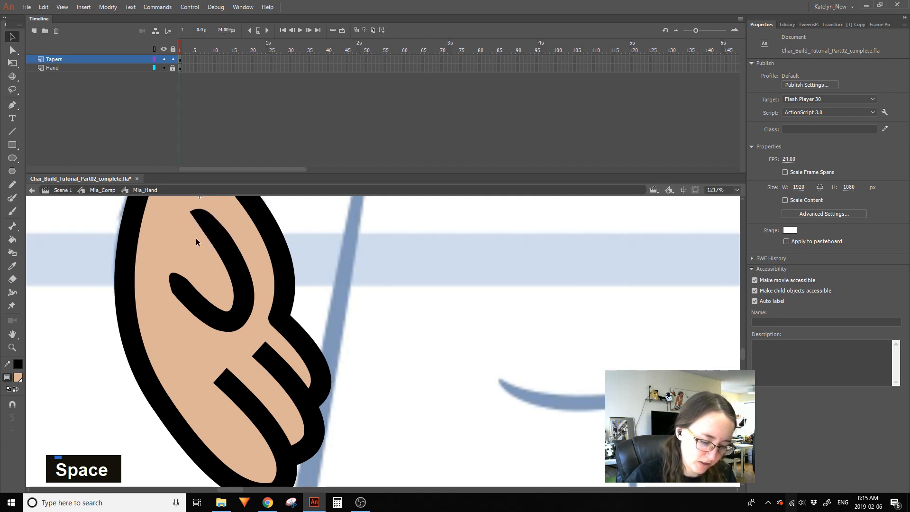
{"action": "mouse_move", "coordinate": [184, 276]}
{"action": "left_mouse_down"}
{"action": "mouse_move", "coordinate": [170, 261]}
{"action": "mouse_move", "coordinate": [186, 324]}
{"action": "mouse_move", "coordinate": [182, 287]}
{"action": "mouse_move", "coordinate": [163, 255]}
{"action": "left_mouse_up"}
{"action": "left_click_drag", "start_coordinate": [184, 302], "coordinate": [184, 305]}
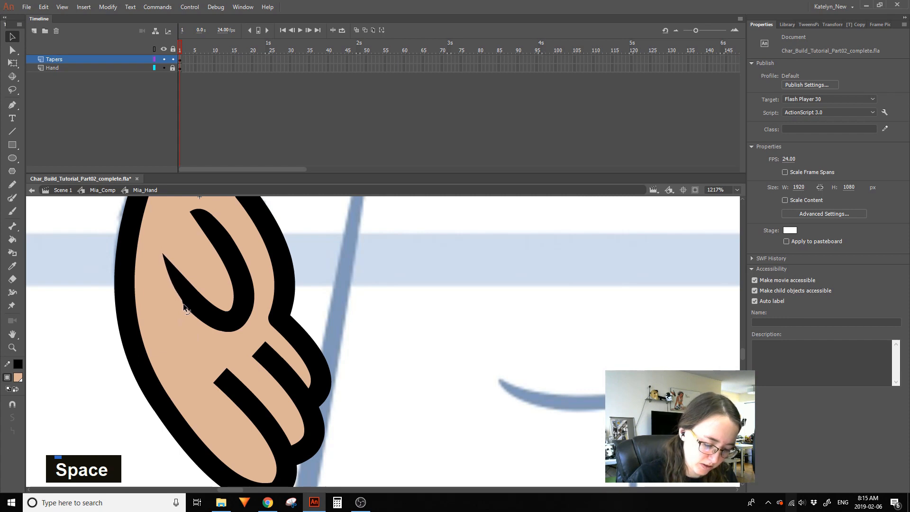
{"action": "key", "text": "space"}
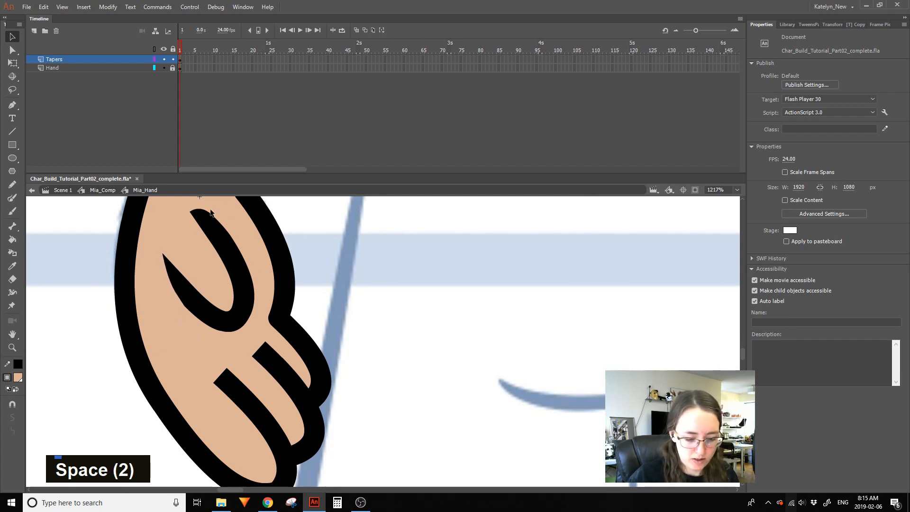
{"action": "key", "text": "space"}
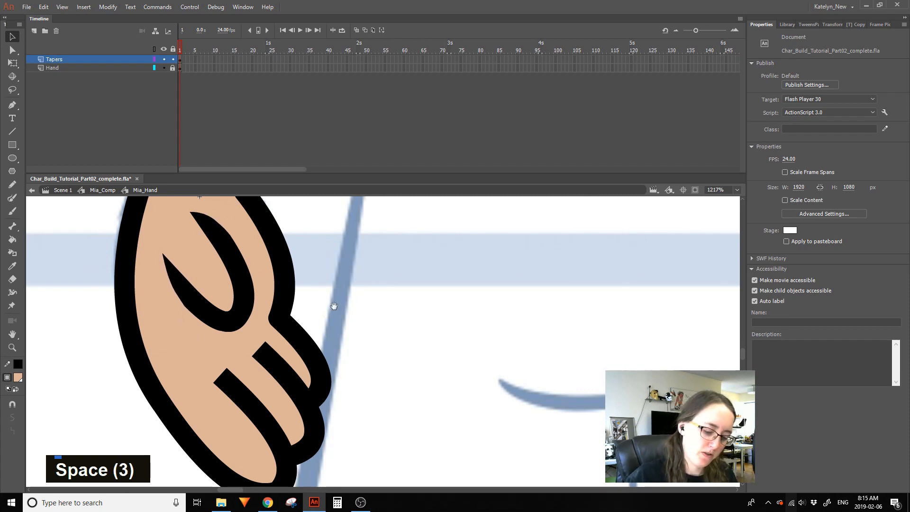
{"action": "left_click_drag", "start_coordinate": [317, 271], "coordinate": [291, 229]}
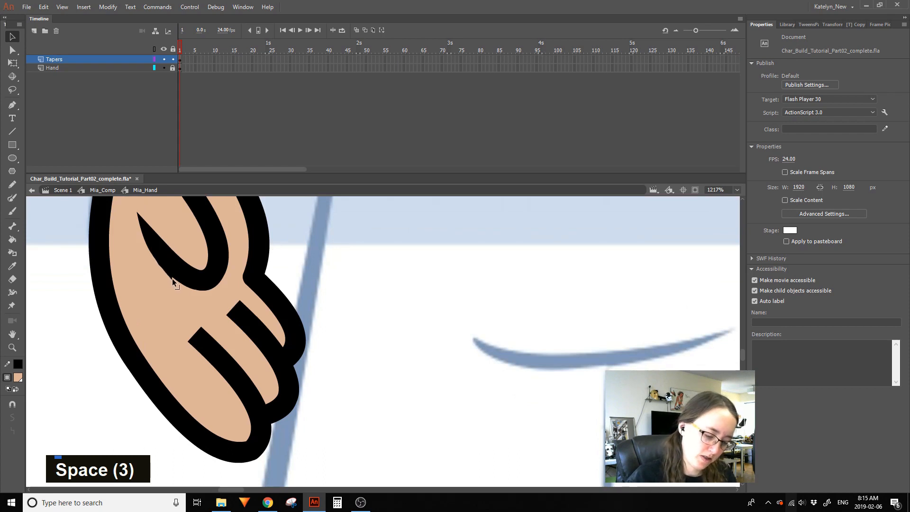
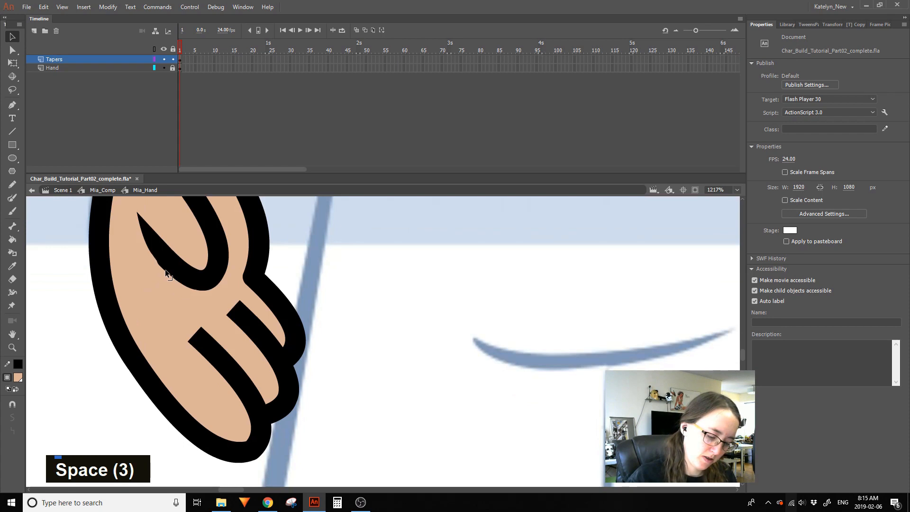
{"action": "left_click_drag", "start_coordinate": [160, 263], "coordinate": [160, 264]}
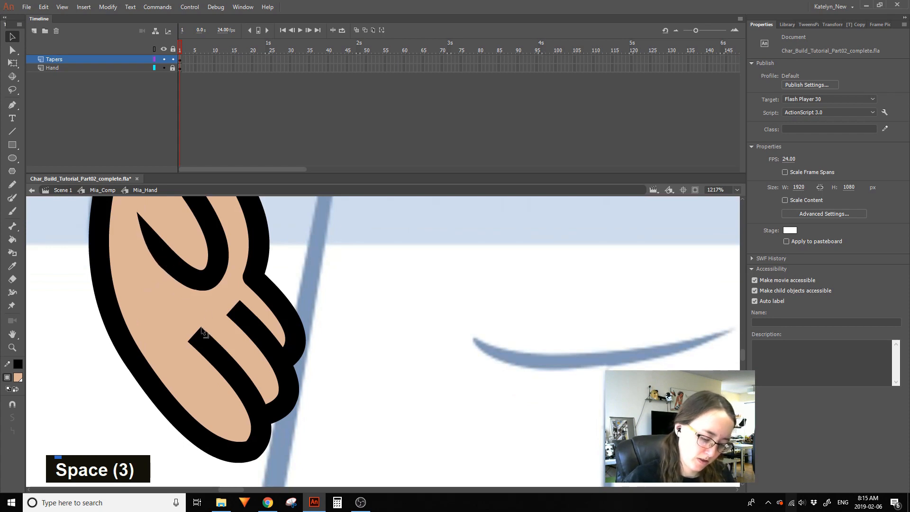
Drag the corners and edges of the two finger-line ends into curved, pointed tapers
{"action": "left_click_drag", "start_coordinate": [201, 327], "coordinate": [151, 301]}
{"action": "left_click_drag", "start_coordinate": [186, 339], "coordinate": [190, 334]}
{"action": "mouse_move", "coordinate": [151, 301]}
{"action": "left_mouse_down"}
{"action": "mouse_move", "coordinate": [148, 289]}
{"action": "mouse_move", "coordinate": [165, 309]}
{"action": "left_mouse_up"}
{"action": "mouse_move", "coordinate": [239, 301]}
{"action": "left_mouse_down"}
{"action": "mouse_move", "coordinate": [190, 291]}
{"action": "mouse_move", "coordinate": [230, 300]}
{"action": "left_mouse_up"}
{"action": "mouse_move", "coordinate": [191, 326]}
{"action": "left_mouse_down"}
{"action": "mouse_move", "coordinate": [173, 320]}
{"action": "mouse_move", "coordinate": [190, 323]}
{"action": "left_mouse_up"}
{"action": "left_click_drag", "start_coordinate": [207, 360], "coordinate": [209, 362]}
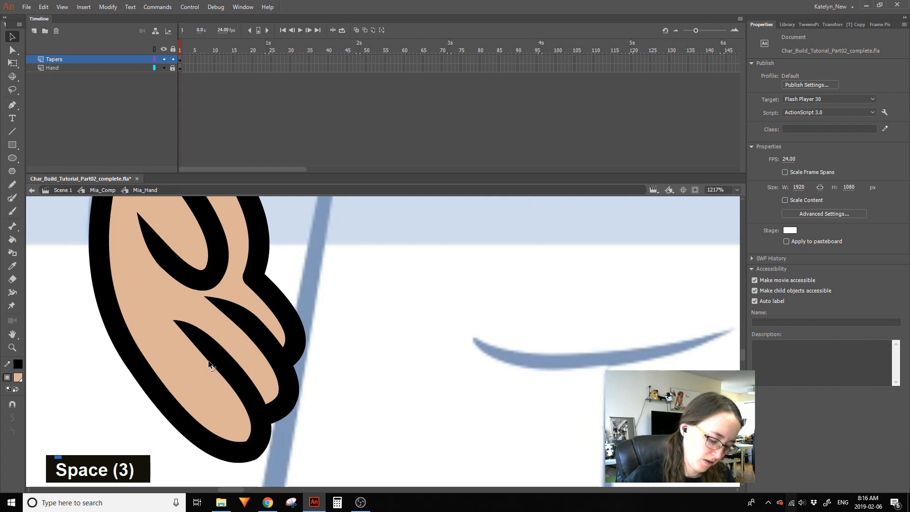
Return to Mia_Comp and examine the tapered hand with the lower arm, toggling the Hand layer's outline display on and off
{"action": "key", "text": "space"}
{"action": "left_click_drag", "start_coordinate": [324, 250], "coordinate": [360, 303]}
{"action": "key", "text": "space"}
{"action": "left_click_drag", "start_coordinate": [354, 268], "coordinate": [357, 328]}
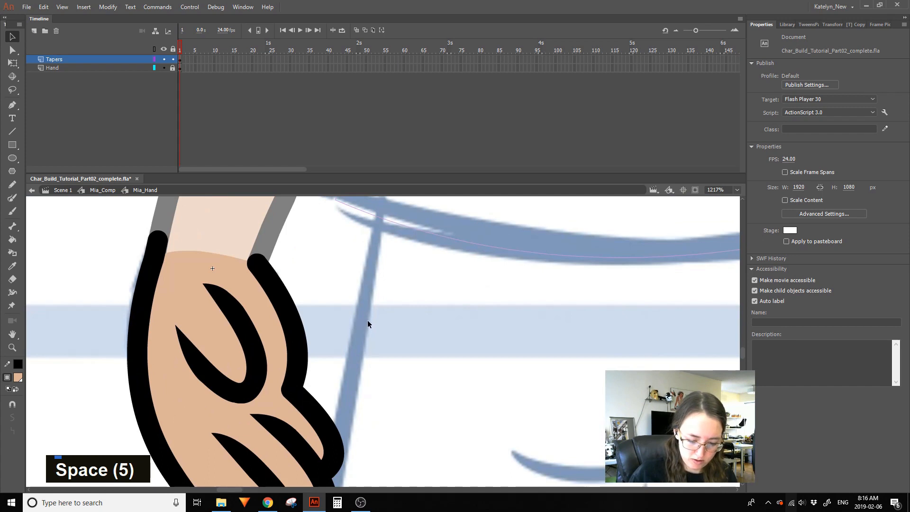
{"action": "double_click", "coordinate": [368, 323]}
{"action": "left_click", "coordinate": [14, 349]}
{"action": "left_click", "coordinate": [59, 372]}
{"action": "key", "text": "space"}
{"action": "left_click_drag", "start_coordinate": [559, 349], "coordinate": [350, 342]}
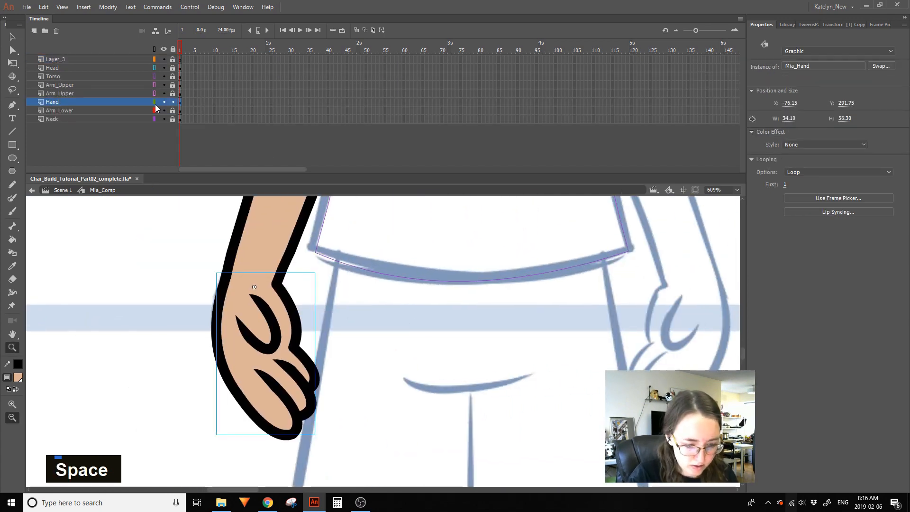
{"action": "left_click", "coordinate": [154, 101]}
{"action": "left_click", "coordinate": [156, 102]}
Reopen the hand symbol and refine the tip of the upper finger line's taper, undoing an unwanted change
{"action": "left_click_drag", "start_coordinate": [219, 443], "coordinate": [400, 320]}
{"action": "left_click", "coordinate": [13, 38]}
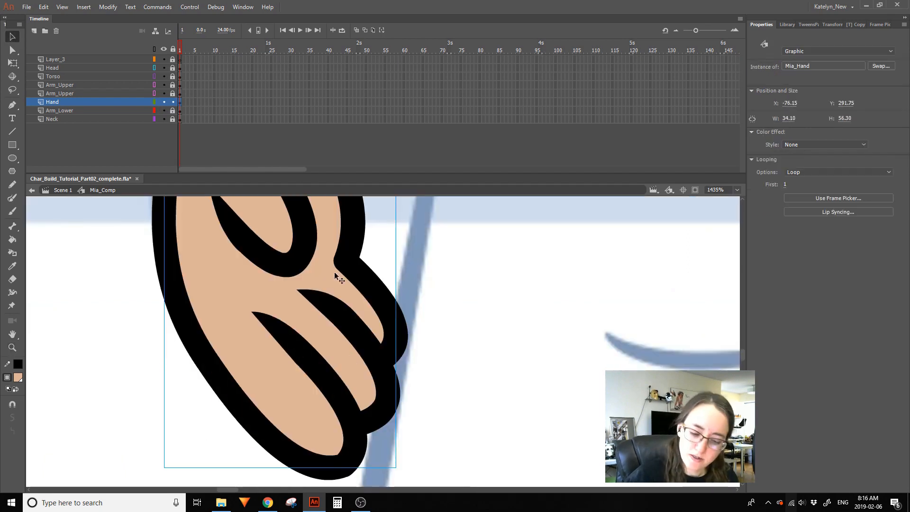
{"action": "double_click", "coordinate": [357, 318]}
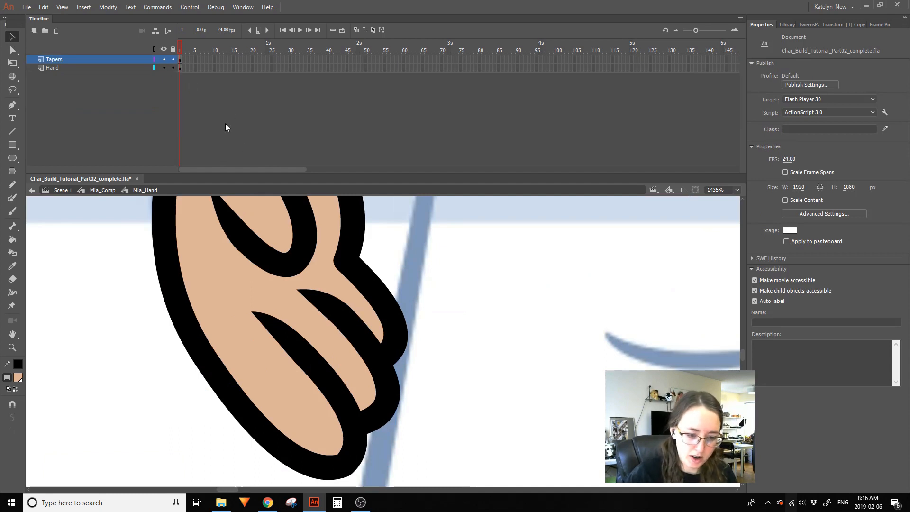
{"action": "double_click", "coordinate": [335, 310]}
{"action": "left_click", "coordinate": [410, 218]}
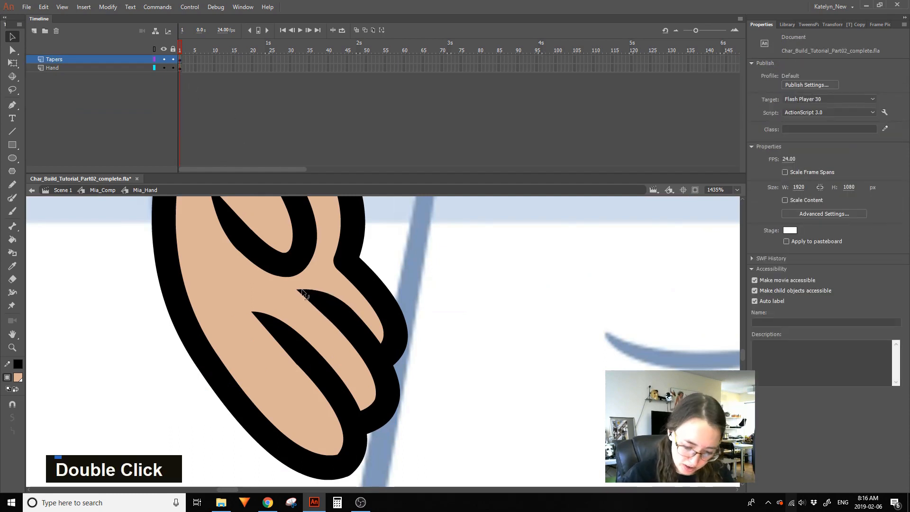
{"action": "key", "text": "ctrl+z"}
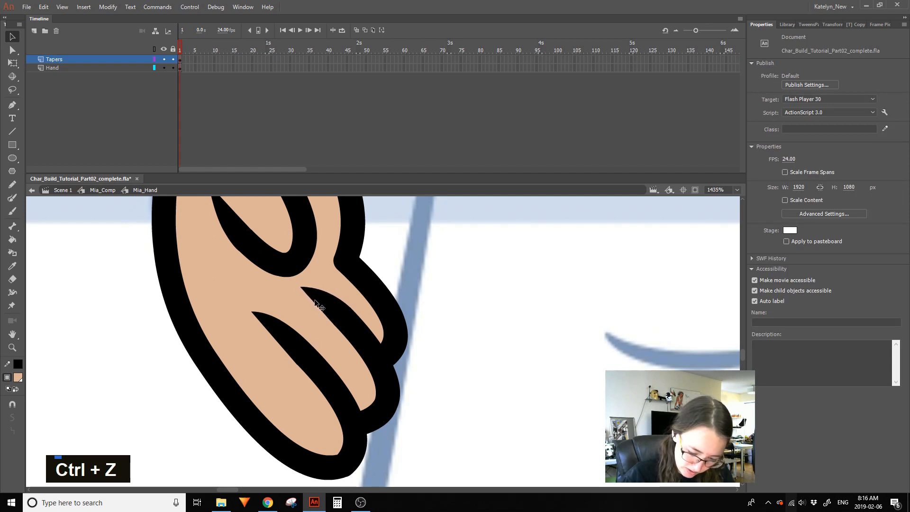
Return to Mia_Comp and save the file
{"action": "left_click", "coordinate": [13, 347]}
{"action": "left_click", "coordinate": [65, 370]}
{"action": "key", "text": "space"}
{"action": "left_click_drag", "start_coordinate": [577, 344], "coordinate": [276, 363]}
{"action": "left_click", "coordinate": [345, 336]}
{"action": "key", "text": "space"}
{"action": "left_click_drag", "start_coordinate": [345, 336], "coordinate": [239, 360]}
{"action": "key", "text": "ctrl+s"}
{"action": "double_click", "coordinate": [496, 345], "text": "ctrl"}
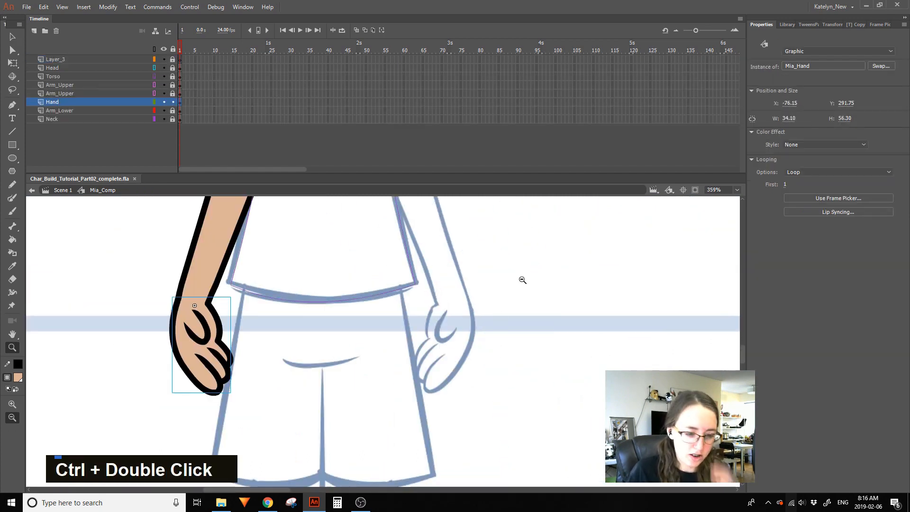
{"action": "key", "text": "q"}
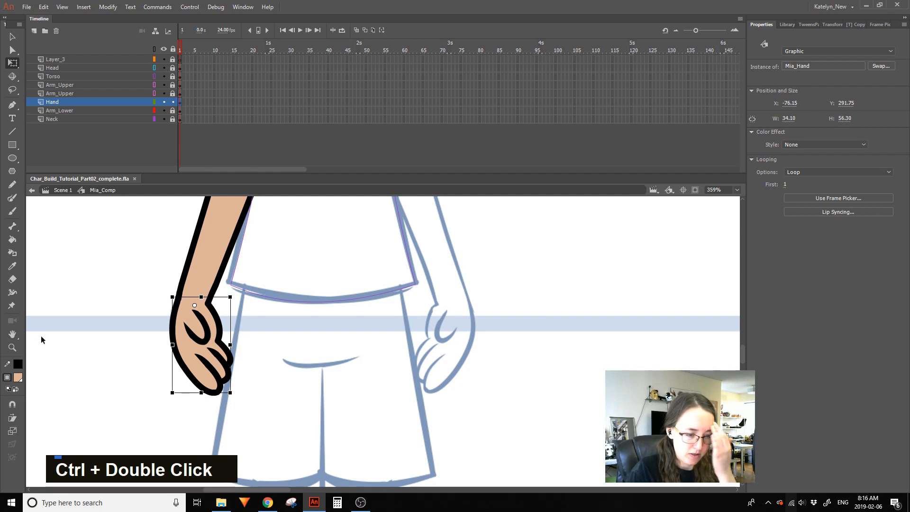
{"action": "left_click", "coordinate": [536, 262]}
{"action": "key", "text": "z"}
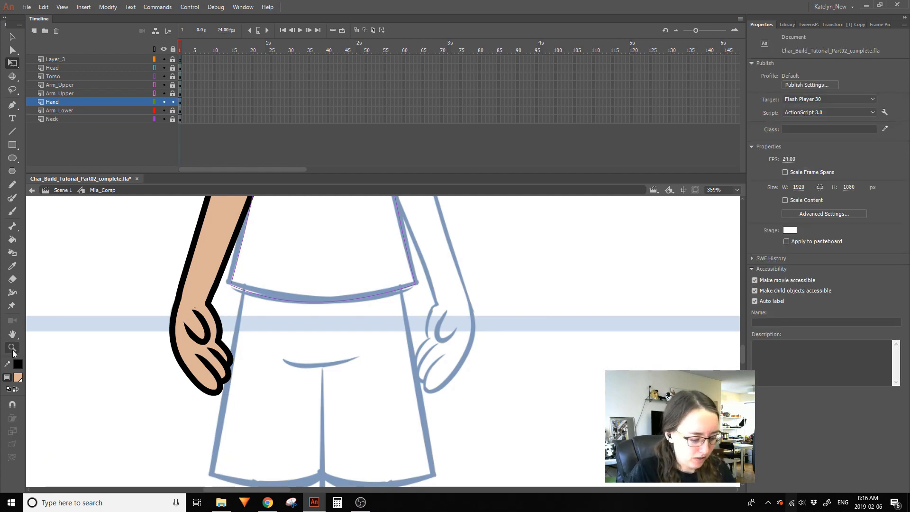
Turn off outline display for the Head, Torso and both Arm_Upper layers, check the full character, and save the file
{"action": "double_click", "coordinate": [108, 339]}
{"action": "key", "text": "space"}
{"action": "left_click_drag", "start_coordinate": [524, 360], "coordinate": [292, 407]}
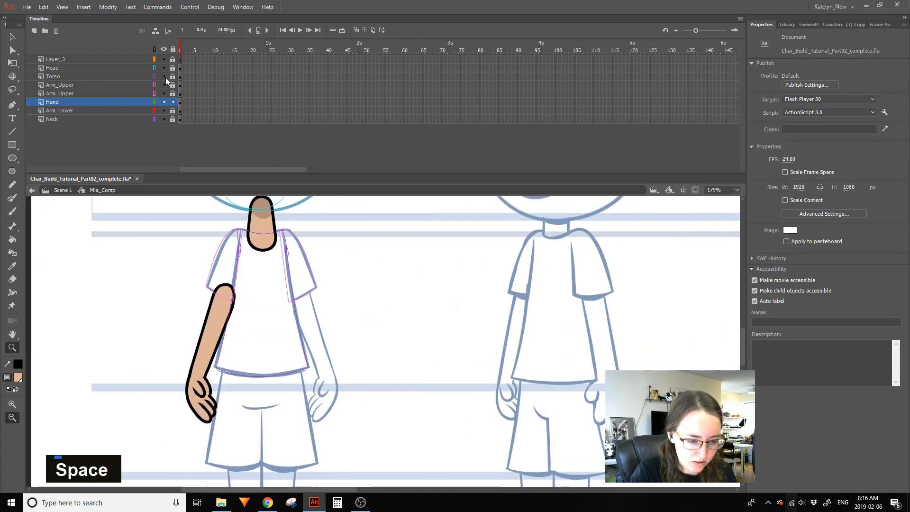
{"action": "left_click", "coordinate": [154, 93]}
{"action": "left_click", "coordinate": [239, 313], "text": "alt"}
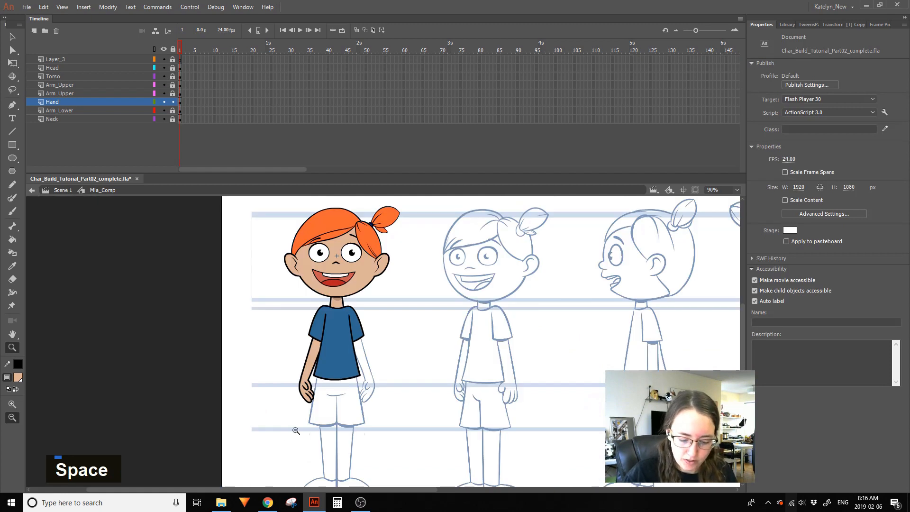
{"action": "left_click_drag", "start_coordinate": [289, 432], "coordinate": [431, 306]}
{"action": "left_click", "coordinate": [10, 60]}
{"action": "key", "text": "ctrl+s"}
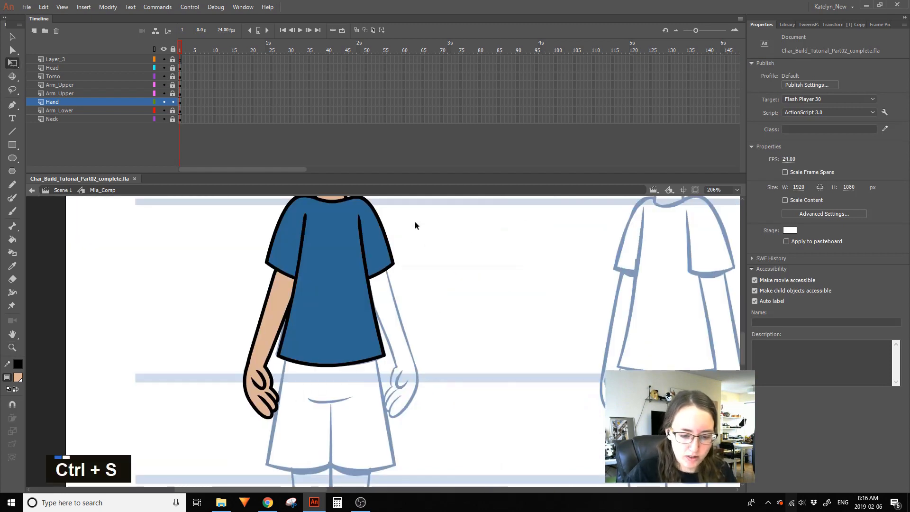
Add a new layer named Hand between the two Arm_Upper layers
{"action": "key", "text": "space"}
{"action": "left_click_drag", "start_coordinate": [439, 256], "coordinate": [388, 252]}
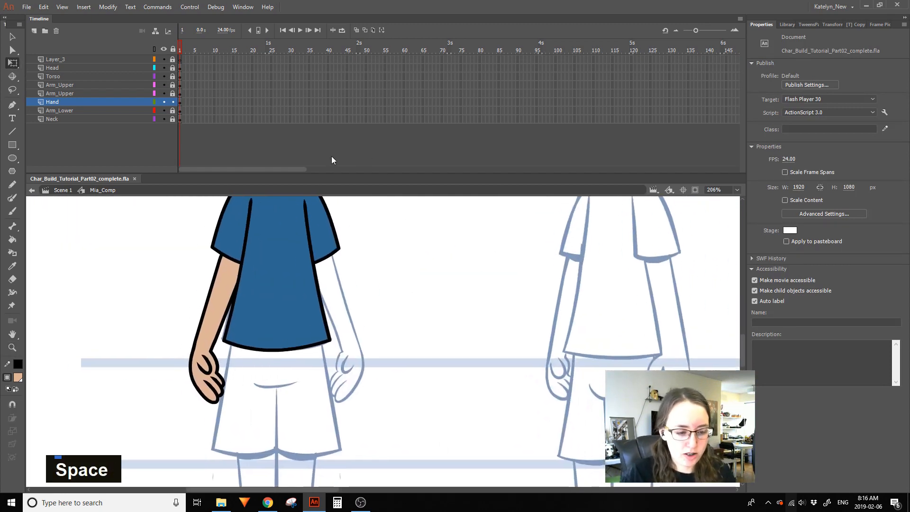
{"action": "left_click", "coordinate": [86, 93]}
{"action": "left_click", "coordinate": [34, 31]}
{"action": "double_click", "coordinate": [61, 93]}
{"action": "type", "text": "HG"}
{"action": "type", "text": "H"}
{"action": "type", "text": "and"}
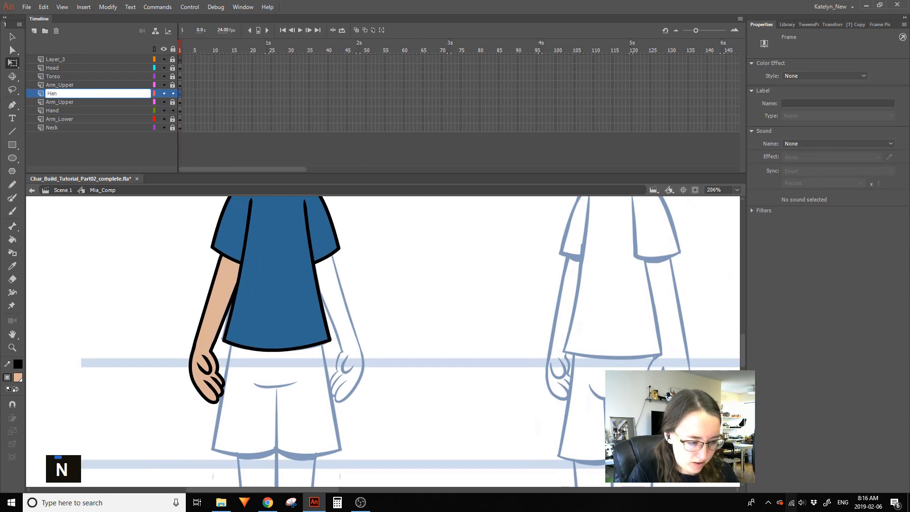
Add a layer named Arm_Lower directly beneath the new Hand layer and save the file
{"action": "left_click", "coordinate": [67, 104]}
{"action": "left_click", "coordinate": [34, 30]}
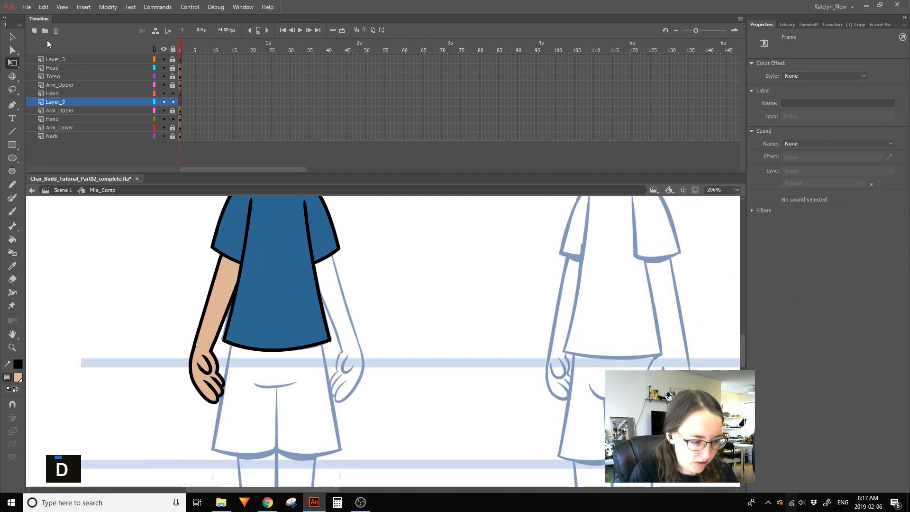
{"action": "double_click", "coordinate": [71, 104]}
{"action": "type", "text": "Ar"}
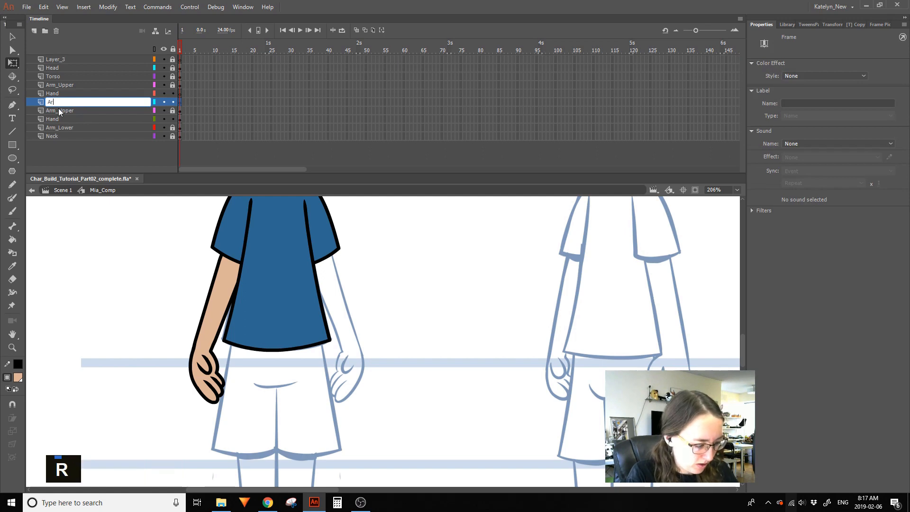
{"action": "type", "text": "m_Lower"}
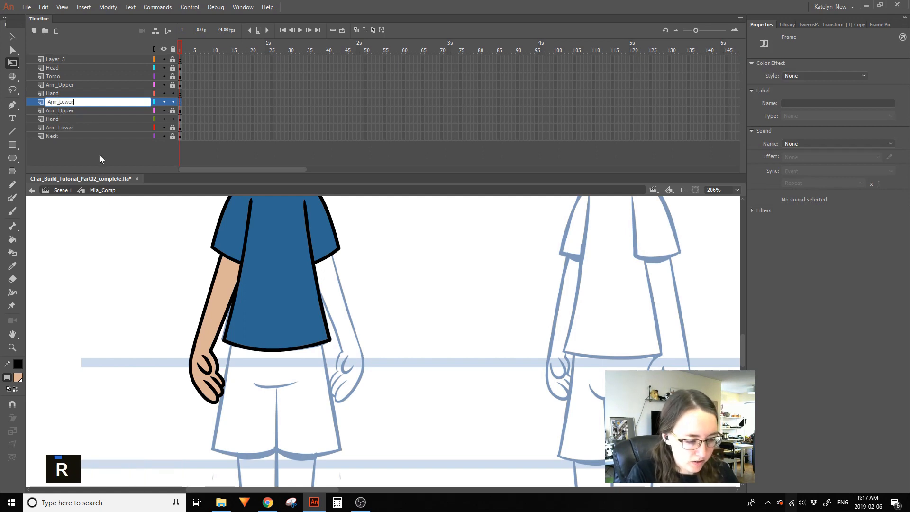
{"action": "left_click", "coordinate": [100, 144]}
{"action": "left_click", "coordinate": [110, 95]}
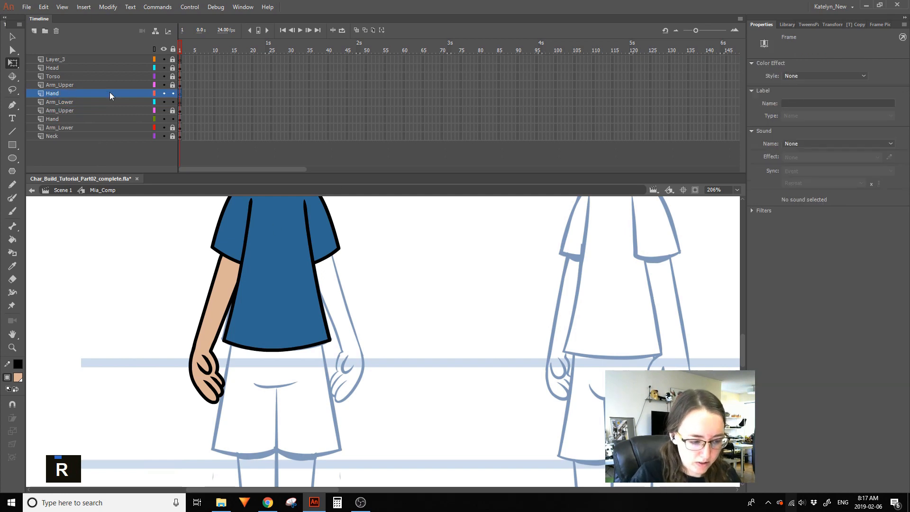
{"action": "key", "text": "ctrl+s"}
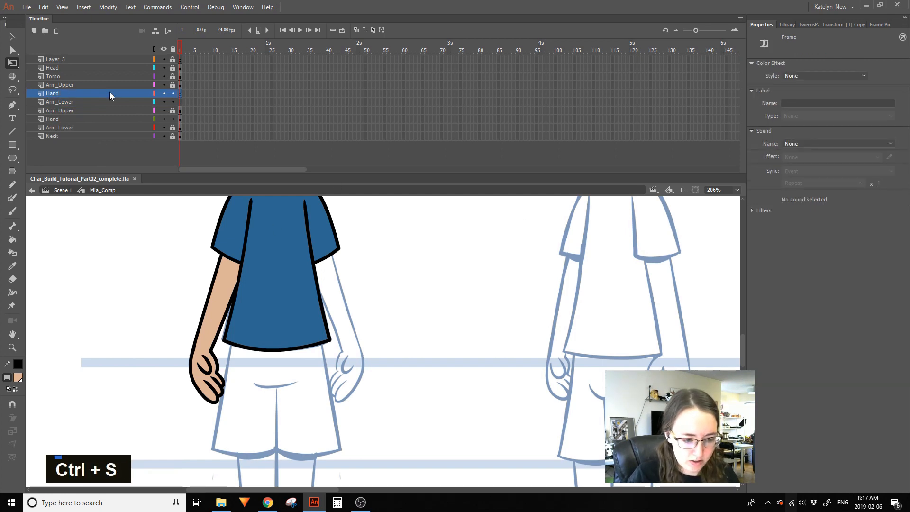
Copy the finished hand's frame onto the new Hand layer and move the copy across to the opposite sketched arm
{"action": "left_click", "coordinate": [209, 377]}
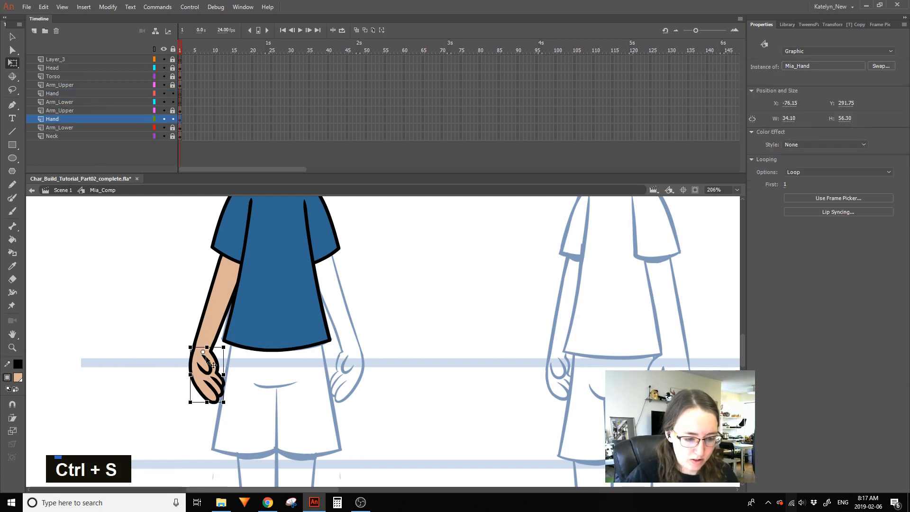
{"action": "left_click", "coordinate": [180, 118], "text": "alt"}
{"action": "left_click_drag", "start_coordinate": [183, 88], "coordinate": [182, 93]}
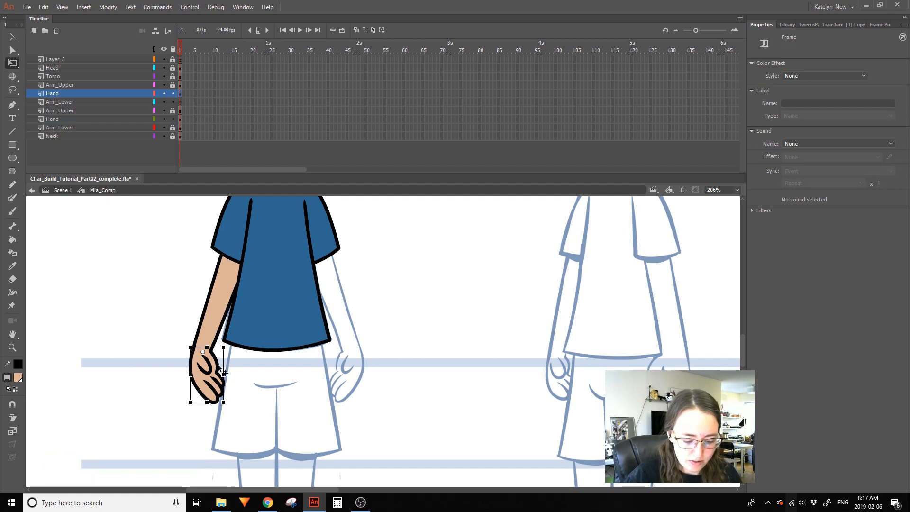
{"action": "left_click_drag", "start_coordinate": [211, 384], "coordinate": [361, 385]}
{"action": "left_click", "coordinate": [399, 354]}
{"action": "left_click", "coordinate": [362, 380]}
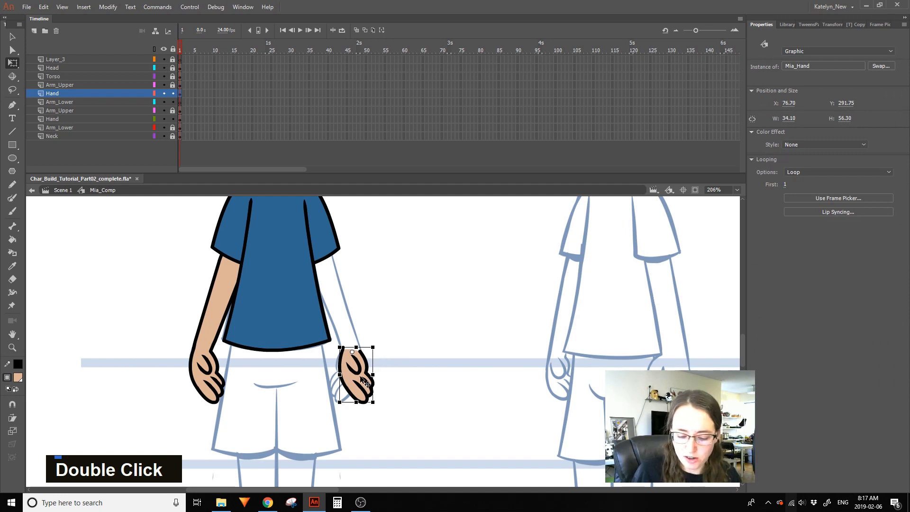
{"action": "left_click_drag", "start_coordinate": [359, 382], "coordinate": [361, 382]}
{"action": "key", "text": "ctrl+z"}
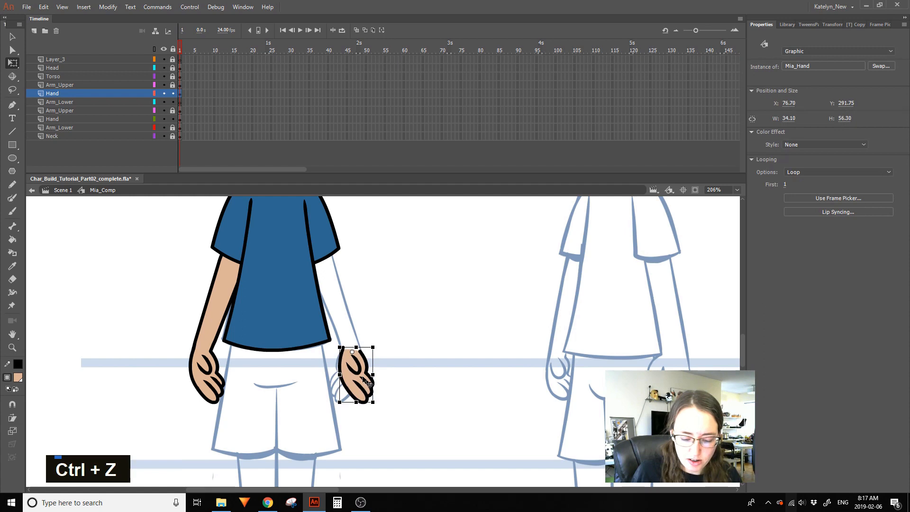
Nudge the hand copy horizontally until its X position is 76.20
{"action": "key", "text": "Left"}
{"action": "key", "text": "Left"}
{"action": "key", "text": "Left"}
{"action": "key", "text": "Left"}
{"action": "key", "text": "Right"}
{"action": "double_click", "coordinate": [388, 353]}
{"action": "key", "text": "Right"}
{"action": "key", "text": "Right"}
{"action": "key", "text": "Left"}
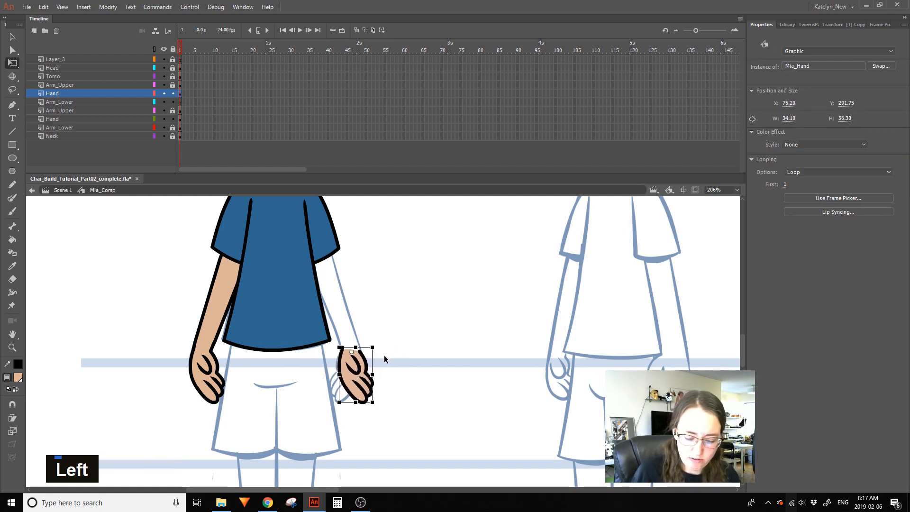
Inside the hand symbol, duplicate the first keyframe of the Tapers and Hand layers to frame 3 and extend it through frame 4
{"action": "double_click", "coordinate": [364, 379]}
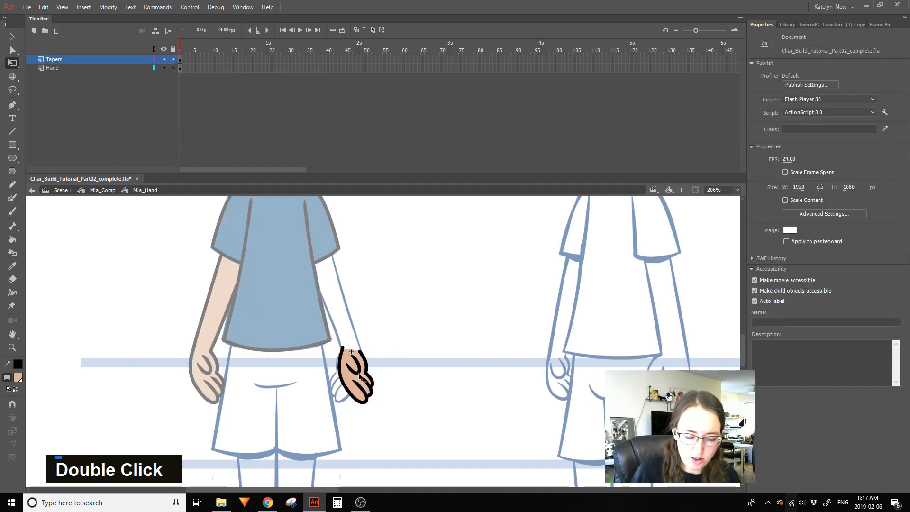
{"action": "left_click", "coordinate": [181, 68]}
{"action": "left_click_drag", "start_coordinate": [180, 69], "coordinate": [191, 69]}
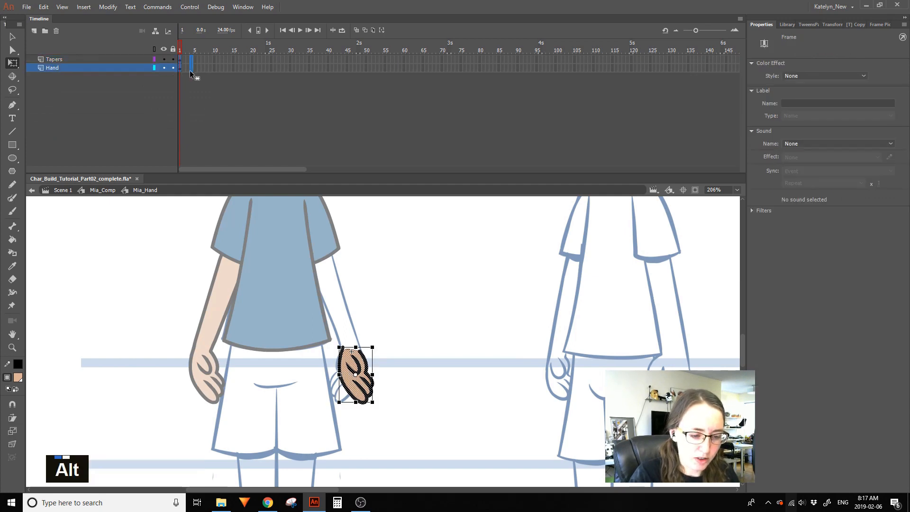
{"action": "left_click", "coordinate": [189, 68]}
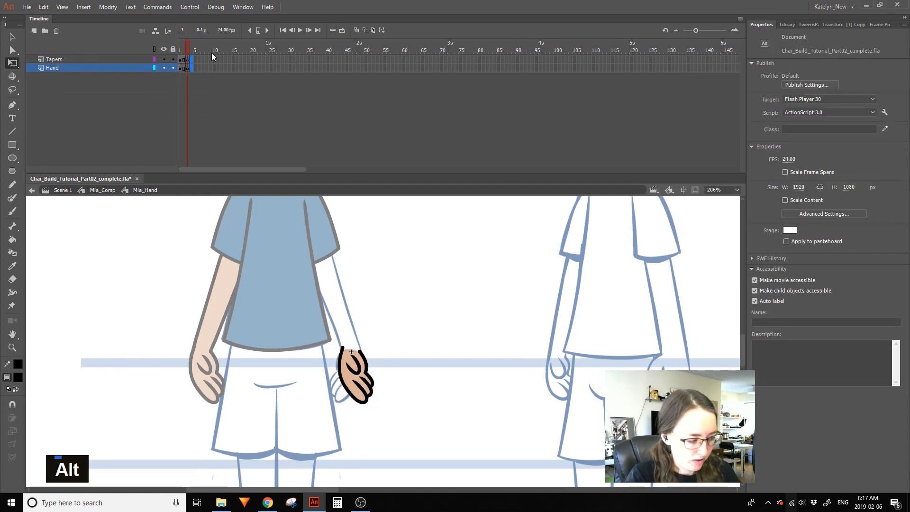
{"action": "key", "text": "F5"}
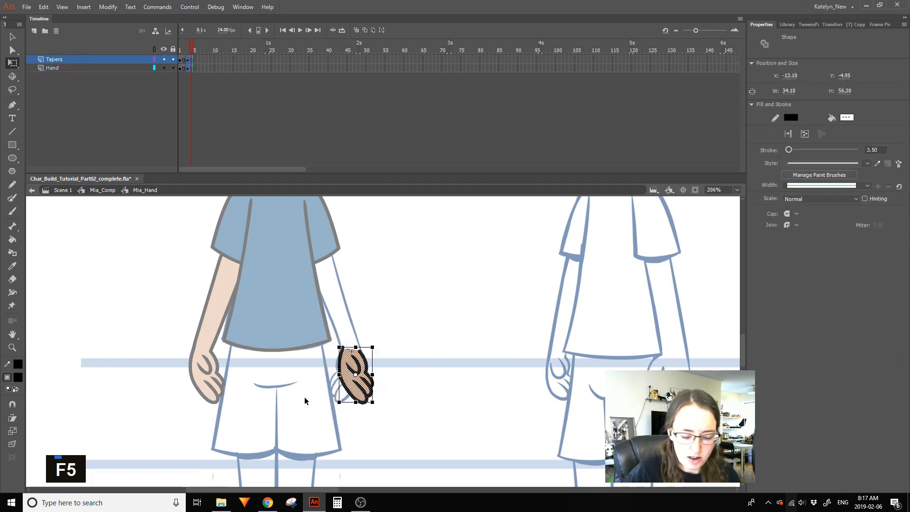
Flip the duplicated hand and tapers horizontally and nudge them into line with the sketched opposite hand
{"action": "right_click", "coordinate": [349, 370]}
{"action": "mouse_move", "coordinate": [450, 282]}
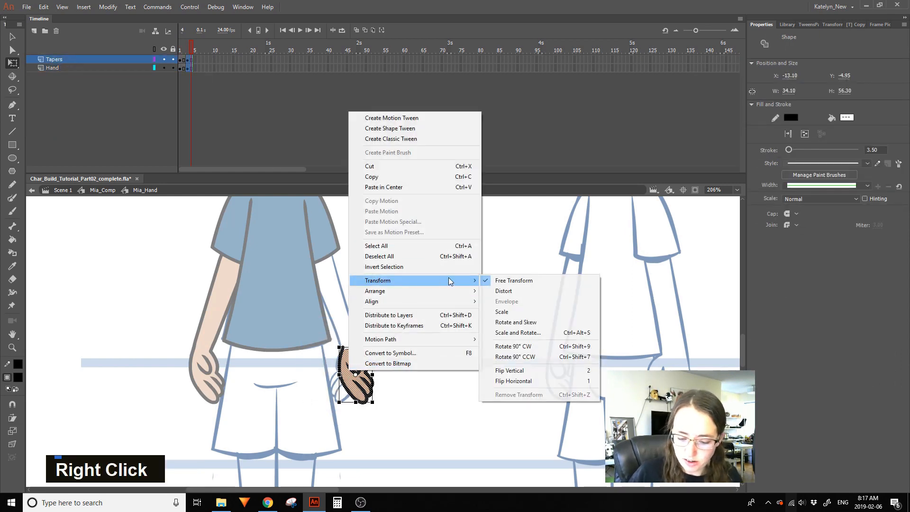
{"action": "left_click", "coordinate": [529, 381]}
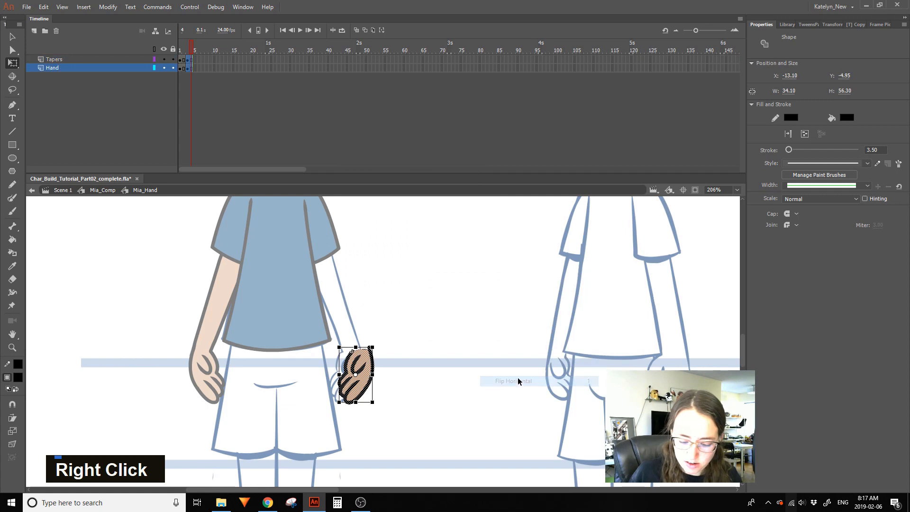
{"action": "double_click", "coordinate": [13, 63]}
{"action": "key", "text": "ctrl+a"}
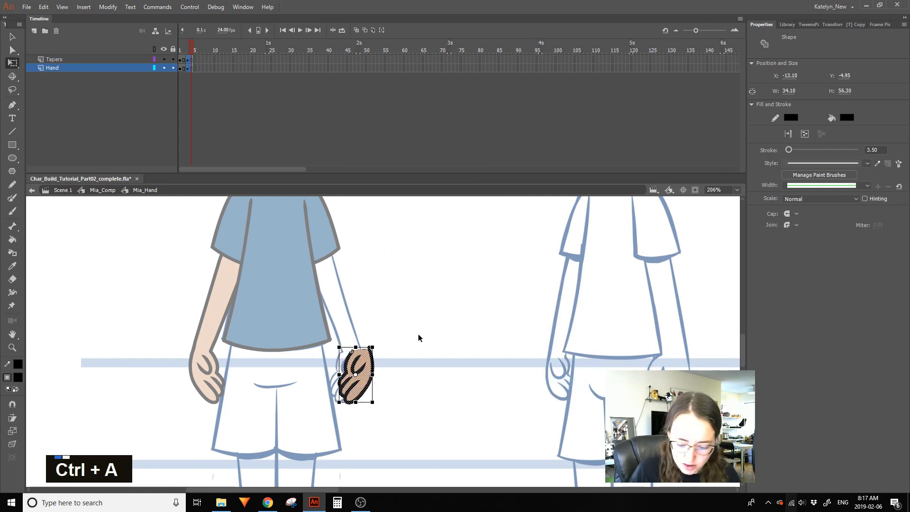
{"action": "key", "text": "shift+Left"}
{"action": "key", "text": "shift+Left"}
{"action": "key", "text": "Right"}
{"action": "key", "text": "Left"}
{"action": "key", "text": "Right"}
{"action": "left_click", "coordinate": [394, 362]}
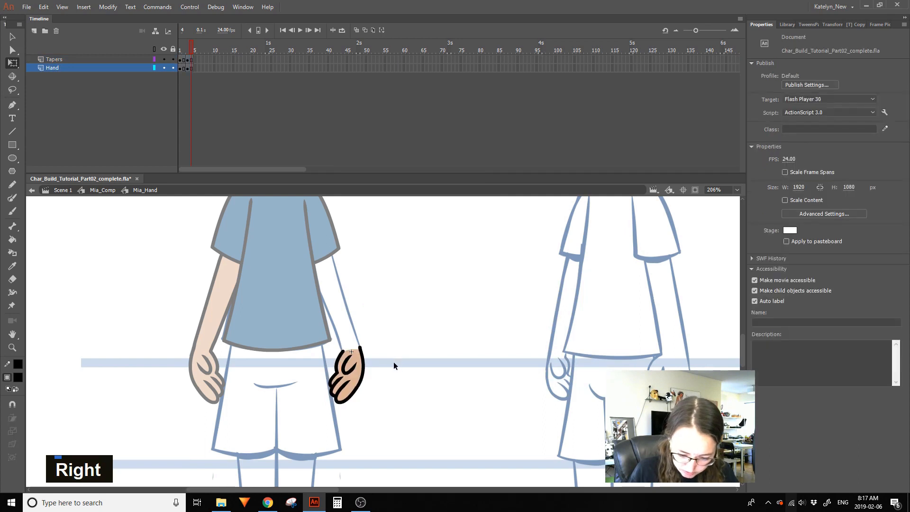
Return to Mia_Comp and set the hand copy's looping to Single Frame with first frame 3
{"action": "double_click", "coordinate": [394, 364]}
{"action": "left_click", "coordinate": [786, 184]}
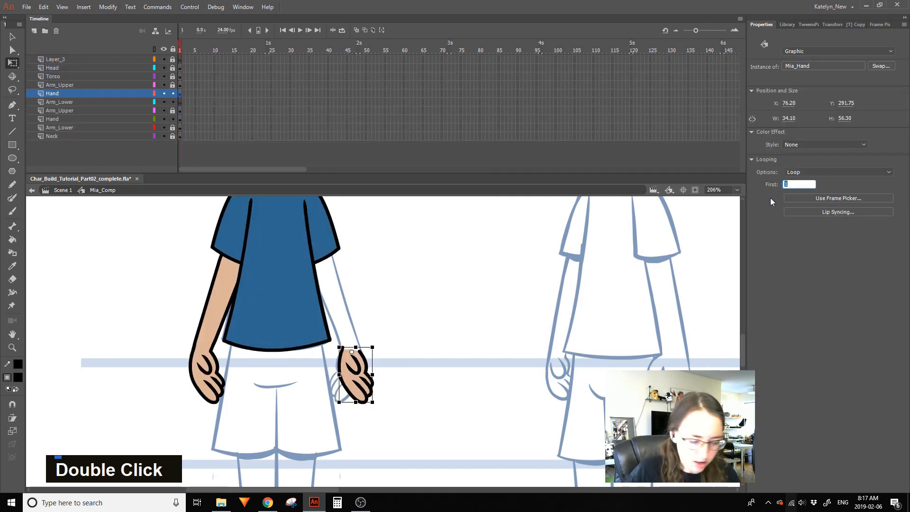
{"action": "type", "text": "3"}
{"action": "double_click", "coordinate": [830, 172]}
{"action": "left_click", "coordinate": [808, 202]}
{"action": "left_click", "coordinate": [425, 371]}
Set the original hand and lower arm to Single Frame looping, with the body layers unlocked, and check the other body parts
{"action": "left_click", "coordinate": [208, 375]}
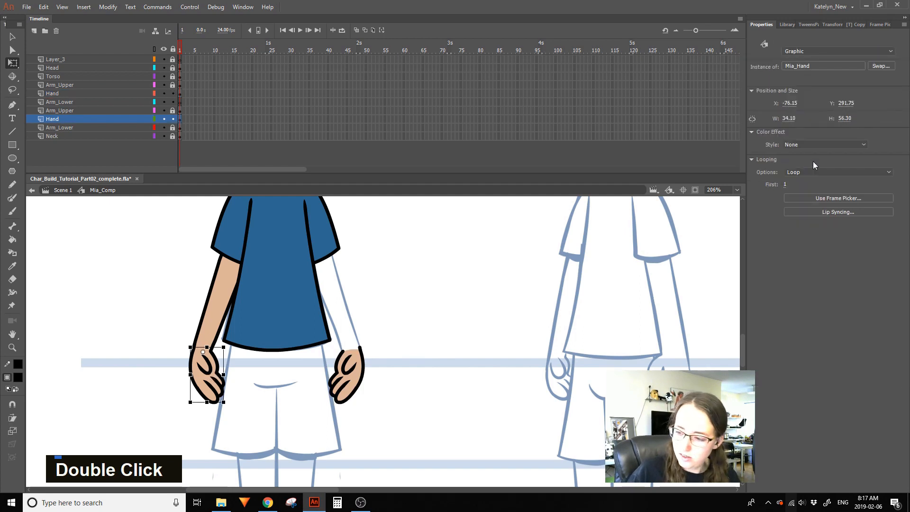
{"action": "left_click", "coordinate": [815, 172]}
{"action": "left_click", "coordinate": [811, 203]}
{"action": "left_click", "coordinate": [204, 322]}
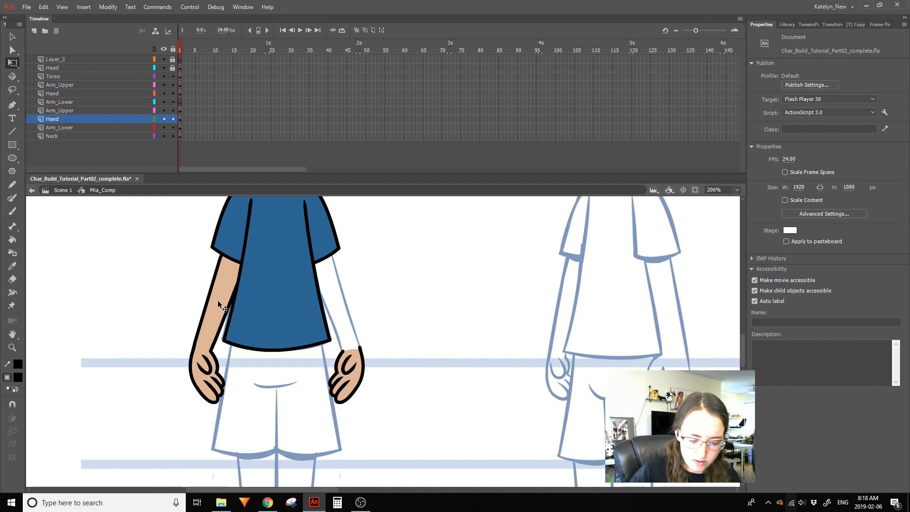
{"action": "left_click", "coordinate": [218, 301]}
{"action": "left_click", "coordinate": [815, 172]}
{"action": "left_click", "coordinate": [812, 202]}
{"action": "left_click", "coordinate": [237, 251]}
{"action": "left_click", "coordinate": [311, 251]}
{"action": "left_click", "coordinate": [324, 246]}
{"action": "left_click", "coordinate": [350, 307]}
Copy the lower arm's frame onto the new Arm_Lower layer and shift the copy across beneath the opposite sleeve
{"action": "left_click", "coordinate": [206, 313]}
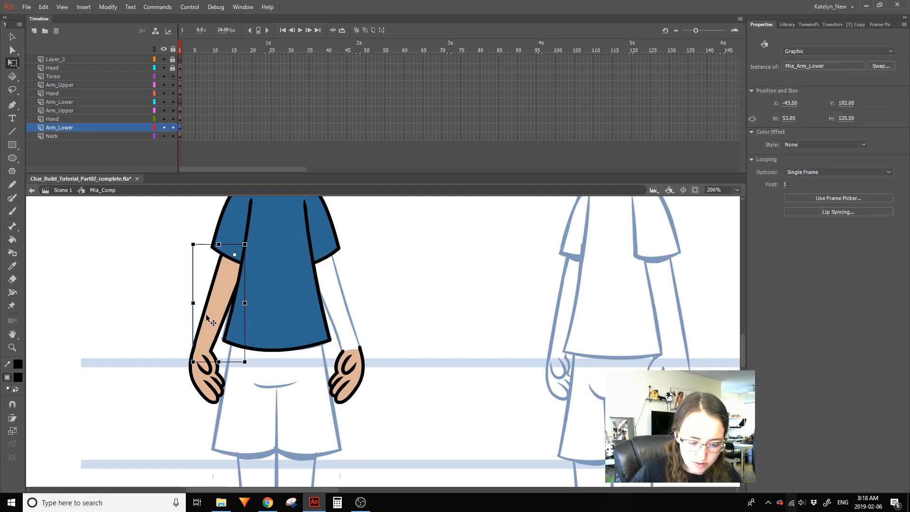
{"action": "left_click_drag", "start_coordinate": [180, 127], "coordinate": [181, 102]}
{"action": "left_click_drag", "start_coordinate": [223, 306], "coordinate": [303, 319]}
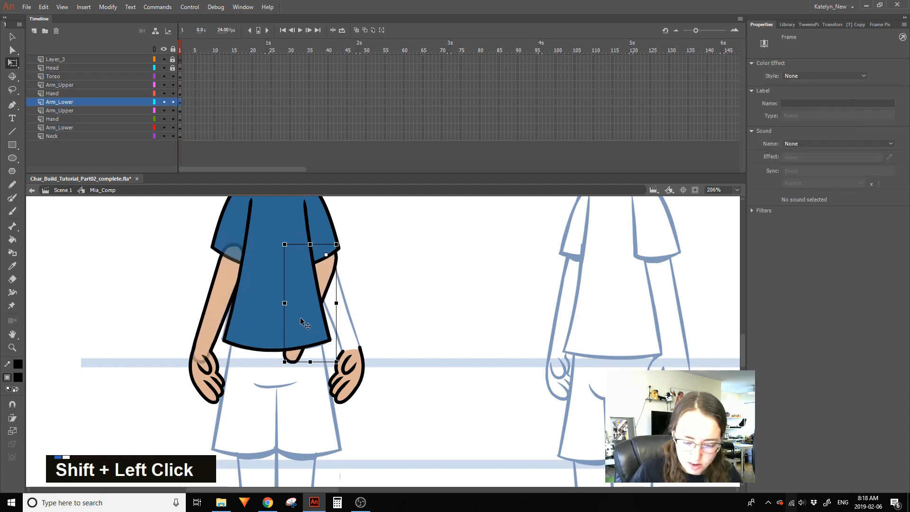
Inside the lower arm symbol, duplicate the arm to a keyframe at frame 3, flip it horizontally and move it over the sketched arm
{"action": "double_click", "coordinate": [326, 281]}
{"action": "left_click_drag", "start_coordinate": [184, 60], "coordinate": [187, 61]}
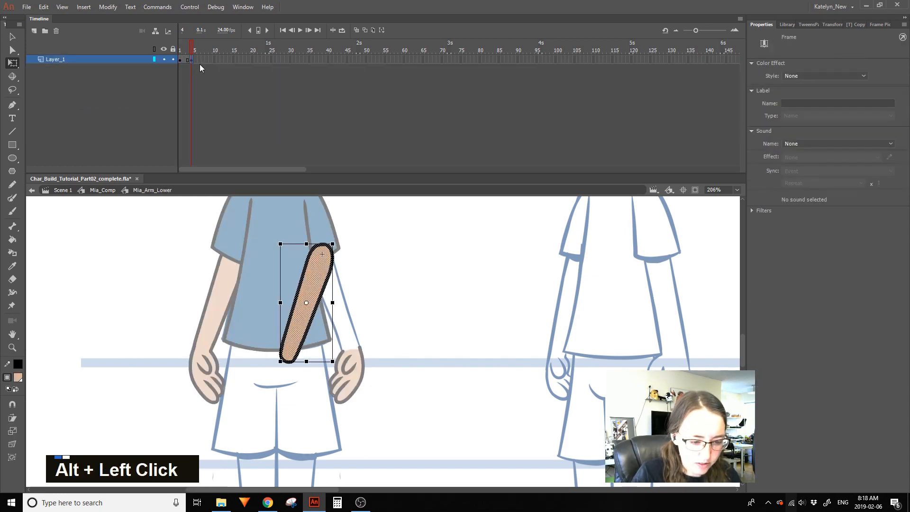
{"action": "right_click", "coordinate": [319, 269]}
{"action": "mouse_move", "coordinate": [419, 177]}
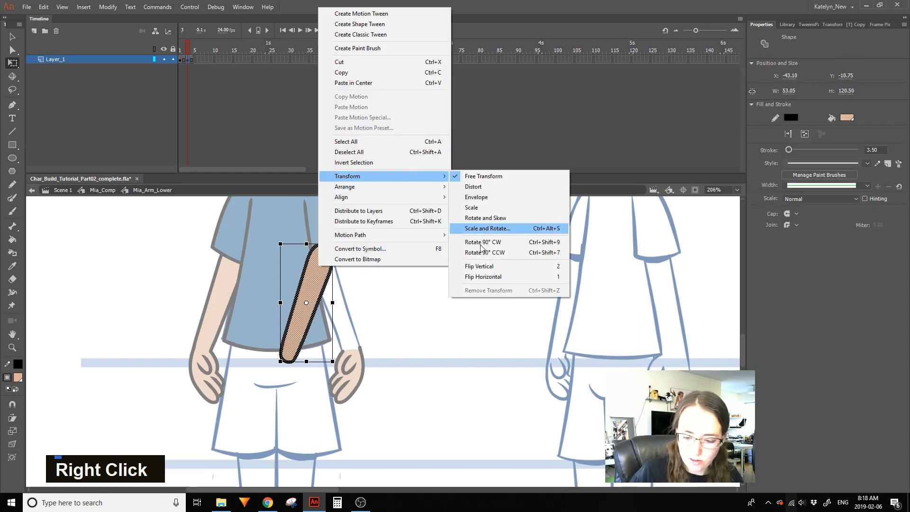
{"action": "left_click", "coordinate": [489, 278]}
{"action": "left_click_drag", "start_coordinate": [319, 327], "coordinate": [349, 327]}
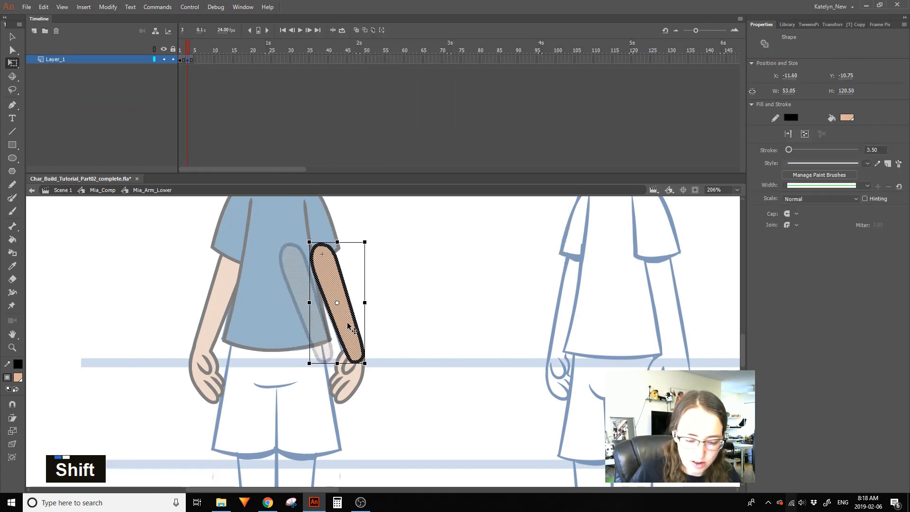
Return to Mia_Comp, set the lower arm copy's first frame to 4 and check how it joins the hand
{"action": "double_click", "coordinate": [370, 344]}
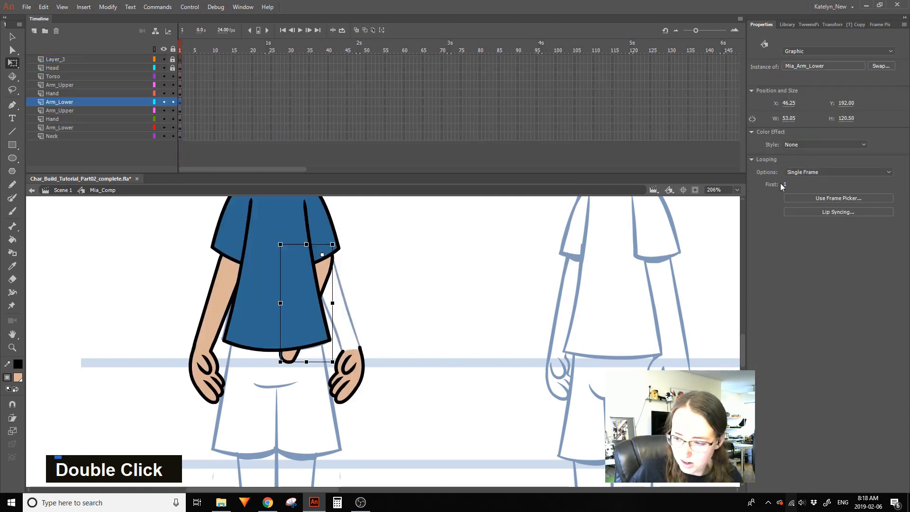
{"action": "left_click_drag", "start_coordinate": [811, 178], "coordinate": [812, 178]}
{"action": "left_click", "coordinate": [396, 267]}
{"action": "left_click", "coordinate": [349, 308]}
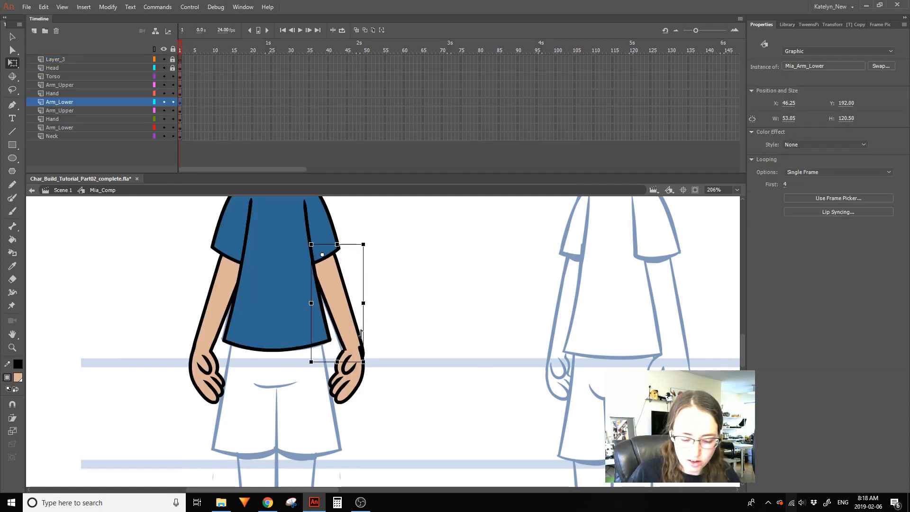
{"action": "mouse_move", "coordinate": [370, 362]}
{"action": "left_mouse_down"}
{"action": "mouse_move", "coordinate": [369, 374]}
{"action": "mouse_move", "coordinate": [368, 365]}
{"action": "left_mouse_up"}
{"action": "double_click", "coordinate": [367, 345]}
{"action": "left_click", "coordinate": [365, 337]}
{"action": "double_click", "coordinate": [357, 319]}
Open the original lower arm's symbol and view frame 2 of its timeline
{"action": "left_click", "coordinate": [211, 319]}
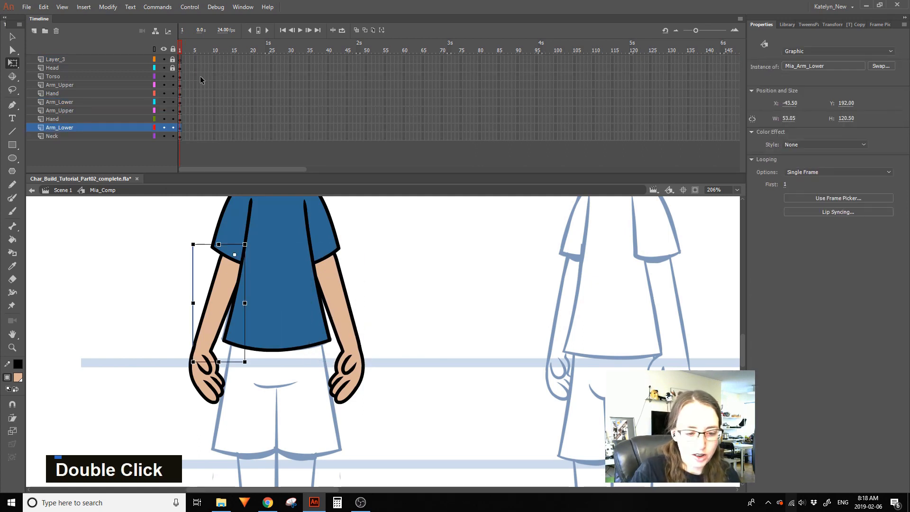
{"action": "double_click", "coordinate": [222, 283]}
{"action": "left_click", "coordinate": [183, 60]}
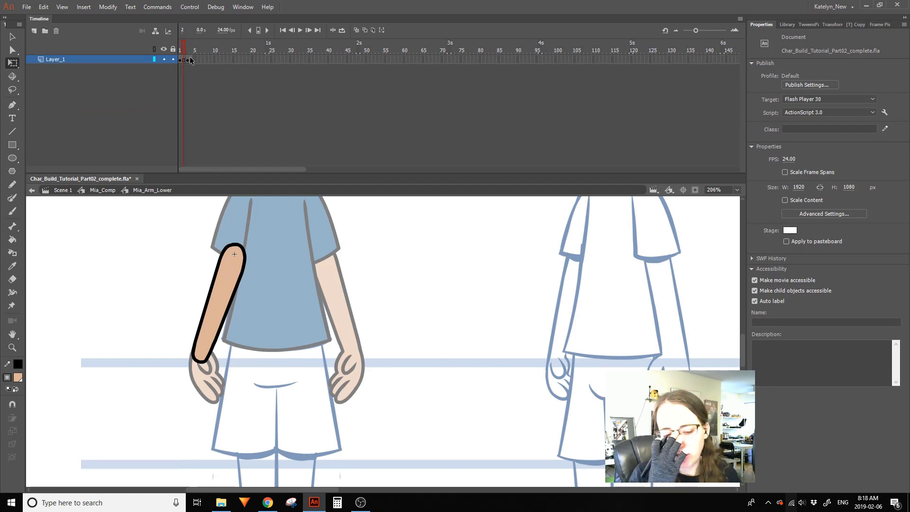
On frame 1 of the lower arm symbol, show the rulers and cross a horizontal and a vertical guide at the registration point
{"action": "left_click_drag", "start_coordinate": [184, 48], "coordinate": [179, 50]}
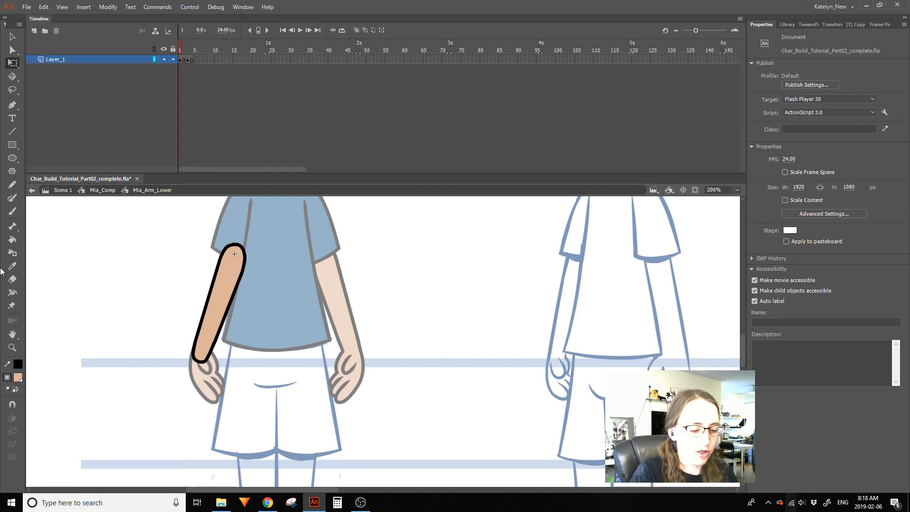
{"action": "left_click", "coordinate": [63, 7]}
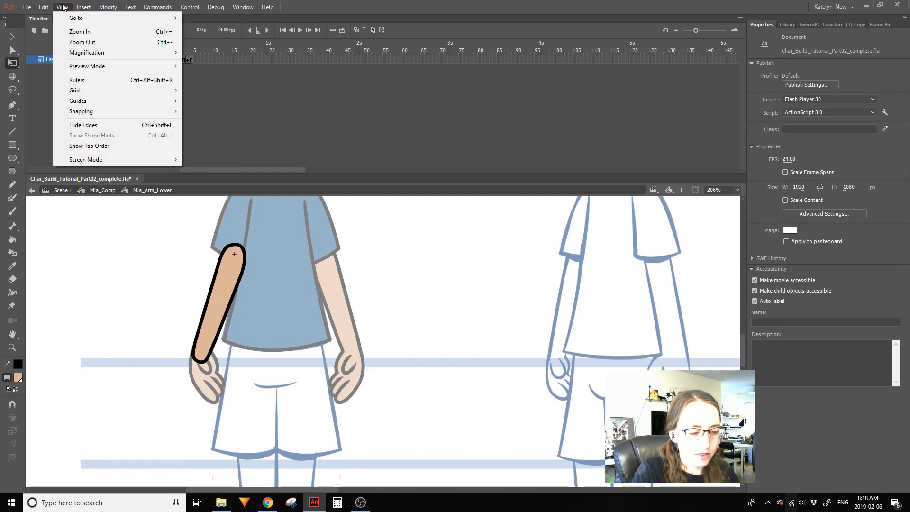
{"action": "left_click", "coordinate": [79, 79]}
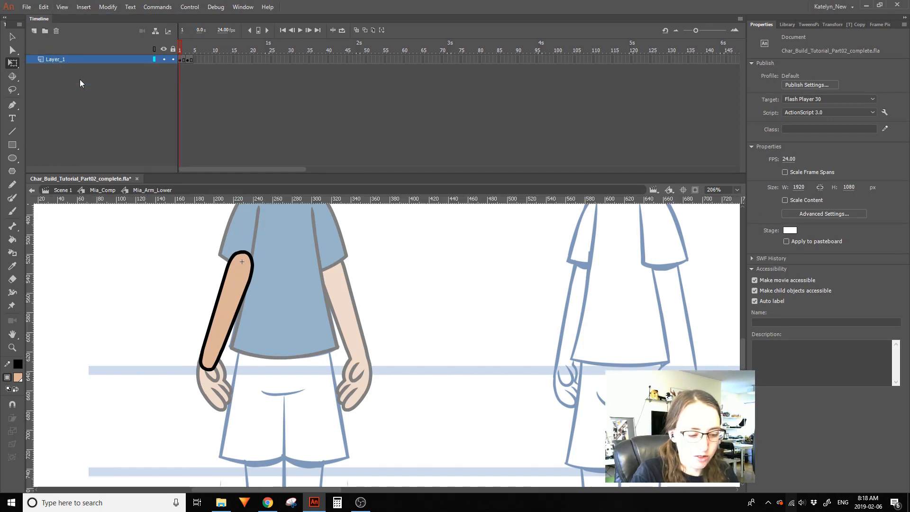
{"action": "left_click", "coordinate": [13, 39]}
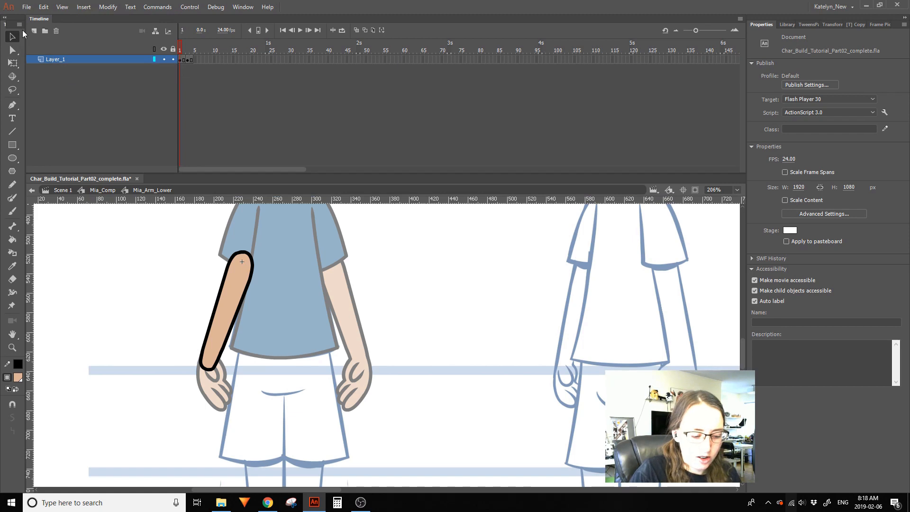
{"action": "left_click_drag", "start_coordinate": [28, 333], "coordinate": [7, 369]}
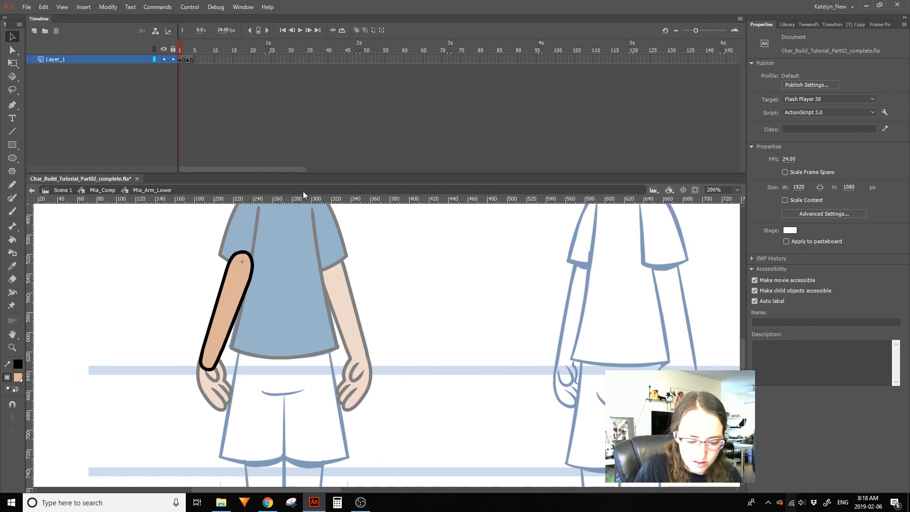
{"action": "left_click_drag", "start_coordinate": [30, 258], "coordinate": [268, 261]}
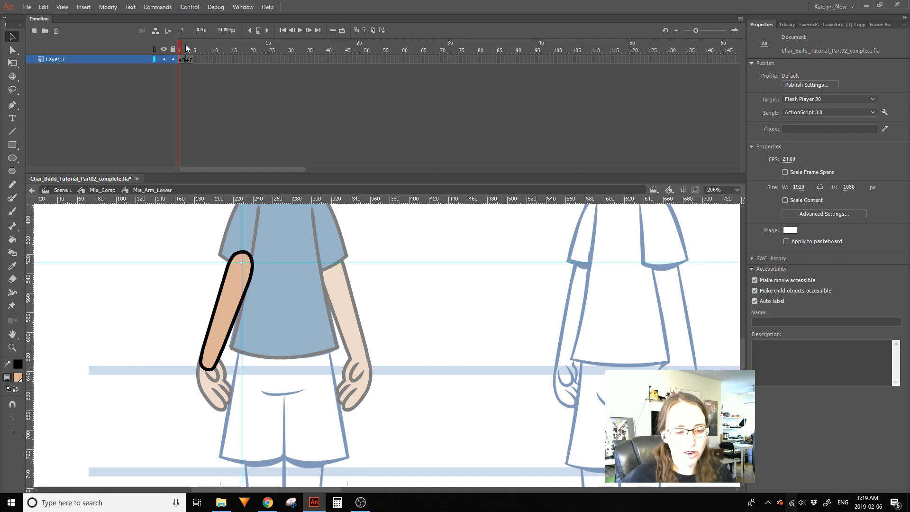
Move the frame 1 arm's transformation point to the guide crossing and rotate the arm until it hangs straight along the vertical guide
{"action": "key", "text": "q"}
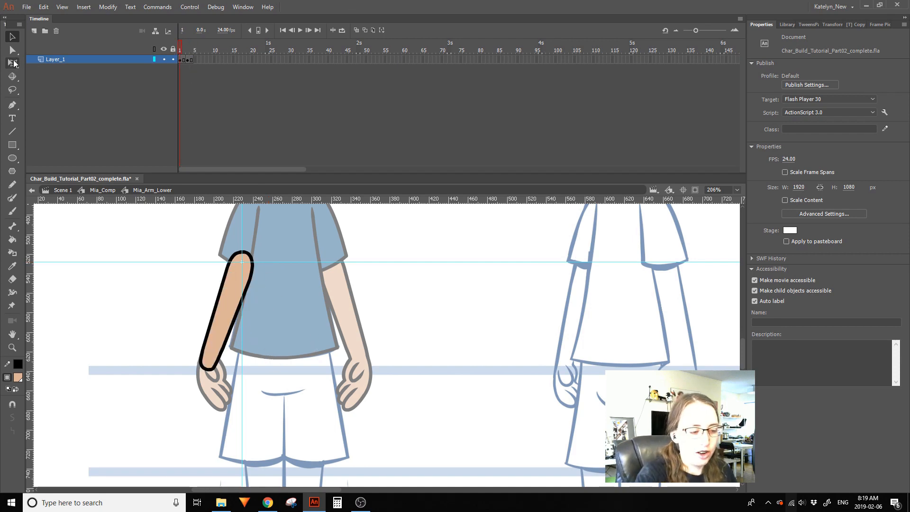
{"action": "key", "text": "ctrl+a"}
{"action": "left_click_drag", "start_coordinate": [226, 311], "coordinate": [241, 260]}
{"action": "left_click_drag", "start_coordinate": [260, 371], "coordinate": [292, 353]}
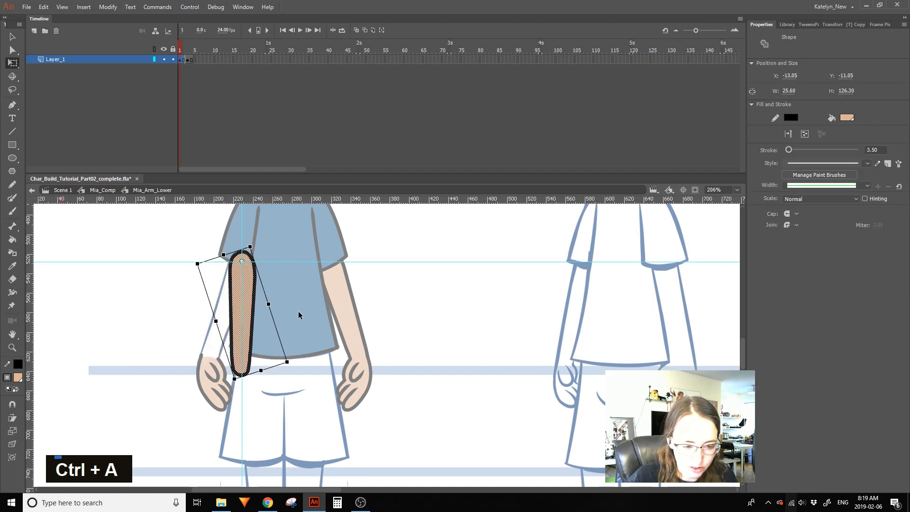
Rotate the flipped lower arm on frame 3 about the guide crossing until it also hangs vertically, and check the frames
{"action": "left_click", "coordinate": [188, 48]}
{"action": "key", "text": "ctrl+a"}
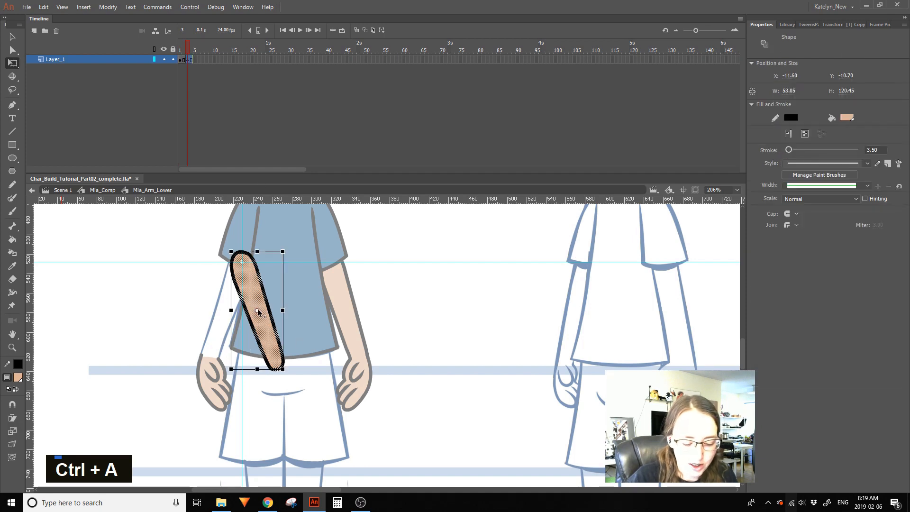
{"action": "left_click_drag", "start_coordinate": [292, 370], "coordinate": [277, 356]}
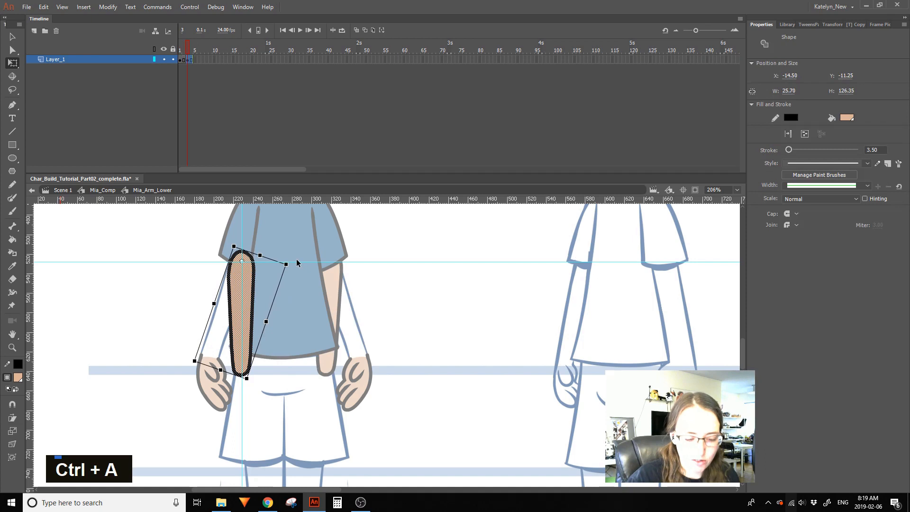
{"action": "left_click", "coordinate": [190, 49]}
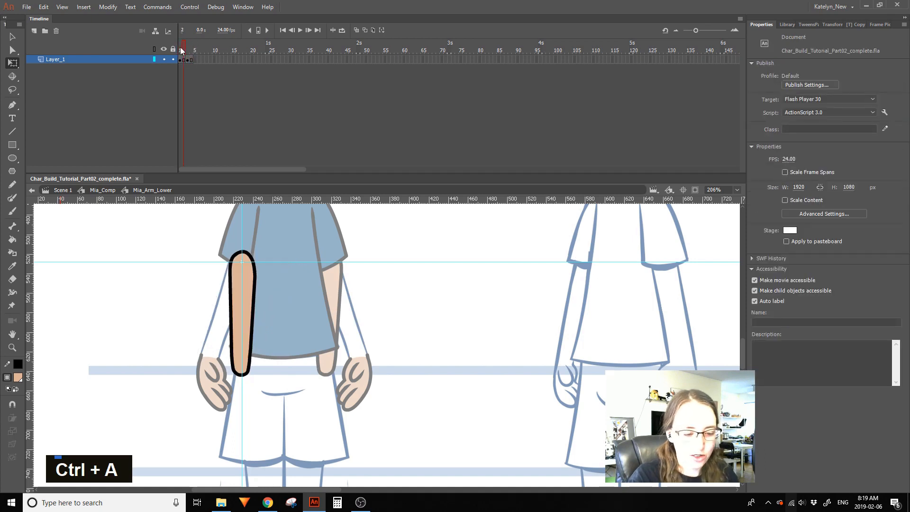
Return to Mia_Comp and rotate both lower arm instances outward until they follow the sketch and meet the hands
{"action": "double_click", "coordinate": [391, 289]}
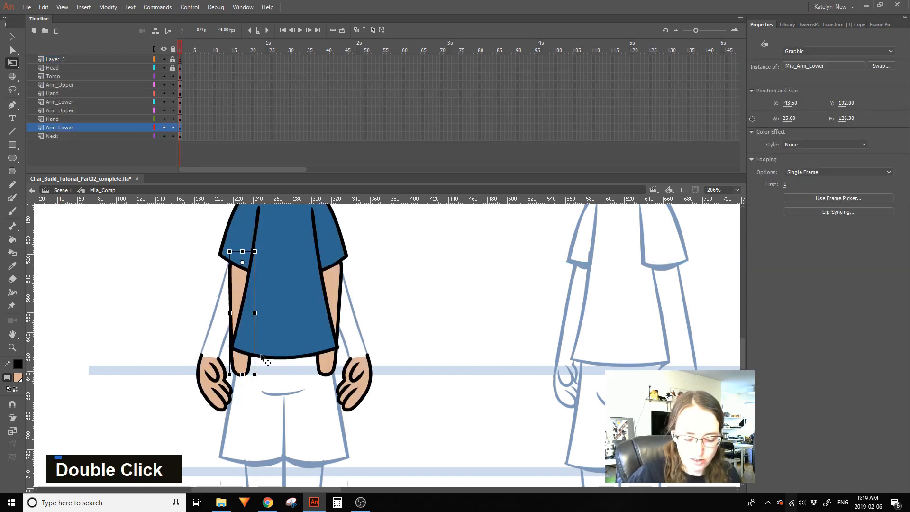
{"action": "left_click_drag", "start_coordinate": [254, 375], "coordinate": [221, 378]}
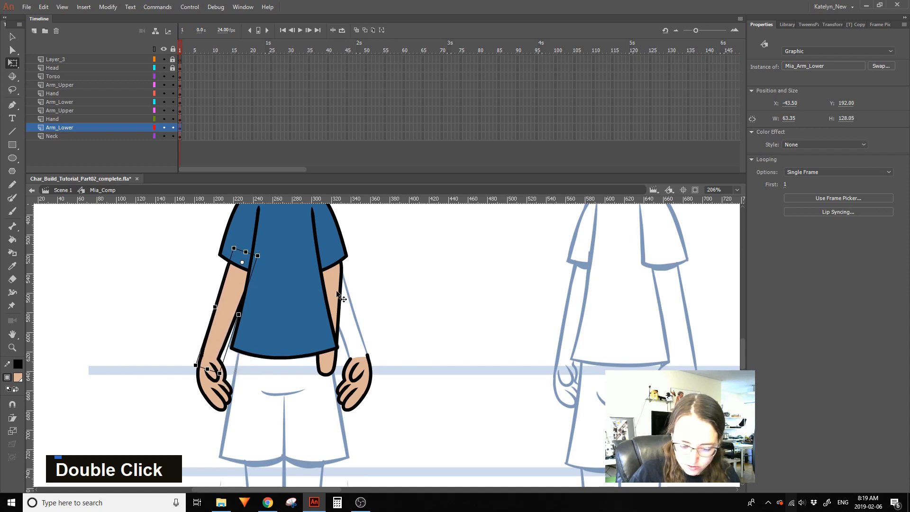
{"action": "left_click", "coordinate": [327, 266]}
{"action": "left_click_drag", "start_coordinate": [360, 372], "coordinate": [378, 356]}
{"action": "left_click_drag", "start_coordinate": [396, 304], "coordinate": [391, 348]}
{"action": "double_click", "coordinate": [243, 265]}
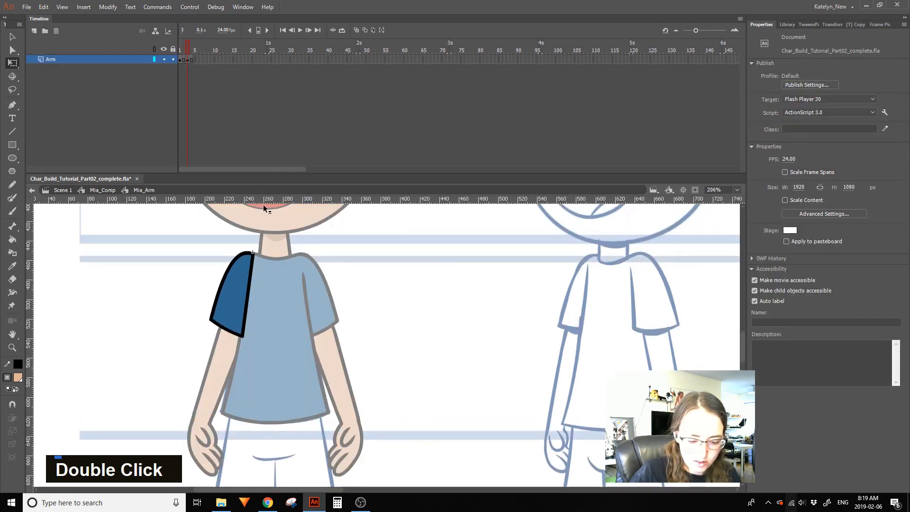
{"action": "left_click_drag", "start_coordinate": [274, 256], "coordinate": [275, 255]}
{"action": "left_click_drag", "start_coordinate": [31, 353], "coordinate": [256, 248]}
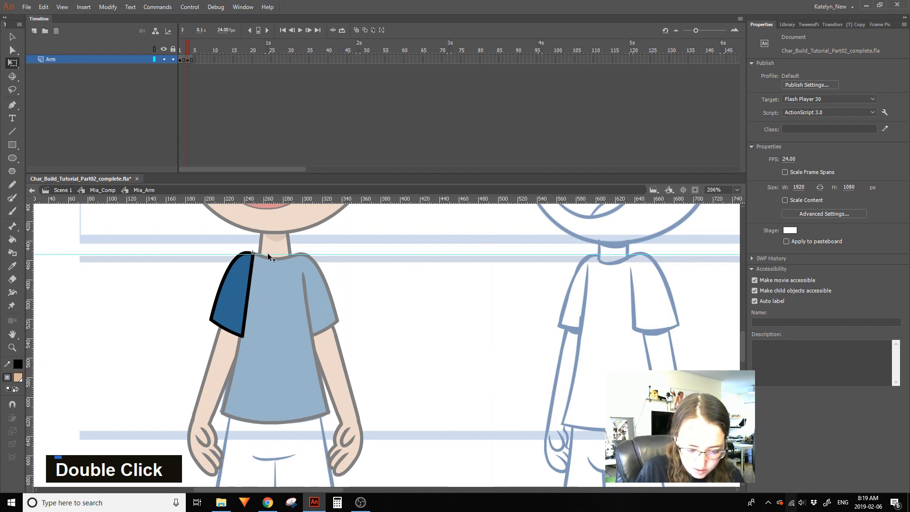
{"action": "right_click", "coordinate": [268, 250]}
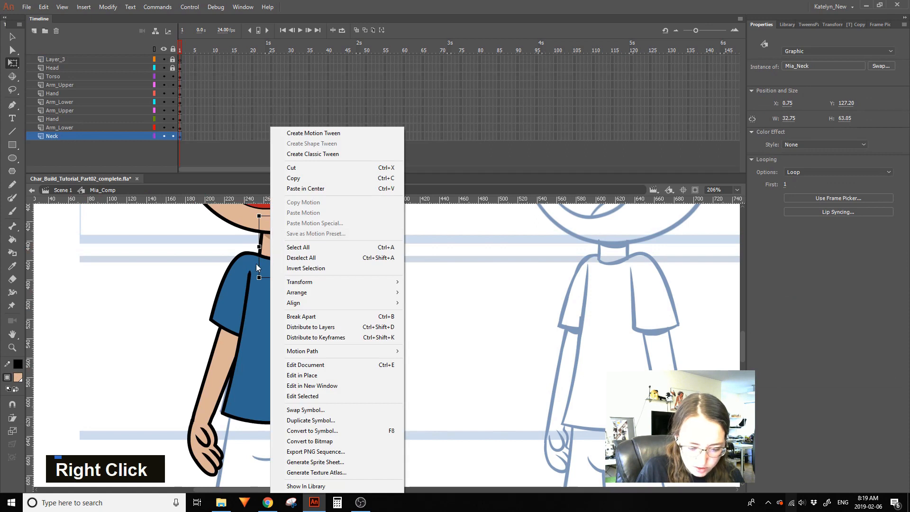
{"action": "left_click", "coordinate": [257, 263]}
{"action": "left_click", "coordinate": [277, 245]}
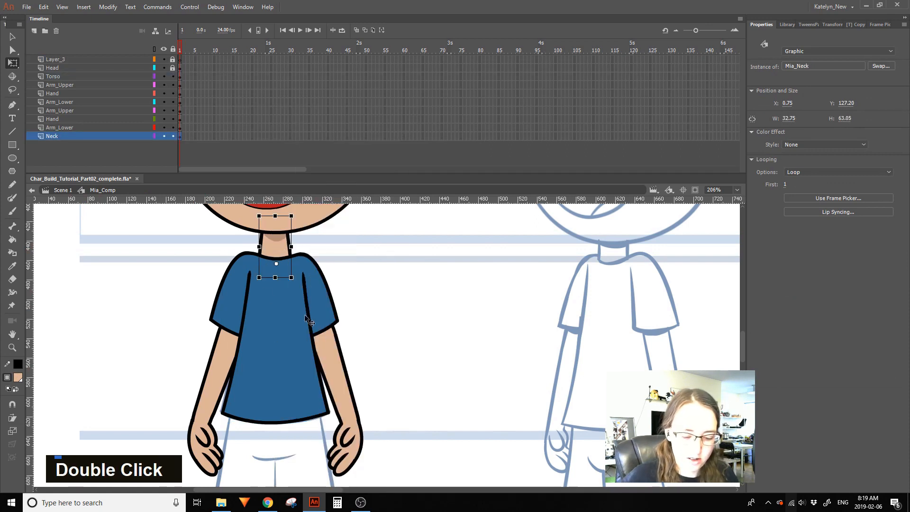
{"action": "double_click", "coordinate": [271, 262]}
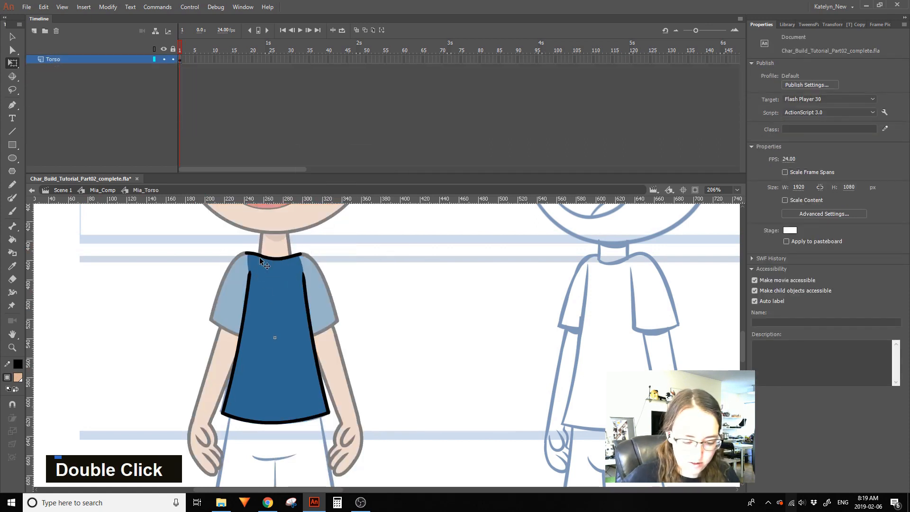
{"action": "double_click", "coordinate": [222, 241]}
Open the upper arm's Mia_Arm symbol and cross a horizontal and a vertical guide at its registration point
{"action": "double_click", "coordinate": [237, 269]}
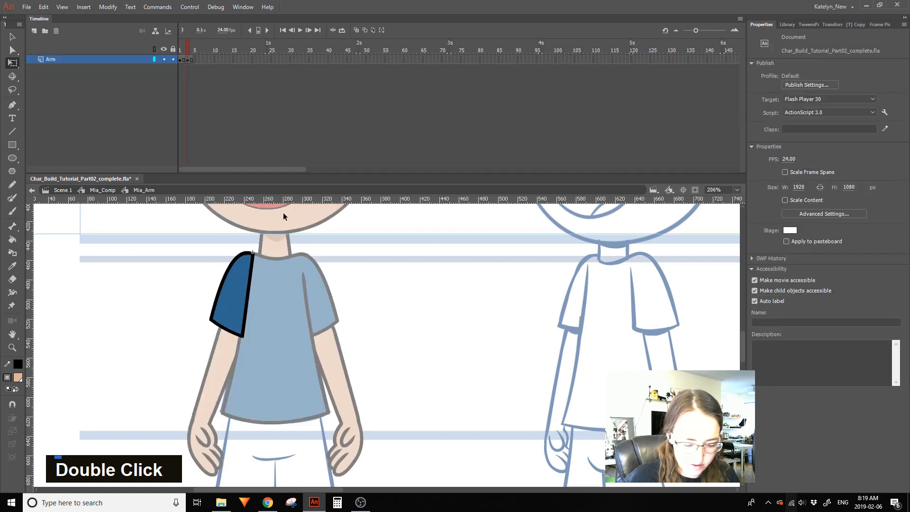
{"action": "left_click_drag", "start_coordinate": [265, 235], "coordinate": [266, 254]}
{"action": "left_click_drag", "start_coordinate": [32, 294], "coordinate": [254, 284]}
{"action": "left_click_drag", "start_coordinate": [11, 254], "coordinate": [253, 256]}
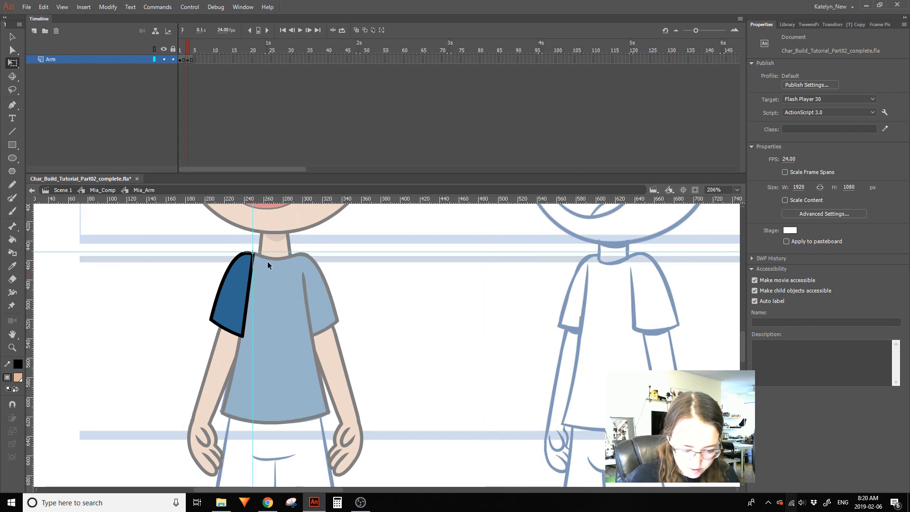
Rotate the frame 3 sleeve about its shoulder corner at the guide crossing until its inner edge is vertical
{"action": "key", "text": "ctrl+a"}
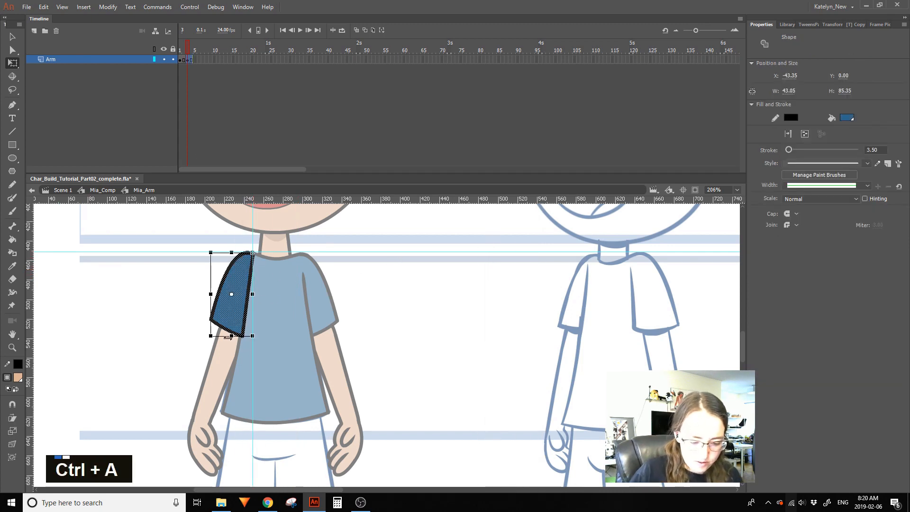
{"action": "left_click_drag", "start_coordinate": [231, 296], "coordinate": [245, 254]}
{"action": "mouse_move", "coordinate": [259, 340]}
{"action": "left_mouse_down"}
{"action": "mouse_move", "coordinate": [274, 334]}
{"action": "mouse_move", "coordinate": [264, 336]}
{"action": "left_mouse_up"}
{"action": "left_click", "coordinate": [289, 295]}
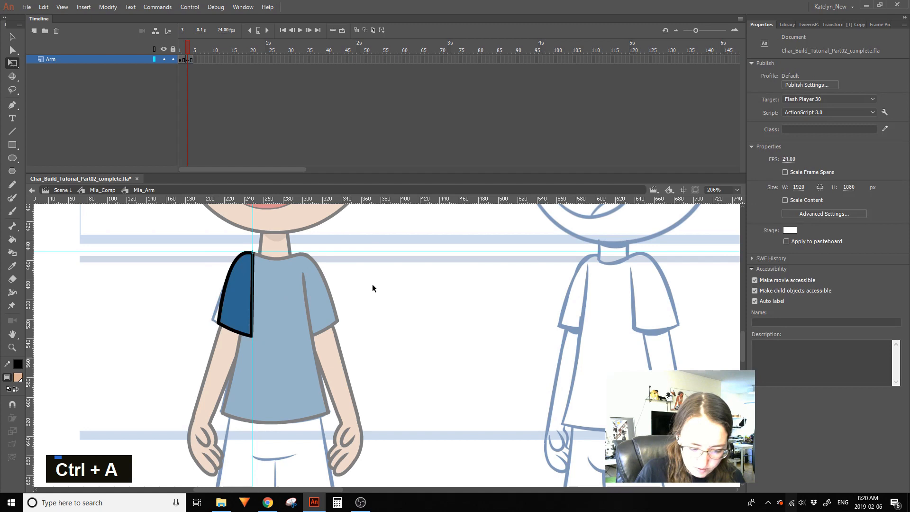
On frame 1 of Mia_Arm, move the sleeve's transformation point to the guide crossing and rotate the sleeve's inner edge to vertical
{"action": "left_click", "coordinate": [180, 59]}
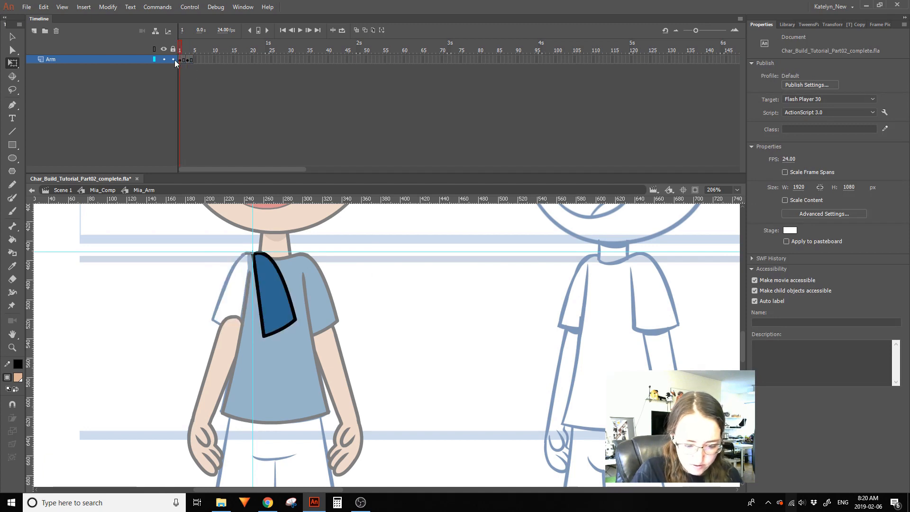
{"action": "key", "text": "ctrl+a"}
{"action": "key", "text": "ctrl+a"}
{"action": "left_click_drag", "start_coordinate": [274, 294], "coordinate": [251, 255]}
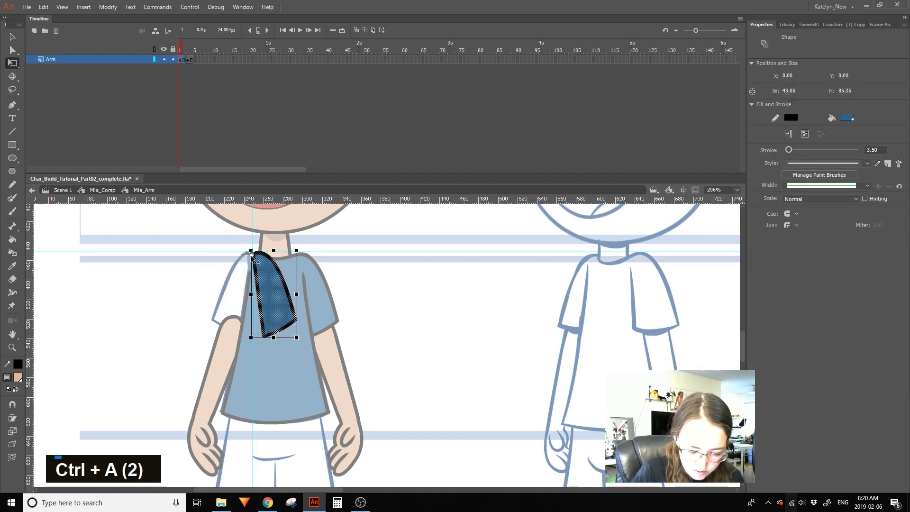
{"action": "left_click_drag", "start_coordinate": [304, 334], "coordinate": [293, 341]}
Return to Mia_Comp and rotate both upper arm instances outward to match the sketched sleeves
{"action": "double_click", "coordinate": [334, 287]}
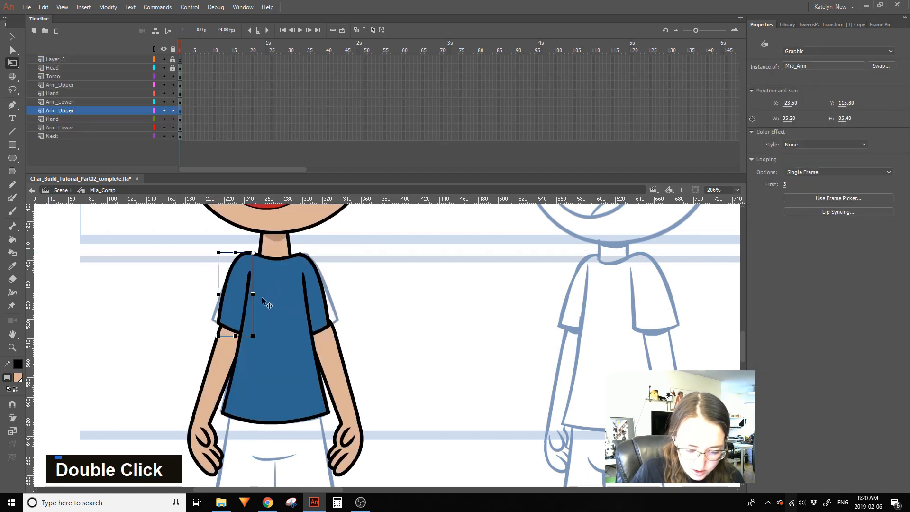
{"action": "left_click_drag", "start_coordinate": [261, 338], "coordinate": [251, 342]}
{"action": "left_click", "coordinate": [351, 316]}
{"action": "left_click", "coordinate": [327, 308]}
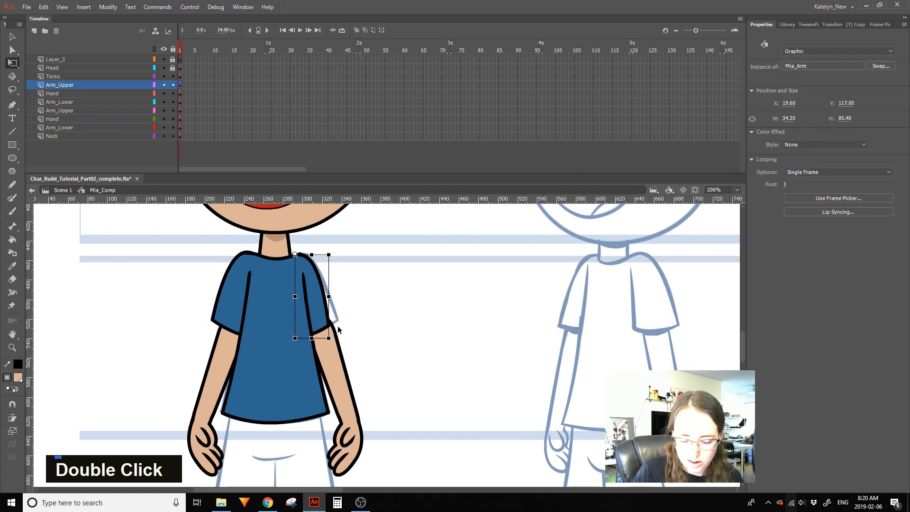
{"action": "left_click_drag", "start_coordinate": [340, 330], "coordinate": [352, 322]}
{"action": "key", "text": "n"}
{"action": "left_click_drag", "start_coordinate": [401, 245], "coordinate": [396, 359]}
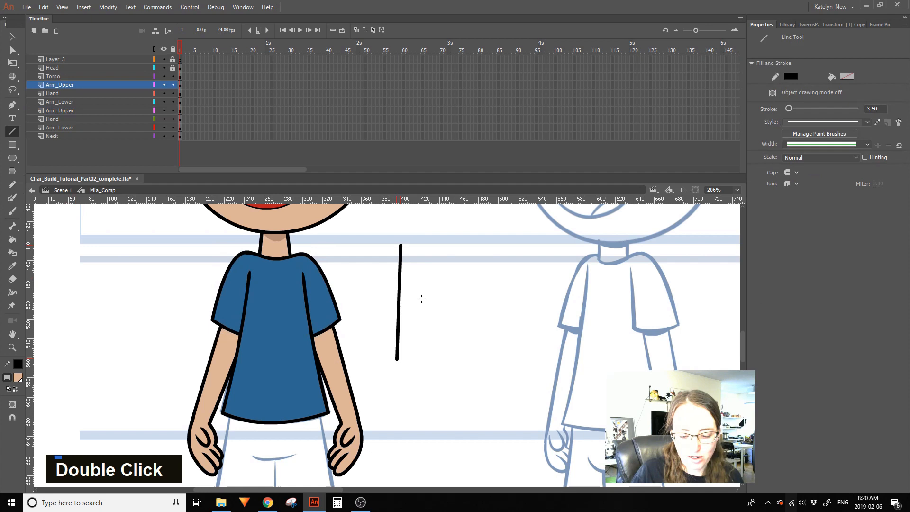
{"action": "left_click_drag", "start_coordinate": [442, 260], "coordinate": [568, 274]}
{"action": "left_click_drag", "start_coordinate": [584, 226], "coordinate": [514, 303]}
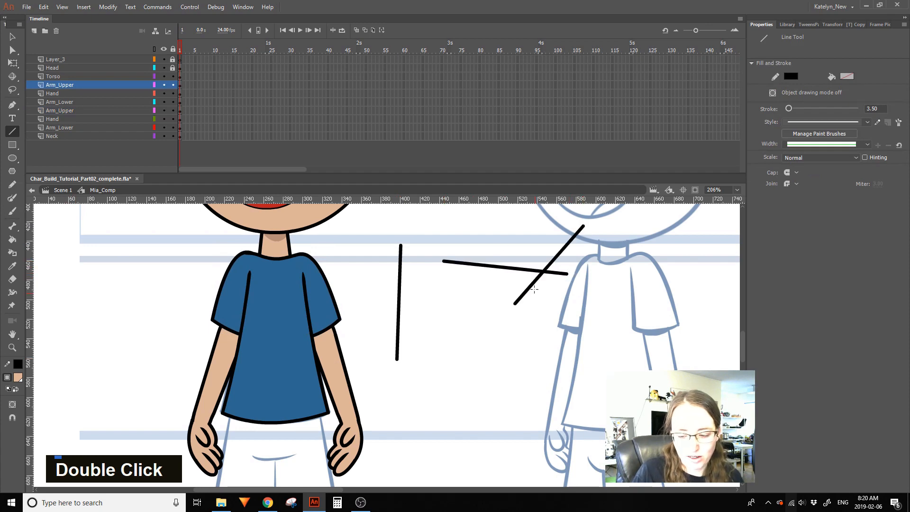
{"action": "left_click_drag", "start_coordinate": [423, 203], "coordinate": [419, 235]}
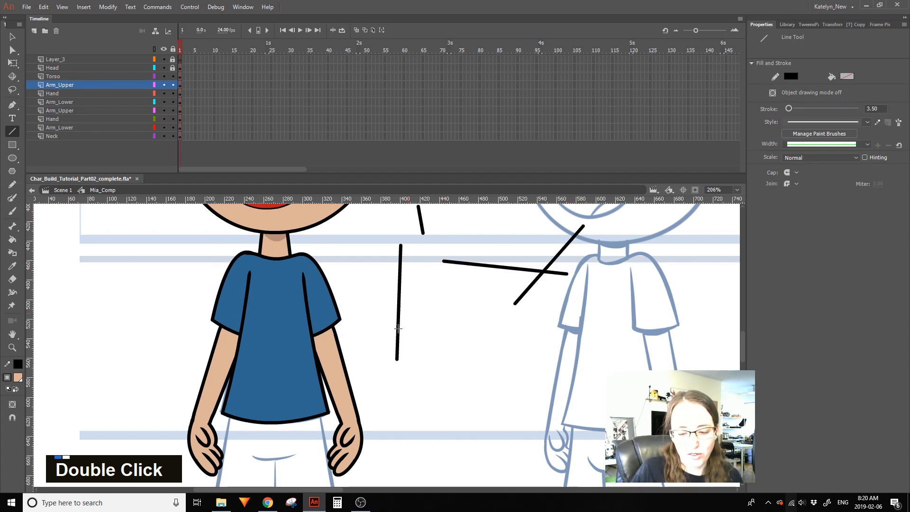
{"action": "key", "text": "ctrl+z"}
{"action": "key", "text": "ctrl+z"}
{"action": "key", "text": "ctrl+z"}
{"action": "key", "text": "ctrl+z"}
Open the rotated lower arm's symbol to inspect its alignment with the guides, and return to Mia_Comp
{"action": "key", "text": "q"}
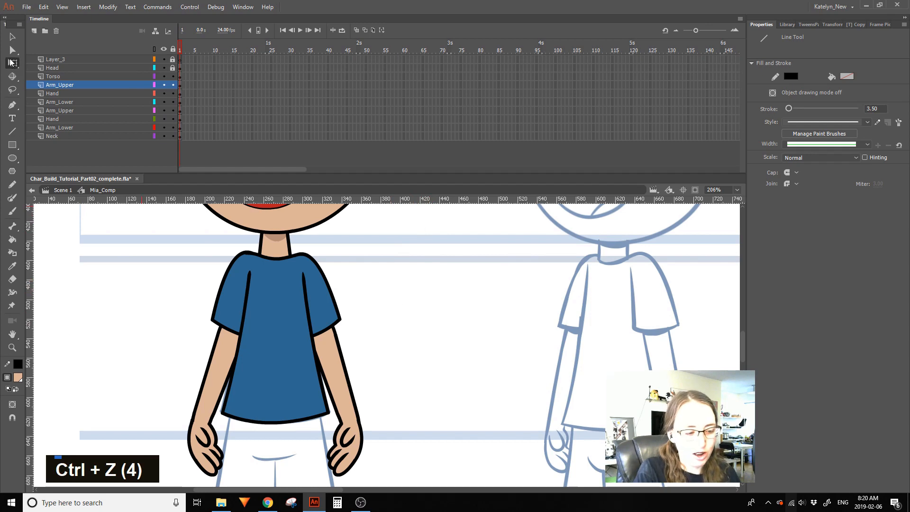
{"action": "left_click", "coordinate": [223, 361]}
{"action": "double_click", "coordinate": [224, 361]}
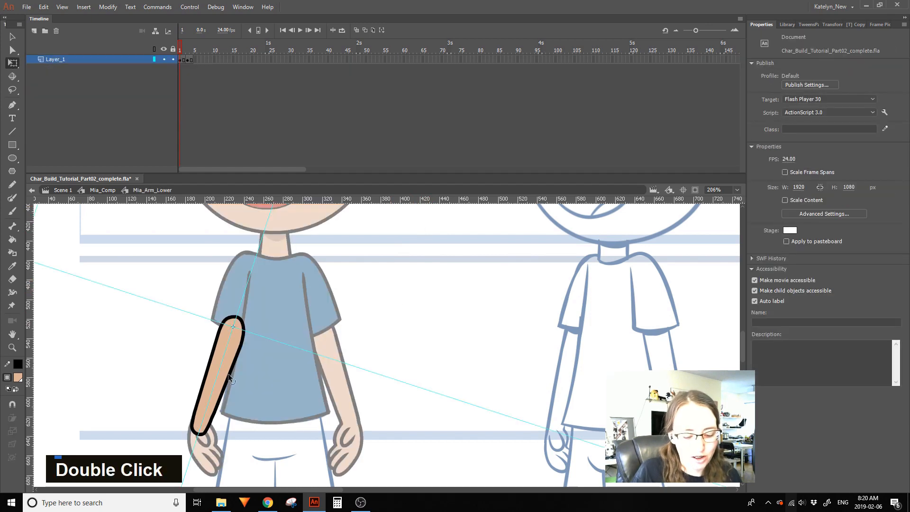
{"action": "double_click", "coordinate": [384, 285]}
Nudge the frame 3 upper arm slightly down and check the lower arm instance beneath it
{"action": "left_click", "coordinate": [240, 292]}
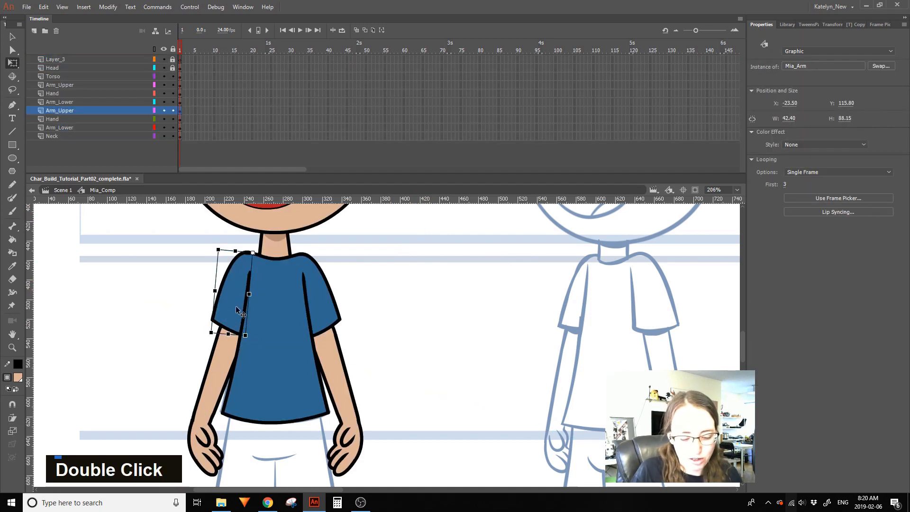
{"action": "left_click", "coordinate": [402, 288]}
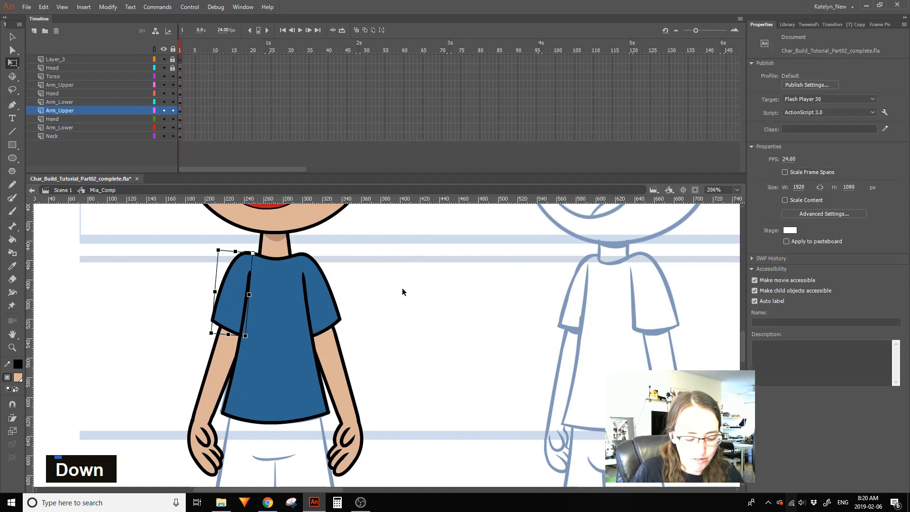
{"action": "left_click", "coordinate": [214, 365]}
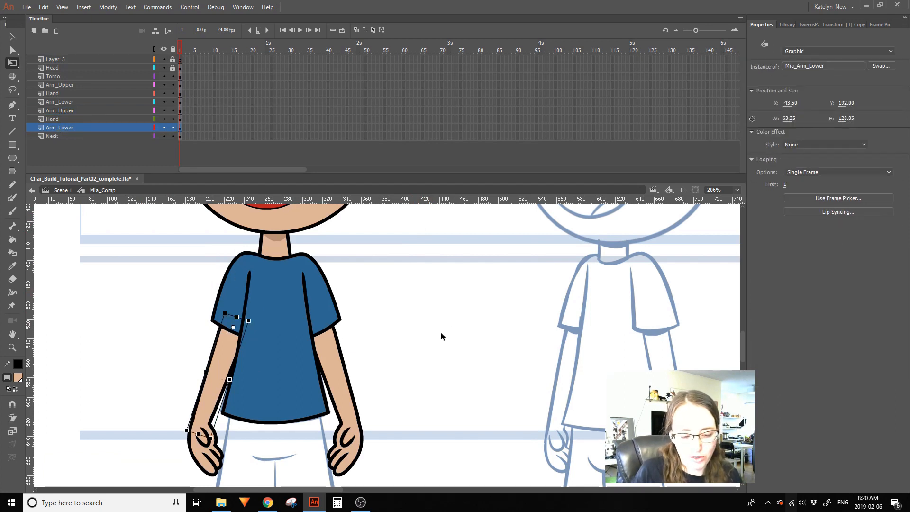
{"action": "left_click", "coordinate": [429, 308]}
Open the lower arm and upper arm symbols on the frame 3 hand's side in turn to examine their guides, returning to Mia_Comp
{"action": "key", "text": "space"}
{"action": "left_click_drag", "start_coordinate": [394, 387], "coordinate": [393, 285]}
{"action": "key", "text": "space"}
{"action": "left_click", "coordinate": [356, 370]}
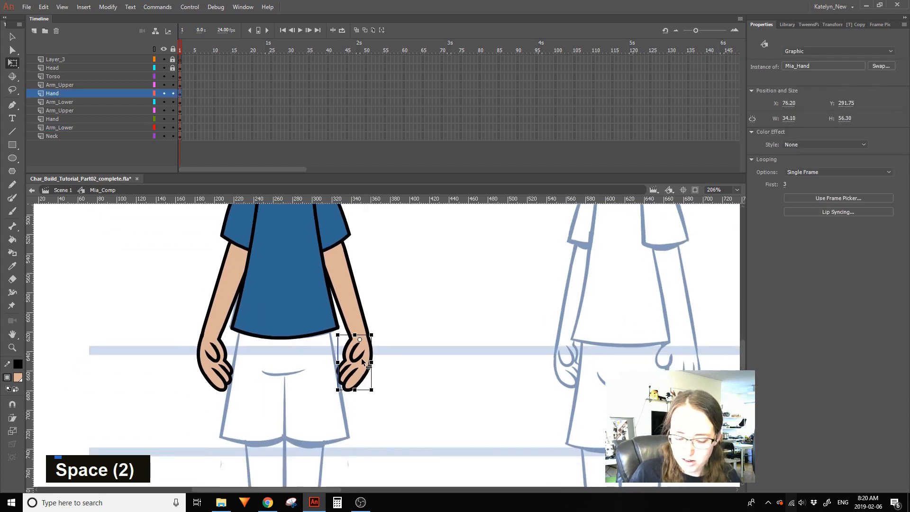
{"action": "double_click", "coordinate": [354, 300]}
{"action": "key", "text": "space"}
{"action": "left_click_drag", "start_coordinate": [384, 315], "coordinate": [373, 330]}
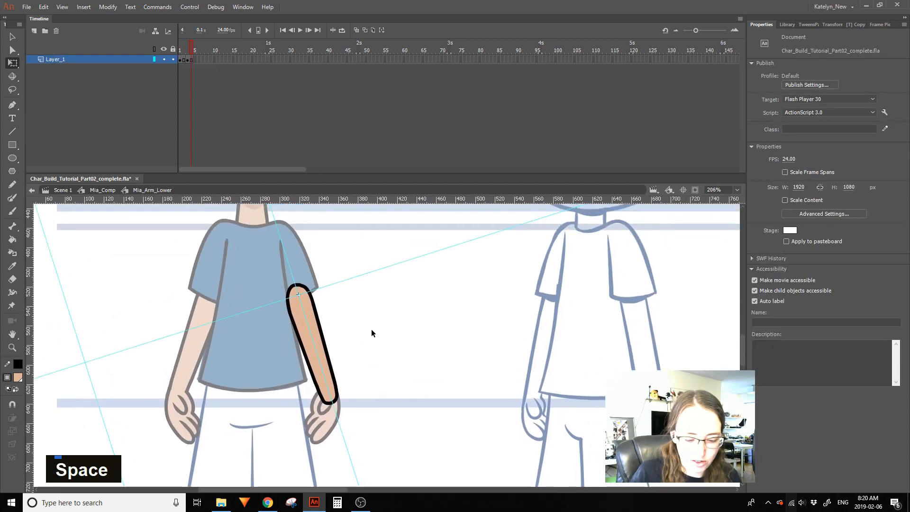
{"action": "double_click", "coordinate": [345, 286]}
{"action": "double_click", "coordinate": [305, 274]}
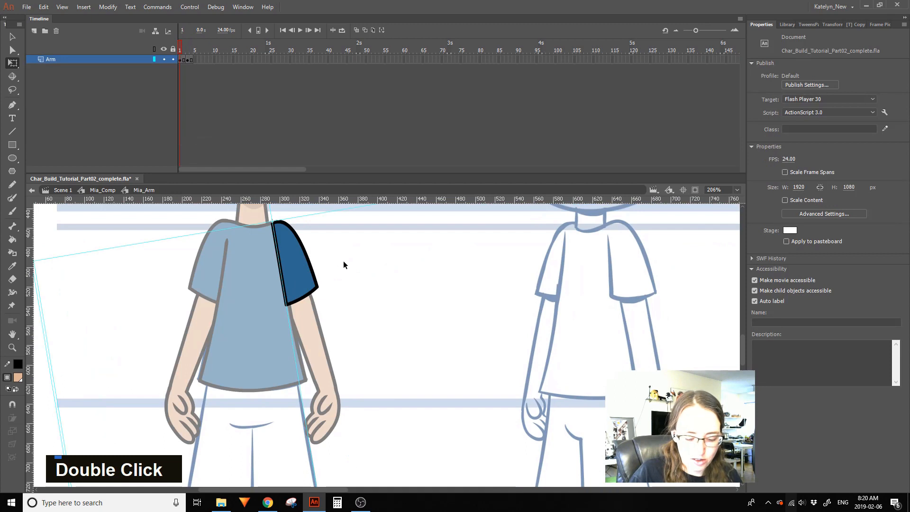
{"action": "double_click", "coordinate": [343, 260]}
{"action": "key", "text": "space"}
{"action": "left_click_drag", "start_coordinate": [353, 323], "coordinate": [374, 228]}
Open the frame 3 hand's symbol and place a horizontal and a vertical guide crossing at its registration point on the wrist
{"action": "left_click", "coordinate": [353, 314]}
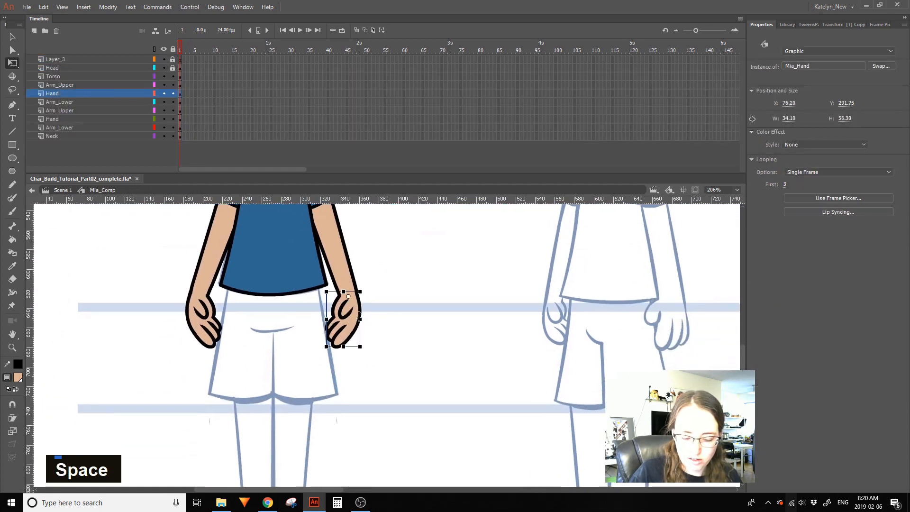
{"action": "double_click", "coordinate": [347, 320]}
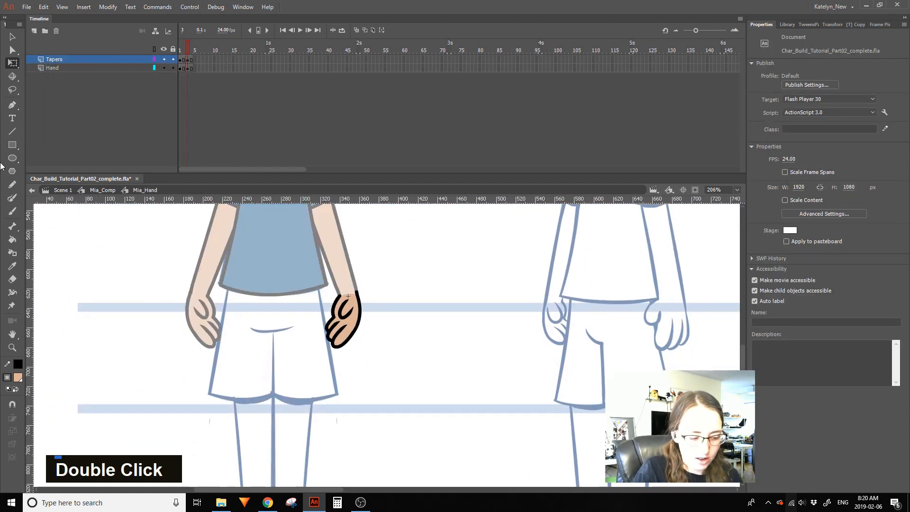
{"action": "left_click_drag", "start_coordinate": [358, 301], "coordinate": [358, 302]}
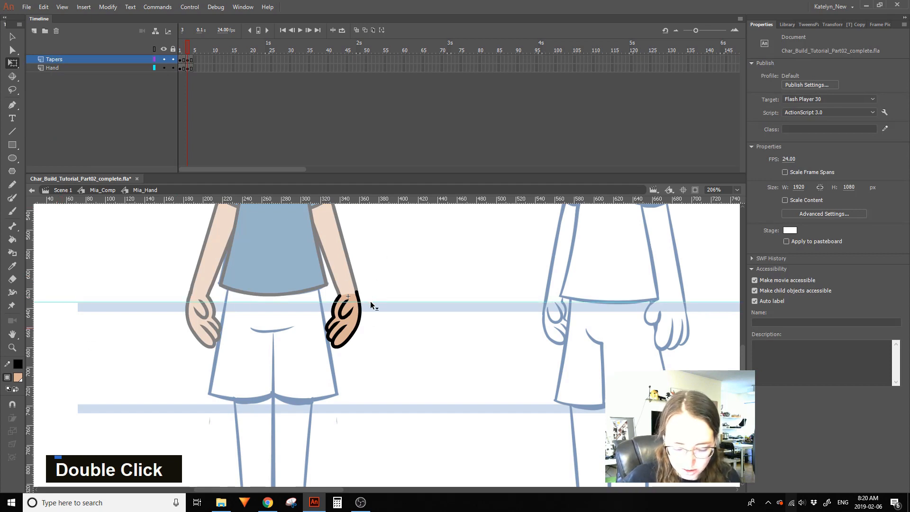
{"action": "left_click_drag", "start_coordinate": [371, 301], "coordinate": [373, 186]}
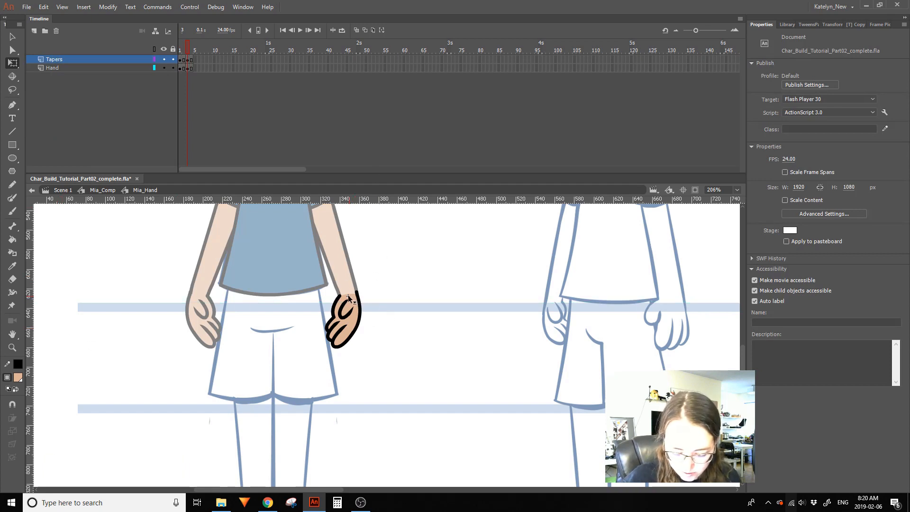
{"action": "left_click_drag", "start_coordinate": [347, 295], "coordinate": [348, 297]}
{"action": "mouse_move", "coordinate": [31, 325]}
{"action": "left_mouse_down"}
{"action": "mouse_move", "coordinate": [400, 304]}
{"action": "mouse_move", "coordinate": [9, 283]}
{"action": "left_mouse_up"}
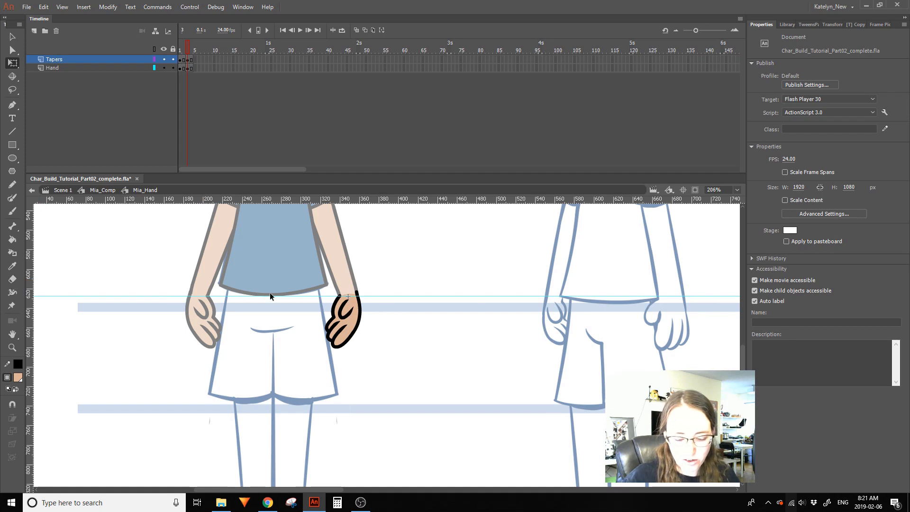
{"action": "left_click_drag", "start_coordinate": [61, 321], "coordinate": [348, 298]}
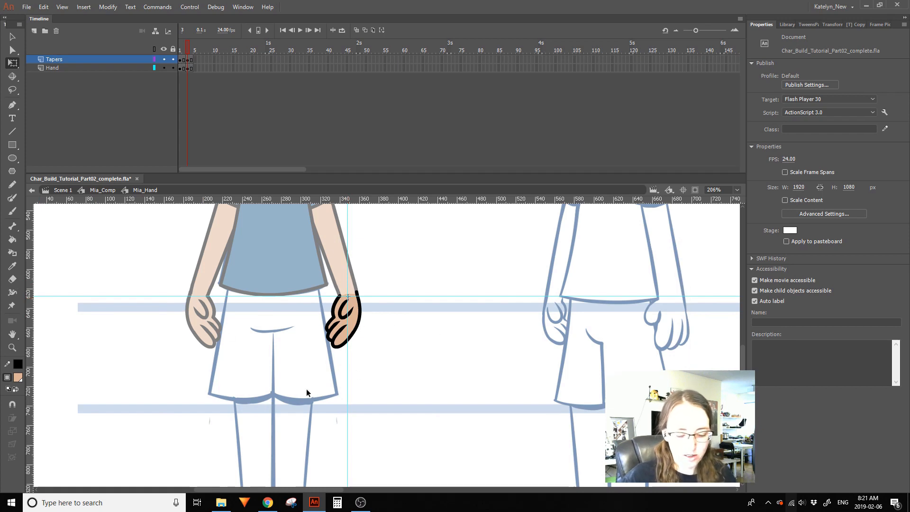
Return to Mia_Comp, check inside the opposite hand's symbol, and save the file
{"action": "double_click", "coordinate": [392, 362]}
{"action": "double_click", "coordinate": [195, 302]}
{"action": "double_click", "coordinate": [138, 309]}
{"action": "left_click", "coordinate": [445, 335]}
{"action": "key", "text": "ctrl+s"}
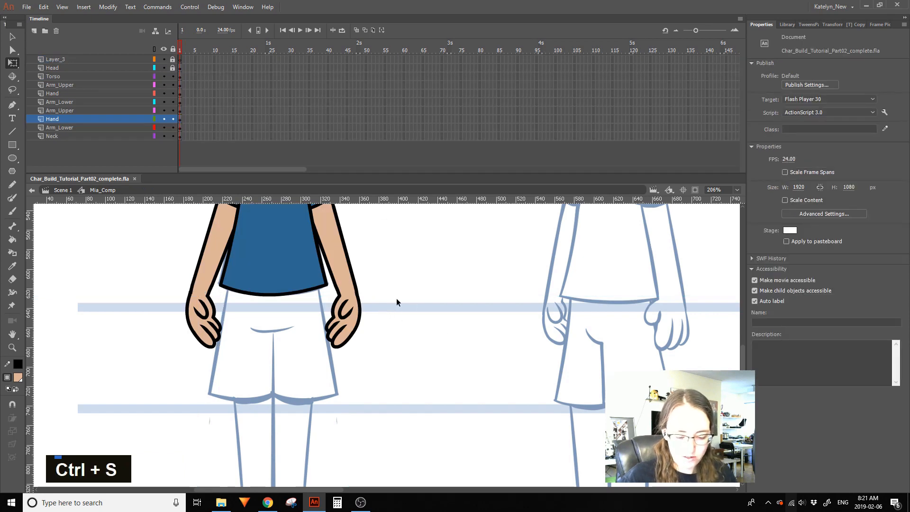
Examine the assembled character from the head down to the sketched shorts and legs, and save the file
{"action": "key", "text": "space"}
{"action": "left_click_drag", "start_coordinate": [384, 302], "coordinate": [392, 508]}
{"action": "left_click_drag", "start_coordinate": [288, 295], "coordinate": [275, 300]}
{"action": "key", "text": "space"}
{"action": "left_click_drag", "start_coordinate": [382, 402], "coordinate": [390, 499]}
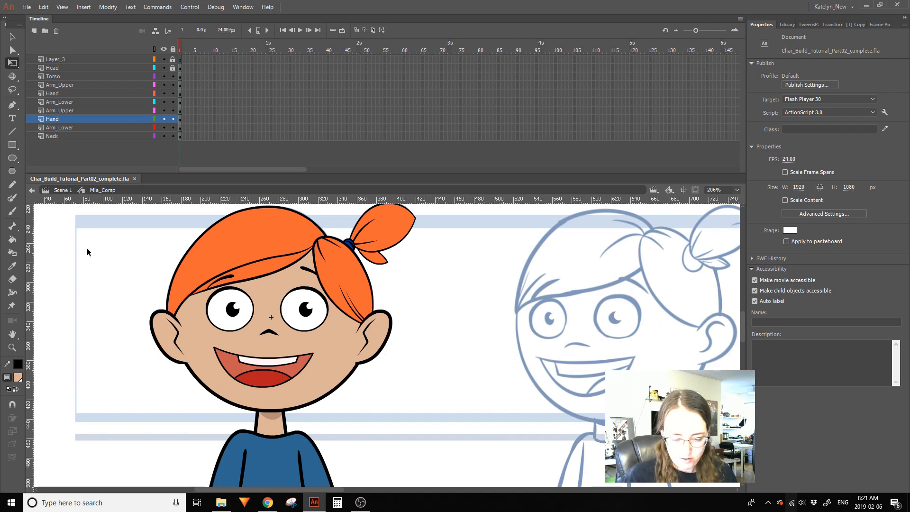
{"action": "key", "text": "space"}
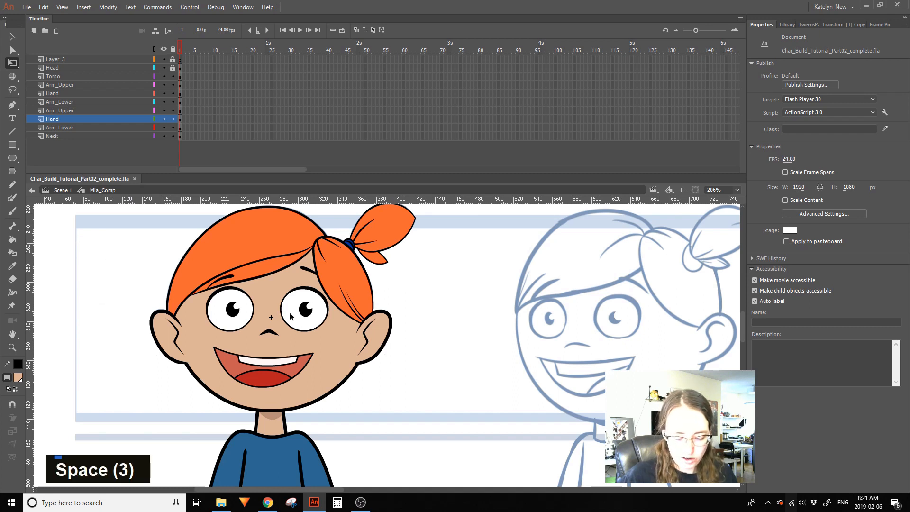
{"action": "key", "text": "space"}
{"action": "left_click_drag", "start_coordinate": [400, 326], "coordinate": [402, 348]}
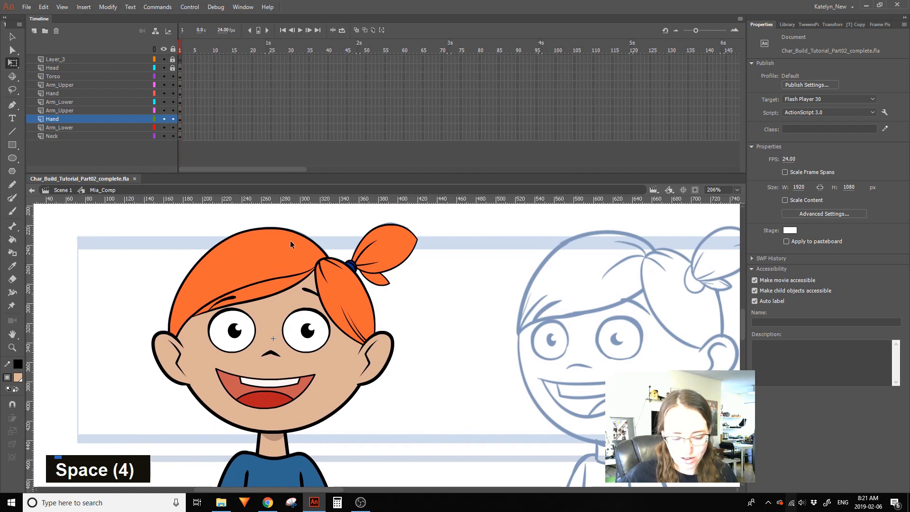
{"action": "key", "text": "space"}
{"action": "left_click_drag", "start_coordinate": [436, 411], "coordinate": [403, 106]}
{"action": "key", "text": "ctrl+s"}
{"action": "key", "text": "space"}
{"action": "left_click_drag", "start_coordinate": [402, 324], "coordinate": [398, 252]}
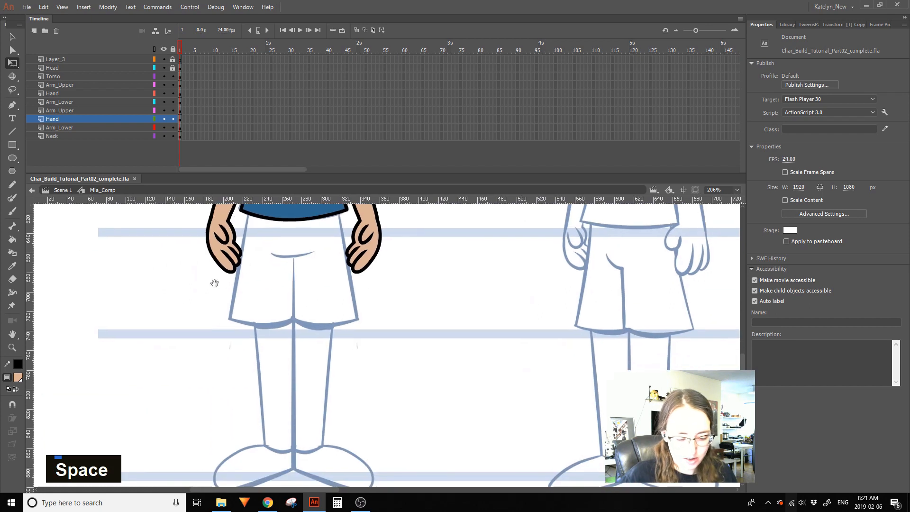
{"action": "left_click", "coordinate": [12, 132]}
{"action": "key", "text": "space"}
{"action": "left_click_drag", "start_coordinate": [230, 249], "coordinate": [219, 498]}
{"action": "left_click_drag", "start_coordinate": [303, 321], "coordinate": [339, 306]}
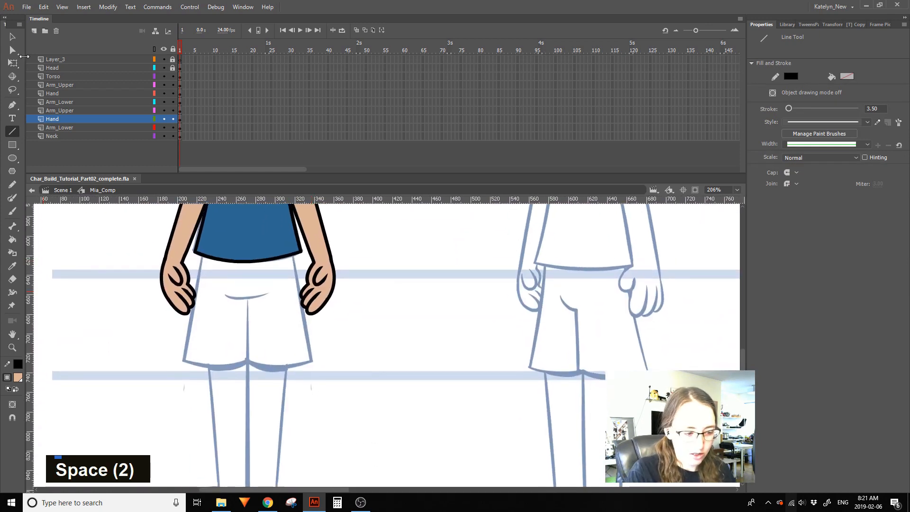
{"action": "left_click", "coordinate": [12, 37]}
{"action": "left_click_drag", "start_coordinate": [375, 357], "coordinate": [412, 338]}
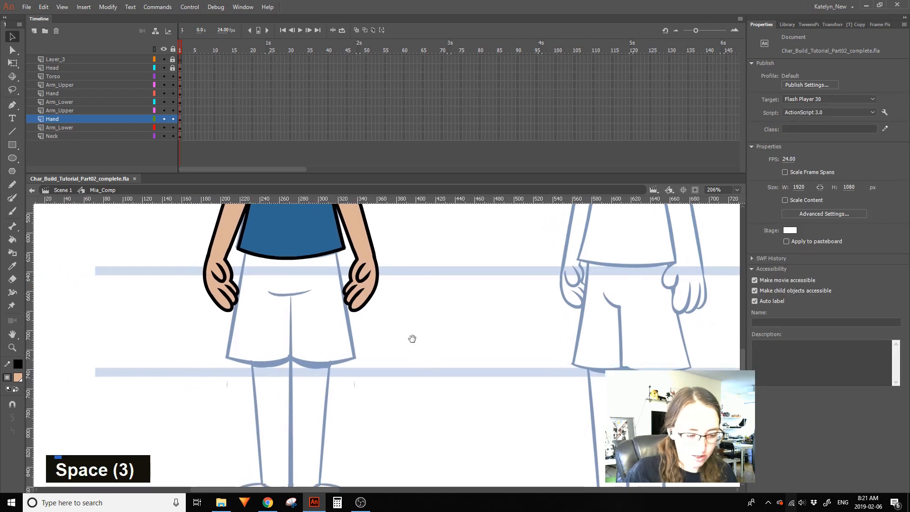
Add a new layer directly above the Neck layer and name it Hips
{"action": "left_click", "coordinate": [81, 127]}
{"action": "left_click", "coordinate": [83, 138]}
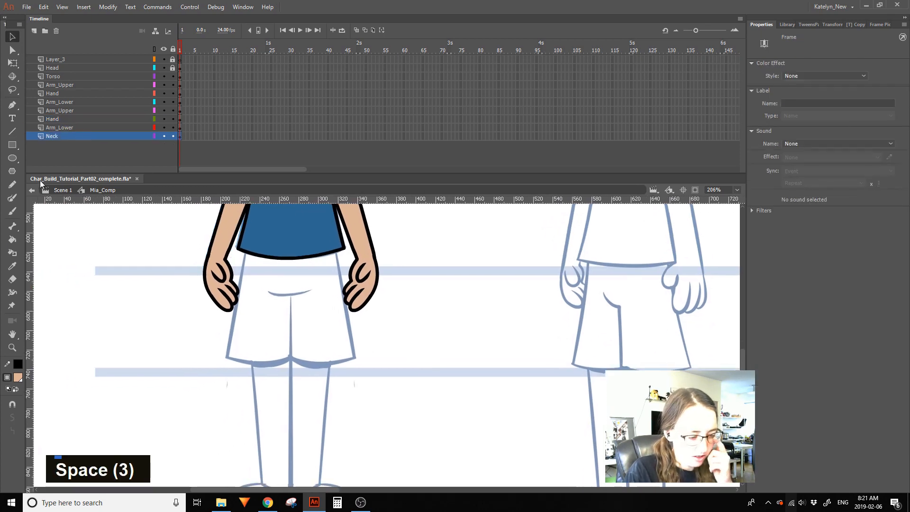
{"action": "left_click", "coordinate": [33, 31]}
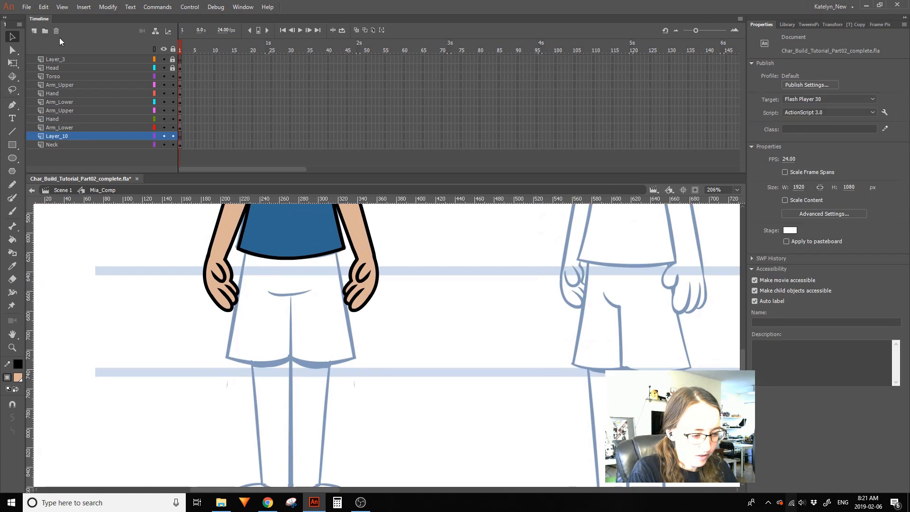
{"action": "double_click", "coordinate": [75, 135]}
{"action": "type", "text": "Hips"}
{"action": "key", "text": "Return"}
Lock every layer except Hips and draw a stroked rectangle below the shirt hem across the width of the sketched shorts' waist
{"action": "left_click", "coordinate": [13, 145]}
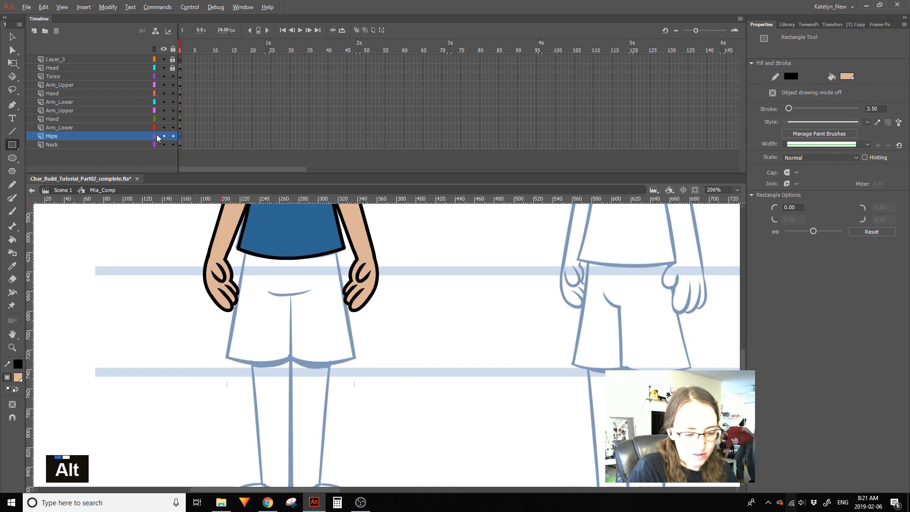
{"action": "left_click", "coordinate": [174, 136], "text": "alt"}
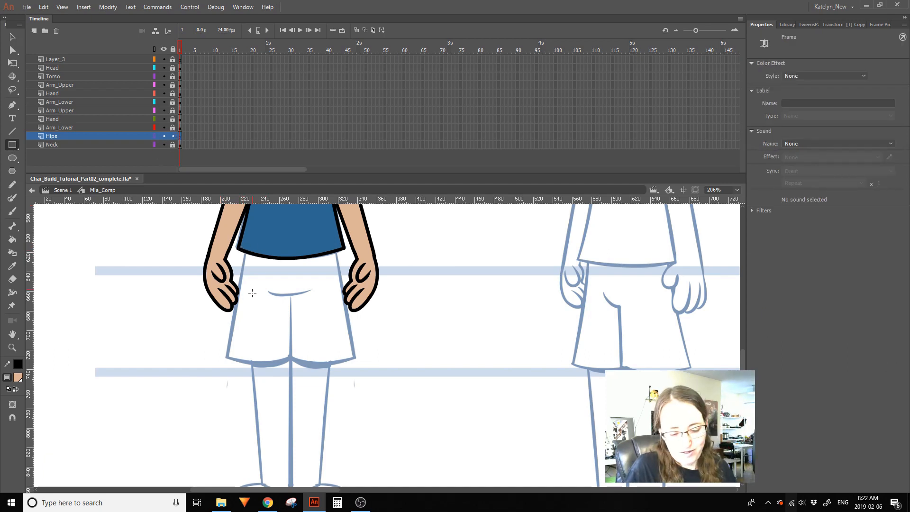
{"action": "left_click_drag", "start_coordinate": [245, 252], "coordinate": [335, 295]}
{"action": "left_click", "coordinate": [155, 136]}
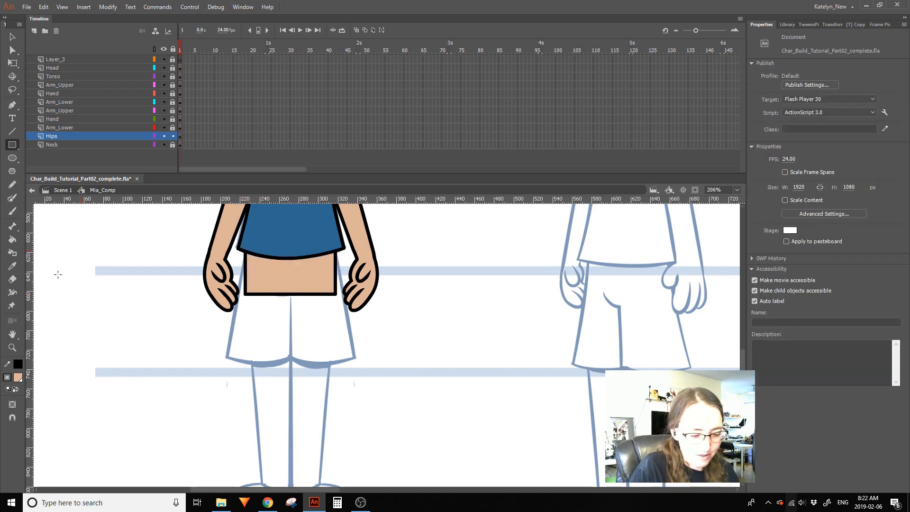
Fill the hips rectangle with the dark grey swatch using the Paint Bucket
{"action": "left_click", "coordinate": [12, 38]}
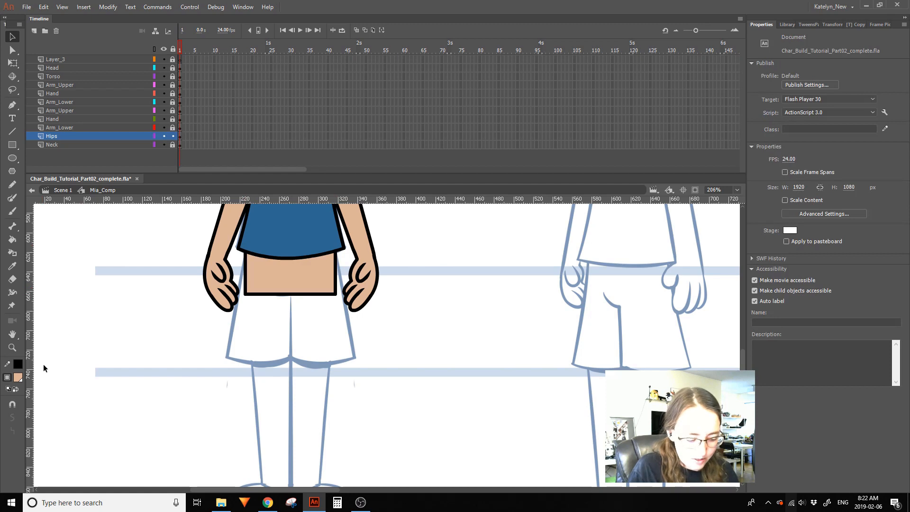
{"action": "left_click", "coordinate": [19, 377]}
{"action": "left_click", "coordinate": [71, 335]}
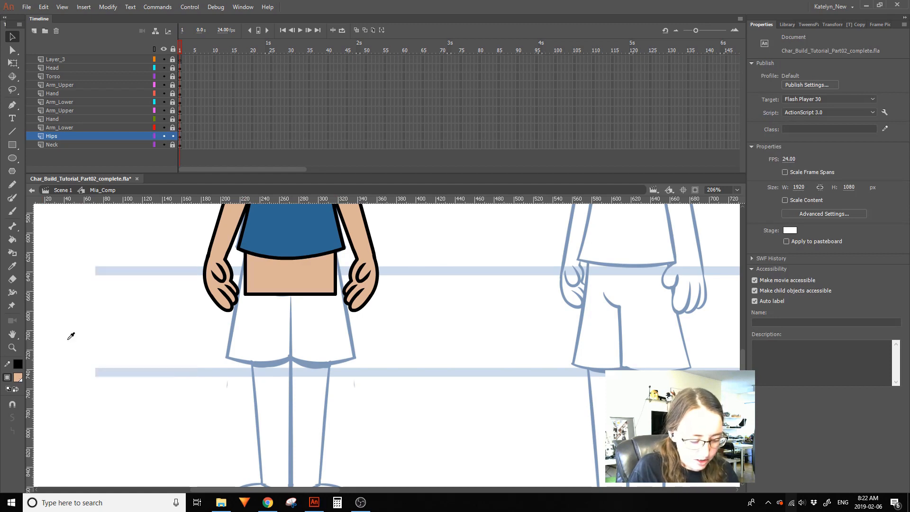
{"action": "left_click", "coordinate": [18, 378]}
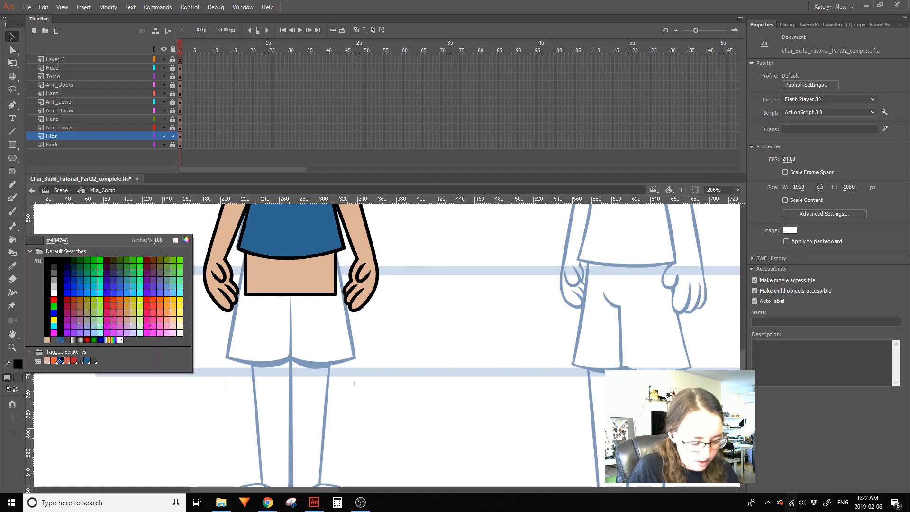
{"action": "left_click", "coordinate": [54, 344]}
{"action": "left_click", "coordinate": [12, 240]}
{"action": "left_click", "coordinate": [282, 282]}
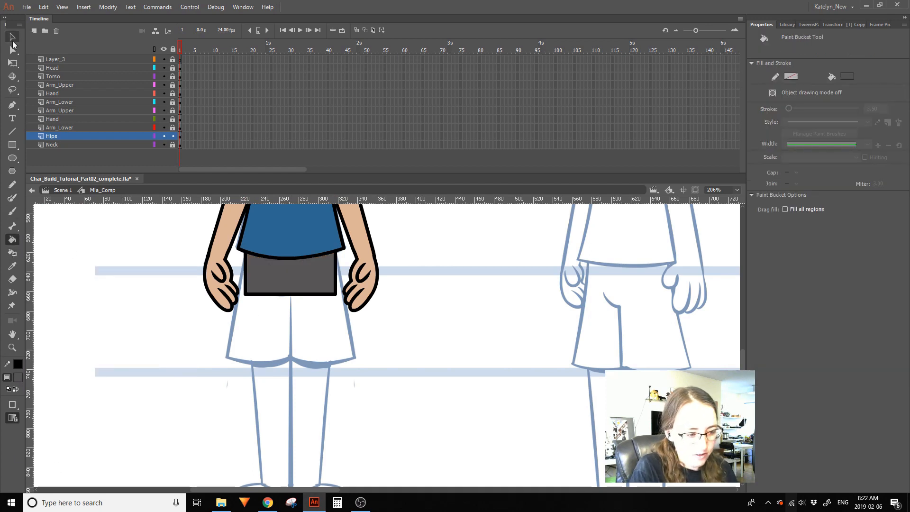
Move the hips rectangle's two lower corners outward to meet the sides of the sketched shorts
{"action": "left_click", "coordinate": [13, 37]}
{"action": "left_click_drag", "start_coordinate": [243, 293], "coordinate": [239, 295]}
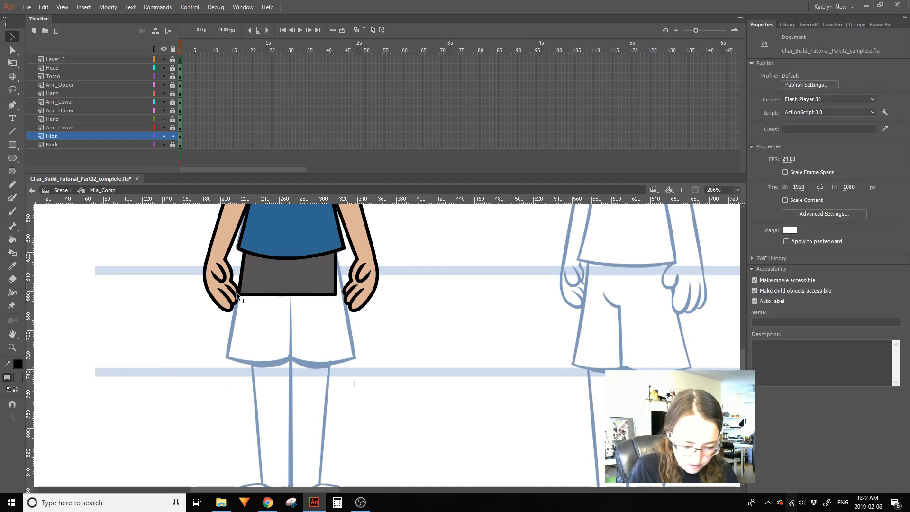
{"action": "left_click_drag", "start_coordinate": [336, 294], "coordinate": [345, 294]}
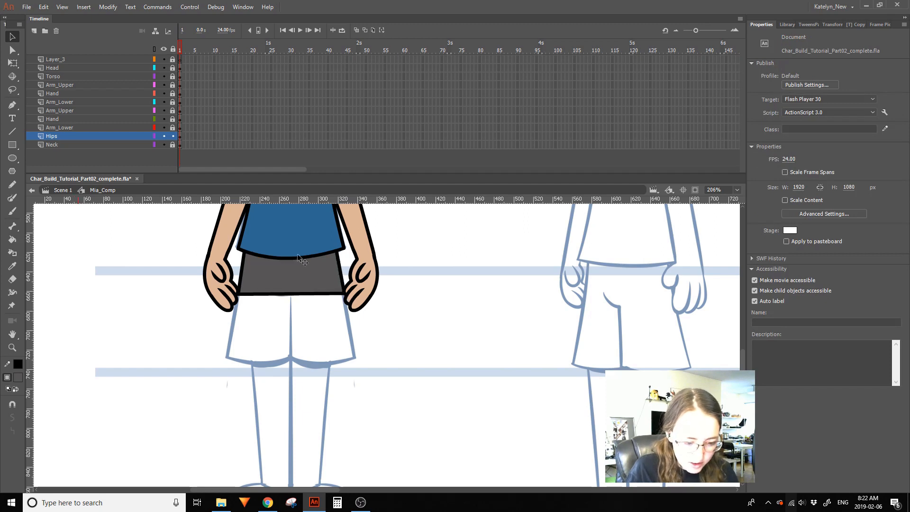
Bend the hips' lower edge into a downward curve, round one lower corner, and show all other layers as outlines
{"action": "left_click", "coordinate": [173, 136], "text": "alt"}
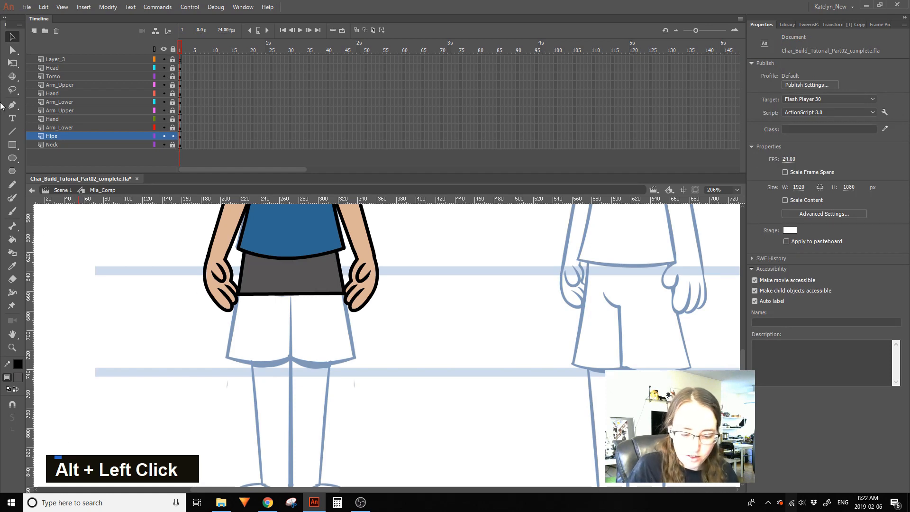
{"action": "left_click_drag", "start_coordinate": [293, 295], "coordinate": [342, 289]}
{"action": "mouse_move", "coordinate": [238, 294]}
{"action": "left_mouse_down"}
{"action": "mouse_move", "coordinate": [241, 283]}
{"action": "mouse_move", "coordinate": [239, 291]}
{"action": "mouse_move", "coordinate": [257, 295]}
{"action": "mouse_move", "coordinate": [245, 281]}
{"action": "mouse_move", "coordinate": [239, 300]}
{"action": "mouse_move", "coordinate": [252, 293]}
{"action": "left_mouse_up"}
{"action": "left_click", "coordinate": [154, 136], "text": "alt"}
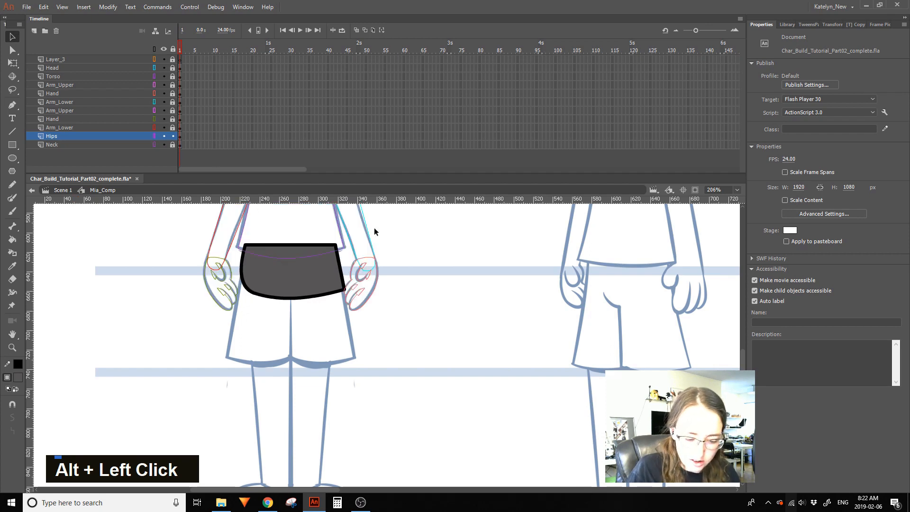
Pull the hips' corners slightly inward and round the remaining lower corner so the shape tapers within the sketched shorts
{"action": "left_click_drag", "start_coordinate": [247, 244], "coordinate": [250, 245]}
{"action": "left_click_drag", "start_coordinate": [247, 293], "coordinate": [250, 292]}
{"action": "left_click_drag", "start_coordinate": [336, 244], "coordinate": [329, 243]}
{"action": "left_click_drag", "start_coordinate": [345, 290], "coordinate": [340, 294]}
{"action": "left_click_drag", "start_coordinate": [330, 244], "coordinate": [335, 245]}
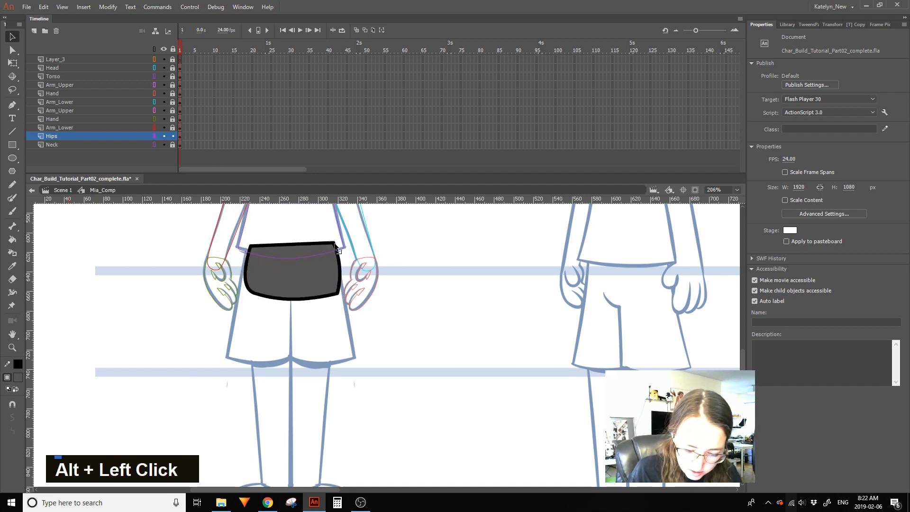
{"action": "left_click_drag", "start_coordinate": [335, 295], "coordinate": [317, 299]}
{"action": "left_click_drag", "start_coordinate": [339, 260], "coordinate": [333, 243]}
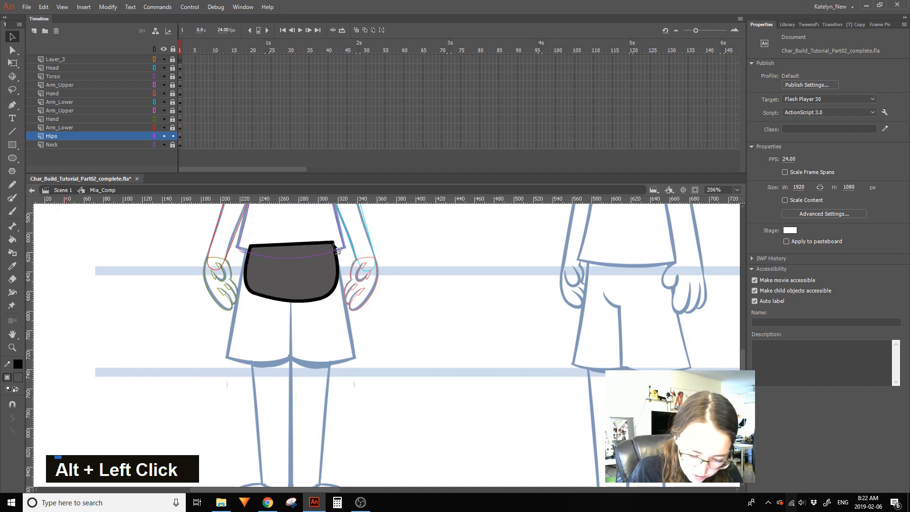
Adjust an upper corner and smooth the curves at both lower corners to even out the hips shape
{"action": "left_click_drag", "start_coordinate": [249, 247], "coordinate": [247, 246]}
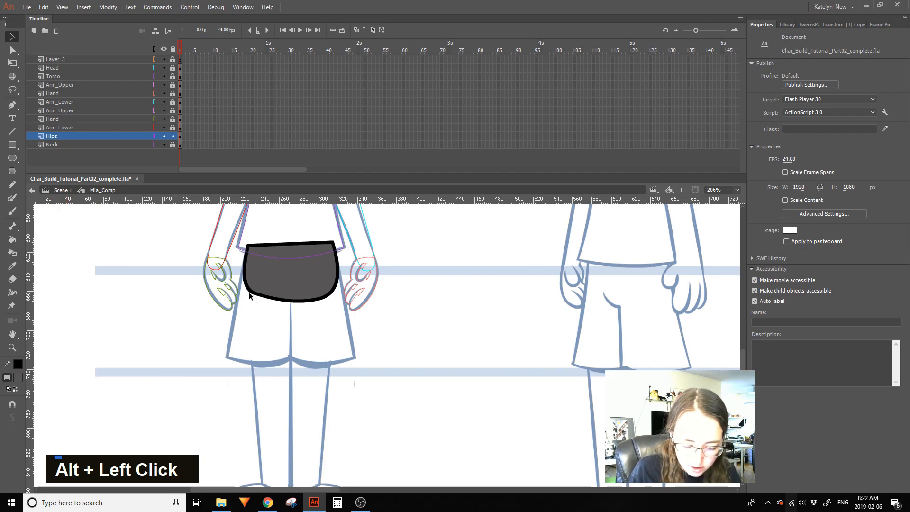
{"action": "left_click_drag", "start_coordinate": [263, 297], "coordinate": [251, 298]}
{"action": "left_click_drag", "start_coordinate": [328, 296], "coordinate": [327, 297]}
{"action": "left_click_drag", "start_coordinate": [249, 297], "coordinate": [252, 295]}
Add two corner points along the hips' top edge and raise them to form a bevelled top behind the shirt
{"action": "left_click_drag", "start_coordinate": [228, 345], "coordinate": [371, 223]}
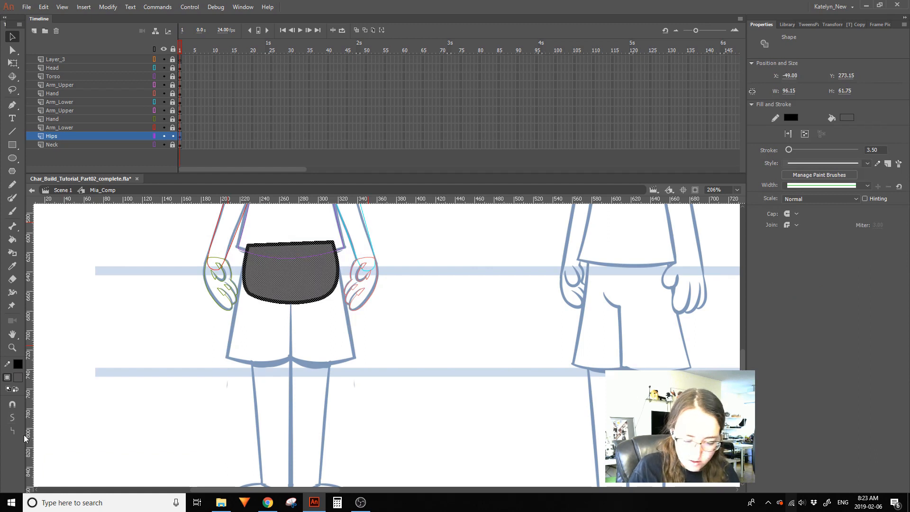
{"action": "left_click", "coordinate": [277, 234]}
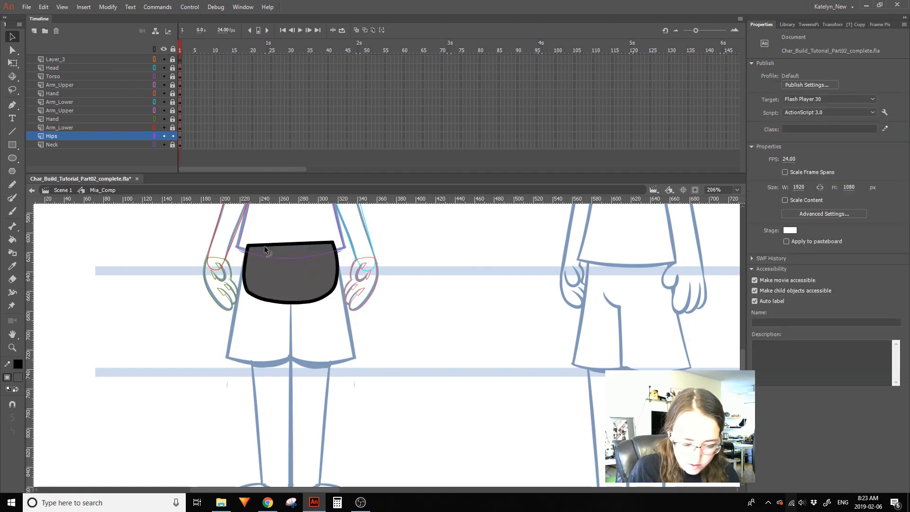
{"action": "left_click_drag", "start_coordinate": [285, 244], "coordinate": [265, 241], "text": "alt"}
{"action": "left_click_drag", "start_coordinate": [322, 244], "coordinate": [319, 238], "text": "alt"}
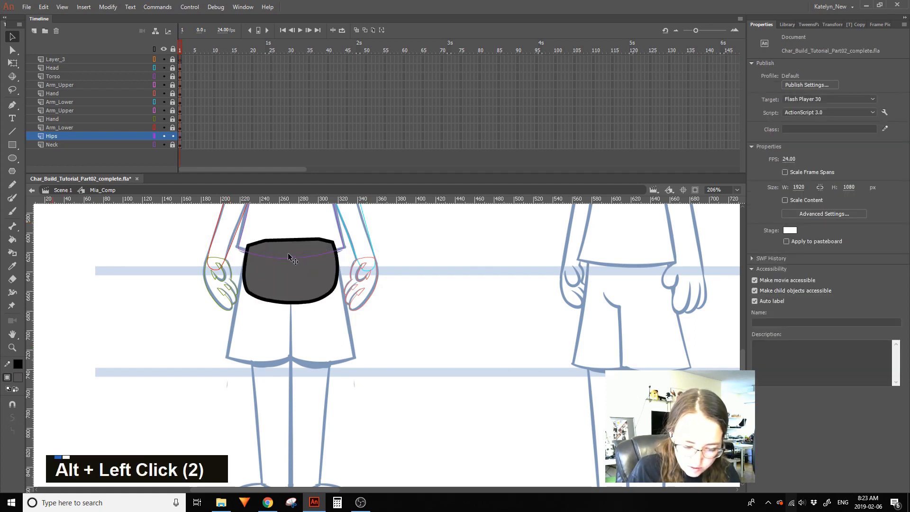
{"action": "left_click_drag", "start_coordinate": [249, 257], "coordinate": [245, 250]}
{"action": "left_click", "coordinate": [240, 272]}
{"action": "key", "text": "Delete"}
{"action": "left_click", "coordinate": [241, 275]}
{"action": "key", "text": "Delete"}
{"action": "key", "text": "ctrl+z"}
{"action": "key", "text": "ctrl+z"}
{"action": "key", "text": "ctrl+z"}
{"action": "key", "text": "ctrl+z"}
{"action": "key", "text": "ctrl+z"}
{"action": "key", "text": "ctrl+z"}
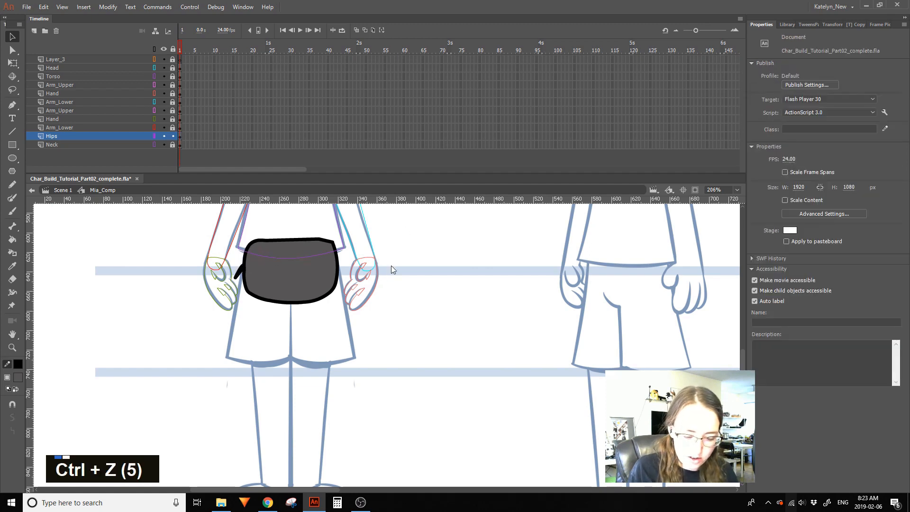
Remove the bevel points along the hips' top edge and adjust both upper corners to form a flat, square top
{"action": "left_click", "coordinate": [294, 235]}
{"action": "left_click_drag", "start_coordinate": [249, 244], "coordinate": [249, 240]}
{"action": "left_click_drag", "start_coordinate": [334, 242], "coordinate": [409, 247]}
{"action": "key", "text": "ctrl+z"}
{"action": "left_click", "coordinate": [340, 245]}
{"action": "key", "text": "Delete"}
{"action": "key", "text": "Delete"}
{"action": "mouse_move", "coordinate": [331, 237]}
{"action": "left_mouse_down"}
{"action": "mouse_move", "coordinate": [314, 239]}
{"action": "mouse_move", "coordinate": [335, 239]}
{"action": "left_mouse_up"}
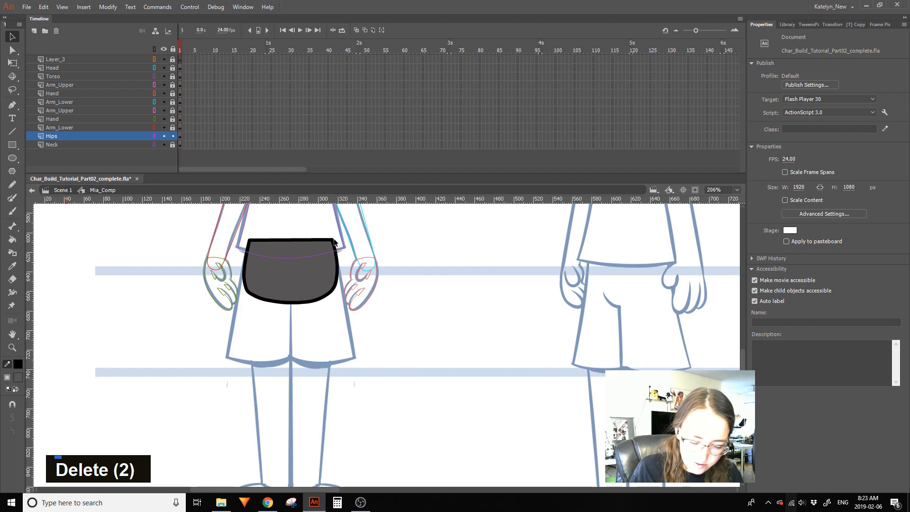
Apply Straighten once to the whole hips shape
{"action": "left_click_drag", "start_coordinate": [213, 350], "coordinate": [378, 213]}
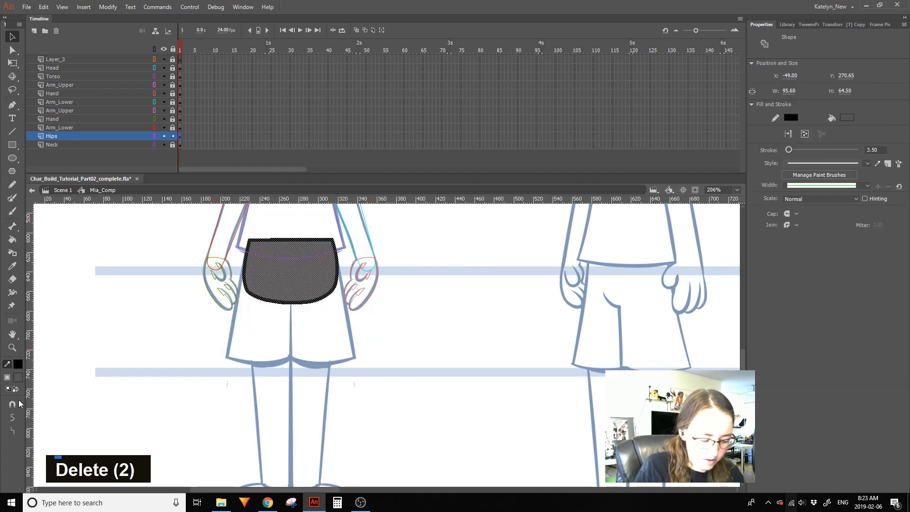
{"action": "left_click", "coordinate": [12, 431]}
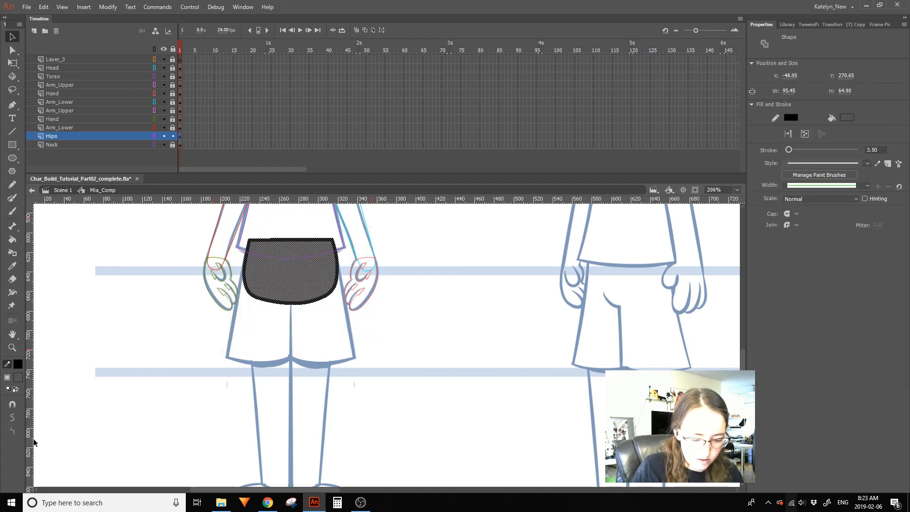
{"action": "left_click", "coordinate": [90, 382]}
Resize the hips to 96.40 wide and 56.15 high against the sketch, using the Hips layer's outline view and restoring its fill
{"action": "left_click", "coordinate": [154, 136]}
{"action": "left_click", "coordinate": [157, 136]}
{"action": "left_click", "coordinate": [154, 136]}
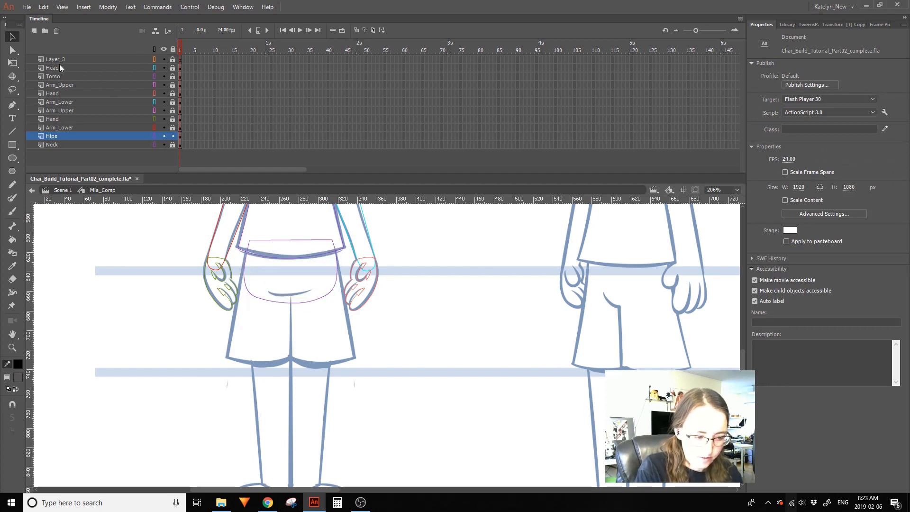
{"action": "left_click", "coordinate": [12, 63]}
{"action": "left_click", "coordinate": [110, 136]}
{"action": "left_click_drag", "start_coordinate": [290, 303], "coordinate": [293, 296]}
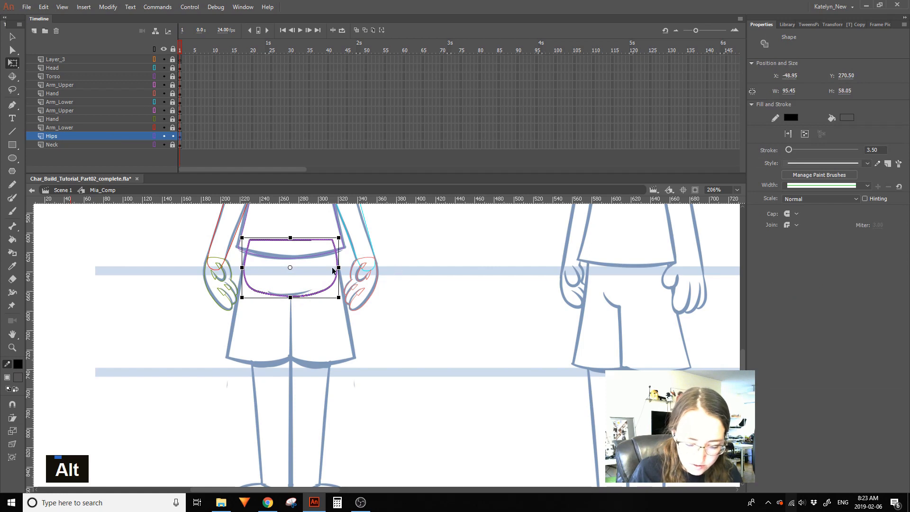
{"action": "left_click_drag", "start_coordinate": [290, 297], "coordinate": [290, 295]}
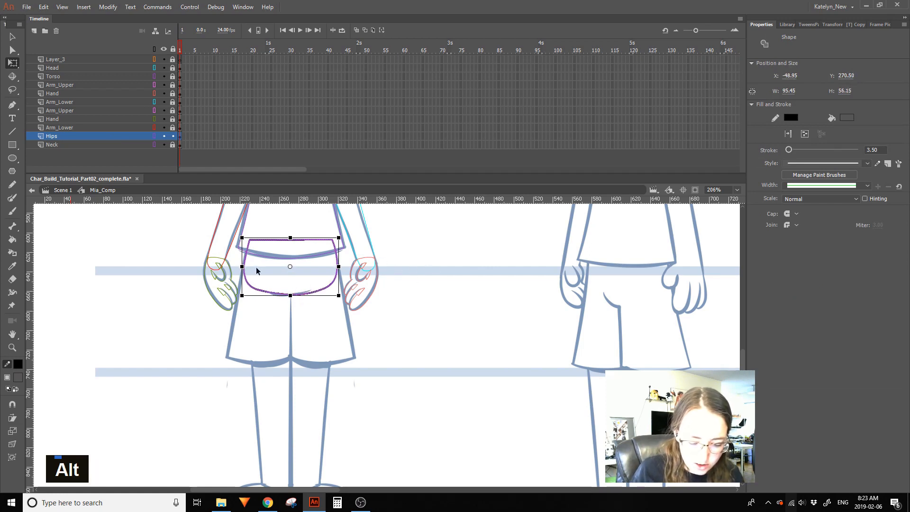
{"action": "left_click_drag", "start_coordinate": [242, 268], "coordinate": [241, 267]}
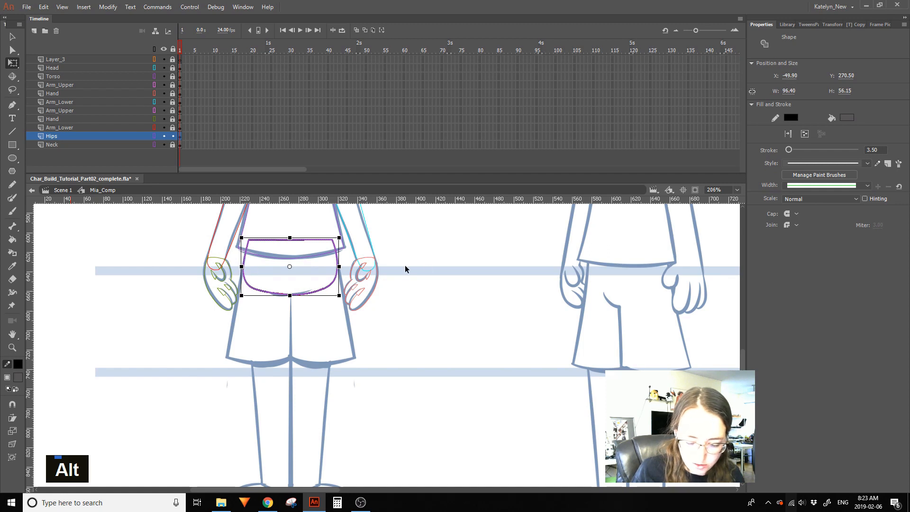
{"action": "left_click", "coordinate": [154, 138]}
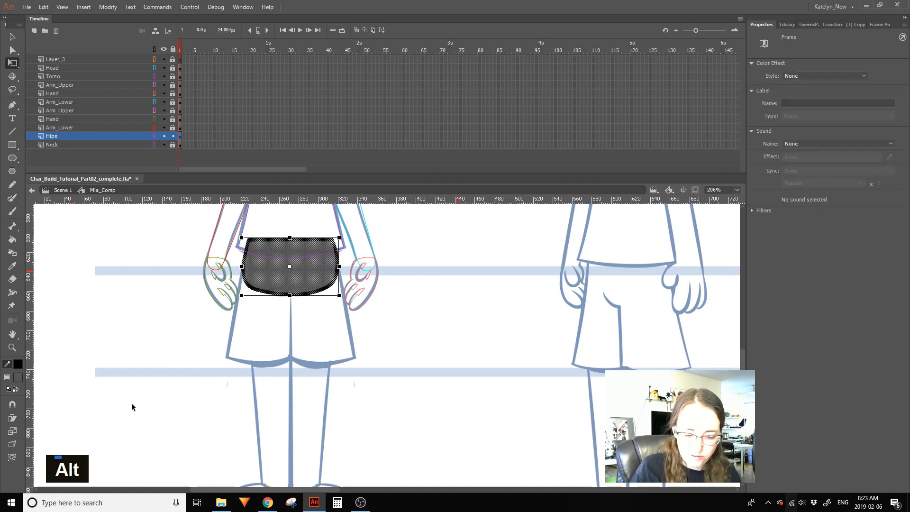
{"action": "key", "text": "Delete"}
{"action": "key", "text": "ctrl+z"}
{"action": "key", "text": "Delete"}
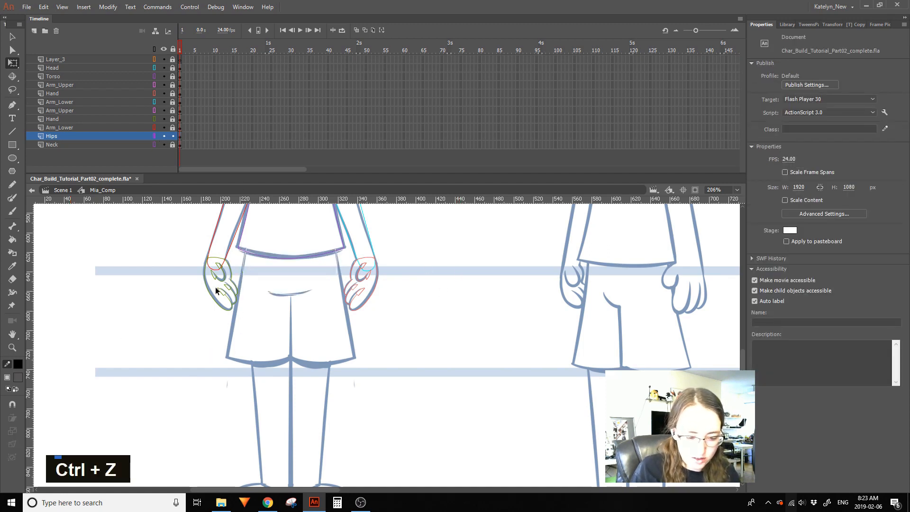
{"action": "key", "text": "ctrl+z"}
{"action": "left_click", "coordinate": [12, 36]}
{"action": "left_click", "coordinate": [105, 339]}
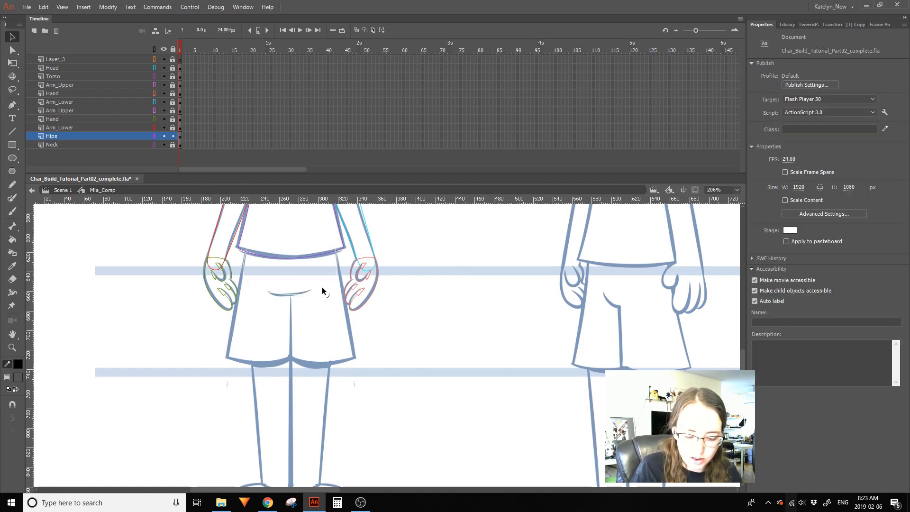
Check the hips on the fully coloured character in the main scene, and reopen the Mia_Comp symbol
{"action": "left_click", "coordinate": [180, 145]}
{"action": "double_click", "coordinate": [141, 225]}
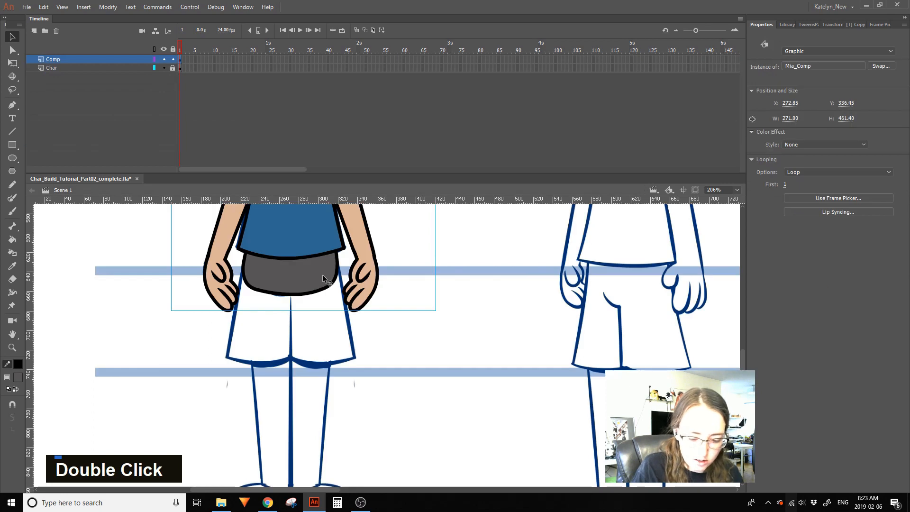
{"action": "double_click", "coordinate": [322, 275]}
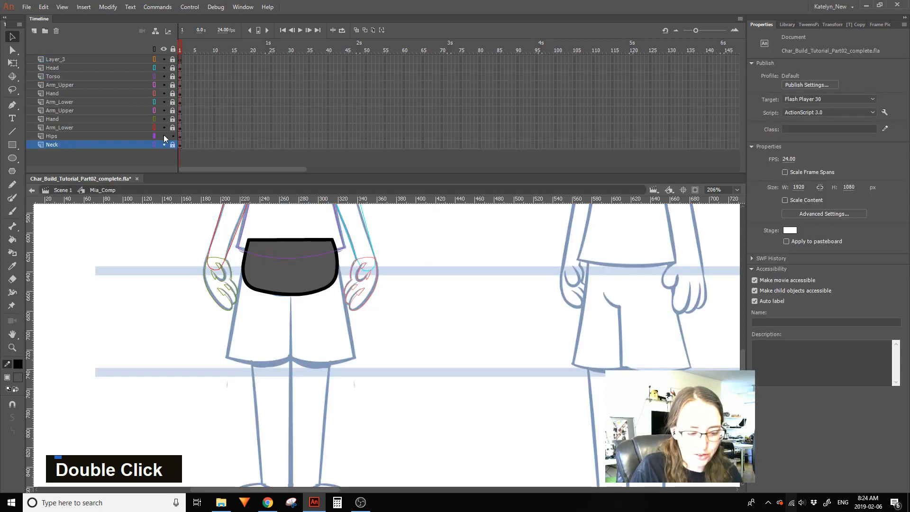
Convert the hips artwork into a graphic symbol named Mia_Hips
{"action": "left_click", "coordinate": [180, 136]}
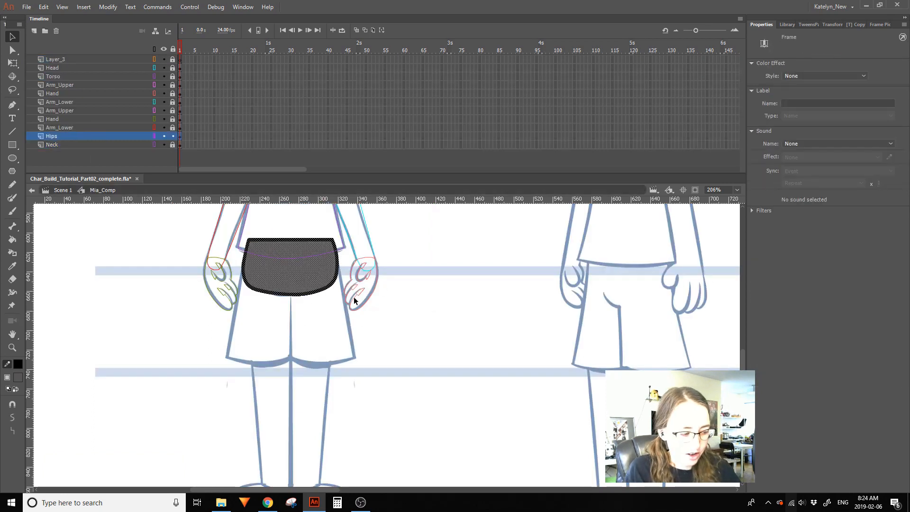
{"action": "key", "text": "F8"}
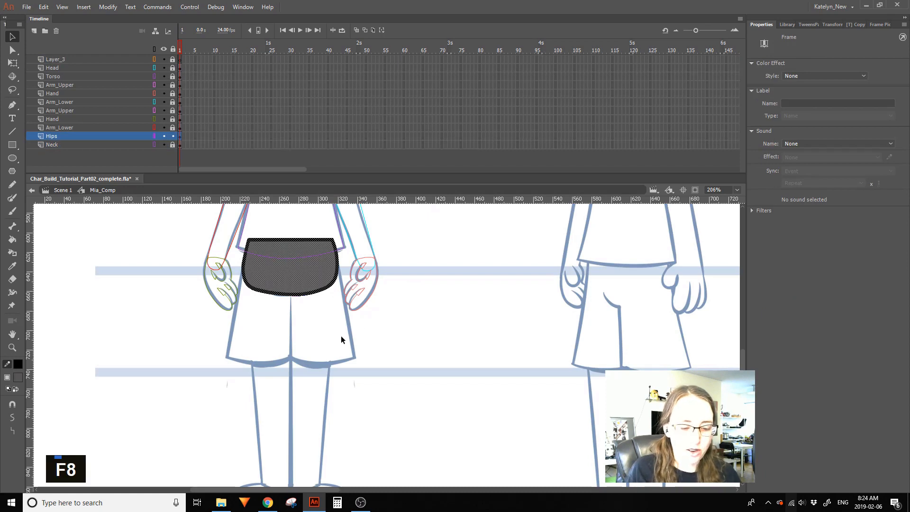
{"action": "type", "text": "Mia_Hio"}
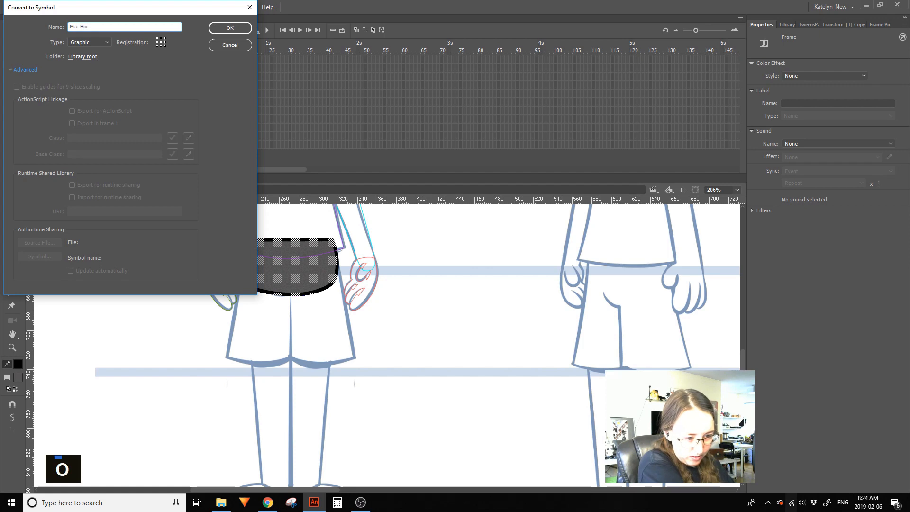
{"action": "key", "text": "BackSpace"}
{"action": "type", "text": "ps"}
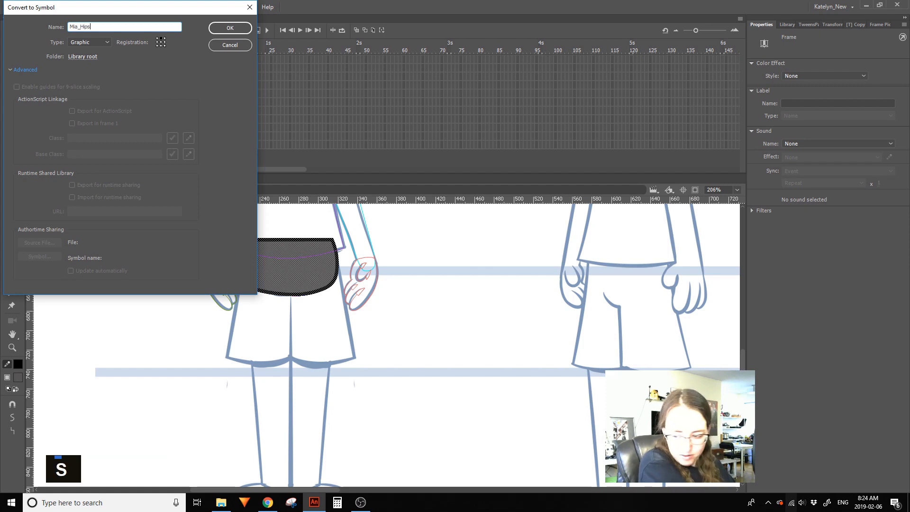
{"action": "key", "text": "Return"}
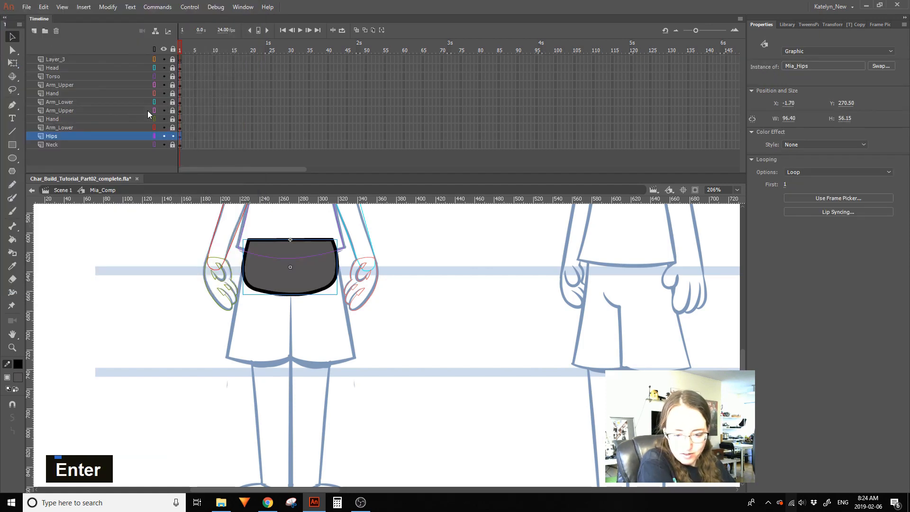
Try rotating the hips symbol about its centre and undo the rotation
{"action": "left_click", "coordinate": [12, 63]}
{"action": "double_click", "coordinate": [309, 287]}
{"action": "key", "text": "ctrl+z"}
{"action": "left_click_drag", "start_coordinate": [347, 297], "coordinate": [337, 307]}
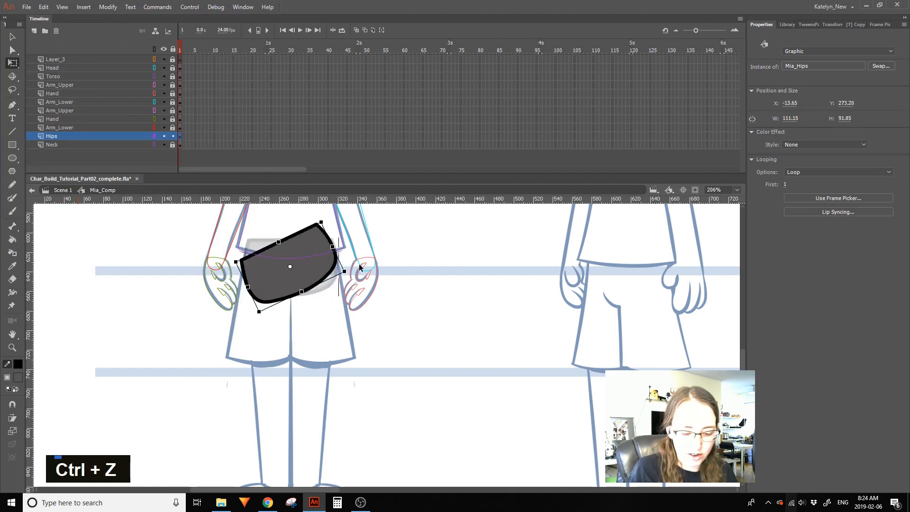
{"action": "key", "text": "ctrl+z"}
Set the hips instance's looping option to Single Frame
{"action": "left_click", "coordinate": [812, 177]}
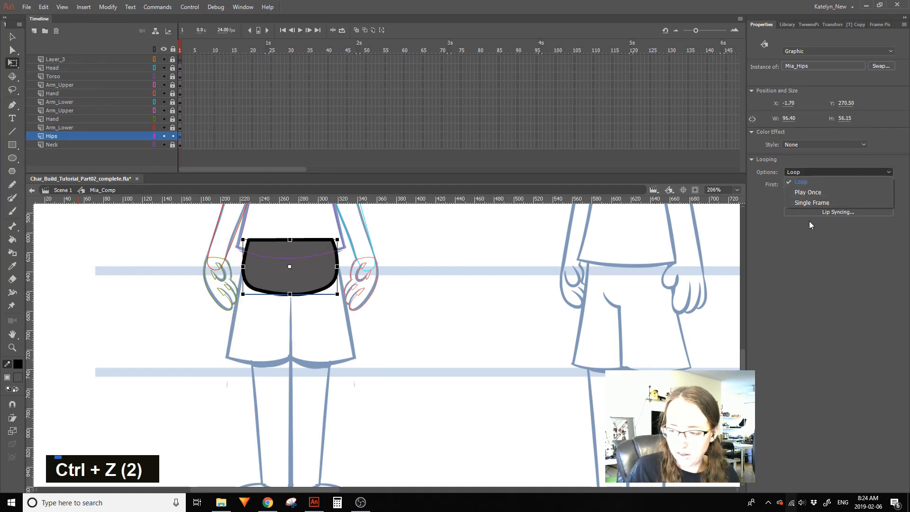
{"action": "left_click", "coordinate": [819, 212]}
{"action": "left_click", "coordinate": [542, 126]}
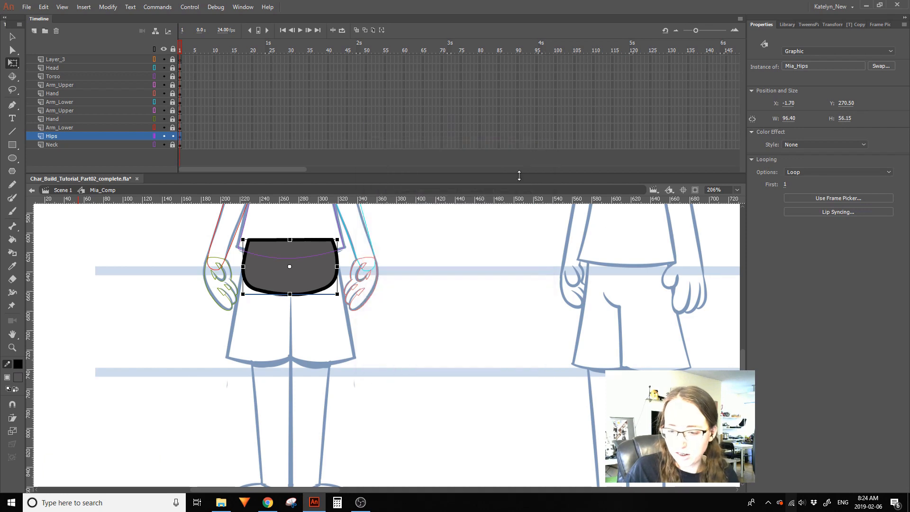
{"action": "left_click", "coordinate": [815, 172]}
{"action": "left_click", "coordinate": [802, 202]}
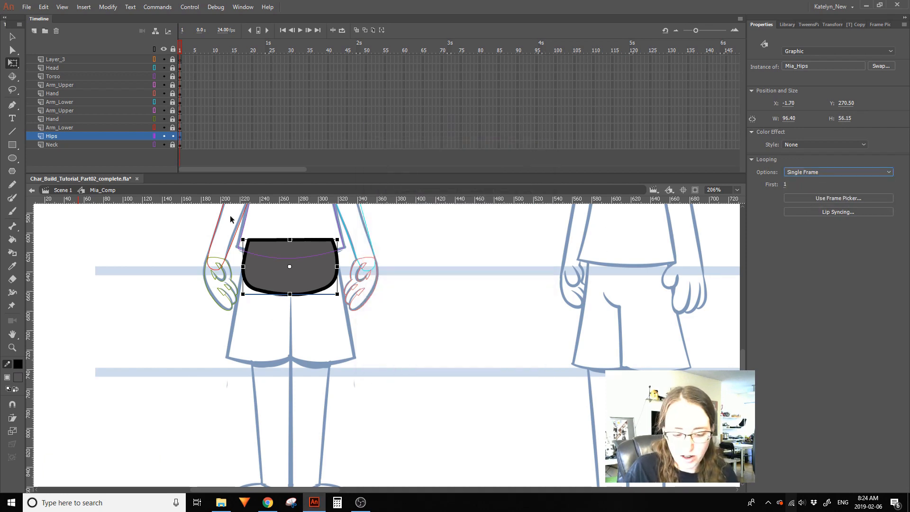
Inside the Mia_Hips symbol, move the artwork straight up to Y -27.65 so the registration point sits at its centre
{"action": "left_click", "coordinate": [12, 36]}
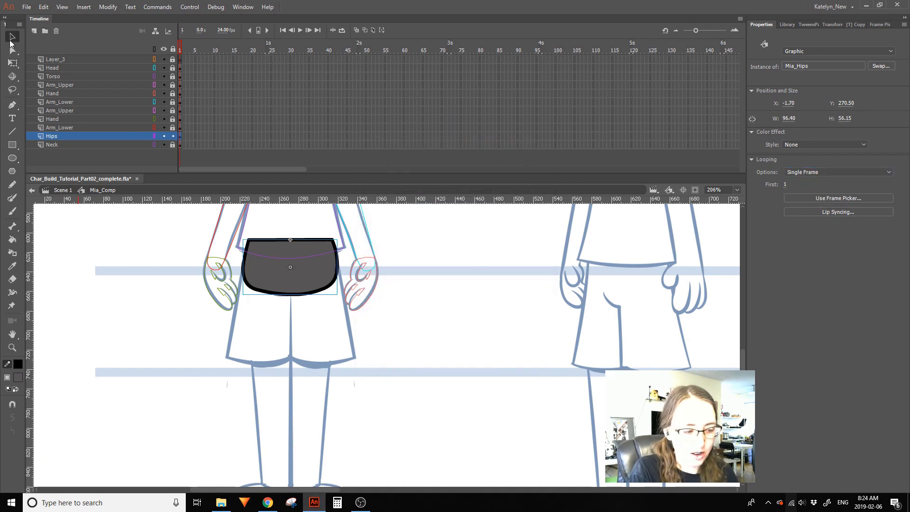
{"action": "left_click", "coordinate": [97, 359]}
{"action": "left_click", "coordinate": [300, 281]}
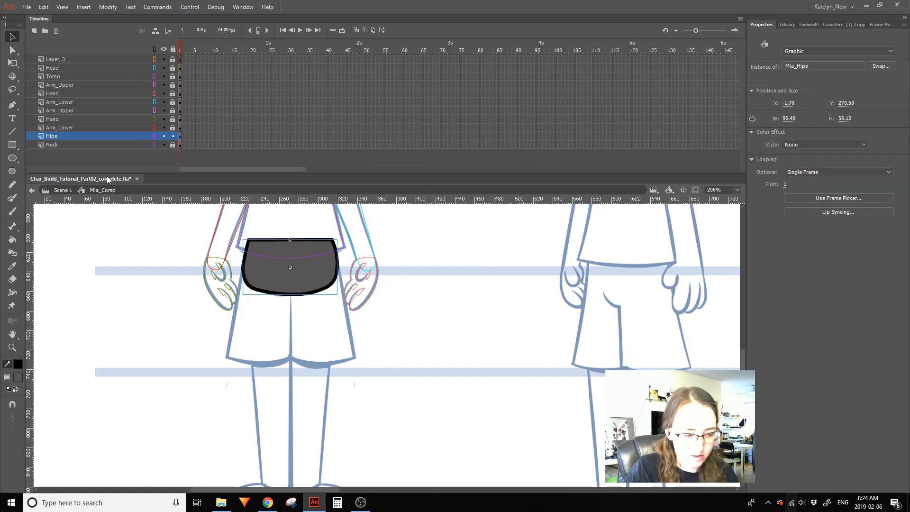
{"action": "key", "text": "q"}
{"action": "double_click", "coordinate": [290, 275]}
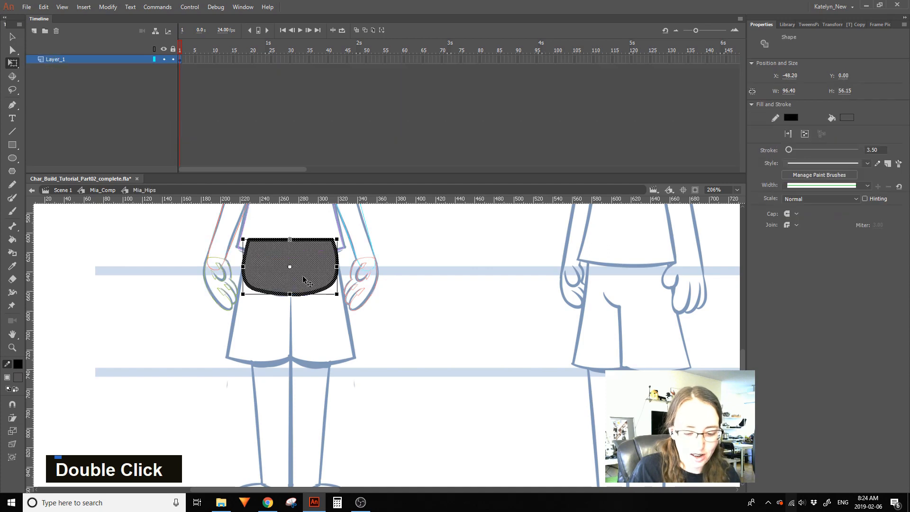
{"action": "key", "text": "ctrl+s"}
{"action": "left_click", "coordinate": [351, 325]}
{"action": "double_click", "coordinate": [310, 288]}
{"action": "left_click_drag", "start_coordinate": [311, 288], "coordinate": [307, 261]}
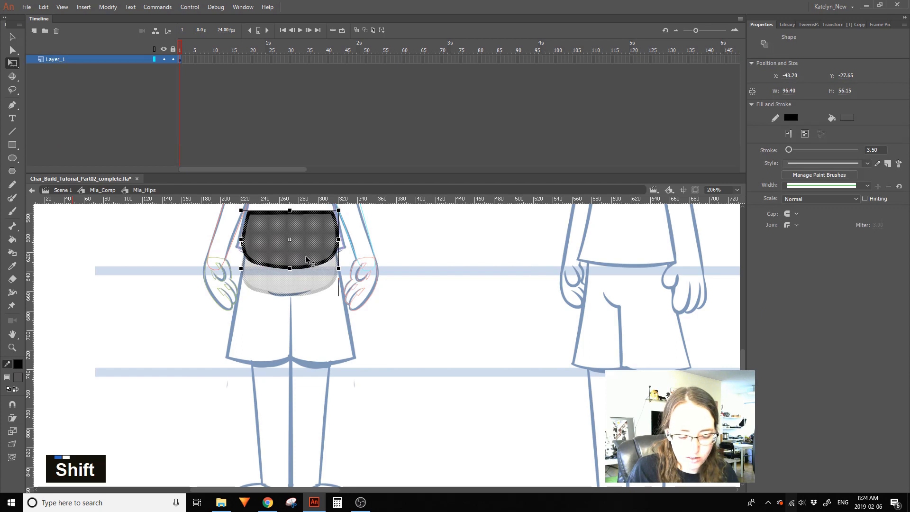
Return to the character symbol and move the hips instance back down to about Y 301 under the shirt
{"action": "left_click", "coordinate": [383, 247]}
{"action": "double_click", "coordinate": [321, 303]}
{"action": "left_click_drag", "start_coordinate": [313, 244], "coordinate": [317, 274]}
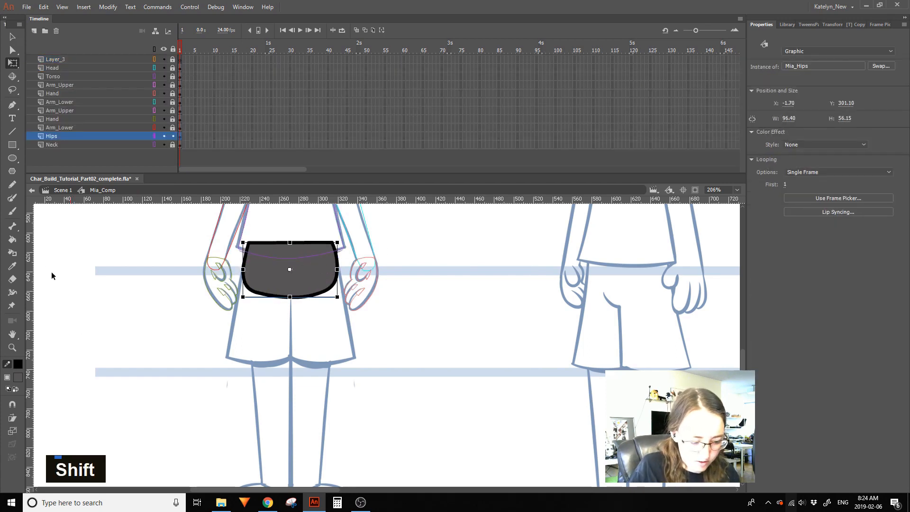
Nudge the hips instance slightly up to align with the sketch in outline view, and restore the Hips layer's filled display
{"action": "left_click", "coordinate": [155, 136]}
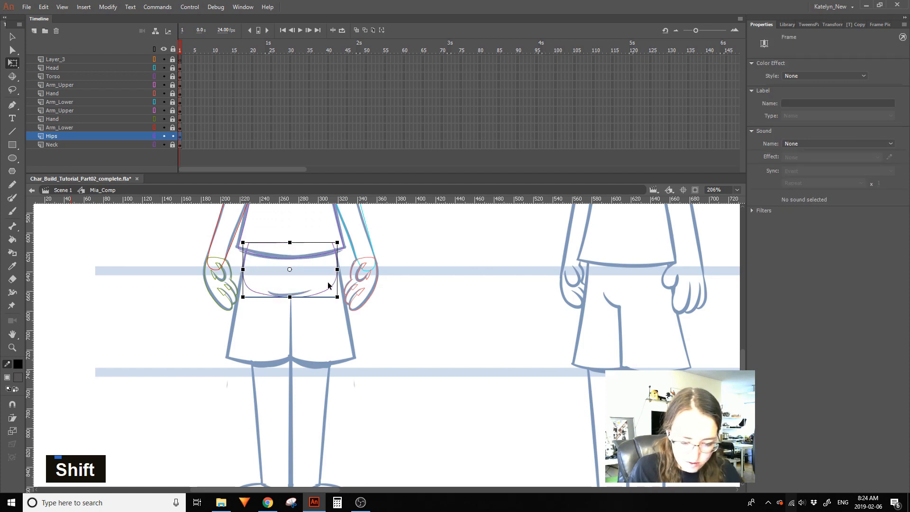
{"action": "key", "text": "shift+Up"}
{"action": "key", "text": "Down"}
{"action": "key", "text": "Down"}
{"action": "key", "text": "Down"}
{"action": "key", "text": "Down"}
{"action": "key", "text": "Down"}
{"action": "key", "text": "Down"}
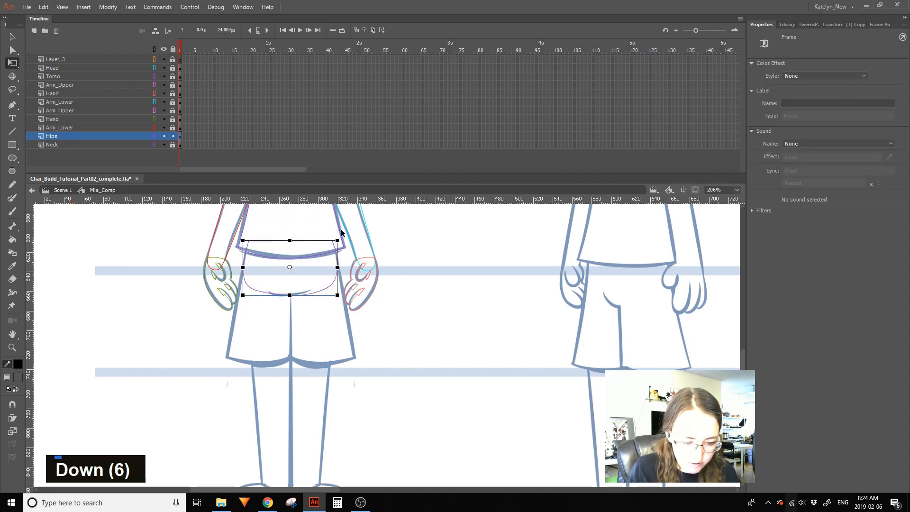
{"action": "left_click", "coordinate": [154, 137]}
{"action": "left_click", "coordinate": [220, 306]}
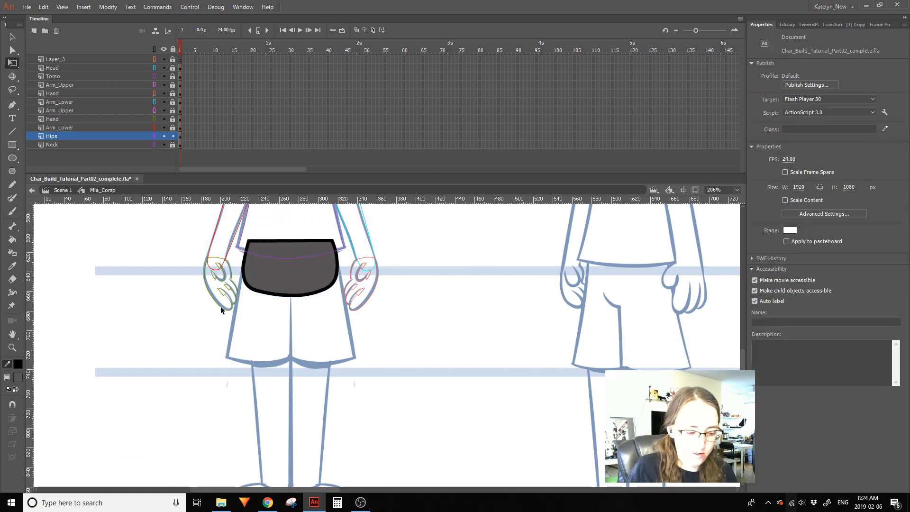
Open the Mia_Hips symbol and copy only the outline stroke of the hips
{"action": "double_click", "coordinate": [306, 269]}
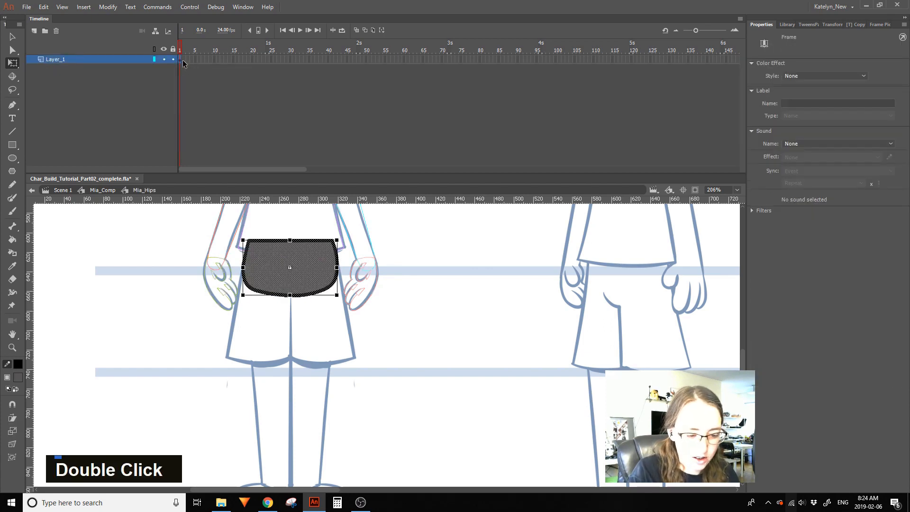
{"action": "left_click", "coordinate": [189, 68]}
{"action": "double_click", "coordinate": [278, 240]}
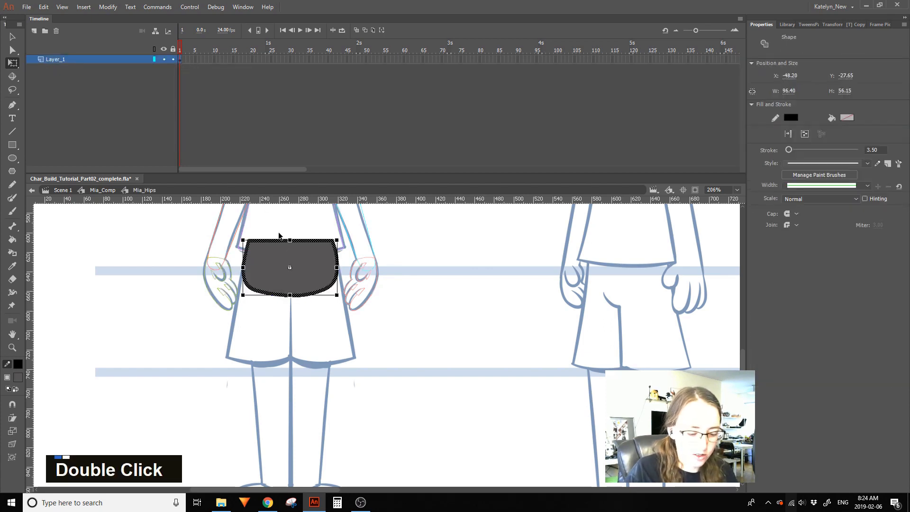
{"action": "key", "text": "ctrl+c"}
{"action": "left_click", "coordinate": [184, 57]}
{"action": "key", "text": "ctrl+shift+v"}
{"action": "key", "text": "ctrl+z"}
{"action": "left_click", "coordinate": [189, 68]}
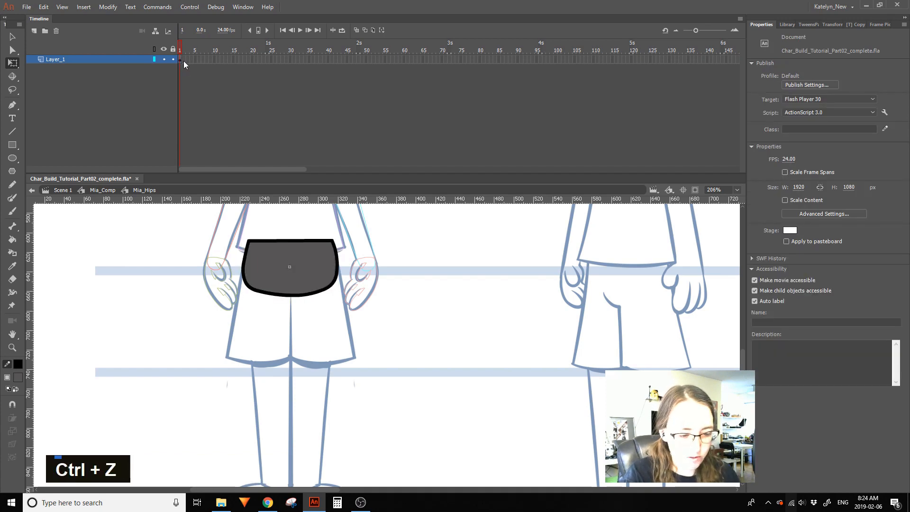
Add a blank keyframe at frame 2 of Mia_Hips and paste the copied outline in place
{"action": "left_click", "coordinate": [183, 60]}
{"action": "key", "text": "F7"}
{"action": "key", "text": "ctrl+shift+v"}
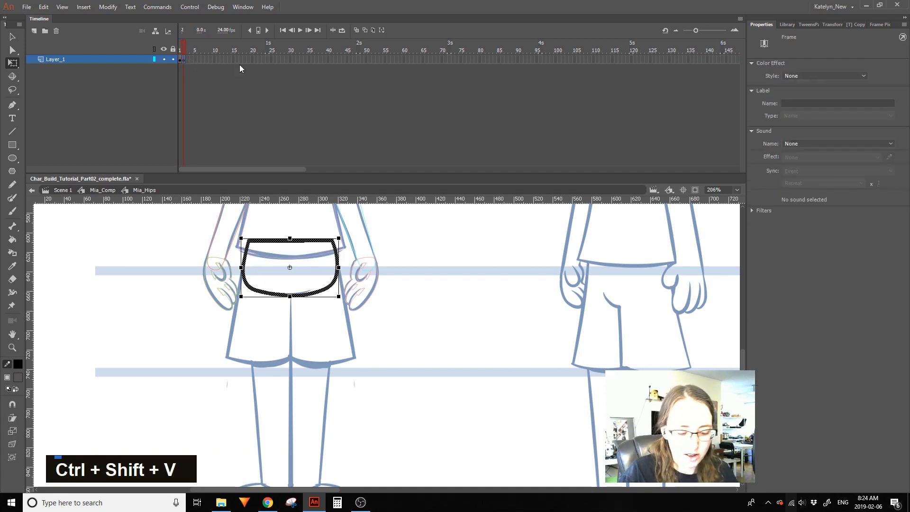
{"action": "key", "text": "z"}
{"action": "left_click_drag", "start_coordinate": [201, 381], "coordinate": [394, 231]}
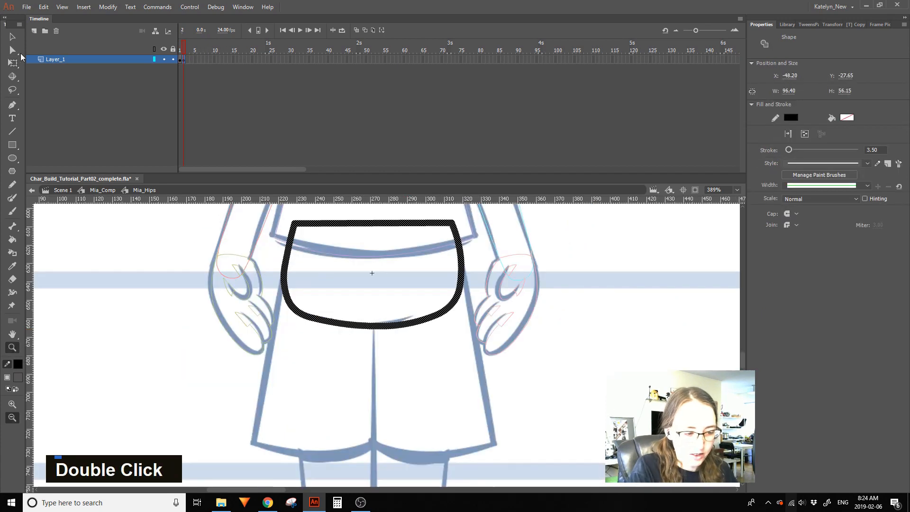
Trim the pasted outline on frame 2 of Mia_Hips down to a bottom curve about 44 px wide
{"action": "left_click", "coordinate": [12, 36]}
{"action": "left_click_drag", "start_coordinate": [483, 241], "coordinate": [380, 274]}
{"action": "left_click", "coordinate": [382, 273]}
{"action": "left_click_drag", "start_coordinate": [386, 226], "coordinate": [309, 363]}
{"action": "key", "text": "Delete"}
{"action": "left_click_drag", "start_coordinate": [139, 413], "coordinate": [210, 231]}
{"action": "key", "text": "Delete"}
{"action": "left_click", "coordinate": [288, 257]}
{"action": "key", "text": "Delete"}
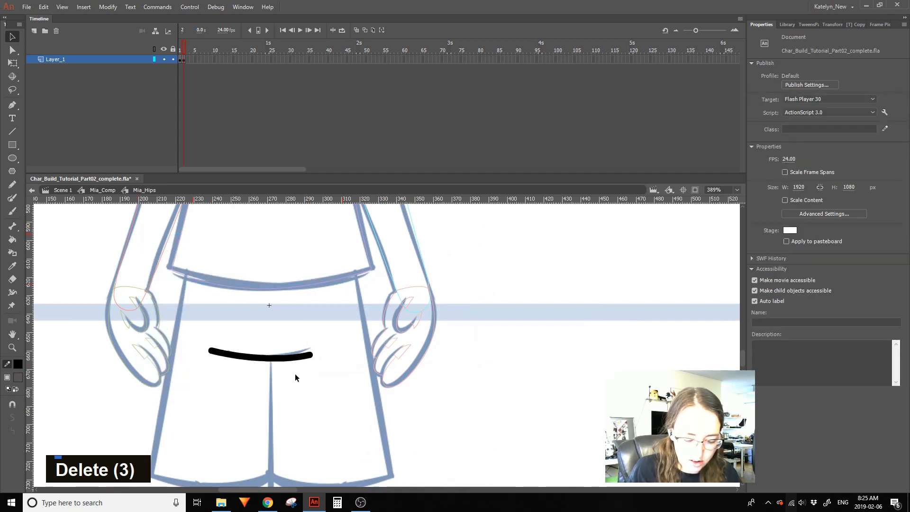
{"action": "key", "text": "Delete"}
{"action": "key", "text": "Delete"}
{"action": "left_click_drag", "start_coordinate": [210, 371], "coordinate": [230, 336]}
{"action": "left_click_drag", "start_coordinate": [220, 373], "coordinate": [351, 342]}
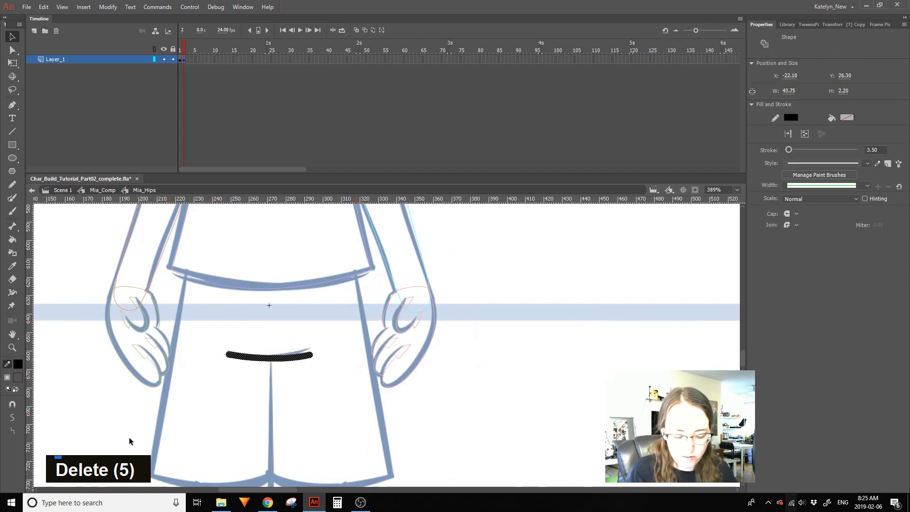
Remove the rounded caps from the remaining curve so its ends are cut flat
{"action": "left_click", "coordinate": [792, 213]}
{"action": "left_click", "coordinate": [796, 224]}
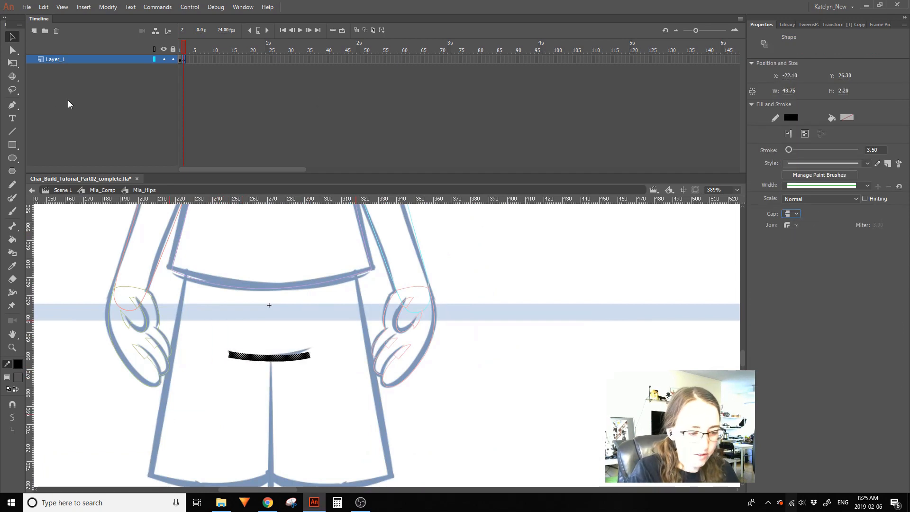
{"action": "key", "text": "Escape"}
Add a layer named Line above Layer_1 and duplicate Layer_1's frame 2 keyframe into it
{"action": "left_click", "coordinate": [34, 31]}
{"action": "left_click", "coordinate": [184, 69]}
{"action": "left_click_drag", "start_coordinate": [184, 69], "coordinate": [185, 61], "text": "alt"}
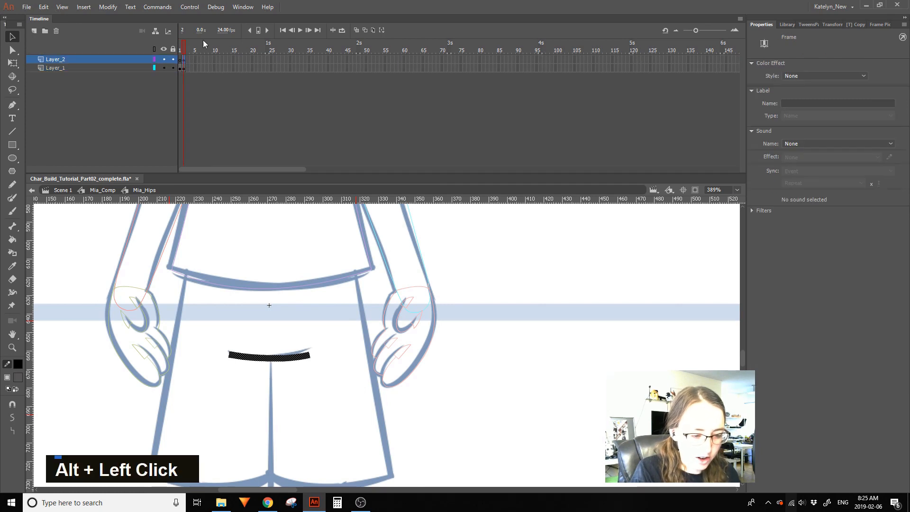
{"action": "double_click", "coordinate": [67, 60]}
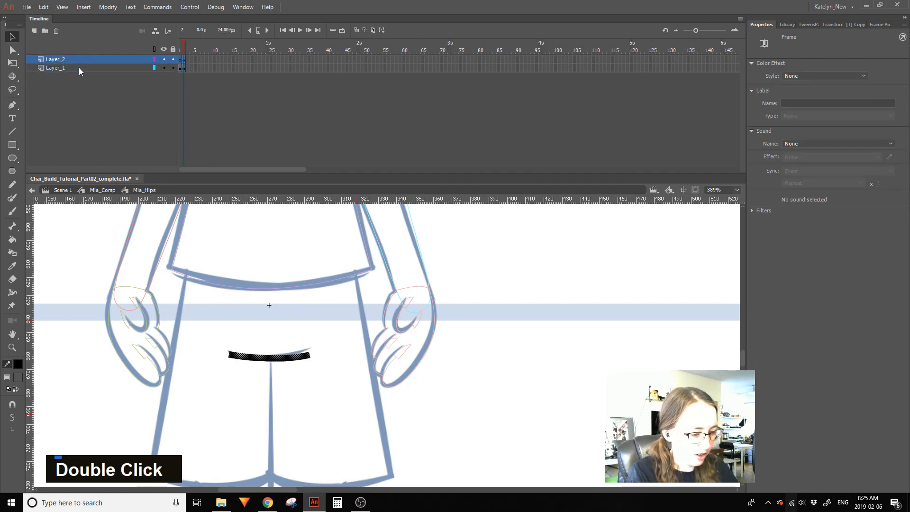
{"action": "double_click", "coordinate": [56, 60]}
{"action": "type", "text": "Line"}
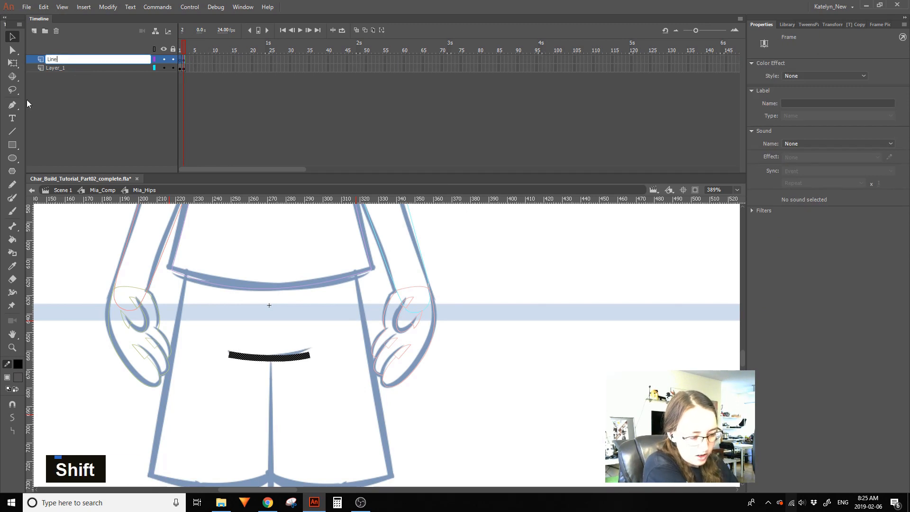
{"action": "key", "text": "Return"}
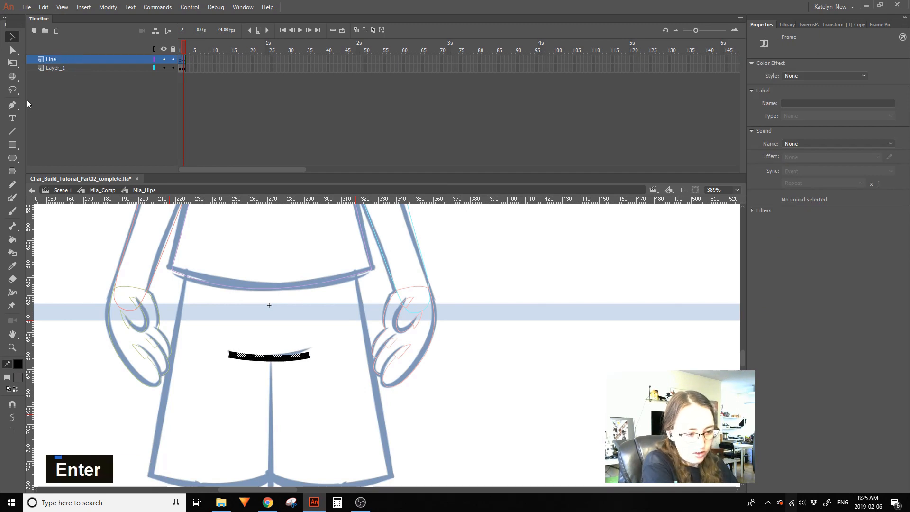
Turn the Line layer into a guide layer and rename Layer_1 as Hips
{"action": "right_click", "coordinate": [92, 59]}
{"action": "left_click", "coordinate": [125, 185]}
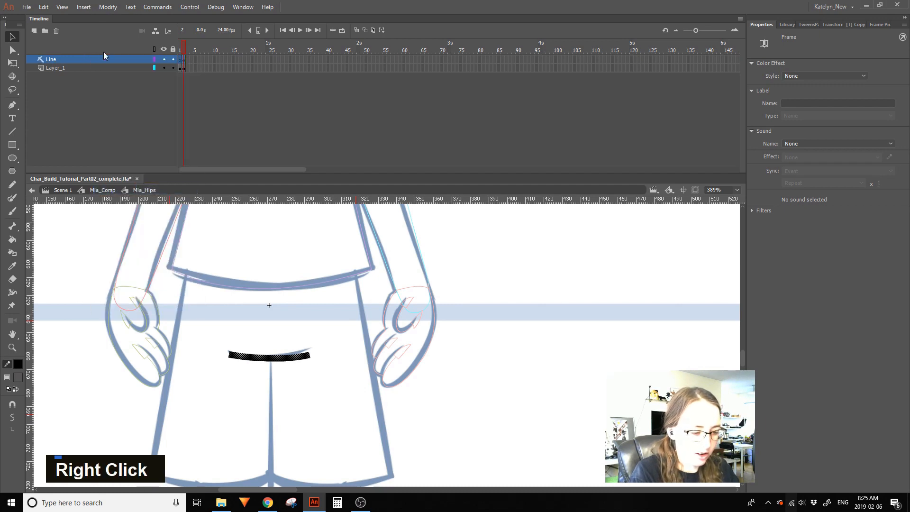
{"action": "left_click", "coordinate": [119, 67]}
{"action": "double_click", "coordinate": [109, 69]}
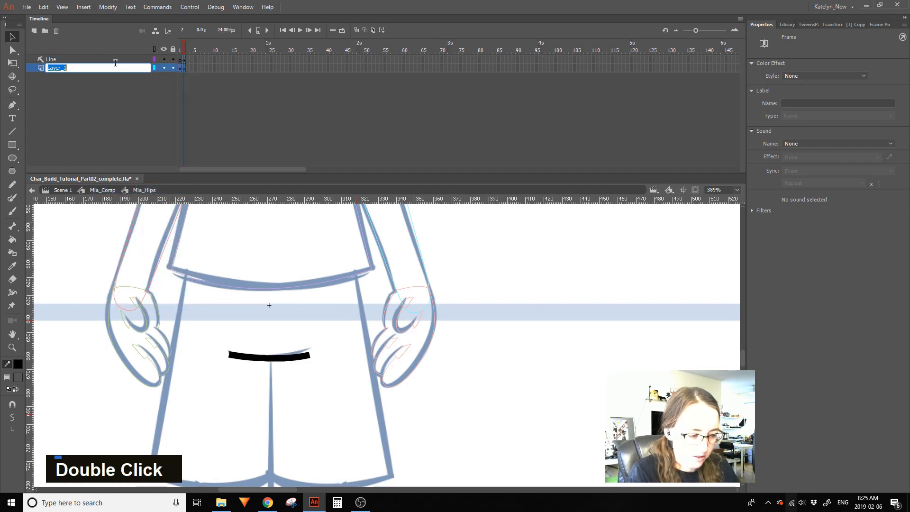
{"action": "type", "text": "Hips"}
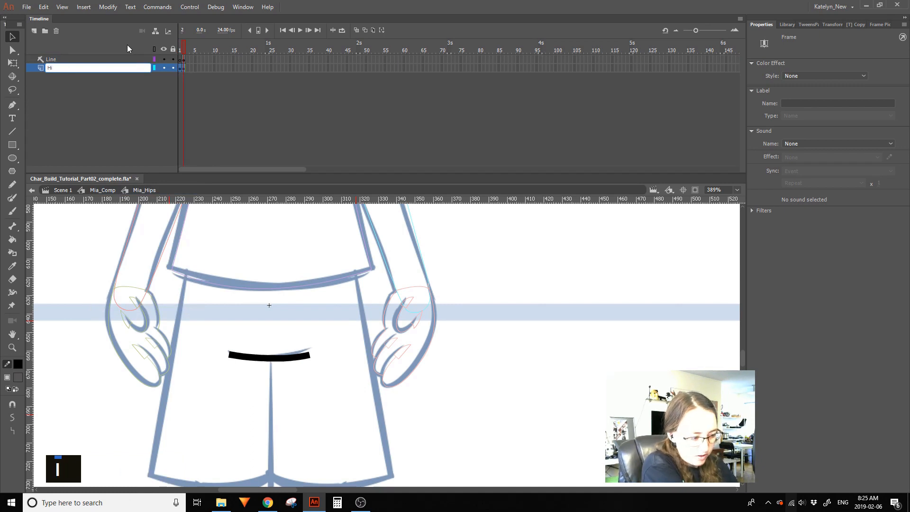
{"action": "key", "text": "Return"}
Try to convert the curve on frame 2 of the Line layer from a stroke to a fill
{"action": "left_click", "coordinate": [184, 49]}
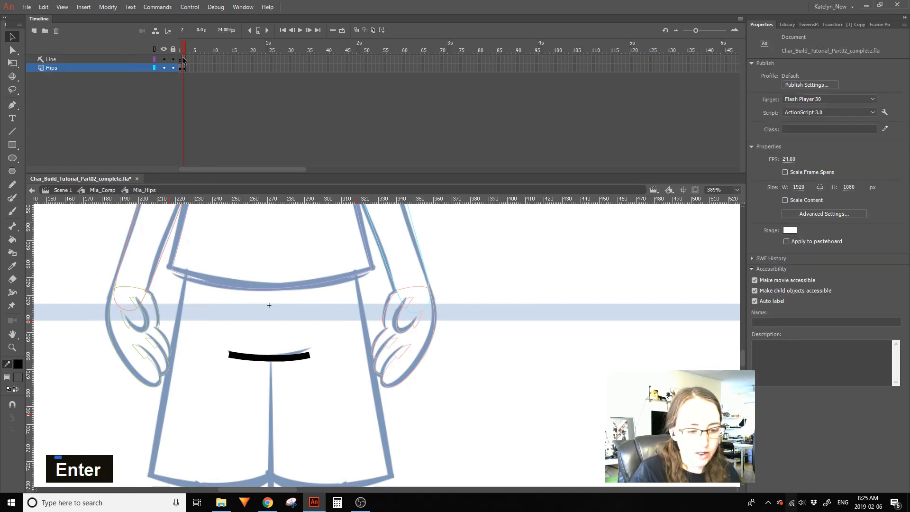
{"action": "left_click_drag", "start_coordinate": [180, 49], "coordinate": [188, 49]}
{"action": "left_click_drag", "start_coordinate": [232, 327], "coordinate": [349, 392]}
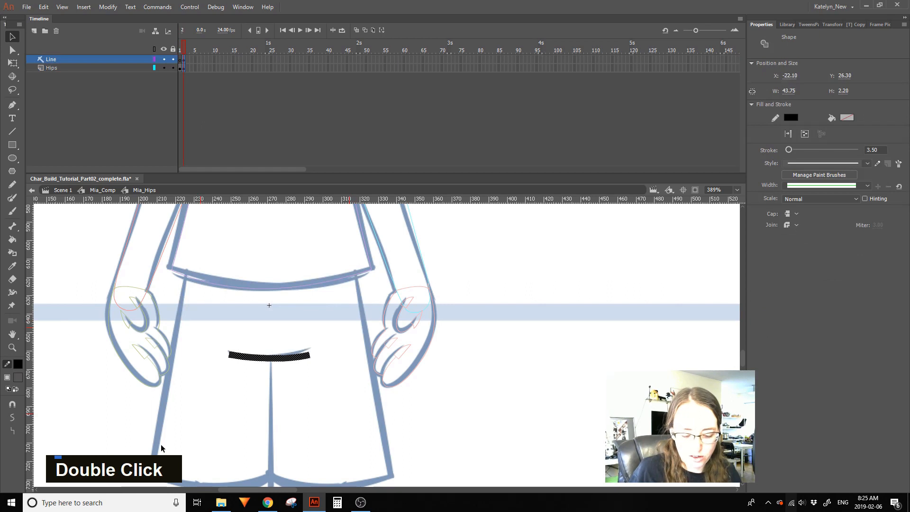
{"action": "left_click", "coordinate": [108, 7]}
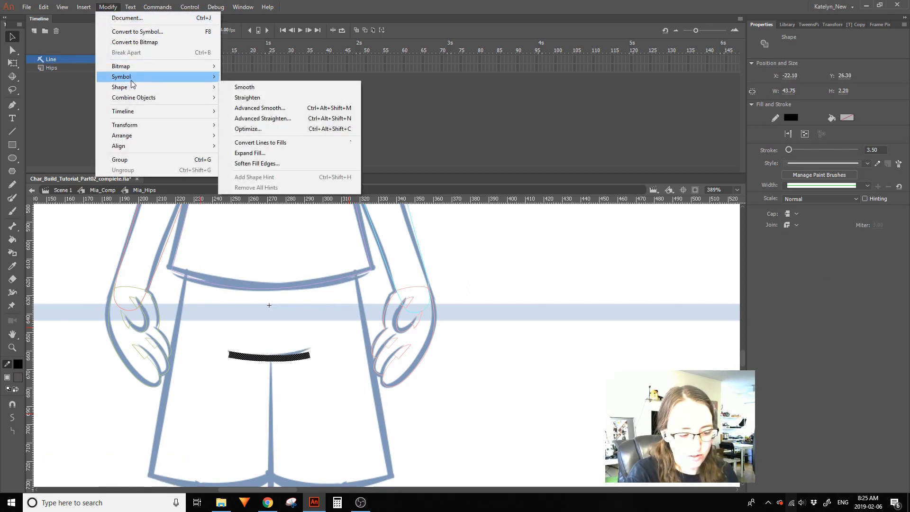
{"action": "mouse_move", "coordinate": [214, 88]}
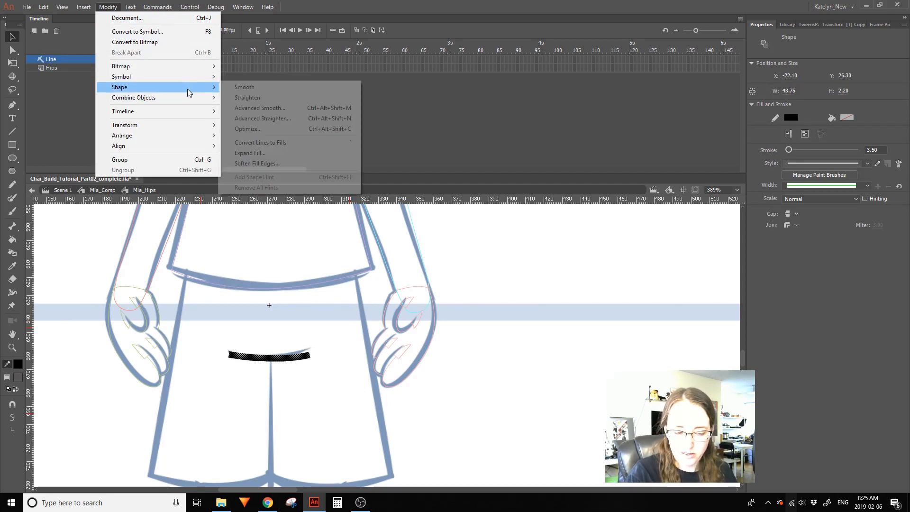
{"action": "left_click", "coordinate": [288, 148]}
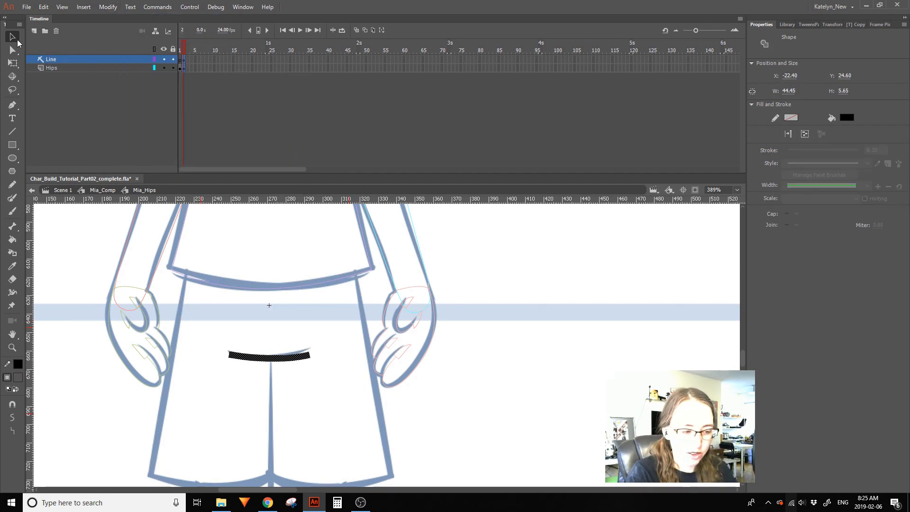
{"action": "left_click", "coordinate": [356, 270]}
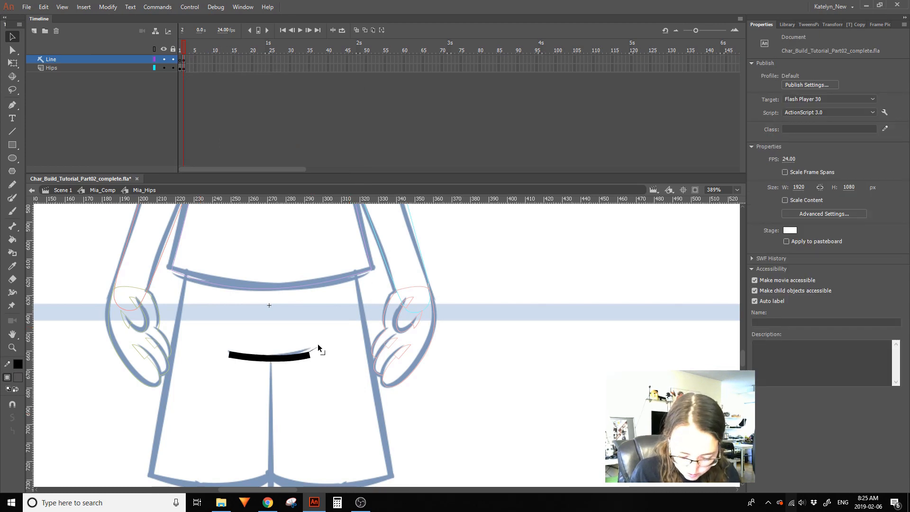
{"action": "key", "text": "ctrl+z"}
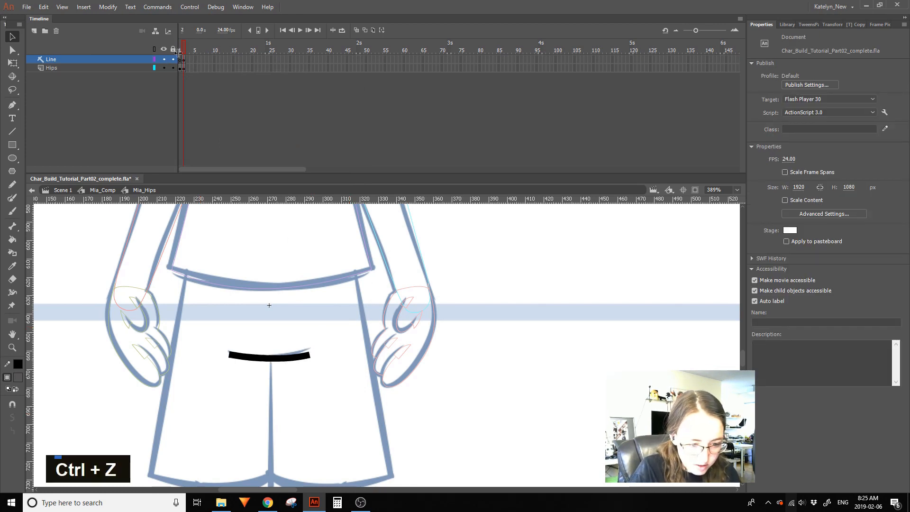
{"action": "key", "text": "ctrl+z"}
{"action": "key", "text": "ctrl+z"}
{"action": "key", "text": "ctrl+z"}
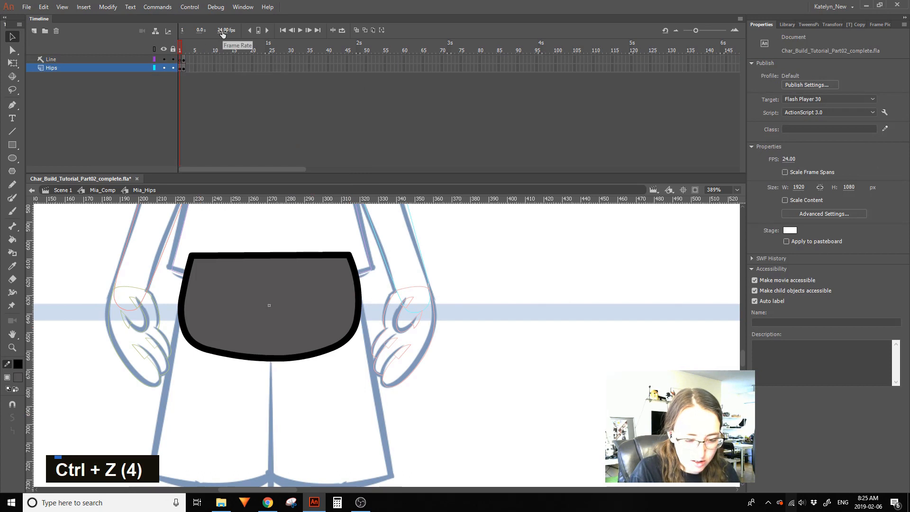
{"action": "left_click", "coordinate": [184, 52]}
{"action": "left_click", "coordinate": [184, 59]}
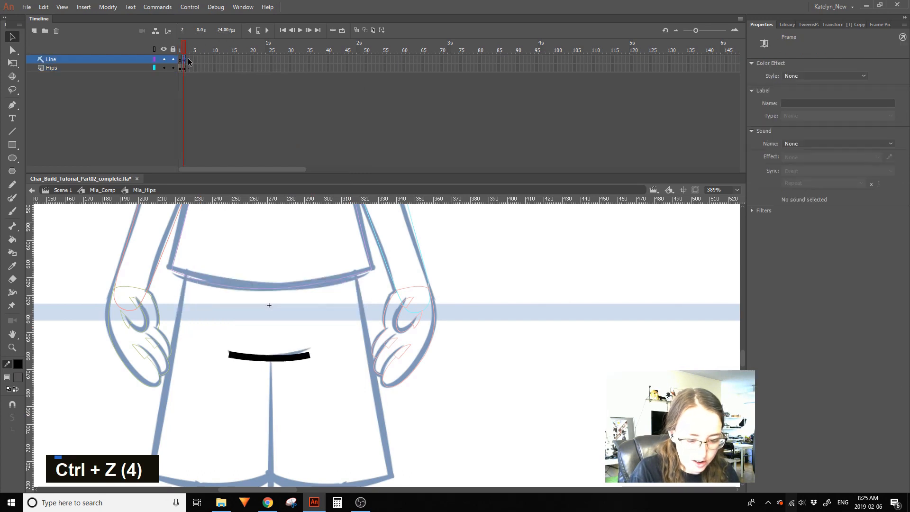
{"action": "left_click", "coordinate": [265, 309]}
{"action": "left_click_drag", "start_coordinate": [309, 355], "coordinate": [305, 320]}
{"action": "key", "text": "ctrl+z"}
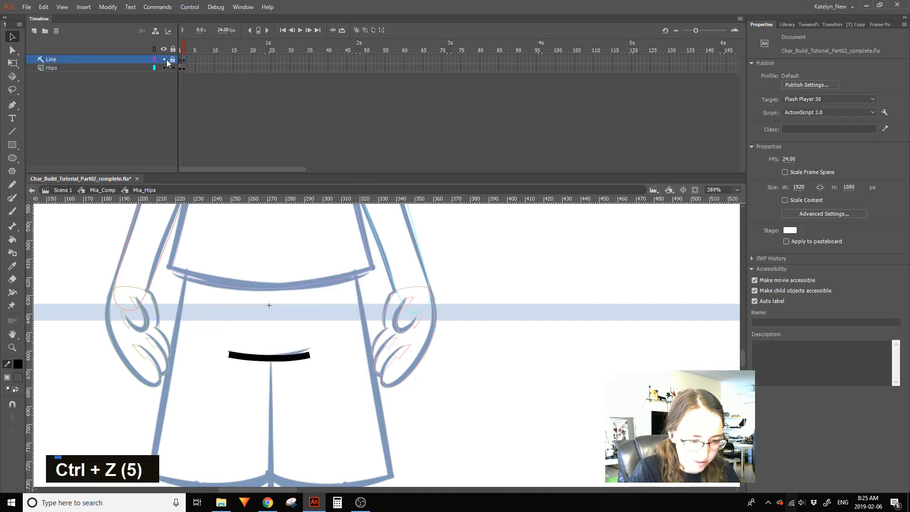
Lock and hide the Line layer, and convert the curve on frame 2 of the Hips layer to a fill
{"action": "left_click", "coordinate": [163, 59]}
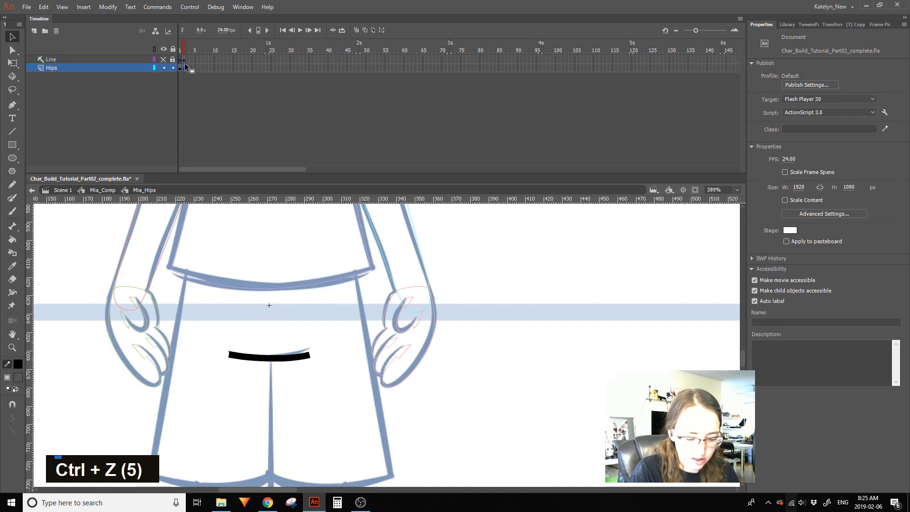
{"action": "left_click", "coordinate": [186, 68]}
{"action": "left_click", "coordinate": [107, 7]}
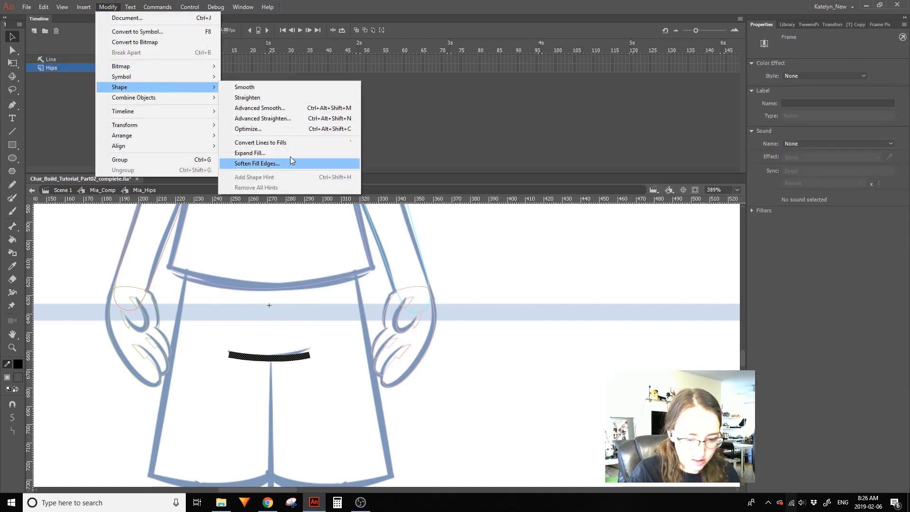
{"action": "left_click", "coordinate": [288, 144]}
Reshape the black fill into a thin crescent with both ends tapering to points along the sketch's crease line
{"action": "left_click", "coordinate": [327, 346]}
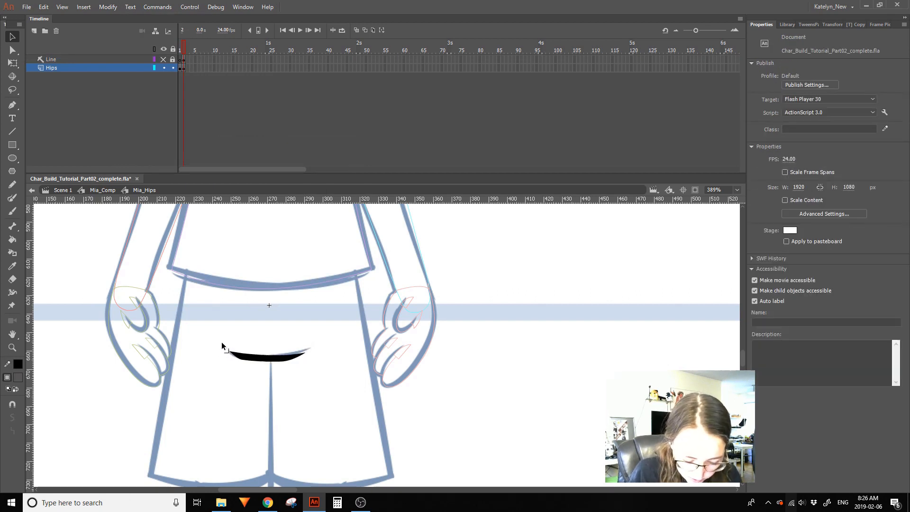
{"action": "left_click", "coordinate": [251, 358]}
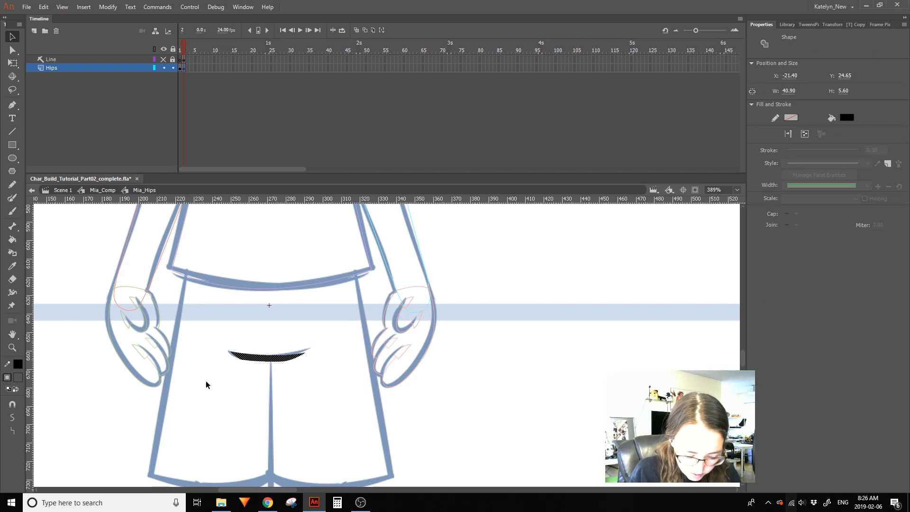
{"action": "left_click", "coordinate": [15, 430]}
{"action": "left_click", "coordinate": [301, 368]}
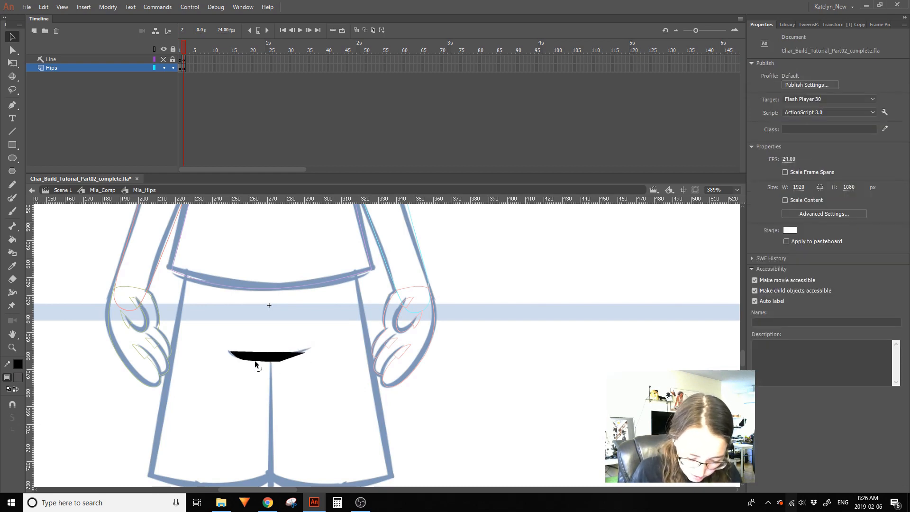
{"action": "key", "text": "ctrl+z"}
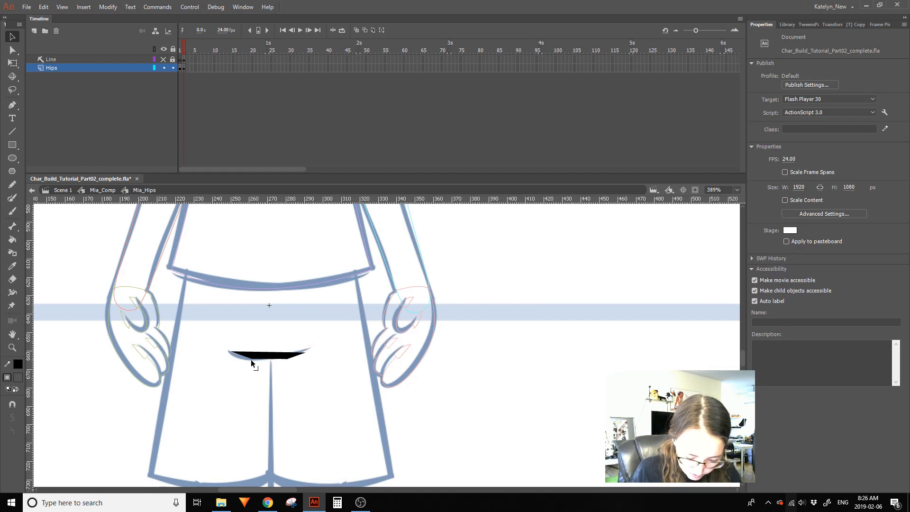
{"action": "left_click_drag", "start_coordinate": [268, 362], "coordinate": [294, 354]}
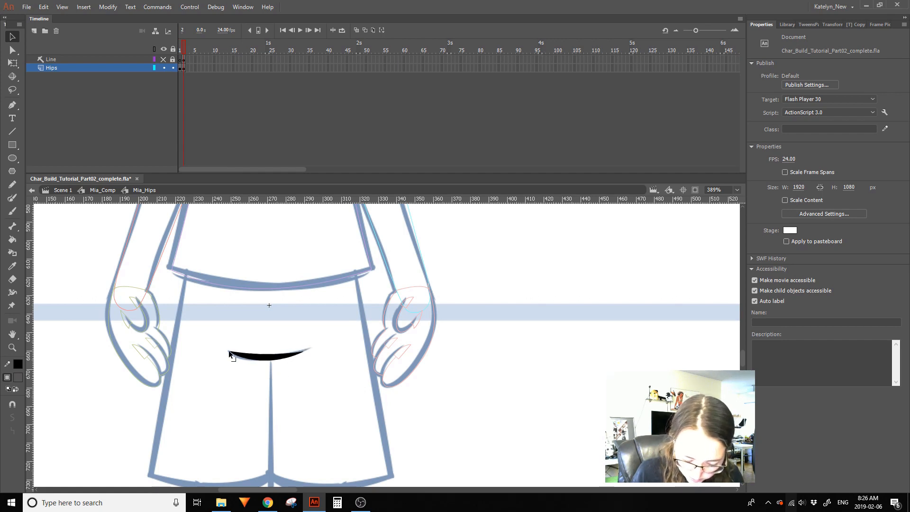
{"action": "mouse_move", "coordinate": [266, 353]}
{"action": "left_mouse_down"}
{"action": "mouse_move", "coordinate": [311, 347]}
{"action": "mouse_move", "coordinate": [225, 354]}
{"action": "mouse_move", "coordinate": [279, 355]}
{"action": "left_mouse_up"}
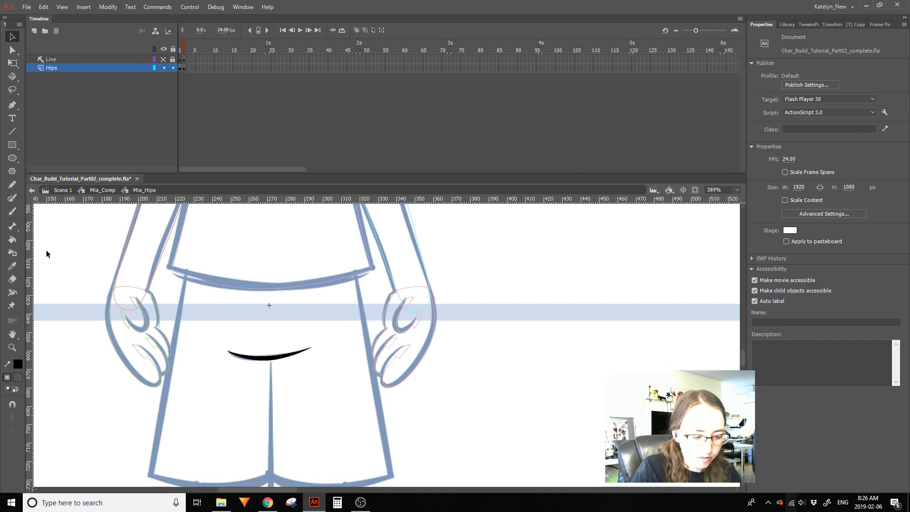
Sample the hips' dark grey fill colour from frame 1 and return to frame 2
{"action": "key", "text": "i"}
{"action": "left_click", "coordinate": [179, 55]}
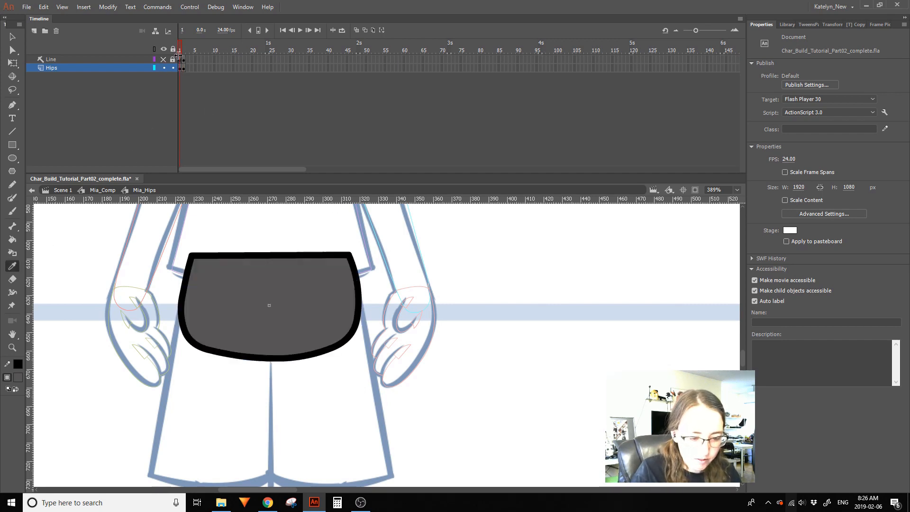
{"action": "left_click", "coordinate": [227, 295]}
{"action": "left_click", "coordinate": [183, 48]}
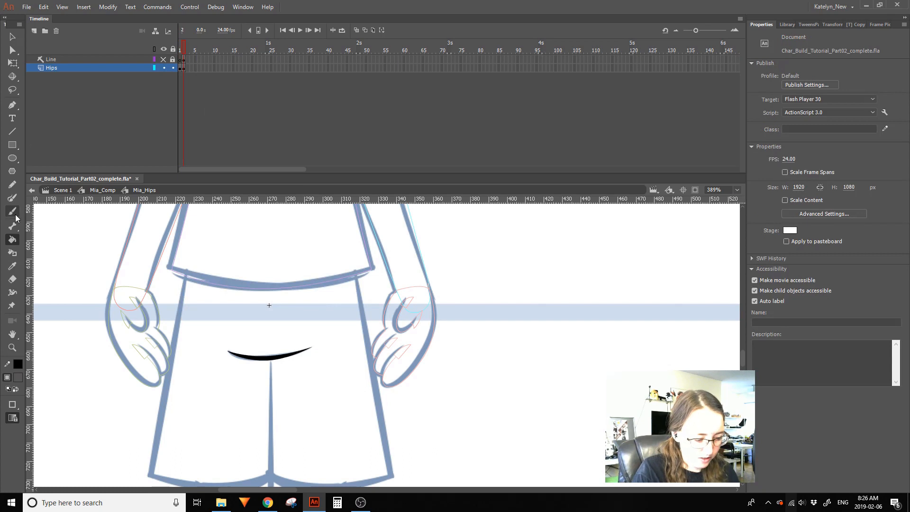
Brush a dark grey patch along the crescent's upper edge, using Paint Behind mode
{"action": "left_click", "coordinate": [12, 211]}
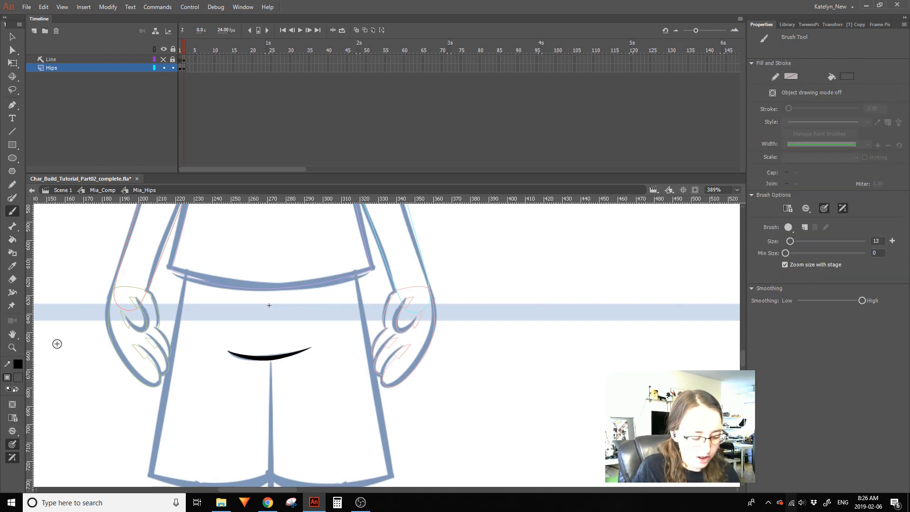
{"action": "left_click", "coordinate": [12, 430]}
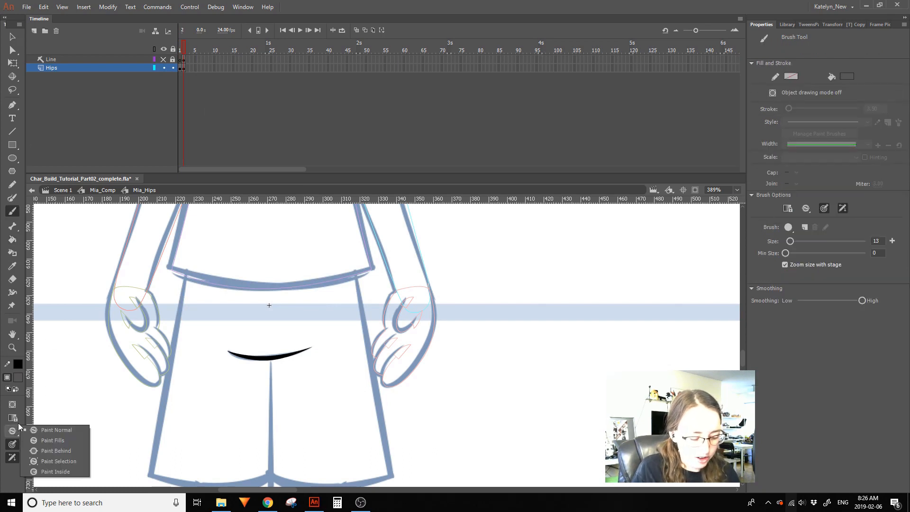
{"action": "left_click", "coordinate": [67, 450]}
{"action": "mouse_move", "coordinate": [250, 343]}
{"action": "left_mouse_down"}
{"action": "mouse_move", "coordinate": [229, 348]}
{"action": "mouse_move", "coordinate": [297, 345]}
{"action": "mouse_move", "coordinate": [265, 348]}
{"action": "mouse_move", "coordinate": [296, 343]}
{"action": "mouse_move", "coordinate": [282, 352]}
{"action": "mouse_move", "coordinate": [312, 341]}
{"action": "mouse_move", "coordinate": [279, 354]}
{"action": "mouse_move", "coordinate": [299, 349]}
{"action": "left_mouse_up"}
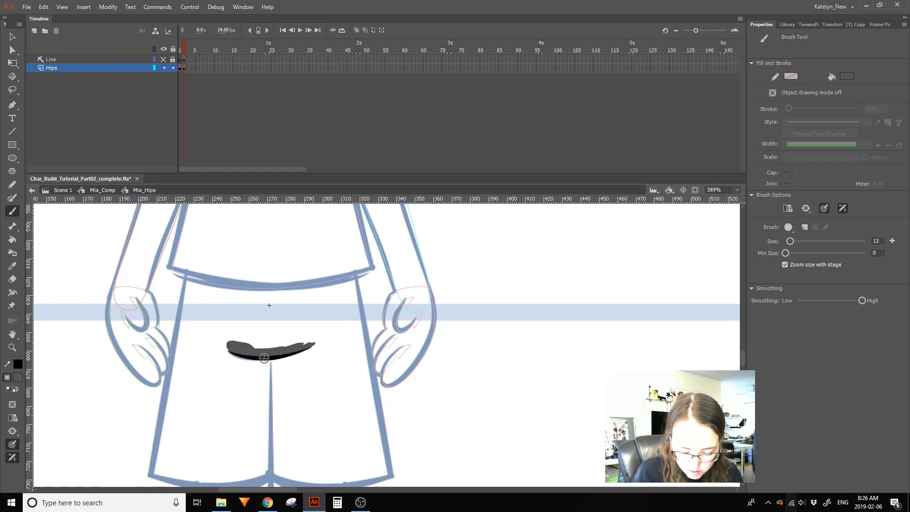
{"action": "key", "text": "ctrl+z"}
{"action": "key", "text": "ctrl+z"}
{"action": "key", "text": "ctrl+z"}
{"action": "key", "text": "ctrl+z"}
{"action": "key", "text": "ctrl+z"}
{"action": "mouse_move", "coordinate": [310, 345]}
{"action": "left_mouse_down"}
{"action": "mouse_move", "coordinate": [231, 345]}
{"action": "mouse_move", "coordinate": [308, 345]}
{"action": "left_mouse_up"}
Make the Line guide layer visible again with the Free Transform tool active
{"action": "left_click", "coordinate": [12, 64]}
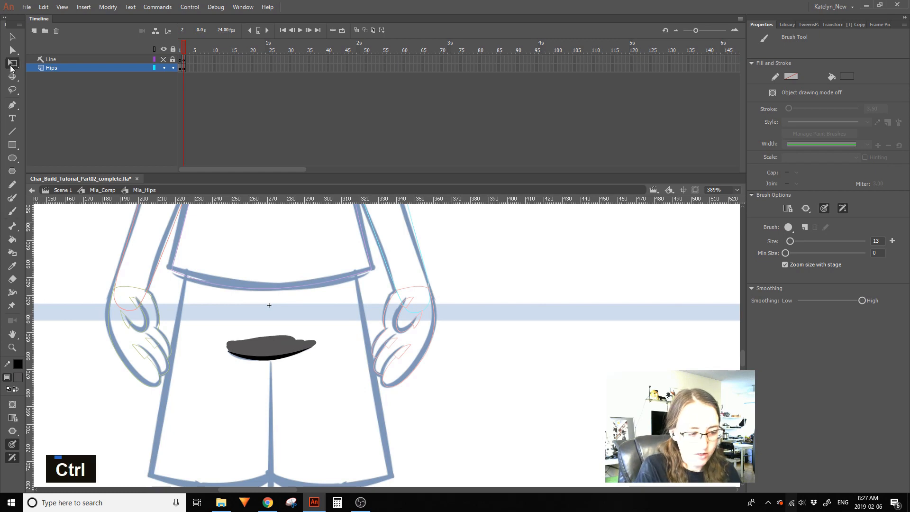
{"action": "left_click", "coordinate": [164, 59]}
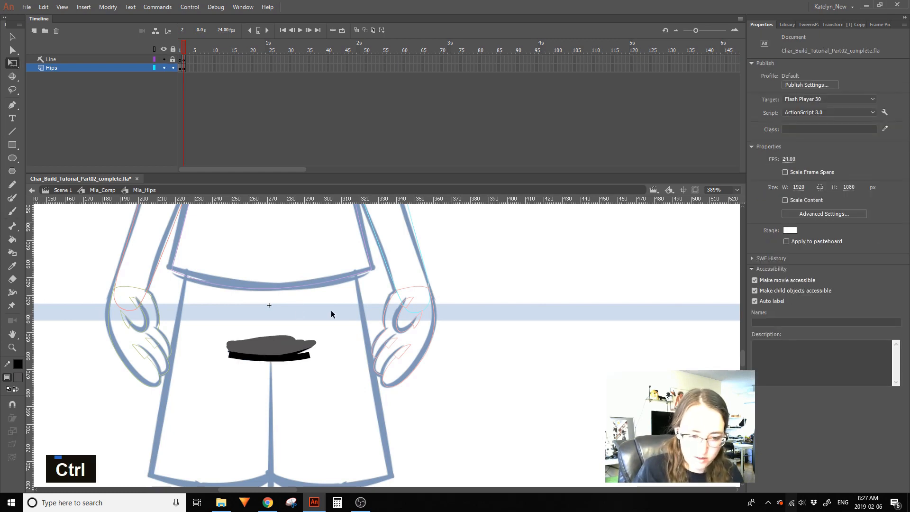
Delete the Line guide layer from the hips symbol and return to Mia_Comp
{"action": "left_click", "coordinate": [138, 59]}
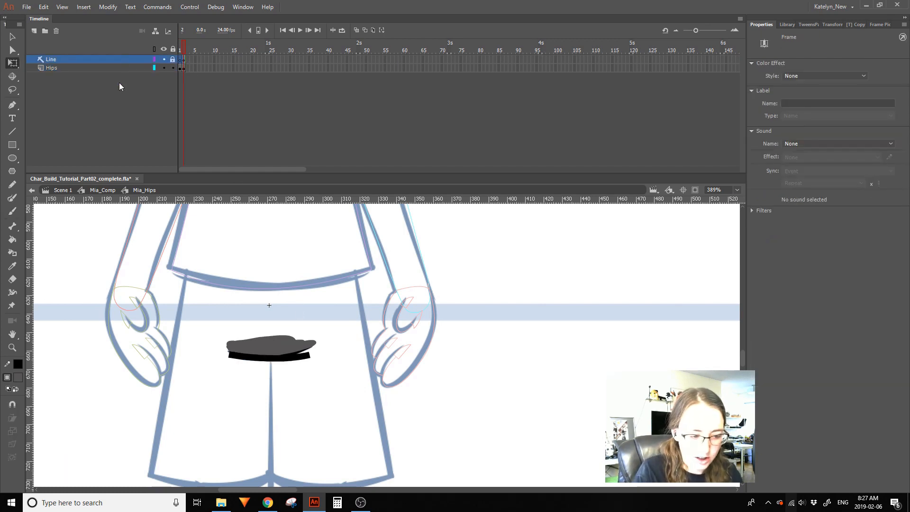
{"action": "left_click", "coordinate": [55, 31]}
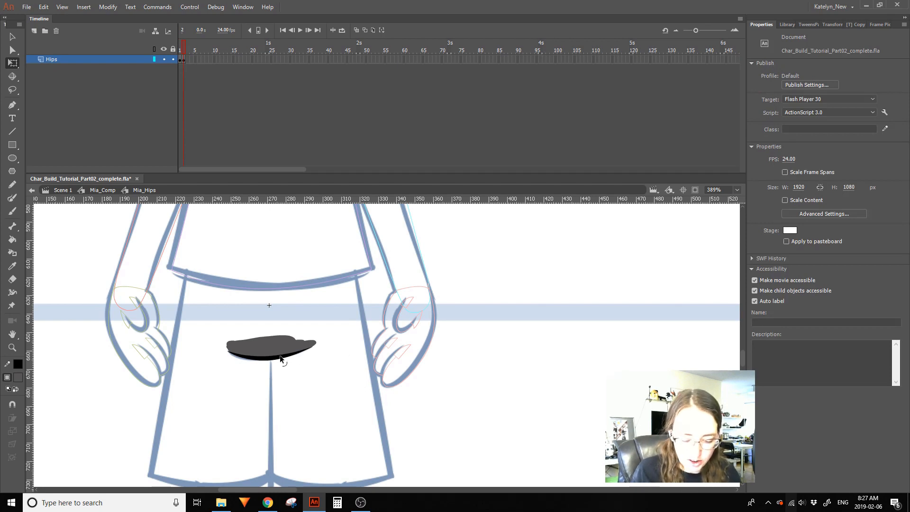
{"action": "double_click", "coordinate": [479, 341]}
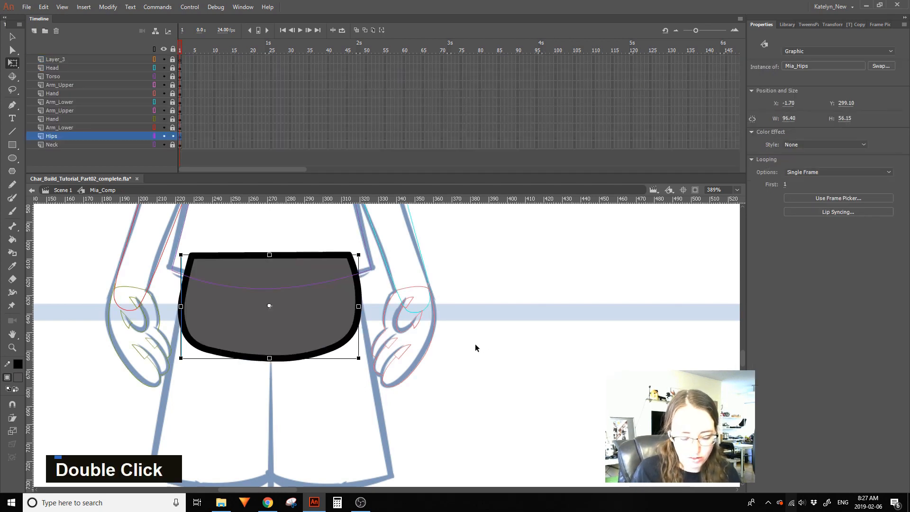
Add a layer directly above the Hips layer and name it Crotch
{"action": "left_click_drag", "start_coordinate": [455, 374], "coordinate": [459, 347]}
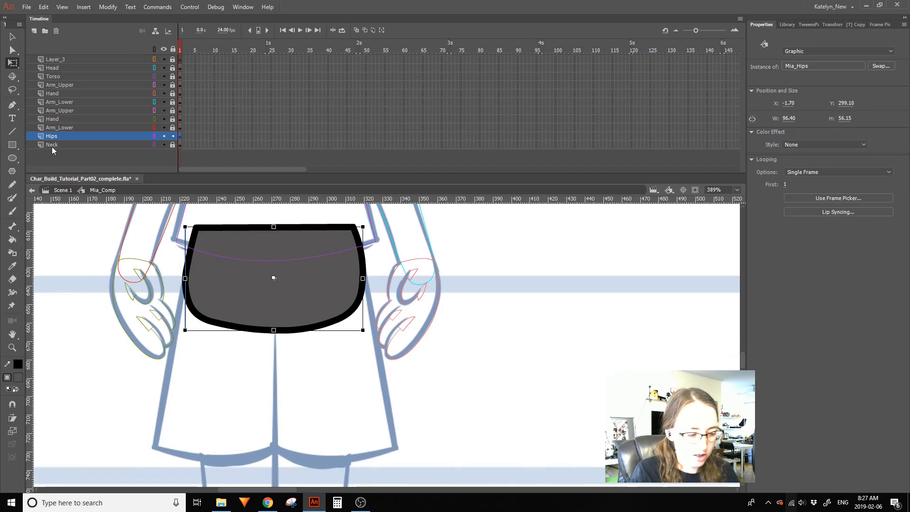
{"action": "left_click", "coordinate": [33, 31]}
{"action": "double_click", "coordinate": [73, 136]}
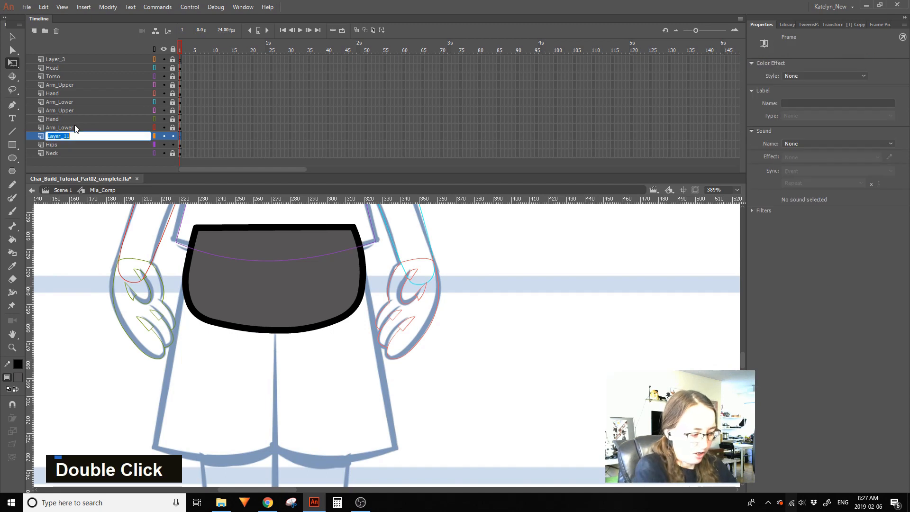
{"action": "type", "text": "Crotch"}
{"action": "key", "text": "Return"}
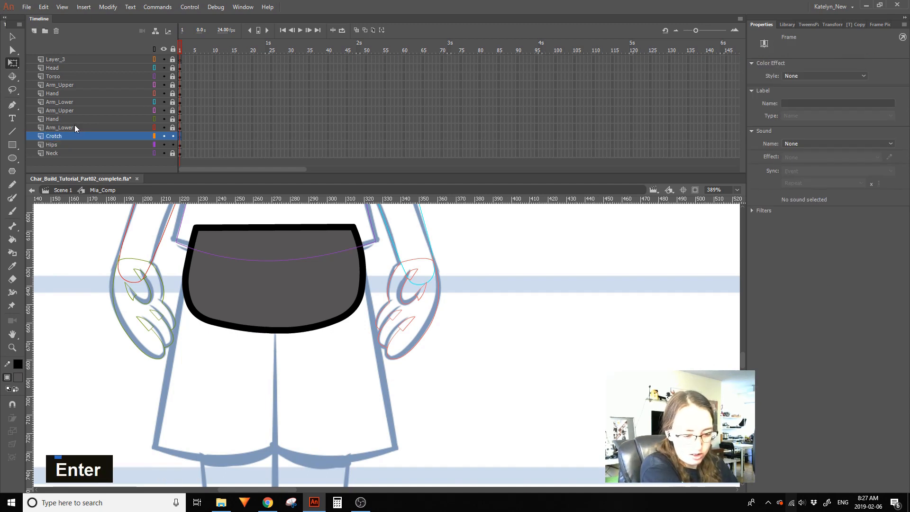
Duplicate the Hips keyframe onto the Crotch layer and lock every other layer
{"action": "double_click", "coordinate": [180, 144]}
{"action": "key", "text": "space"}
{"action": "left_click_drag", "start_coordinate": [181, 144], "coordinate": [180, 136]}
{"action": "left_click", "coordinate": [174, 137], "text": "alt"}
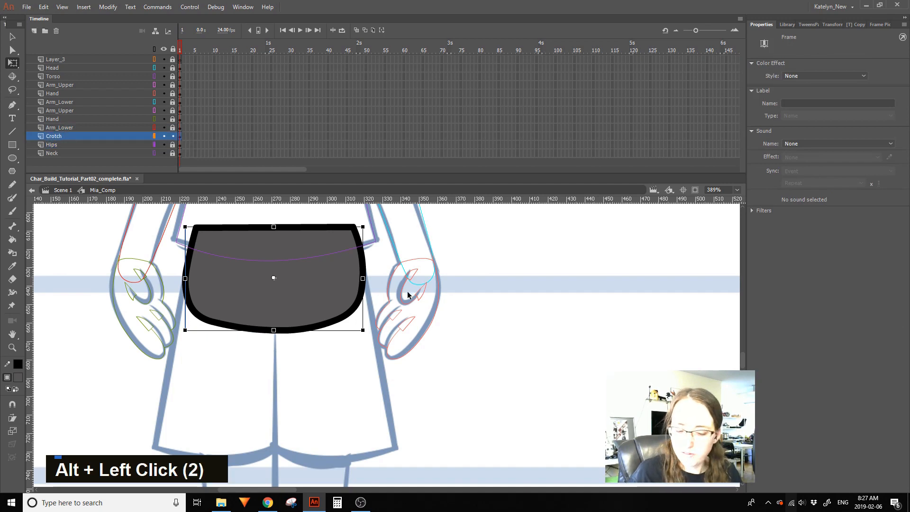
Set the Crotch layer's Mia_Hips instance to Single Frame looping with first frame 2
{"action": "key", "text": "ctrl+a"}
{"action": "left_click", "coordinate": [801, 174]}
{"action": "left_click", "coordinate": [805, 172]}
{"action": "left_click", "coordinate": [793, 184]}
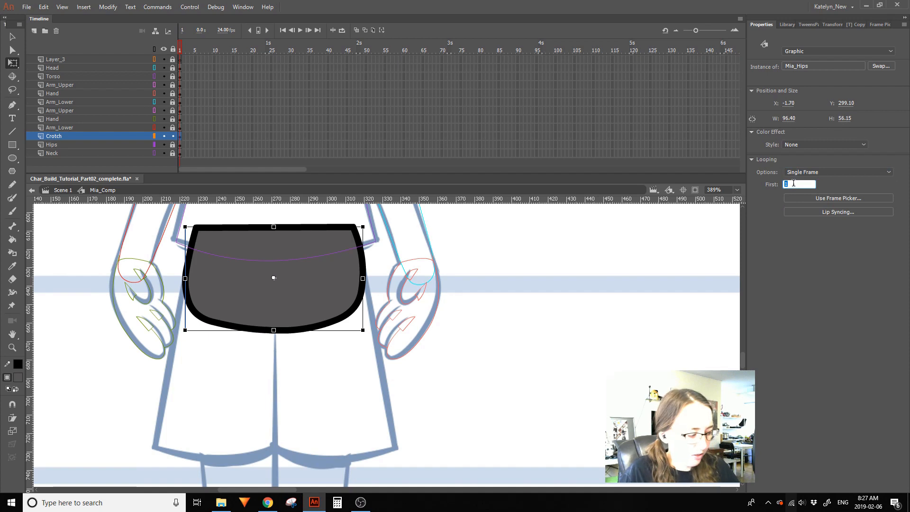
{"action": "type", "text": "2"}
{"action": "key", "text": "Return"}
{"action": "left_click", "coordinate": [291, 354]}
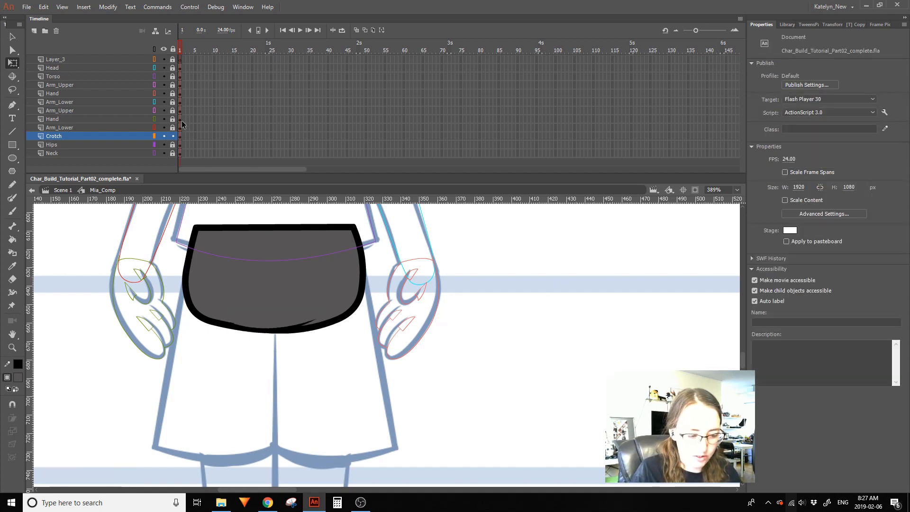
Add a layer between Crotch and Hips and name it Leg_Upper
{"action": "left_click", "coordinate": [34, 32]}
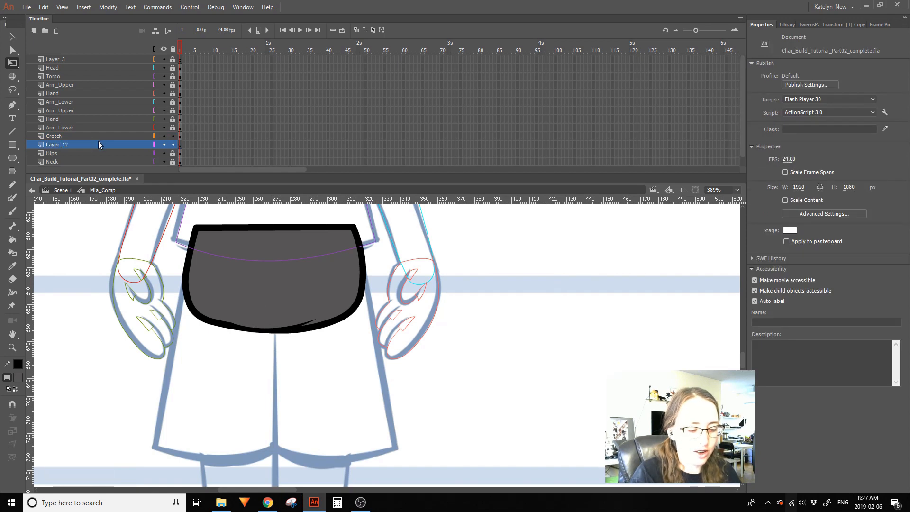
{"action": "left_click", "coordinate": [14, 347]}
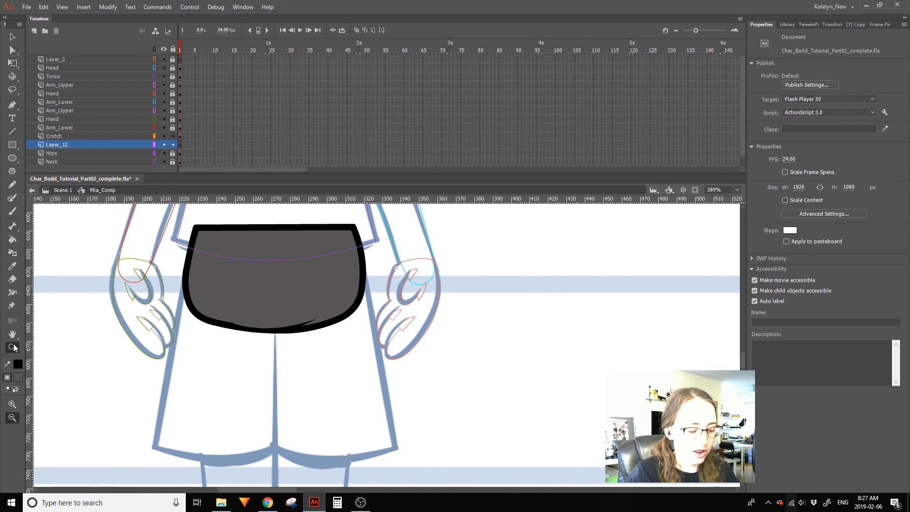
{"action": "left_click", "coordinate": [114, 384]}
{"action": "key", "text": "space"}
{"action": "left_click_drag", "start_coordinate": [517, 380], "coordinate": [374, 341]}
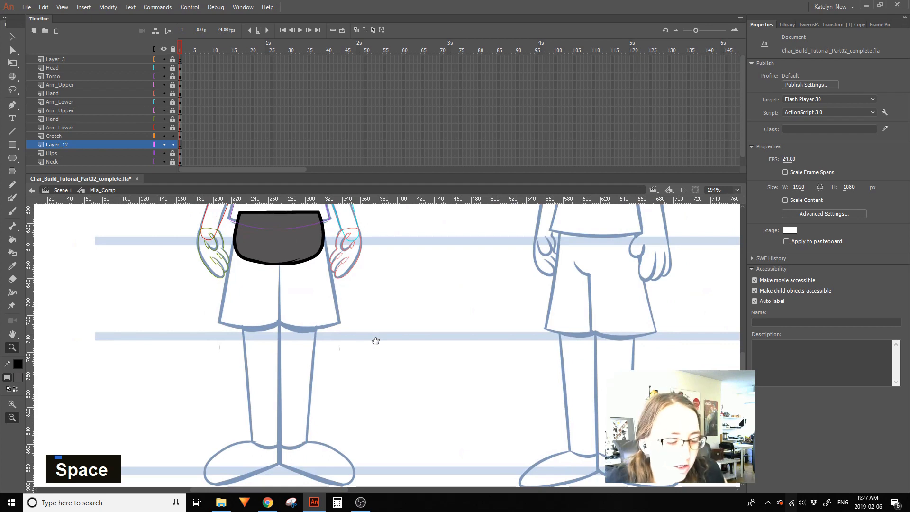
{"action": "left_click", "coordinate": [12, 63]}
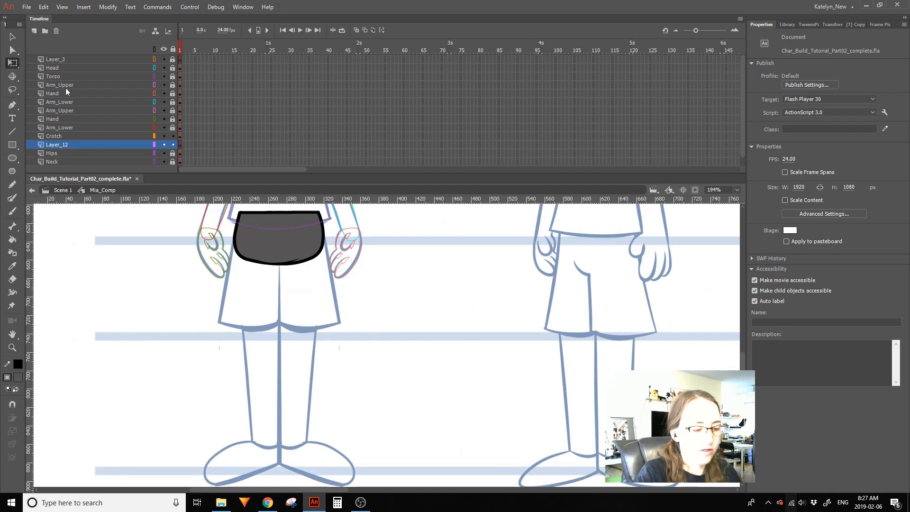
{"action": "double_click", "coordinate": [75, 146]}
{"action": "type", "text": "Leg"}
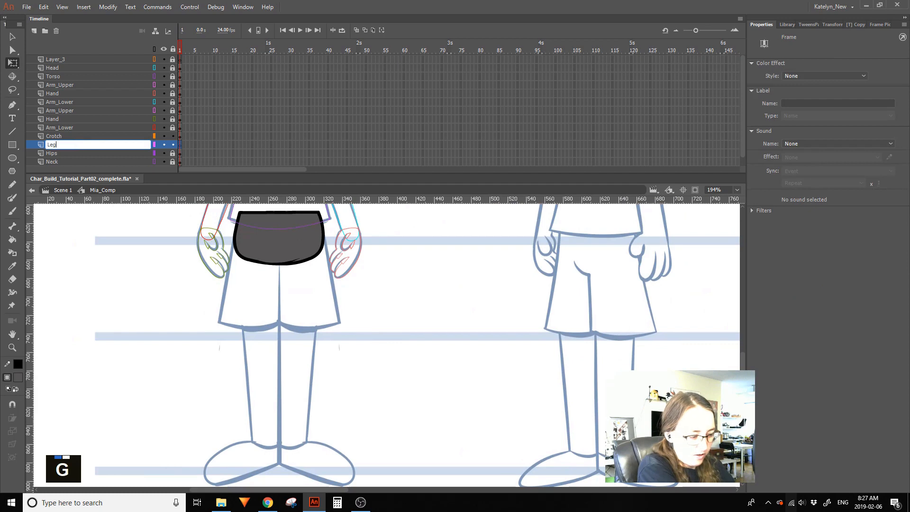
{"action": "type", "text": "_Upper"}
{"action": "key", "text": "Return"}
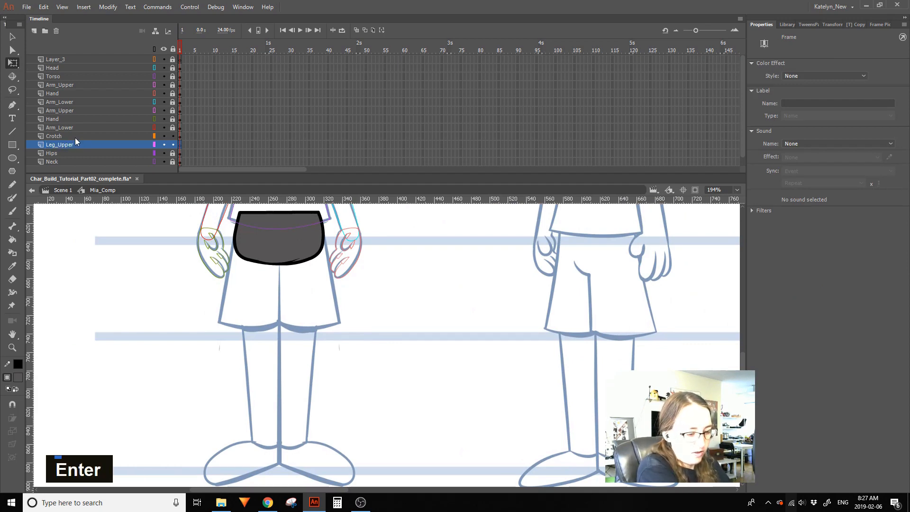
With only Leg_Upper unlocked, draw straight 3.50 black lines over the sketch's left shorts leg for the outer side, inner seam and hem
{"action": "left_click", "coordinate": [13, 131]}
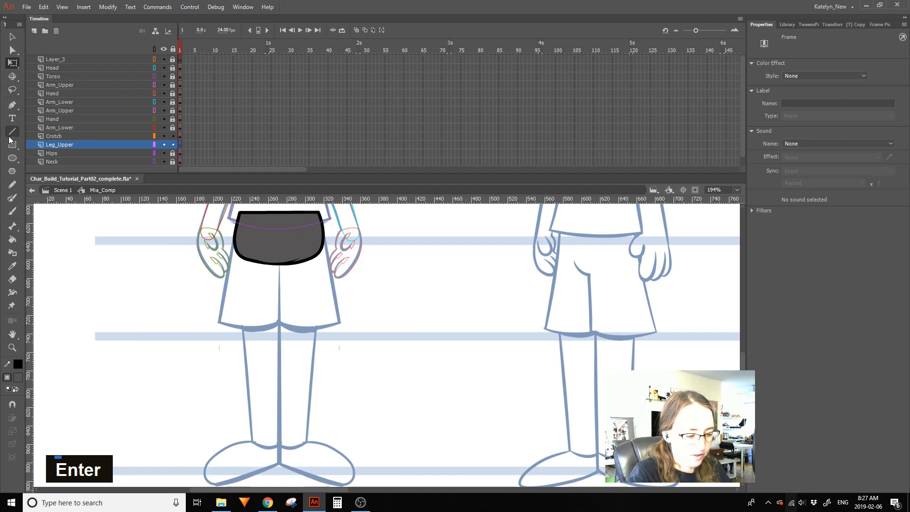
{"action": "key", "text": "space"}
{"action": "left_click_drag", "start_coordinate": [431, 375], "coordinate": [400, 378]}
{"action": "left_click_drag", "start_coordinate": [203, 236], "coordinate": [185, 331]}
{"action": "key", "text": "ctrl+z"}
{"action": "left_click", "coordinate": [173, 145], "text": "alt"}
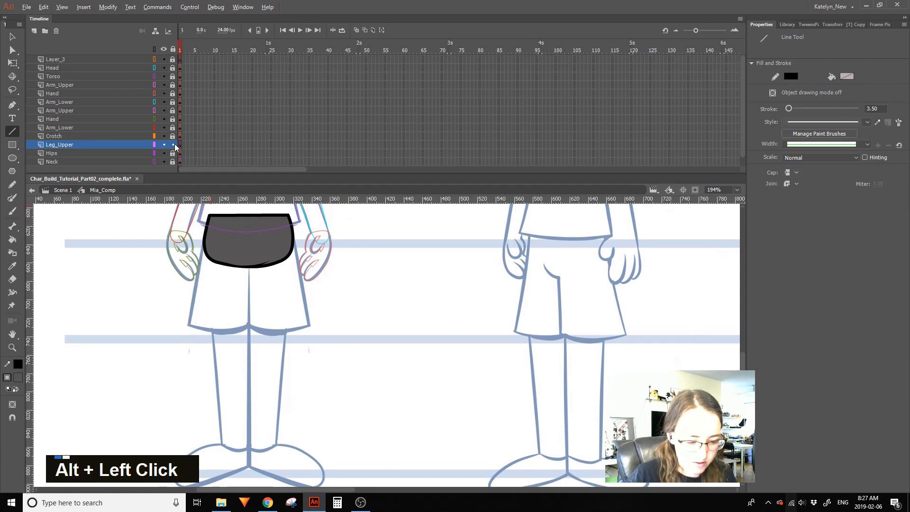
{"action": "left_click_drag", "start_coordinate": [204, 232], "coordinate": [186, 336]}
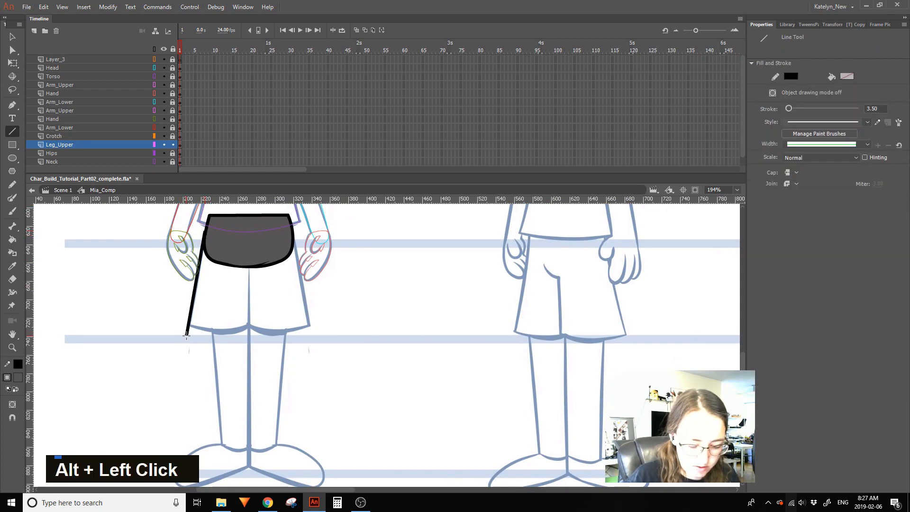
{"action": "left_click_drag", "start_coordinate": [247, 239], "coordinate": [249, 298]}
{"action": "left_click_drag", "start_coordinate": [254, 335], "coordinate": [249, 332]}
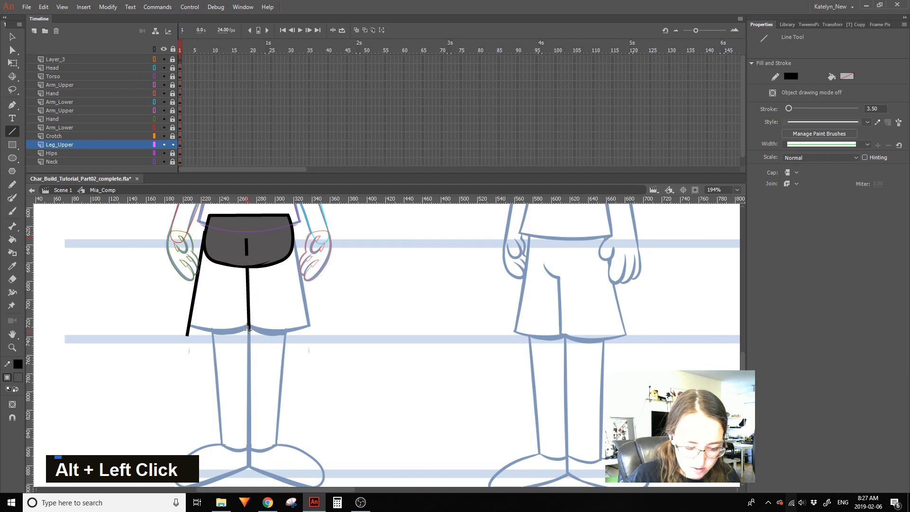
{"action": "left_click_drag", "start_coordinate": [183, 327], "coordinate": [271, 324]}
Delete the overshooting line ends at both hem corners and bend the hem line down to follow the sketch's curve
{"action": "key", "text": "v"}
{"action": "left_click", "coordinate": [262, 324]}
{"action": "key", "text": "Delete"}
{"action": "left_click", "coordinate": [249, 329]}
{"action": "key", "text": "Delete"}
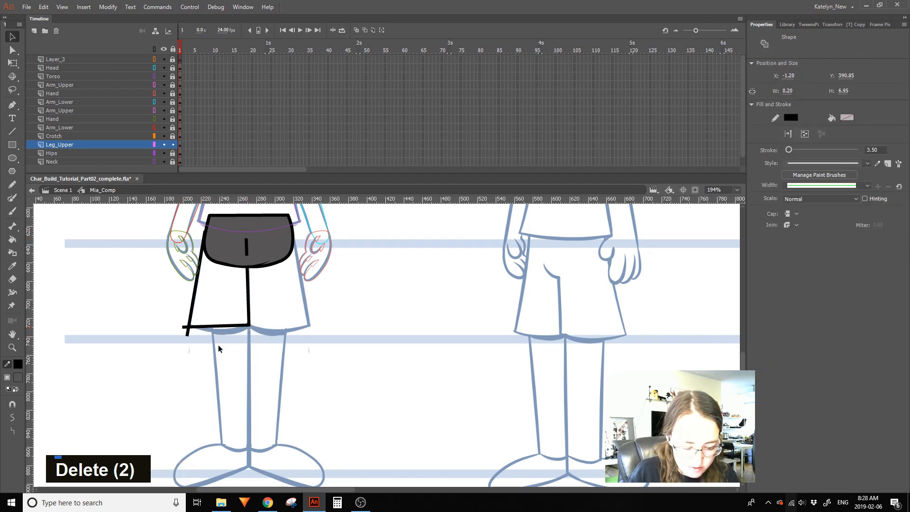
{"action": "left_click", "coordinate": [184, 327]}
{"action": "key", "text": "Delete"}
{"action": "left_click", "coordinate": [188, 333]}
{"action": "key", "text": "Delete"}
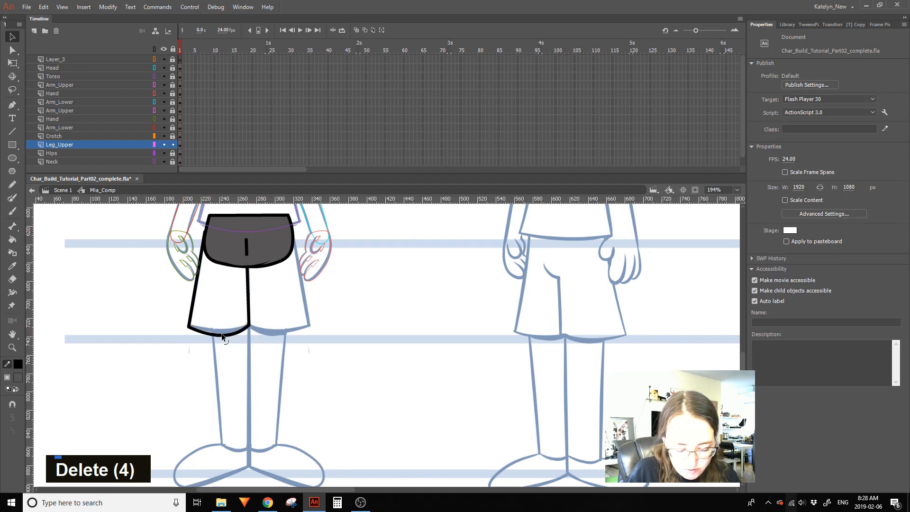
{"action": "left_click_drag", "start_coordinate": [222, 334], "coordinate": [221, 331]}
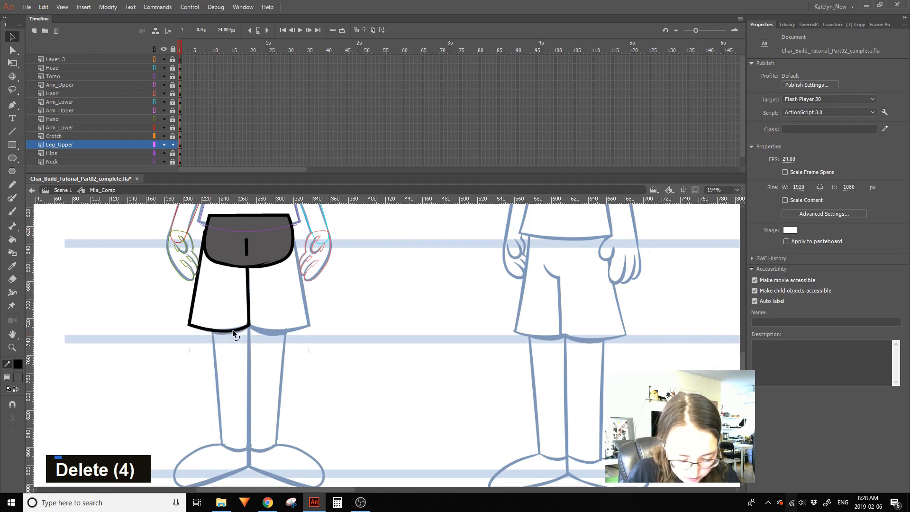
Clean up the leg outline's upper ends so the inner seam line starts at the hips' lower edge
{"action": "left_click", "coordinate": [206, 234]}
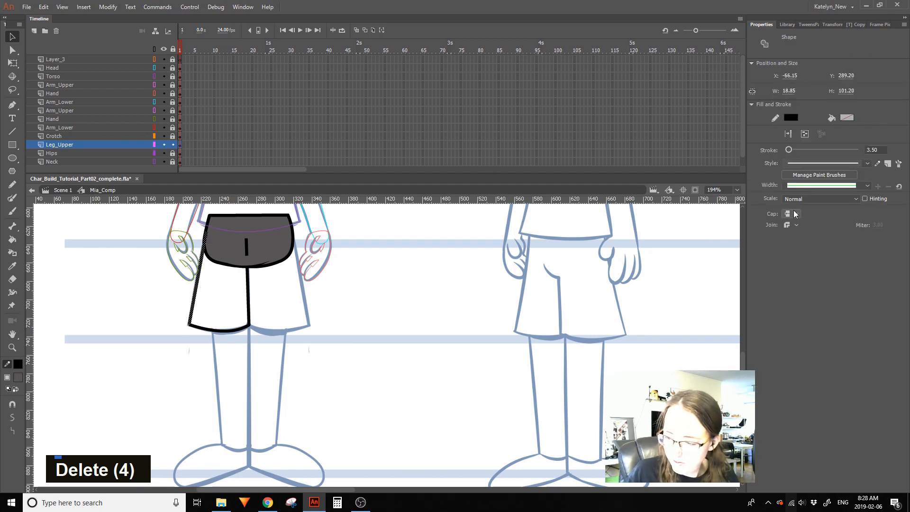
{"action": "left_click", "coordinate": [207, 239]}
{"action": "left_click_drag", "start_coordinate": [206, 232], "coordinate": [249, 265]}
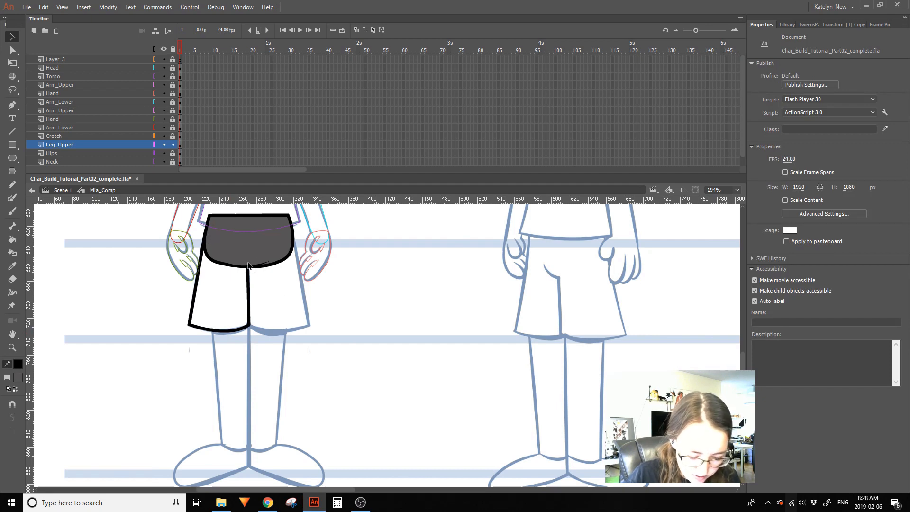
{"action": "left_click", "coordinate": [246, 327]}
Convert the whole shorts leg outline to a graphic symbol named Mia_Leg and set its looping to Single Frame
{"action": "double_click", "coordinate": [205, 234]}
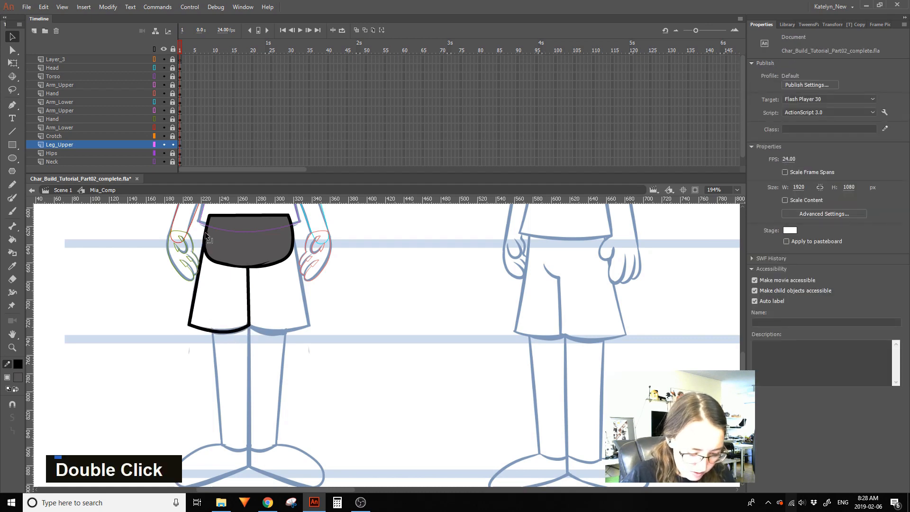
{"action": "left_click", "coordinate": [108, 142]}
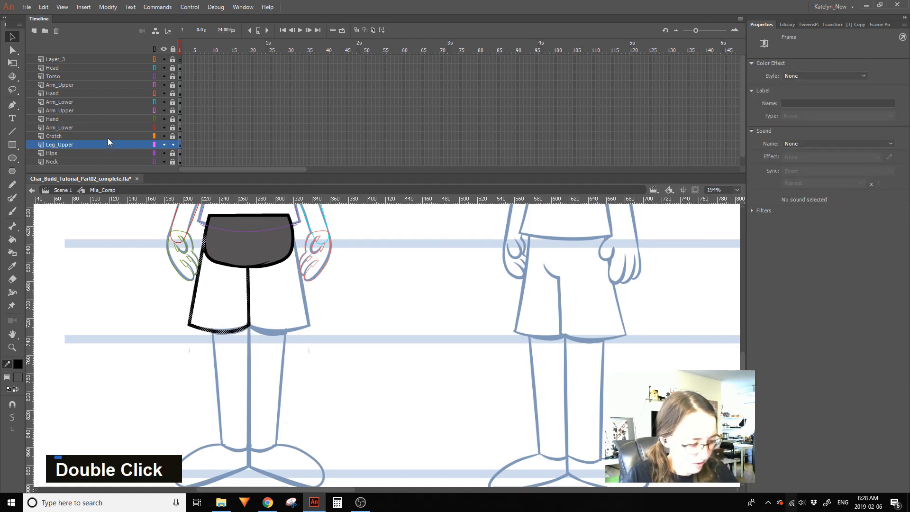
{"action": "key", "text": "F8"}
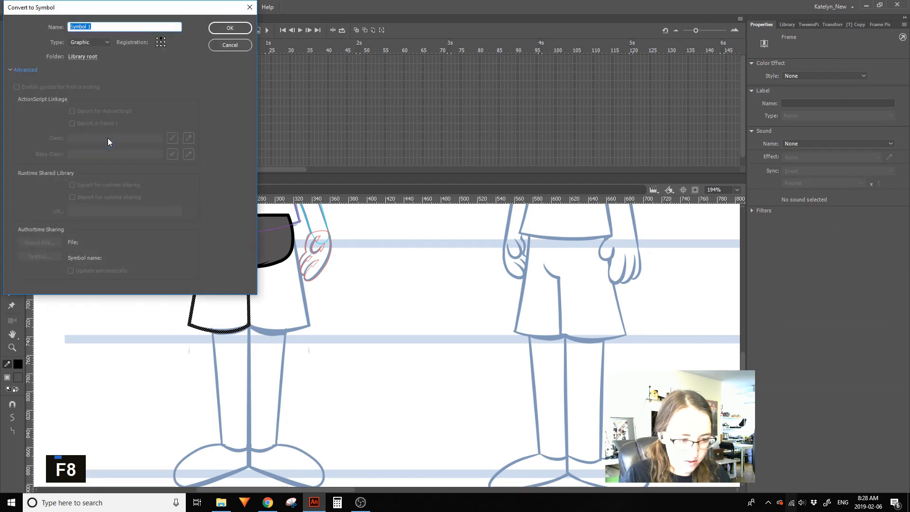
{"action": "type", "text": "Mi"}
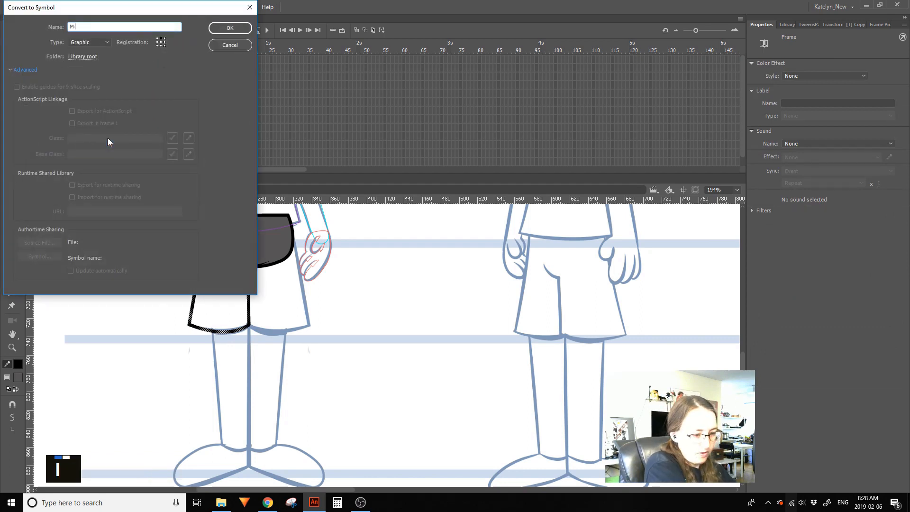
{"action": "type", "text": "a_Leg"}
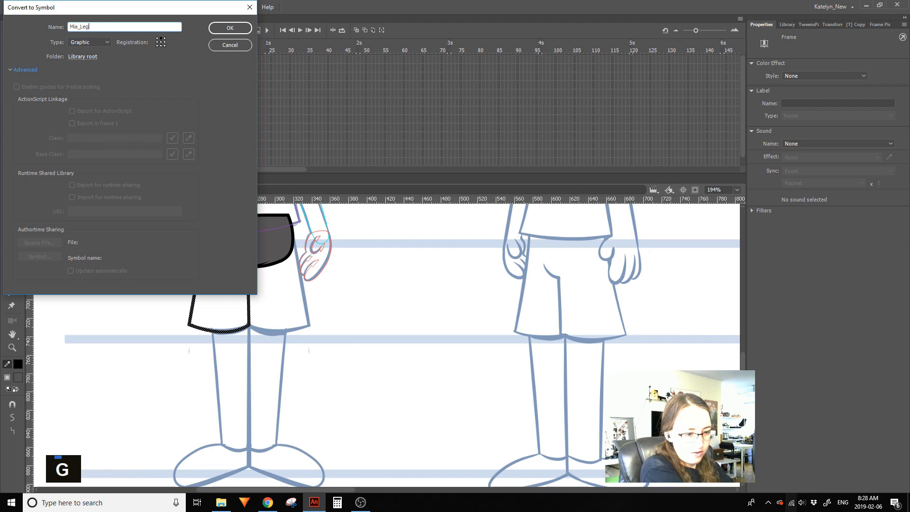
{"action": "key", "text": "Return"}
{"action": "left_click", "coordinate": [802, 172]}
{"action": "left_click", "coordinate": [839, 202]}
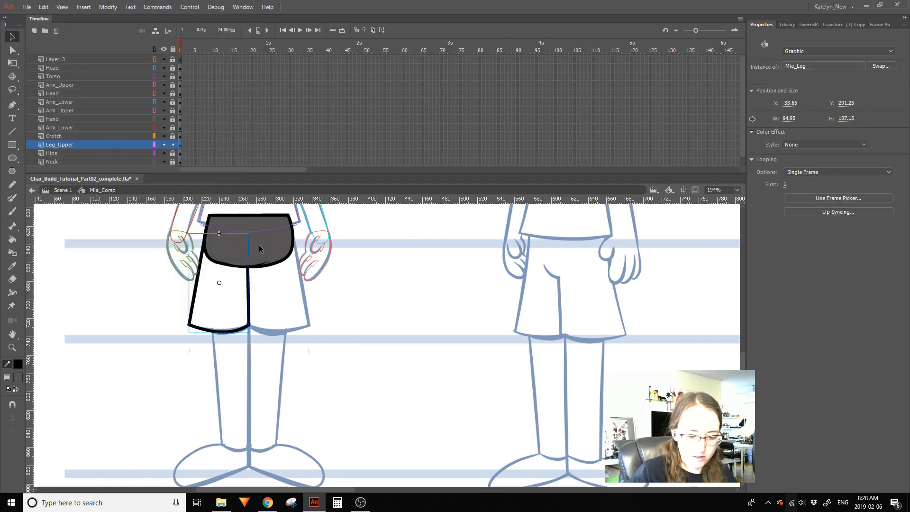
{"action": "left_click", "coordinate": [259, 260]}
{"action": "left_click_drag", "start_coordinate": [172, 85], "coordinate": [173, 161]}
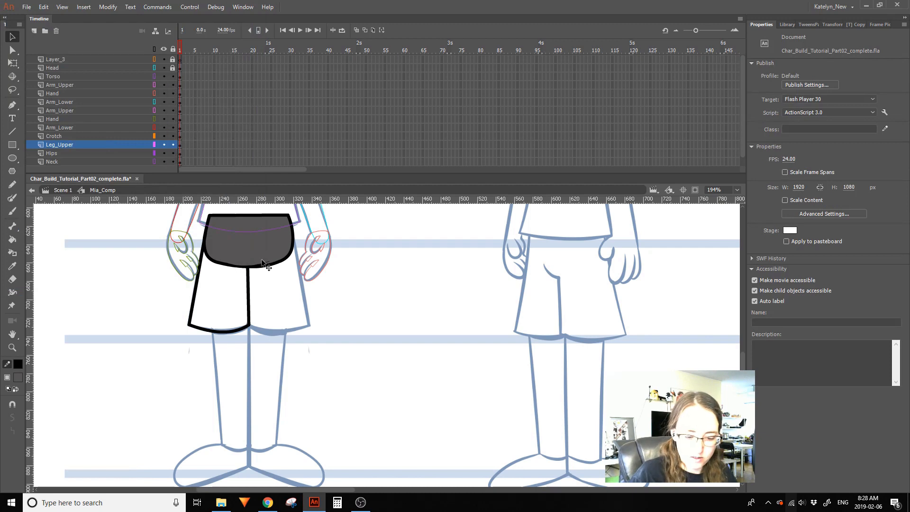
{"action": "left_click", "coordinate": [265, 262]}
{"action": "left_click", "coordinate": [278, 233]}
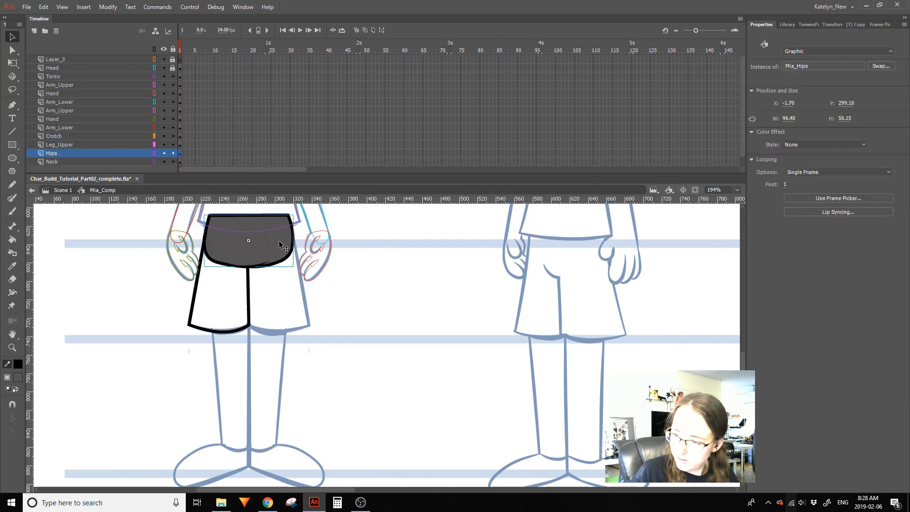
Lock every layer except Leg_Upper and open the Mia_Leg symbol for editing in place
{"action": "left_click", "coordinate": [251, 304]}
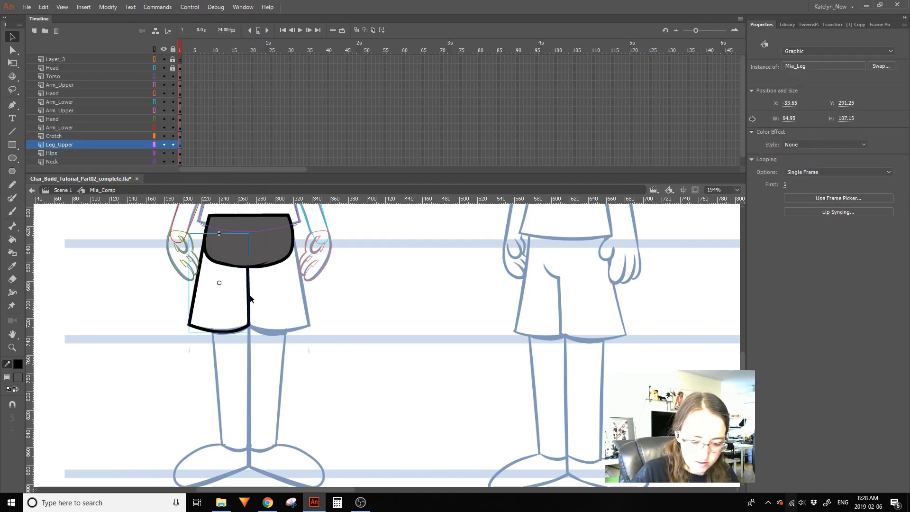
{"action": "left_click", "coordinate": [173, 144], "text": "alt"}
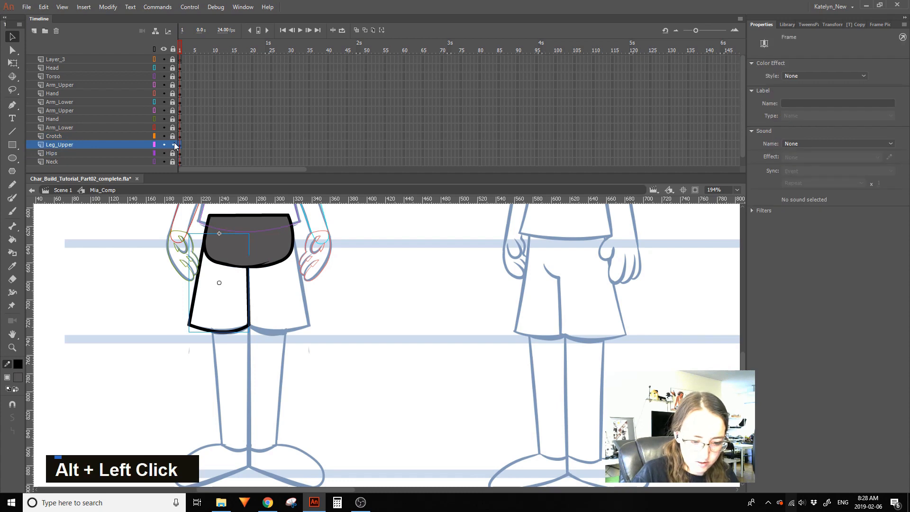
{"action": "double_click", "coordinate": [253, 311]}
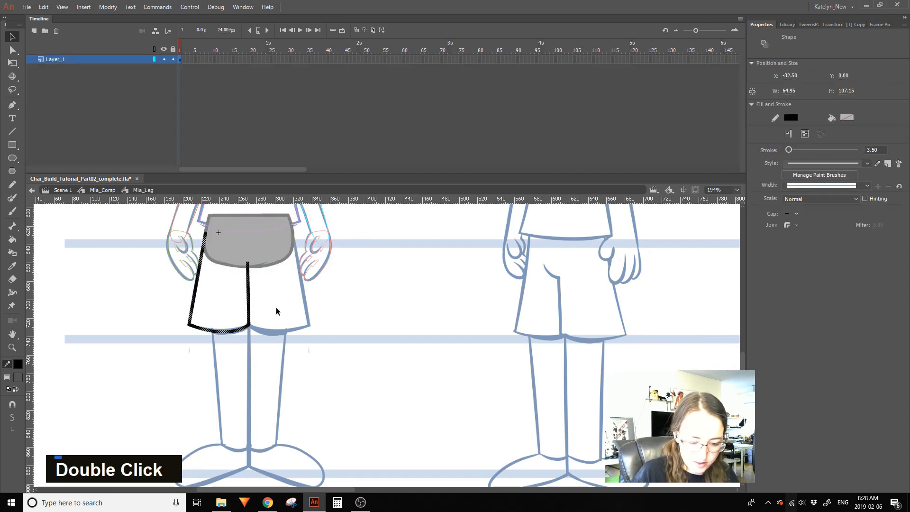
Close the leg outline's open upper end with a straight temporary line and fill the enclosed shape with dark grey
{"action": "left_click", "coordinate": [13, 131]}
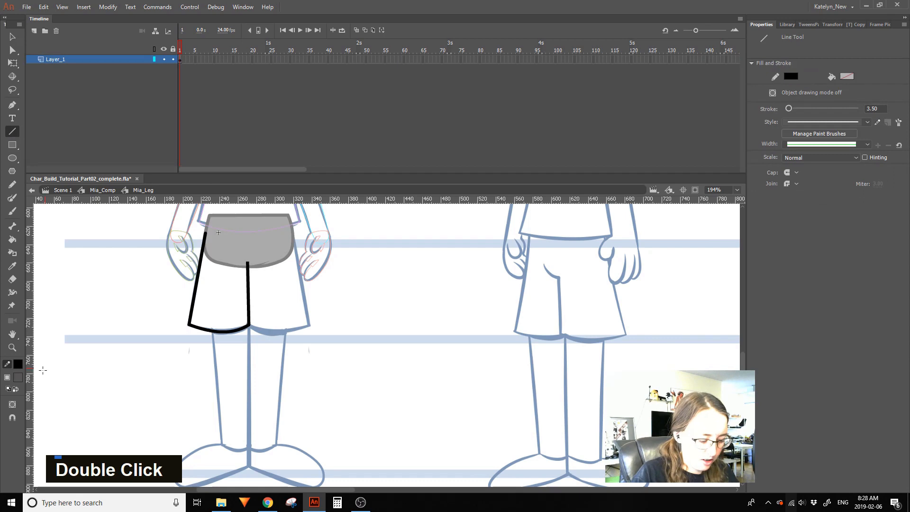
{"action": "left_click", "coordinate": [12, 418]}
{"action": "left_click_drag", "start_coordinate": [206, 233], "coordinate": [249, 262]}
{"action": "left_click", "coordinate": [12, 417]}
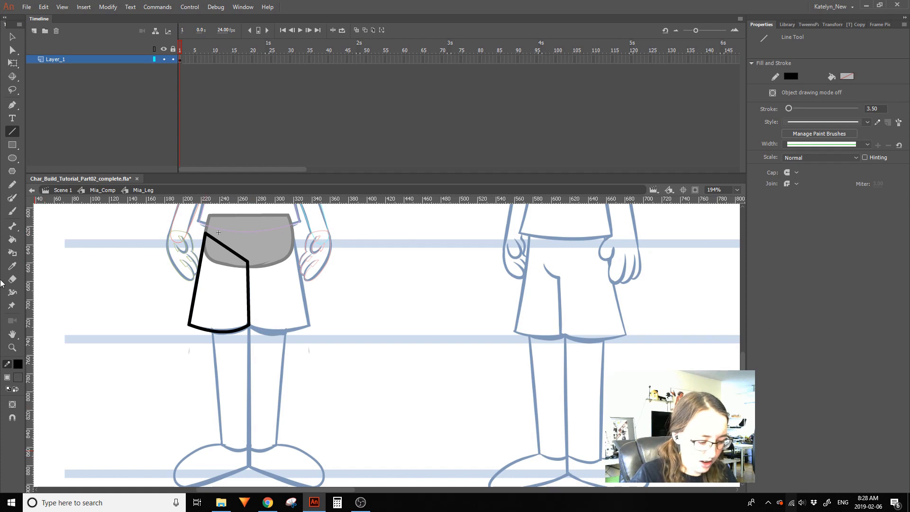
{"action": "key", "text": "k"}
{"action": "left_click", "coordinate": [239, 281]}
{"action": "key", "text": "v"}
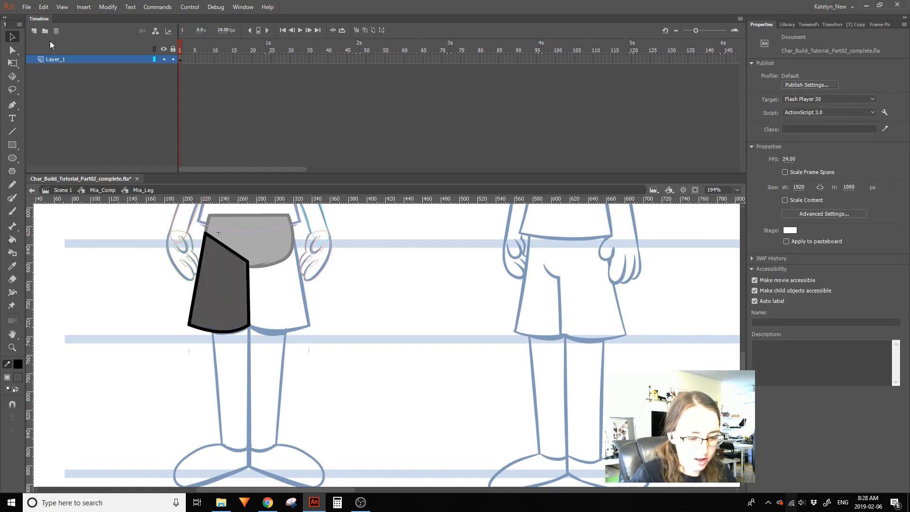
Delete the temporary closing line across the upper end of the leg and return to the Mia_Comp symbol
{"action": "left_click", "coordinate": [221, 249]}
{"action": "key", "text": "Delete"}
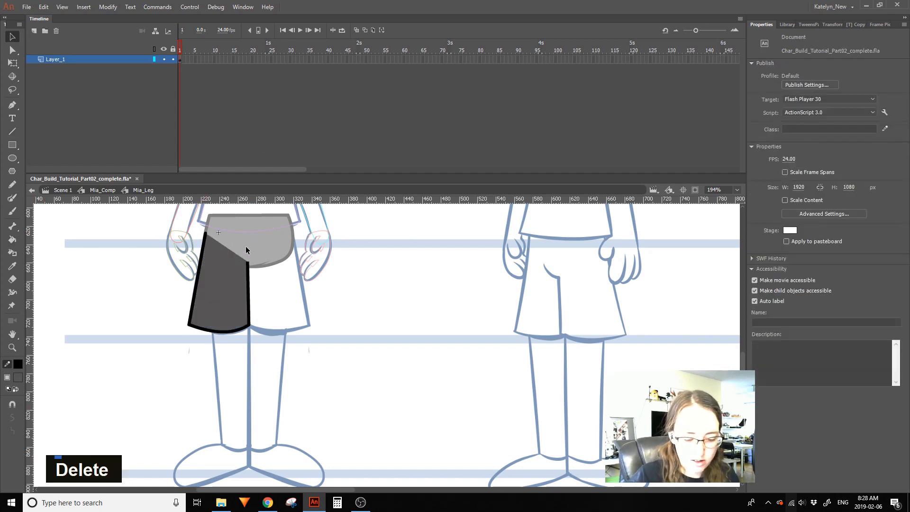
{"action": "left_click", "coordinate": [248, 263]}
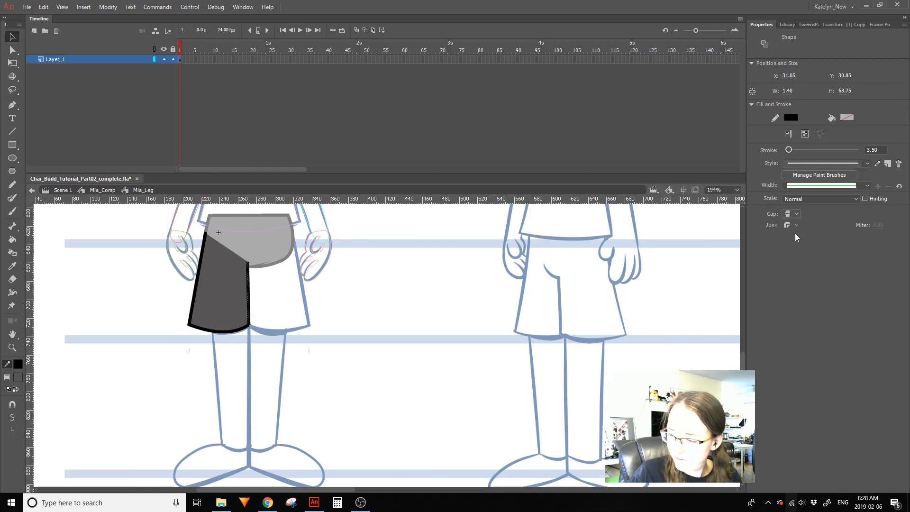
{"action": "double_click", "coordinate": [264, 249]}
{"action": "left_click", "coordinate": [325, 296]}
{"action": "key", "text": "space"}
{"action": "mouse_move", "coordinate": [324, 296]}
{"action": "left_mouse_down"}
{"action": "mouse_move", "coordinate": [305, 250]}
{"action": "mouse_move", "coordinate": [311, 287]}
{"action": "left_mouse_up"}
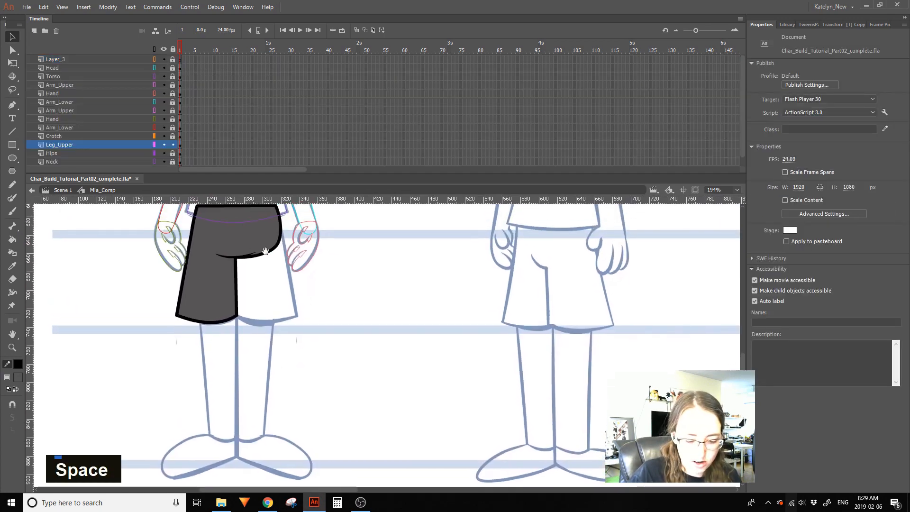
Reopen the Mia_Leg symbol, bend its hem line slightly downward and return to Mia_Comp
{"action": "double_click", "coordinate": [225, 320]}
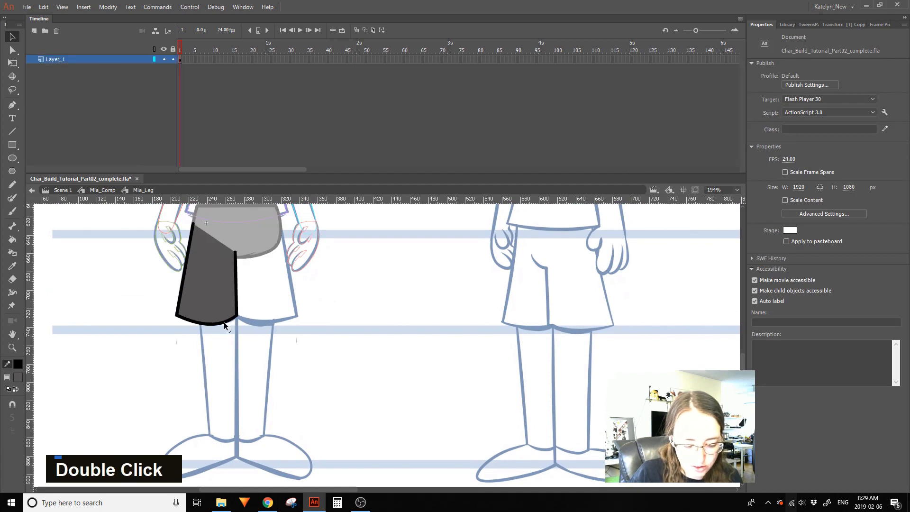
{"action": "double_click", "coordinate": [250, 320]}
{"action": "key", "text": "space"}
{"action": "left_click_drag", "start_coordinate": [304, 317], "coordinate": [264, 355]}
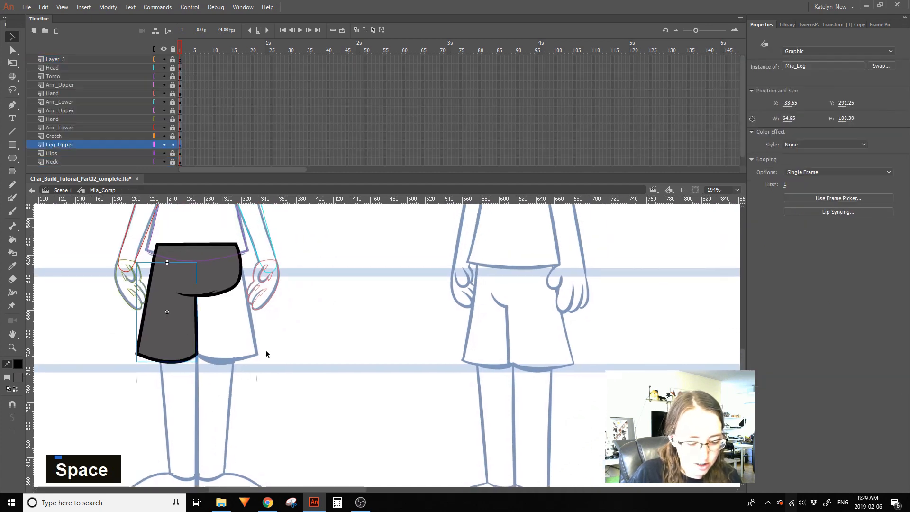
Review the shorts in Scene 1, then inspect the hips shape inside the Mia_Hips symbol of Mia_Comp
{"action": "double_click", "coordinate": [176, 240]}
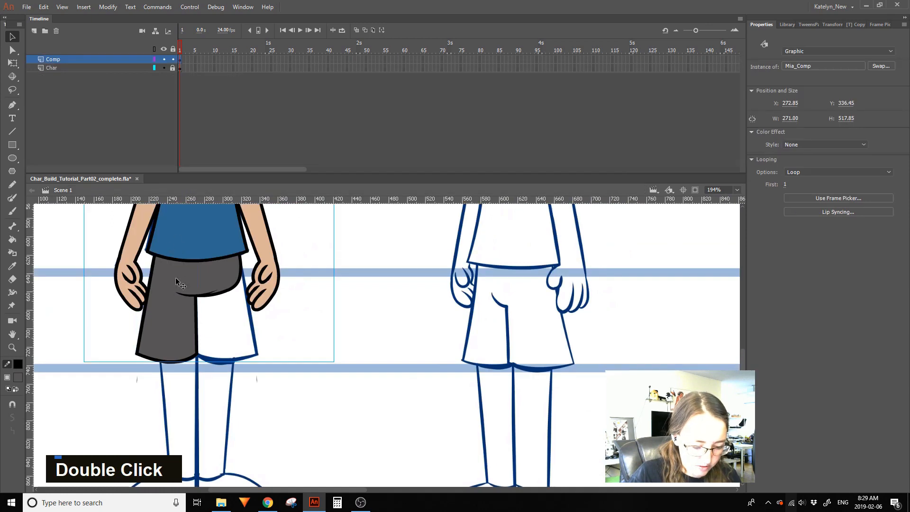
{"action": "double_click", "coordinate": [238, 284]}
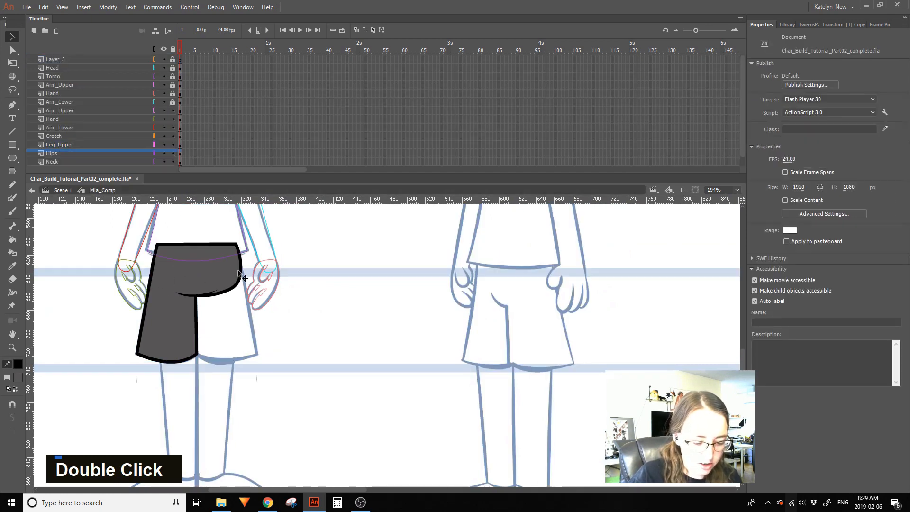
{"action": "double_click", "coordinate": [235, 271]}
{"action": "left_click", "coordinate": [144, 284]}
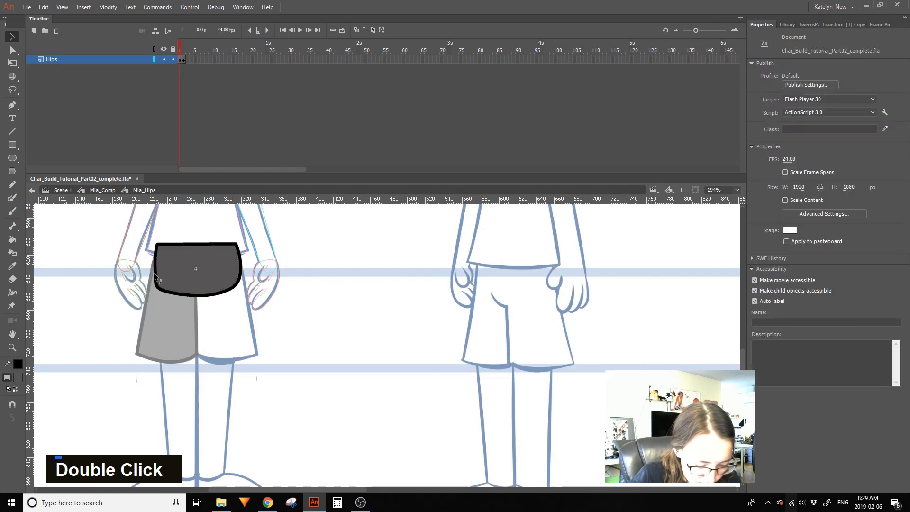
{"action": "double_click", "coordinate": [132, 312]}
Inside the Mia_Leg symbol, adjust the leg's lower inner corner and curve its upper edge outward under the hips
{"action": "left_click", "coordinate": [166, 314]}
{"action": "left_click", "coordinate": [300, 255]}
{"action": "key", "text": "space"}
{"action": "left_click_drag", "start_coordinate": [315, 305], "coordinate": [288, 307]}
{"action": "key", "text": "space"}
{"action": "double_click", "coordinate": [203, 332]}
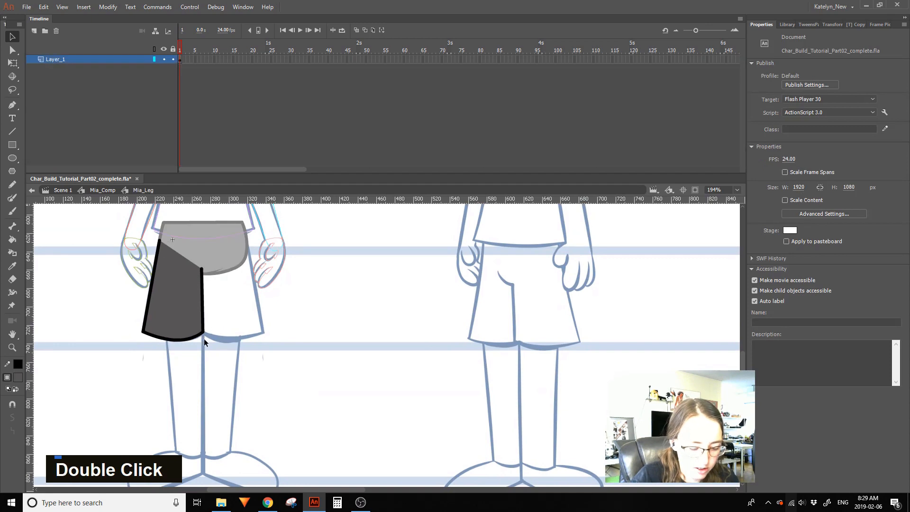
{"action": "double_click", "coordinate": [268, 284]}
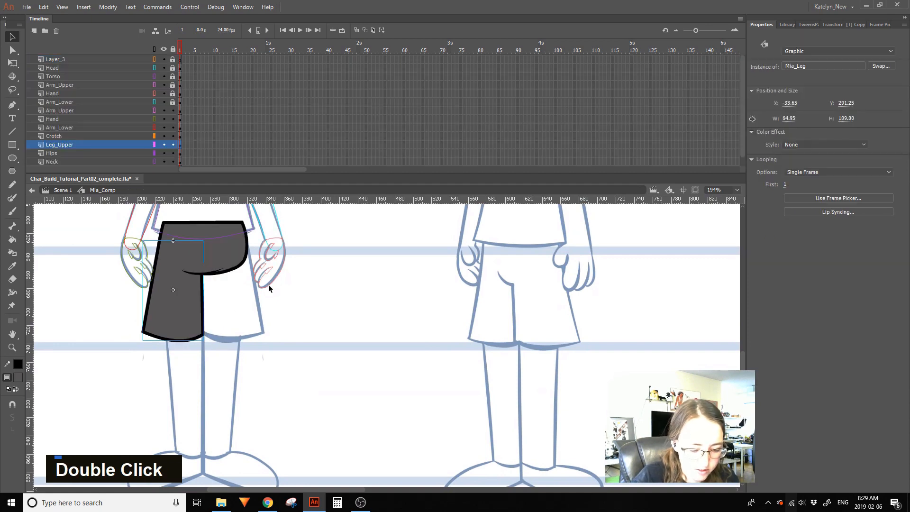
{"action": "double_click", "coordinate": [179, 310]}
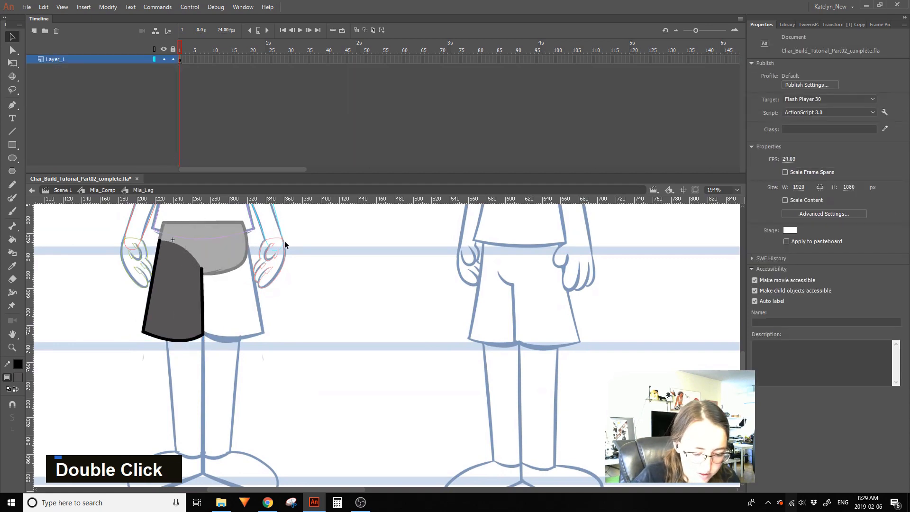
{"action": "double_click", "coordinate": [279, 239]}
Add a new layer above the existing Leg_Upper layer in Mia_Comp and name it Leg_Upper
{"action": "key", "text": "space"}
{"action": "left_click_drag", "start_coordinate": [303, 279], "coordinate": [314, 253]}
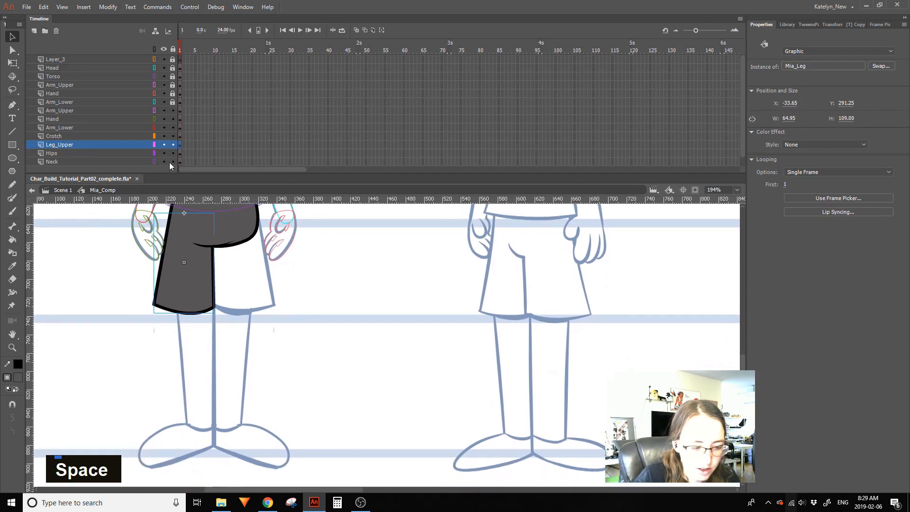
{"action": "left_click", "coordinate": [34, 31]}
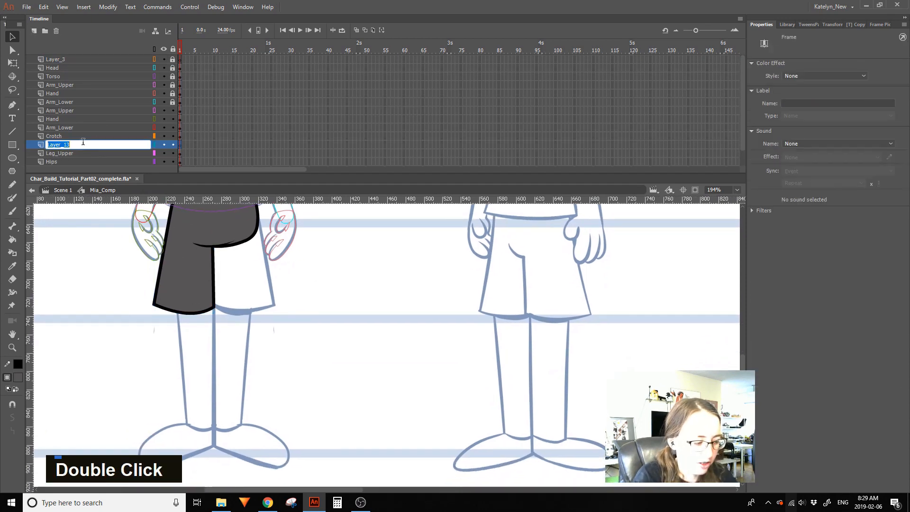
{"action": "type", "text": "Leg"}
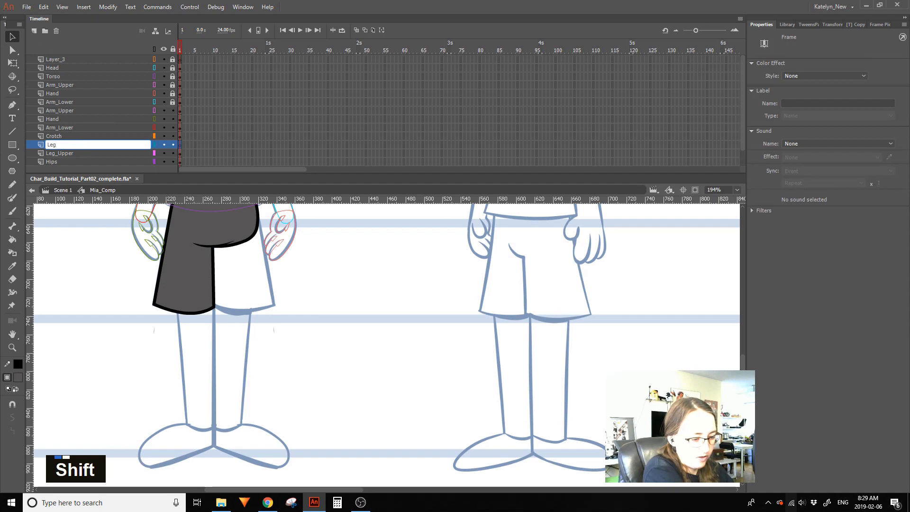
{"action": "type", "text": "_Upper"}
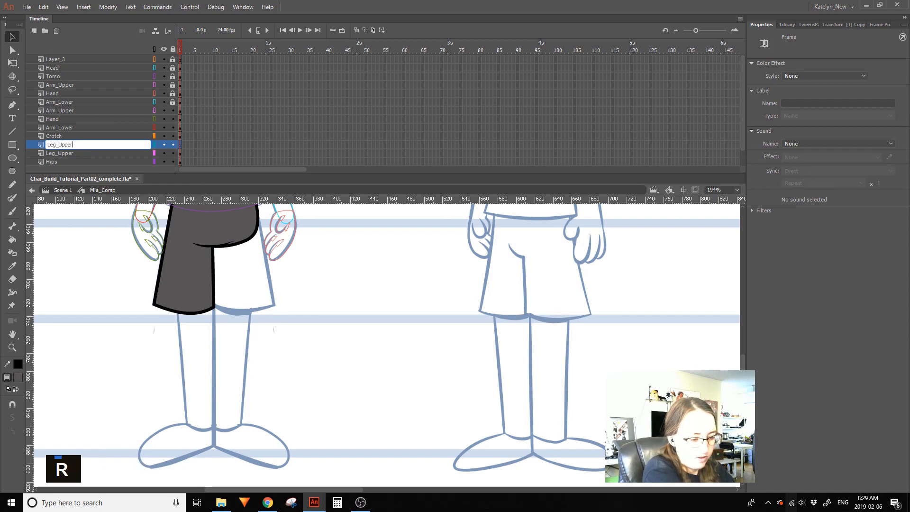
{"action": "key", "text": "Return"}
Duplicate the upper leg instance onto the new Leg_Upper layer, place it over the opposite leg and lock the other layers
{"action": "double_click", "coordinate": [184, 150]}
{"action": "left_click", "coordinate": [181, 153]}
{"action": "left_click_drag", "start_coordinate": [181, 153], "coordinate": [180, 144]}
{"action": "left_click", "coordinate": [268, 247], "text": "shift"}
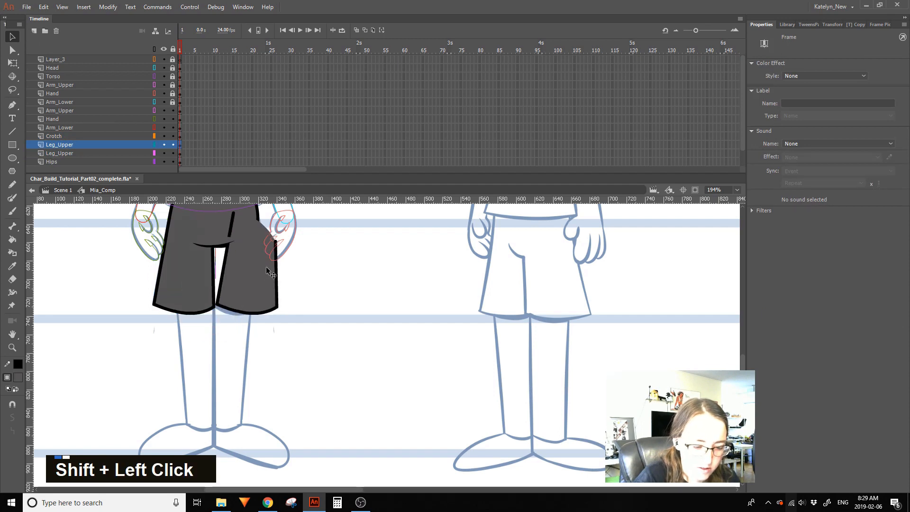
{"action": "left_click", "coordinate": [173, 144], "text": "alt"}
{"action": "left_click_drag", "start_coordinate": [203, 270], "coordinate": [249, 263]}
Inside Mia_Leg, copy the frame 1 leg drawing to frame 3 and flip the copy horizontally
{"action": "double_click", "coordinate": [248, 263]}
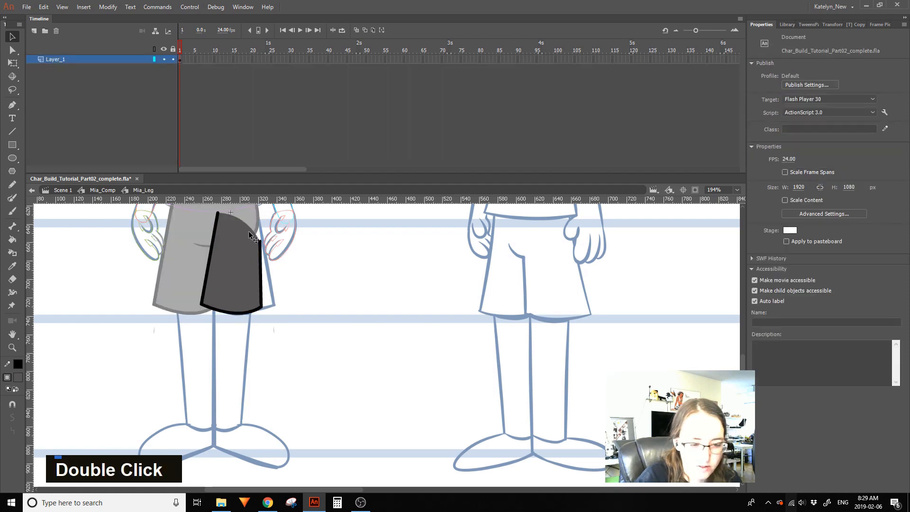
{"action": "left_click", "coordinate": [180, 59]}
{"action": "left_click", "coordinate": [185, 58], "text": "alt"}
{"action": "left_click", "coordinate": [188, 60], "text": "alt"}
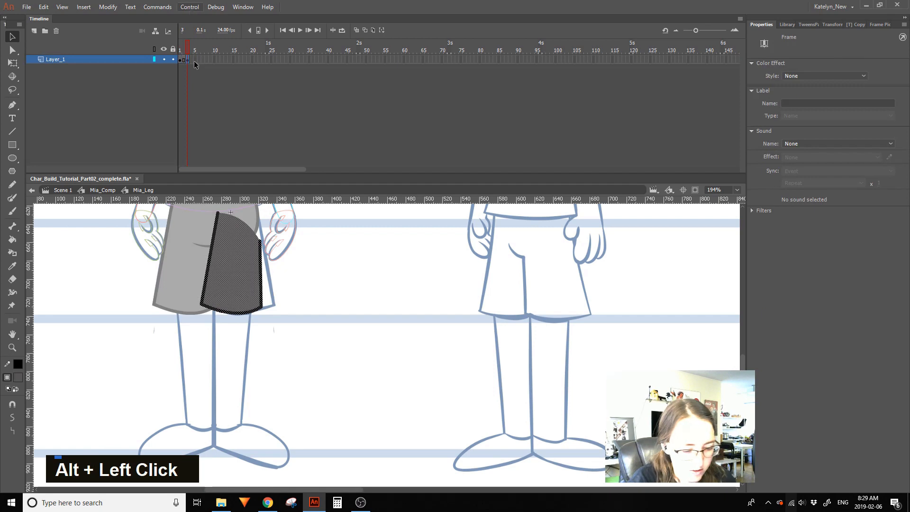
{"action": "right_click", "coordinate": [249, 273]}
{"action": "mouse_move", "coordinate": [315, 186]}
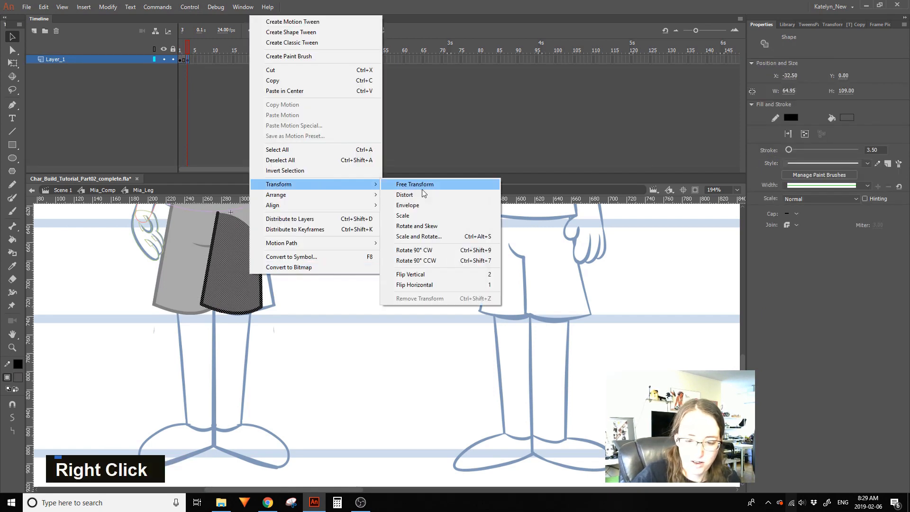
{"action": "left_click", "coordinate": [414, 285]}
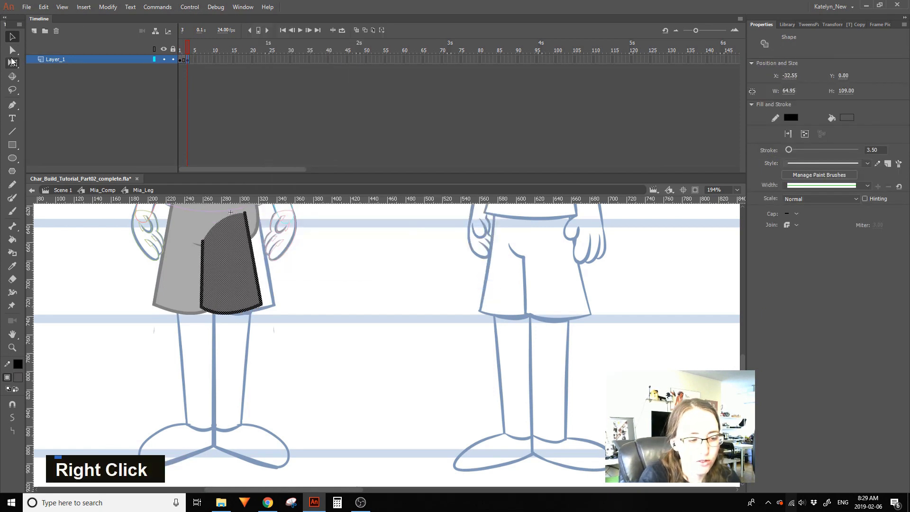
Shift the flipped leg drawing on frame 3 to the right in small increments
{"action": "double_click", "coordinate": [13, 63]}
{"action": "left_click_drag", "start_coordinate": [238, 246], "coordinate": [245, 242]}
{"action": "key", "text": "ctrl+z"}
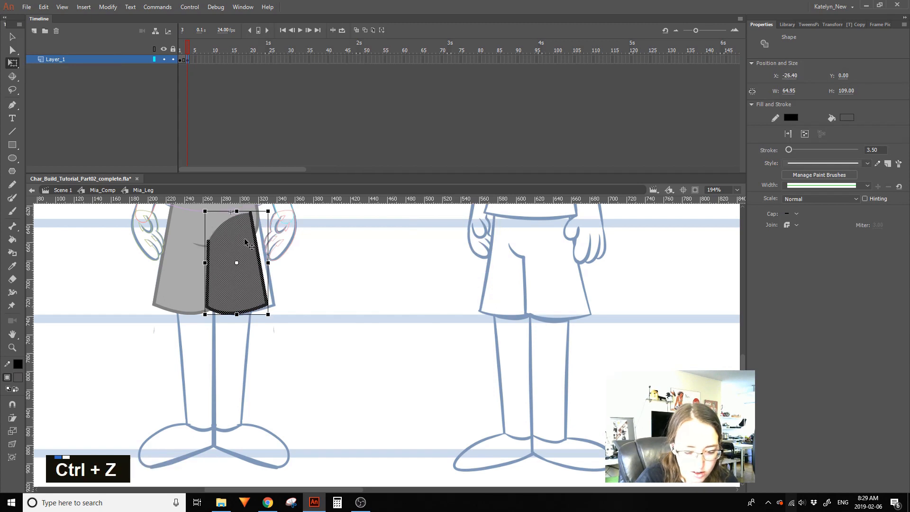
{"action": "key", "text": "shift+Right"}
{"action": "key", "text": "shift+Right"}
{"action": "key", "text": "shift+Left"}
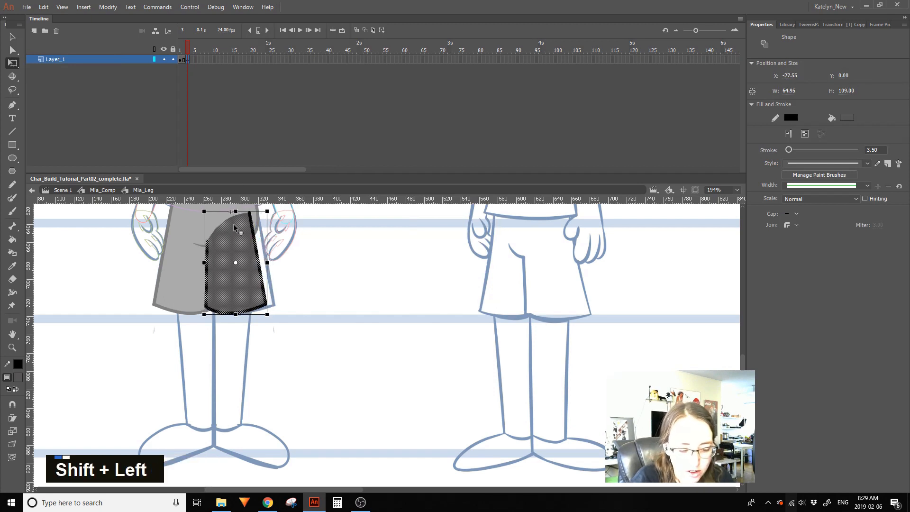
{"action": "key", "text": "Right"}
{"action": "key", "text": "Right"}
{"action": "key", "text": "Right"}
Fine-tune the horizontal position of the frame 3 leg drawing against the frame 1 drawing, then return to Mia_Comp
{"action": "left_click", "coordinate": [189, 49]}
{"action": "mouse_move", "coordinate": [189, 49]}
{"action": "left_mouse_down"}
{"action": "mouse_move", "coordinate": [178, 59]}
{"action": "mouse_move", "coordinate": [194, 53]}
{"action": "left_mouse_up"}
{"action": "left_click", "coordinate": [189, 60]}
{"action": "key", "text": "shift+Left"}
{"action": "left_click", "coordinate": [189, 60]}
{"action": "key", "text": "shift+Left"}
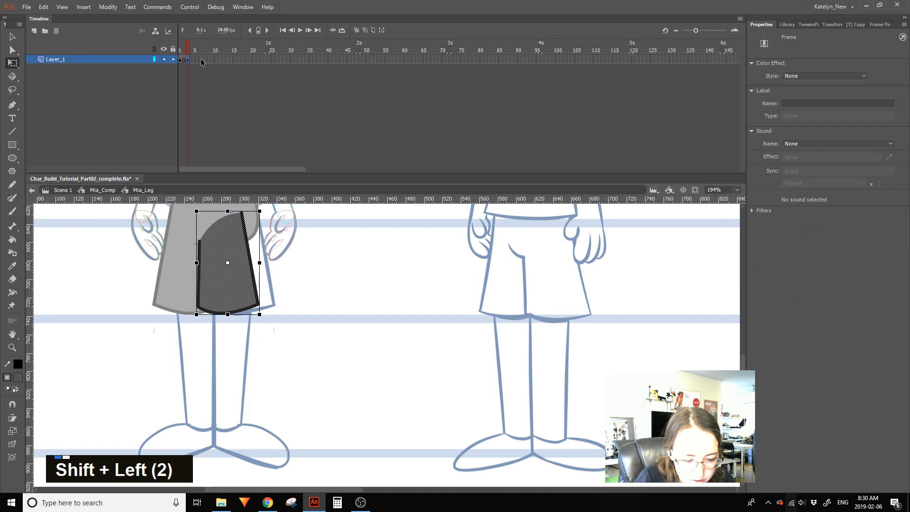
{"action": "key", "text": "Right"}
{"action": "key", "text": "Right"}
{"action": "key", "text": "Right"}
{"action": "left_click", "coordinate": [187, 54]}
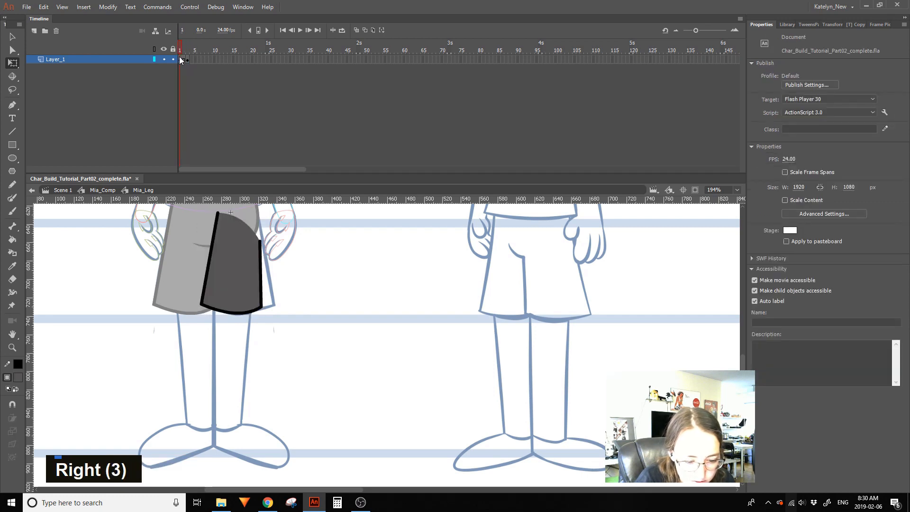
{"action": "left_click", "coordinate": [188, 61]}
{"action": "key", "text": "Right"}
{"action": "key", "text": "Right"}
{"action": "key", "text": "Right"}
{"action": "key", "text": "Right"}
{"action": "left_click", "coordinate": [172, 222]}
{"action": "double_click", "coordinate": [280, 245]}
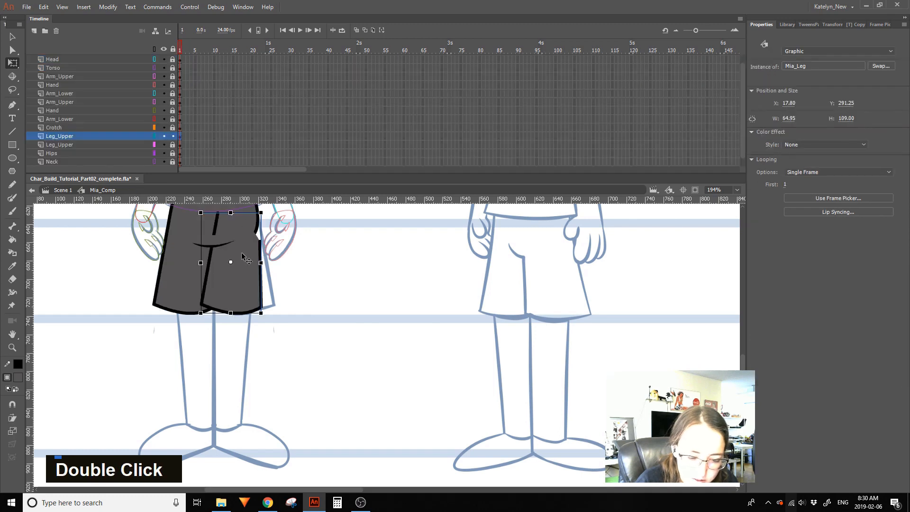
Set the duplicated leg instance's first frame to 3
{"action": "left_click", "coordinate": [786, 187]}
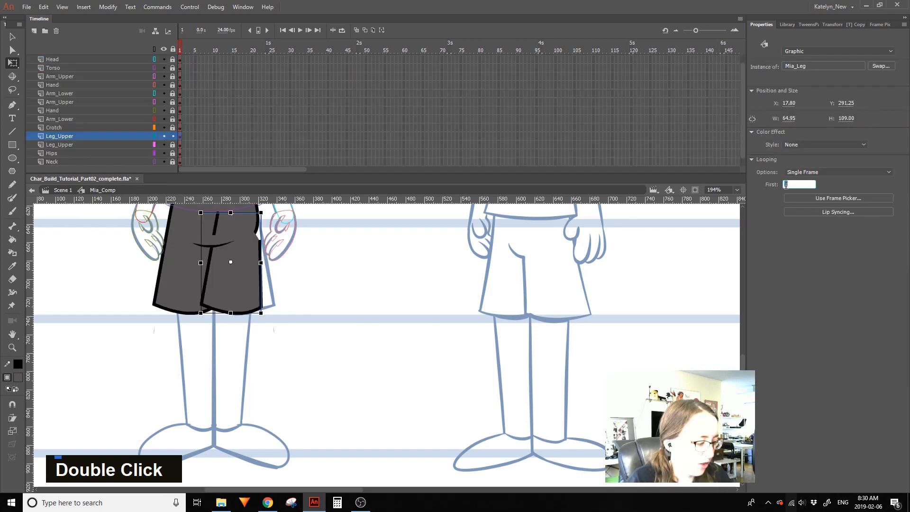
{"action": "type", "text": "3"}
{"action": "key", "text": "Return"}
Move the duplicated leg instance right until it lines up with the outer edge of the sketched shorts
{"action": "left_click", "coordinate": [236, 264]}
{"action": "key", "text": "shift+Right"}
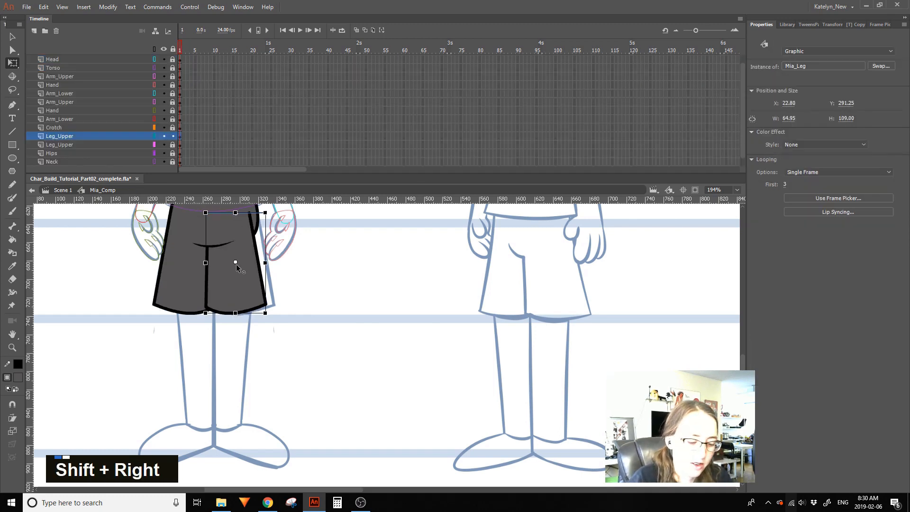
{"action": "key", "text": "shift+Right"}
{"action": "key", "text": "shift+Right"}
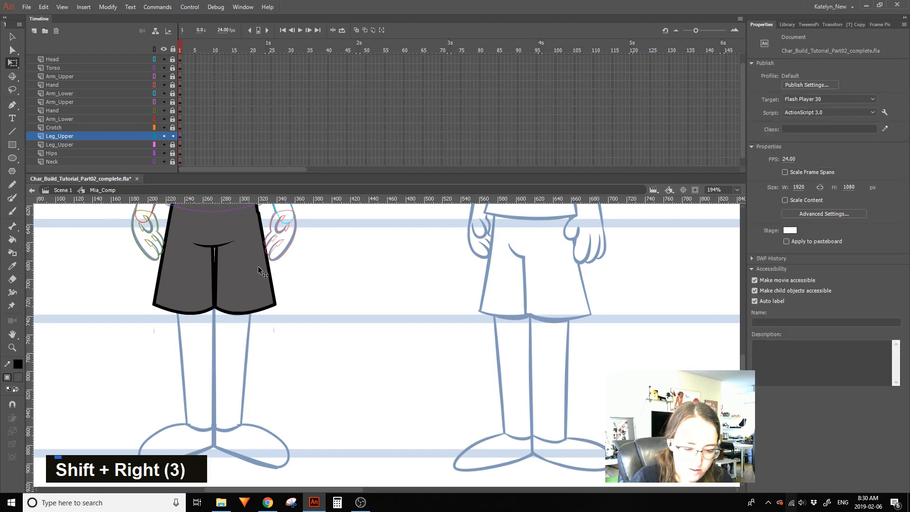
{"action": "key", "text": "Left"}
{"action": "key", "text": "Left"}
{"action": "left_click", "coordinate": [303, 274]}
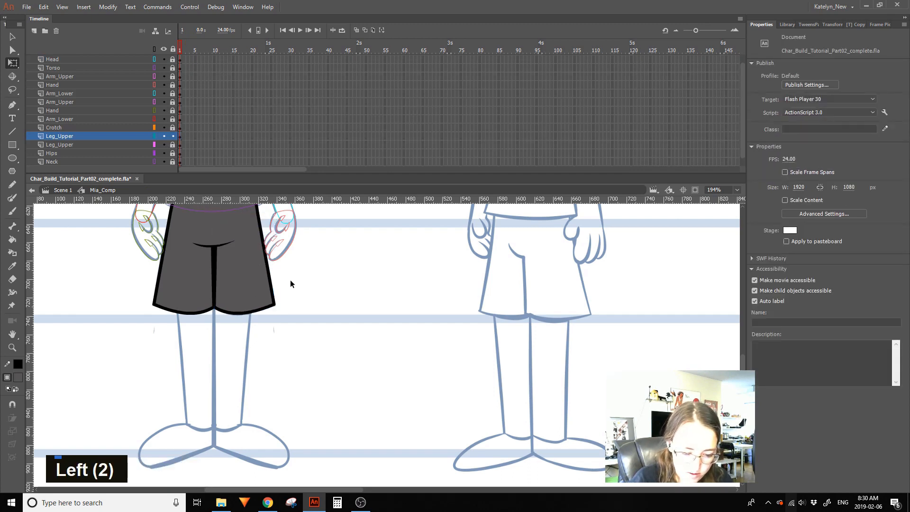
Inside Mia_Leg, pull the upper inner corner of the frame 3 leg slightly left to overlap the other leg's seam
{"action": "left_click_drag", "start_coordinate": [290, 279], "coordinate": [285, 306]}
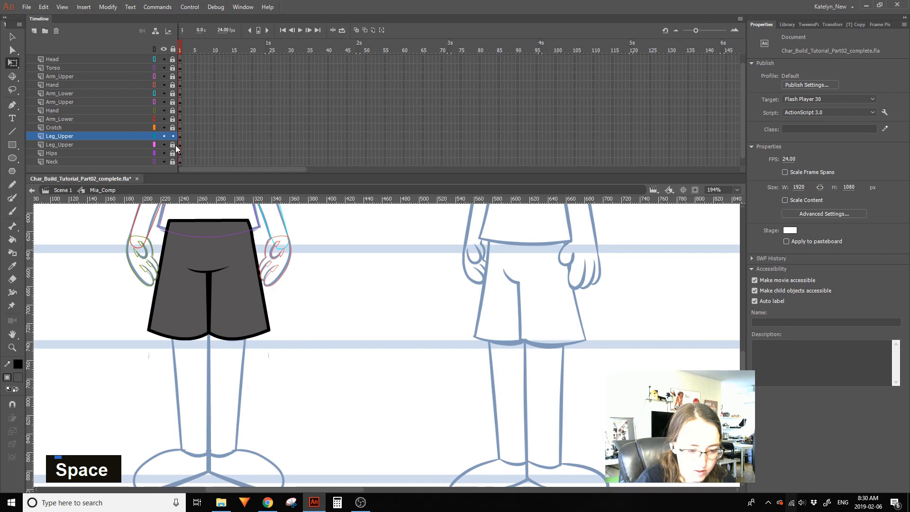
{"action": "left_click", "coordinate": [164, 49]}
{"action": "key", "text": "ctrl+z"}
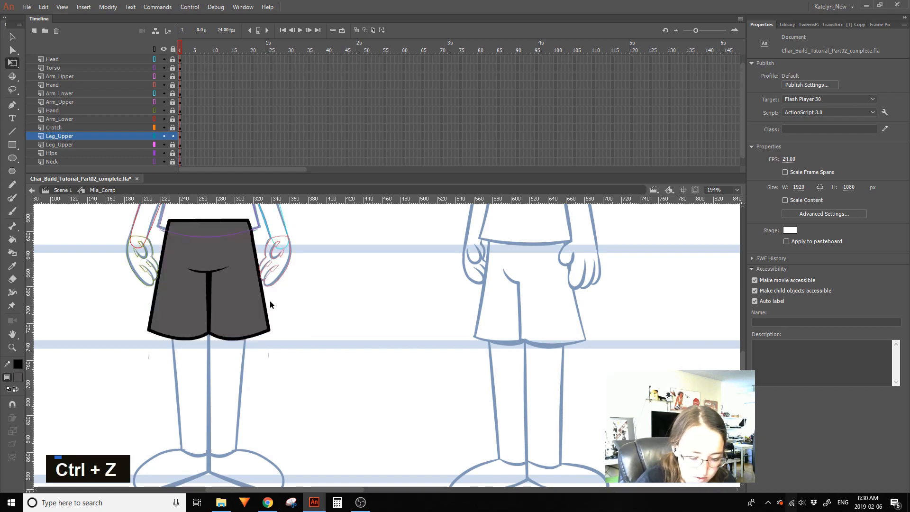
{"action": "double_click", "coordinate": [231, 292]}
{"action": "left_click_drag", "start_coordinate": [210, 266], "coordinate": [207, 266]}
{"action": "double_click", "coordinate": [286, 310]}
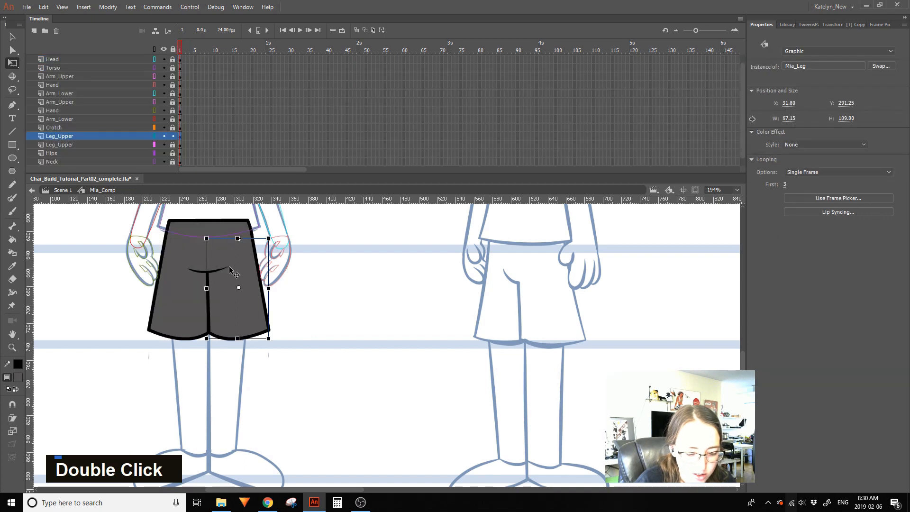
{"action": "left_click", "coordinate": [297, 340]}
Try extending the upper outer corner of the frame 3 leg up to the waistband corner
{"action": "double_click", "coordinate": [221, 315]}
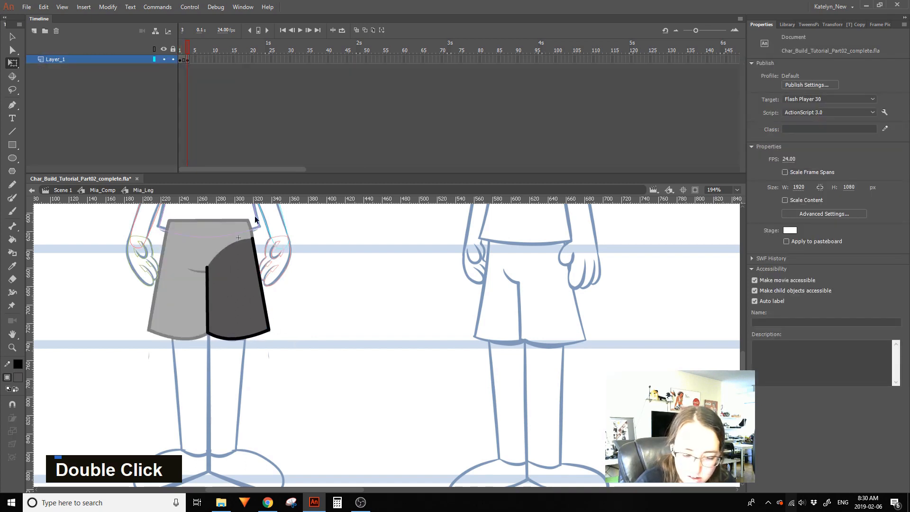
{"action": "left_click_drag", "start_coordinate": [252, 238], "coordinate": [248, 221]}
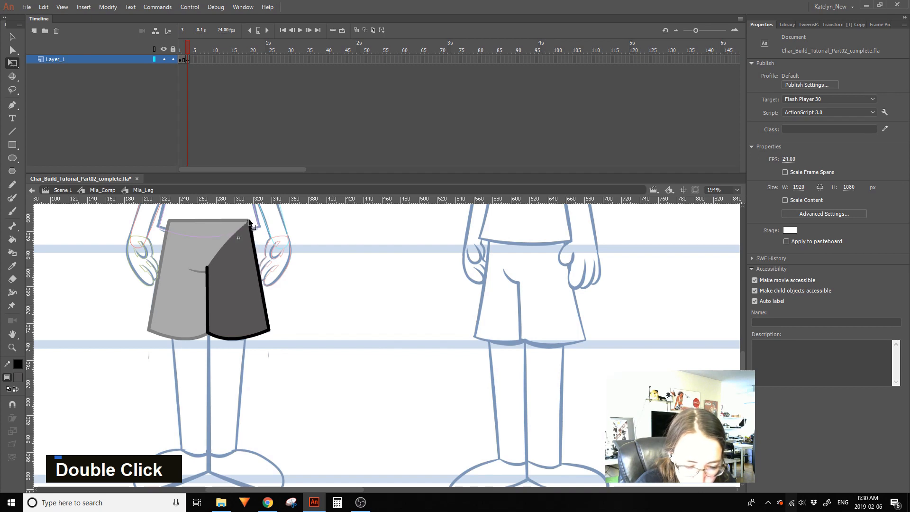
{"action": "key", "text": "ctrl+z"}
{"action": "double_click", "coordinate": [287, 290]}
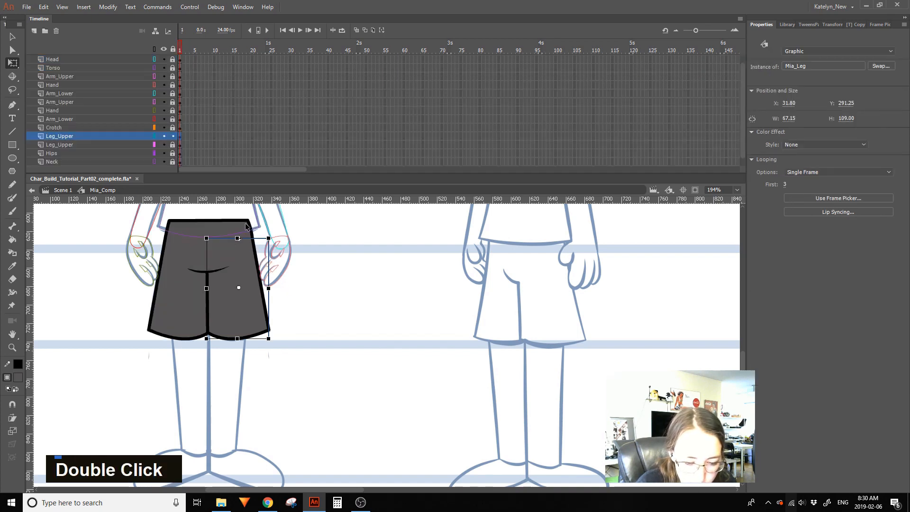
Inside Mia_Hips, pull a corner out of the right outline to meet the leg and straighten the side stroke above it
{"action": "double_click", "coordinate": [256, 222]}
{"action": "double_click", "coordinate": [247, 253]}
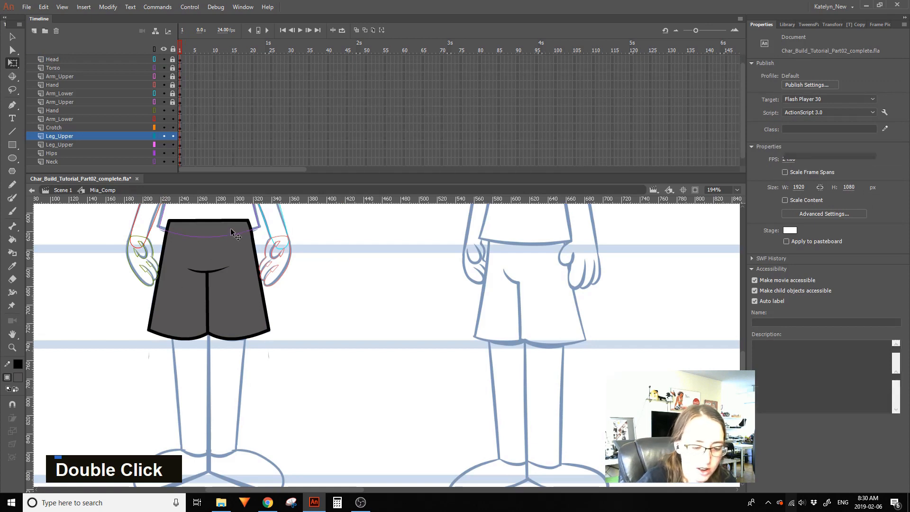
{"action": "double_click", "coordinate": [234, 236]}
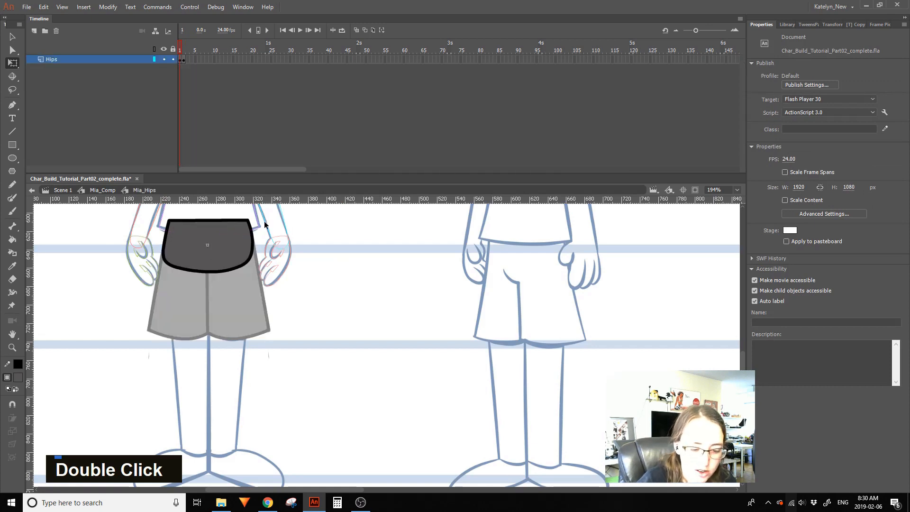
{"action": "left_click", "coordinate": [256, 256], "text": "alt"}
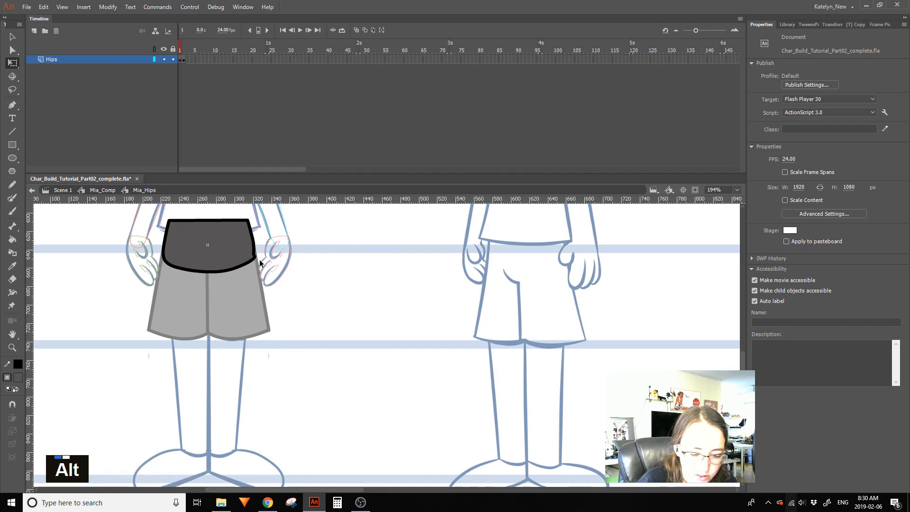
{"action": "left_click", "coordinate": [256, 248]}
{"action": "left_click", "coordinate": [13, 36]}
{"action": "double_click", "coordinate": [13, 431]}
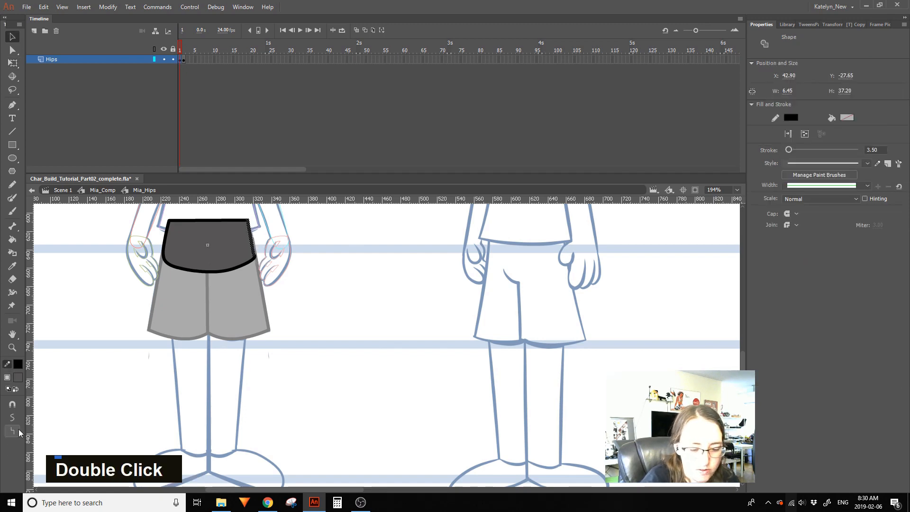
In Mia_Hips, stretch the lower right corner outward, delete the overshooting strokes, and adjust the corner to meet the leg's outer edge
{"action": "left_click", "coordinate": [306, 225]}
{"action": "left_click_drag", "start_coordinate": [248, 262], "coordinate": [264, 235]}
{"action": "left_click", "coordinate": [260, 244]}
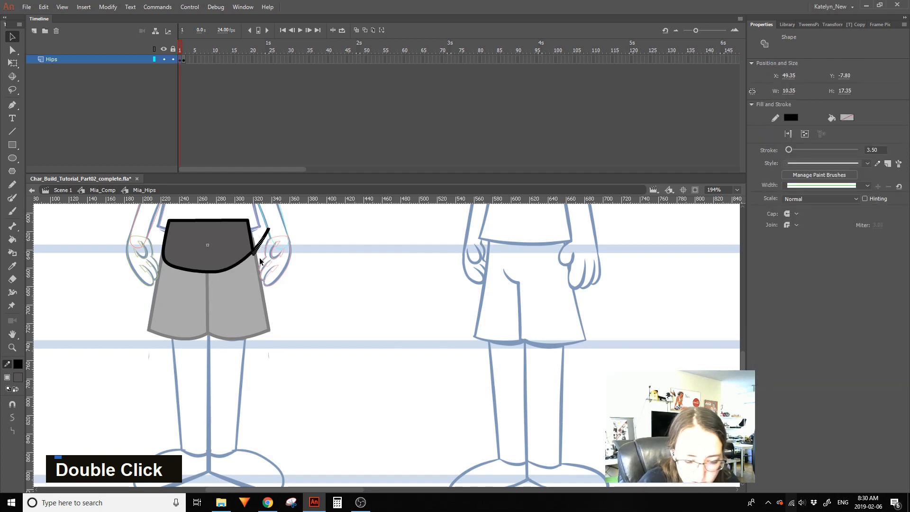
{"action": "key", "text": "Delete"}
{"action": "key", "text": "Delete"}
{"action": "key", "text": "Delete"}
{"action": "left_click", "coordinate": [254, 255]}
{"action": "key", "text": "Delete"}
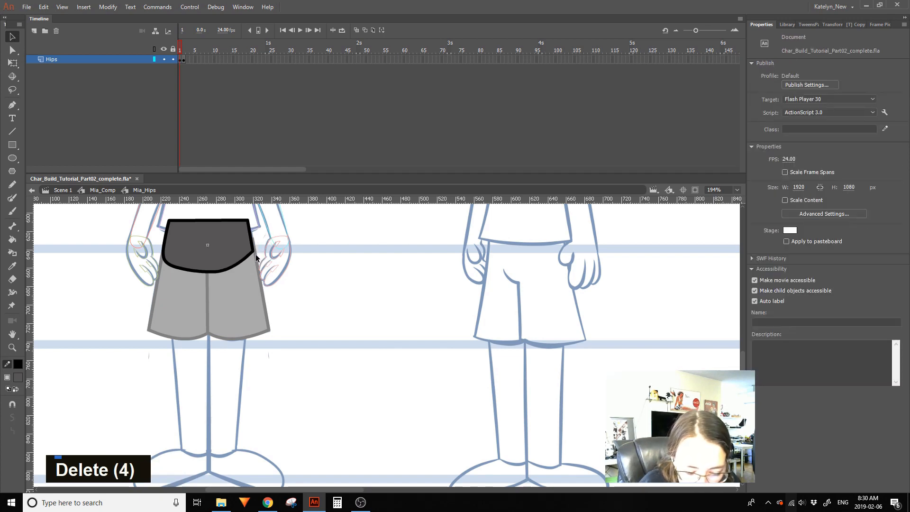
{"action": "left_click_drag", "start_coordinate": [248, 221], "coordinate": [249, 223]}
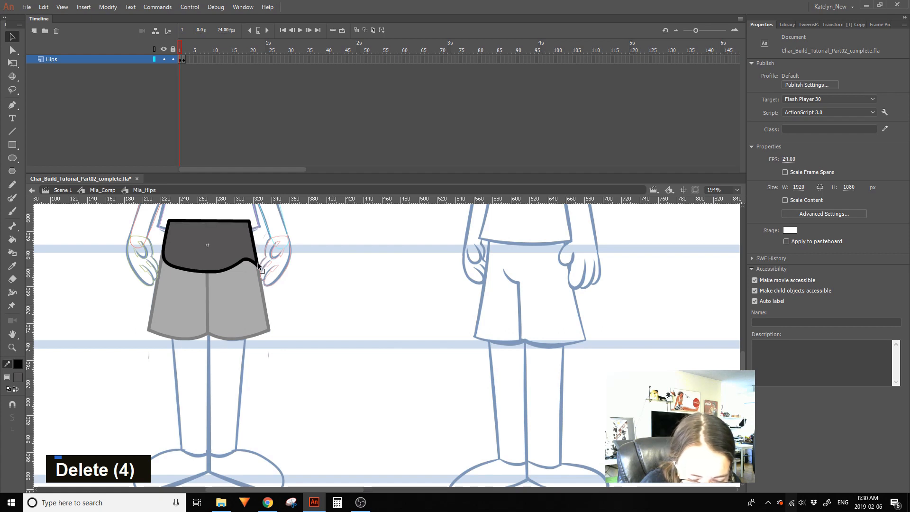
{"action": "left_click_drag", "start_coordinate": [257, 260], "coordinate": [266, 245]}
{"action": "key", "text": "Delete"}
{"action": "key", "text": "ctrl+z"}
{"action": "key", "text": "ctrl+z"}
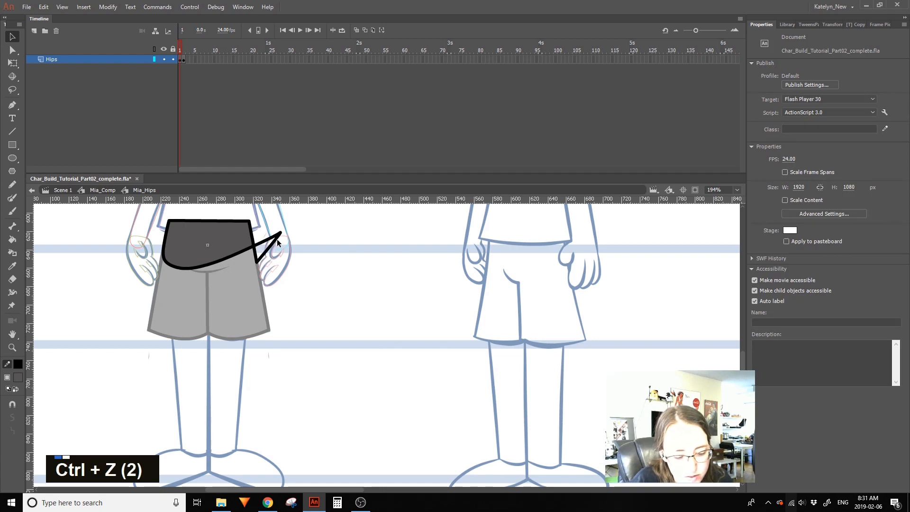
{"action": "key", "text": "ctrl+z"}
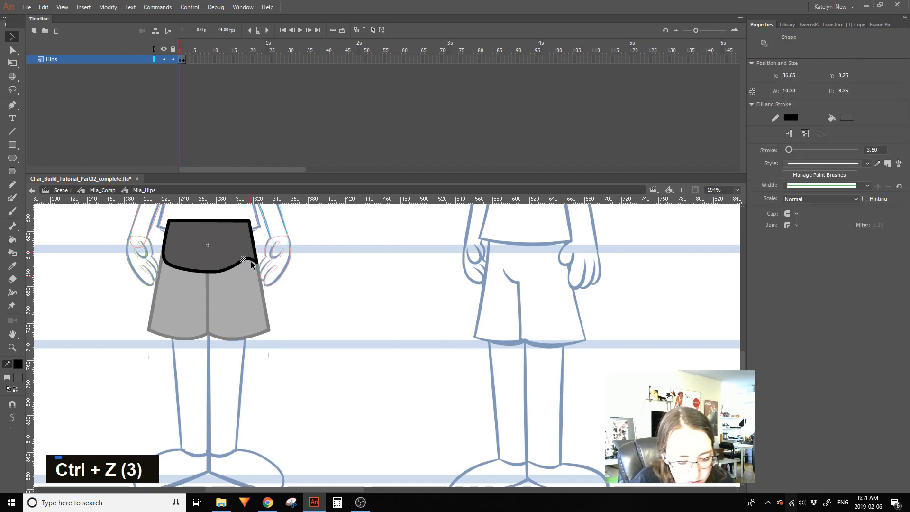
Straighten the short curved stroke beside the lower right corner of the hips outline
{"action": "left_click", "coordinate": [247, 261], "text": "ctrl+shift"}
{"action": "left_click_drag", "start_coordinate": [239, 275], "coordinate": [272, 239]}
{"action": "left_click", "coordinate": [249, 250], "text": "ctrl+shift"}
{"action": "left_click", "coordinate": [255, 252], "text": "ctrl+shift"}
{"action": "double_click", "coordinate": [12, 430]}
{"action": "left_click", "coordinate": [270, 236]}
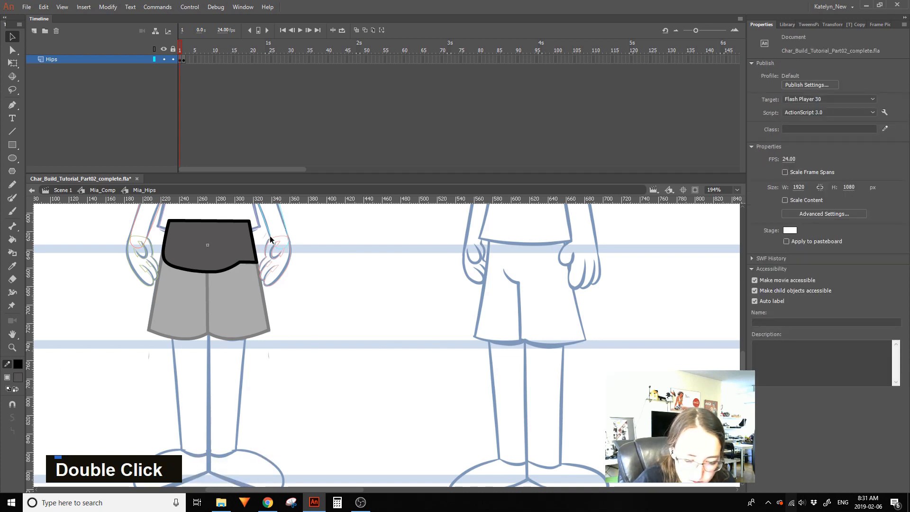
Pull the hips' lower right corner outward past the side stroke and delete the overshooting pieces to round it off
{"action": "left_click_drag", "start_coordinate": [257, 261], "coordinate": [279, 239]}
{"action": "left_click", "coordinate": [266, 248]}
{"action": "key", "text": "Delete"}
{"action": "left_click", "coordinate": [256, 260]}
{"action": "key", "text": "Delete"}
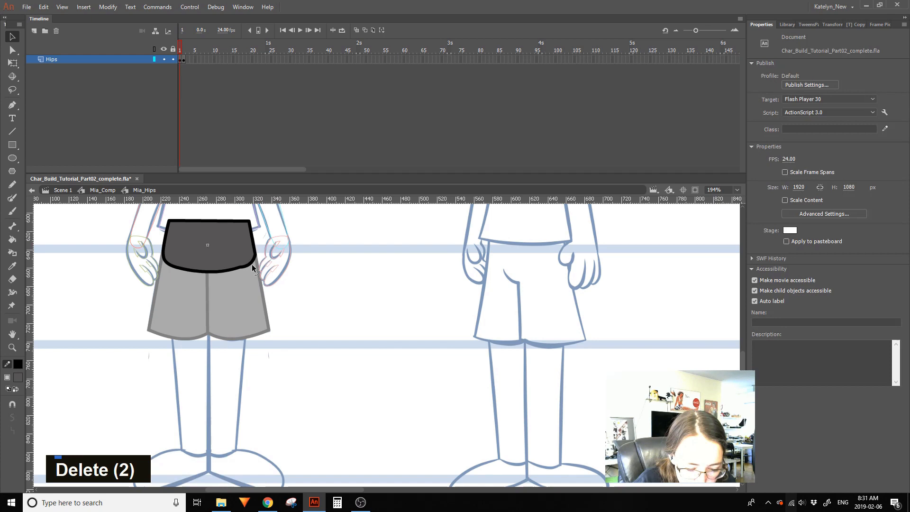
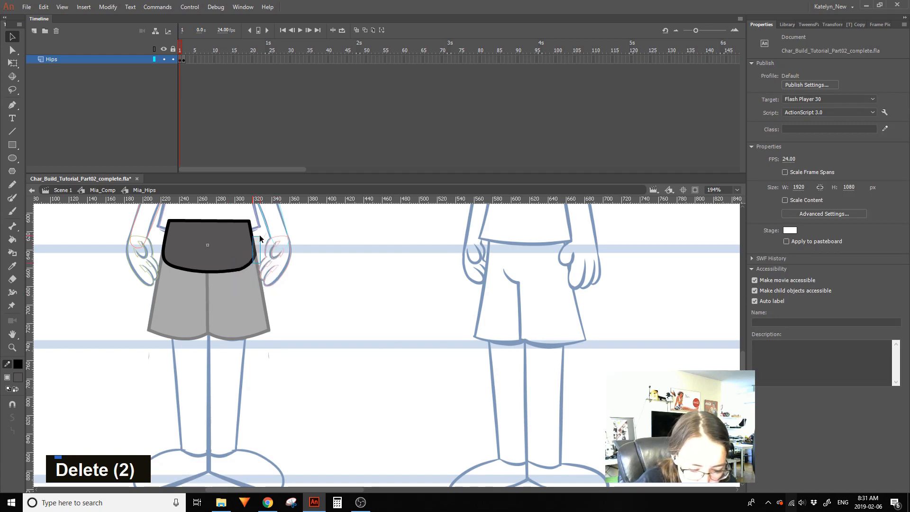
Trim the remaining stroke ends at the hips' lower right corner until its curve runs smoothly into the side
{"action": "left_click", "coordinate": [260, 240]}
{"action": "key", "text": "Delete"}
{"action": "left_click", "coordinate": [259, 240]}
{"action": "key", "text": "Delete"}
{"action": "left_click", "coordinate": [255, 250]}
{"action": "key", "text": "Delete"}
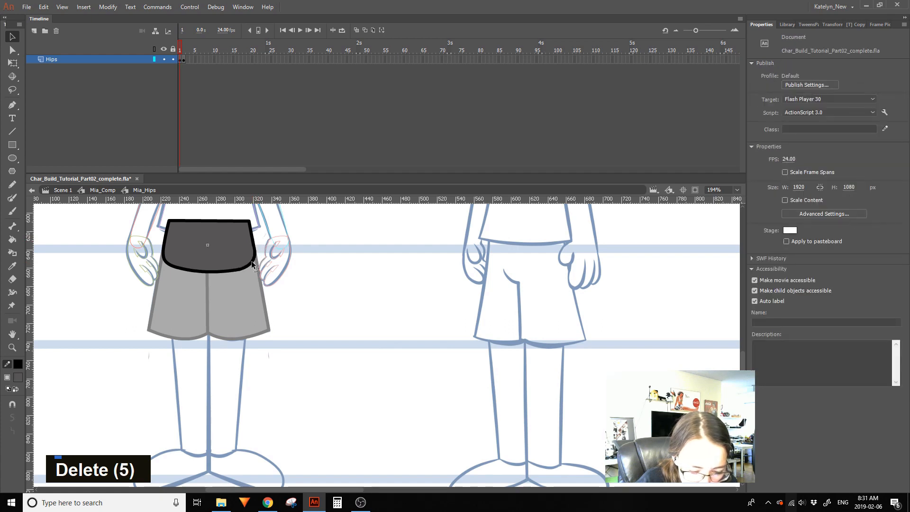
Return to Mia_Comp, check both upper leg instances against the hips, and save the file
{"action": "double_click", "coordinate": [274, 245]}
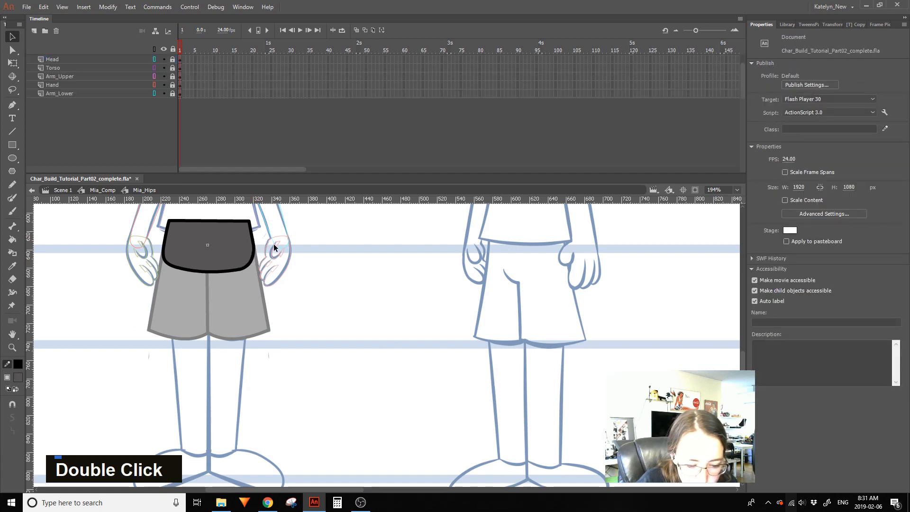
{"action": "mouse_move", "coordinate": [339, 335]}
{"action": "left_mouse_down"}
{"action": "mouse_move", "coordinate": [382, 266]}
{"action": "mouse_move", "coordinate": [345, 335]}
{"action": "left_mouse_up"}
{"action": "left_click", "coordinate": [250, 289]}
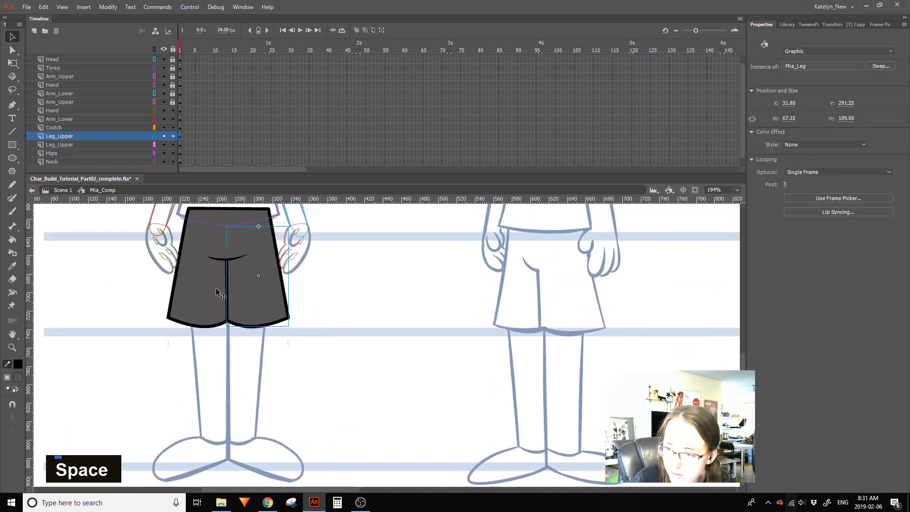
{"action": "left_click", "coordinate": [218, 290]}
{"action": "left_click", "coordinate": [297, 283]}
{"action": "key", "text": "ctrl+s"}
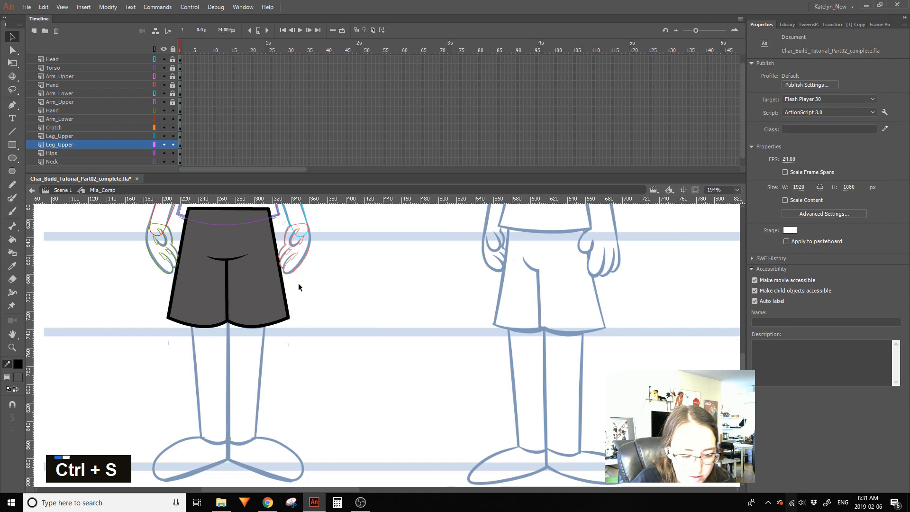
Add a layer between the two Leg_Upper layers and name it Leg_Lower
{"action": "left_click_drag", "start_coordinate": [319, 292], "coordinate": [301, 248]}
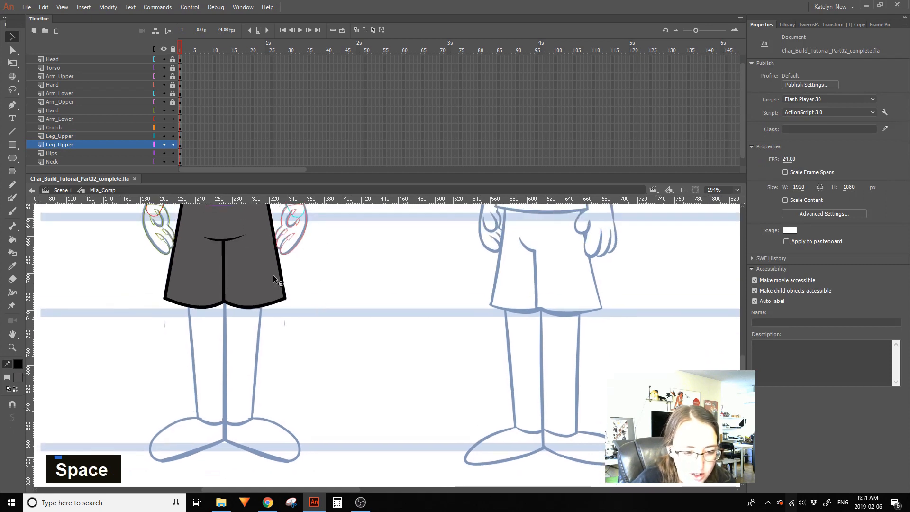
{"action": "left_click_drag", "start_coordinate": [298, 291], "coordinate": [299, 262]}
{"action": "left_click", "coordinate": [34, 31]}
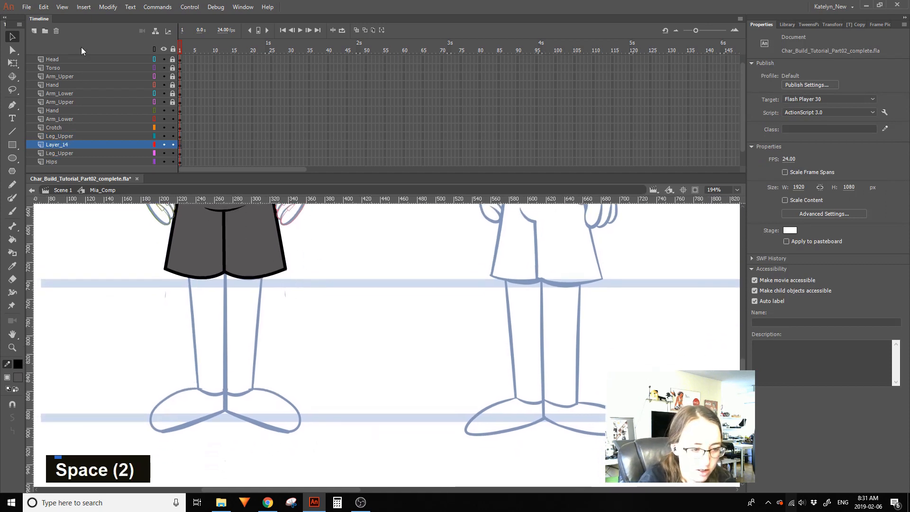
{"action": "double_click", "coordinate": [61, 144]}
{"action": "type", "text": "Leg"}
{"action": "key", "text": "Return"}
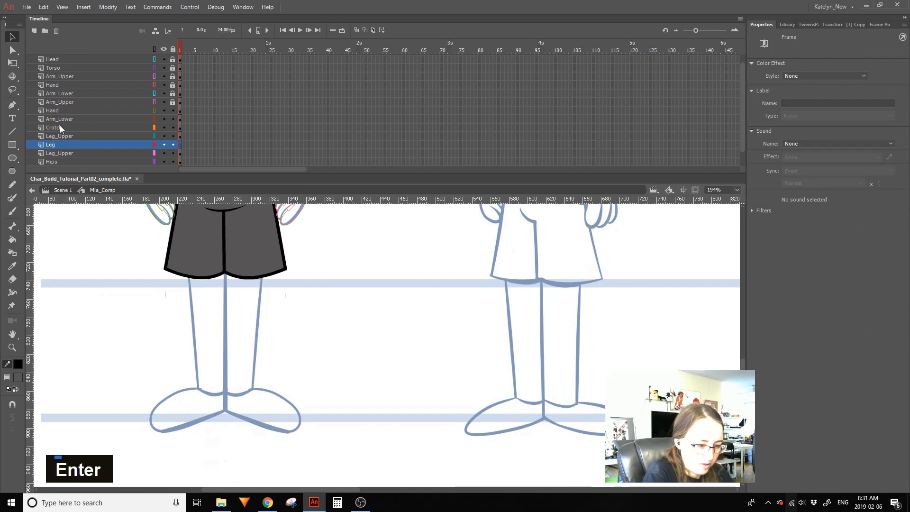
{"action": "double_click", "coordinate": [60, 145]}
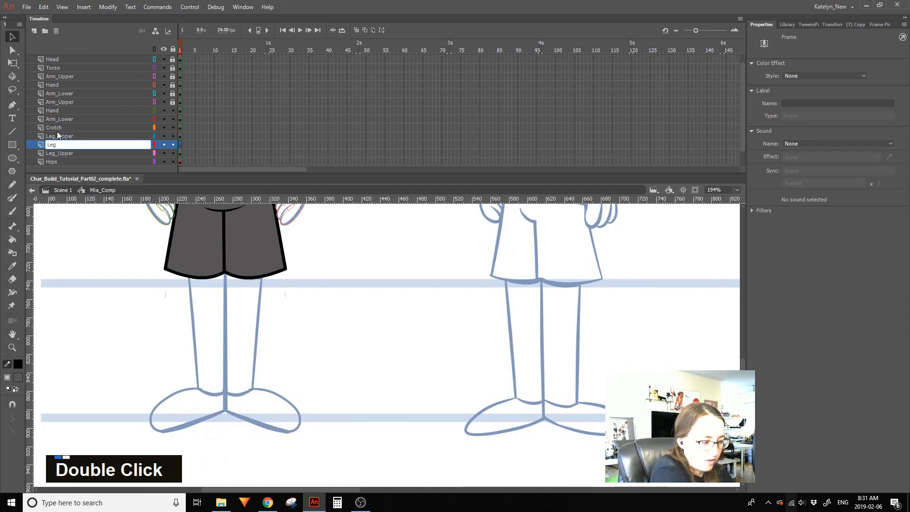
{"action": "type", "text": "_Lower"}
{"action": "key", "text": "Return"}
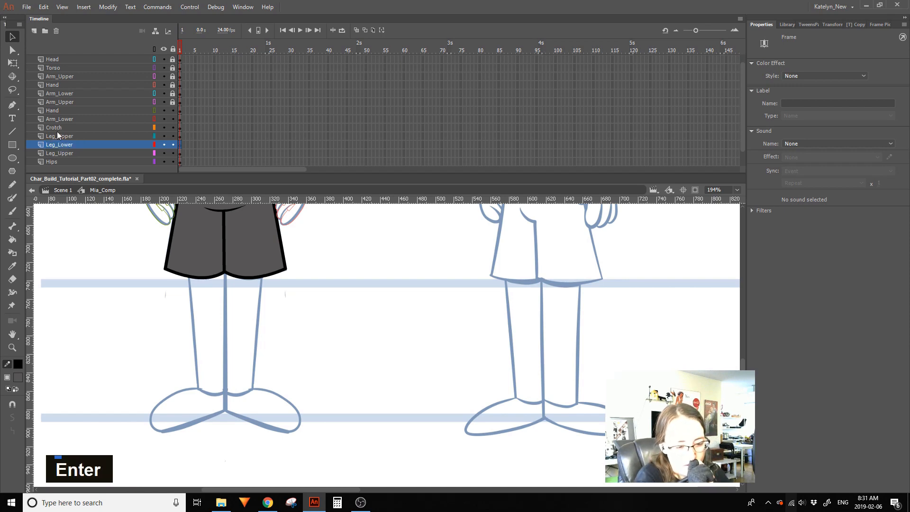
Identify which layer holds each upper leg, add another layer directly above Hips, and name it Leg_Lower
{"action": "left_click", "coordinate": [293, 236]}
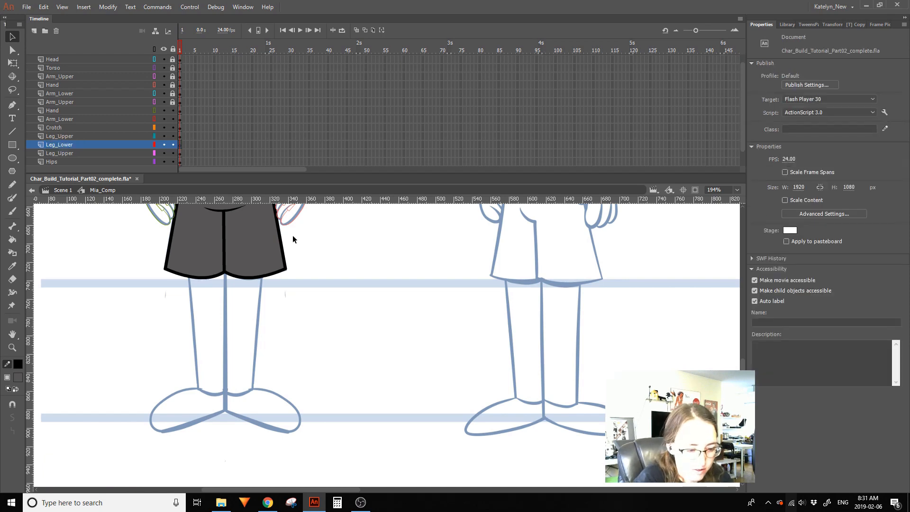
{"action": "left_click", "coordinate": [258, 260]}
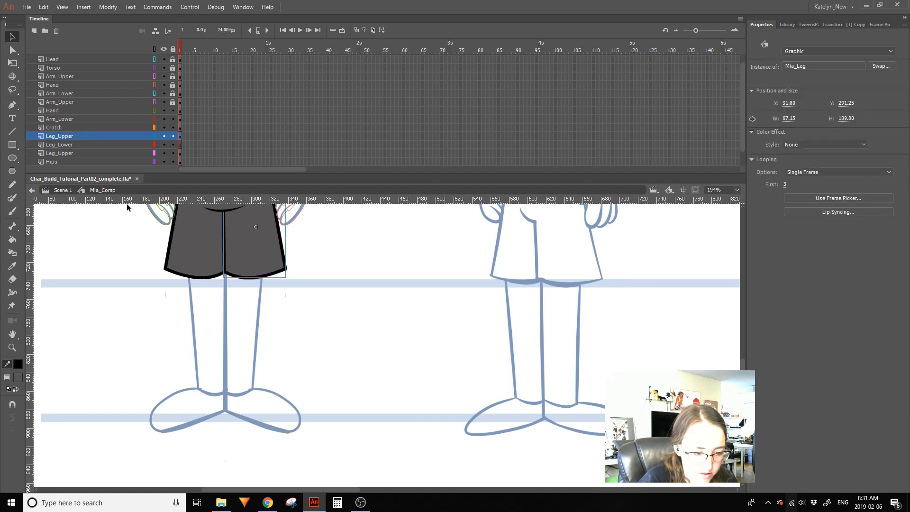
{"action": "left_click", "coordinate": [207, 244]}
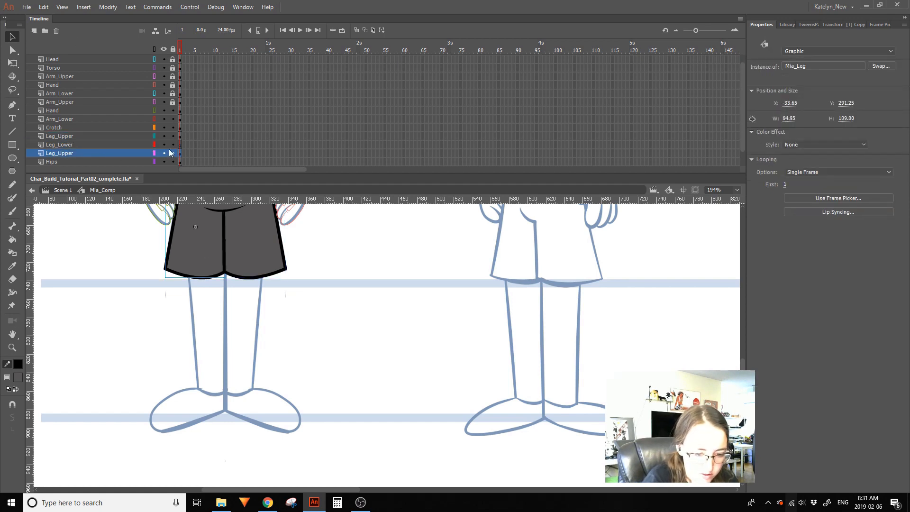
{"action": "left_click", "coordinate": [72, 161]}
{"action": "left_click", "coordinate": [34, 31]}
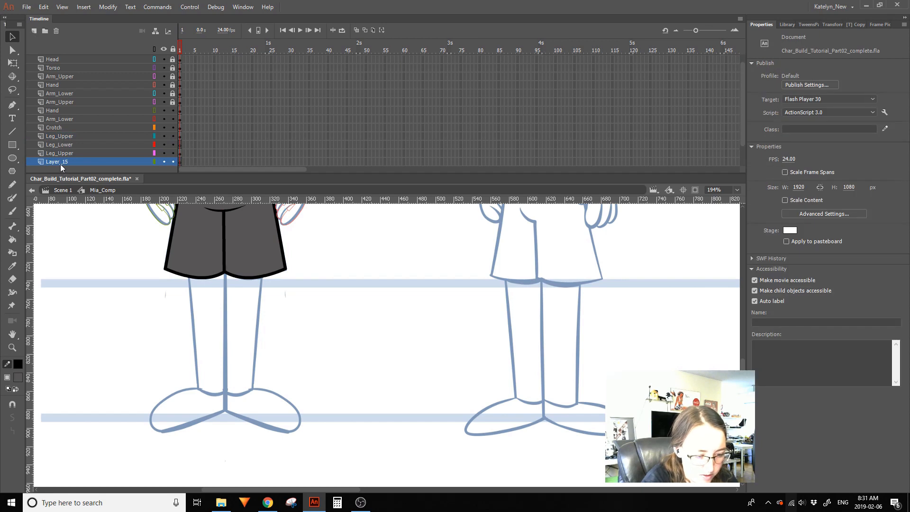
{"action": "double_click", "coordinate": [61, 162]}
{"action": "type", "text": "Leg"}
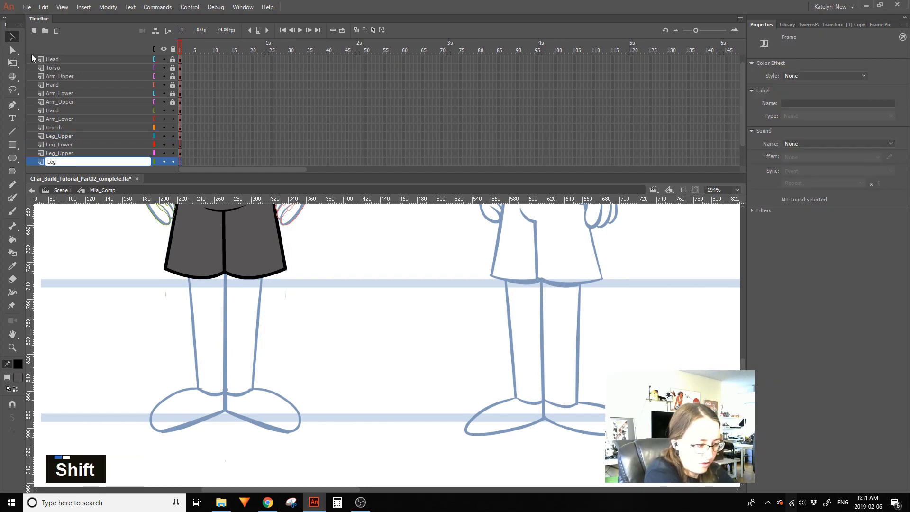
{"action": "type", "text": "_Lower"}
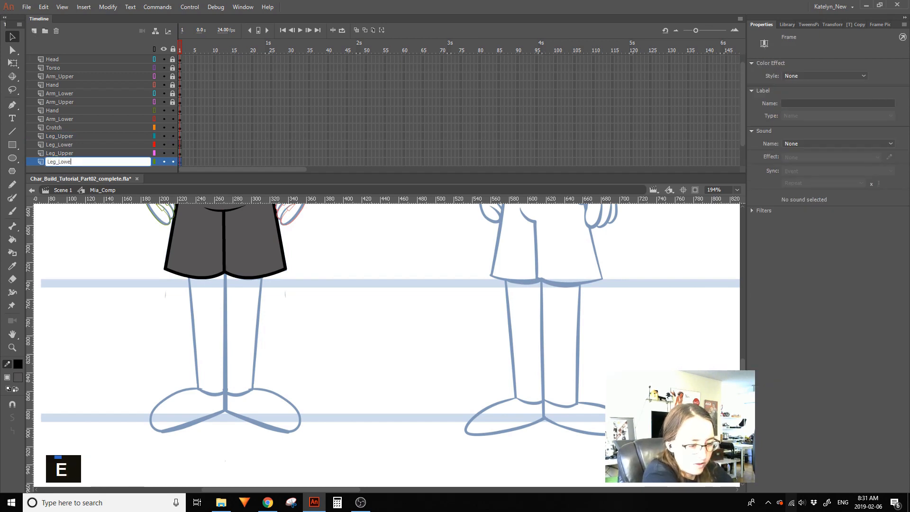
{"action": "key", "text": "Return"}
Lock every layer except the Leg_Lower layer between the two Leg_Upper layers, and make its first frame active for line drawing
{"action": "left_click", "coordinate": [114, 143]}
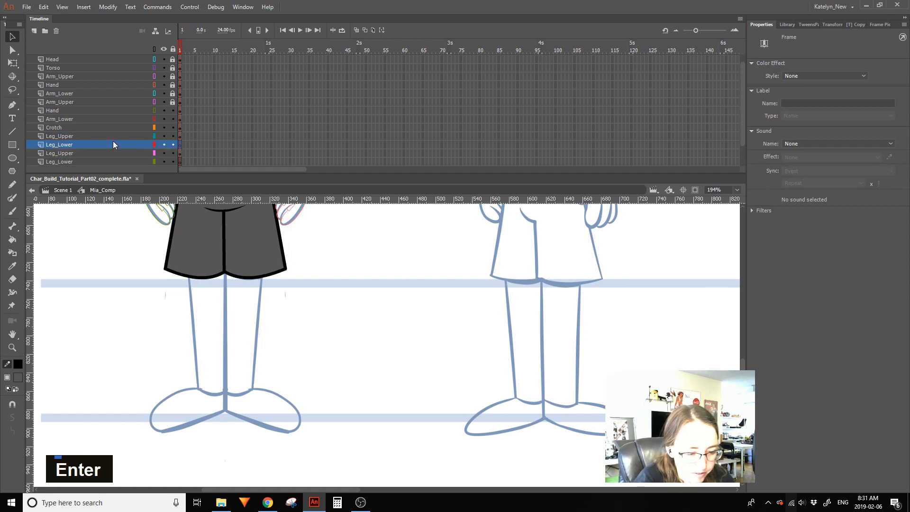
{"action": "left_click", "coordinate": [172, 145], "text": "alt"}
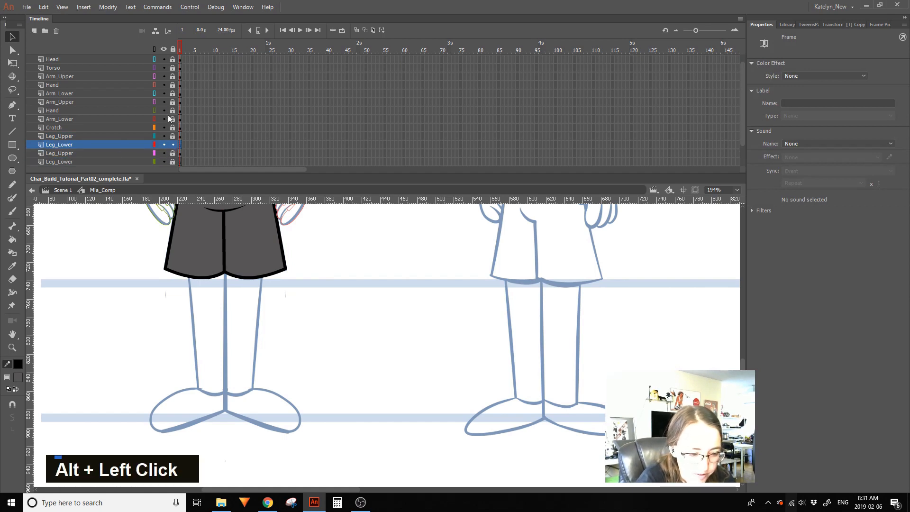
{"action": "left_click", "coordinate": [18, 134]}
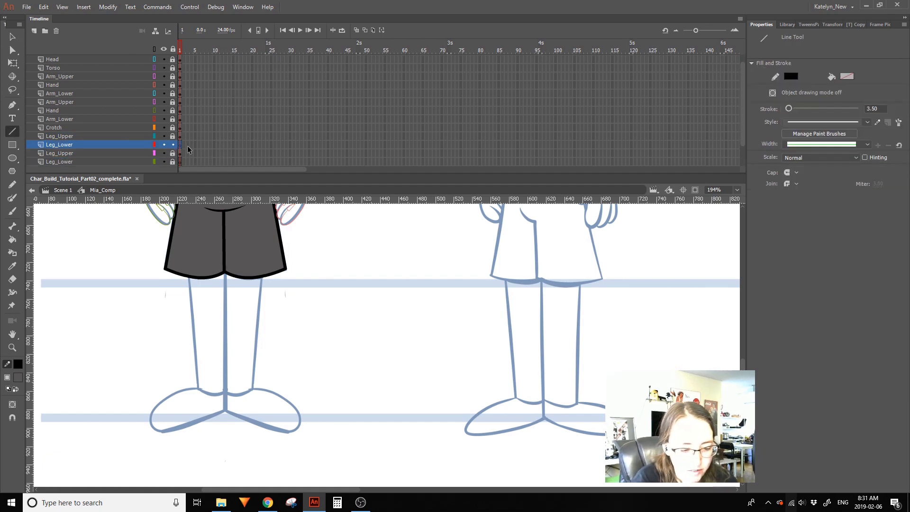
{"action": "left_click", "coordinate": [74, 92]}
{"action": "left_click", "coordinate": [72, 101]}
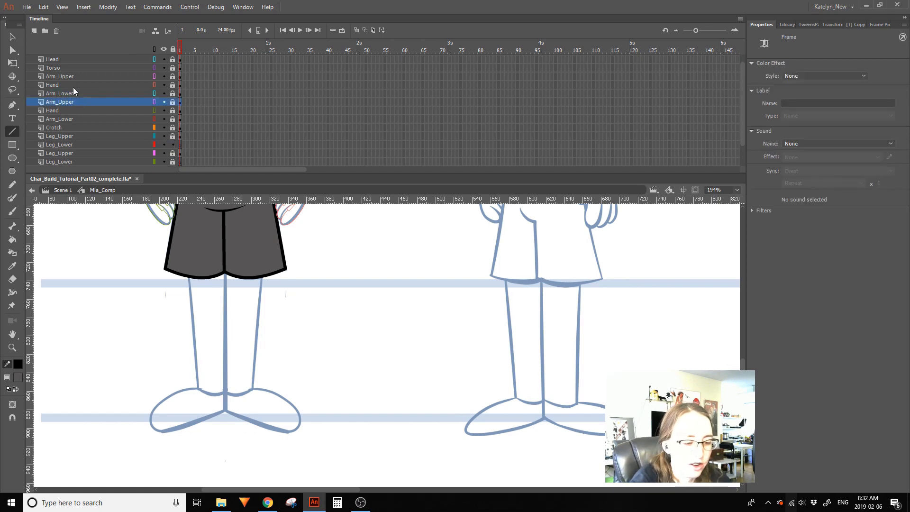
{"action": "left_click", "coordinate": [180, 145]}
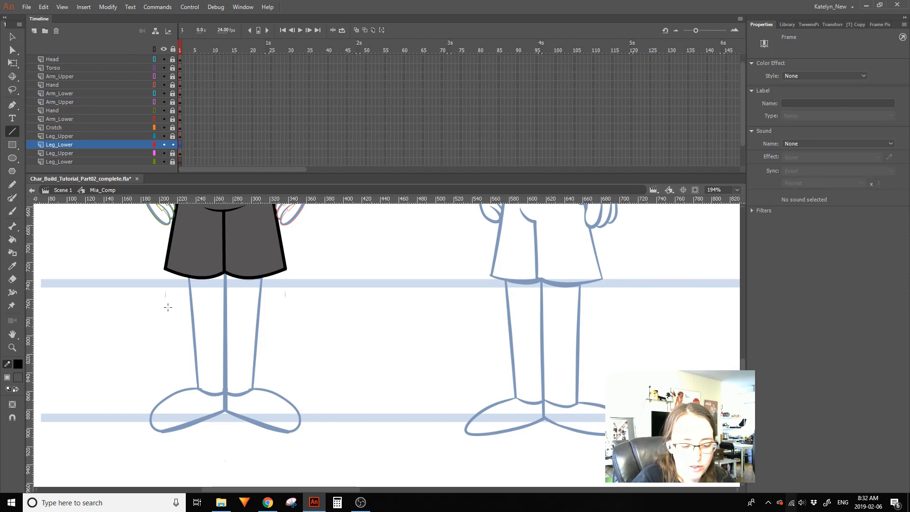
Trace the front view's left lower leg with straight 3.50 strokes for both sides, the ankle and the top, crossing at the corners
{"action": "left_click_drag", "start_coordinate": [190, 261], "coordinate": [200, 418]}
{"action": "mouse_move", "coordinate": [226, 268]}
{"action": "left_mouse_down"}
{"action": "mouse_move", "coordinate": [226, 418]}
{"action": "mouse_move", "coordinate": [226, 396]}
{"action": "mouse_move", "coordinate": [238, 403]}
{"action": "left_mouse_up"}
{"action": "key", "text": "ctrl+z"}
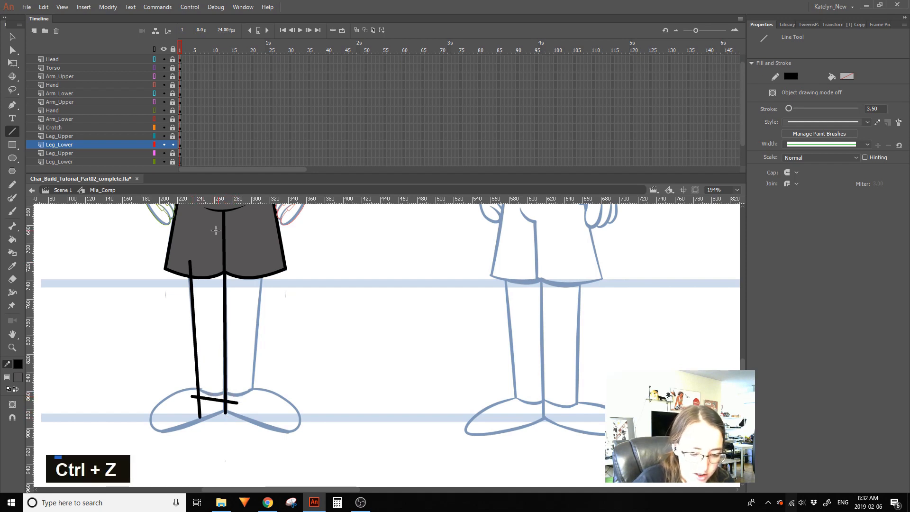
{"action": "left_click_drag", "start_coordinate": [183, 260], "coordinate": [223, 268]}
Show all layers except the active Leg_Lower as outlines and delete the line ends overshooting the lower leg's corners
{"action": "left_click", "coordinate": [13, 36]}
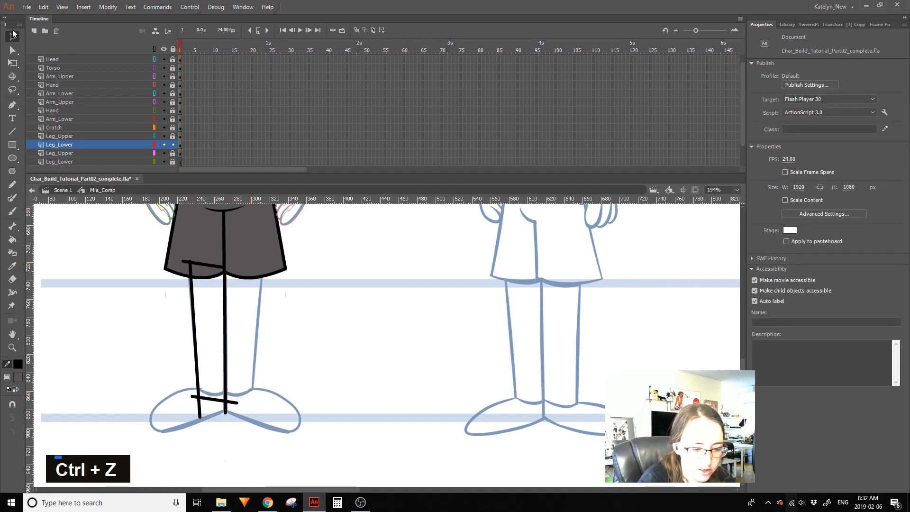
{"action": "left_click", "coordinate": [156, 144], "text": "alt"}
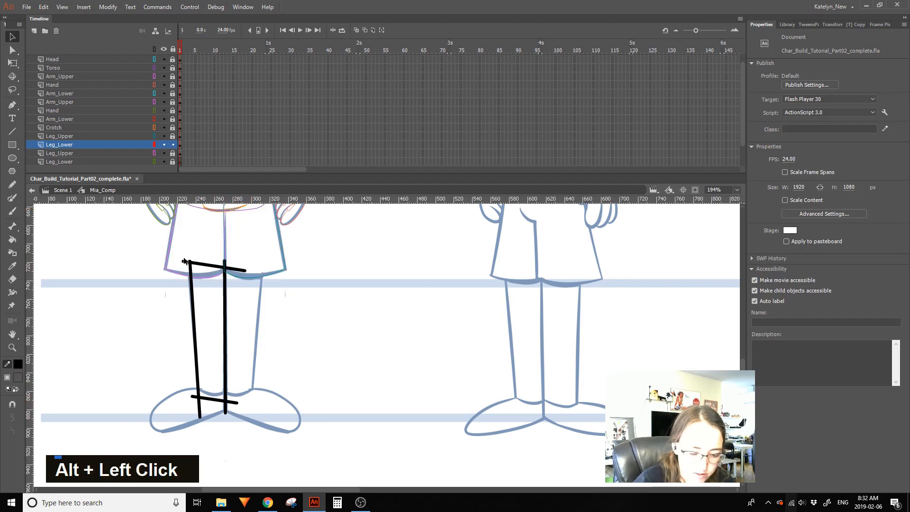
{"action": "left_click", "coordinate": [186, 261]}
{"action": "key", "text": "Delete"}
{"action": "key", "text": "Delete"}
{"action": "left_click", "coordinate": [233, 268]}
{"action": "key", "text": "Delete"}
{"action": "key", "text": "Delete"}
{"action": "left_click", "coordinate": [195, 396]}
{"action": "key", "text": "Delete"}
{"action": "key", "text": "Delete"}
{"action": "left_click", "coordinate": [227, 406]}
{"action": "key", "text": "Delete"}
{"action": "left_click", "coordinate": [232, 403]}
{"action": "key", "text": "Delete"}
Bend the lower leg's ankle line downward and its top line upward into rounded ends
{"action": "mouse_move", "coordinate": [226, 401]}
{"action": "left_mouse_down"}
{"action": "mouse_move", "coordinate": [226, 390]}
{"action": "mouse_move", "coordinate": [198, 387]}
{"action": "mouse_move", "coordinate": [211, 397]}
{"action": "mouse_move", "coordinate": [198, 385]}
{"action": "mouse_move", "coordinate": [204, 395]}
{"action": "mouse_move", "coordinate": [226, 390]}
{"action": "left_mouse_up"}
{"action": "mouse_move", "coordinate": [209, 267]}
{"action": "left_mouse_down"}
{"action": "mouse_move", "coordinate": [193, 257]}
{"action": "mouse_move", "coordinate": [218, 257]}
{"action": "mouse_move", "coordinate": [209, 251]}
{"action": "left_mouse_up"}
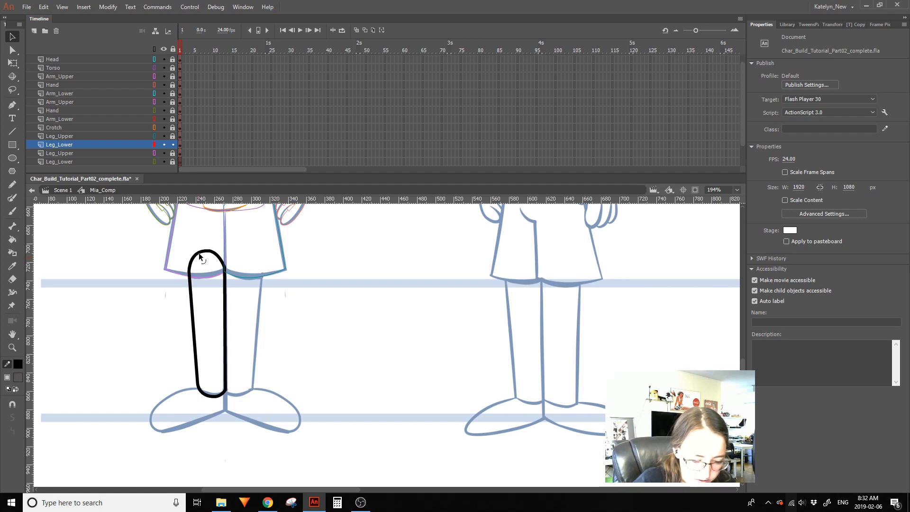
{"action": "left_click_drag", "start_coordinate": [219, 258], "coordinate": [217, 255]}
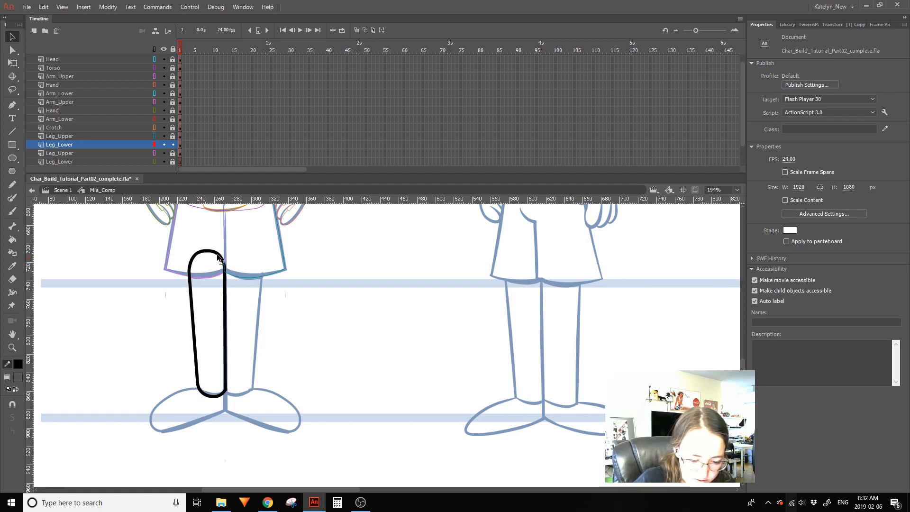
Fill the closed left lower leg outline with the character's skin tone
{"action": "double_click", "coordinate": [219, 258]}
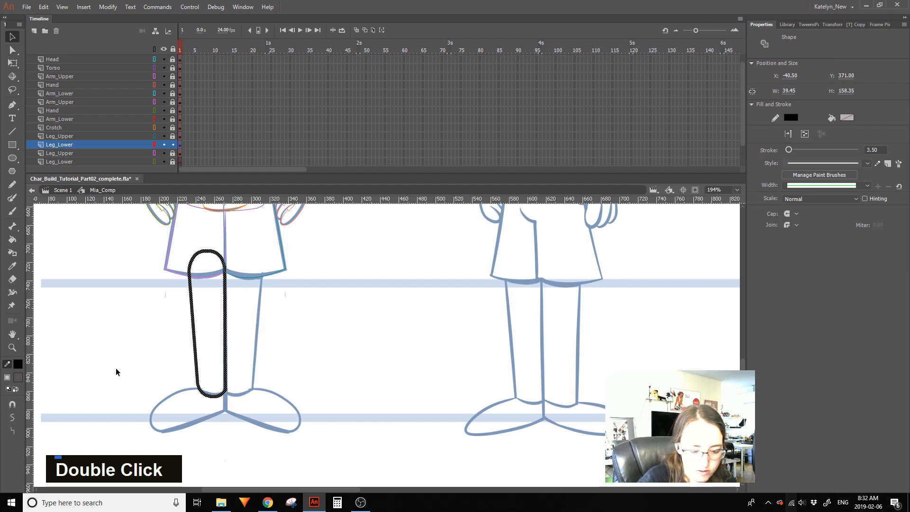
{"action": "left_click", "coordinate": [80, 399]}
{"action": "double_click", "coordinate": [18, 378]}
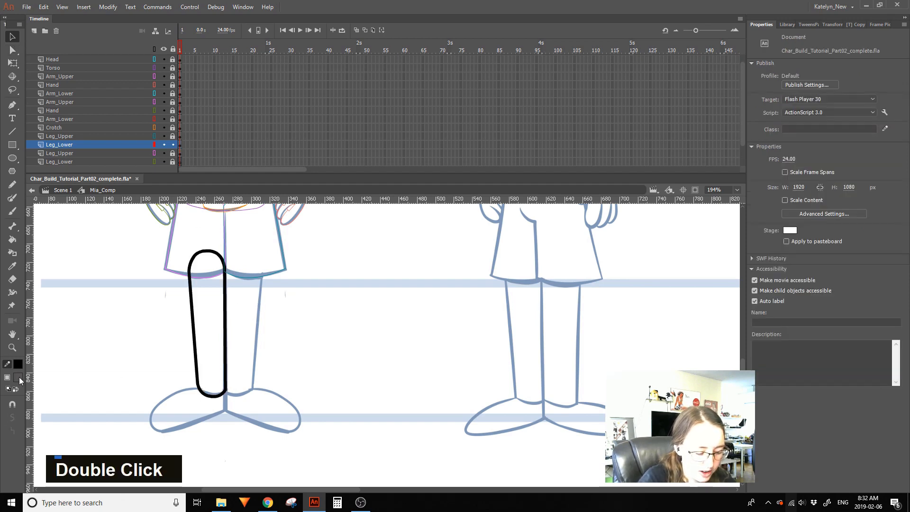
{"action": "left_click", "coordinate": [48, 360]}
{"action": "left_click", "coordinate": [12, 239]}
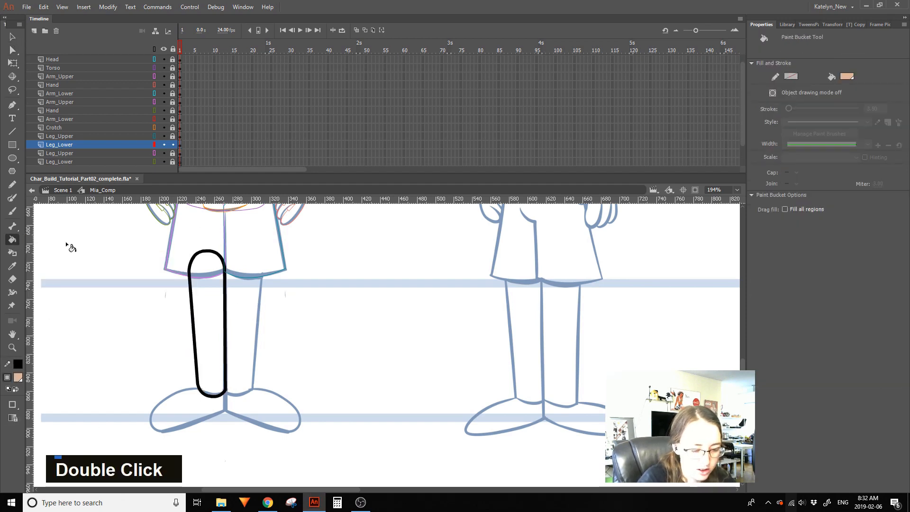
{"action": "left_click", "coordinate": [209, 304]}
{"action": "left_click", "coordinate": [17, 37]}
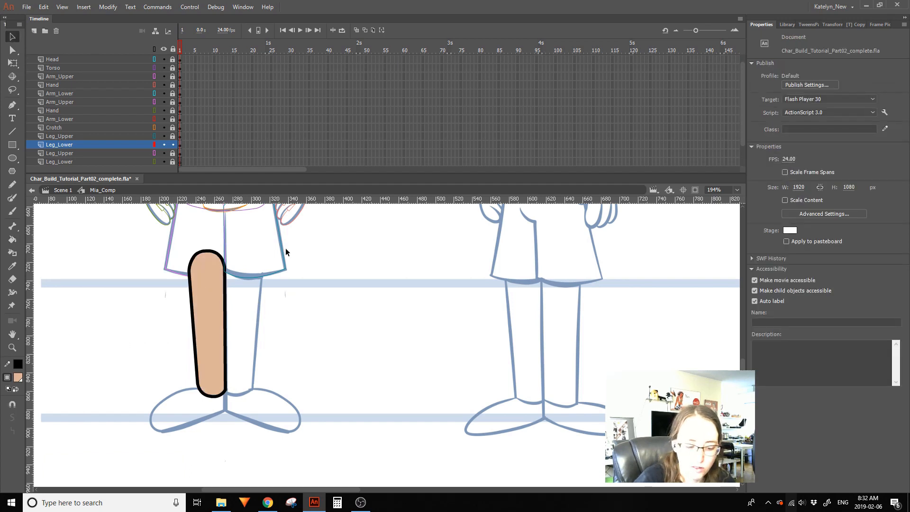
Smooth the left lower leg's rounded ankle end and undo the last adjustment
{"action": "left_click", "coordinate": [212, 388]}
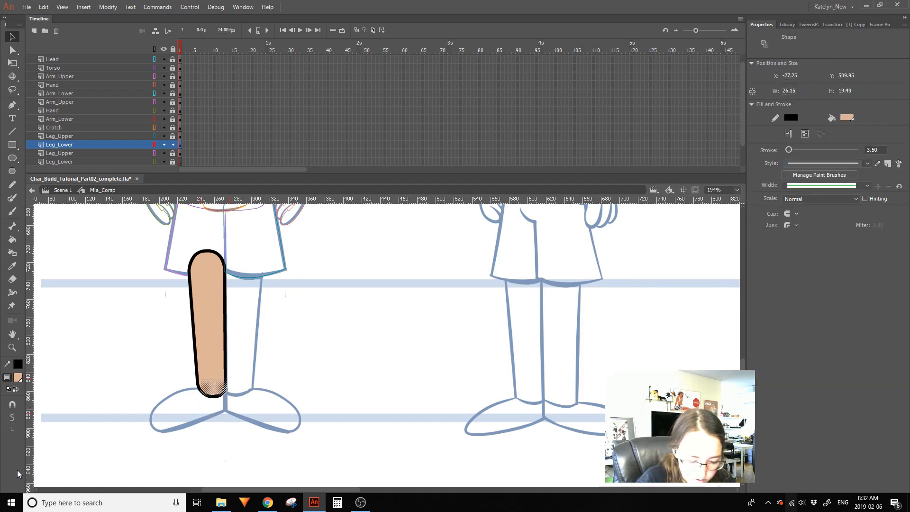
{"action": "left_click", "coordinate": [61, 457]}
{"action": "left_click", "coordinate": [210, 389]}
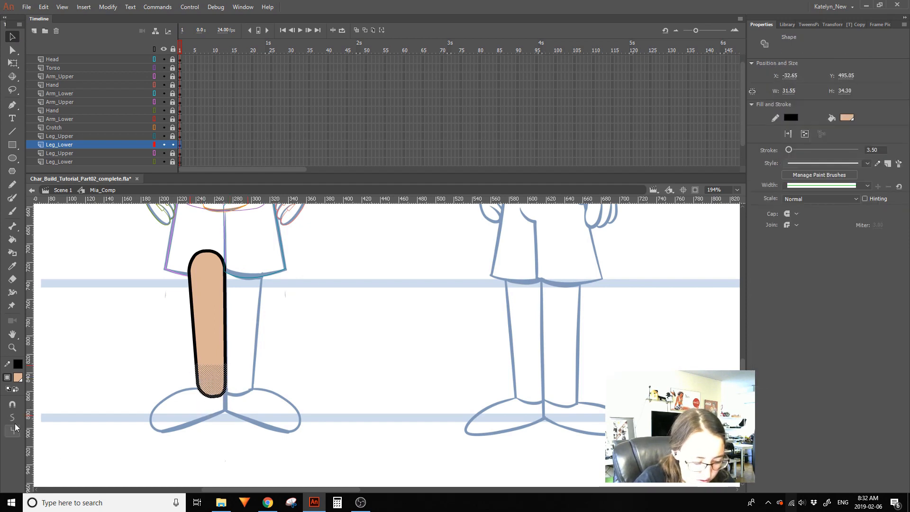
{"action": "double_click", "coordinate": [209, 377]}
{"action": "key", "text": "ctrl+z"}
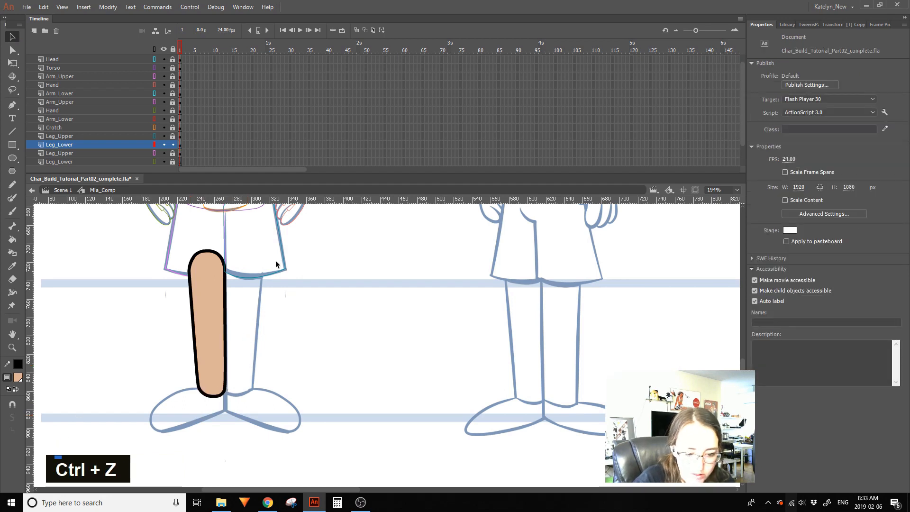
Convert the whole left lower leg into a Graphic symbol named Mia_Leg_Lower and set its looping to Single Frame
{"action": "left_click_drag", "start_coordinate": [135, 437], "coordinate": [212, 334]}
{"action": "key", "text": "F8"}
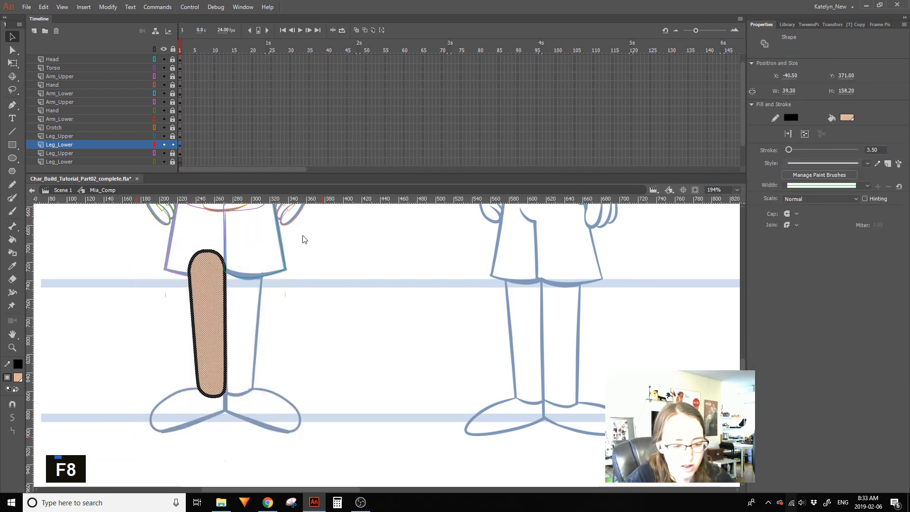
{"action": "key", "text": "shift"}
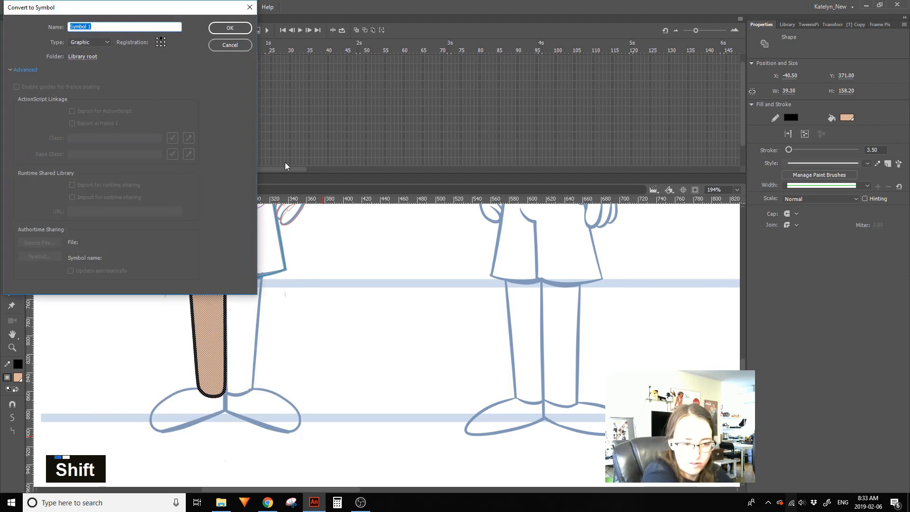
{"action": "type", "text": "Mi"}
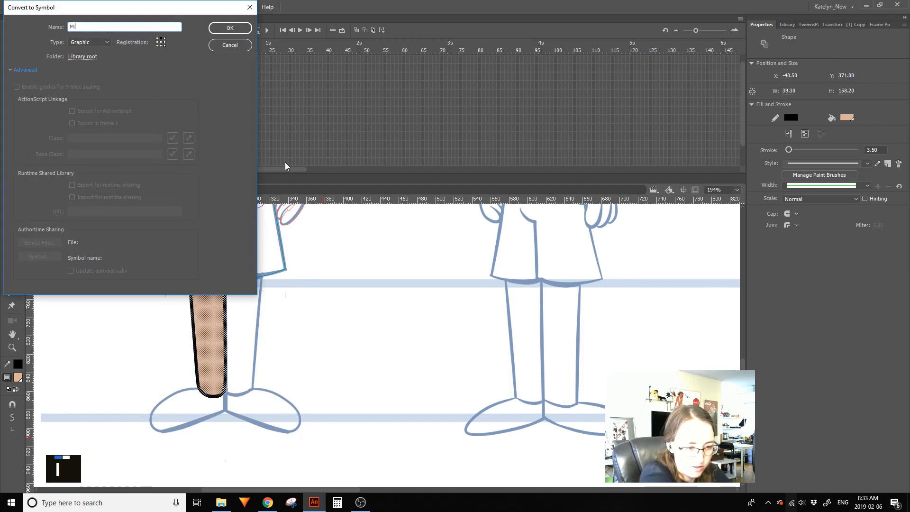
{"action": "type", "text": "a_Leg_Lower"}
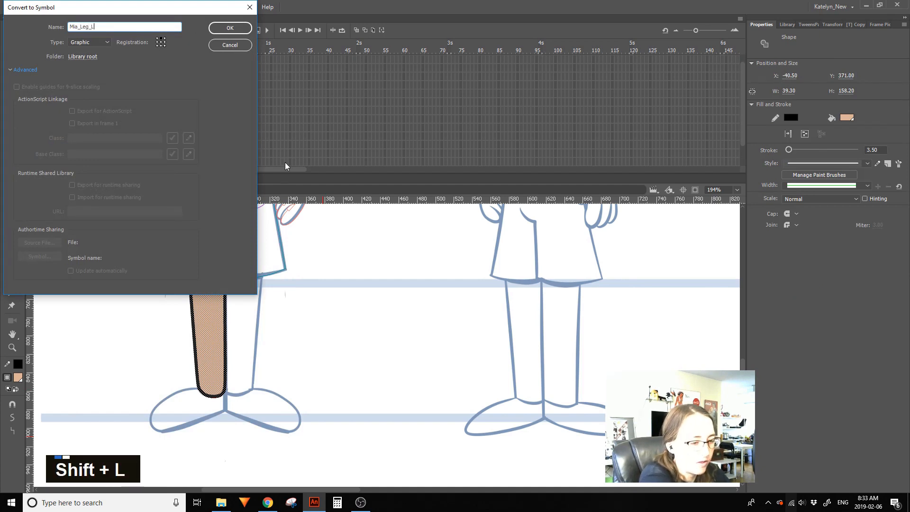
{"action": "key", "text": "Return"}
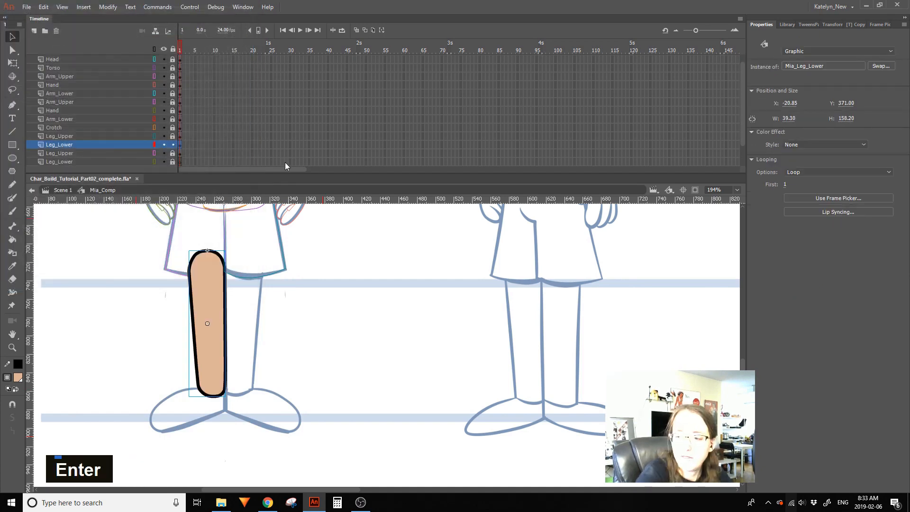
{"action": "left_click", "coordinate": [822, 172]}
{"action": "left_click", "coordinate": [812, 204]}
Open the Mia_Leg_Lower symbol for editing and place horizontal and vertical guides crossing at its registration point on the leg's top centre
{"action": "left_click", "coordinate": [12, 64]}
{"action": "left_click", "coordinate": [310, 262]}
{"action": "left_click", "coordinate": [198, 274]}
{"action": "double_click", "coordinate": [209, 290]}
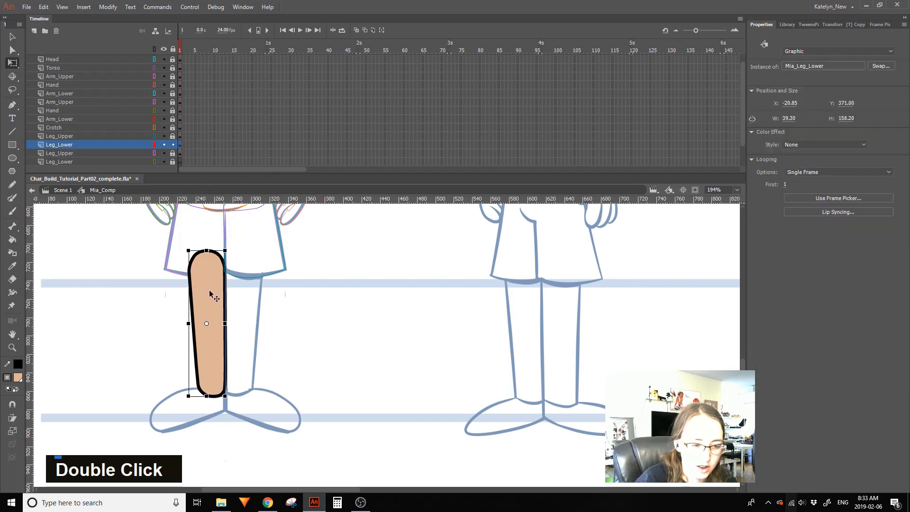
{"action": "left_click_drag", "start_coordinate": [250, 252], "coordinate": [250, 250]}
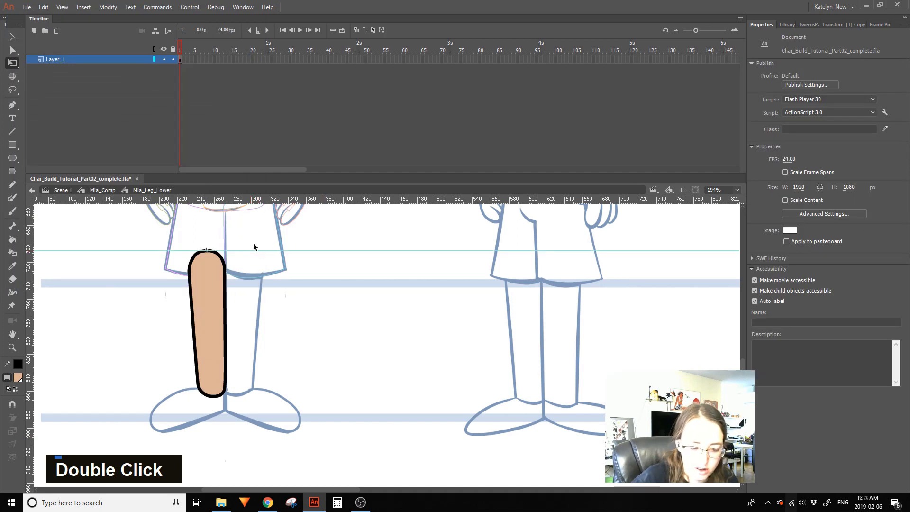
{"action": "left_click_drag", "start_coordinate": [33, 244], "coordinate": [207, 262]}
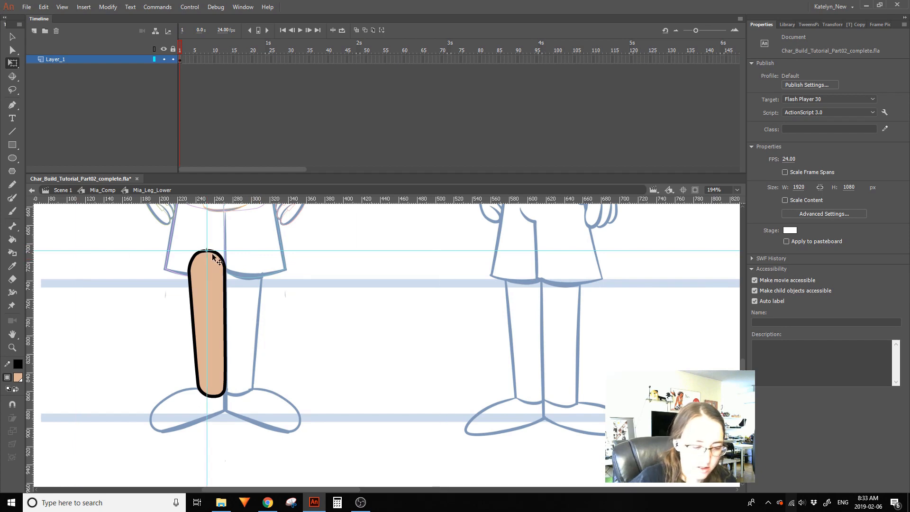
Move the leg artwork's pivot to the guide crossing and rotate the artwork about it until the leg hangs vertically
{"action": "key", "text": "ctrl+a"}
{"action": "left_click_drag", "start_coordinate": [208, 324], "coordinate": [207, 252]}
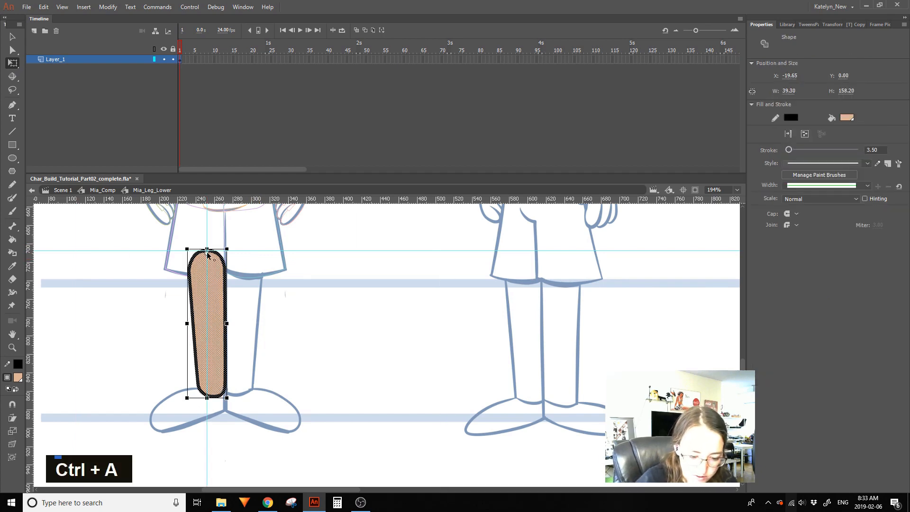
{"action": "left_click_drag", "start_coordinate": [233, 401], "coordinate": [228, 405]}
{"action": "double_click", "coordinate": [235, 369]}
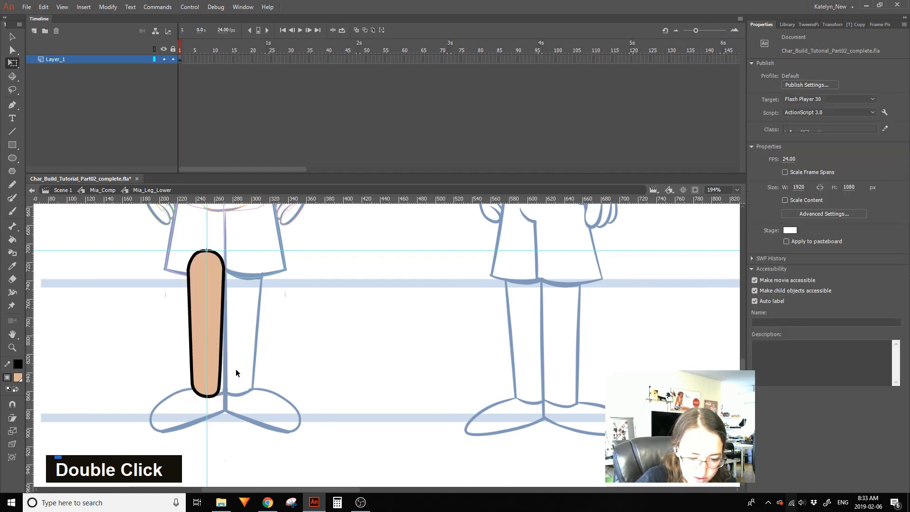
{"action": "left_click_drag", "start_coordinate": [228, 397], "coordinate": [235, 400]}
{"action": "key", "text": "ctrl+z"}
Return to Mia_Comp and rotate the lower leg instance about its top to match the sketched left leg
{"action": "double_click", "coordinate": [206, 325]}
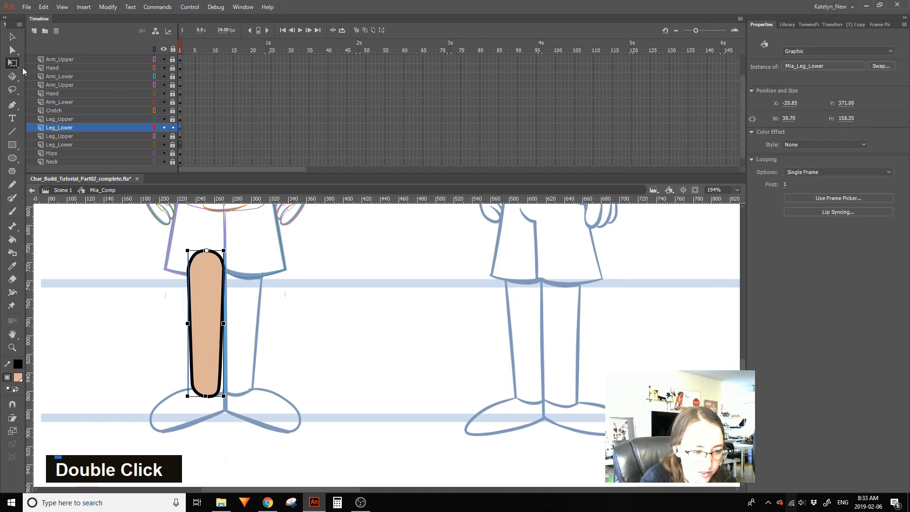
{"action": "left_click_drag", "start_coordinate": [235, 396], "coordinate": [240, 401]}
{"action": "left_click", "coordinate": [255, 352]}
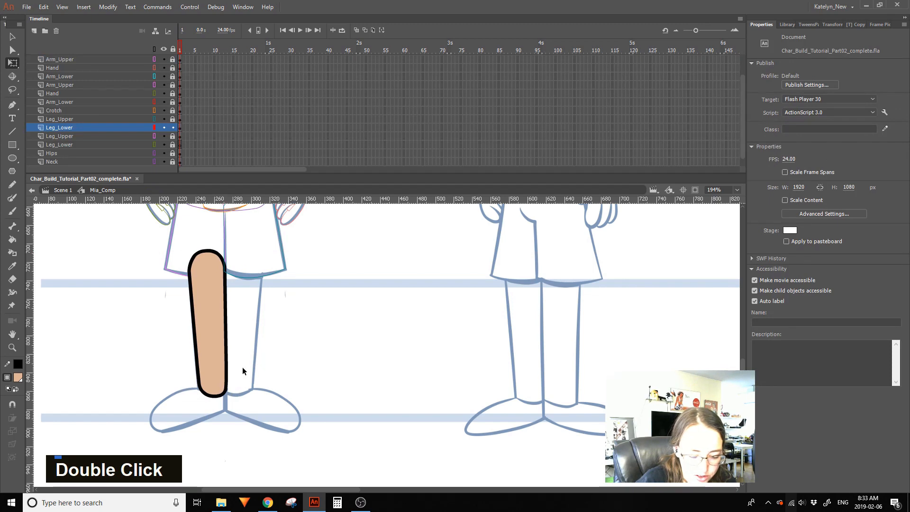
Copy the Leg_Lower keyframe onto the other, unlocked Leg_Lower layer and move the upper layer's instance over the sketched right leg
{"action": "left_click", "coordinate": [180, 128]}
{"action": "mouse_move", "coordinate": [180, 130]}
{"action": "left_mouse_down"}
{"action": "mouse_move", "coordinate": [191, 137]}
{"action": "mouse_move", "coordinate": [180, 144]}
{"action": "left_mouse_up"}
{"action": "left_click", "coordinate": [173, 144]}
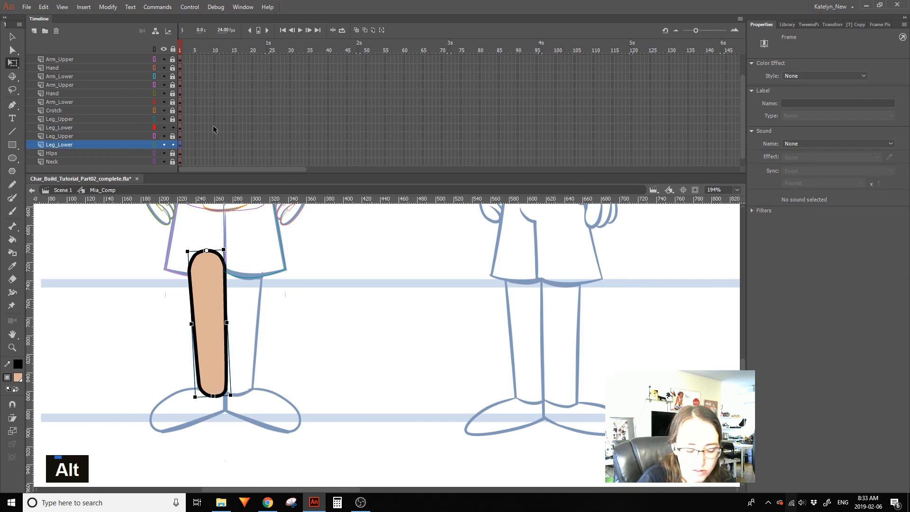
{"action": "left_click", "coordinate": [246, 277], "text": "shift"}
{"action": "left_click_drag", "start_coordinate": [245, 276], "coordinate": [252, 275]}
Inside the Mia_Leg_Lower symbol, duplicate the leg's first keyframe to frame 2 and flip the frame 2 artwork horizontally
{"action": "double_click", "coordinate": [252, 275]}
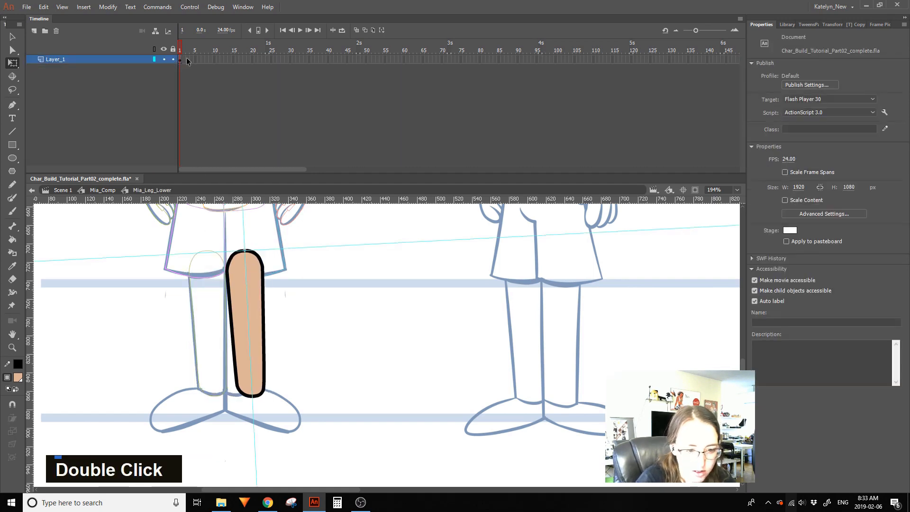
{"action": "left_click", "coordinate": [181, 60]}
{"action": "left_click_drag", "start_coordinate": [181, 60], "coordinate": [184, 60]}
{"action": "right_click", "coordinate": [251, 294]}
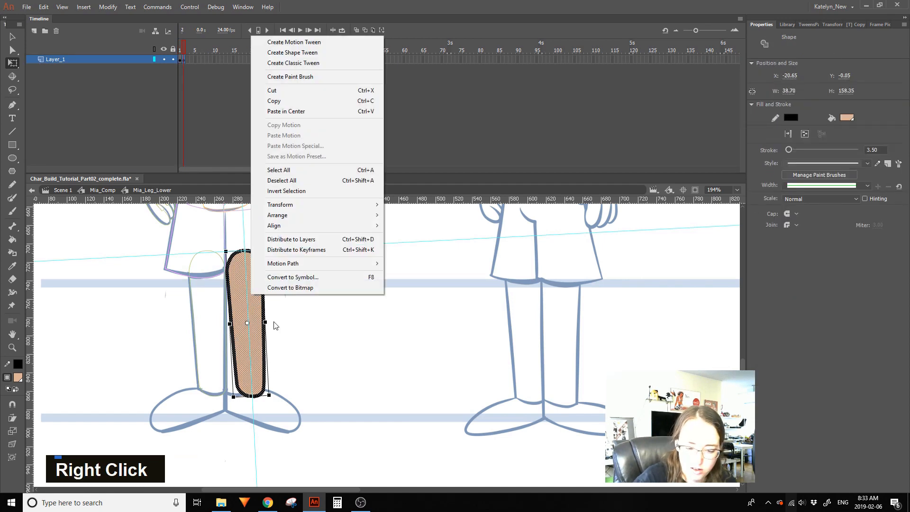
{"action": "mouse_move", "coordinate": [341, 204]}
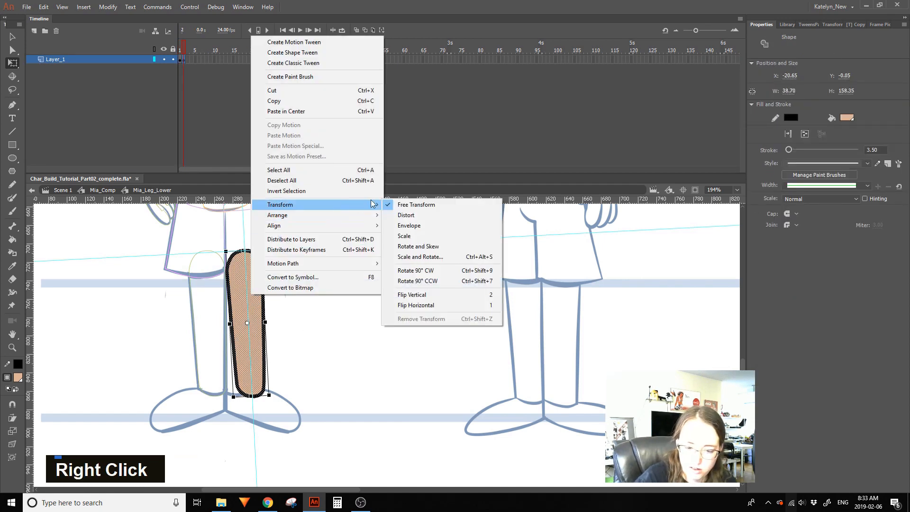
{"action": "left_click", "coordinate": [427, 305]}
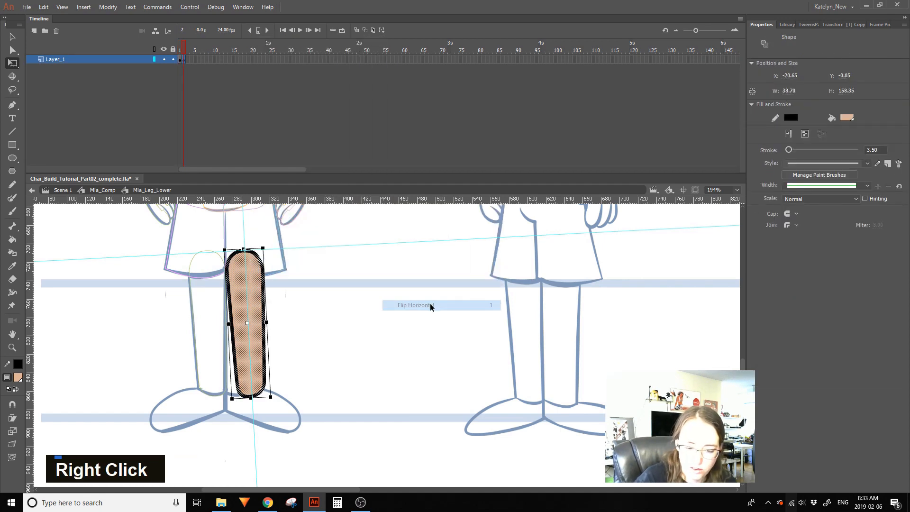
Rename the symbol's Layer_1 to Mia_Leg_Lower
{"action": "double_click", "coordinate": [77, 60]}
{"action": "type", "text": "M"}
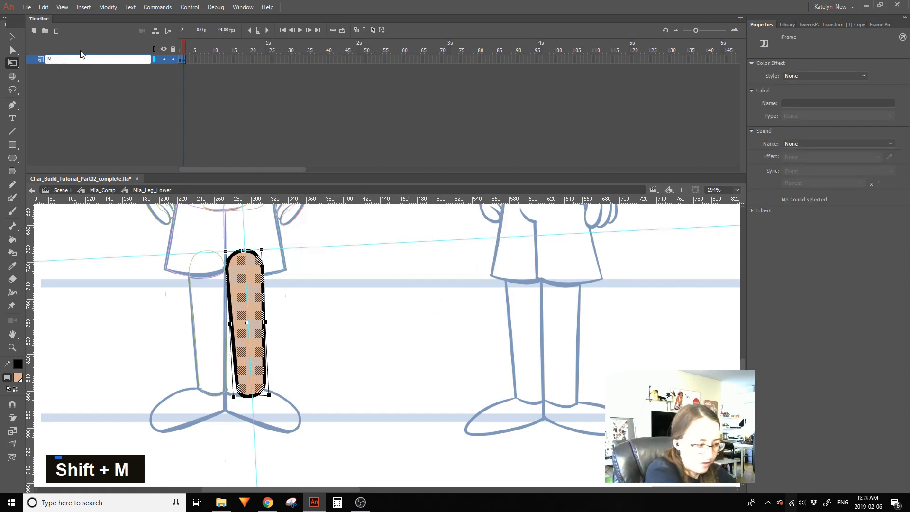
{"action": "type", "text": "ia-"}
{"action": "key", "text": "BackSpace"}
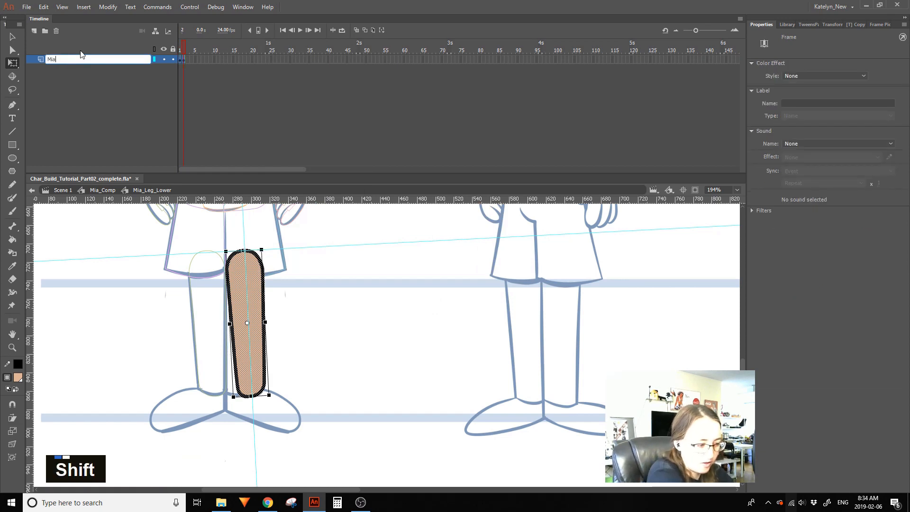
{"action": "type", "text": "_Leg"}
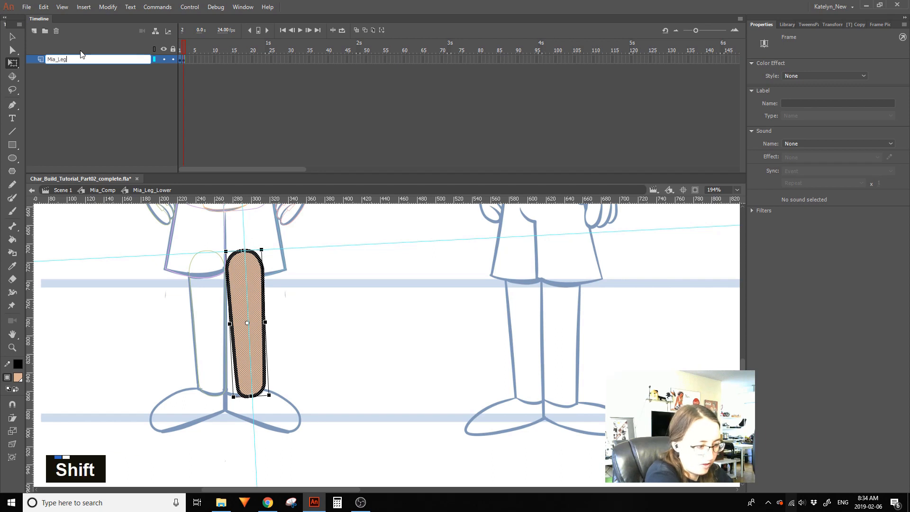
{"action": "type", "text": "_Lower"}
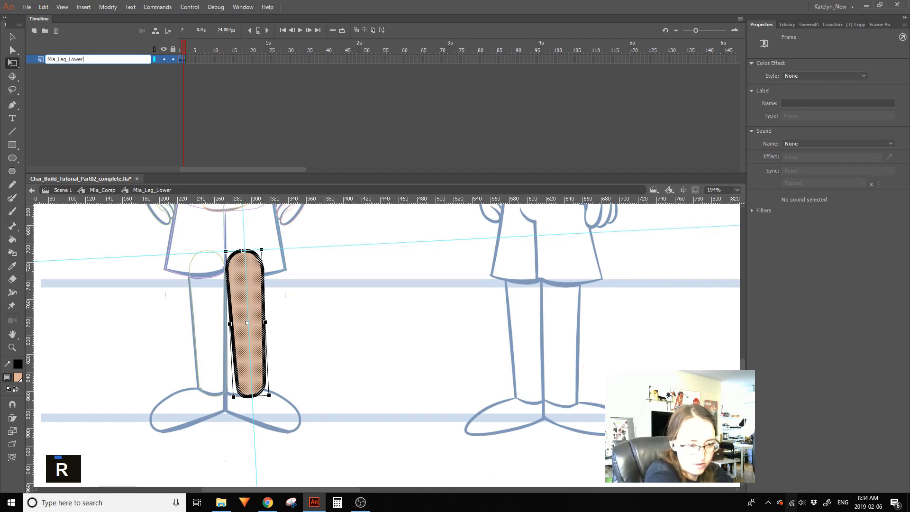
{"action": "key", "text": "Return"}
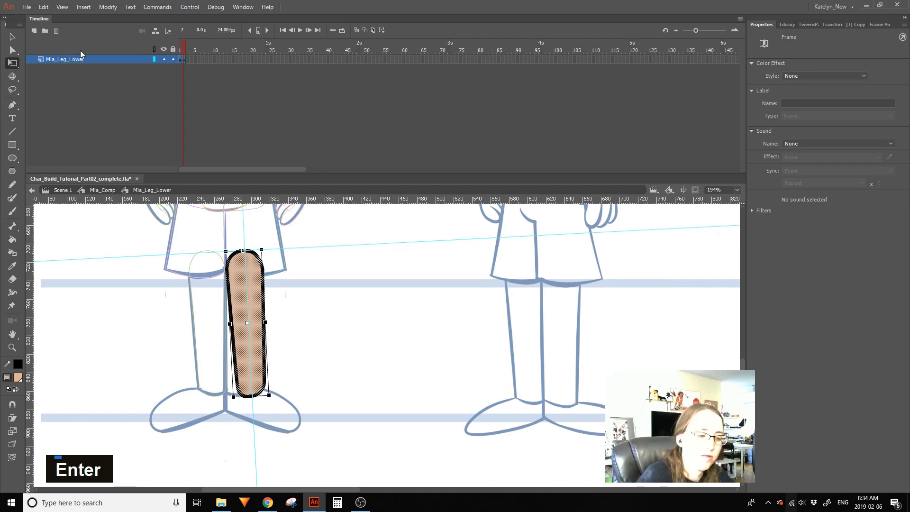
Back in Mia_Comp, rotate the right lower leg to match the sketch and turn off outline display for all layers
{"action": "double_click", "coordinate": [291, 295]}
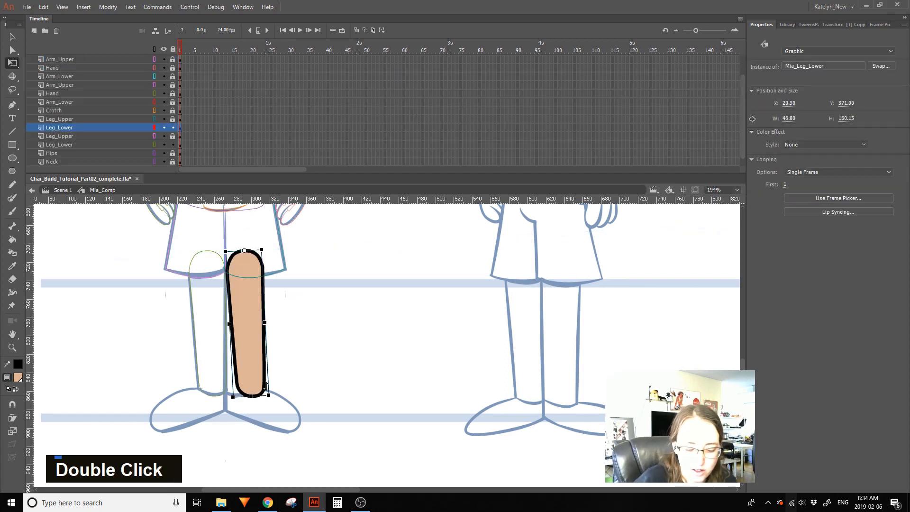
{"action": "left_click_drag", "start_coordinate": [274, 400], "coordinate": [265, 403]}
{"action": "left_click", "coordinate": [305, 343]}
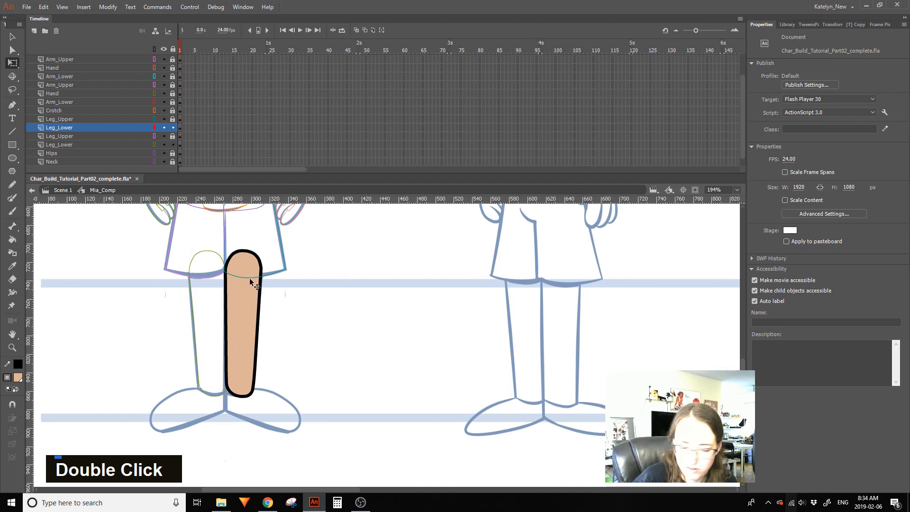
{"action": "left_click", "coordinate": [154, 49]}
{"action": "left_click", "coordinate": [154, 49]}
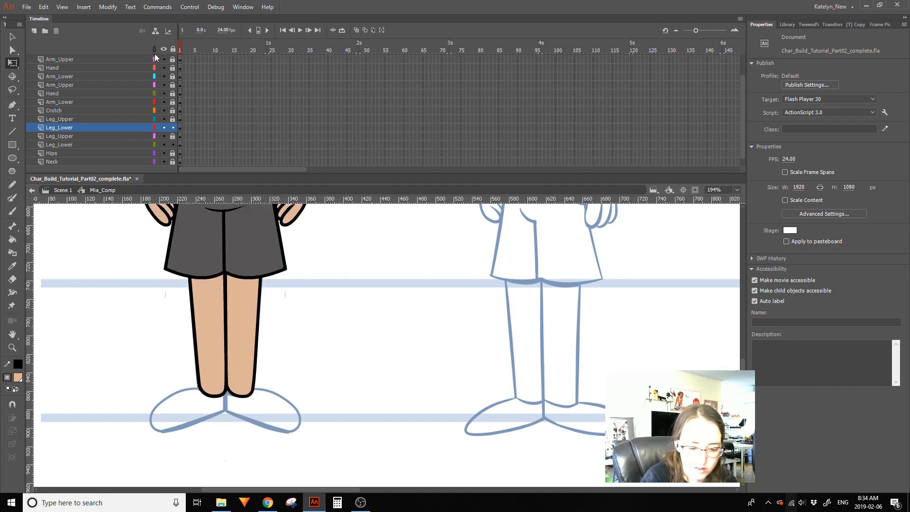
Try to flatten the ankle end inside the right leg's Mia_Leg_Lower symbol, undo the change and return to Mia_Comp
{"action": "key", "text": "space"}
{"action": "left_click_drag", "start_coordinate": [286, 343], "coordinate": [323, 315]}
{"action": "scroll", "coordinate": [315, 366], "scroll_direction": "down", "scroll_amount": 1}
{"action": "double_click", "coordinate": [234, 349]}
{"action": "left_click", "coordinate": [260, 331]}
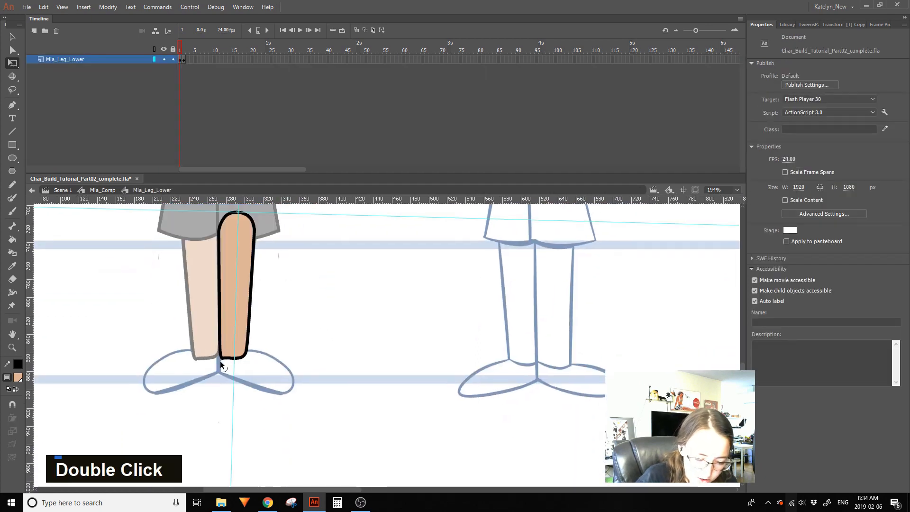
{"action": "key", "text": "ctrl+z"}
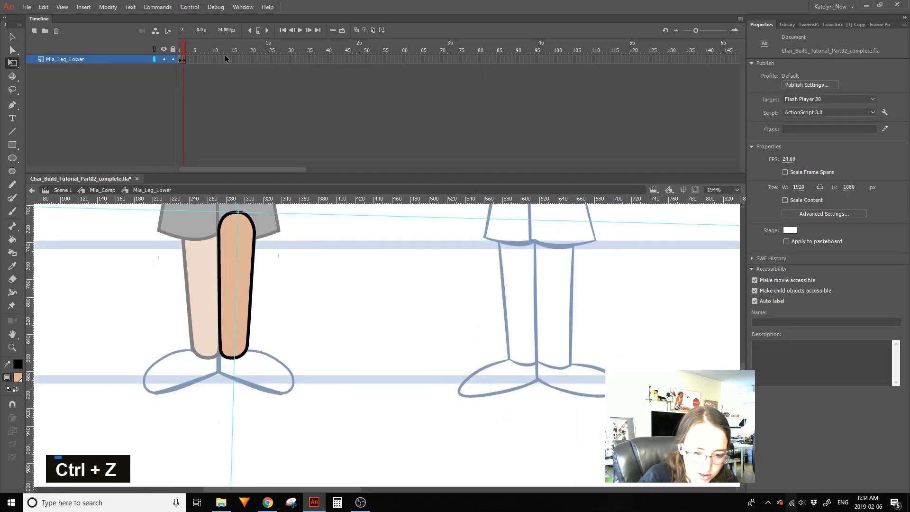
{"action": "double_click", "coordinate": [300, 305]}
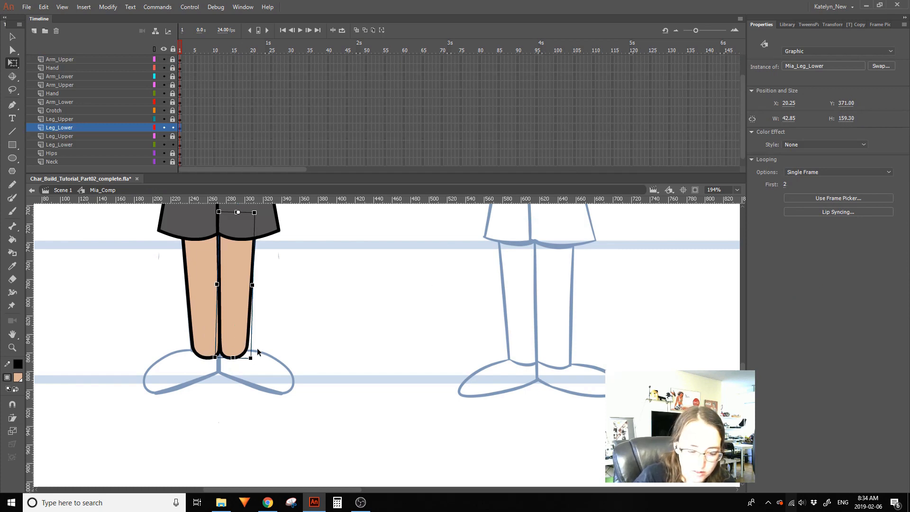
Inside the Mia_Leg_Lower symbol, add keyframes at frames 3 and 4, and set the right lower leg's instance in Mia_Comp to frame 3
{"action": "double_click", "coordinate": [240, 337]}
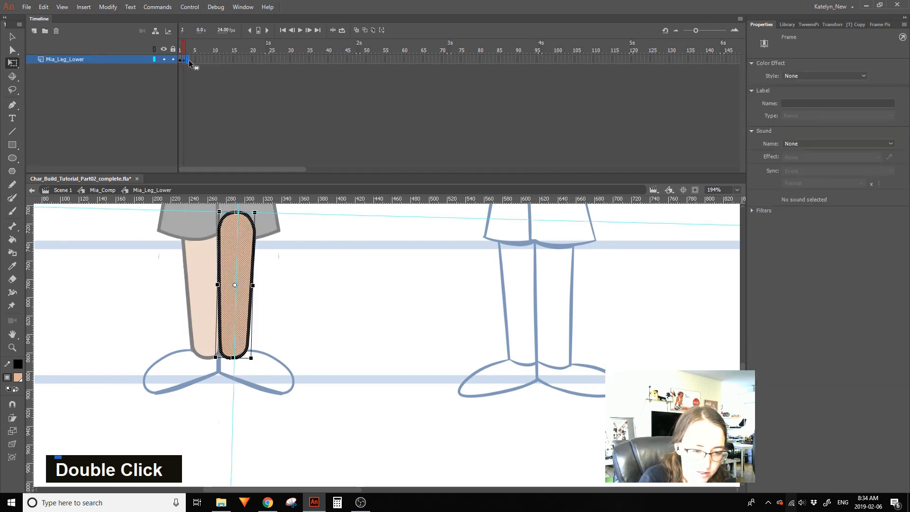
{"action": "left_click", "coordinate": [188, 60]}
{"action": "double_click", "coordinate": [326, 245]}
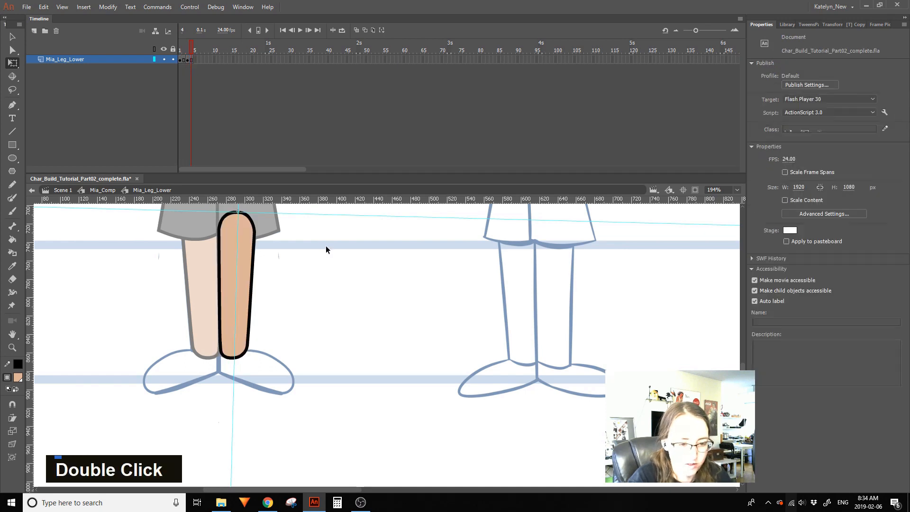
{"action": "left_click", "coordinate": [786, 185]}
{"action": "type", "text": "3"}
{"action": "left_click", "coordinate": [358, 253]}
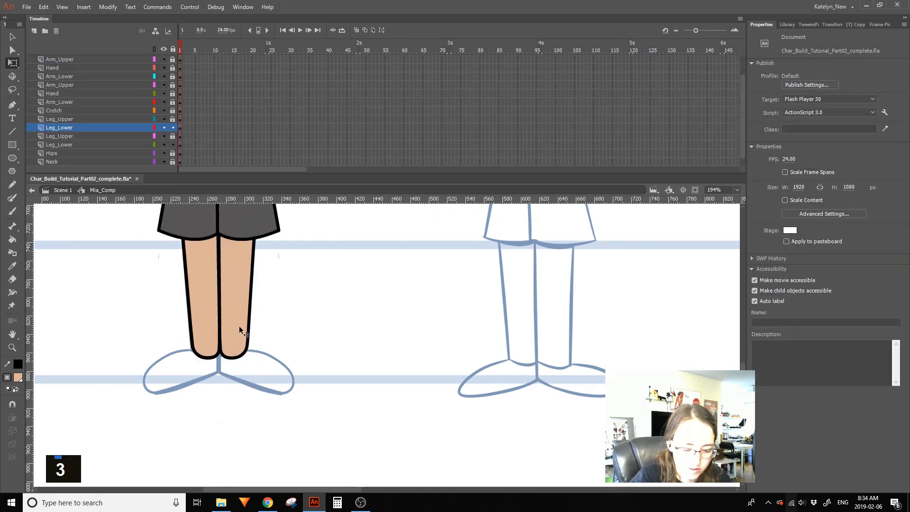
On frame 3 inside Mia_Leg_Lower, reshape the inner corner of the ankle to make it squarer, and return to Mia_Comp
{"action": "double_click", "coordinate": [235, 351]}
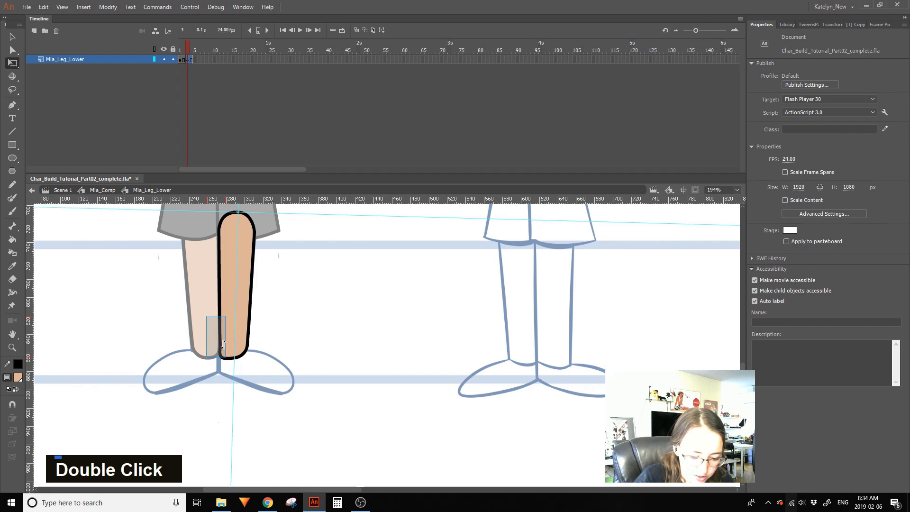
{"action": "left_click", "coordinate": [223, 354]}
{"action": "key", "text": "v"}
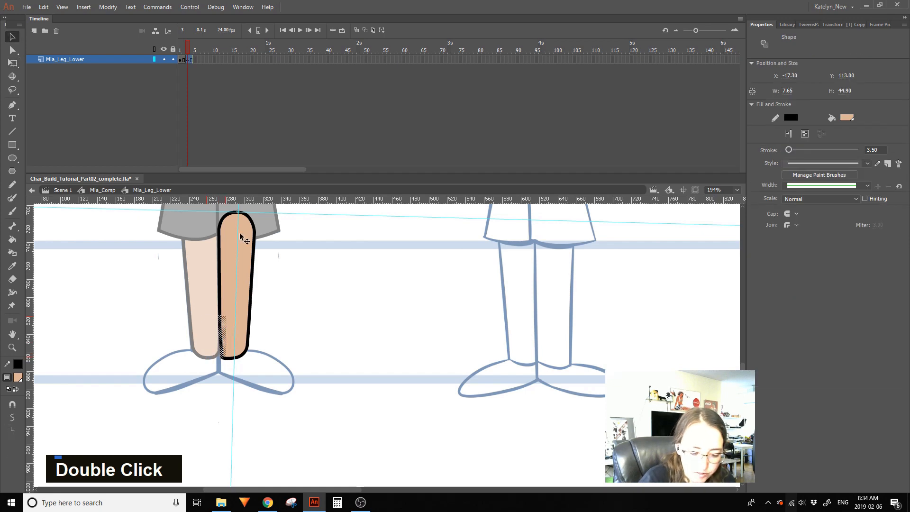
{"action": "key", "text": "Escape"}
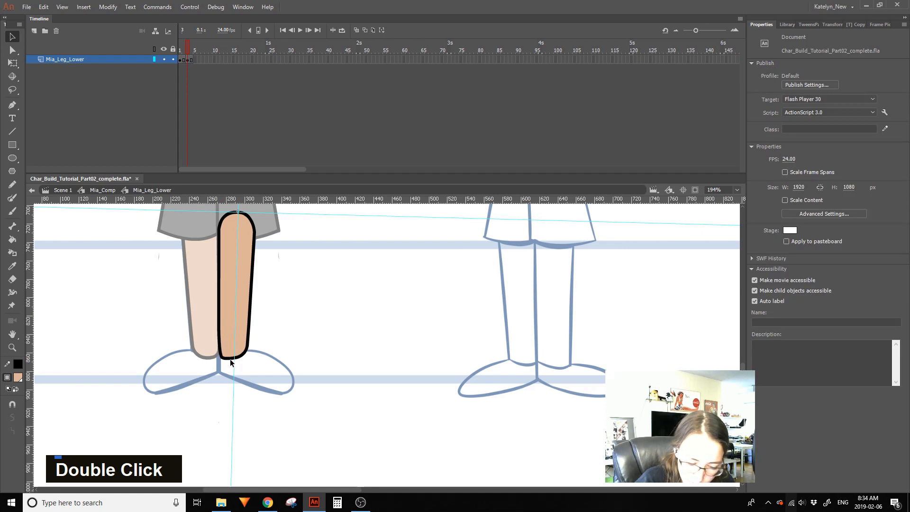
{"action": "double_click", "coordinate": [274, 318]}
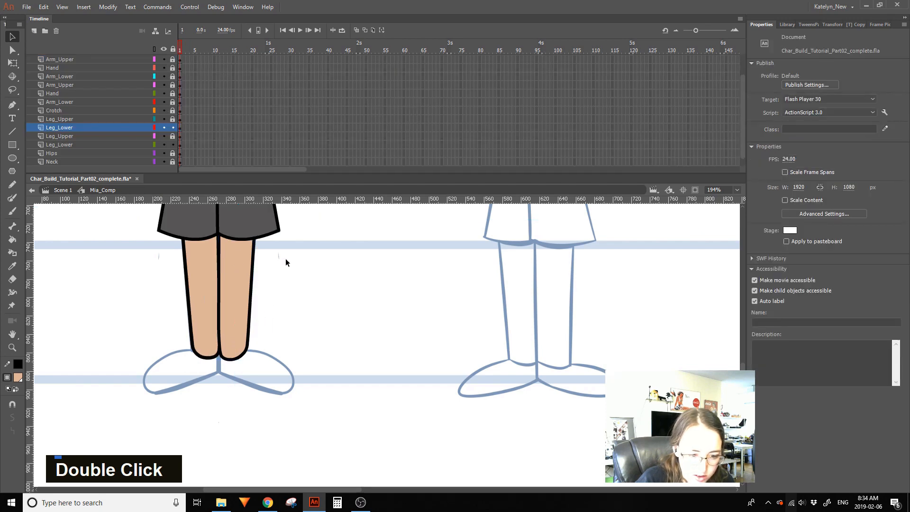
Add a new layer directly above each of the two Leg_Lower layers
{"action": "left_click", "coordinate": [34, 31]}
{"action": "left_click", "coordinate": [73, 144]}
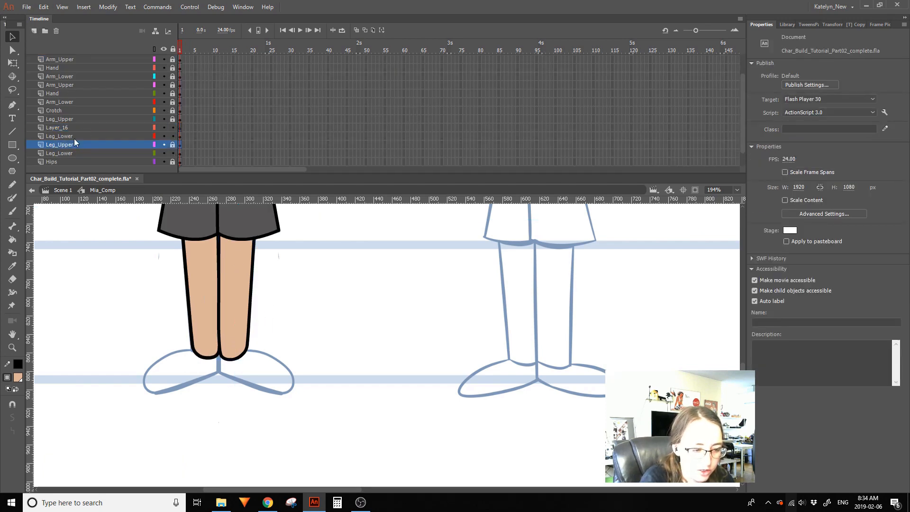
{"action": "left_click", "coordinate": [78, 136]}
{"action": "left_click", "coordinate": [71, 153]}
{"action": "left_click", "coordinate": [34, 30]}
Rename both new layers, Layer_16 and Layer_17, to Shoe
{"action": "double_click", "coordinate": [63, 127]}
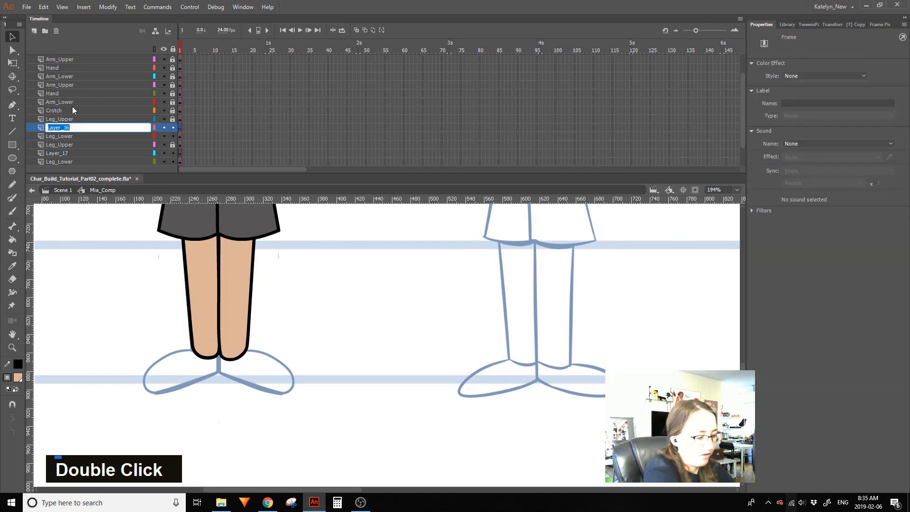
{"action": "type", "text": "Shol"}
{"action": "key", "text": "BackSpace"}
{"action": "type", "text": "e"}
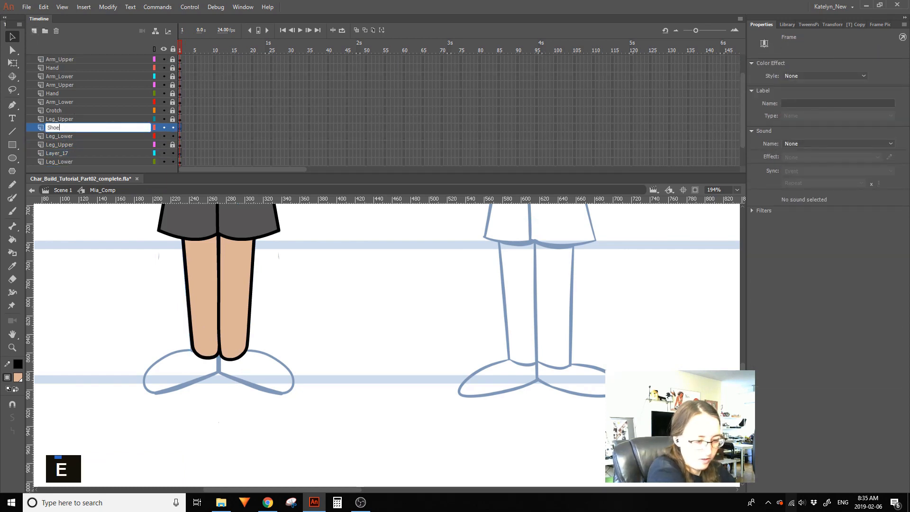
{"action": "key", "text": "Return"}
{"action": "left_click", "coordinate": [72, 152]}
{"action": "double_click", "coordinate": [72, 152]}
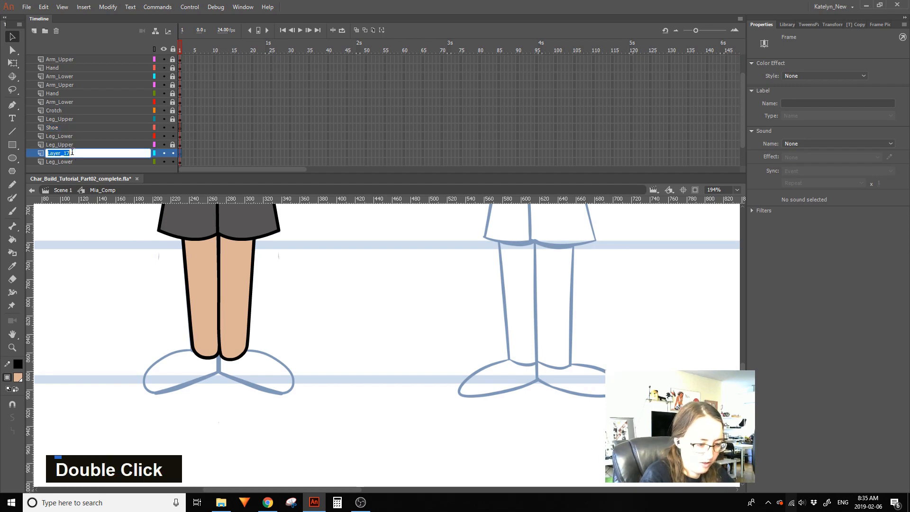
{"action": "type", "text": "Shoe"}
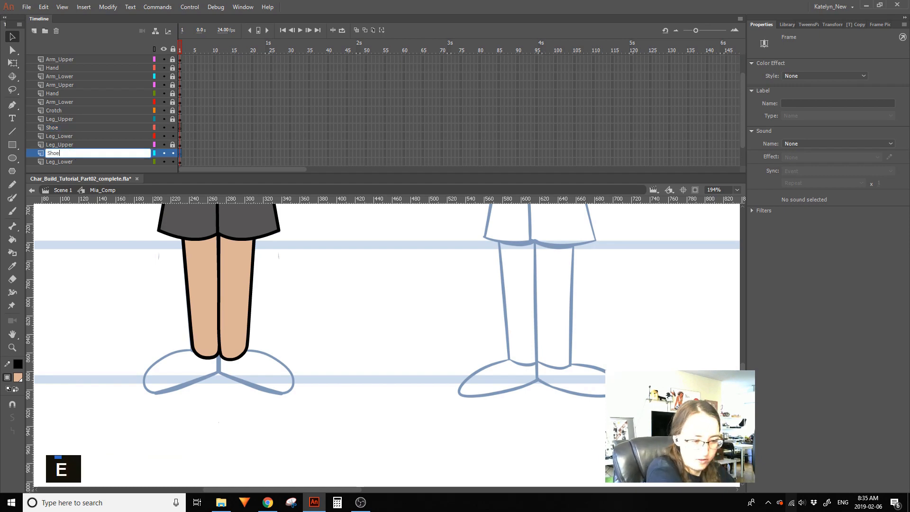
{"action": "key", "text": "Return"}
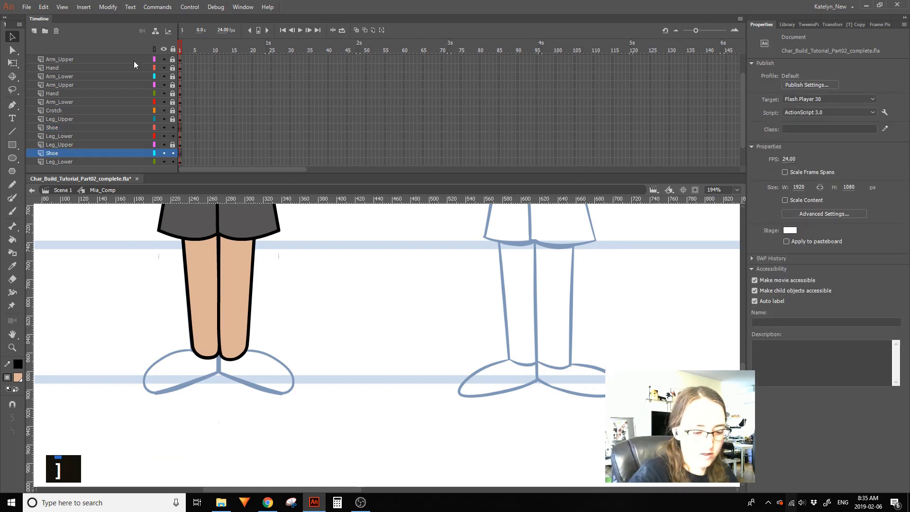
Lock every layer except the upper Shoe layer and save the file
{"action": "left_click", "coordinate": [173, 127], "text": "alt"}
{"action": "key", "text": "ctrl+s"}
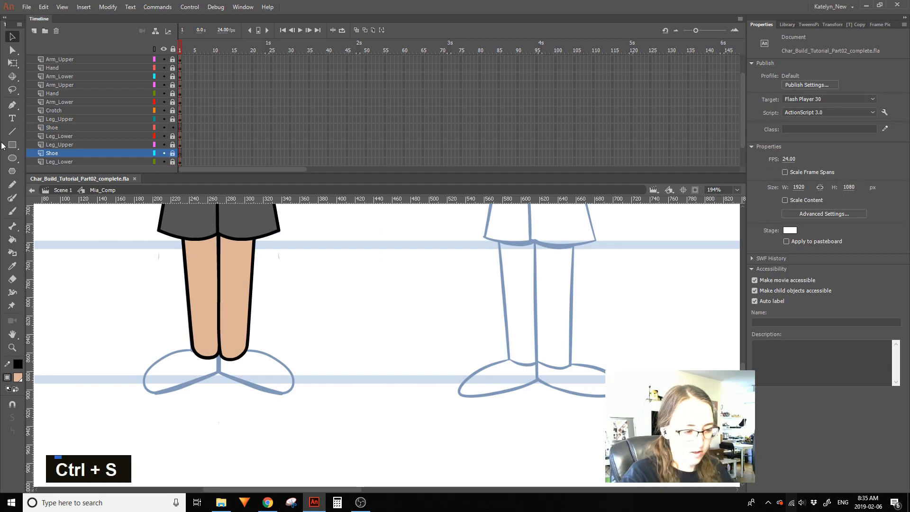
On the upper Shoe layer, block in the right shoe with five crossing straight lines over the sketch, showing all other layers as outlines
{"action": "left_click", "coordinate": [12, 129]}
{"action": "left_click", "coordinate": [138, 126]}
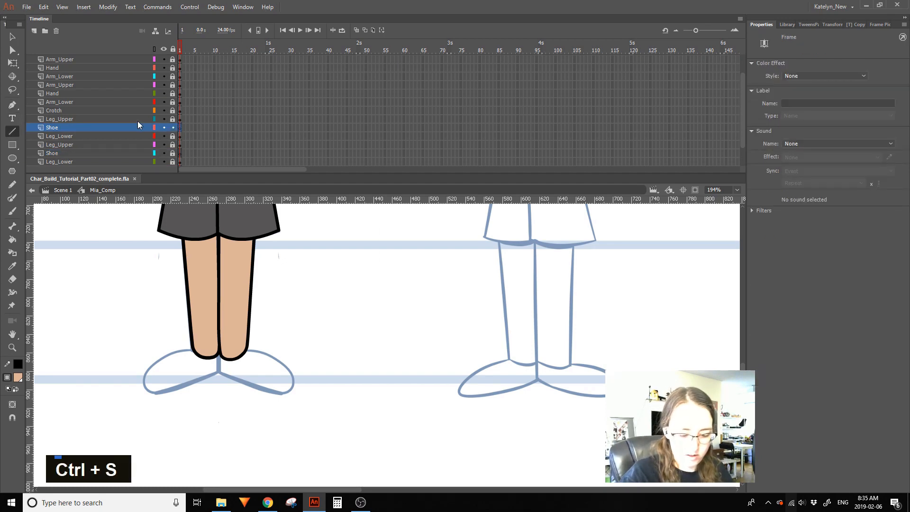
{"action": "left_click_drag", "start_coordinate": [219, 338], "coordinate": [219, 376]}
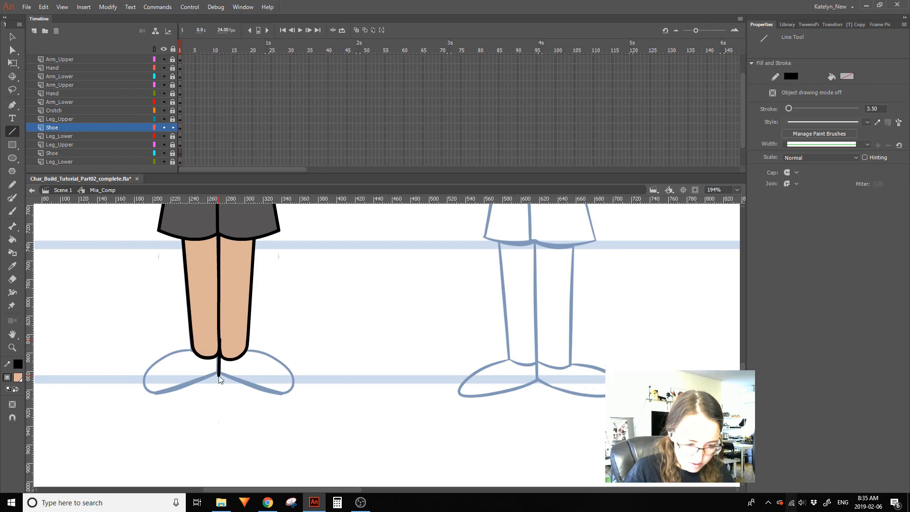
{"action": "left_click", "coordinate": [154, 127], "text": "alt"}
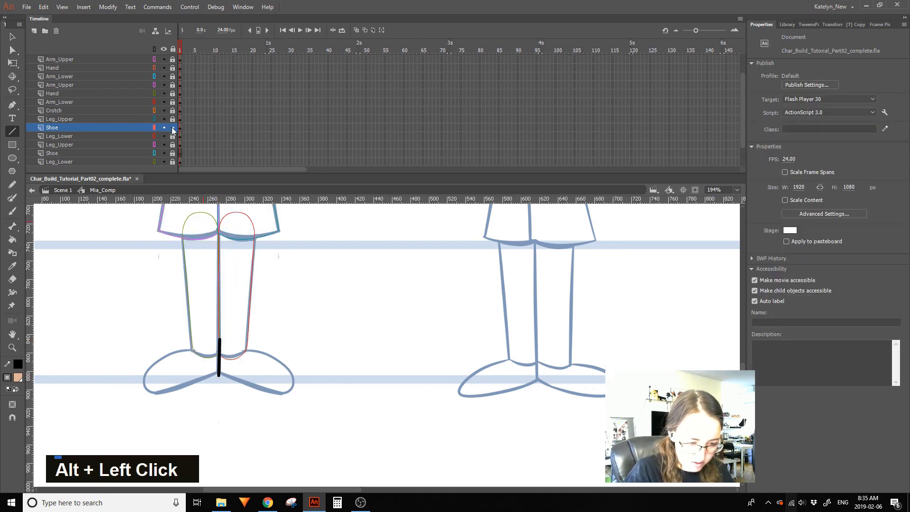
{"action": "left_click_drag", "start_coordinate": [213, 370], "coordinate": [302, 403]}
{"action": "left_click_drag", "start_coordinate": [237, 349], "coordinate": [325, 375]}
{"action": "left_click_drag", "start_coordinate": [301, 354], "coordinate": [282, 422]}
{"action": "left_click_drag", "start_coordinate": [203, 360], "coordinate": [275, 342]}
{"action": "key", "text": "ctrl"}
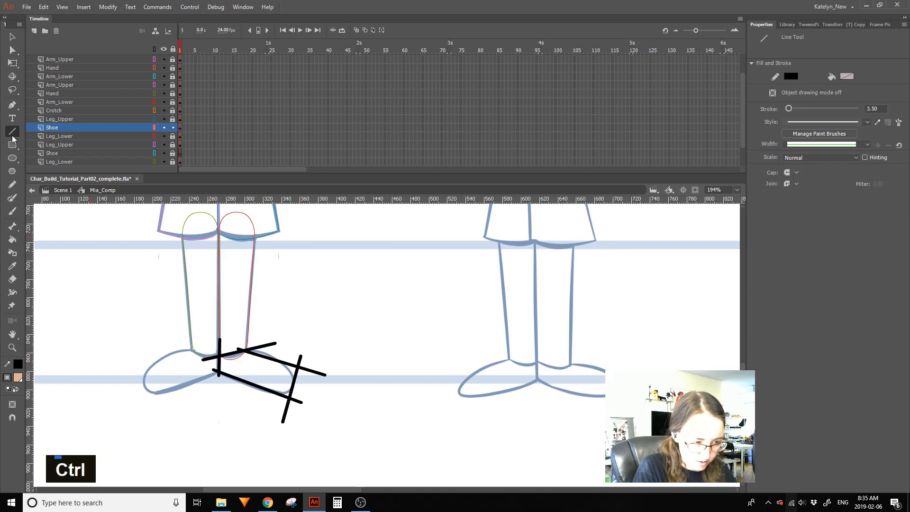
Delete all line ends that overhang the intersections, leaving a closed five-sided outline for the right shoe
{"action": "left_click", "coordinate": [14, 37]}
{"action": "left_click", "coordinate": [220, 345]}
{"action": "key", "text": "Delete"}
{"action": "left_click", "coordinate": [213, 358]}
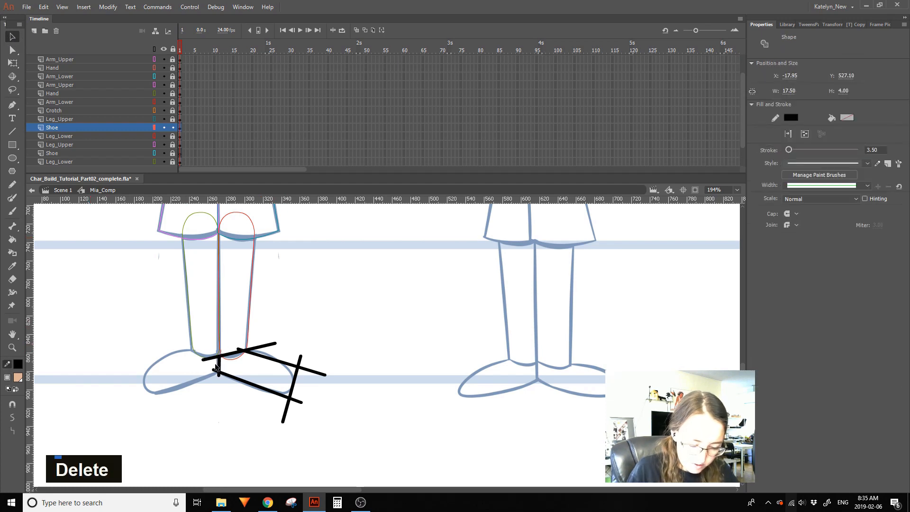
{"action": "key", "text": "Delete"}
{"action": "left_click", "coordinate": [220, 375]}
{"action": "key", "text": "Delete"}
{"action": "left_click", "coordinate": [217, 372]}
{"action": "key", "text": "Delete"}
{"action": "left_click", "coordinate": [240, 349]}
{"action": "key", "text": "Delete"}
{"action": "left_click", "coordinate": [264, 346]}
{"action": "key", "text": "Delete"}
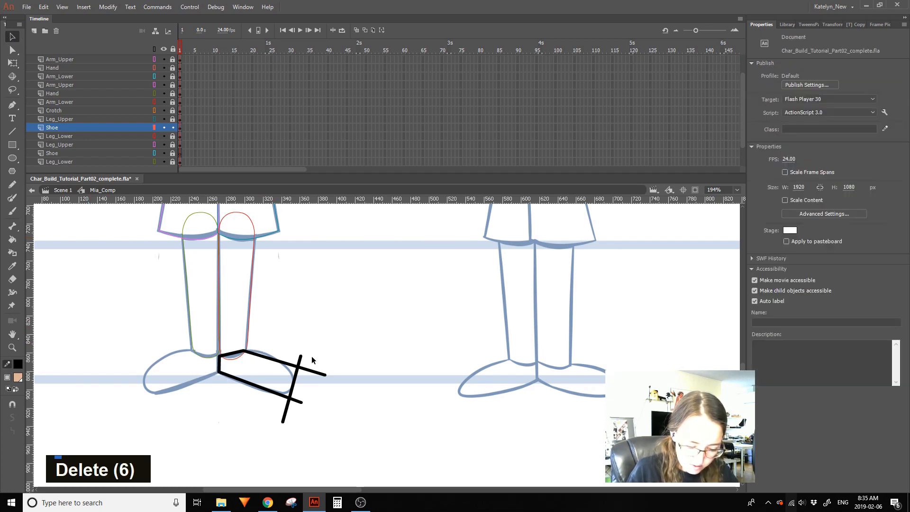
{"action": "left_click", "coordinate": [300, 360]}
{"action": "key", "text": "Delete"}
{"action": "left_click", "coordinate": [314, 370]}
{"action": "key", "text": "Delete"}
{"action": "left_click", "coordinate": [298, 401]}
{"action": "key", "text": "Delete"}
{"action": "left_click", "coordinate": [287, 409]}
{"action": "key", "text": "Delete"}
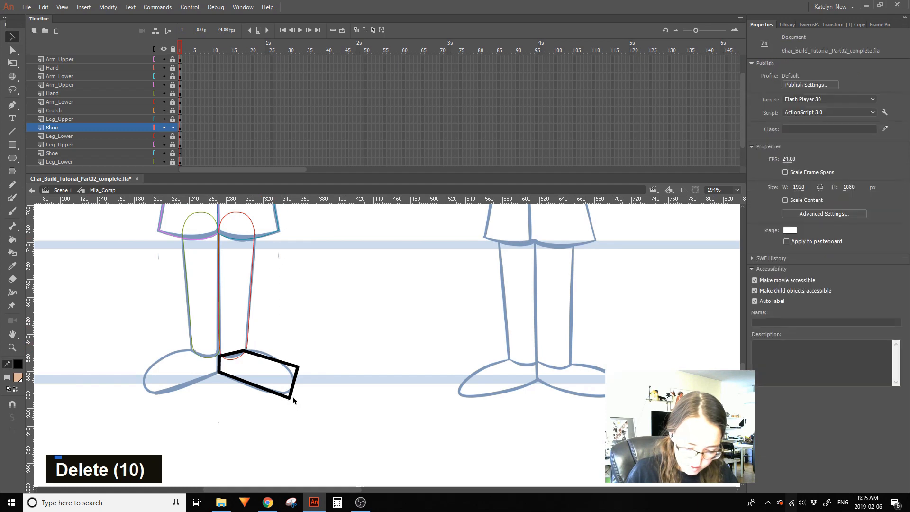
Bend the right shoe's lines and move its corners to follow the sketch, adding an extra point to round the toe
{"action": "left_click_drag", "start_coordinate": [288, 401], "coordinate": [285, 393]}
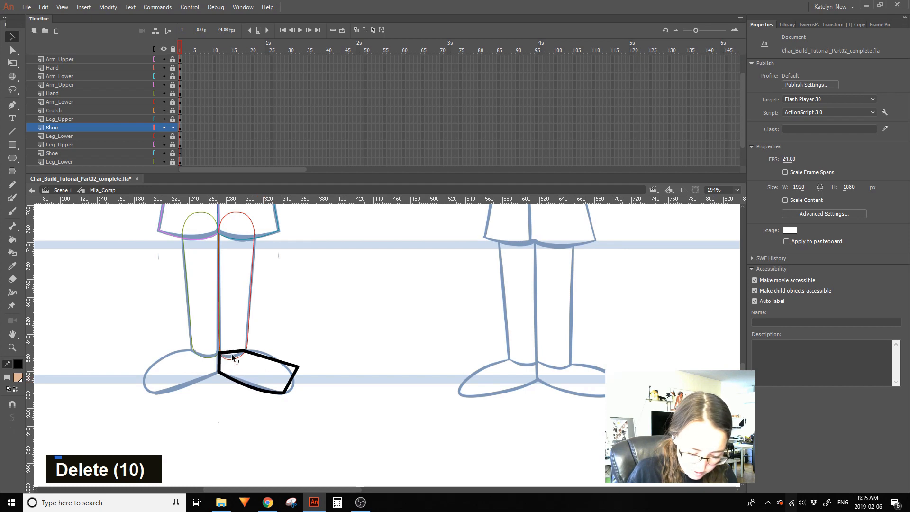
{"action": "left_click_drag", "start_coordinate": [243, 351], "coordinate": [236, 355]}
{"action": "left_click_drag", "start_coordinate": [298, 367], "coordinate": [268, 356]}
{"action": "mouse_move", "coordinate": [290, 388]}
{"action": "left_mouse_down"}
{"action": "mouse_move", "coordinate": [281, 392]}
{"action": "mouse_move", "coordinate": [286, 366]}
{"action": "mouse_move", "coordinate": [291, 377]}
{"action": "left_mouse_up"}
{"action": "left_click", "coordinate": [294, 386], "text": "alt"}
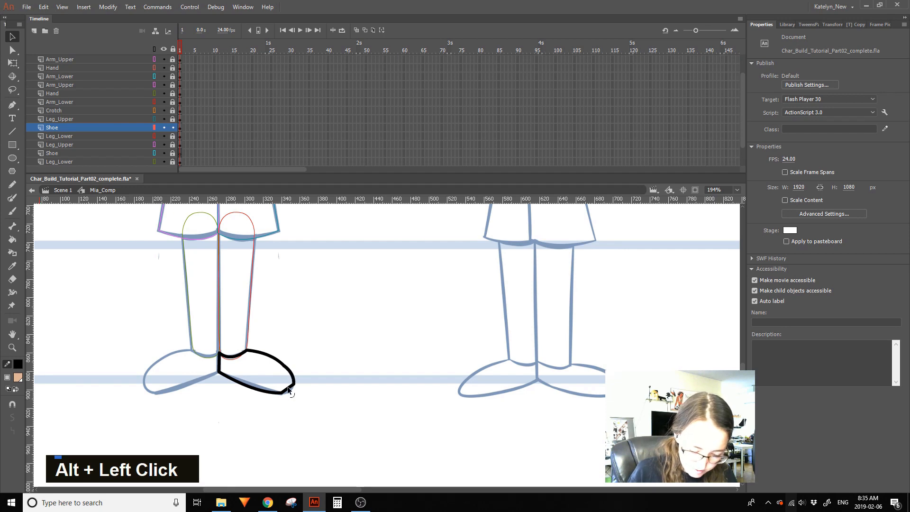
{"action": "left_click_drag", "start_coordinate": [255, 386], "coordinate": [254, 388]}
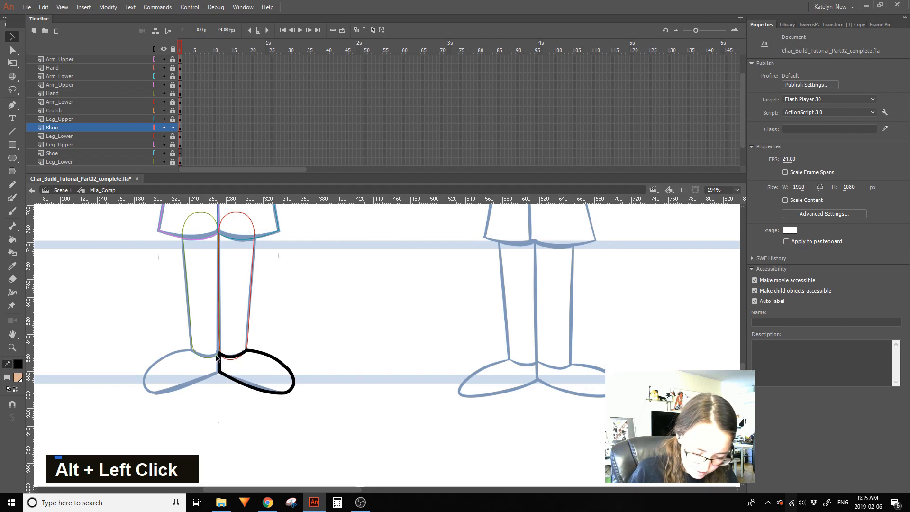
{"action": "left_click_drag", "start_coordinate": [217, 353], "coordinate": [287, 366]}
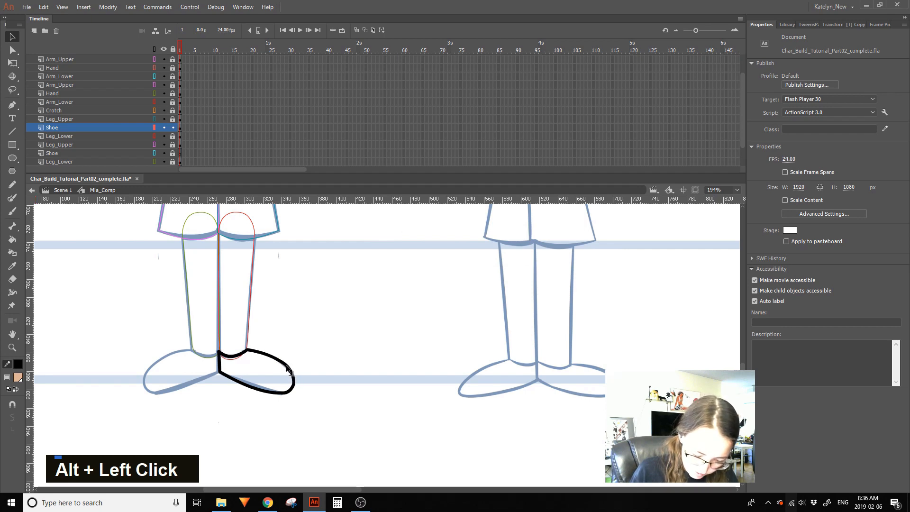
Try to clean up the right shoe's toe curve with the Straighten option and undo the change
{"action": "left_click", "coordinate": [293, 390]}
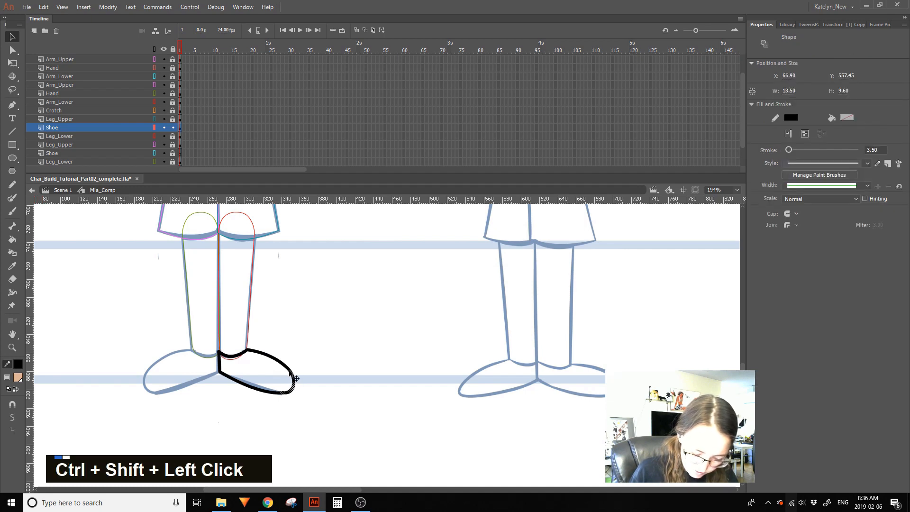
{"action": "double_click", "coordinate": [14, 431]}
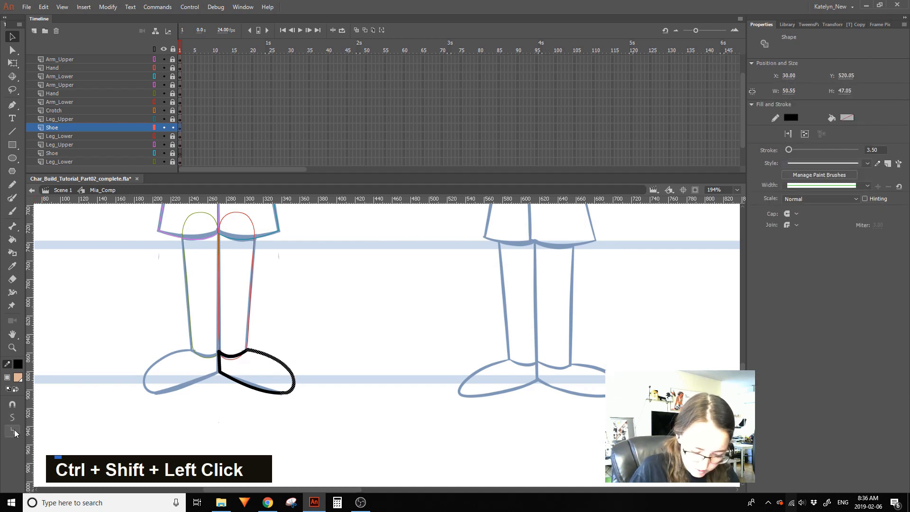
{"action": "left_click", "coordinate": [323, 359]}
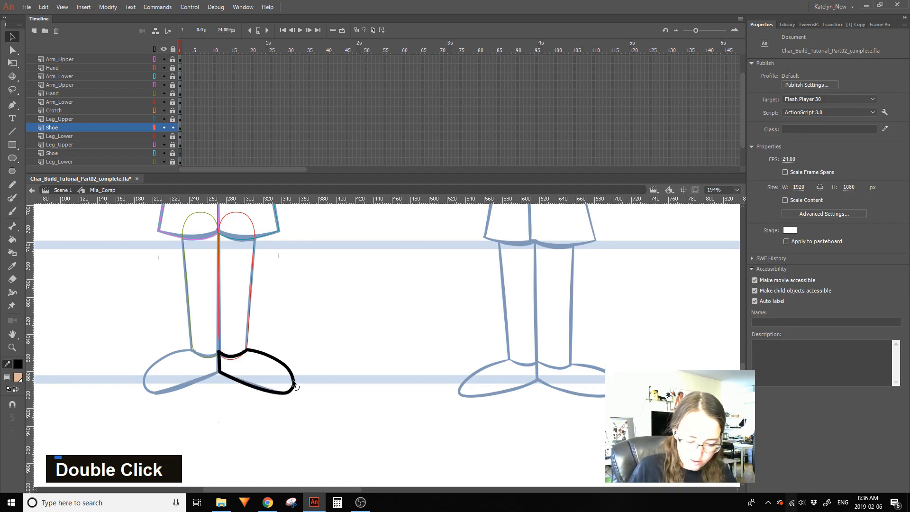
{"action": "key", "text": "ctrl+z"}
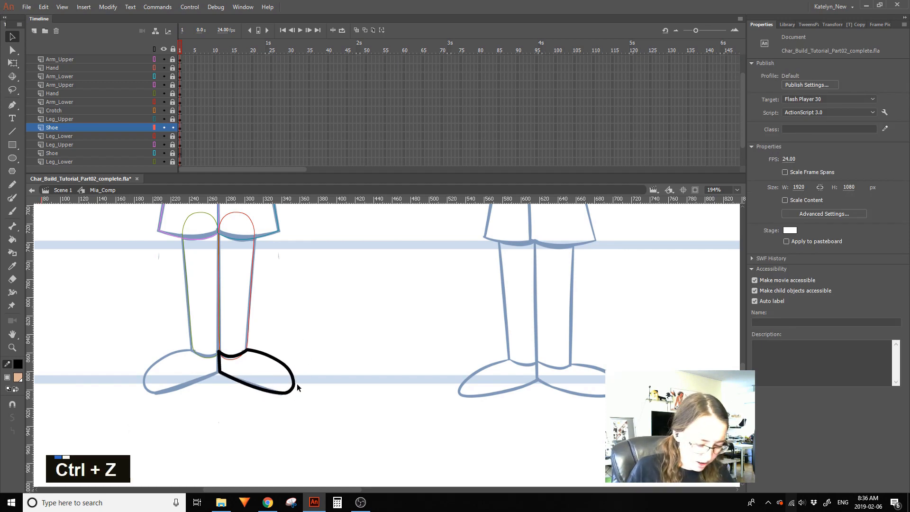
{"action": "left_click_drag", "start_coordinate": [316, 341], "coordinate": [260, 407]}
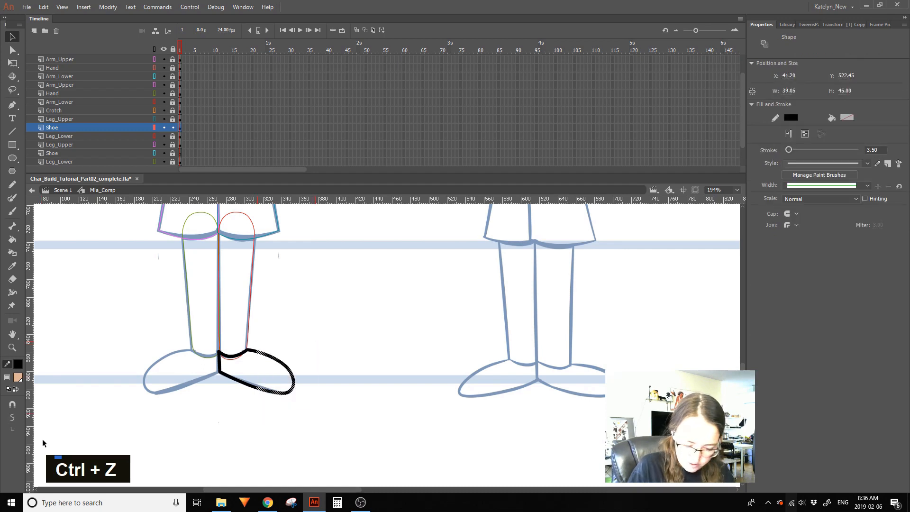
{"action": "double_click", "coordinate": [67, 447]}
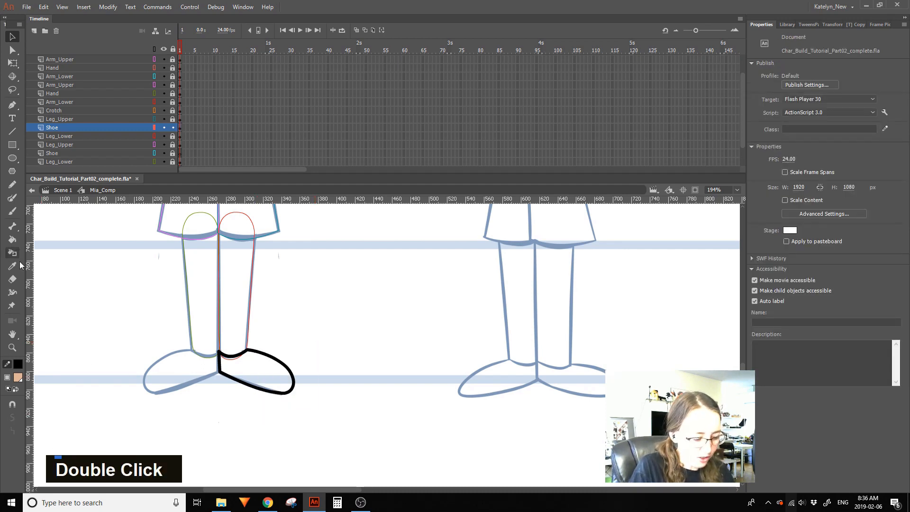
Fill the right shoe with the dark grey tagged swatch using the Paint Bucket
{"action": "left_click", "coordinate": [19, 379]}
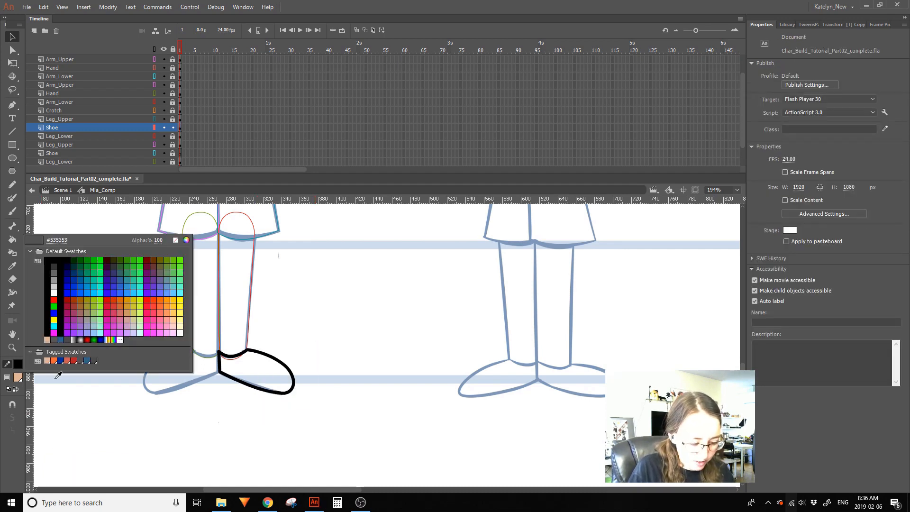
{"action": "left_click", "coordinate": [92, 361]}
{"action": "key", "text": "k"}
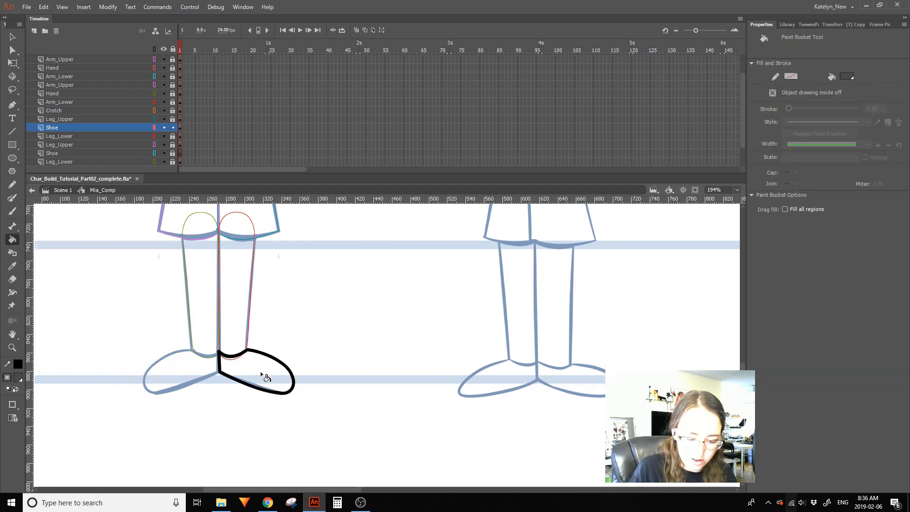
{"action": "left_click", "coordinate": [264, 372]}
{"action": "left_click", "coordinate": [14, 38]}
{"action": "double_click", "coordinate": [303, 305]}
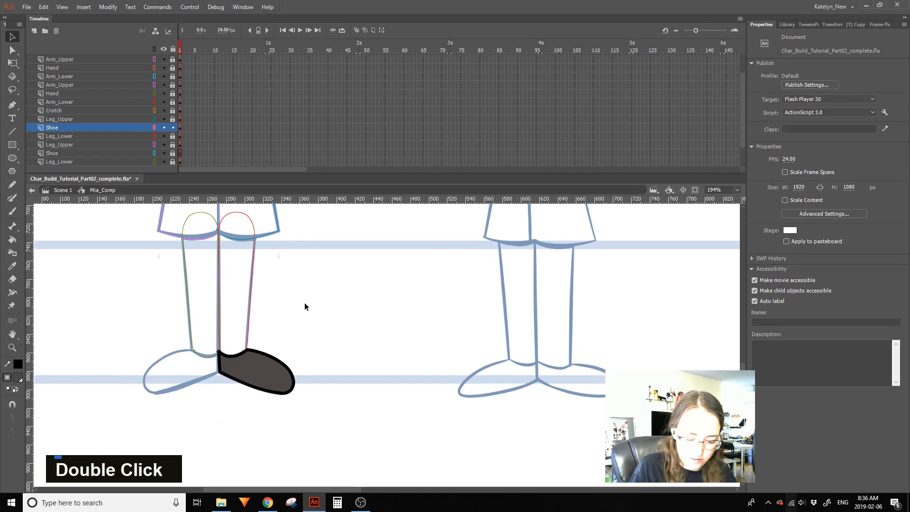
{"action": "double_click", "coordinate": [251, 367]}
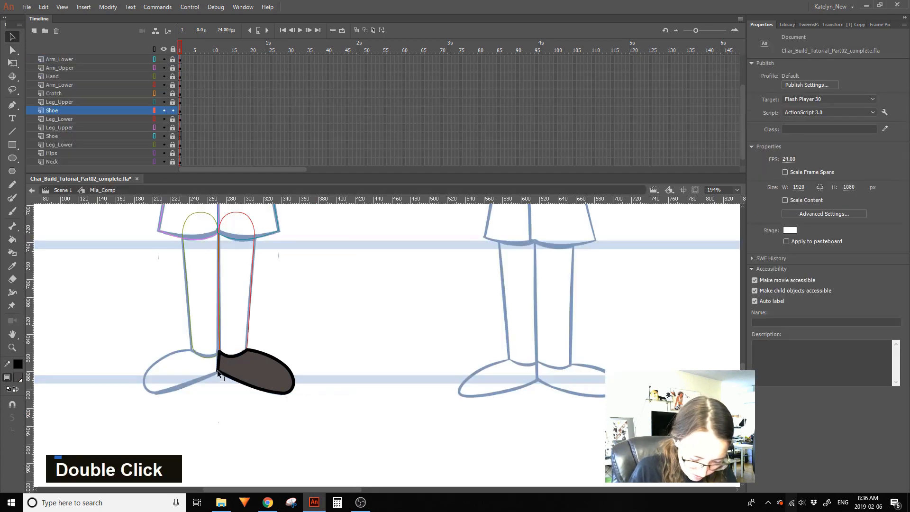
Display the leg layers in full colour instead of as outlines
{"action": "left_click", "coordinate": [155, 77]}
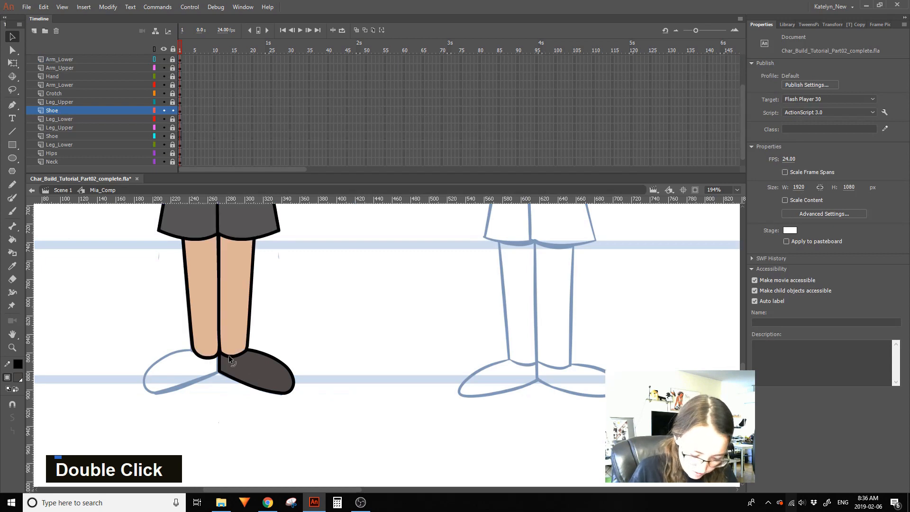
{"action": "left_click", "coordinate": [266, 380]}
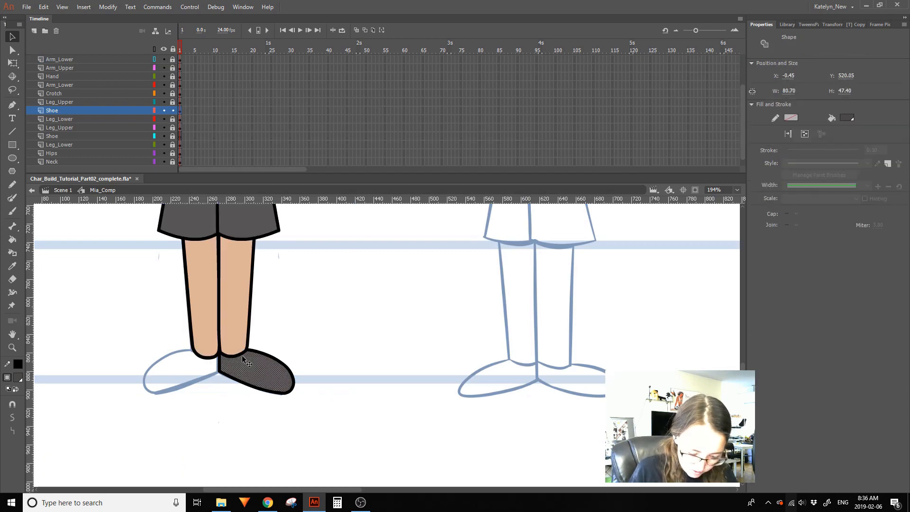
{"action": "left_click", "coordinate": [302, 359]}
Convert the right shoe drawing to a graphic symbol named Mia_Shoe and set its looping to Single Frame
{"action": "left_click", "coordinate": [102, 111]}
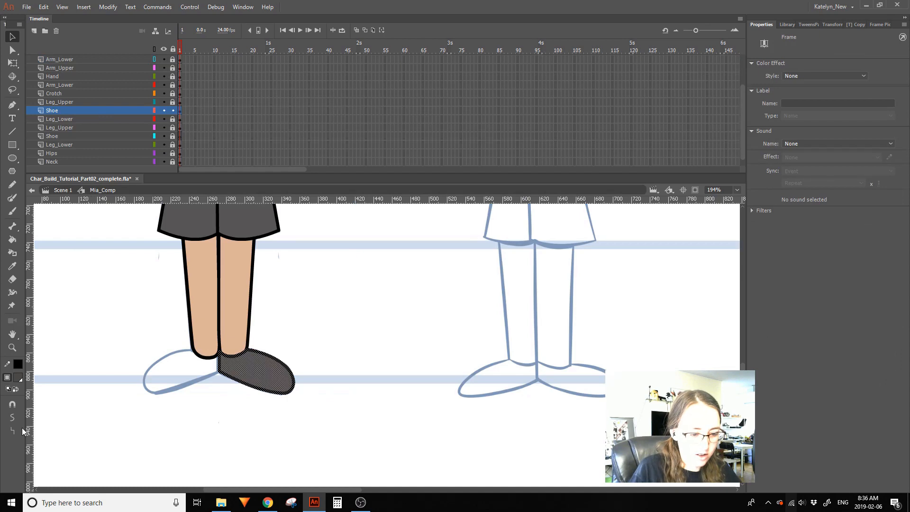
{"action": "key", "text": "F8"}
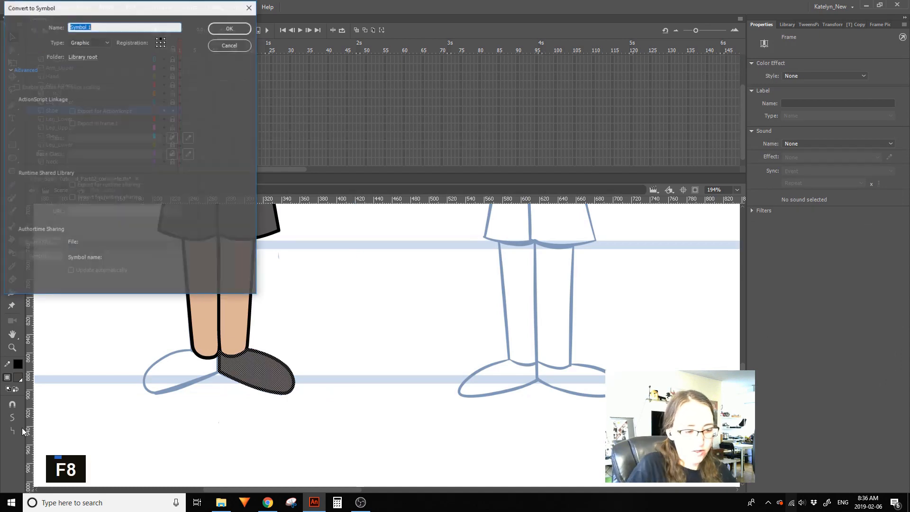
{"action": "type", "text": "Mia_Shoe"}
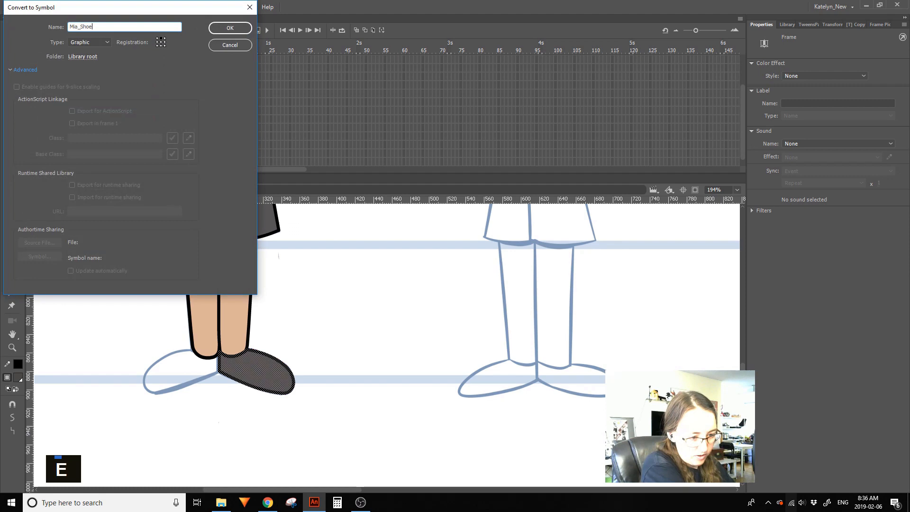
{"action": "key", "text": "Return"}
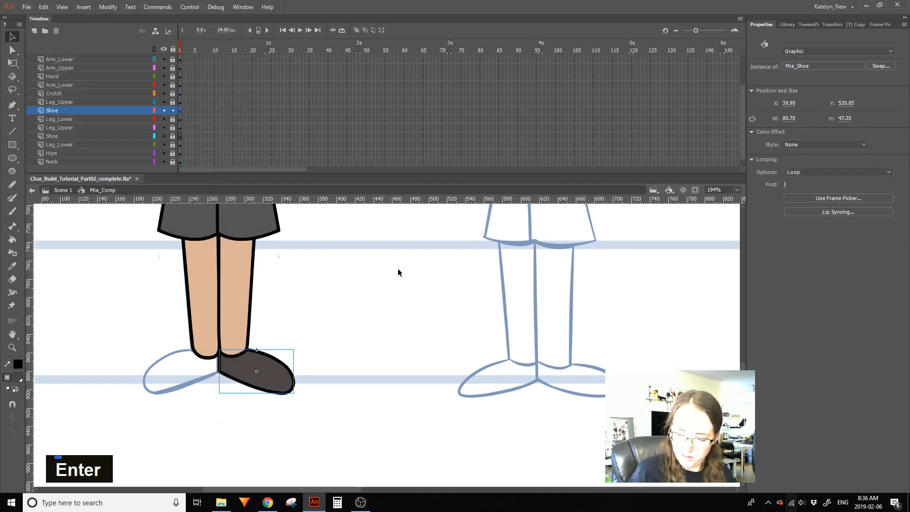
{"action": "left_click", "coordinate": [824, 172]}
{"action": "left_click", "coordinate": [805, 199]}
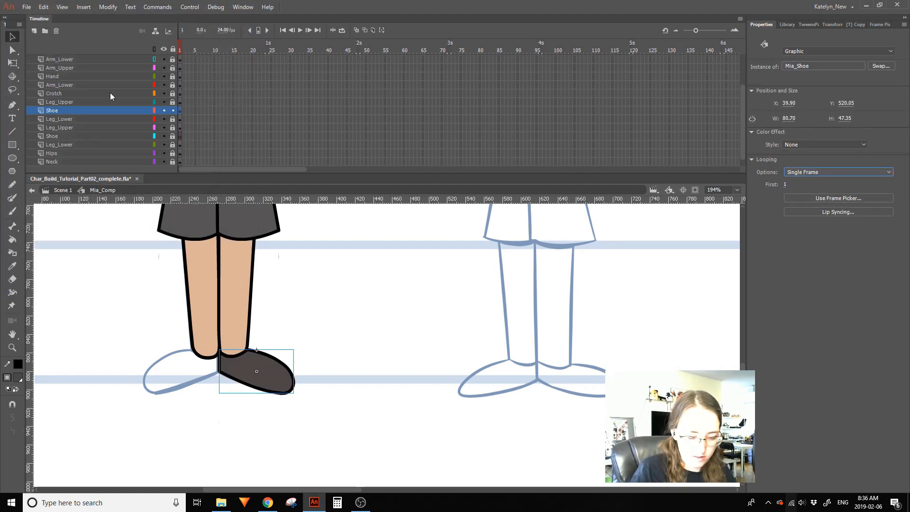
Inside Mia_Shoe, shift the shoe artwork right so the ankle is centred on the registration point, and mark that point with crossing guides
{"action": "key", "text": "q"}
{"action": "double_click", "coordinate": [277, 366]}
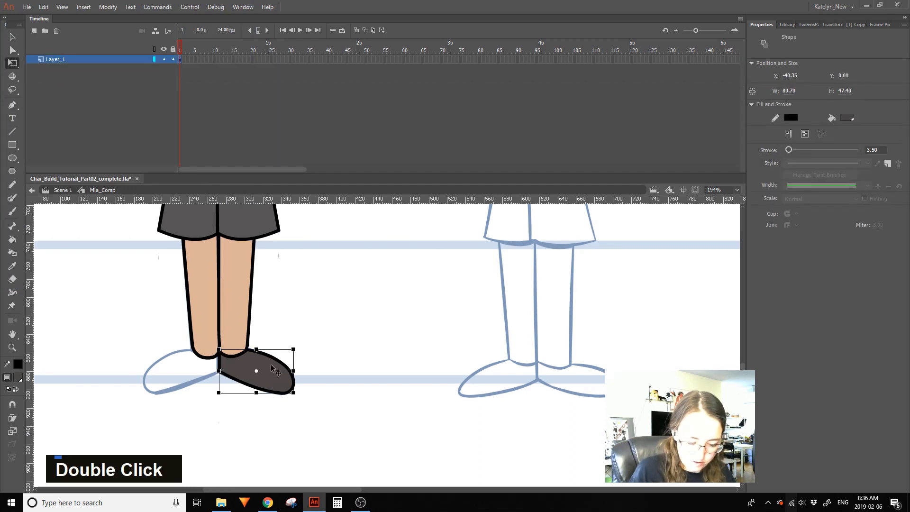
{"action": "left_click_drag", "start_coordinate": [263, 375], "coordinate": [287, 376]}
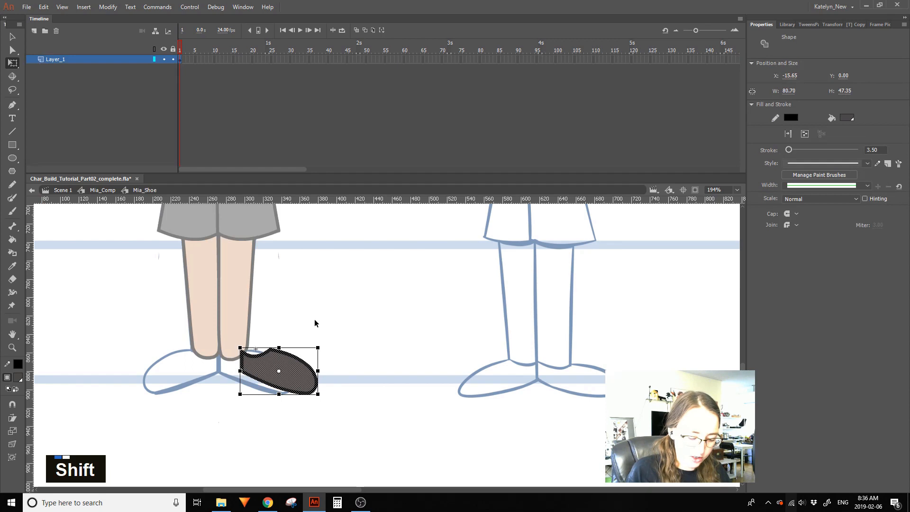
{"action": "left_click", "coordinate": [353, 340]}
{"action": "left_click_drag", "start_coordinate": [28, 402], "coordinate": [344, 200]}
{"action": "left_click_drag", "start_coordinate": [298, 350], "coordinate": [299, 350]}
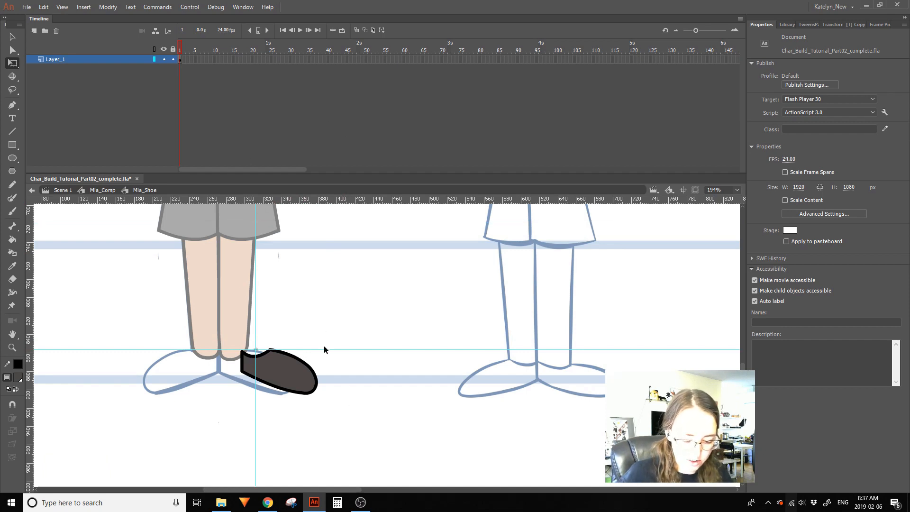
{"action": "left_click_drag", "start_coordinate": [326, 350], "coordinate": [327, 348]}
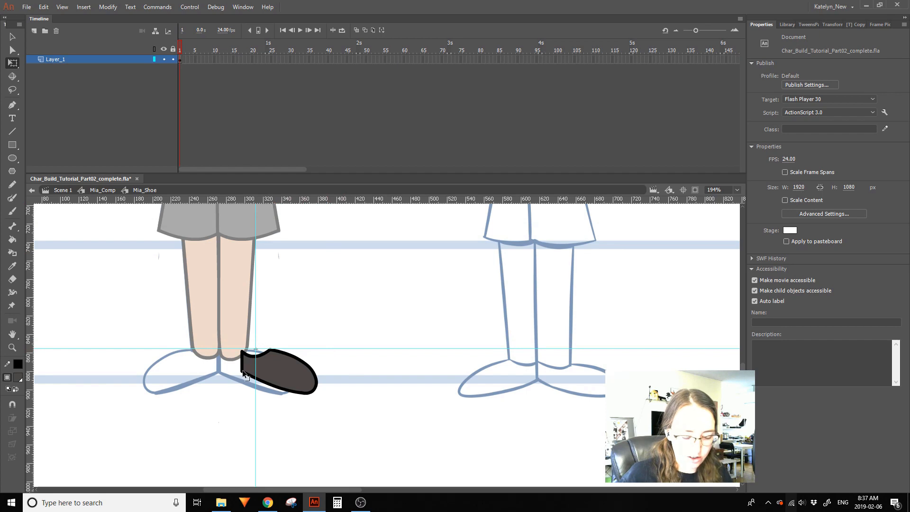
Back in Mia_Comp, move the shoe instance onto its sketch and reset its transformation point to the symbol's registration point
{"action": "double_click", "coordinate": [377, 396]}
{"action": "left_click_drag", "start_coordinate": [299, 372], "coordinate": [276, 371]}
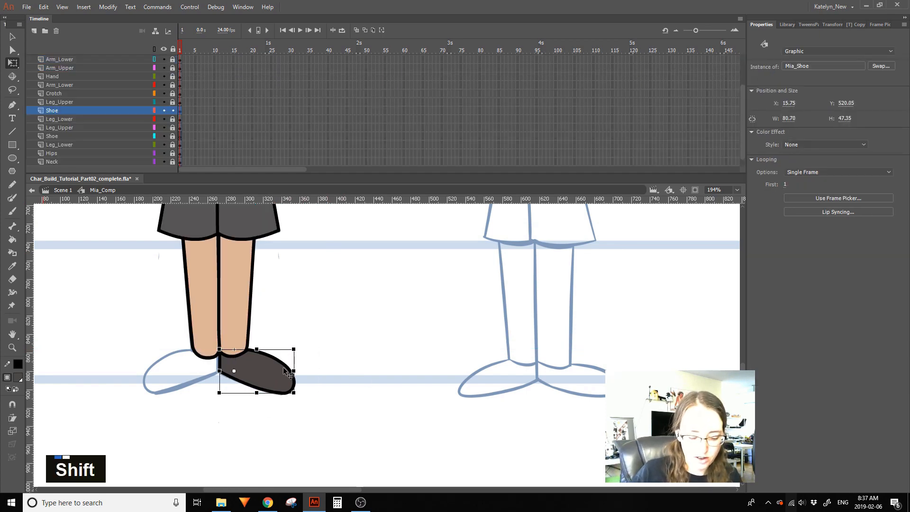
{"action": "double_click", "coordinate": [271, 381]}
{"action": "key", "text": "Left"}
{"action": "key", "text": "Left"}
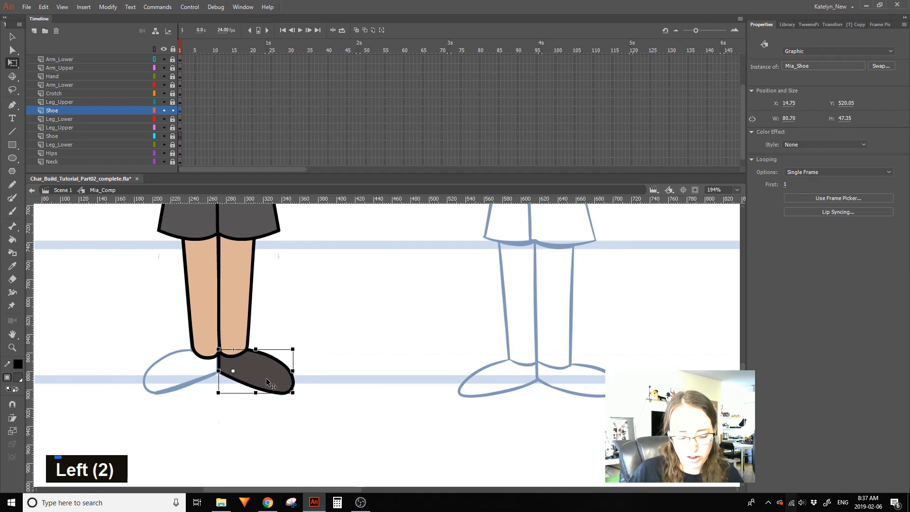
{"action": "key", "text": "Up"}
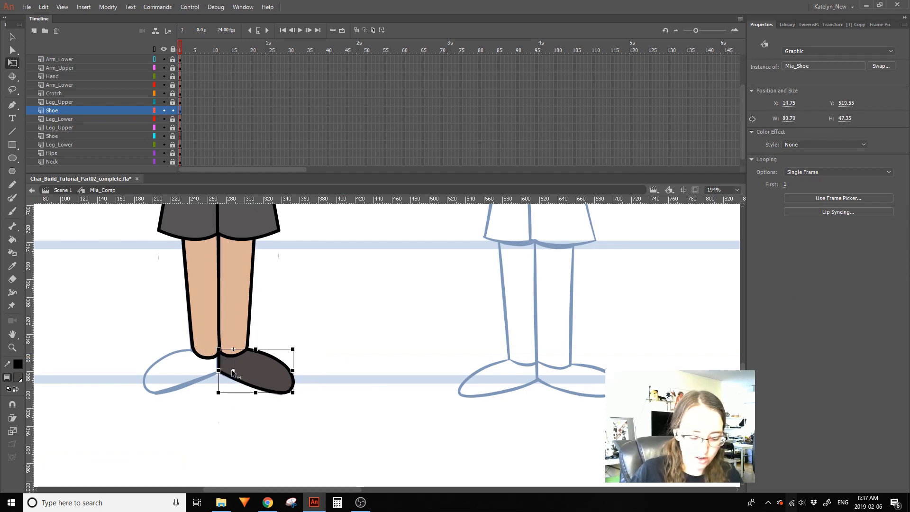
{"action": "double_click", "coordinate": [321, 345]}
{"action": "left_click", "coordinate": [223, 381]}
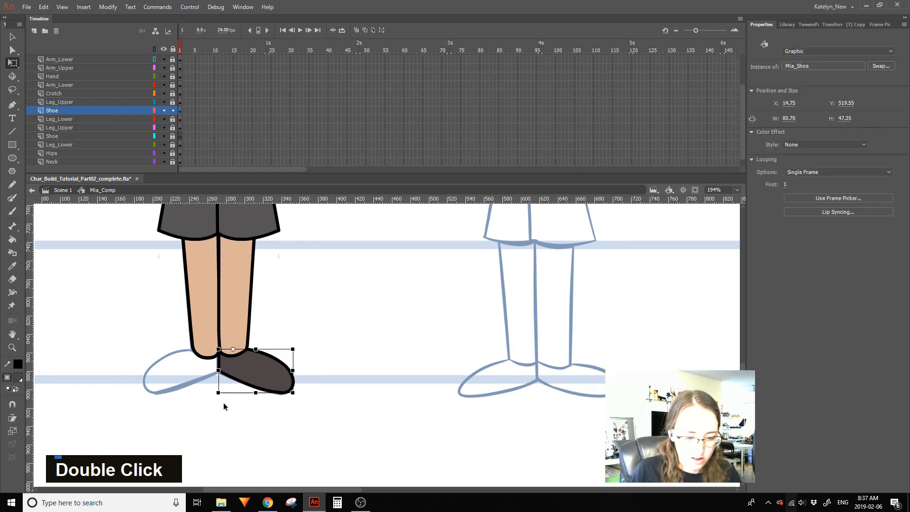
Copy the shoe's frame to the lower Shoe layer and move the upper layer's shoe across to the left leg
{"action": "left_click_drag", "start_coordinate": [180, 111], "coordinate": [184, 136]}
{"action": "left_click_drag", "start_coordinate": [273, 379], "coordinate": [244, 380]}
Inside Mia_Shoe, copy the drawing to a keyframe on frame 3, flip it horizontally and move it over the left shoe's sketch
{"action": "double_click", "coordinate": [248, 374]}
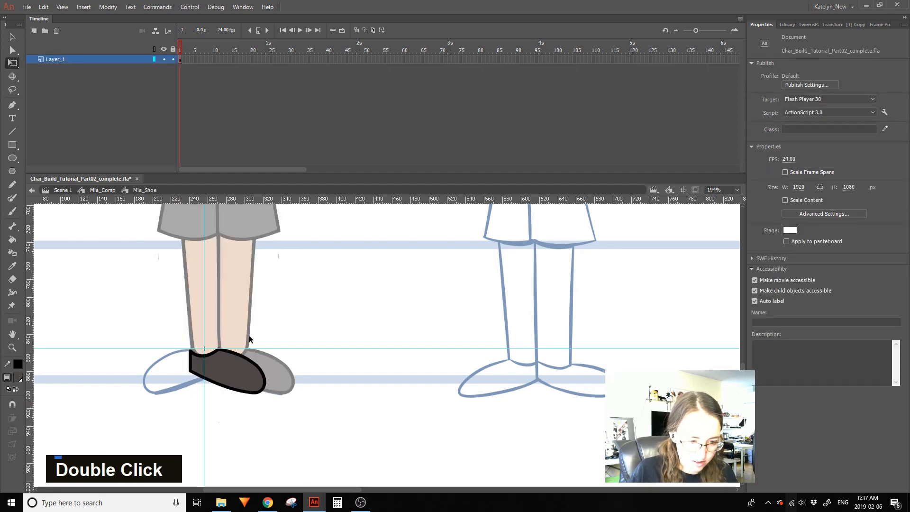
{"action": "left_click", "coordinate": [183, 60]}
{"action": "left_click_drag", "start_coordinate": [180, 60], "coordinate": [188, 59]}
{"action": "left_click", "coordinate": [192, 60], "text": "alt"}
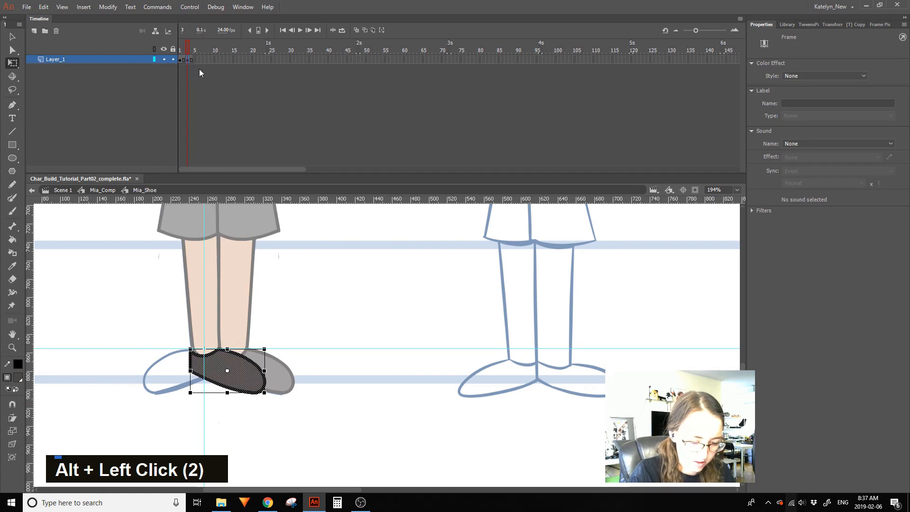
{"action": "right_click", "coordinate": [242, 386]}
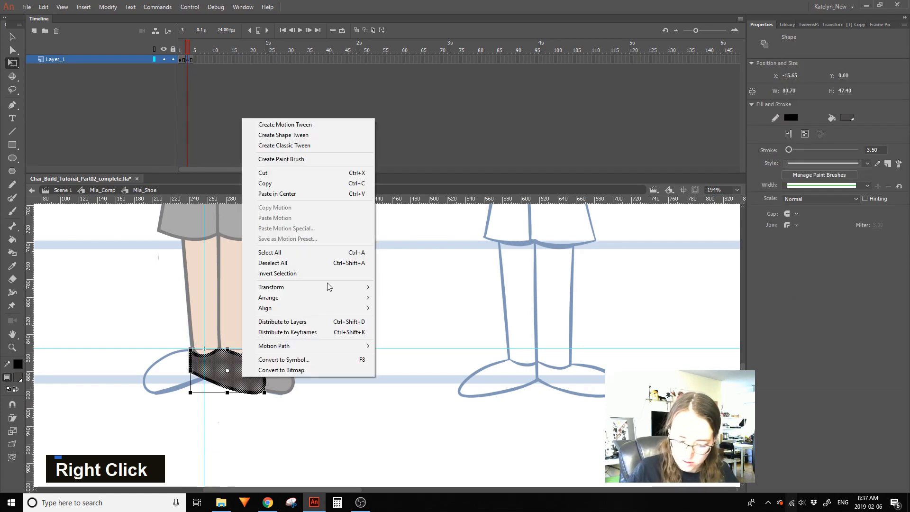
{"action": "mouse_move", "coordinate": [324, 288]}
{"action": "left_click", "coordinate": [423, 388]}
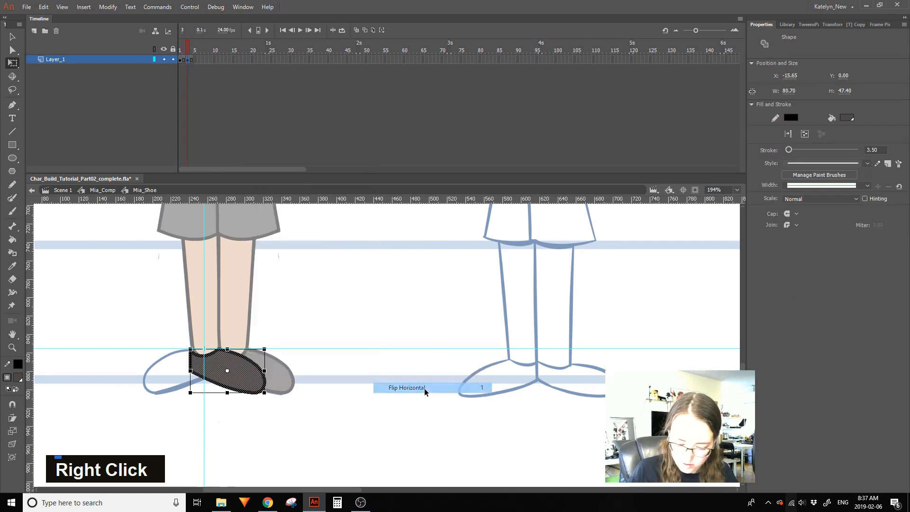
{"action": "left_click_drag", "start_coordinate": [239, 384], "coordinate": [189, 381]}
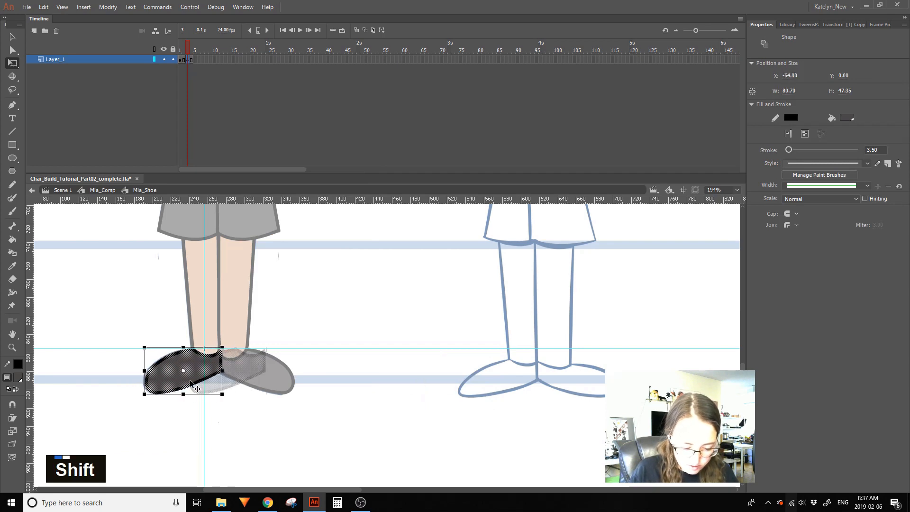
{"action": "left_click", "coordinate": [252, 396], "text": "shift"}
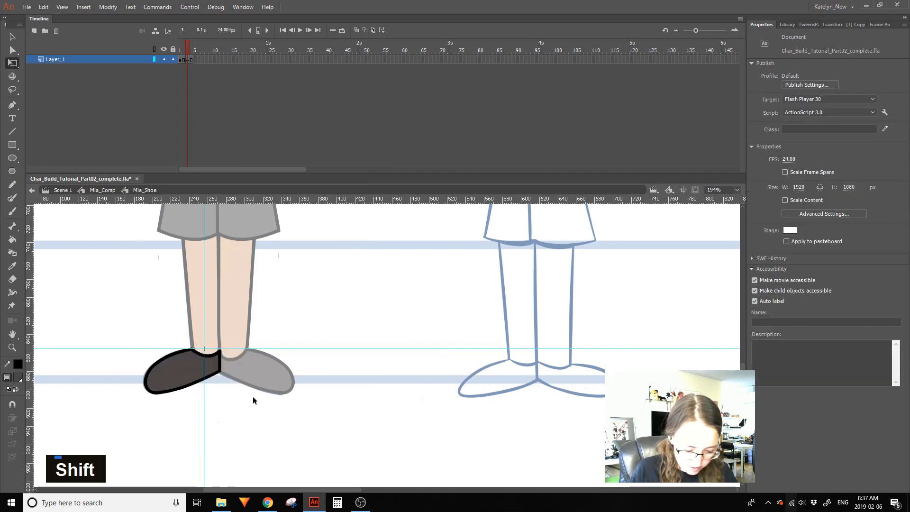
Back in Mia_Comp, set the left shoe instance's first frame to 3 and nudge it slightly right
{"action": "double_click", "coordinate": [303, 368]}
{"action": "left_click", "coordinate": [785, 184]}
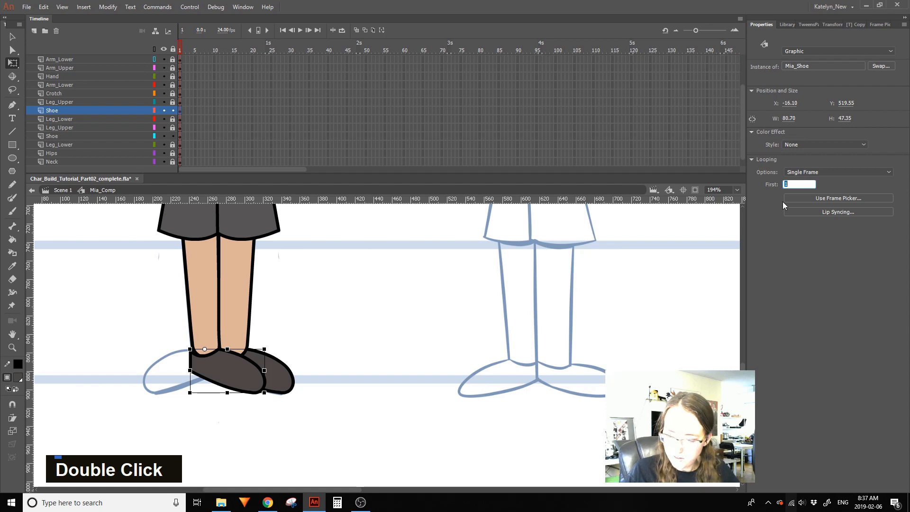
{"action": "type", "text": "3"}
{"action": "left_click", "coordinate": [268, 397]}
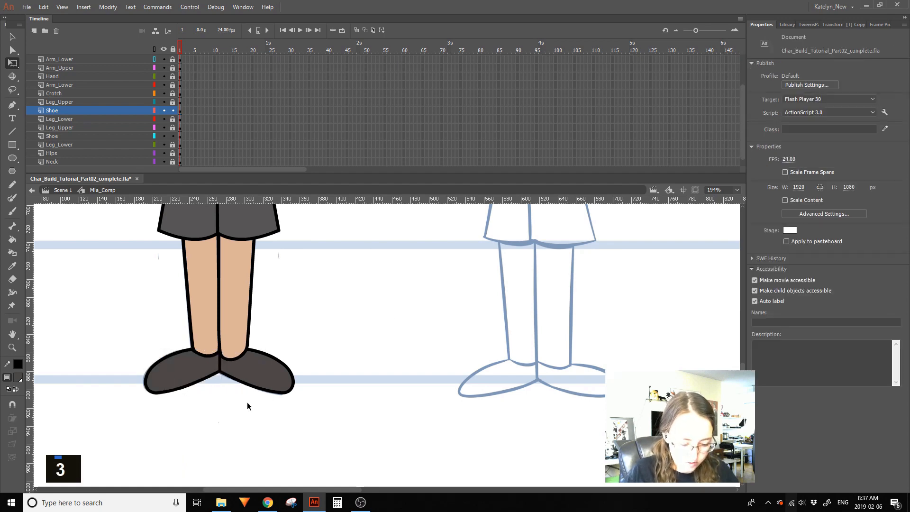
{"action": "left_click", "coordinate": [201, 379]}
{"action": "key", "text": "Right"}
Swap the two Shoe layers in the stack so each shoe sits directly above its own Leg_Lower layer
{"action": "left_click", "coordinate": [264, 375]}
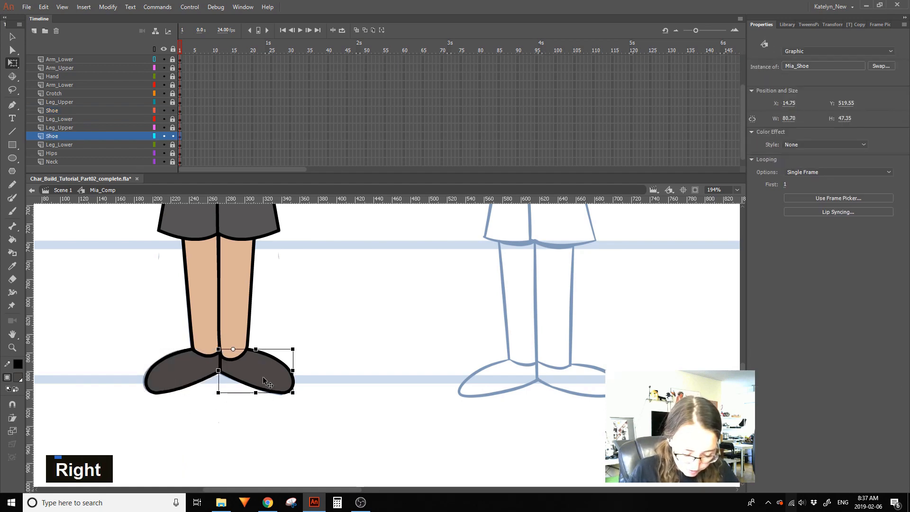
{"action": "left_click_drag", "start_coordinate": [265, 379], "coordinate": [275, 376]}
{"action": "key", "text": "ctrl+z"}
{"action": "mouse_move", "coordinate": [87, 135]}
{"action": "left_mouse_down"}
{"action": "mouse_move", "coordinate": [93, 107]}
{"action": "mouse_move", "coordinate": [94, 135]}
{"action": "left_mouse_up"}
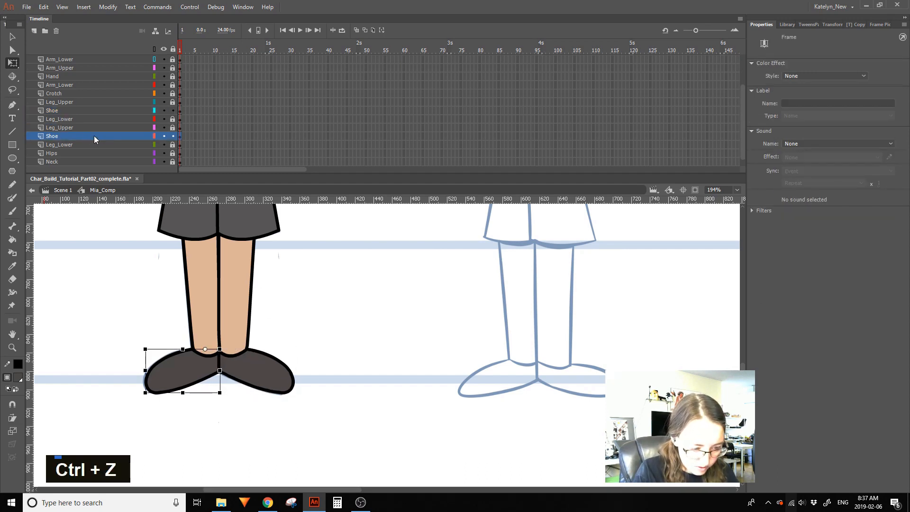
Nudge both shoes in small increments until they line up with each other and with the ends of the lower legs
{"action": "double_click", "coordinate": [267, 372]}
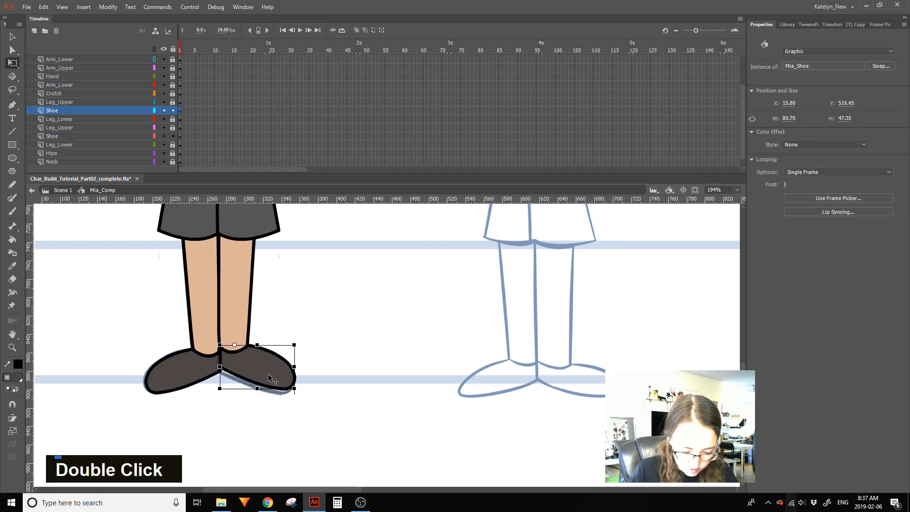
{"action": "key", "text": "ctrl+z"}
{"action": "key", "text": "Up"}
{"action": "key", "text": "Right"}
{"action": "left_click", "coordinate": [333, 340]}
{"action": "left_click", "coordinate": [159, 385]}
{"action": "key", "text": "Up"}
{"action": "left_click", "coordinate": [269, 371]}
{"action": "key", "text": "Down"}
{"action": "key", "text": "Down"}
{"action": "key", "text": "Up"}
{"action": "left_click", "coordinate": [295, 334]}
{"action": "left_click", "coordinate": [261, 383]}
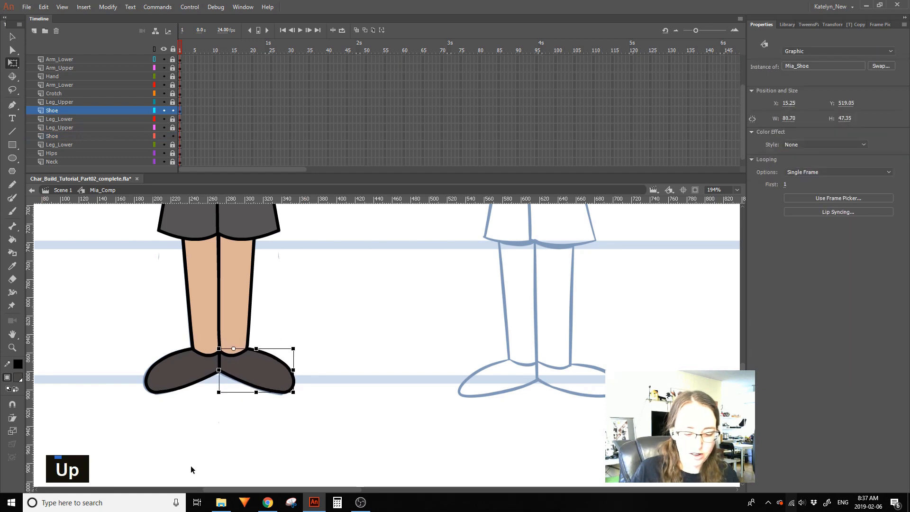
{"action": "left_click", "coordinate": [227, 425]}
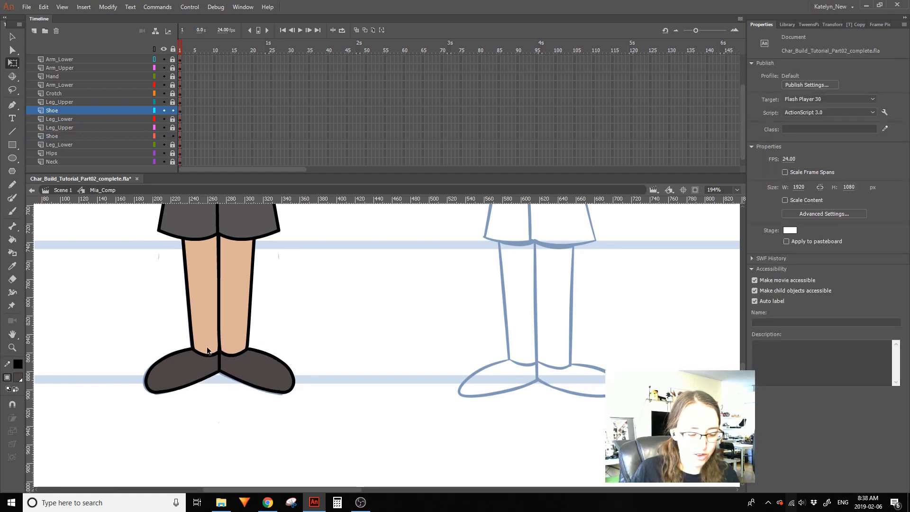
Unlock all layers in Mia_Comp and save the file
{"action": "double_click", "coordinate": [173, 49]}
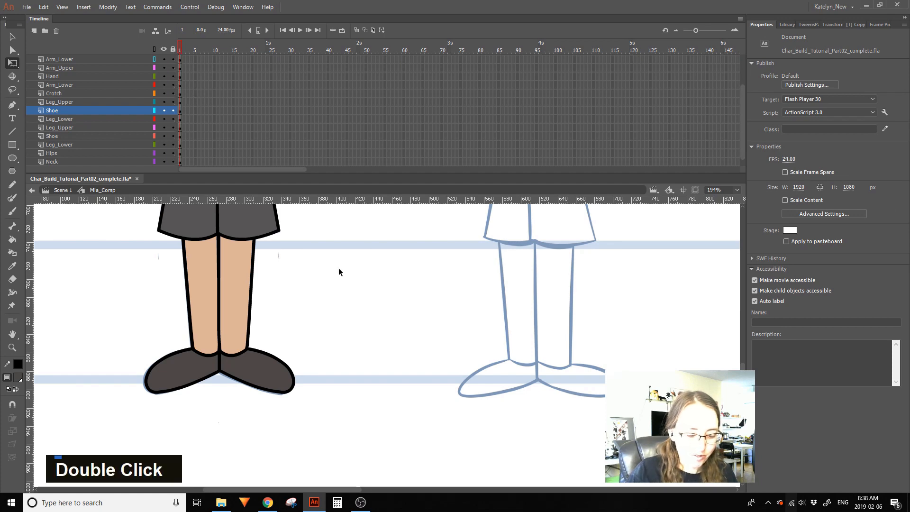
{"action": "key", "text": "ctrl+s"}
Try moving each shoe on the unlocked layers and undo both moves
{"action": "mouse_move", "coordinate": [242, 368]}
{"action": "left_mouse_down"}
{"action": "mouse_move", "coordinate": [298, 355]}
{"action": "mouse_move", "coordinate": [230, 373]}
{"action": "mouse_move", "coordinate": [237, 385]}
{"action": "left_mouse_up"}
{"action": "key", "text": "ctrl+z"}
{"action": "left_click_drag", "start_coordinate": [180, 384], "coordinate": [182, 391]}
{"action": "key", "text": "ctrl+z"}
{"action": "left_click", "coordinate": [325, 317]}
Turn off outline view for every layer so the torso and arms display in full colour
{"action": "key", "text": "space"}
{"action": "left_click_drag", "start_coordinate": [352, 346], "coordinate": [349, 414]}
{"action": "left_click_drag", "start_coordinate": [358, 276], "coordinate": [361, 434]}
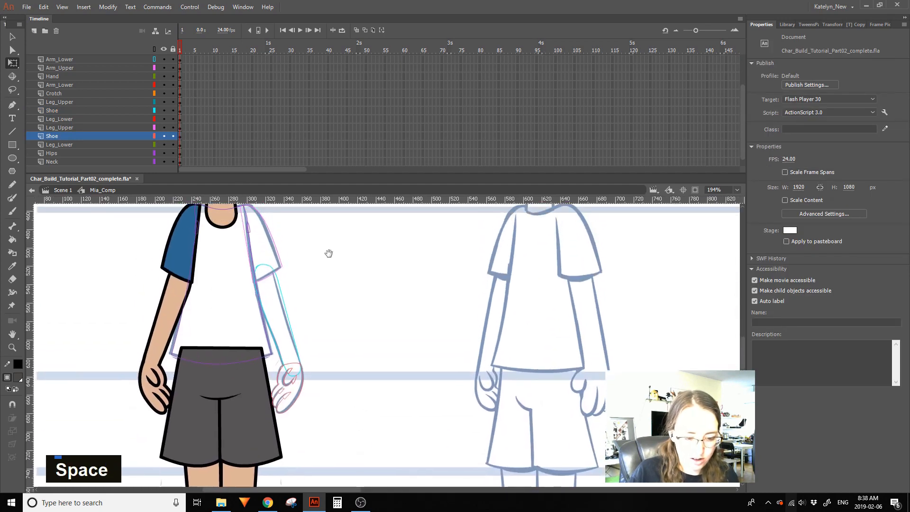
{"action": "left_click", "coordinate": [155, 50]}
{"action": "left_click", "coordinate": [154, 50]}
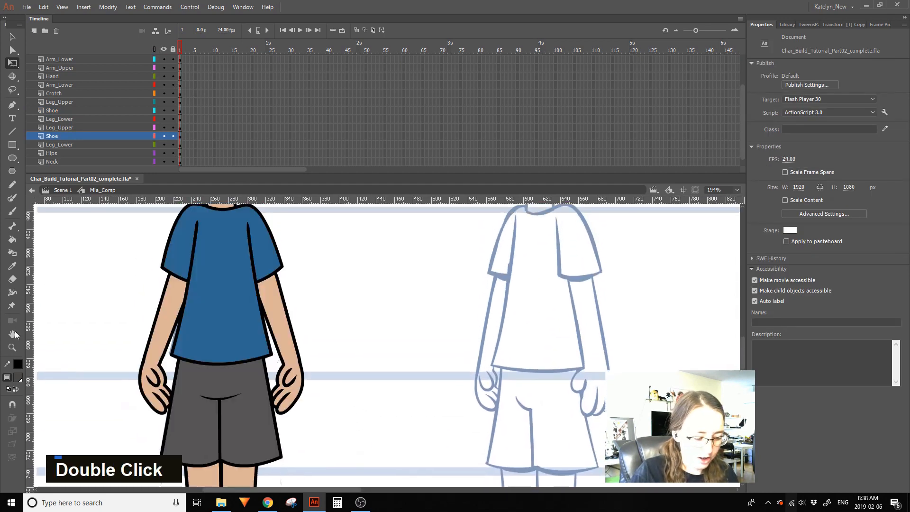
Examine the assembled front-view body and shoes alongside the turnaround sketches at a wider view
{"action": "left_click", "coordinate": [12, 347]}
{"action": "left_click", "coordinate": [105, 377]}
{"action": "key", "text": "space"}
{"action": "left_click_drag", "start_coordinate": [496, 476], "coordinate": [387, 325]}
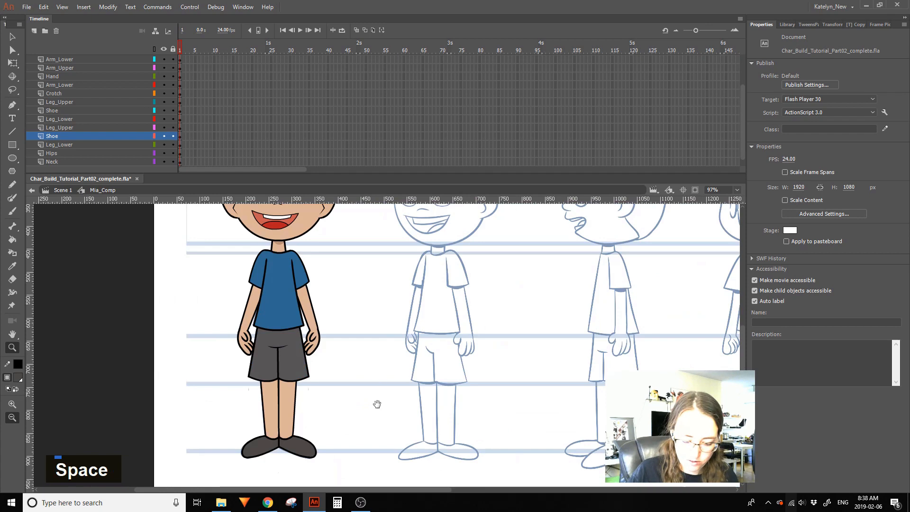
{"action": "left_click_drag", "start_coordinate": [377, 404], "coordinate": [363, 362]}
{"action": "left_click_drag", "start_coordinate": [326, 337], "coordinate": [295, 360]}
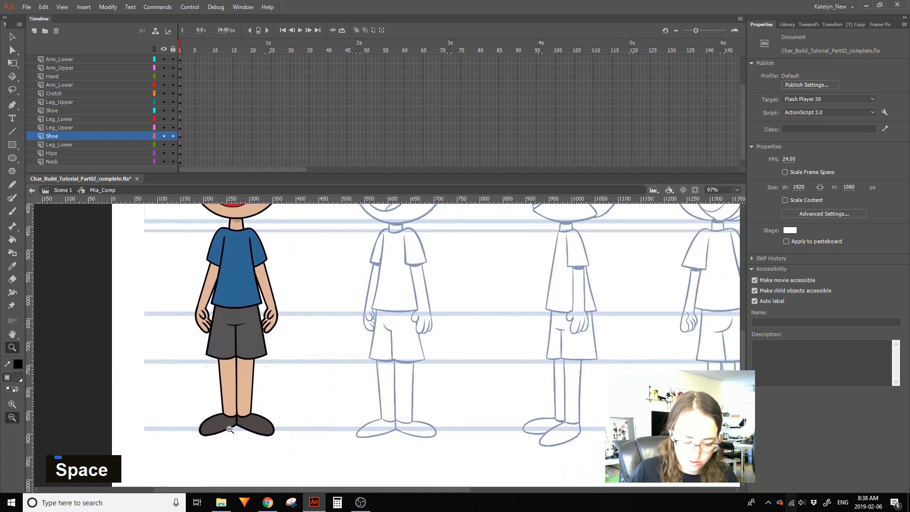
{"action": "key", "text": "space"}
{"action": "left_click_drag", "start_coordinate": [281, 419], "coordinate": [278, 385]}
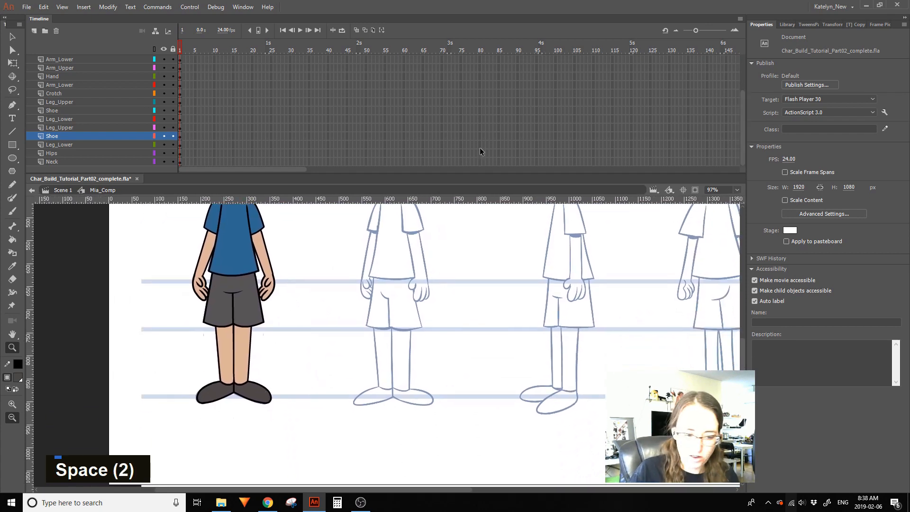
Add a new layer beneath the Neck layer in Mia_Comp and name it Shadow
{"action": "left_click", "coordinate": [34, 31]}
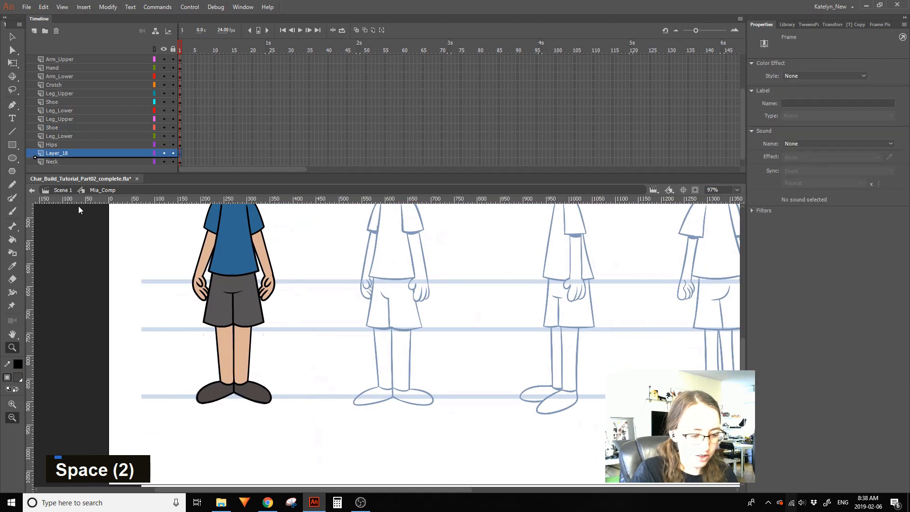
{"action": "double_click", "coordinate": [115, 163]}
{"action": "type", "text": "Shado"}
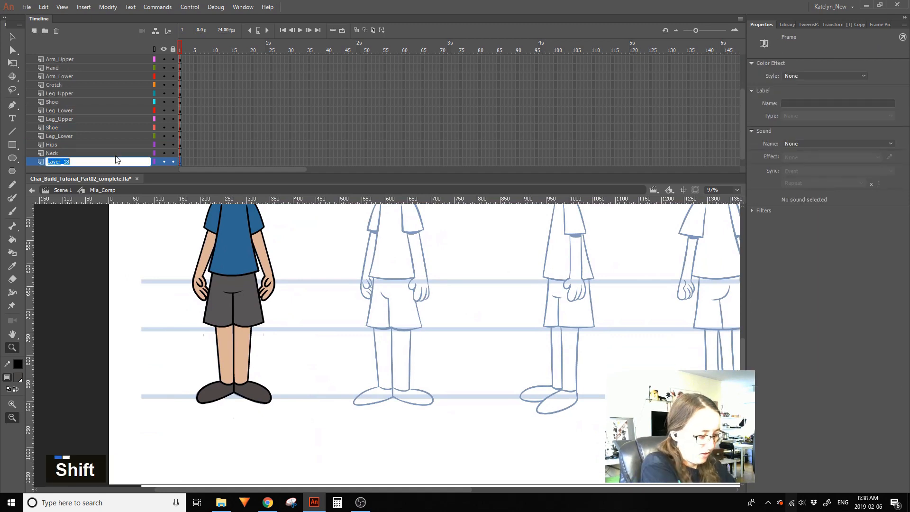
{"action": "type", "text": "w"}
{"action": "key", "text": "Return"}
Draw a flat black oval with no stroke beneath the character's shoes on the Shadow layer
{"action": "left_click", "coordinate": [12, 158]}
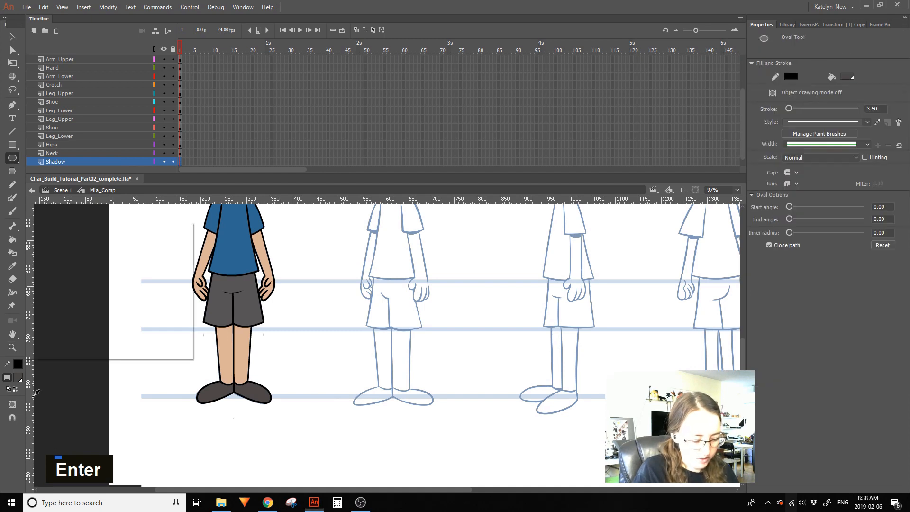
{"action": "left_click", "coordinate": [19, 380]}
{"action": "left_click", "coordinate": [175, 227]}
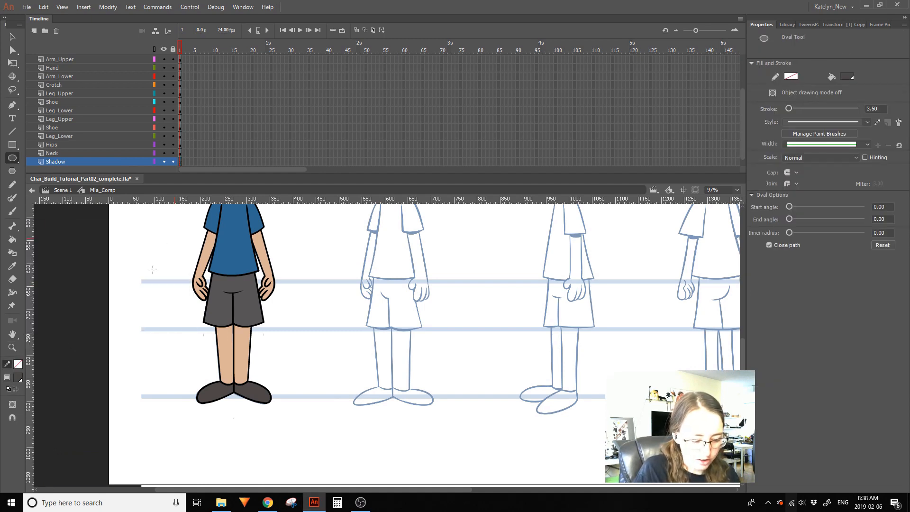
{"action": "left_click", "coordinate": [20, 380]}
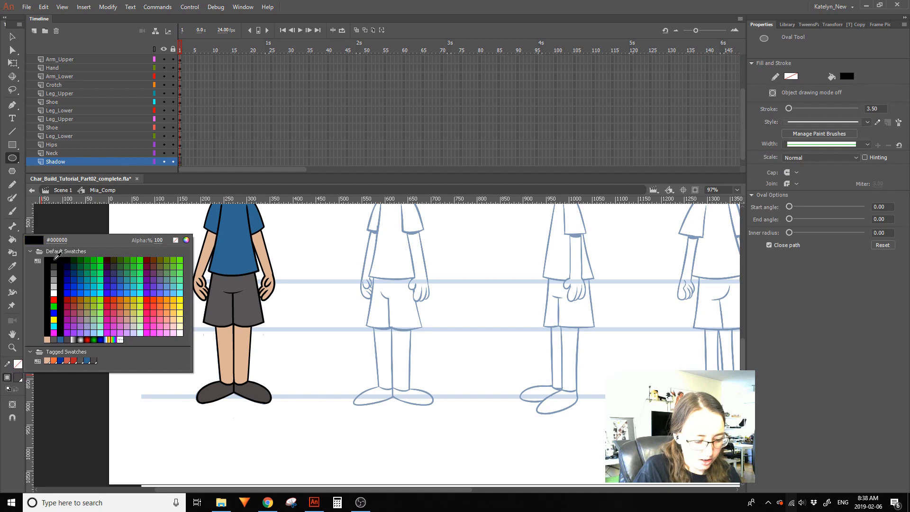
{"action": "left_click", "coordinate": [59, 256]}
{"action": "left_click_drag", "start_coordinate": [180, 408], "coordinate": [284, 394]}
Resize the shadow oval to about 213 by 55 px and centre it under the feet
{"action": "key", "text": "shift"}
{"action": "key", "text": "q"}
{"action": "left_click", "coordinate": [235, 402]}
{"action": "left_click_drag", "start_coordinate": [236, 406], "coordinate": [232, 413]}
{"action": "left_click_drag", "start_coordinate": [181, 401], "coordinate": [183, 401]}
{"action": "left_click_drag", "start_coordinate": [281, 401], "coordinate": [282, 401]}
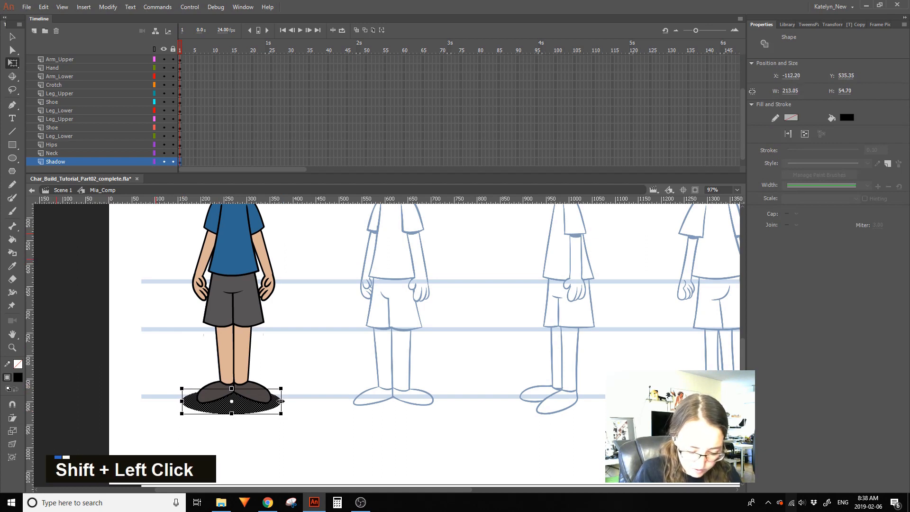
{"action": "left_click", "coordinate": [234, 430]}
{"action": "left_click", "coordinate": [240, 409]}
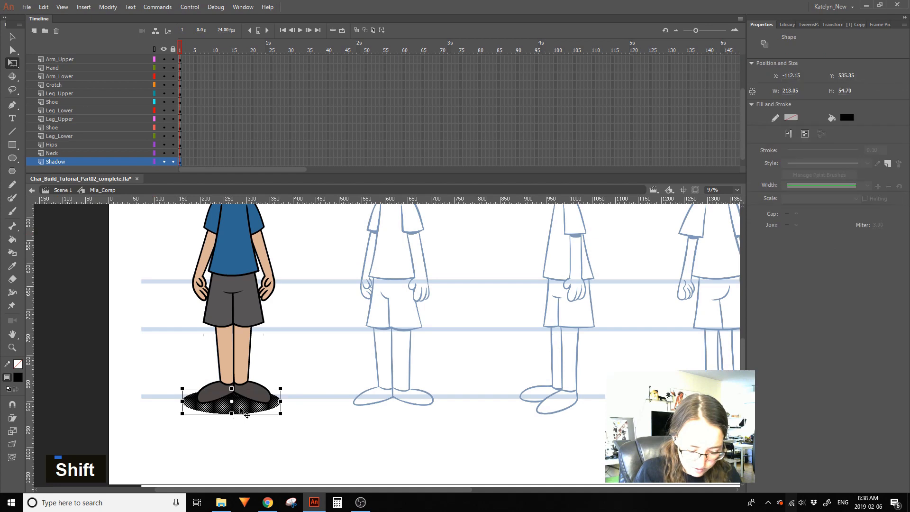
{"action": "left_click_drag", "start_coordinate": [245, 409], "coordinate": [247, 409]}
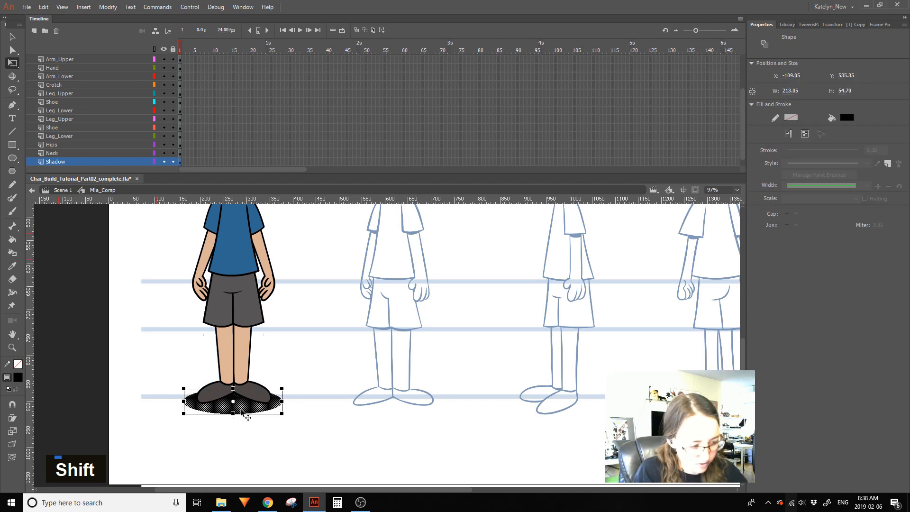
Convert the oval to a graphic symbol named Mia_Shadow with centre registration and set its looping to Single Frame
{"action": "key", "text": "F8"}
{"action": "left_click", "coordinate": [160, 42]}
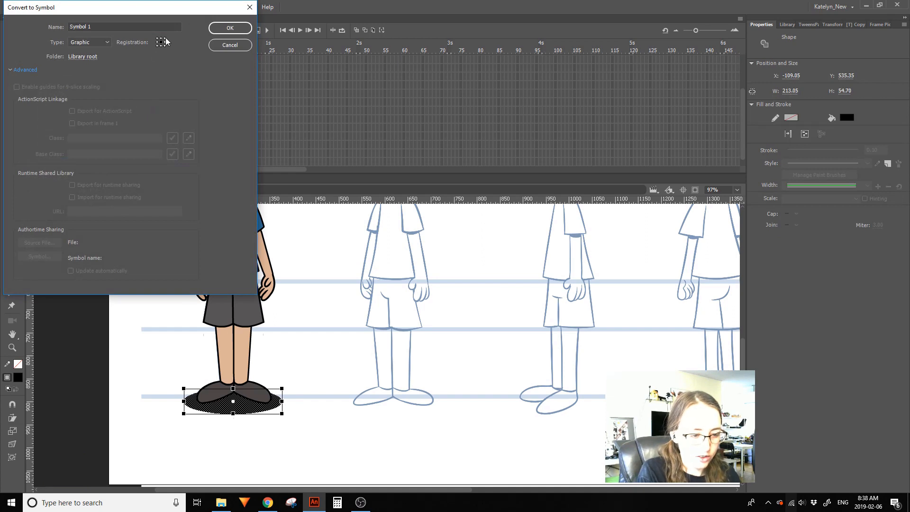
{"action": "left_click_drag", "start_coordinate": [95, 27], "coordinate": [34, 146]}
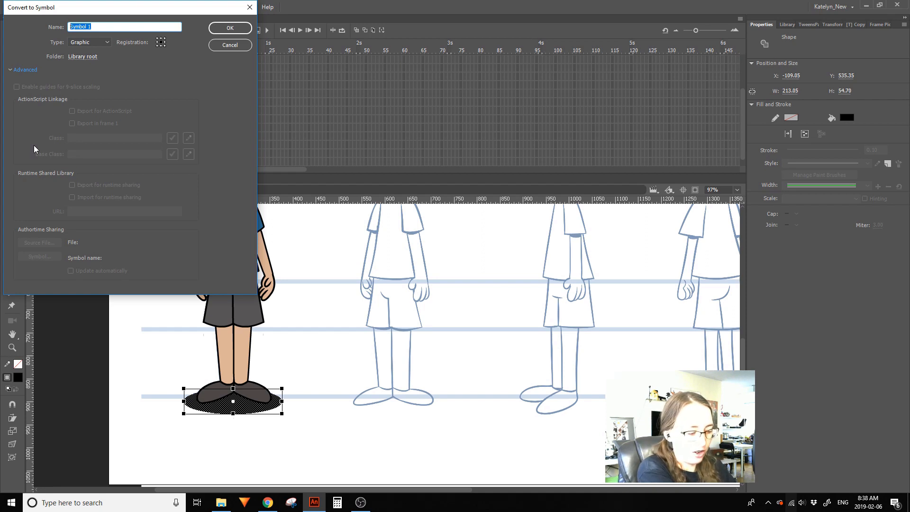
{"action": "type", "text": "Mia_"}
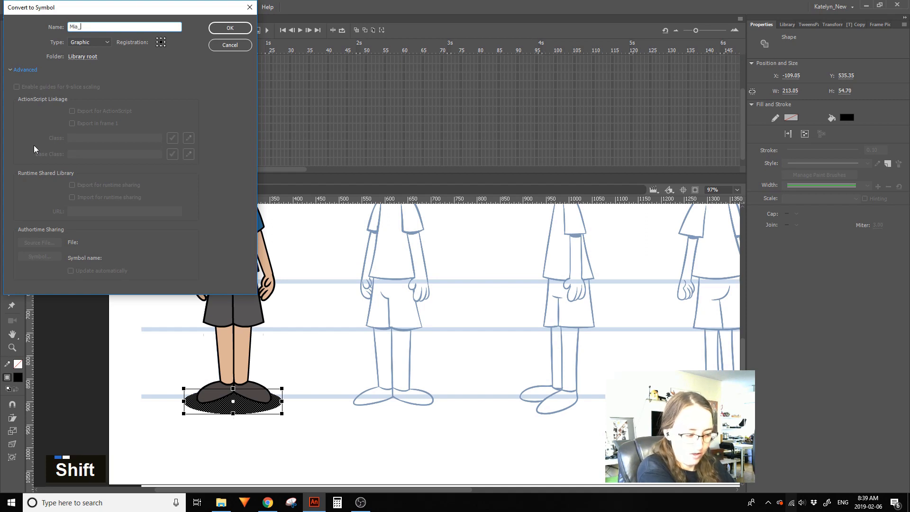
{"action": "type", "text": "Shadow"}
{"action": "key", "text": "Return"}
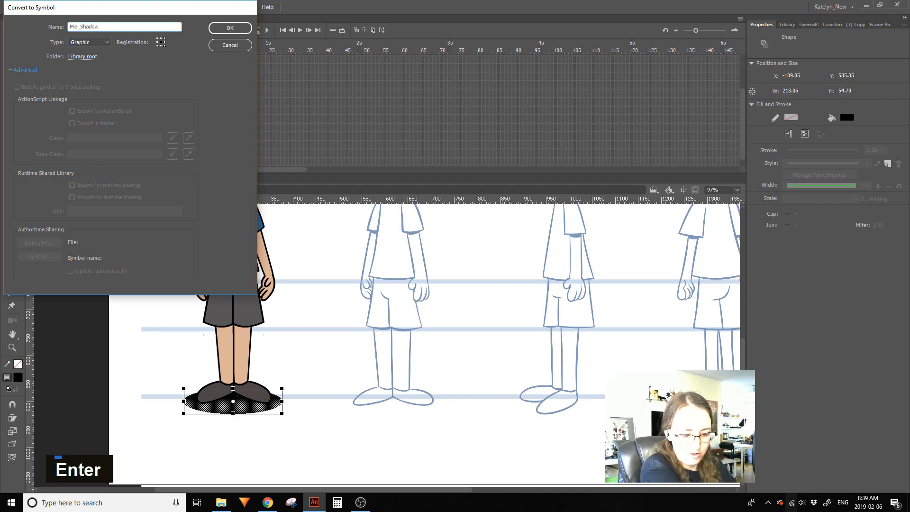
{"action": "left_click", "coordinate": [821, 173]}
{"action": "left_click", "coordinate": [816, 205]}
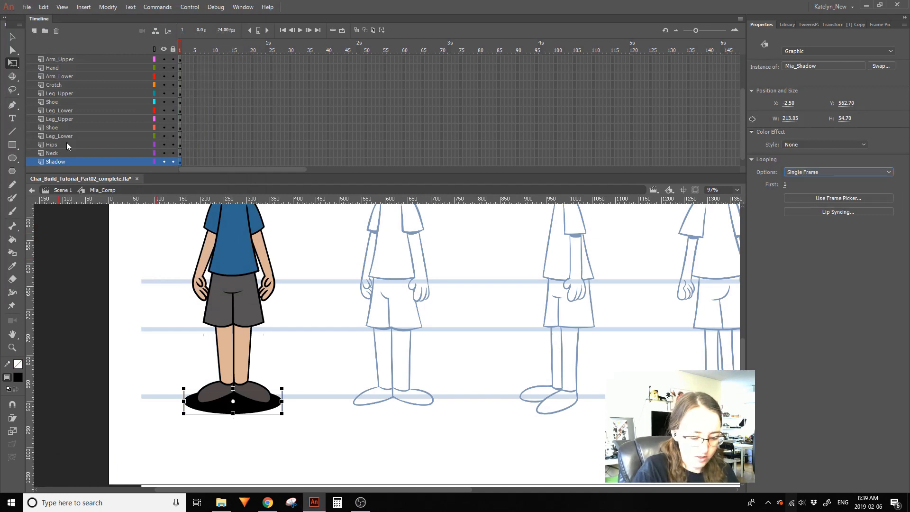
Lower the alpha of the oval's black fill inside Mia_Shadow to make it semi-transparent, and return to Mia_Comp
{"action": "double_click", "coordinate": [248, 407]}
{"action": "left_click", "coordinate": [287, 400]}
{"action": "left_click", "coordinate": [238, 401]}
{"action": "left_click", "coordinate": [18, 377]}
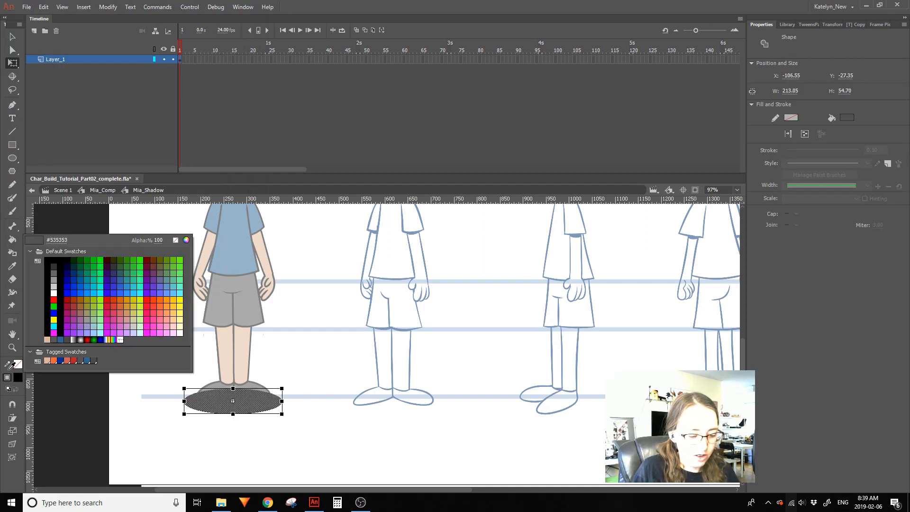
{"action": "left_click", "coordinate": [17, 378]}
{"action": "left_click", "coordinate": [17, 378]}
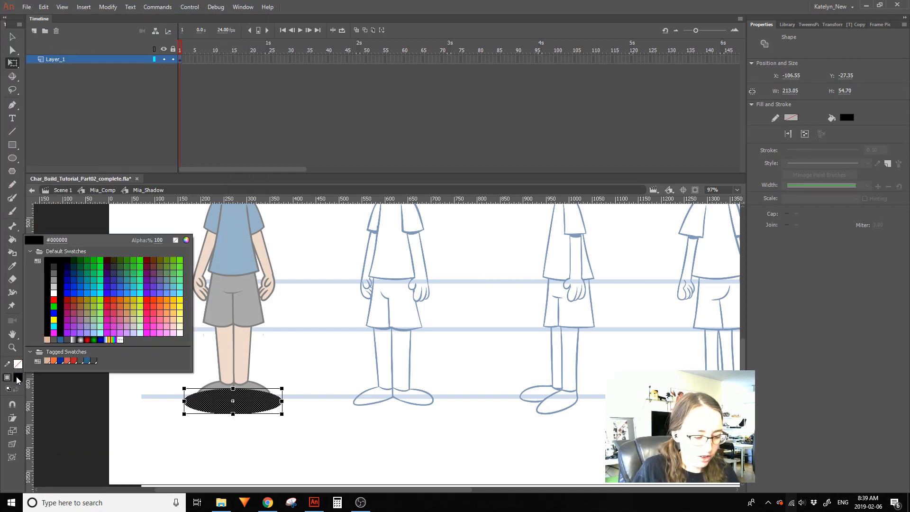
{"action": "left_click_drag", "start_coordinate": [158, 240], "coordinate": [151, 252]}
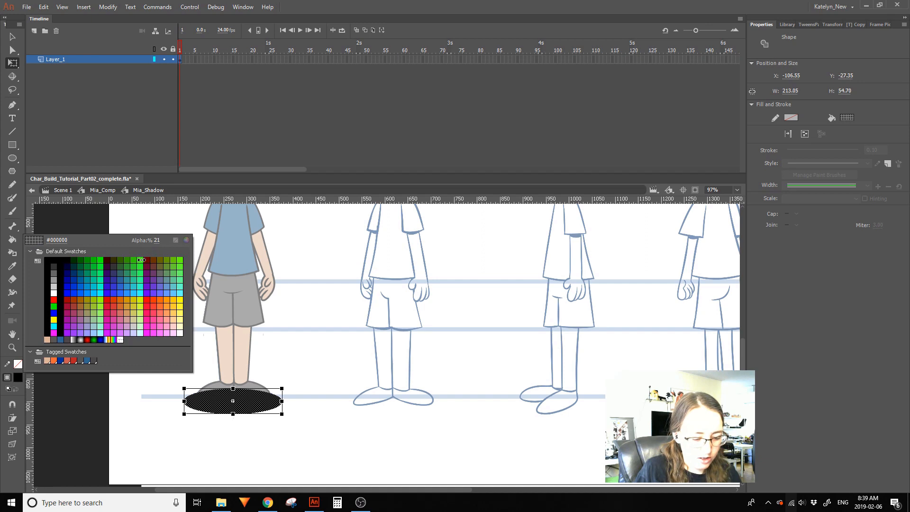
{"action": "left_click_drag", "start_coordinate": [142, 259], "coordinate": [144, 245]}
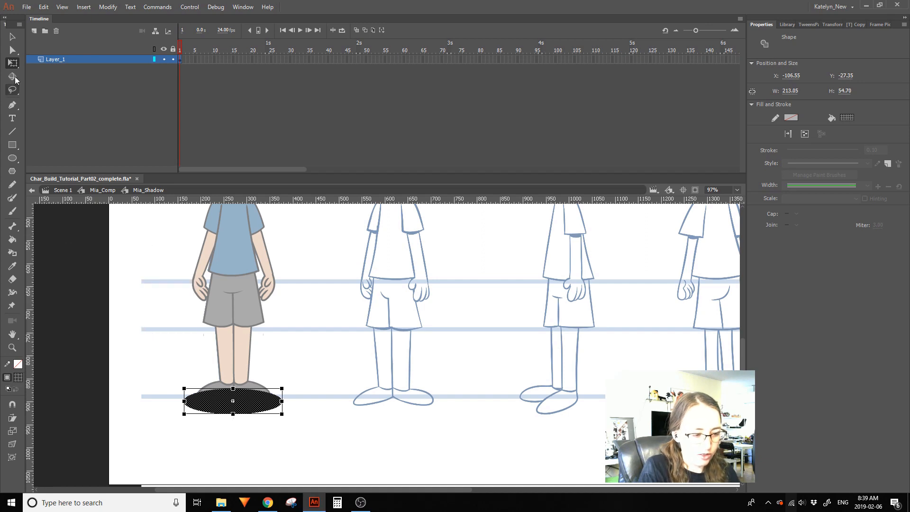
{"action": "double_click", "coordinate": [308, 382]}
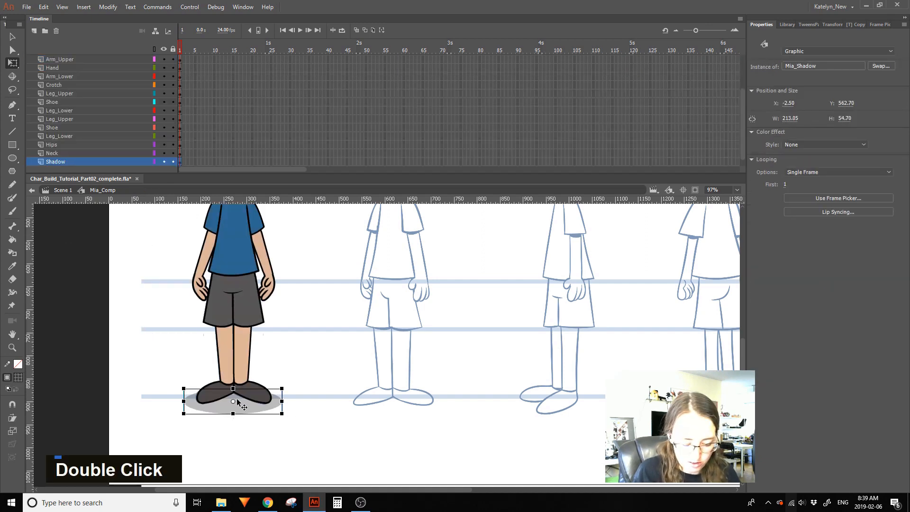
Reopen Mia_Shadow, set the black fill's alpha to 50%, and go back to Mia_Comp
{"action": "double_click", "coordinate": [238, 401]}
{"action": "left_click", "coordinate": [209, 408]}
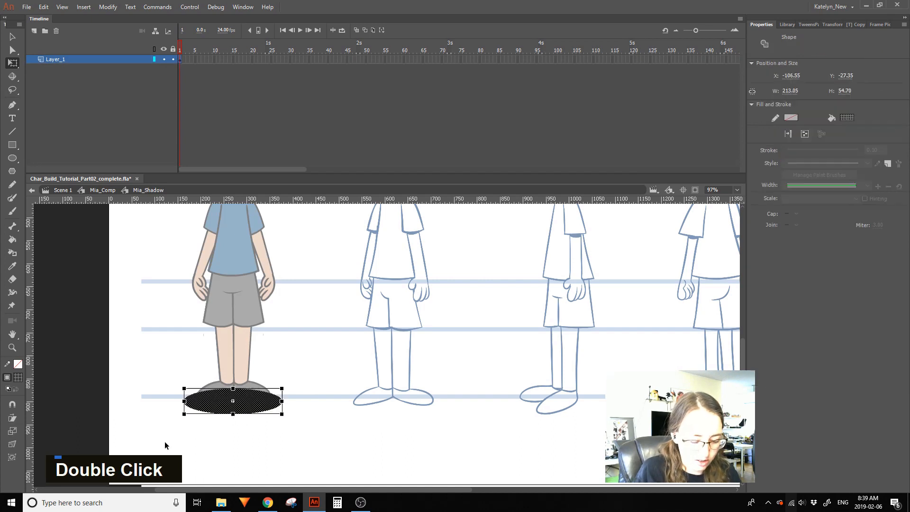
{"action": "left_click", "coordinate": [18, 377]}
{"action": "left_click_drag", "start_coordinate": [161, 243], "coordinate": [161, 246]}
{"action": "left_click", "coordinate": [156, 245]}
{"action": "left_click", "coordinate": [18, 378]}
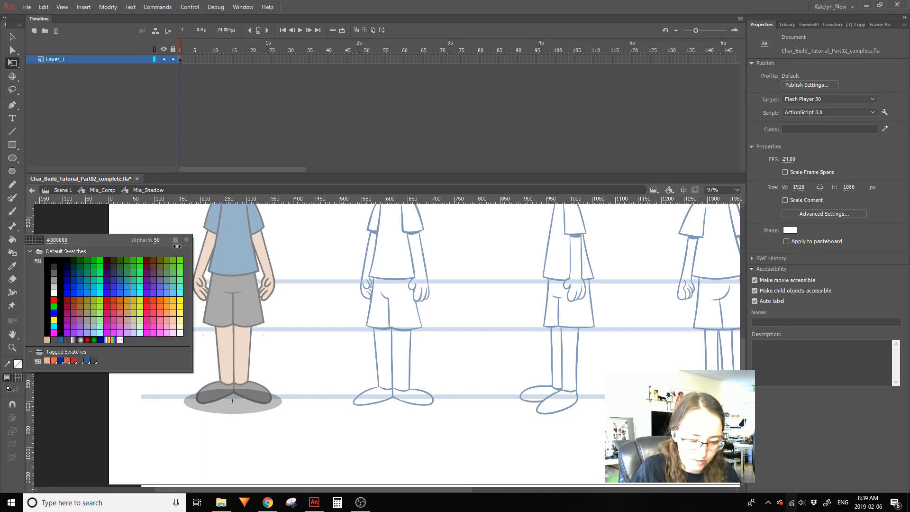
{"action": "key", "text": "Return"}
{"action": "double_click", "coordinate": [318, 376]}
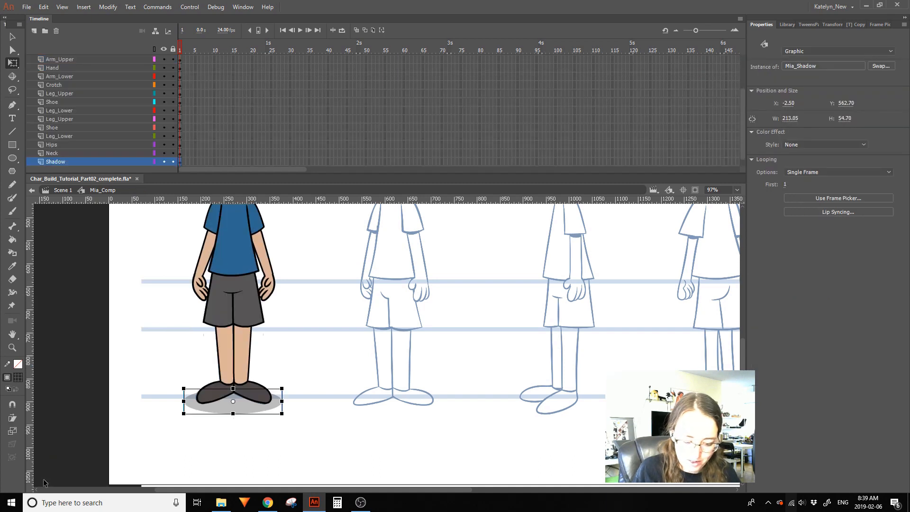
Return to Scene 1 and add a new layer beneath the Char layer
{"action": "double_click", "coordinate": [300, 336]}
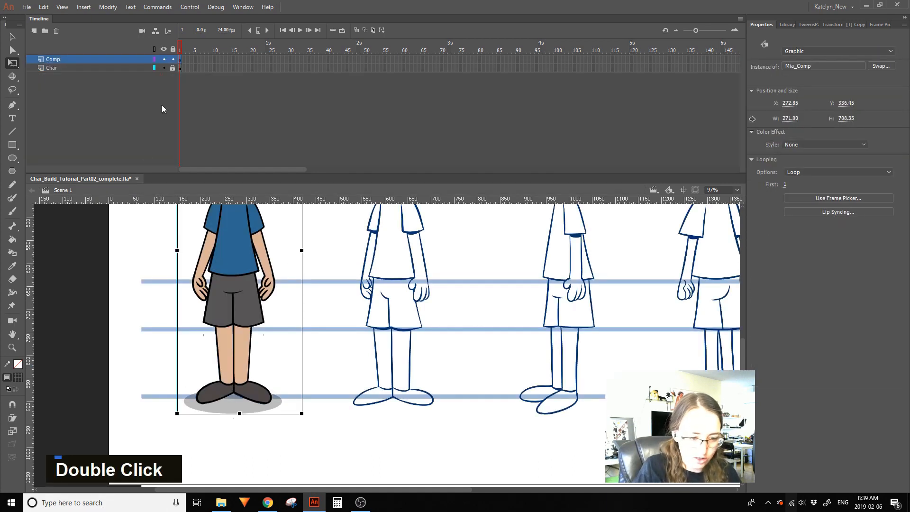
{"action": "left_click", "coordinate": [34, 30]}
{"action": "left_click_drag", "start_coordinate": [67, 59], "coordinate": [64, 145]}
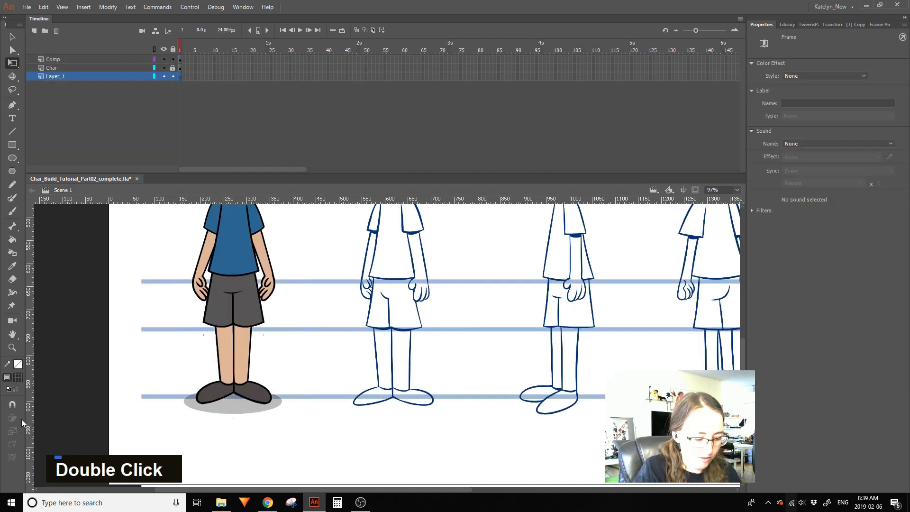
Change the fill colour to an opaque brown for a test backdrop
{"action": "left_click", "coordinate": [20, 377]}
{"action": "left_click_drag", "start_coordinate": [168, 245], "coordinate": [163, 240]}
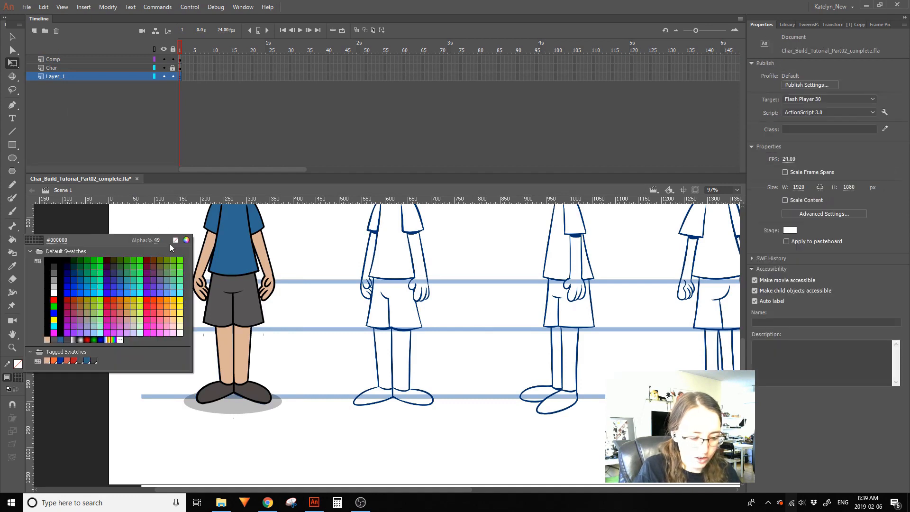
{"action": "left_click", "coordinate": [299, 229]}
{"action": "left_click", "coordinate": [18, 378]}
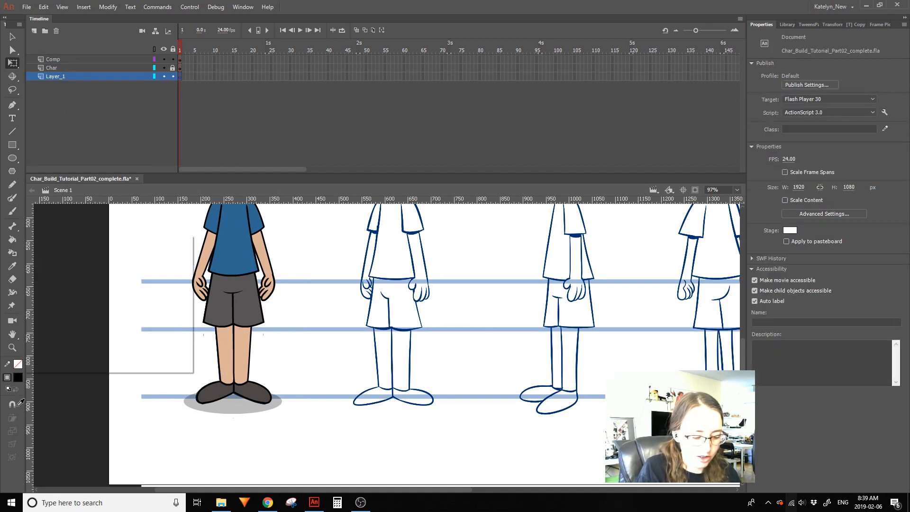
{"action": "left_click", "coordinate": [144, 309]}
{"action": "left_click", "coordinate": [18, 377]}
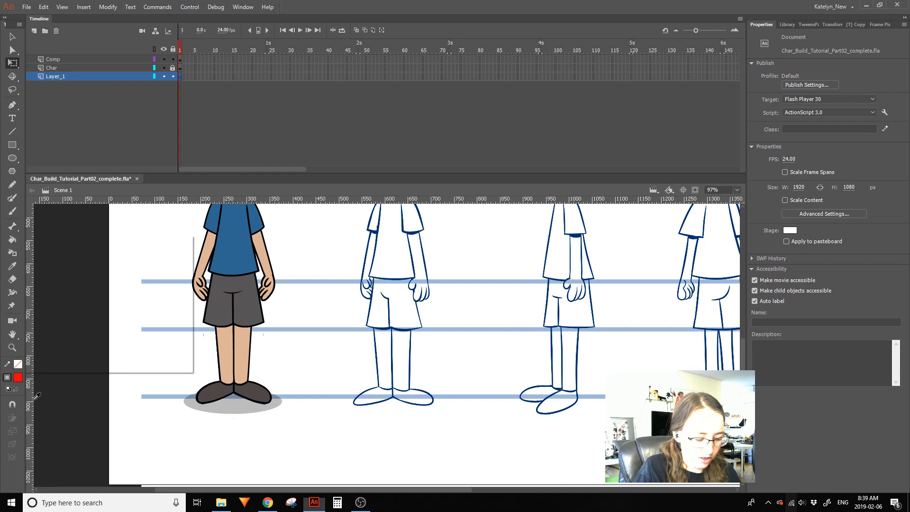
{"action": "left_click", "coordinate": [60, 335]}
Try a narrow brown rectangle beside the character's feet and undo it
{"action": "left_click", "coordinate": [12, 145]}
{"action": "mouse_move", "coordinate": [136, 445]}
{"action": "left_mouse_down"}
{"action": "mouse_move", "coordinate": [141, 364]}
{"action": "mouse_move", "coordinate": [141, 446]}
{"action": "left_mouse_up"}
{"action": "key", "text": "ctrl+z"}
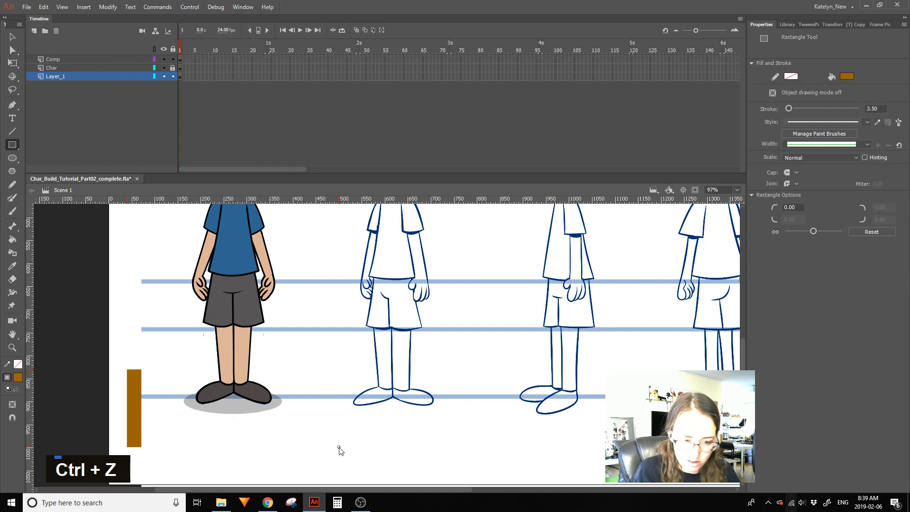
{"action": "key", "text": "ctrl+z"}
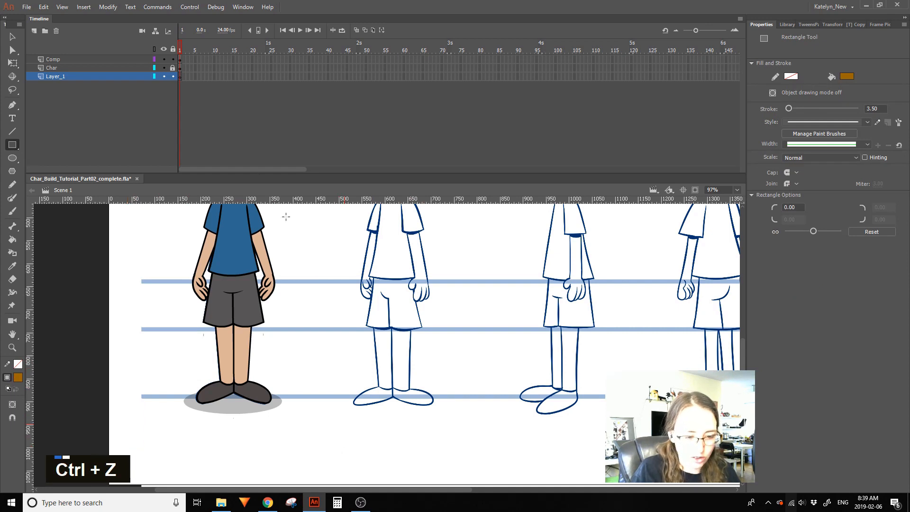
Move Layer_1 between Comp and Char and draw a large brown rectangle behind the body, from the shirt to below the feet
{"action": "left_click", "coordinate": [71, 76]}
{"action": "left_click", "coordinate": [164, 68]}
{"action": "left_click", "coordinate": [164, 67]}
{"action": "left_click_drag", "start_coordinate": [85, 78], "coordinate": [93, 62]}
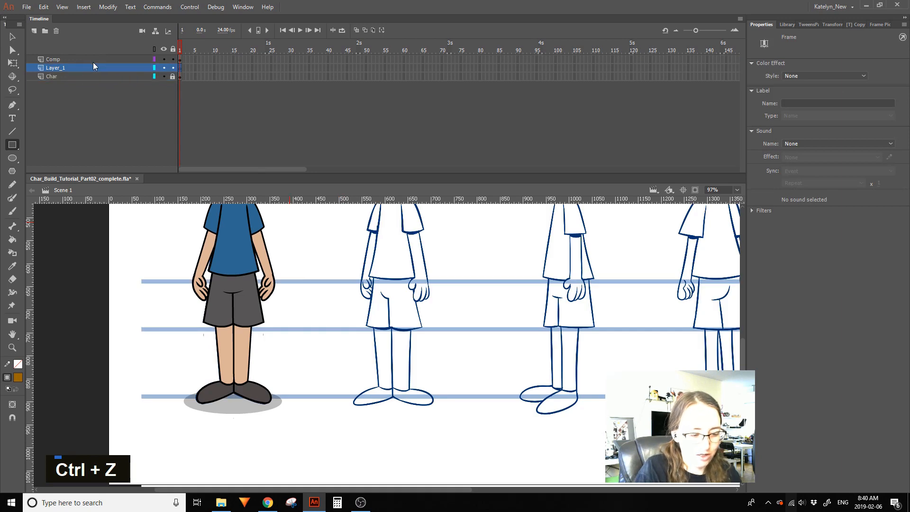
{"action": "left_click_drag", "start_coordinate": [86, 439], "coordinate": [385, 326]}
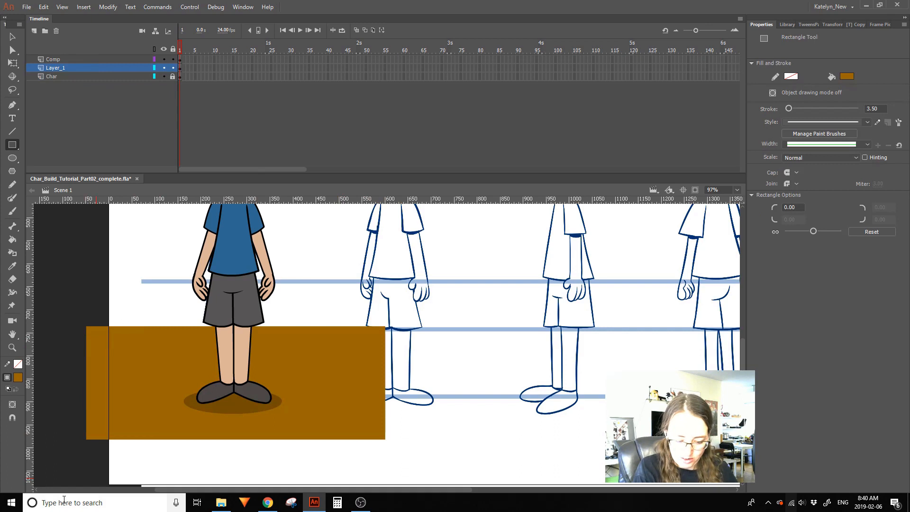
{"action": "key", "text": "ctrl+z"}
{"action": "left_click_drag", "start_coordinate": [108, 462], "coordinate": [430, 220]}
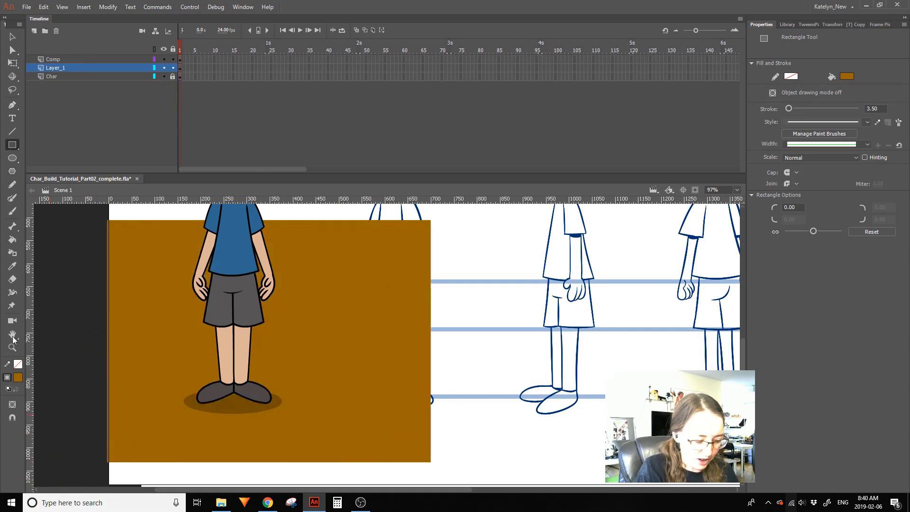
Recolour the backdrop rectangle with a very dark red fill using the Paint Bucket
{"action": "left_click", "coordinate": [18, 377]}
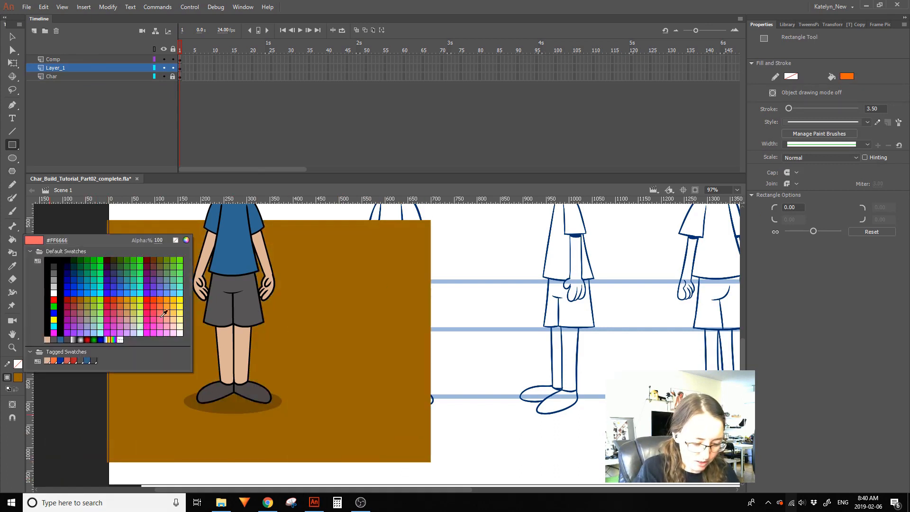
{"action": "left_click", "coordinate": [107, 259]}
{"action": "left_click", "coordinate": [12, 238]}
{"action": "double_click", "coordinate": [142, 278]}
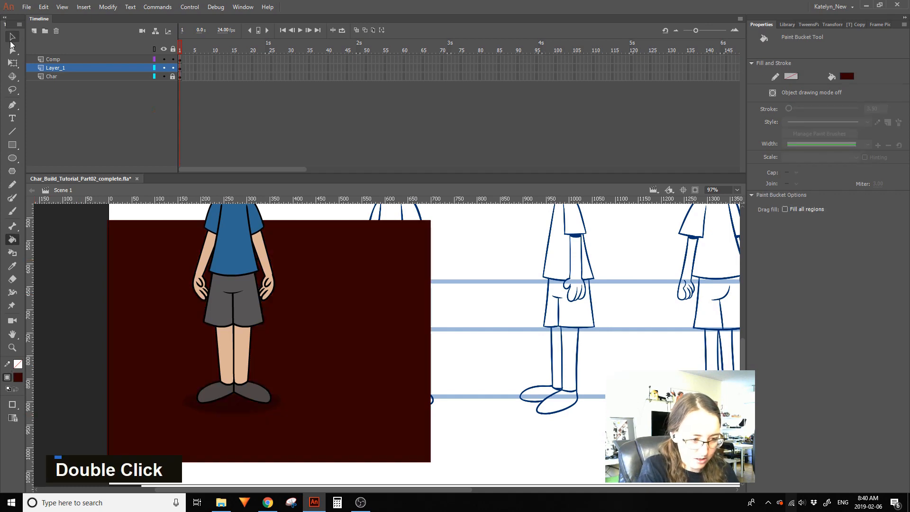
Open the Mia_Shadow symbol, recolour its ellipse black with a stronger alpha, and return to Mia_Comp to judge it
{"action": "left_click", "coordinate": [12, 41]}
{"action": "double_click", "coordinate": [233, 405]}
{"action": "double_click", "coordinate": [241, 404]}
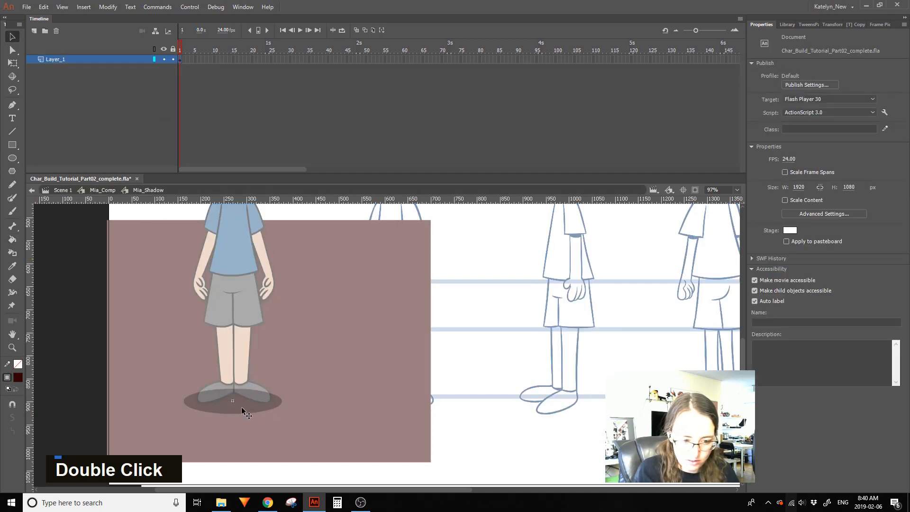
{"action": "left_click", "coordinate": [243, 407]}
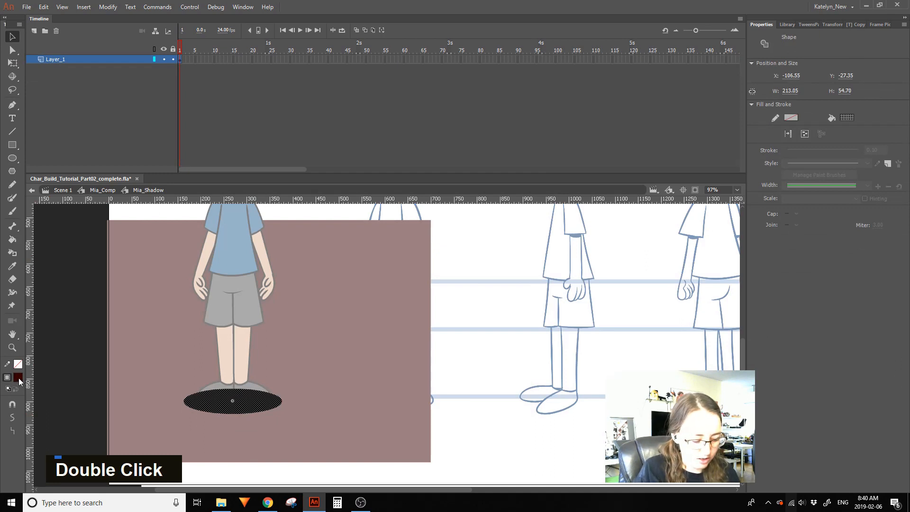
{"action": "left_click", "coordinate": [19, 379]}
{"action": "left_click", "coordinate": [65, 260]}
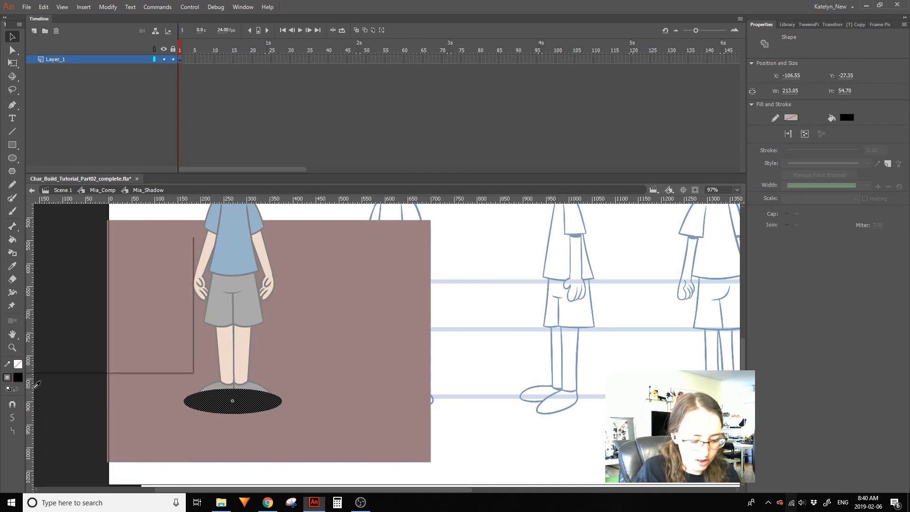
{"action": "mouse_move", "coordinate": [162, 241]}
{"action": "left_mouse_down"}
{"action": "mouse_move", "coordinate": [154, 252]}
{"action": "mouse_move", "coordinate": [175, 246]}
{"action": "left_mouse_up"}
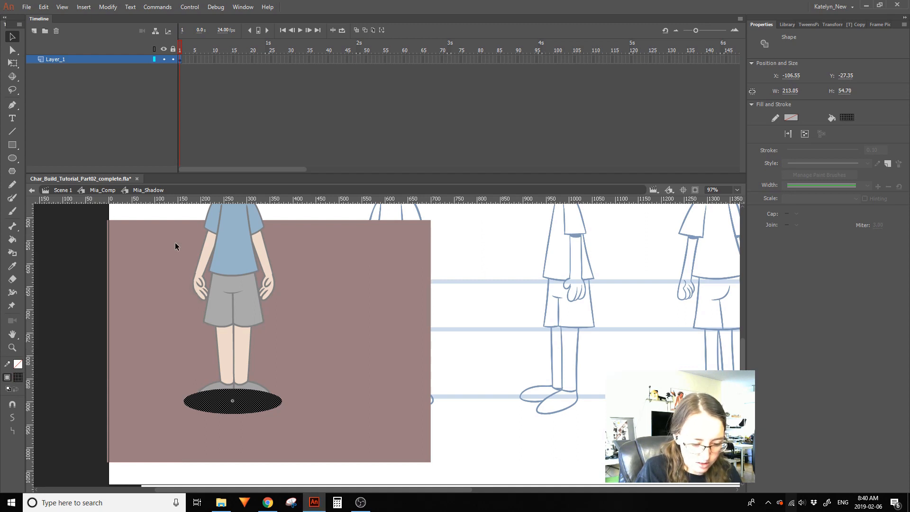
{"action": "double_click", "coordinate": [329, 373]}
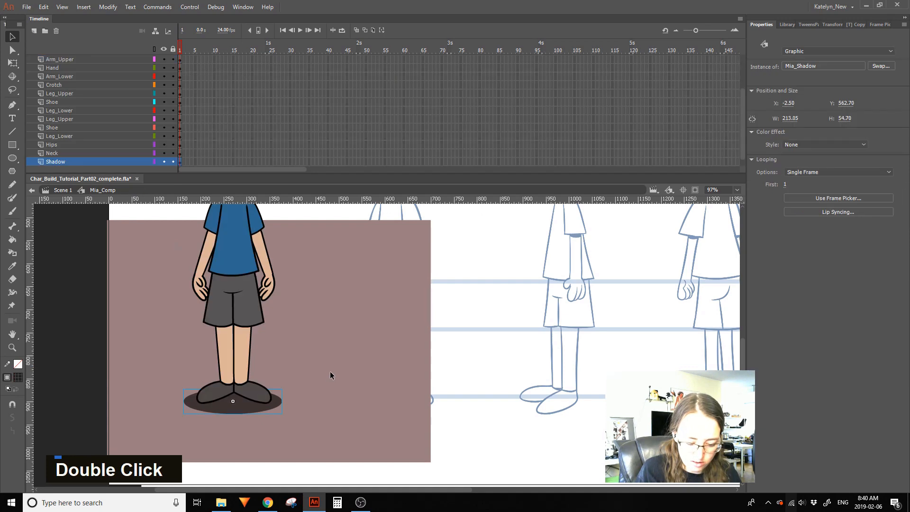
Reduce the alpha of the black ellipse inside Mia_Shadow to 25% and return to Mia_Comp
{"action": "double_click", "coordinate": [244, 402]}
{"action": "left_click", "coordinate": [246, 408]}
{"action": "left_click_drag", "start_coordinate": [169, 244], "coordinate": [158, 246]}
{"action": "left_click", "coordinate": [17, 379]}
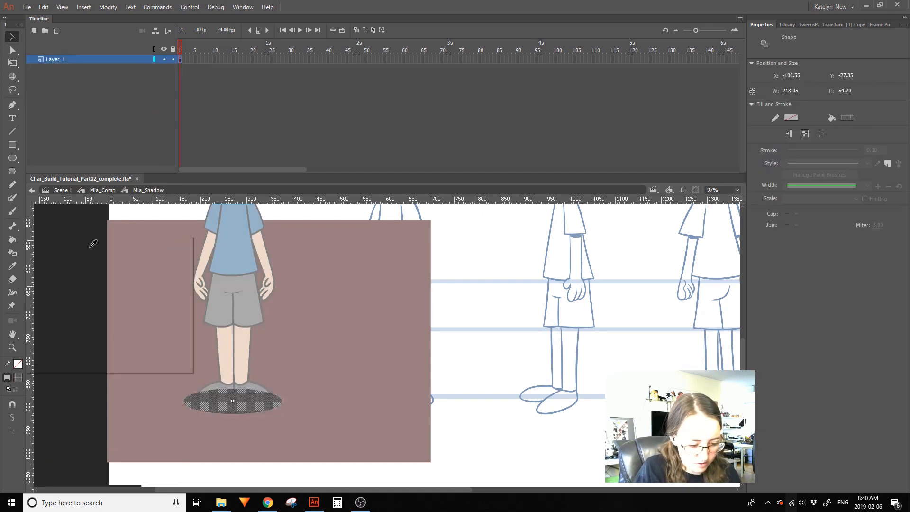
{"action": "left_click", "coordinate": [55, 260]}
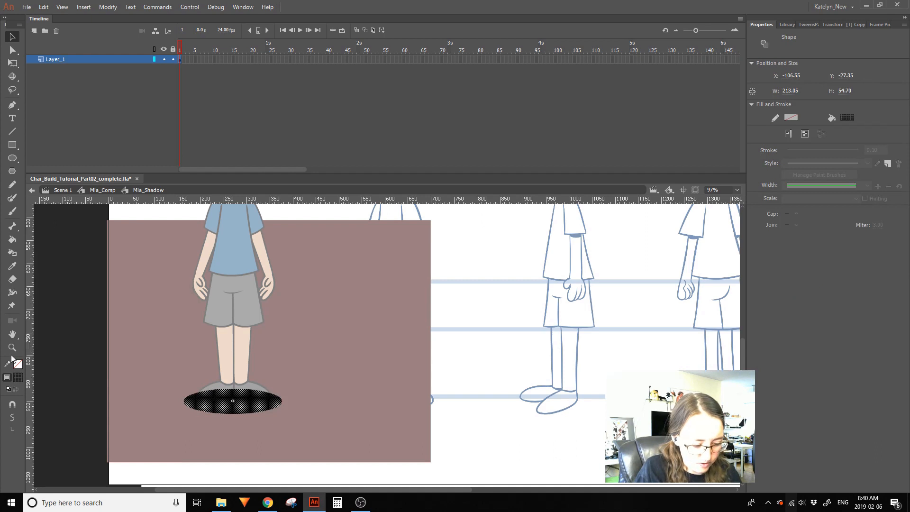
{"action": "left_click", "coordinate": [18, 380]}
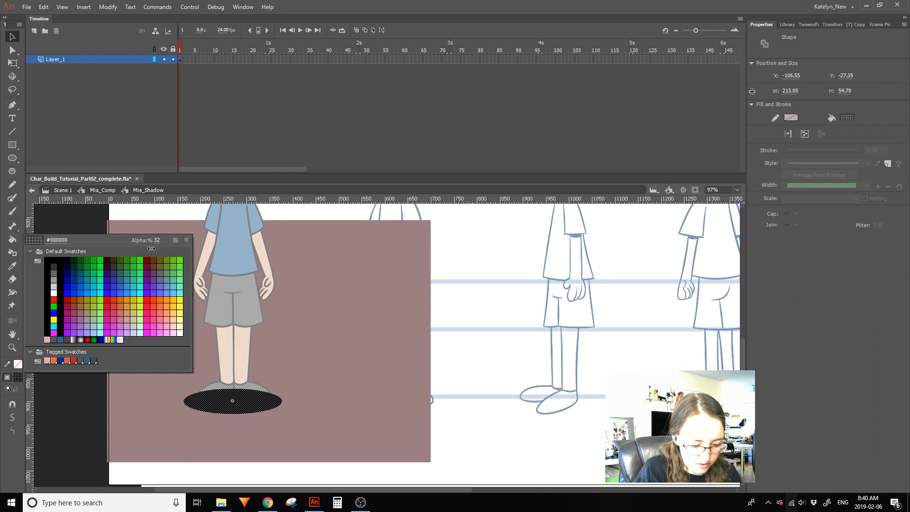
{"action": "left_click", "coordinate": [152, 248]}
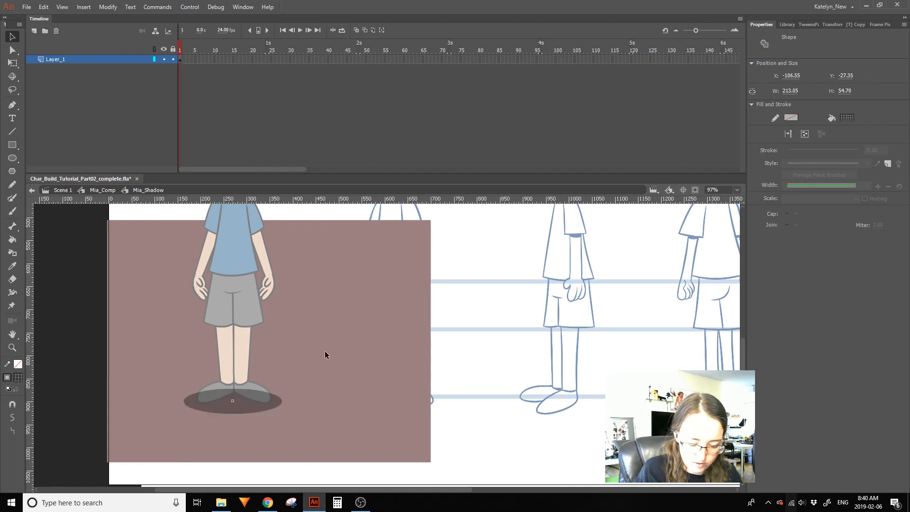
{"action": "double_click", "coordinate": [345, 370]}
{"action": "left_click", "coordinate": [336, 405]}
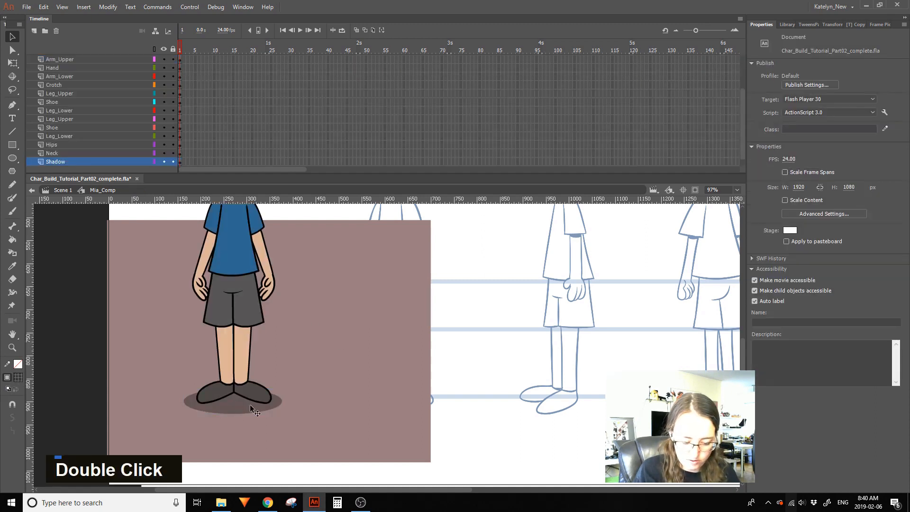
Set the Mia_Shadow ellipse's black fill to 30% alpha and return to Mia_Comp
{"action": "double_click", "coordinate": [235, 408]}
{"action": "key", "text": "ctrl+a"}
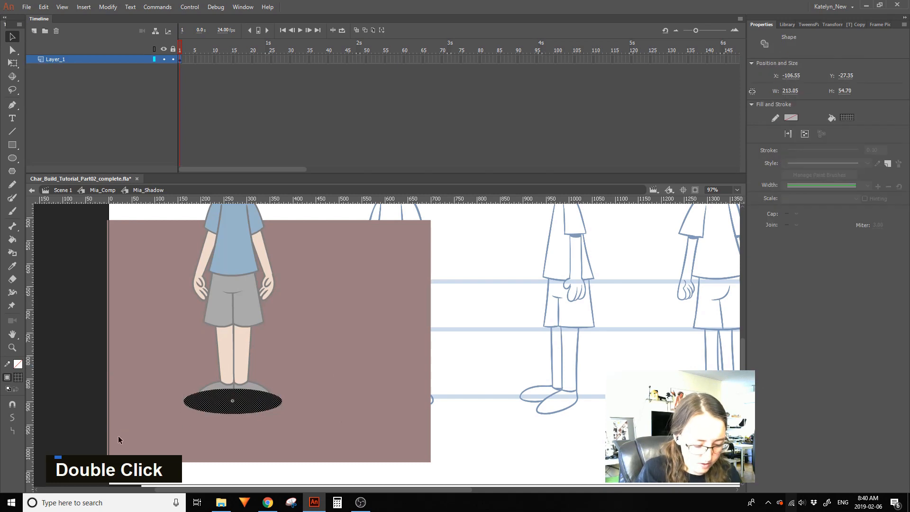
{"action": "left_click", "coordinate": [18, 377]}
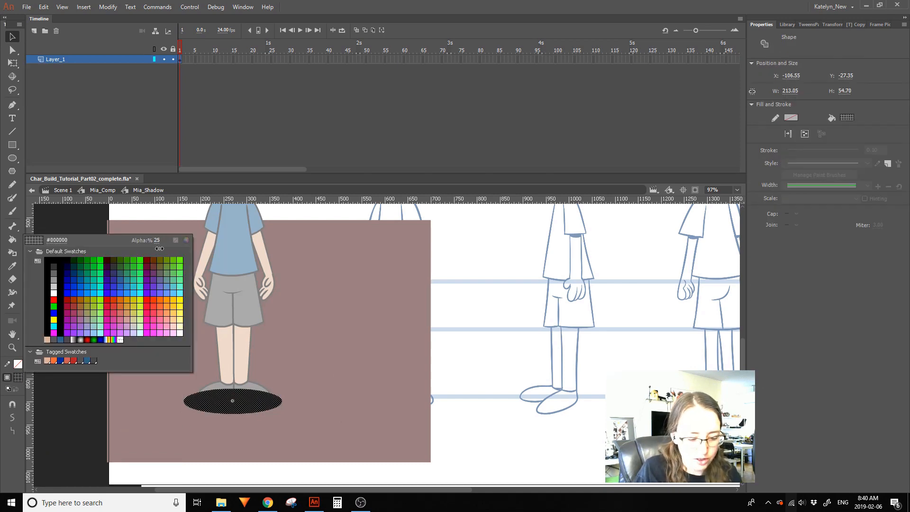
{"action": "key", "text": "Return"}
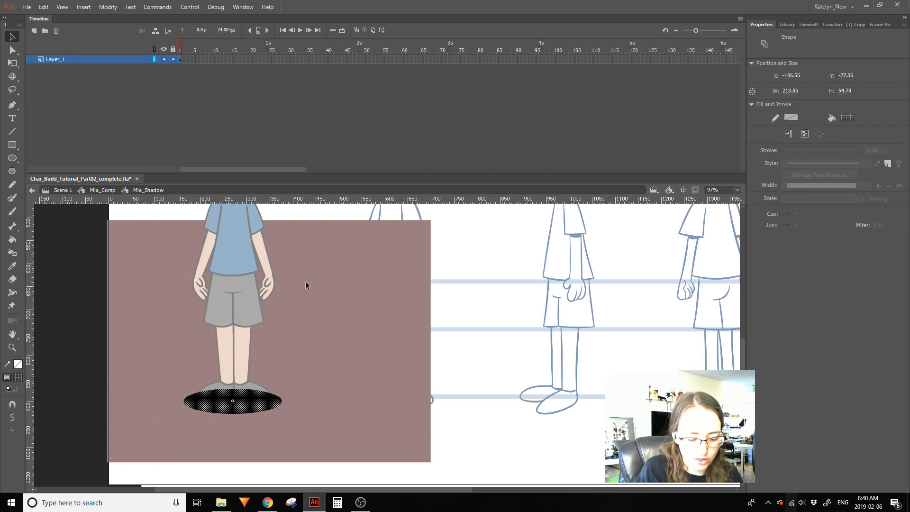
{"action": "double_click", "coordinate": [357, 345]}
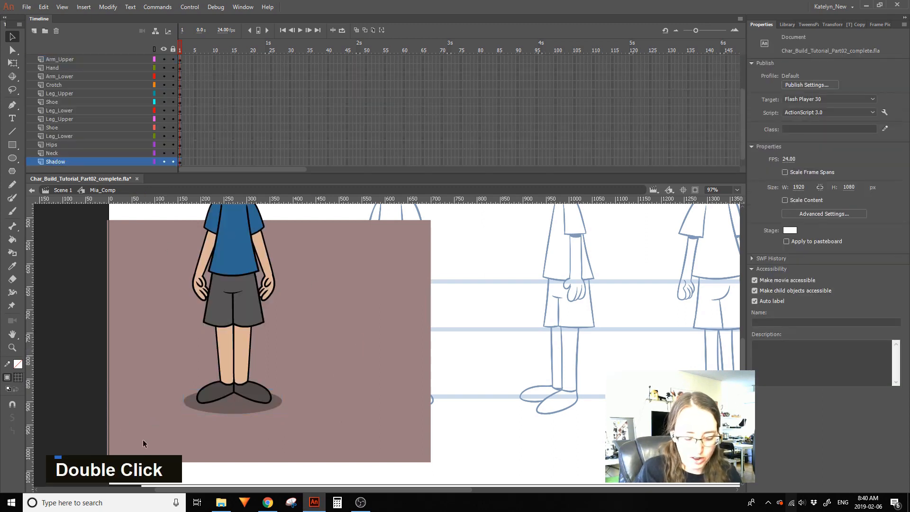
Return to Scene 1 and recolour the backdrop rectangle with a pale fill at 30% alpha to test the shadow
{"action": "double_click", "coordinate": [161, 443]}
{"action": "left_click", "coordinate": [351, 408]}
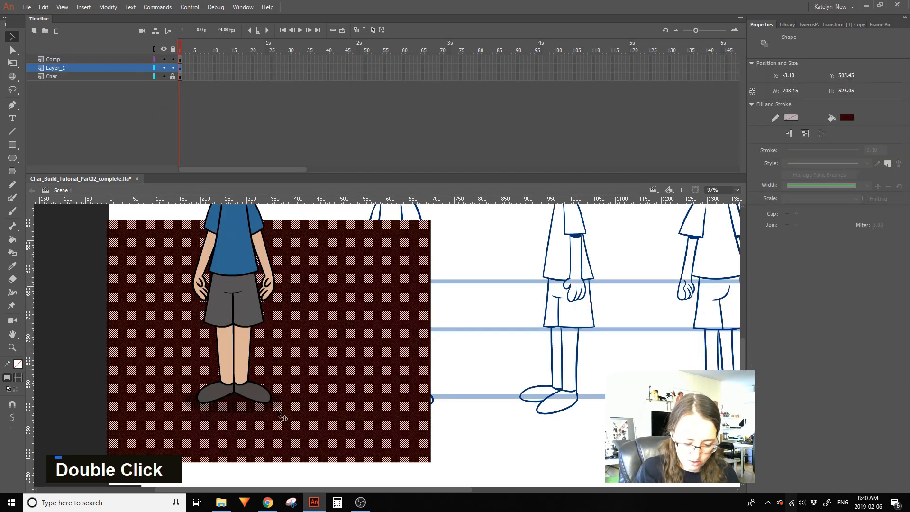
{"action": "left_click", "coordinate": [462, 368]}
{"action": "left_click", "coordinate": [332, 411]}
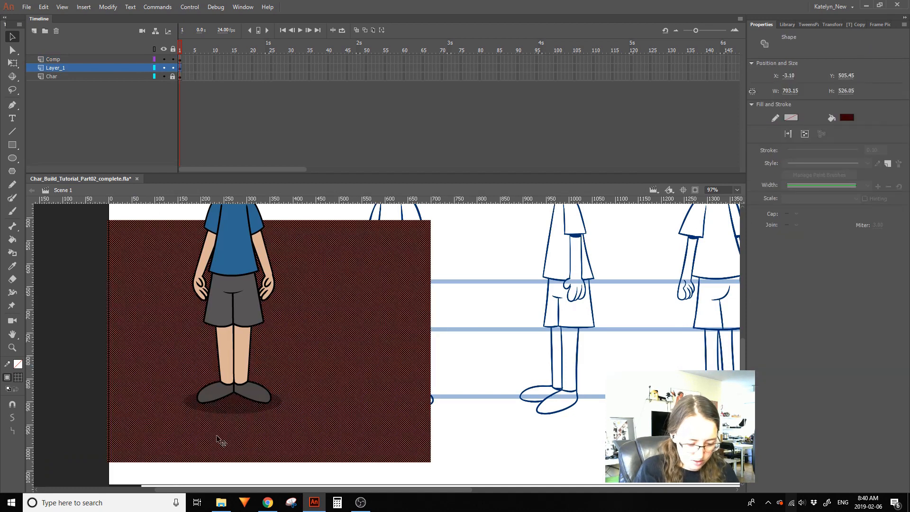
{"action": "left_click", "coordinate": [18, 377]}
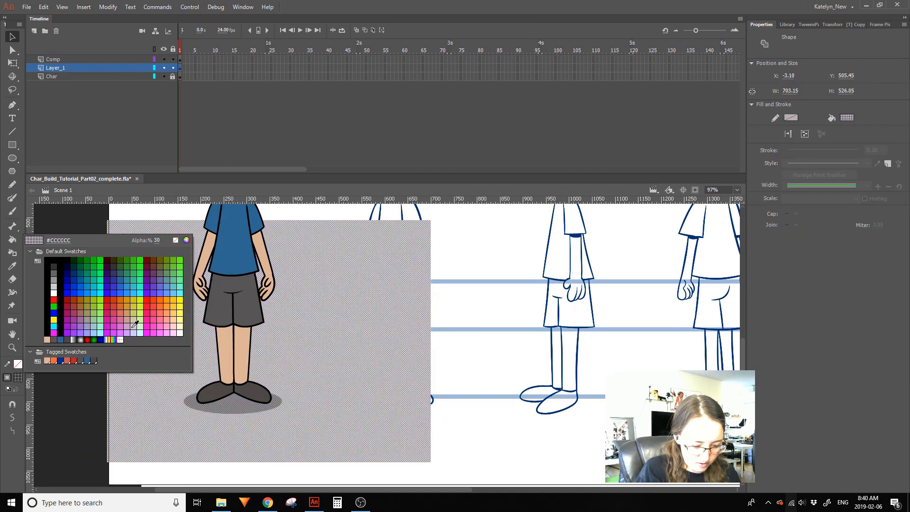
{"action": "left_click", "coordinate": [134, 326]}
{"action": "left_click", "coordinate": [504, 363]}
Delete the test backdrop rectangle behind the character and save the file
{"action": "key", "text": "space"}
{"action": "mouse_move", "coordinate": [472, 401]}
{"action": "left_mouse_down"}
{"action": "mouse_move", "coordinate": [485, 310]}
{"action": "mouse_move", "coordinate": [475, 408]}
{"action": "left_mouse_up"}
{"action": "left_click", "coordinate": [395, 445]}
{"action": "key", "text": "Delete"}
{"action": "key", "text": "space"}
{"action": "left_click_drag", "start_coordinate": [344, 300], "coordinate": [309, 273]}
{"action": "key", "text": "space"}
{"action": "key", "text": "space"}
{"action": "key", "text": "ctrl+s"}
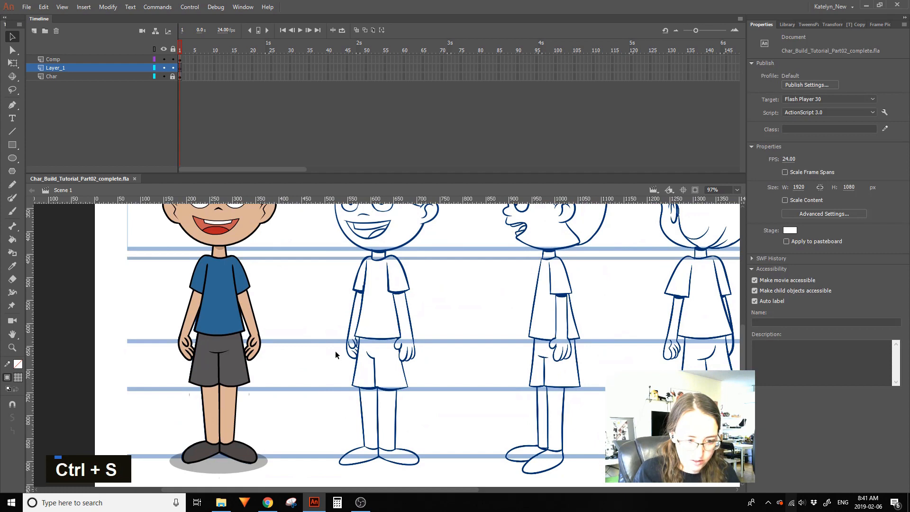
Examine the coloured Mia_Comp character from head to feet beside the model sheet drawings
{"action": "key", "text": "q"}
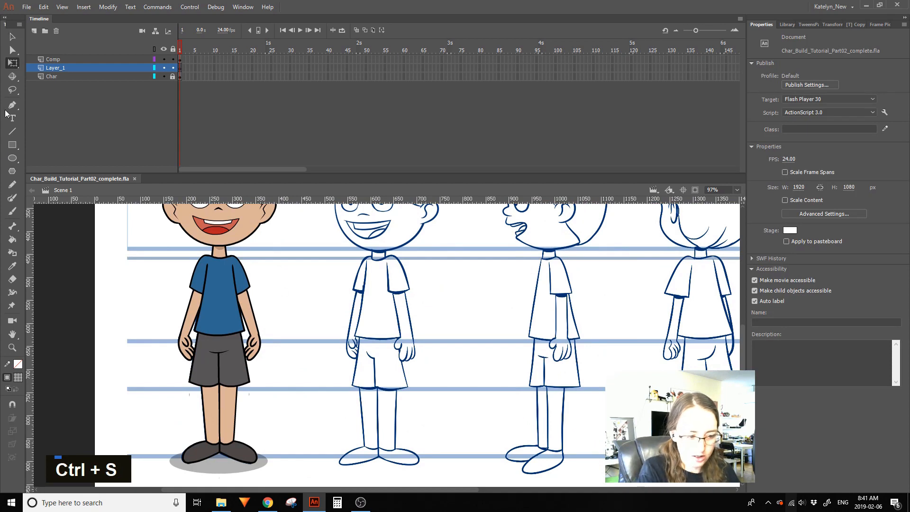
{"action": "left_click", "coordinate": [276, 294]}
{"action": "key", "text": "space"}
{"action": "left_click_drag", "start_coordinate": [297, 278], "coordinate": [279, 379]}
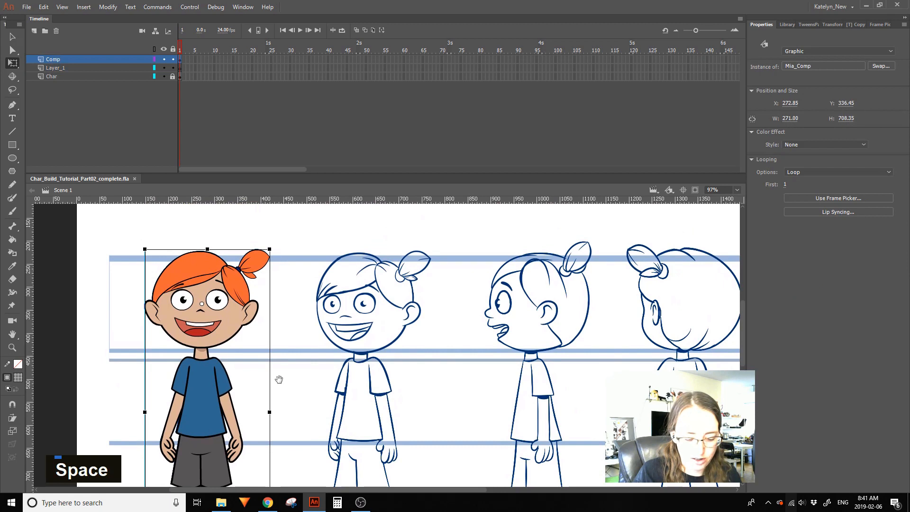
{"action": "left_click", "coordinate": [12, 347]}
{"action": "left_click_drag", "start_coordinate": [101, 436], "coordinate": [391, 277]}
{"action": "key", "text": "space"}
{"action": "left_click_drag", "start_coordinate": [455, 341], "coordinate": [398, 391]}
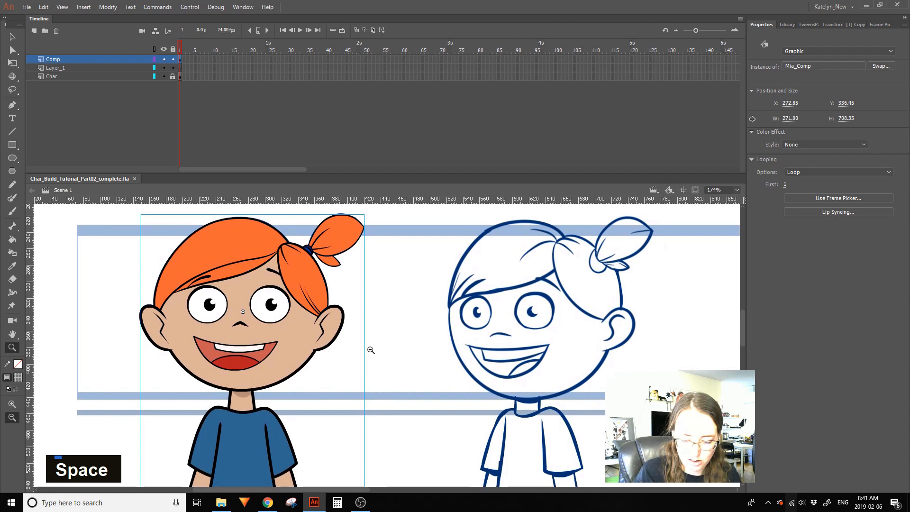
{"action": "left_click_drag", "start_coordinate": [402, 377], "coordinate": [360, 302]}
{"action": "left_click", "coordinate": [356, 328]}
{"action": "left_click_drag", "start_coordinate": [394, 385], "coordinate": [276, 319]}
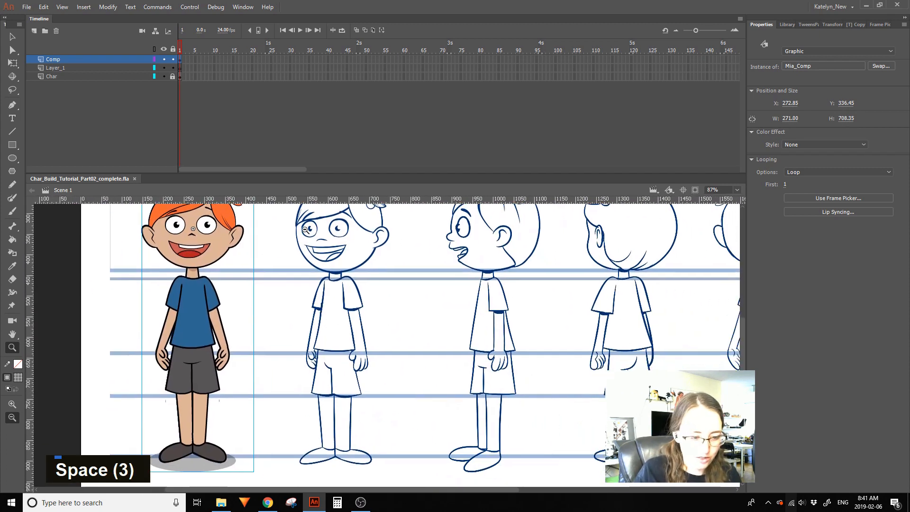
Unlock the Char layer and delete the empty Layer_1
{"action": "left_click", "coordinate": [10, 62]}
{"action": "left_click", "coordinate": [121, 76]}
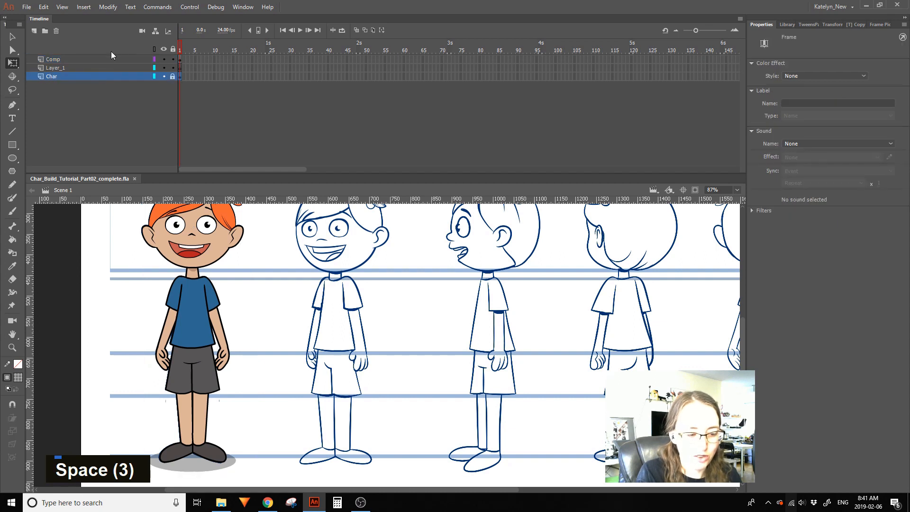
{"action": "left_click", "coordinate": [172, 77]}
{"action": "left_click", "coordinate": [110, 67]}
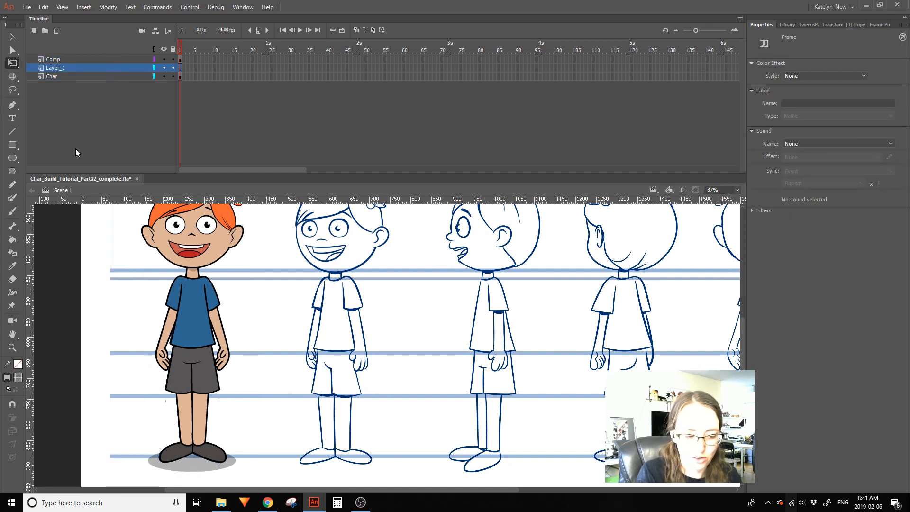
{"action": "left_click", "coordinate": [55, 32]}
{"action": "left_click", "coordinate": [58, 31]}
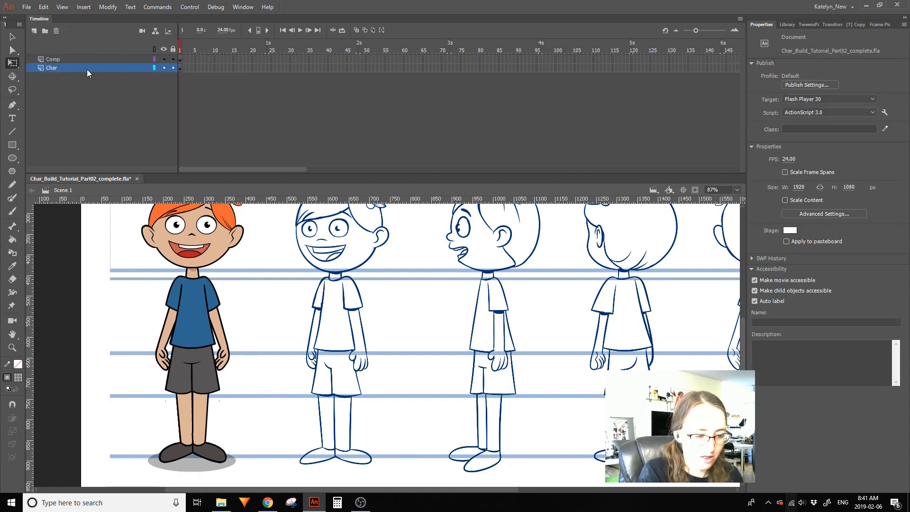
Rename the Char layer as Model_Sheet, toggling its visibility off and back on to check its contents
{"action": "left_click", "coordinate": [90, 65]}
{"action": "left_click", "coordinate": [163, 68]}
{"action": "double_click", "coordinate": [64, 69]}
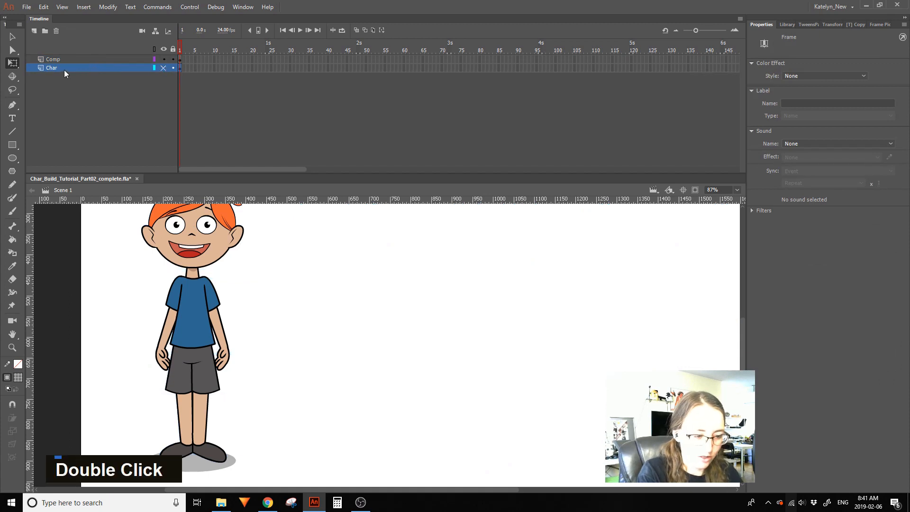
{"action": "type", "text": "Mod"}
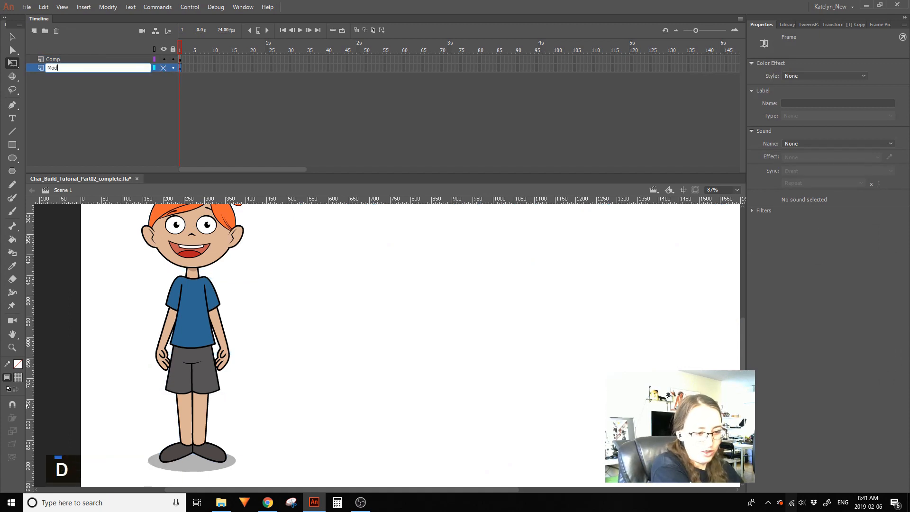
{"action": "type", "text": "el_Sheet"}
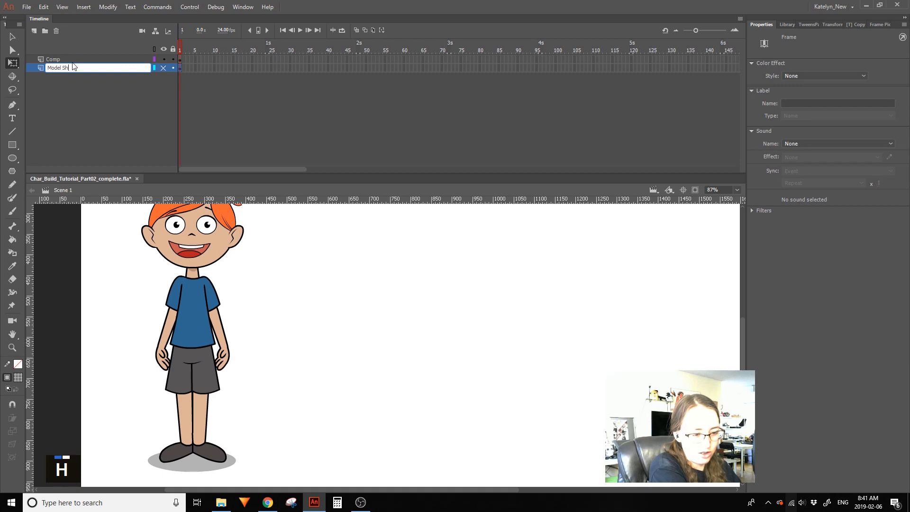
{"action": "key", "text": "Return"}
{"action": "left_click", "coordinate": [163, 67]}
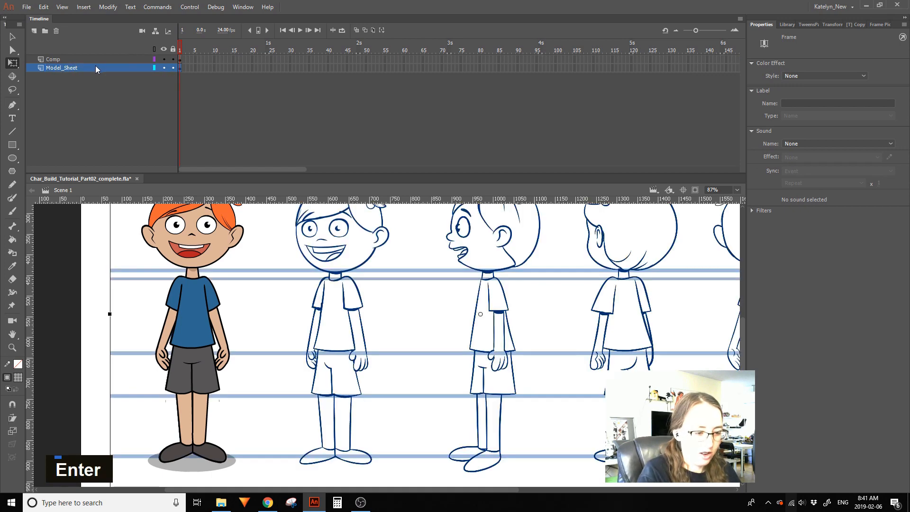
Convert the Model_Sheet layer to a guide layer and save the file
{"action": "right_click", "coordinate": [95, 67]}
{"action": "left_click", "coordinate": [124, 199]}
{"action": "left_click", "coordinate": [27, 7]}
{"action": "left_click", "coordinate": [58, 90]}
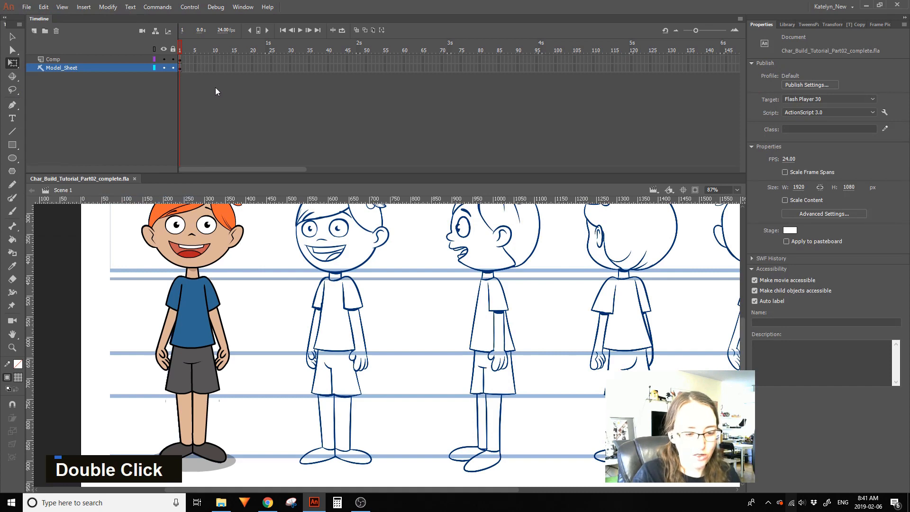
Extend the Comp and Model_Sheet layers to frame 200, then return to frame 1 and select the Mia_Comp character
{"action": "key", "text": "space"}
{"action": "left_click_drag", "start_coordinate": [317, 260], "coordinate": [331, 311]}
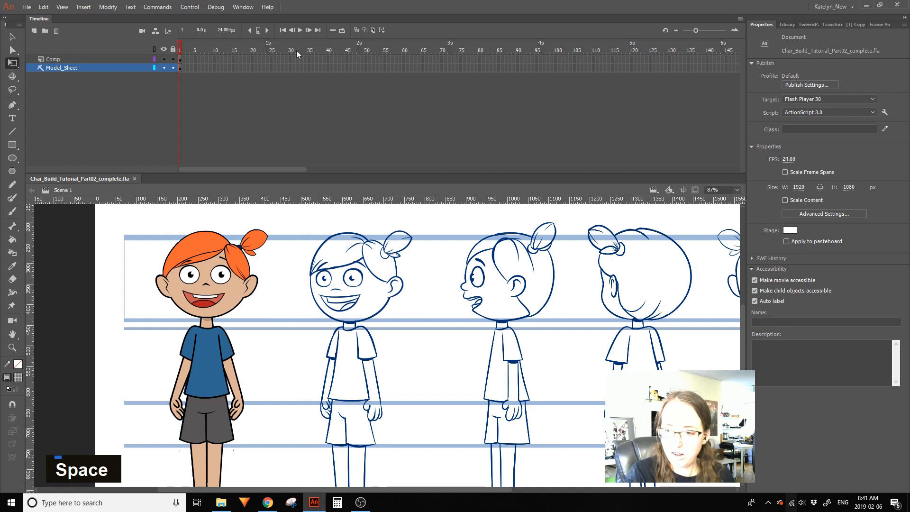
{"action": "left_click_drag", "start_coordinate": [729, 58], "coordinate": [707, 76]}
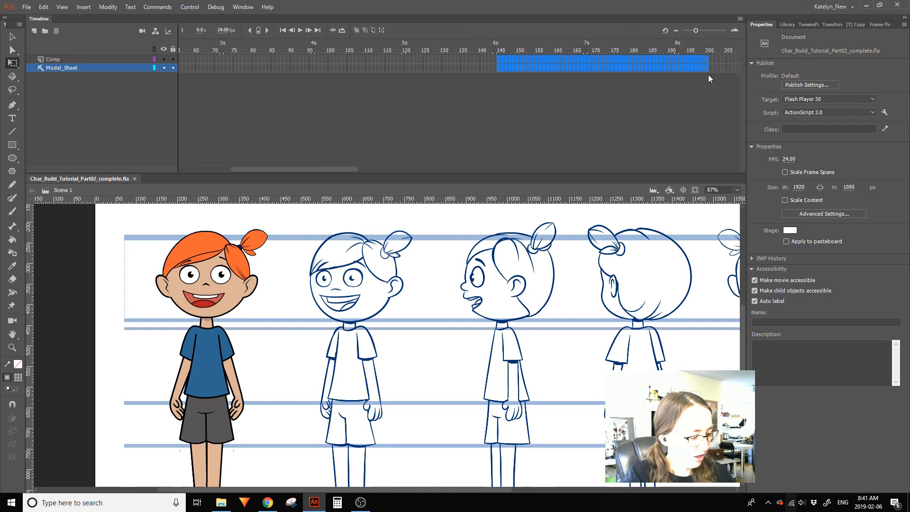
{"action": "key", "text": "F5"}
{"action": "left_click_drag", "start_coordinate": [635, 47], "coordinate": [1, 242]}
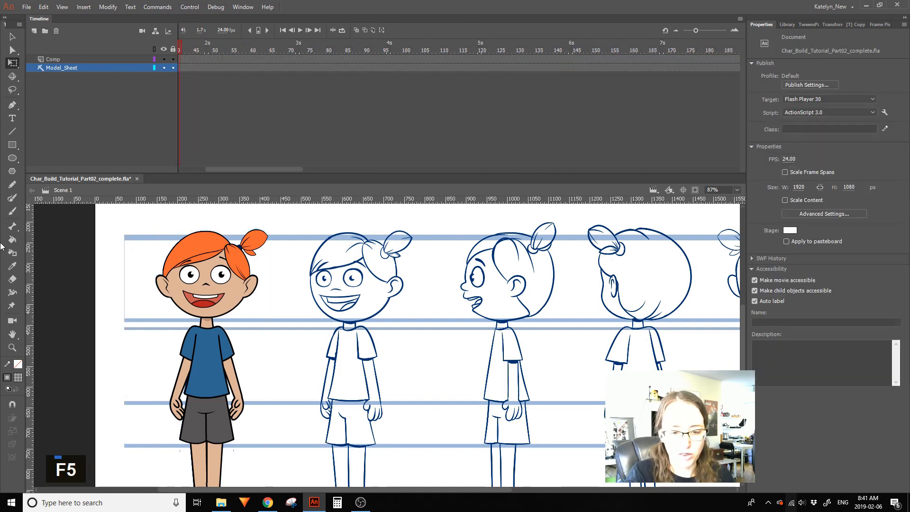
{"action": "left_click_drag", "start_coordinate": [292, 169], "coordinate": [218, 170]}
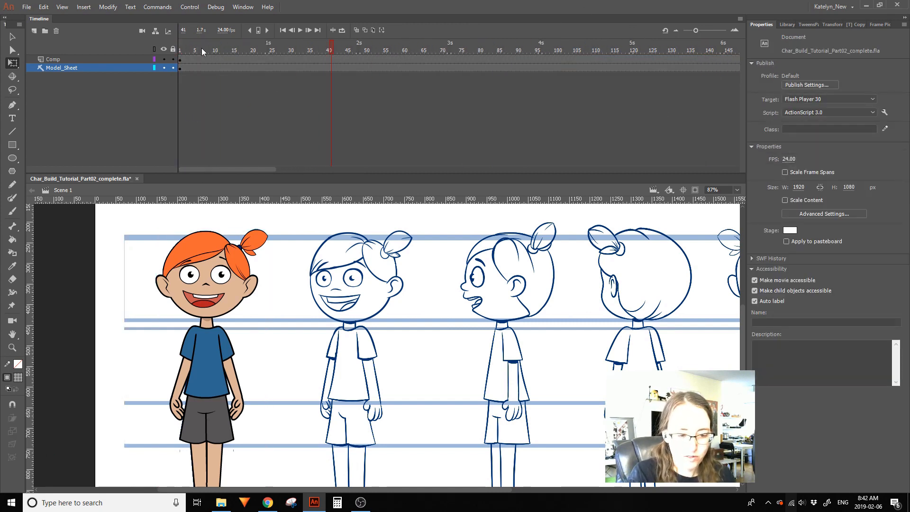
{"action": "left_click", "coordinate": [202, 260]}
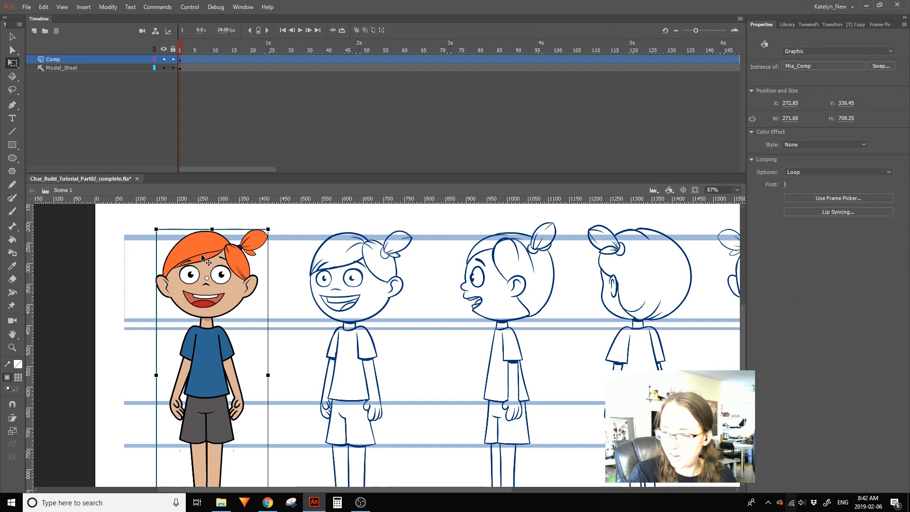
Set the Mia_Comp character's looping to Play Once and insert a keyframe at frame 101 of the Comp layer
{"action": "left_click", "coordinate": [816, 172]}
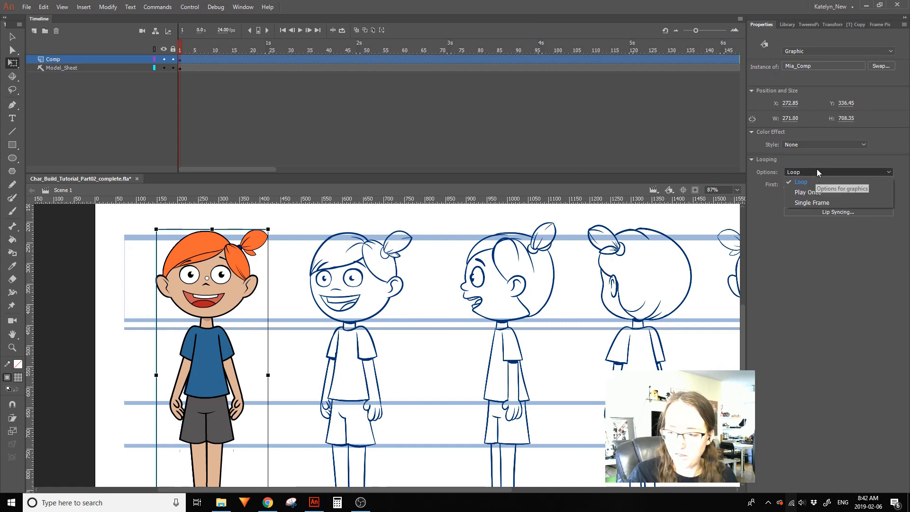
{"action": "left_click", "coordinate": [806, 191]}
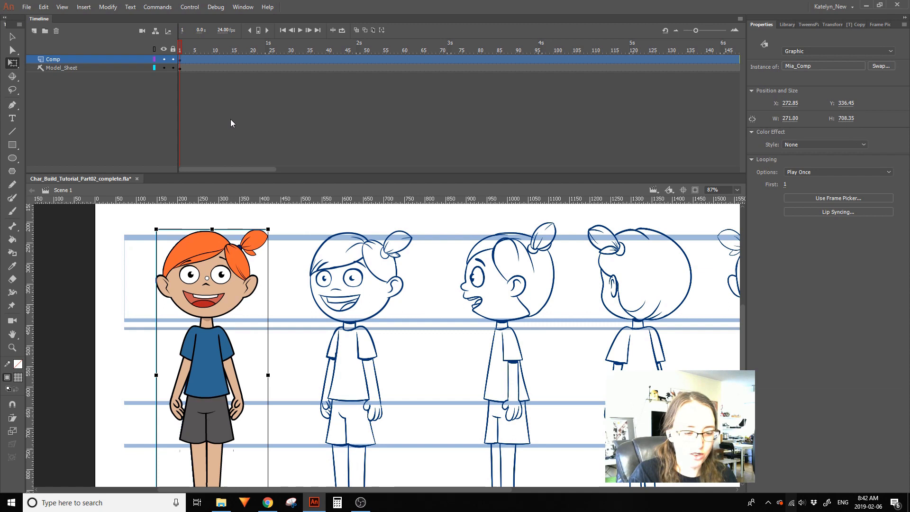
{"action": "left_click", "coordinate": [239, 51]}
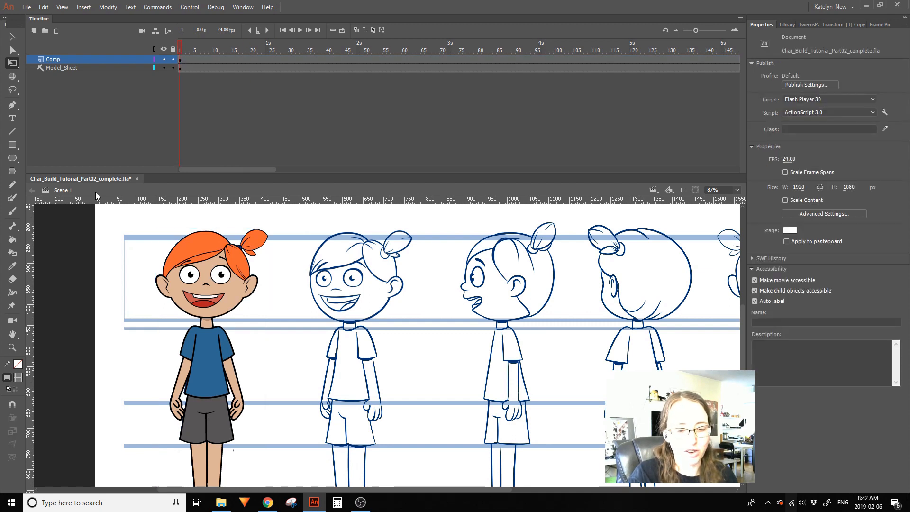
{"action": "left_click_drag", "start_coordinate": [559, 45], "coordinate": [71, 223]}
{"action": "left_click_drag", "start_coordinate": [558, 43], "coordinate": [562, 60]}
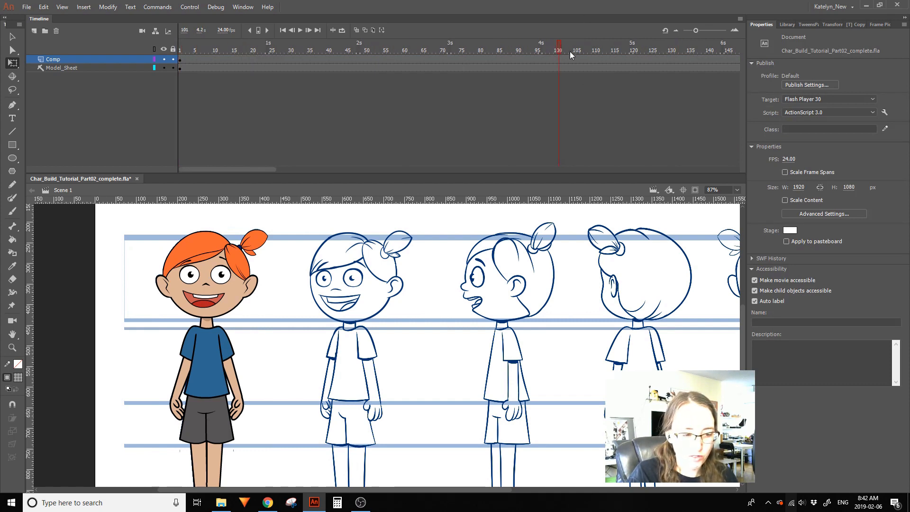
{"action": "left_click", "coordinate": [559, 60]}
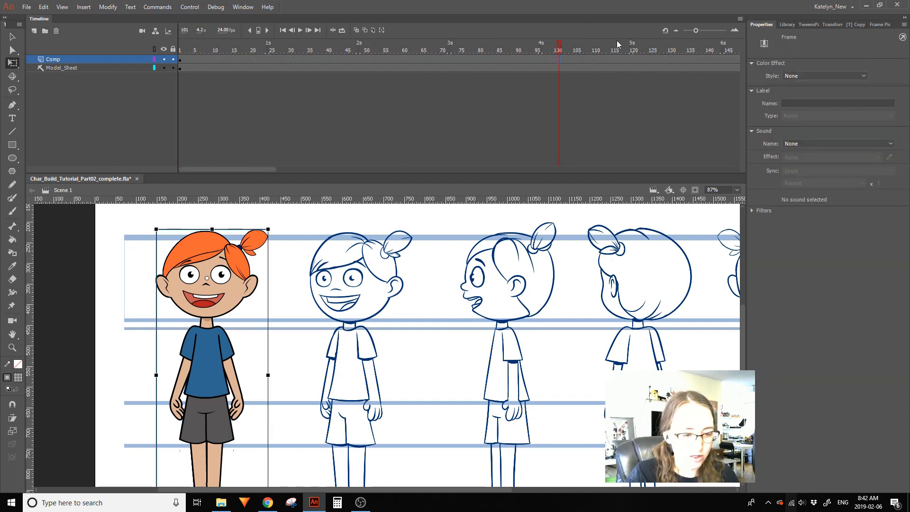
{"action": "key", "text": "F6"}
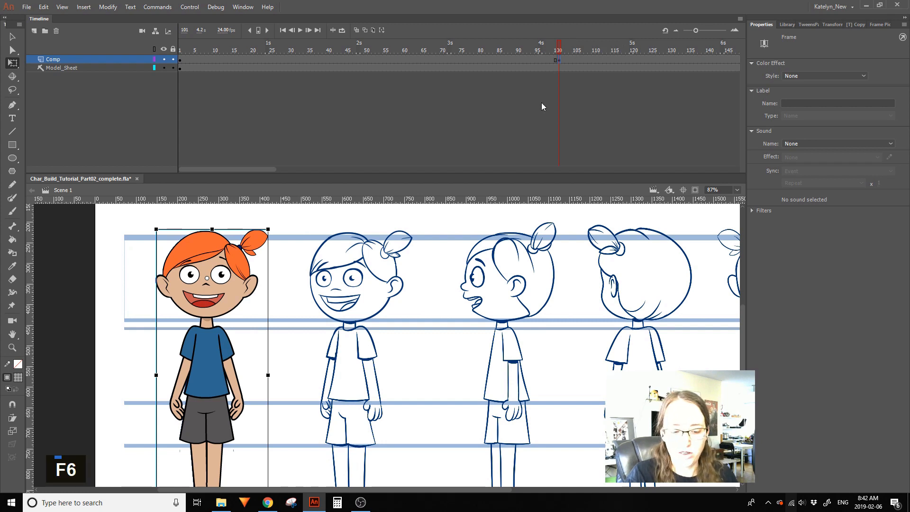
Try to set the first frame of the Mia_Comp character to 101 at the new keyframe
{"action": "left_click", "coordinate": [221, 269]}
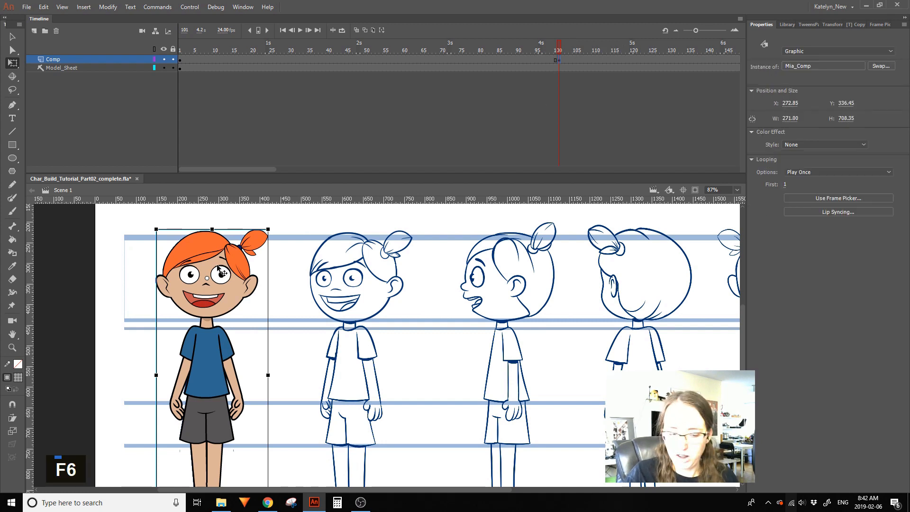
{"action": "left_click", "coordinate": [786, 185]}
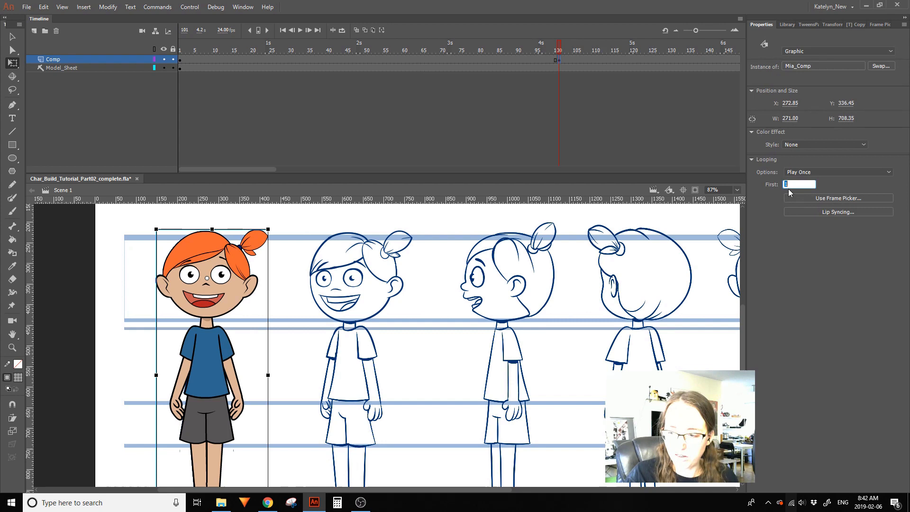
{"action": "left_click", "coordinate": [425, 160]}
{"action": "left_click", "coordinate": [63, 67]}
{"action": "left_click", "coordinate": [62, 59]}
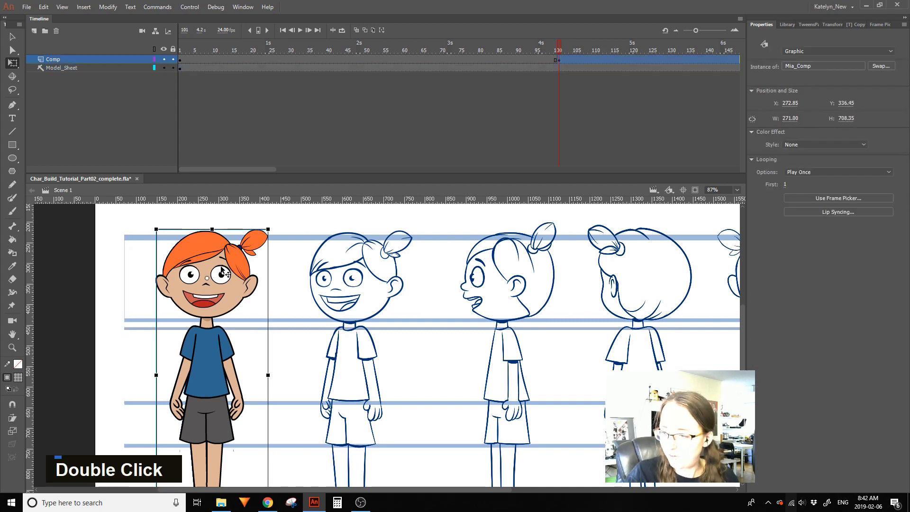
{"action": "double_click", "coordinate": [785, 186]}
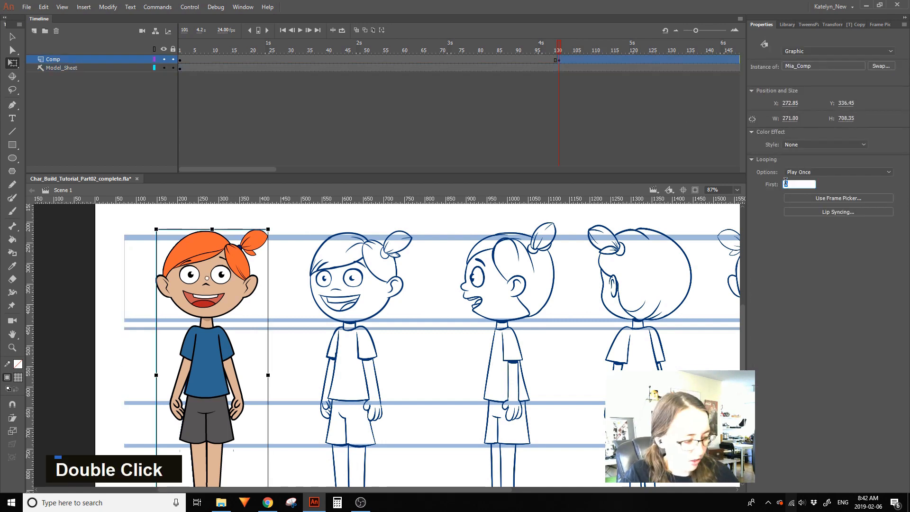
{"action": "type", "text": "10"}
{"action": "type", "text": "1"}
{"action": "double_click", "coordinate": [800, 184]}
{"action": "double_click", "coordinate": [207, 270]}
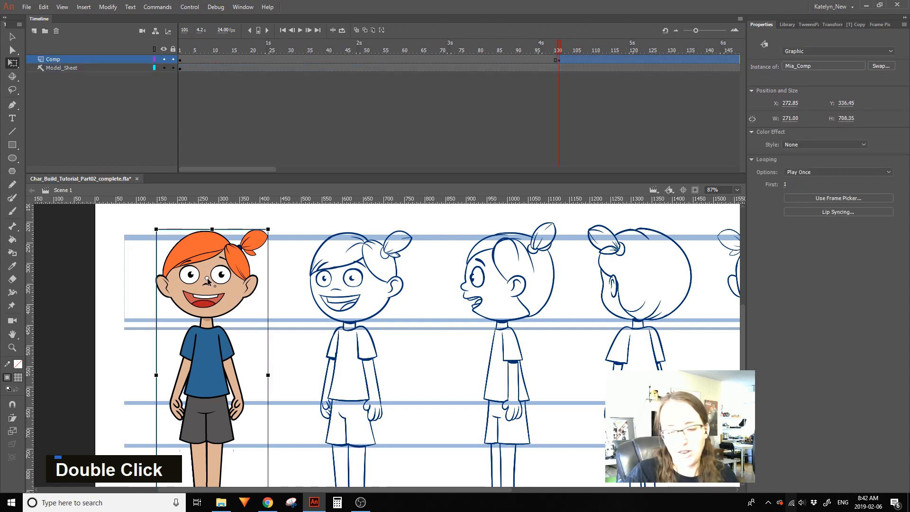
Enter the Mia_Comp symbol and extend all of its layers to frame 200
{"action": "double_click", "coordinate": [207, 283]}
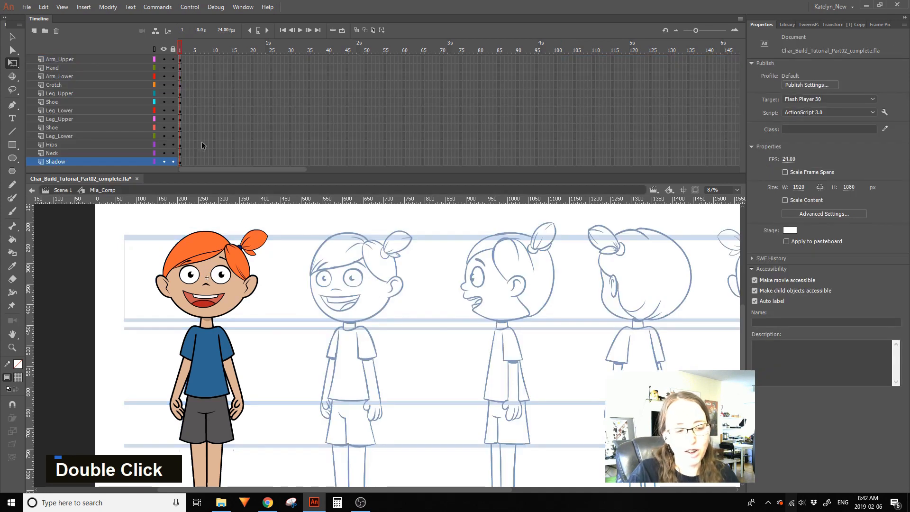
{"action": "left_click", "coordinate": [15, 40]}
{"action": "left_click", "coordinate": [203, 68]}
{"action": "scroll", "coordinate": [741, 97], "scroll_direction": "up", "scroll_amount": 2}
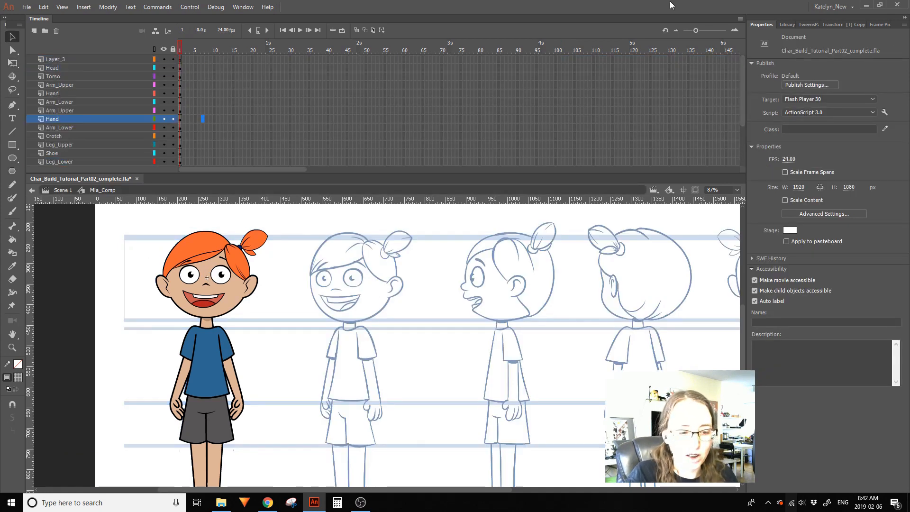
{"action": "left_click_drag", "start_coordinate": [199, 68], "coordinate": [594, 374]}
{"action": "key", "text": "F5"}
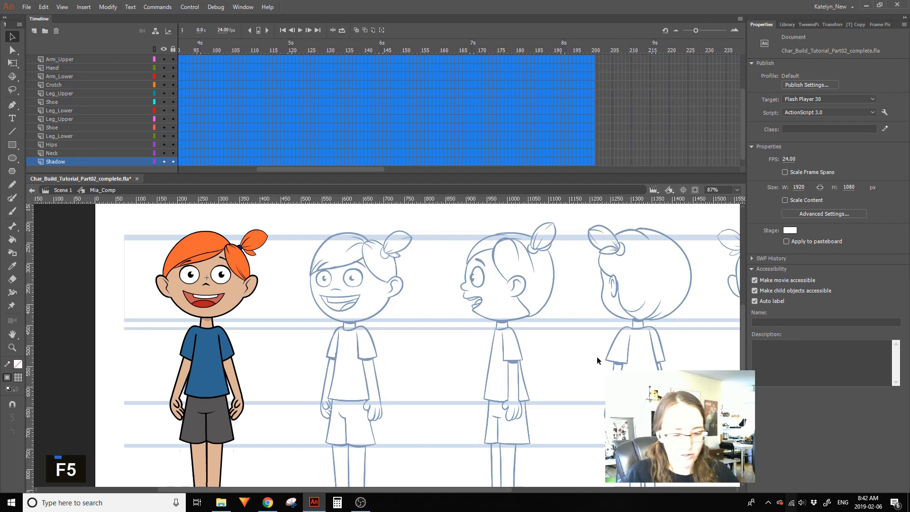
Enter the Mia_Head symbol and extend the layers from Ear_Left down to Face to frame 200
{"action": "double_click", "coordinate": [224, 281]}
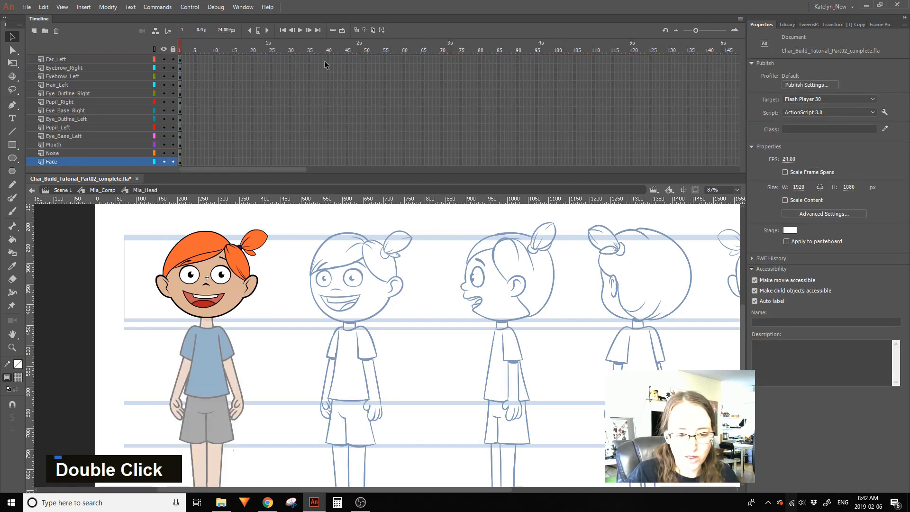
{"action": "left_click_drag", "start_coordinate": [180, 58], "coordinate": [675, 361]}
{"action": "key", "text": "F5"}
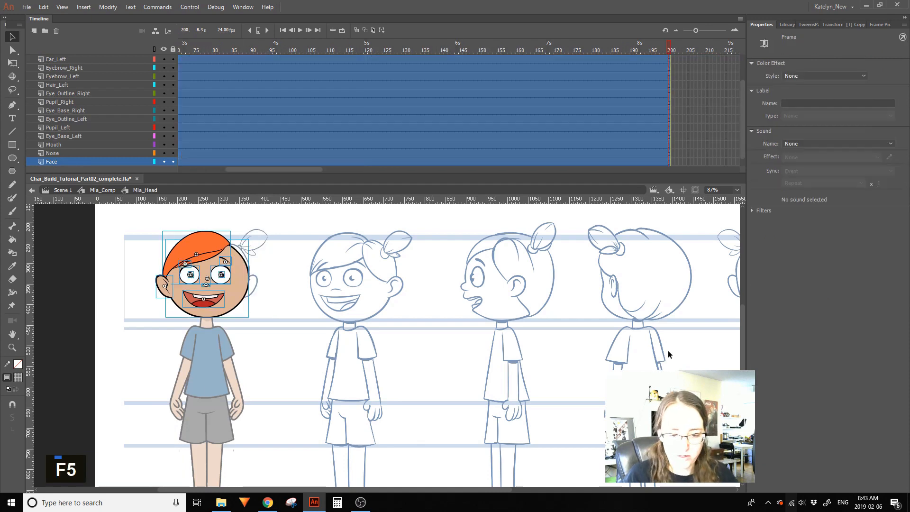
{"action": "double_click", "coordinate": [672, 342]}
Extend the Ear_Right, Hair_Right, Hair_Elastic and Hair_Ponytail layers to frame 200, and return to Mia_Comp
{"action": "left_click_drag", "start_coordinate": [342, 170], "coordinate": [251, 170]}
{"action": "double_click", "coordinate": [221, 258]}
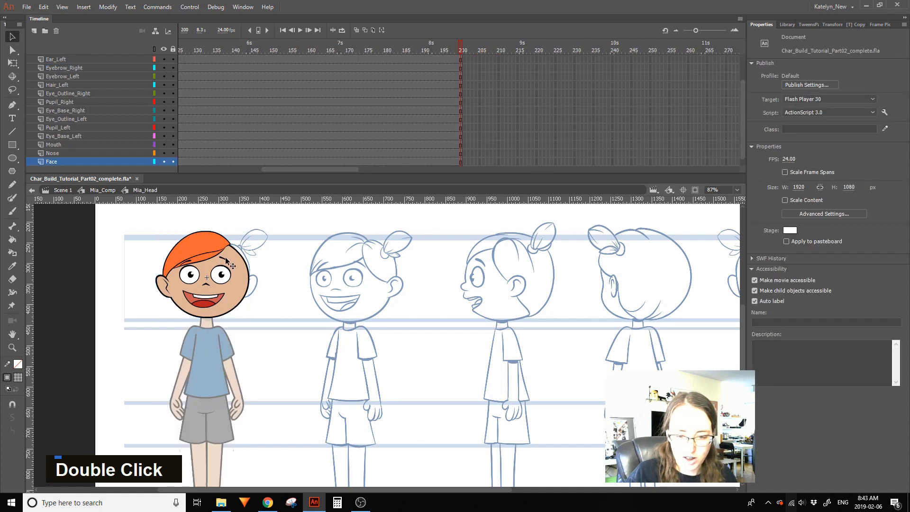
{"action": "scroll", "coordinate": [737, 97], "scroll_direction": "up", "scroll_amount": 2}
{"action": "left_click_drag", "start_coordinate": [458, 58], "coordinate": [462, 83]}
{"action": "key", "text": "F5"}
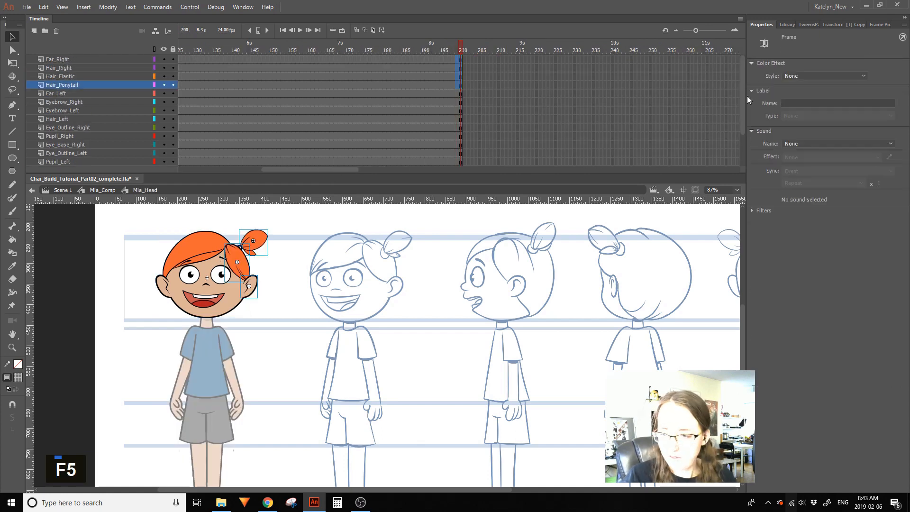
{"action": "scroll", "coordinate": [742, 90], "scroll_direction": "down", "scroll_amount": 2}
{"action": "double_click", "coordinate": [358, 218]}
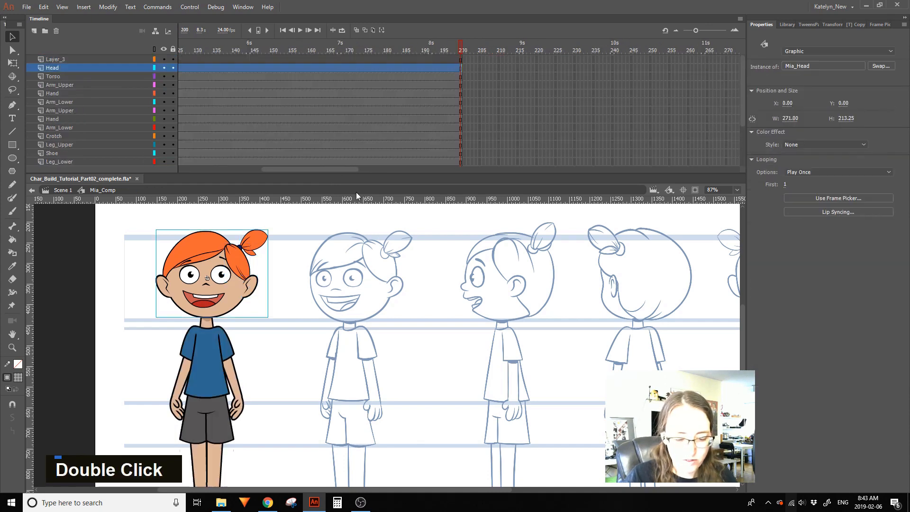
Review the extended timelines of Mia_Comp and Mia_Head from frame 1, and return to Scene 1
{"action": "left_click_drag", "start_coordinate": [340, 169], "coordinate": [275, 169]}
{"action": "left_click_drag", "start_coordinate": [224, 44], "coordinate": [56, 247]}
{"action": "key", "text": "space"}
{"action": "left_click_drag", "start_coordinate": [276, 271], "coordinate": [305, 238]}
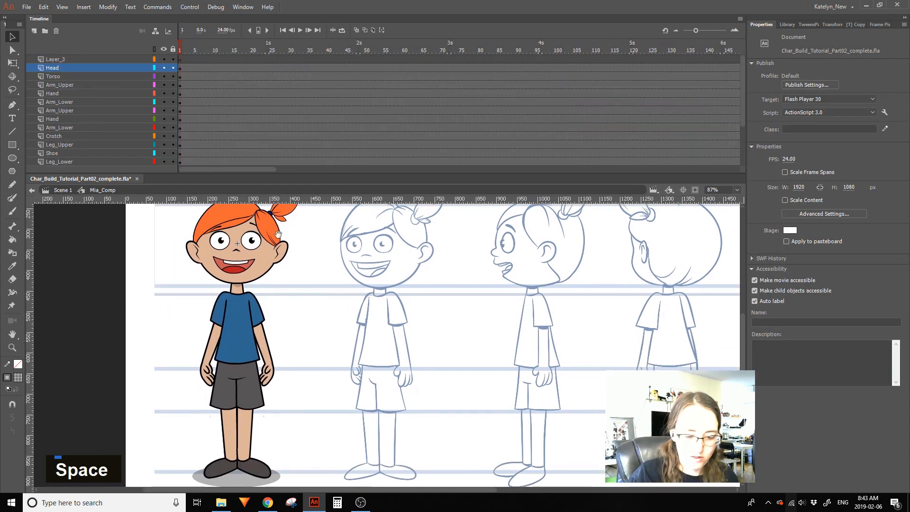
{"action": "left_click", "coordinate": [232, 212]}
{"action": "left_click_drag", "start_coordinate": [286, 49], "coordinate": [94, 304]}
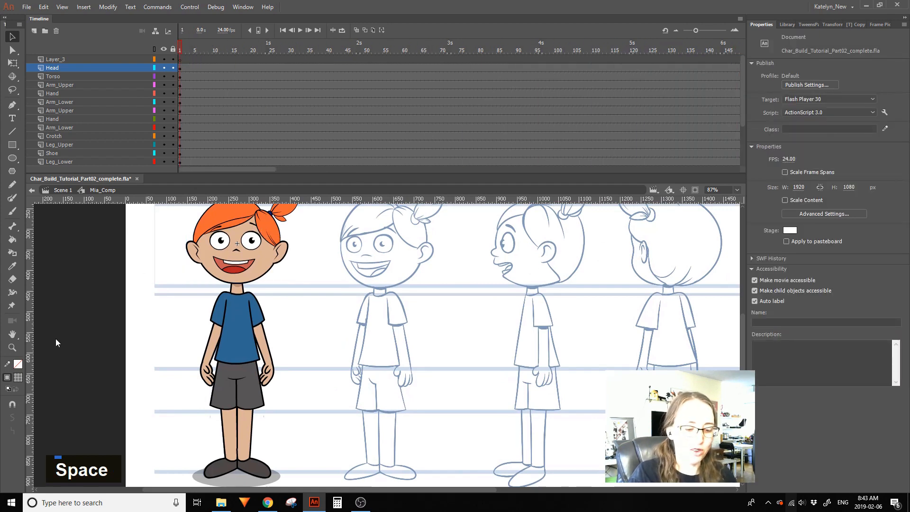
{"action": "double_click", "coordinate": [229, 238]}
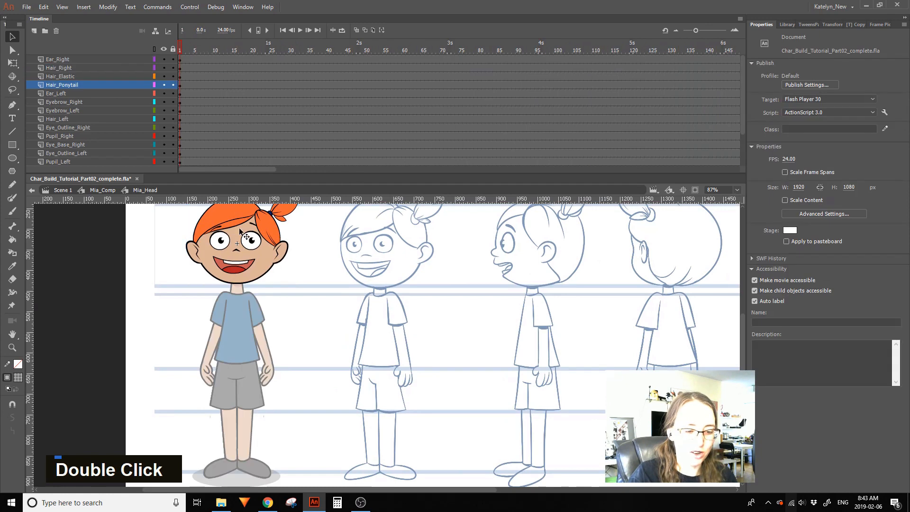
{"action": "double_click", "coordinate": [167, 209]}
{"action": "left_click_drag", "start_coordinate": [249, 44], "coordinate": [518, 49]}
{"action": "double_click", "coordinate": [81, 303]}
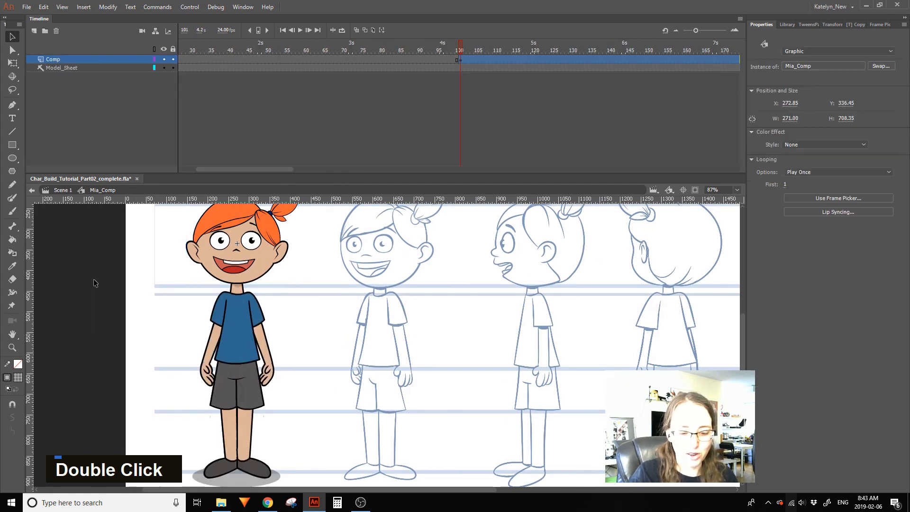
Examine the looping options of the Mia_Head symbol and of the hair and face pieces inside it
{"action": "left_click", "coordinate": [326, 244]}
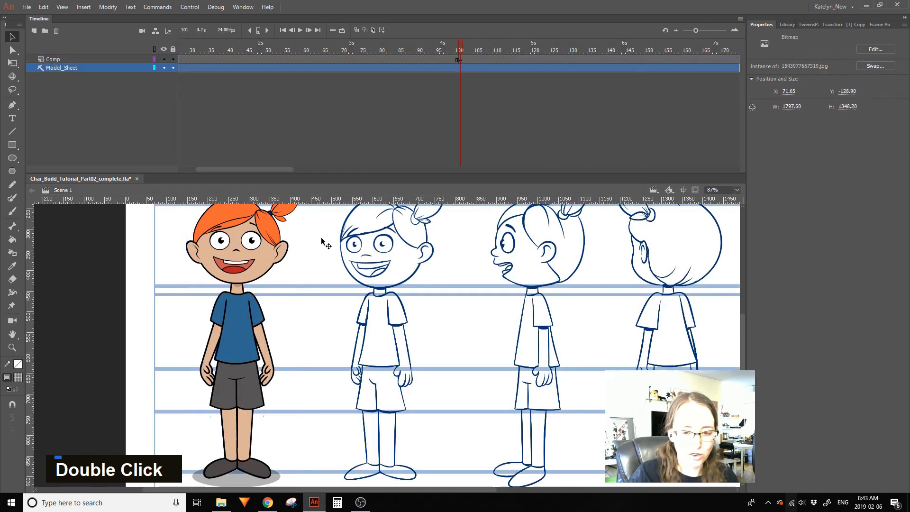
{"action": "double_click", "coordinate": [243, 239]}
{"action": "left_click_drag", "start_coordinate": [481, 49], "coordinate": [609, 49]}
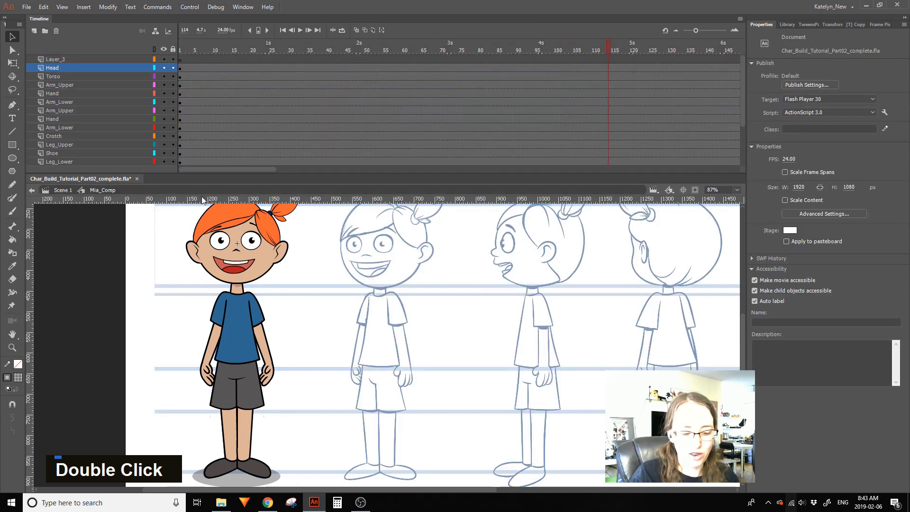
{"action": "left_click", "coordinate": [293, 220]}
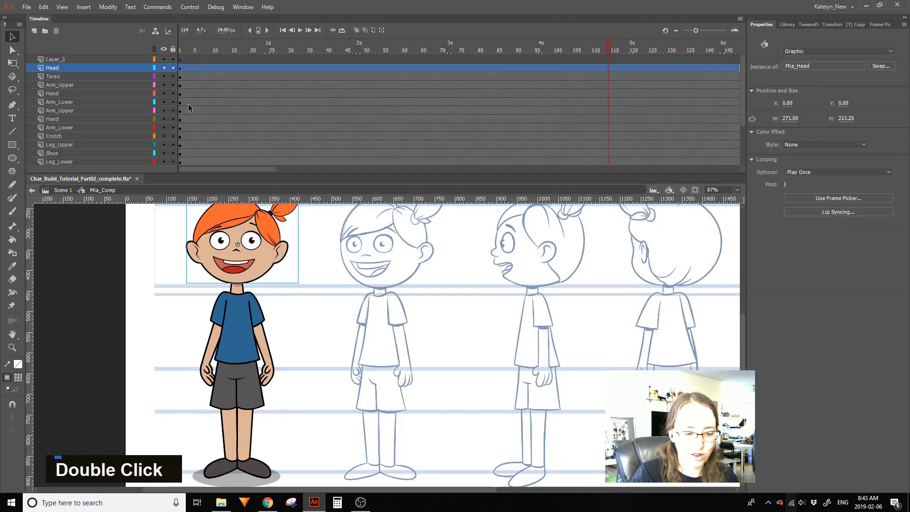
{"action": "double_click", "coordinate": [258, 256]}
{"action": "left_click", "coordinate": [268, 236]}
{"action": "left_click", "coordinate": [219, 222]}
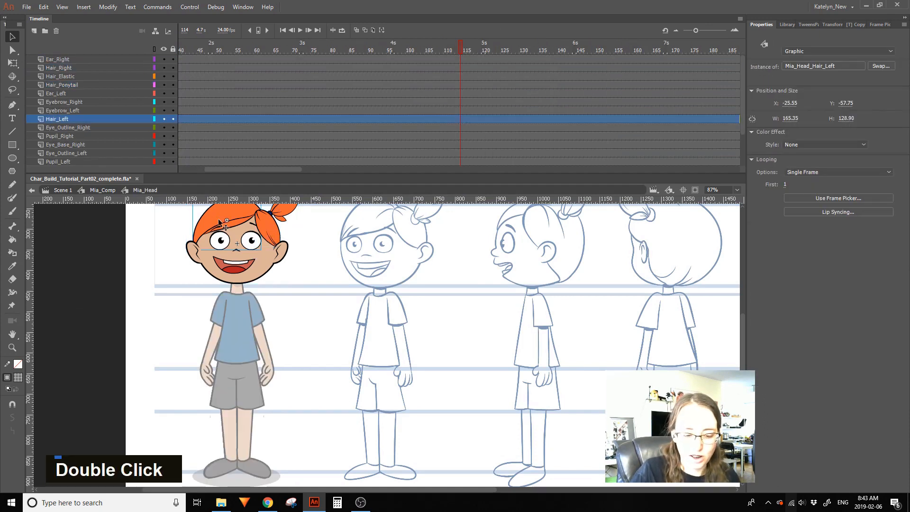
{"action": "left_click", "coordinate": [197, 256]}
{"action": "left_click", "coordinate": [242, 262]}
{"action": "left_click", "coordinate": [260, 277]}
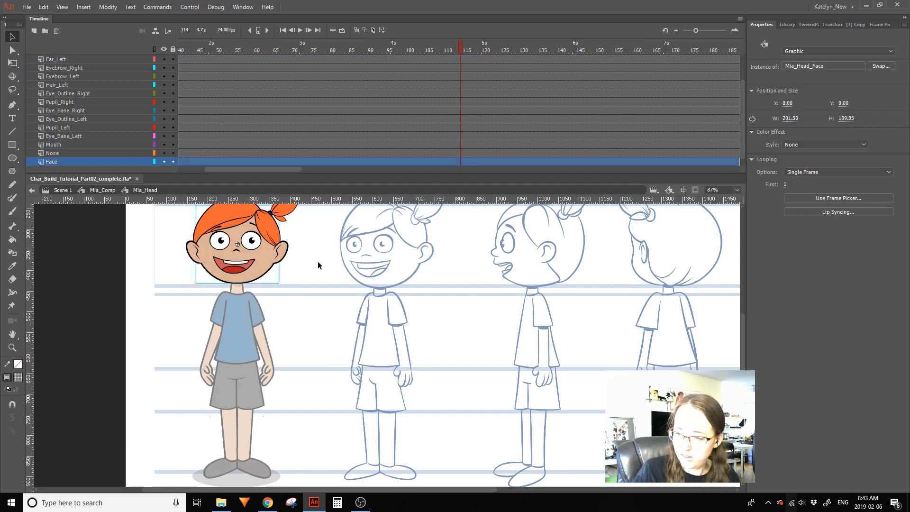
{"action": "double_click", "coordinate": [317, 288]}
Return to Scene 1 and set the Mia_Comp character's first frame to 101 at the frame 101 keyframe
{"action": "left_click", "coordinate": [313, 324]}
{"action": "key", "text": "space"}
{"action": "left_click_drag", "start_coordinate": [338, 281], "coordinate": [365, 280]}
{"action": "left_click_drag", "start_coordinate": [218, 51], "coordinate": [177, 50]}
{"action": "left_click", "coordinate": [337, 324]}
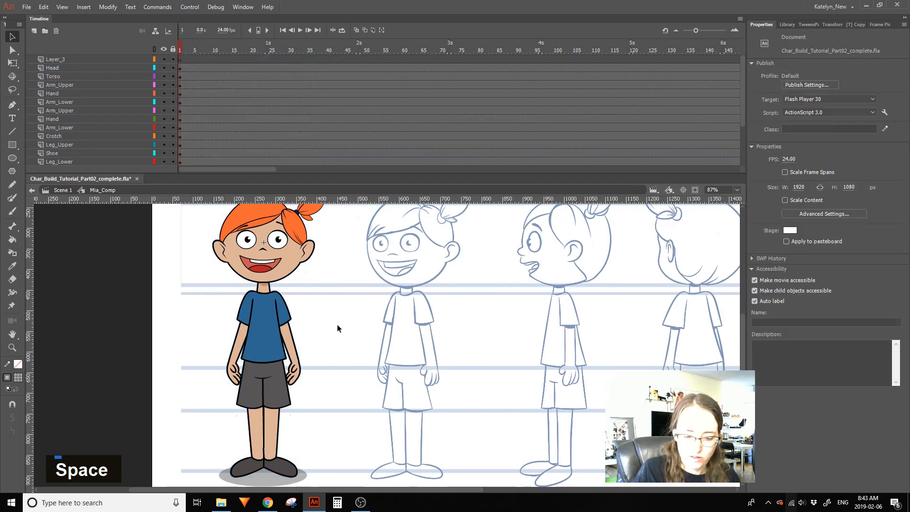
{"action": "key", "text": "space"}
{"action": "left_click_drag", "start_coordinate": [340, 320], "coordinate": [308, 325]}
{"action": "double_click", "coordinate": [309, 325]}
{"action": "double_click", "coordinate": [459, 59]}
{"action": "left_click", "coordinate": [785, 184]}
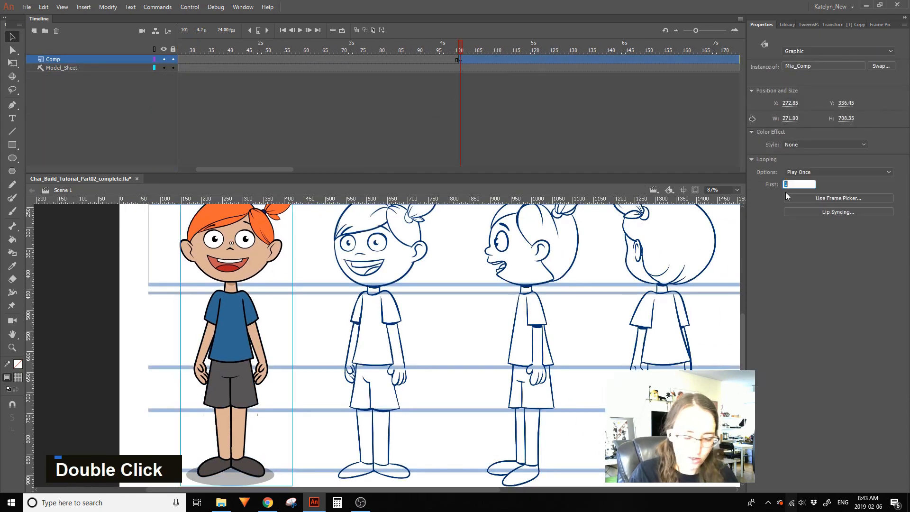
{"action": "type", "text": "101"}
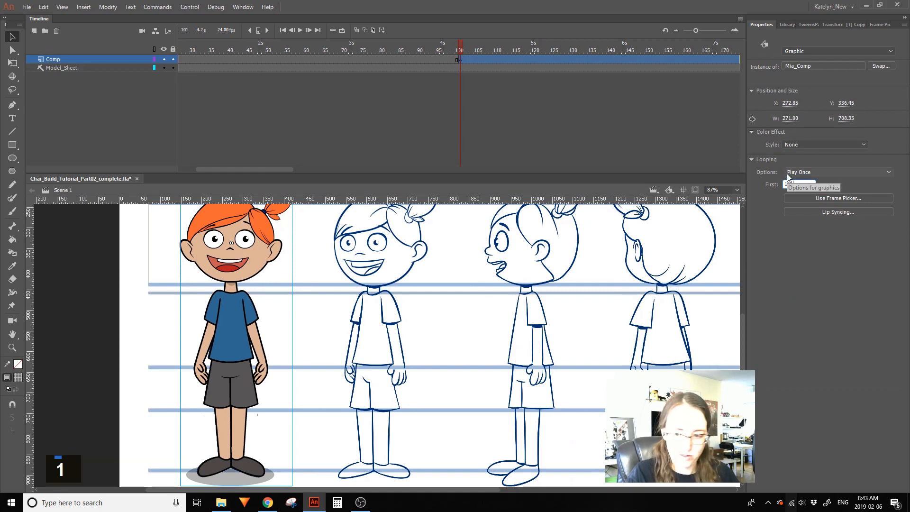
{"action": "key", "text": "Return"}
{"action": "left_click", "coordinate": [428, 224]}
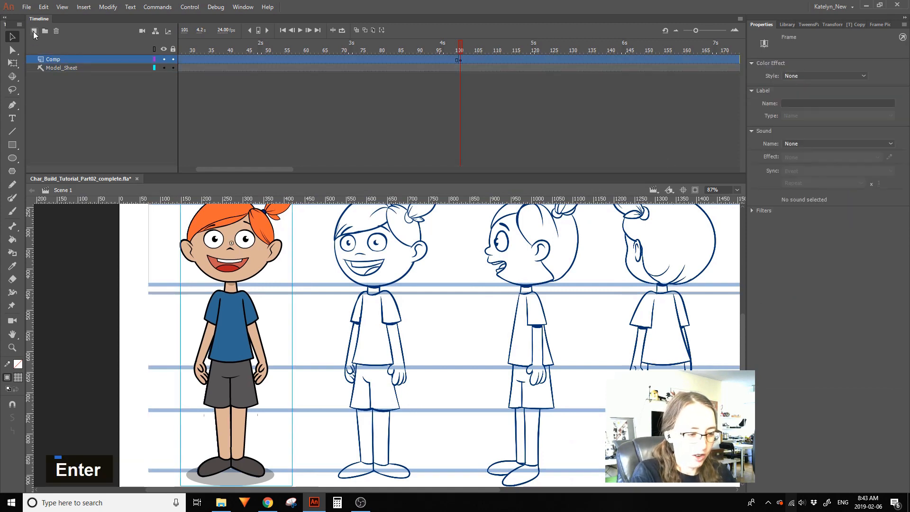
Add a new layer above Comp and name it Note
{"action": "left_click", "coordinate": [33, 30]}
{"action": "double_click", "coordinate": [76, 59]}
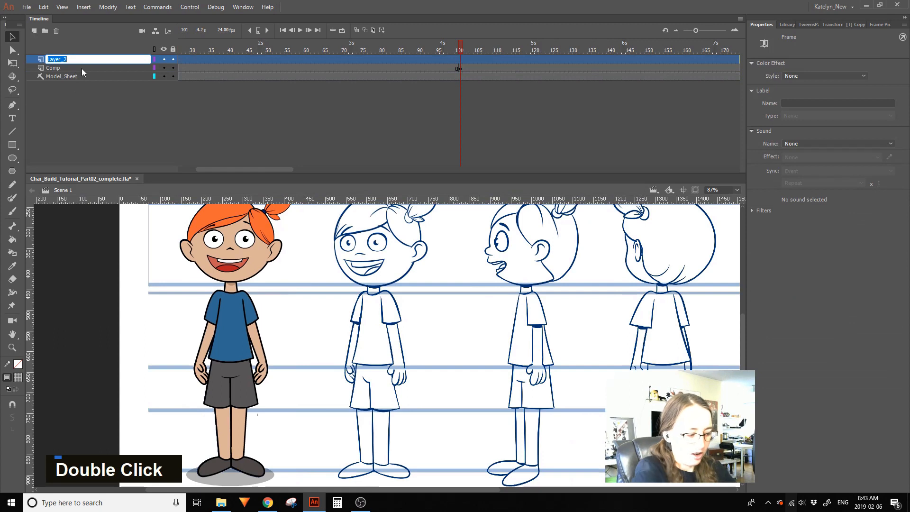
{"action": "type", "text": "Note"}
{"action": "key", "text": "Return"}
Insert a blank keyframe at frame 101 on the Note layer and label it Front
{"action": "left_click", "coordinate": [457, 89]}
{"action": "left_click", "coordinate": [461, 59]}
{"action": "key", "text": "F7"}
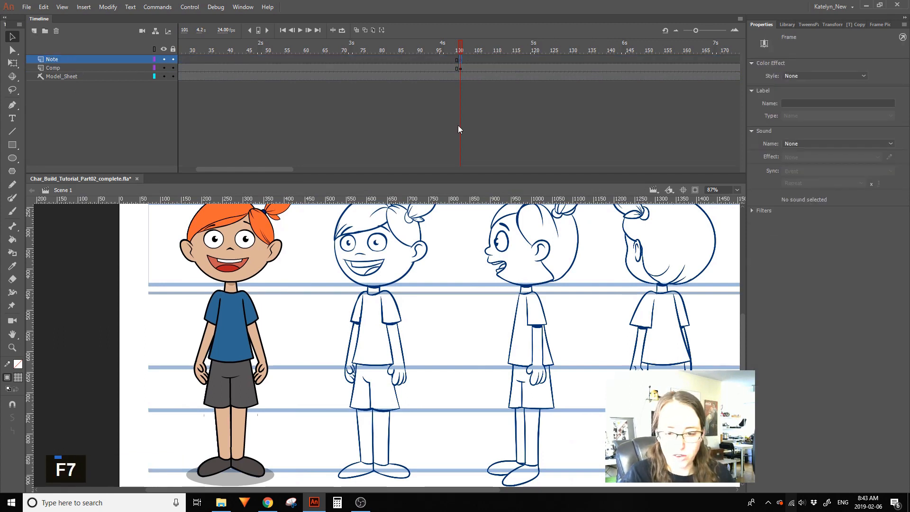
{"action": "left_click", "coordinate": [804, 101]}
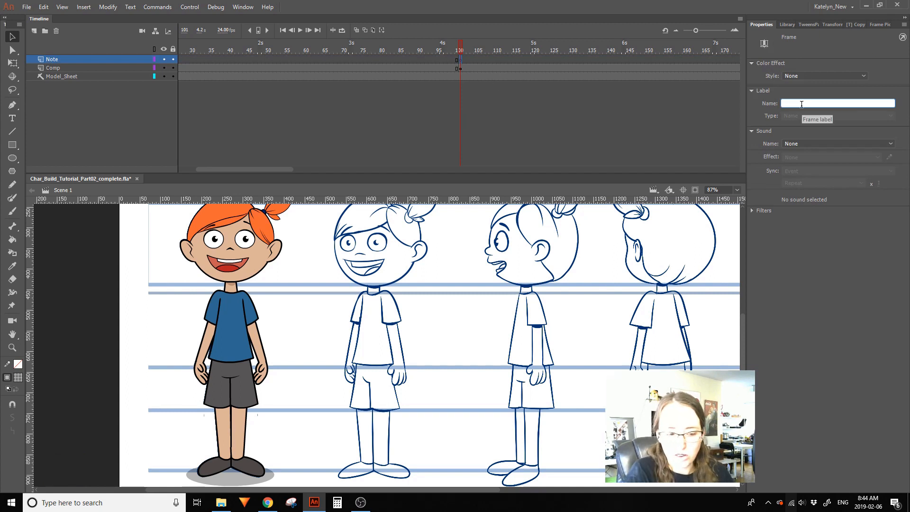
{"action": "type", "text": "Front"}
{"action": "key", "text": "Return"}
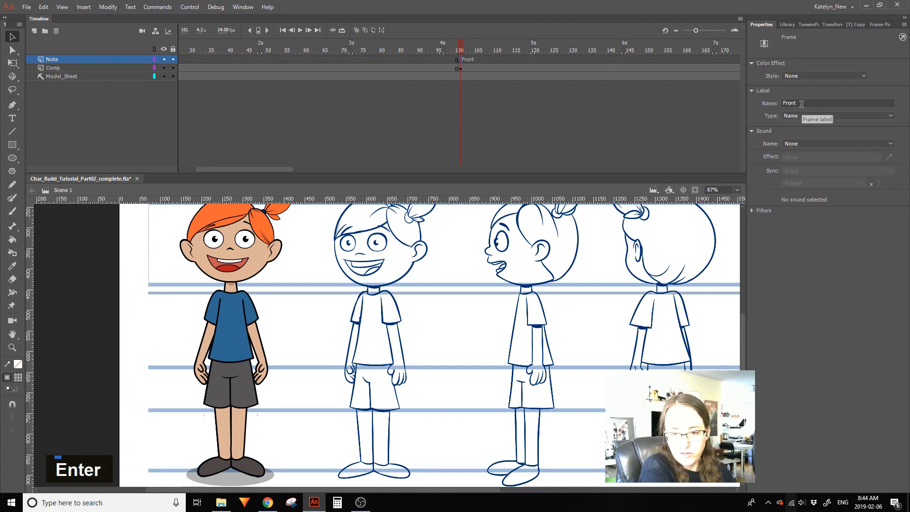
End the Front span with a blank keyframe at frame 107 and duplicate it along the Note layer to start at frames 107, 113 and 119
{"action": "double_click", "coordinate": [482, 50]}
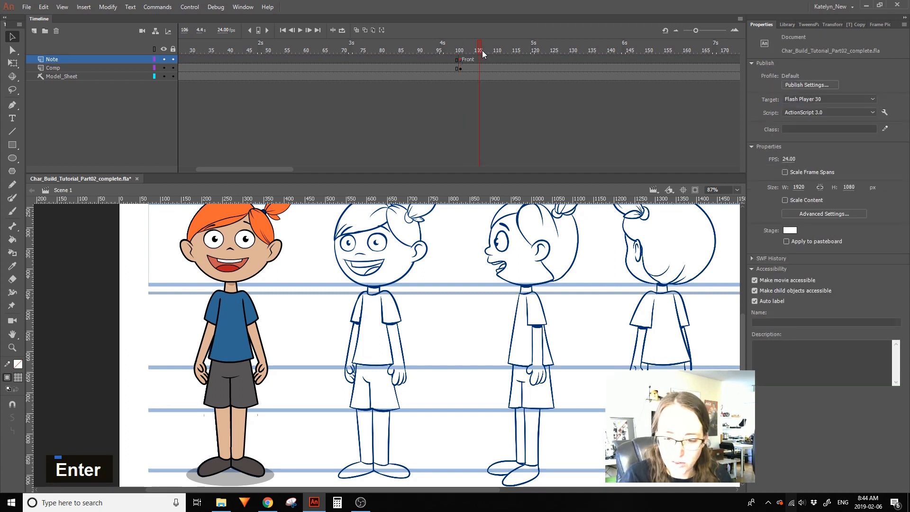
{"action": "left_click", "coordinate": [483, 59]}
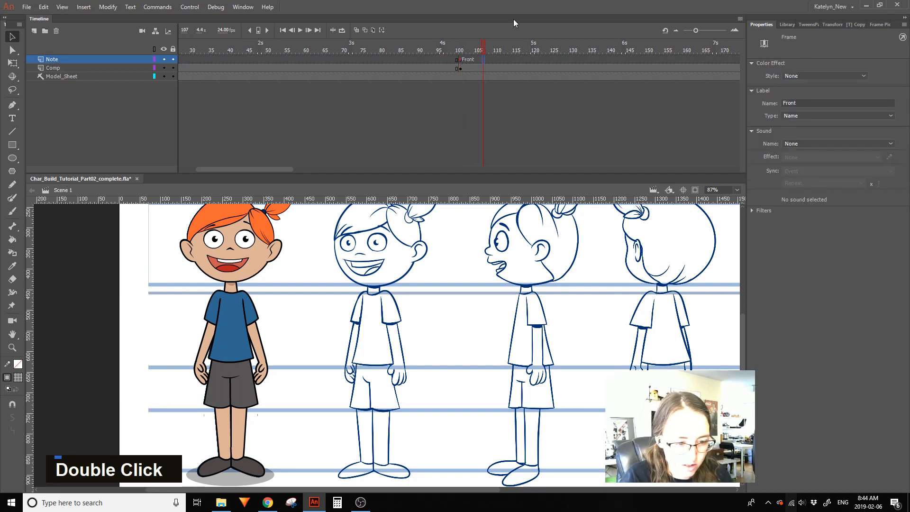
{"action": "key", "text": "F7"}
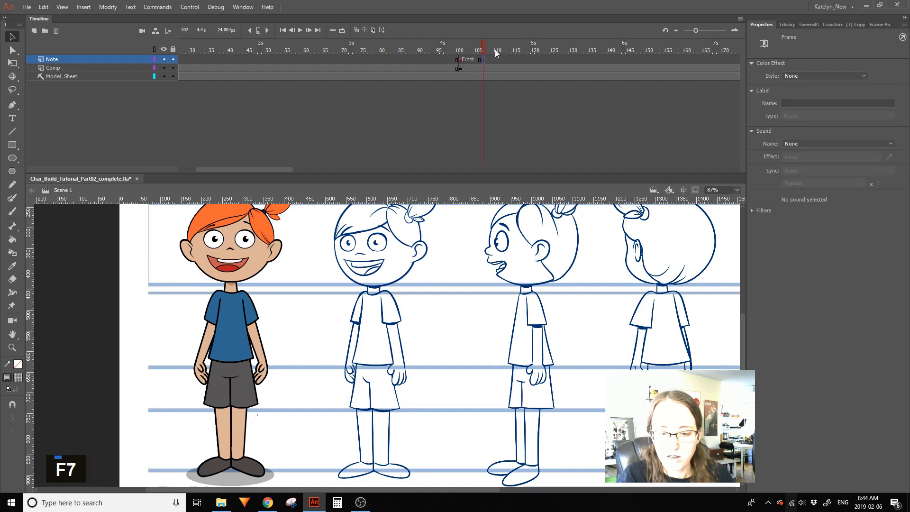
{"action": "left_click_drag", "start_coordinate": [471, 62], "coordinate": [514, 61]}
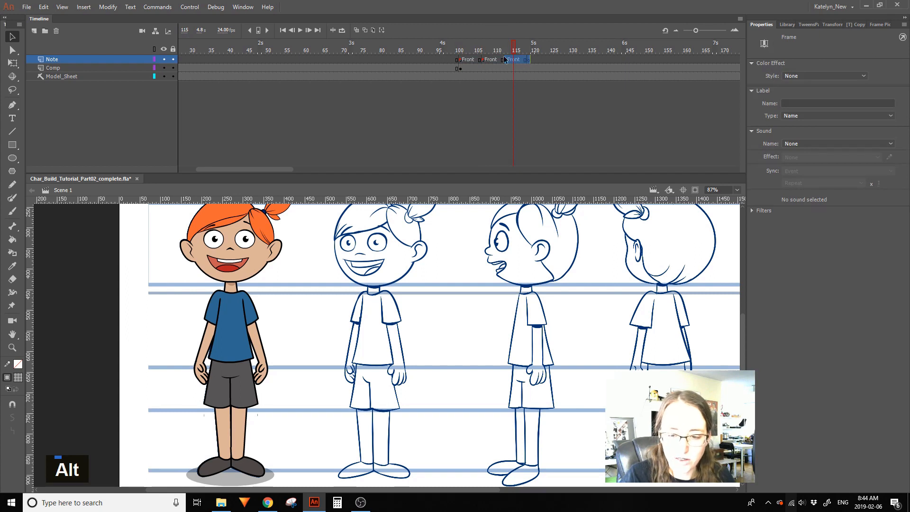
{"action": "key", "text": "alt"}
{"action": "left_click_drag", "start_coordinate": [518, 61], "coordinate": [540, 61]}
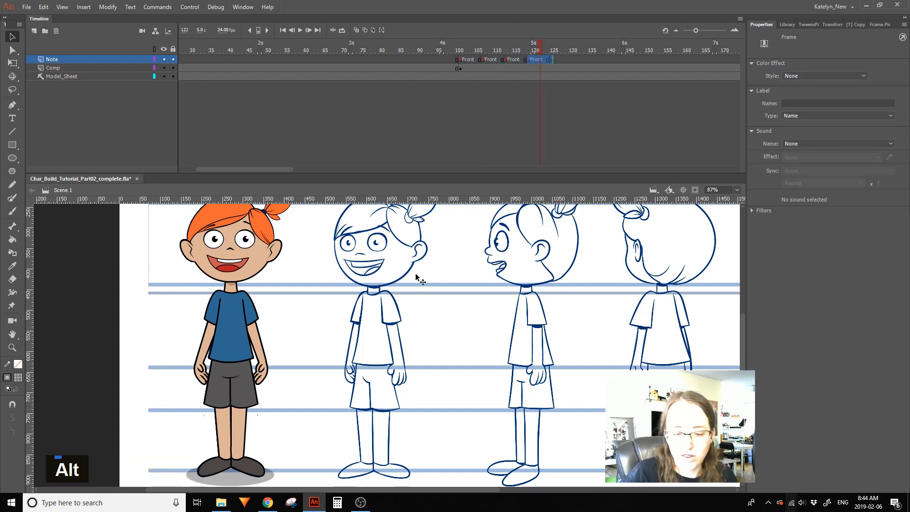
{"action": "left_click_drag", "start_coordinate": [407, 327], "coordinate": [263, 379]}
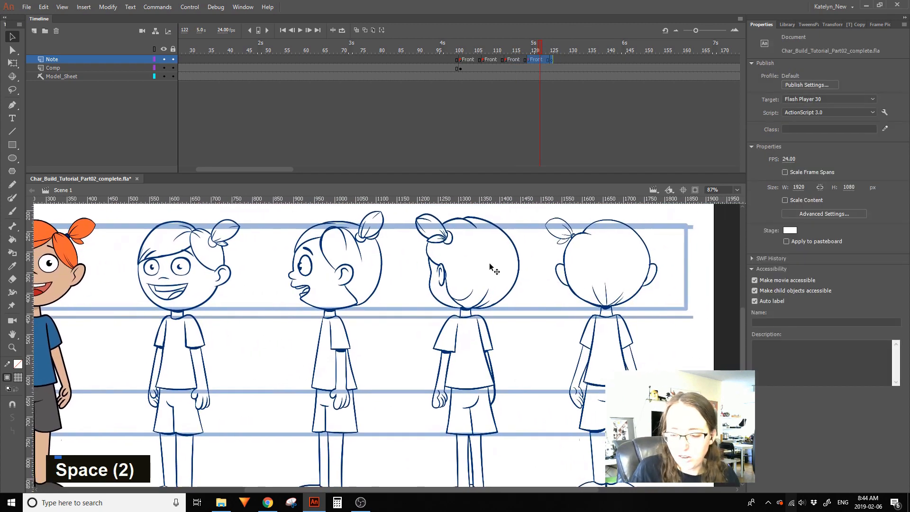
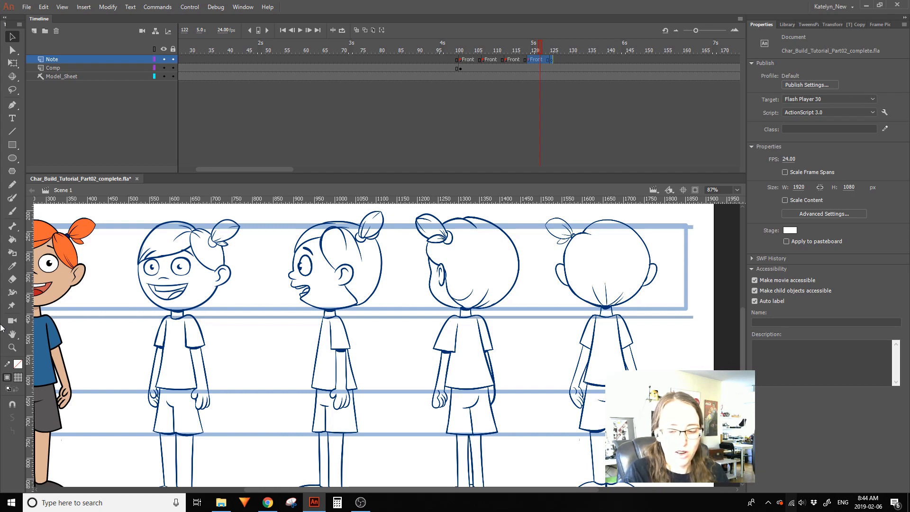
{"action": "key", "text": "alt"}
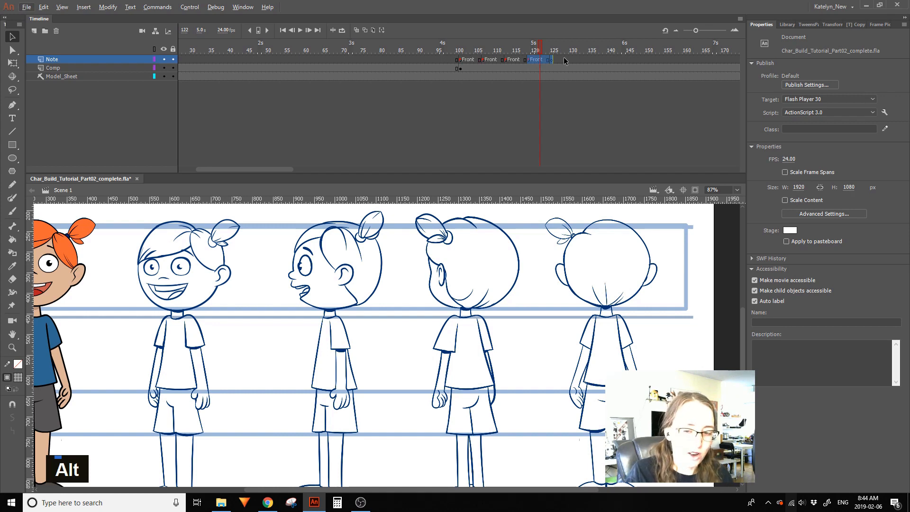
{"action": "mouse_move", "coordinate": [544, 60]}
{"action": "left_mouse_down"}
{"action": "mouse_move", "coordinate": [573, 61]}
{"action": "mouse_move", "coordinate": [546, 60]}
{"action": "left_mouse_up"}
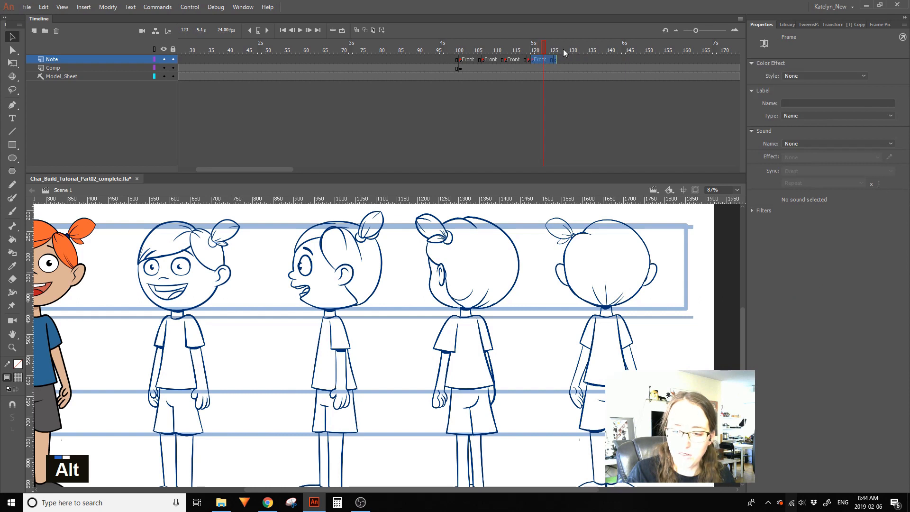
{"action": "key", "text": "ctrl+z"}
Change the label of the Note layer's second span, starting at frame 107, to 3/4
{"action": "left_click", "coordinate": [469, 52]}
{"action": "left_click", "coordinate": [468, 60]}
{"action": "left_click", "coordinate": [492, 63]}
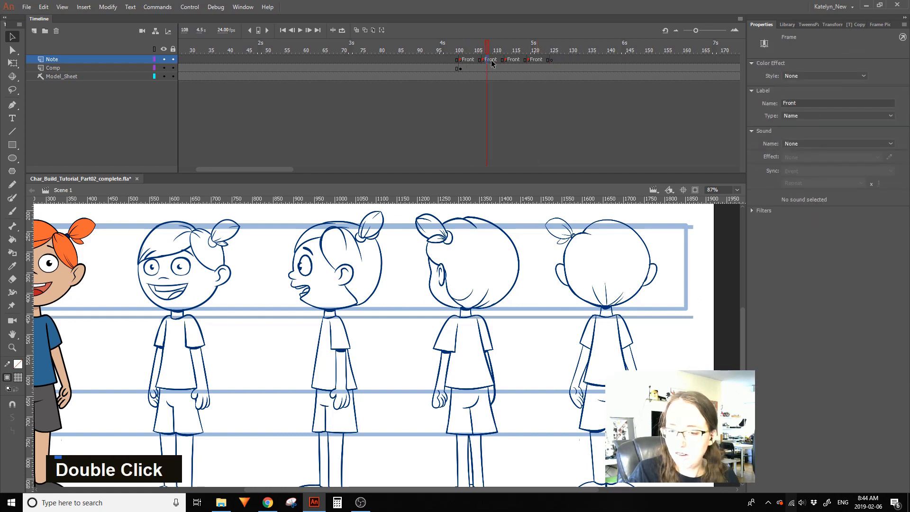
{"action": "left_click", "coordinate": [798, 76]}
{"action": "left_click", "coordinate": [801, 62]}
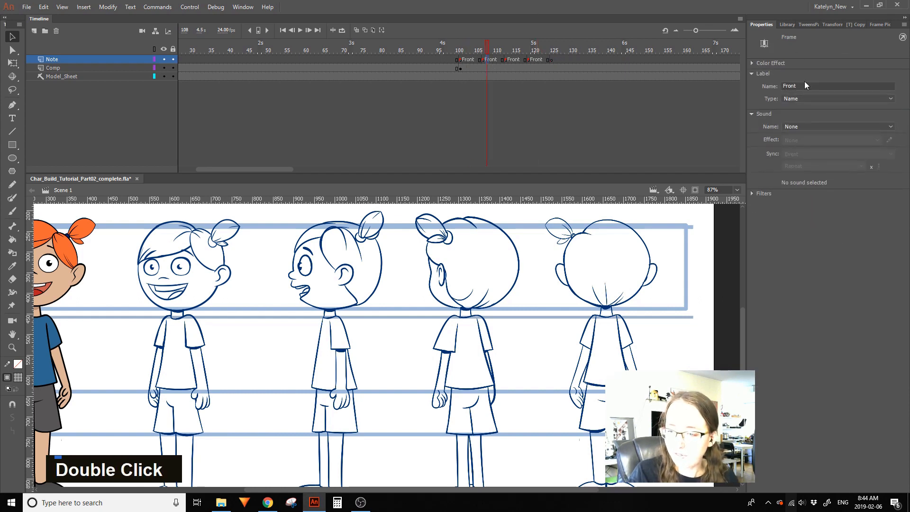
{"action": "left_click_drag", "start_coordinate": [804, 85], "coordinate": [770, 93]}
{"action": "type", "text": "3/"}
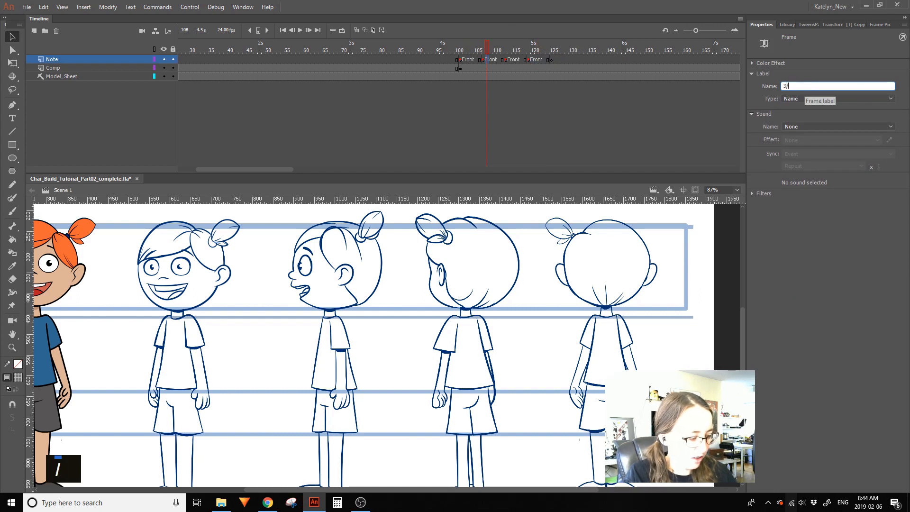
{"action": "type", "text": "4"}
Change the label of the Note layer's third span, starting at frame 113, to profile
{"action": "double_click", "coordinate": [509, 59]}
{"action": "double_click", "coordinate": [789, 86]}
{"action": "type", "text": "profile"}
{"action": "left_click", "coordinate": [814, 74]}
Change the label of the Note layer's fourth span, starting at frame 119, to 3/4 Back
{"action": "left_click", "coordinate": [528, 59]}
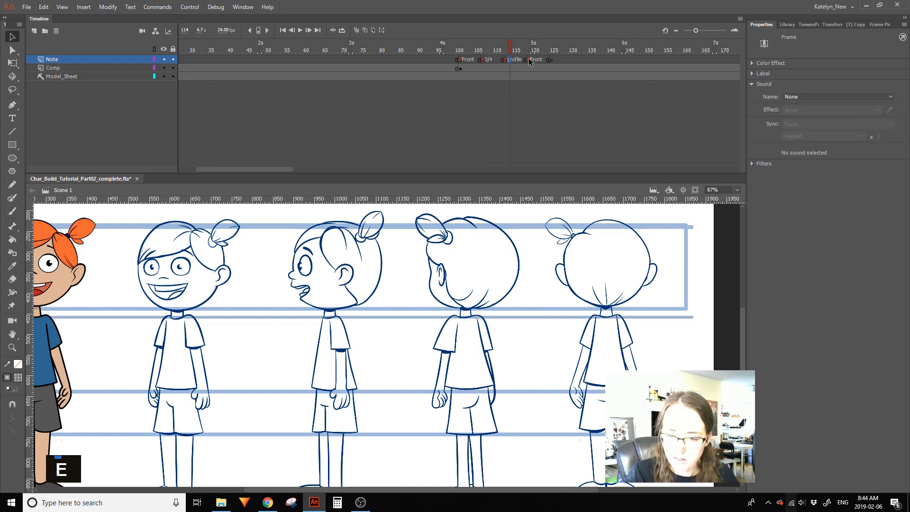
{"action": "left_click", "coordinate": [801, 96]}
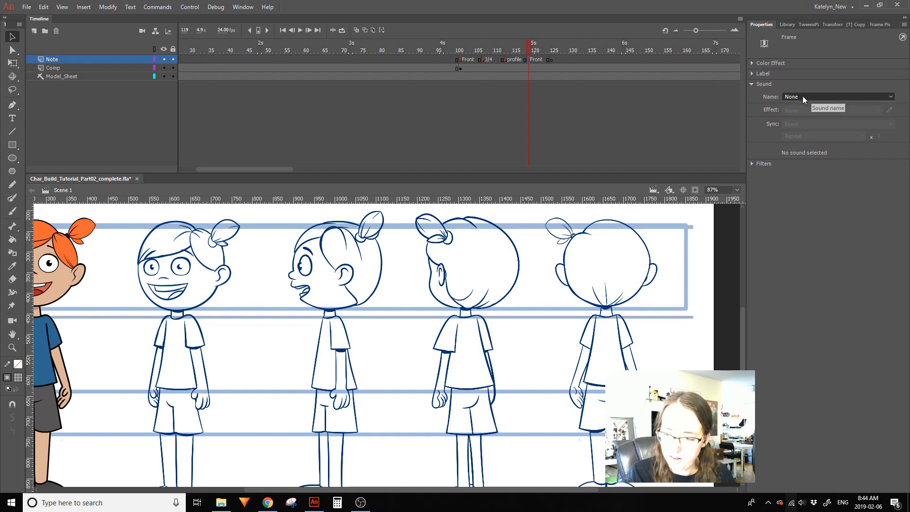
{"action": "left_click", "coordinate": [527, 104]}
{"action": "left_click", "coordinate": [531, 59]}
{"action": "left_click", "coordinate": [755, 75]}
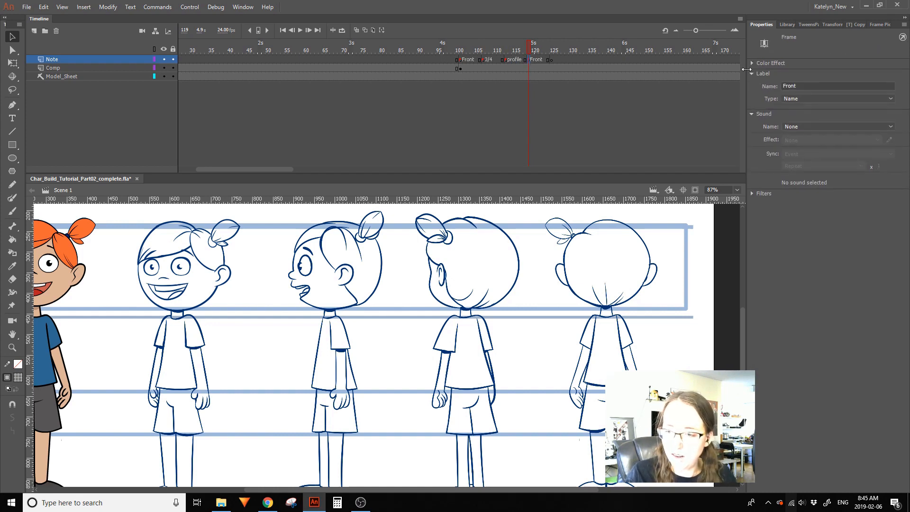
{"action": "double_click", "coordinate": [789, 86]}
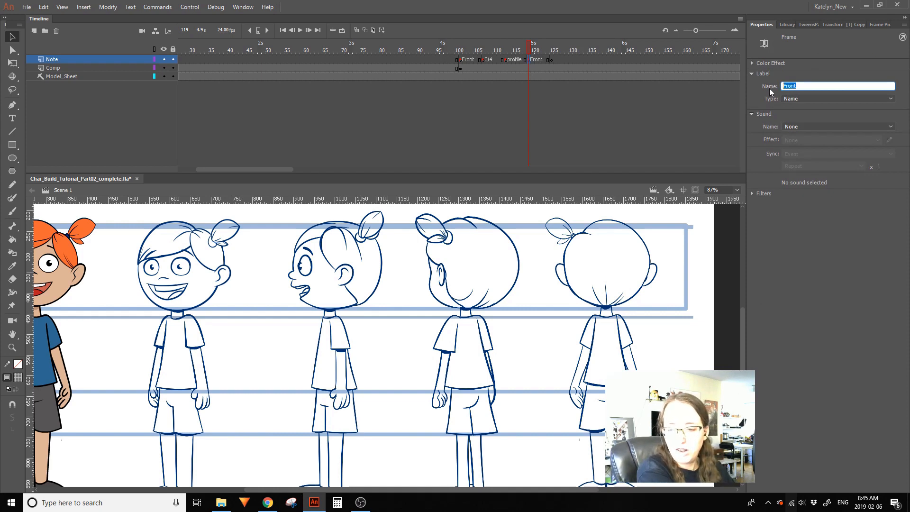
{"action": "type", "text": "3"}
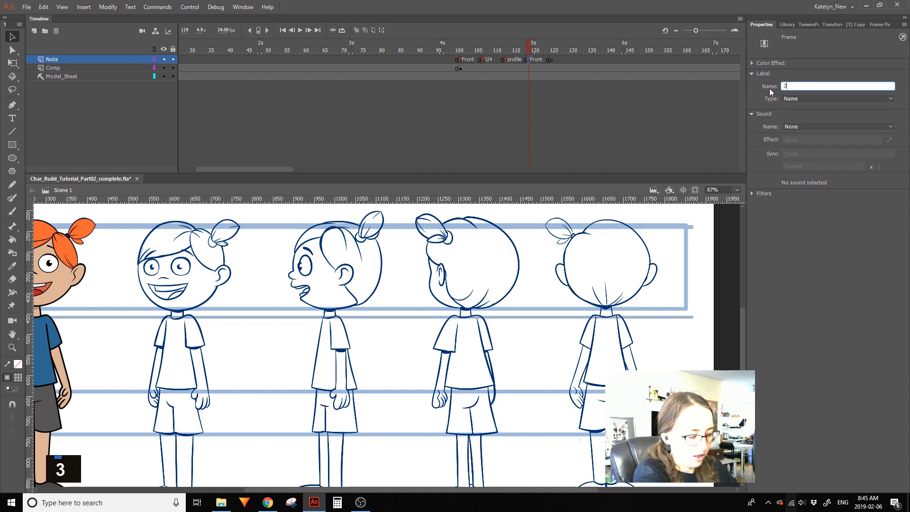
{"action": "type", "text": "/4 Back"}
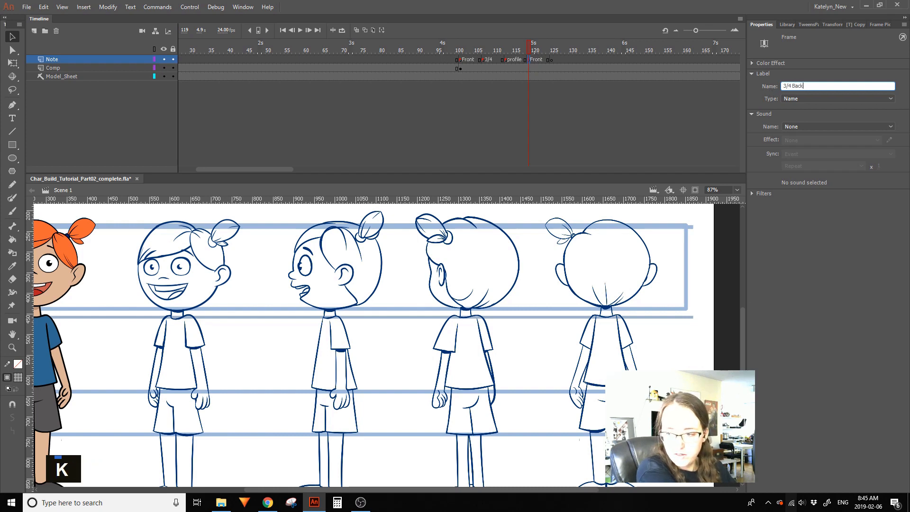
{"action": "key", "text": "Return"}
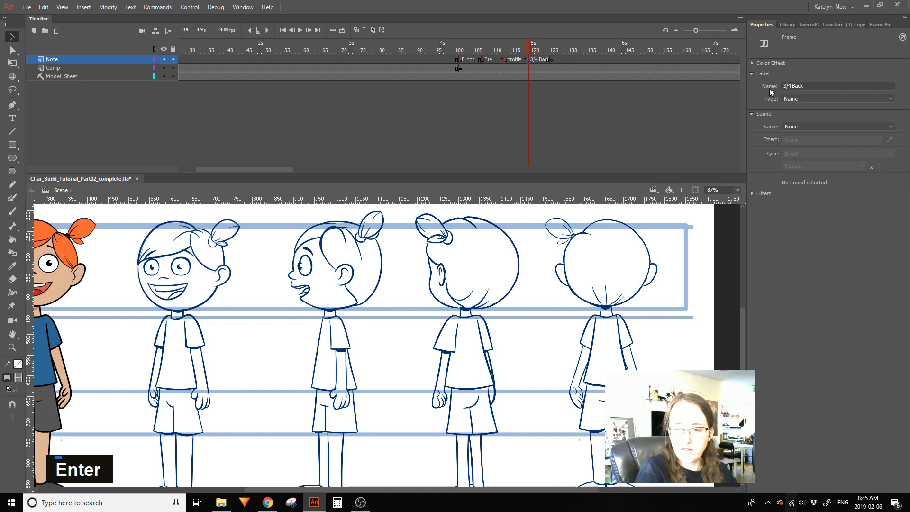
Extend the second span's 3/4 label on the Note layer to 3/4 Front
{"action": "left_click", "coordinate": [486, 61]}
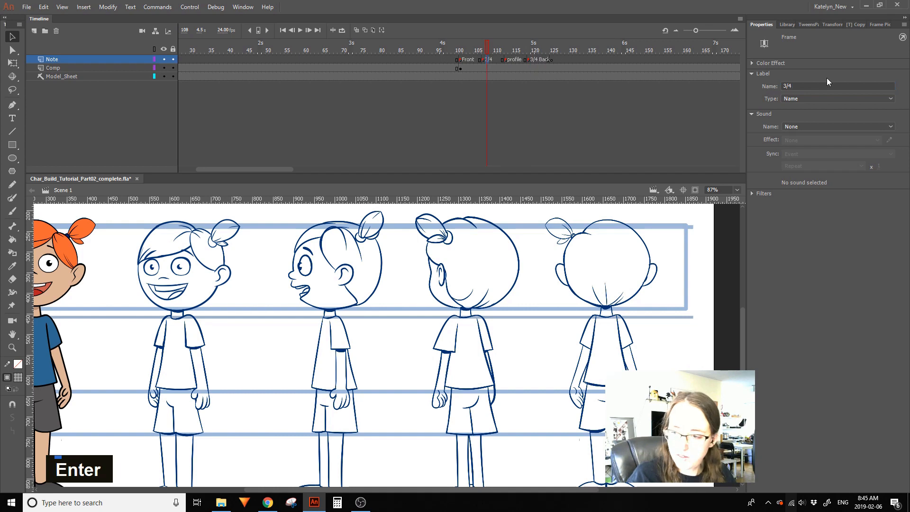
{"action": "left_click", "coordinate": [807, 86]}
{"action": "type", "text": "Front"}
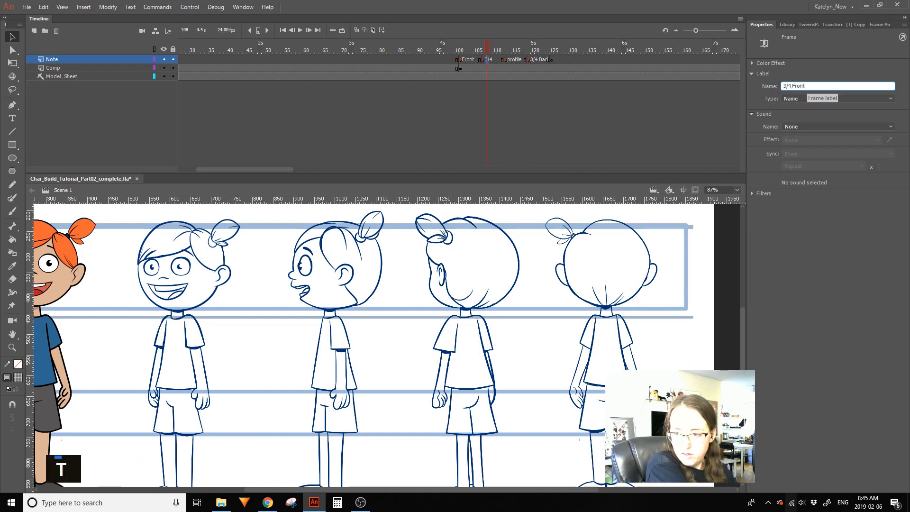
{"action": "key", "text": "Return"}
Label the keyframe at frame 125 on the Note layer Back
{"action": "left_click", "coordinate": [552, 60]}
{"action": "left_click", "coordinate": [798, 85]}
{"action": "type", "text": "B"}
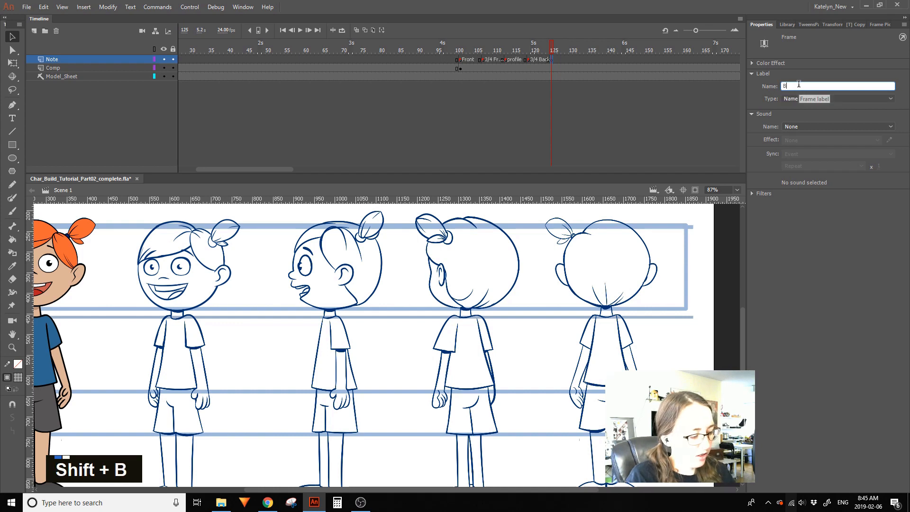
{"action": "type", "text": "ack"}
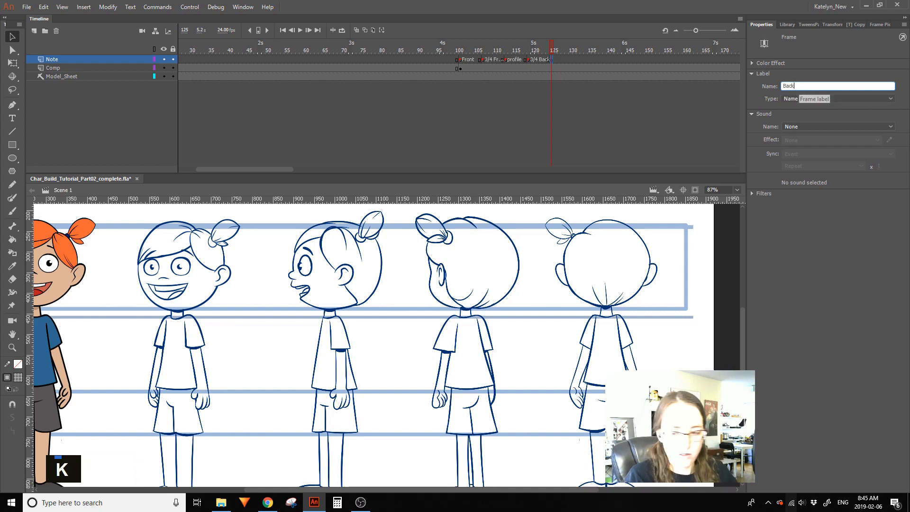
{"action": "left_click", "coordinate": [567, 109]}
{"action": "left_click", "coordinate": [572, 59]}
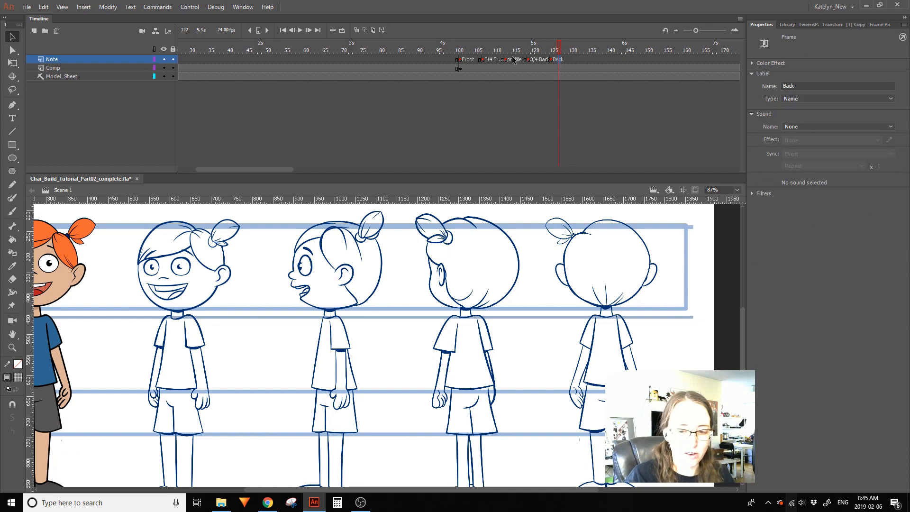
Compare the lengths of the Back and 3/4 Back frame spans on the Note layer
{"action": "left_click", "coordinate": [575, 50]}
{"action": "left_click_drag", "start_coordinate": [552, 60], "coordinate": [544, 61]}
{"action": "left_click_drag", "start_coordinate": [552, 59], "coordinate": [568, 58]}
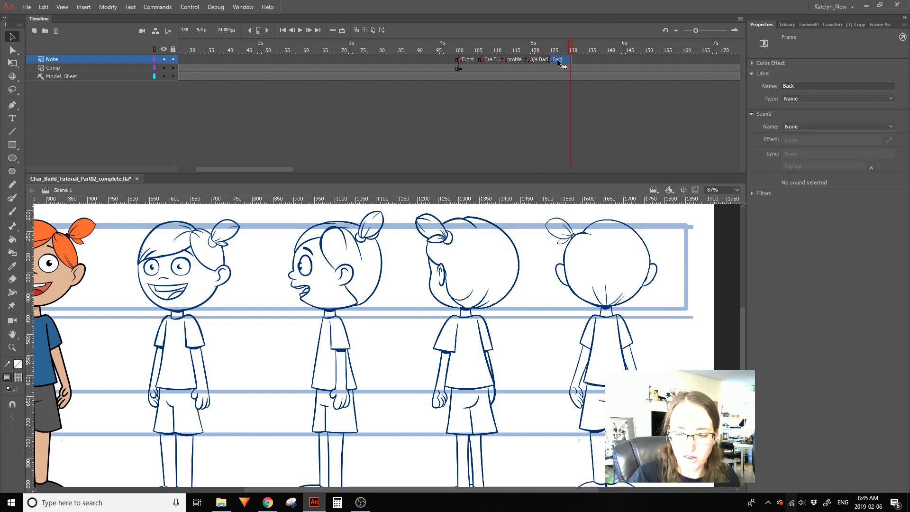
{"action": "left_click_drag", "start_coordinate": [529, 62], "coordinate": [552, 62]}
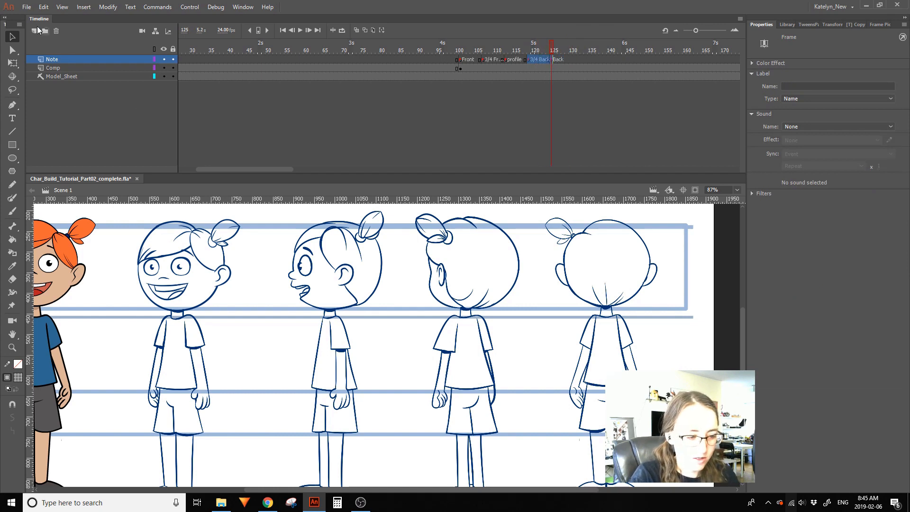
Add a new layer above Note and insert blank keyframes at frames 125 and 119 as spacing markers
{"action": "left_click", "coordinate": [36, 31]}
{"action": "left_click", "coordinate": [556, 59]}
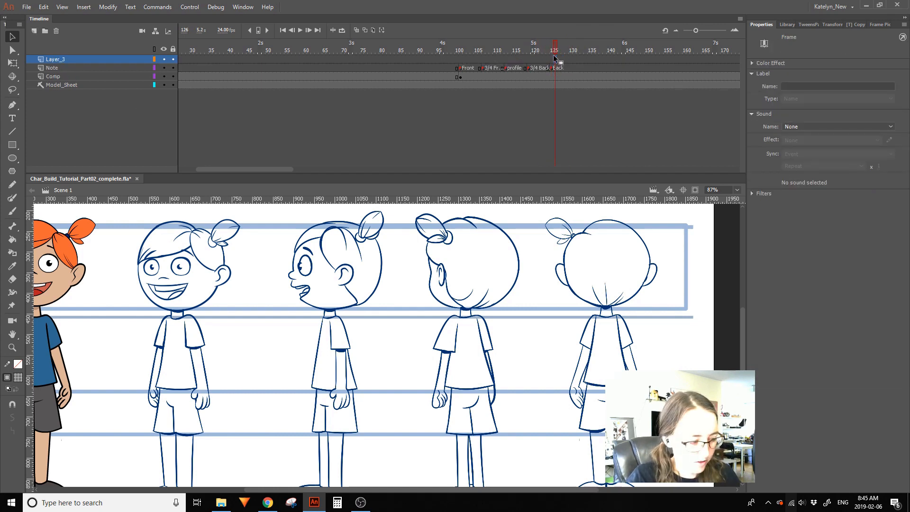
{"action": "left_click", "coordinate": [551, 60]}
{"action": "key", "text": "F7"}
{"action": "left_click", "coordinate": [528, 60]}
{"action": "key", "text": "F7"}
{"action": "left_click", "coordinate": [544, 61]}
{"action": "mouse_move", "coordinate": [543, 61]}
{"action": "left_mouse_down"}
{"action": "mouse_move", "coordinate": [530, 60]}
{"action": "mouse_move", "coordinate": [560, 60]}
{"action": "left_mouse_up"}
Insert blank keyframes at frame 131 on Note and the marker layer, and repeat them on Note at frames 137, 143 and 149
{"action": "double_click", "coordinate": [577, 70]}
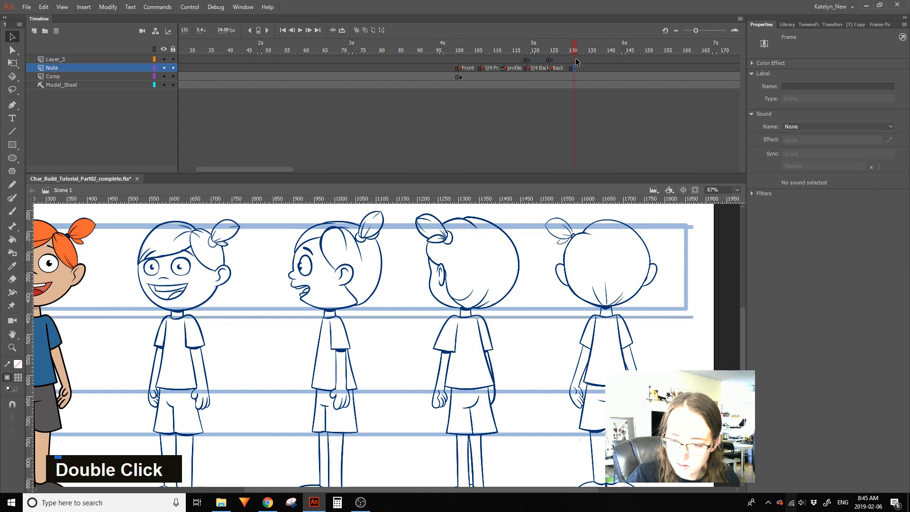
{"action": "left_click", "coordinate": [574, 60]}
{"action": "key", "text": "F7"}
{"action": "left_click_drag", "start_coordinate": [551, 61], "coordinate": [625, 68]}
Clear the marker keyframes from Layer_3 and the extra blank keyframe at frame 149 on the Note layer
{"action": "left_click_drag", "start_coordinate": [516, 60], "coordinate": [575, 60]}
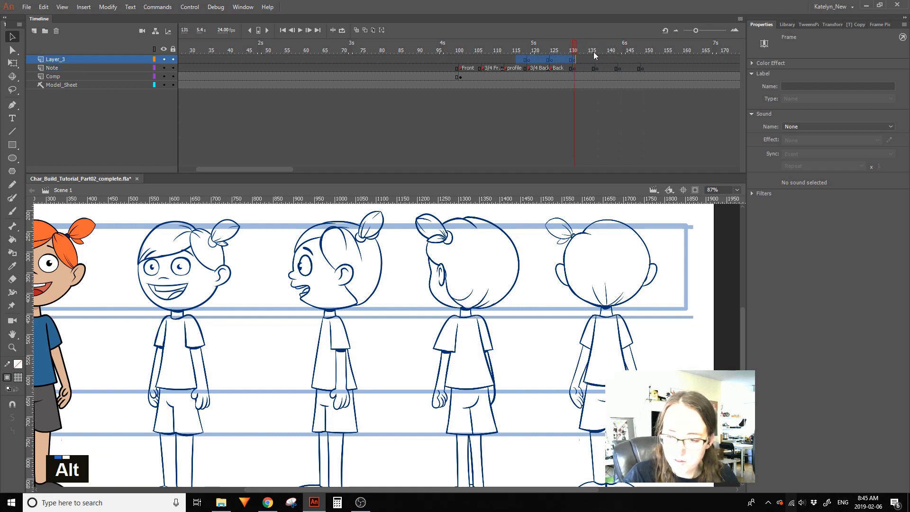
{"action": "key", "text": "shift+F6"}
{"action": "left_click", "coordinate": [581, 68]}
{"action": "left_click", "coordinate": [601, 68]}
{"action": "left_click", "coordinate": [627, 68]}
{"action": "left_click", "coordinate": [640, 68]}
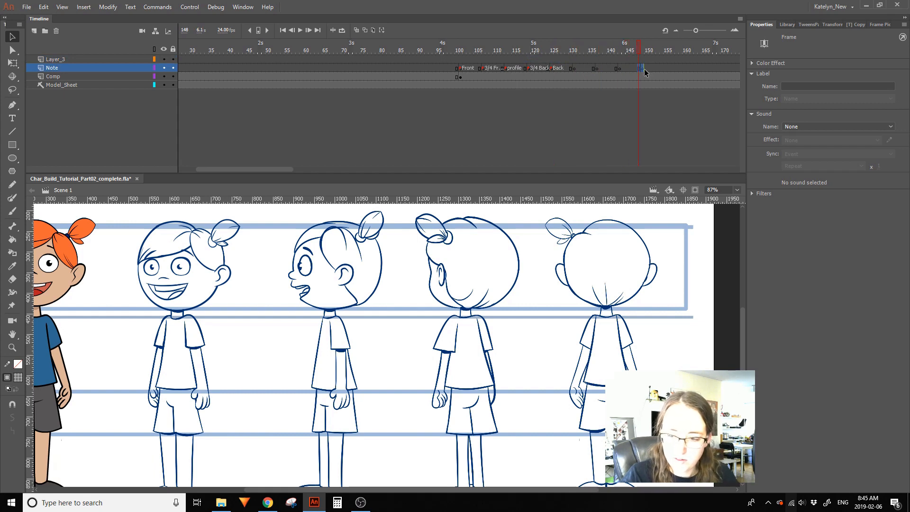
{"action": "key", "text": "shift+F6"}
Copy the 3/4 Back, profile and 3/4 Front labelled keyframes to frames 131, 137 and 143 on the Note layer
{"action": "double_click", "coordinate": [577, 67]}
{"action": "left_click_drag", "start_coordinate": [529, 67], "coordinate": [596, 67]}
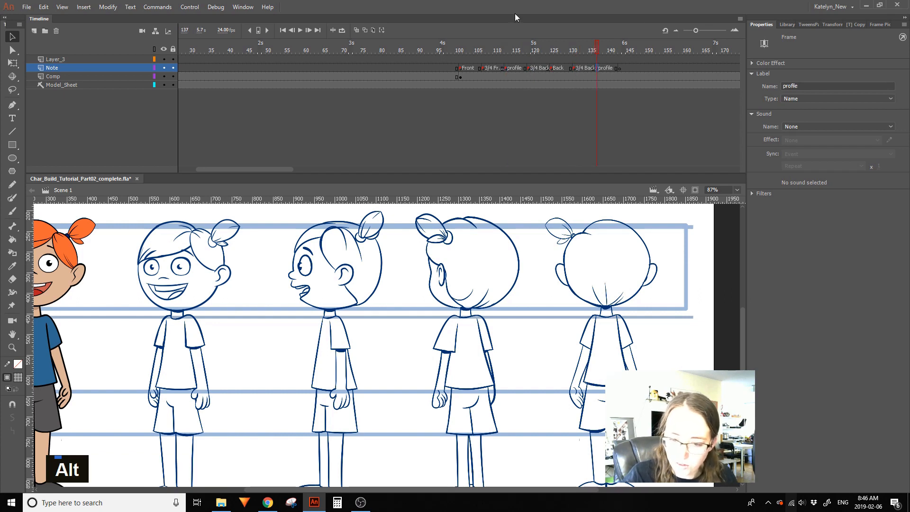
{"action": "left_click", "coordinate": [484, 68], "text": "alt"}
{"action": "double_click", "coordinate": [487, 69]}
{"action": "left_click_drag", "start_coordinate": [485, 67], "coordinate": [143, 234]}
{"action": "scroll", "coordinate": [635, 52], "scroll_direction": "right", "scroll_amount": 3}
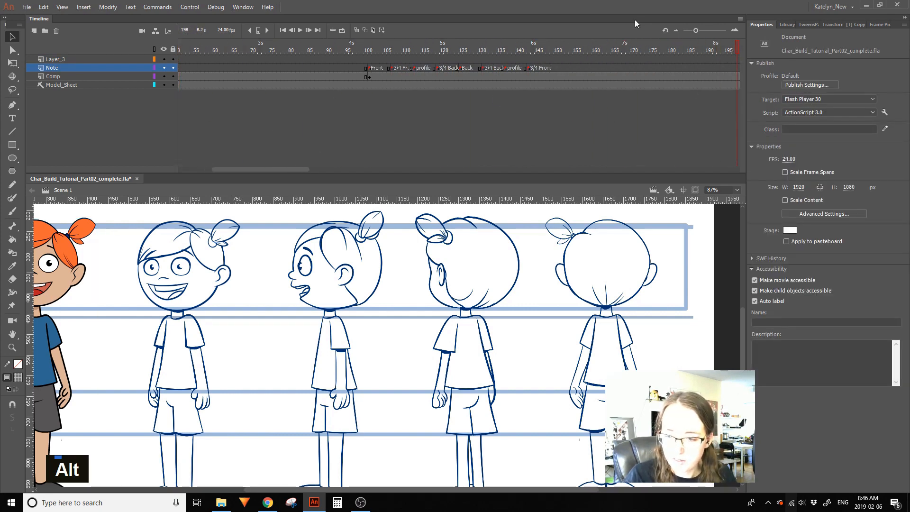
Remove the frames after frame 150 from all layers in Scene 1
{"action": "left_click", "coordinate": [559, 58]}
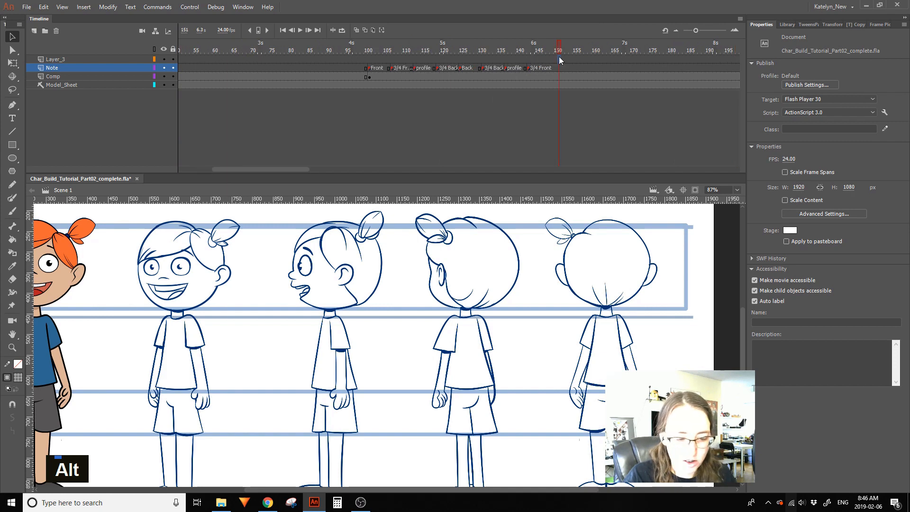
{"action": "left_click_drag", "start_coordinate": [559, 57], "coordinate": [753, 112]}
{"action": "key", "text": "shift+F5"}
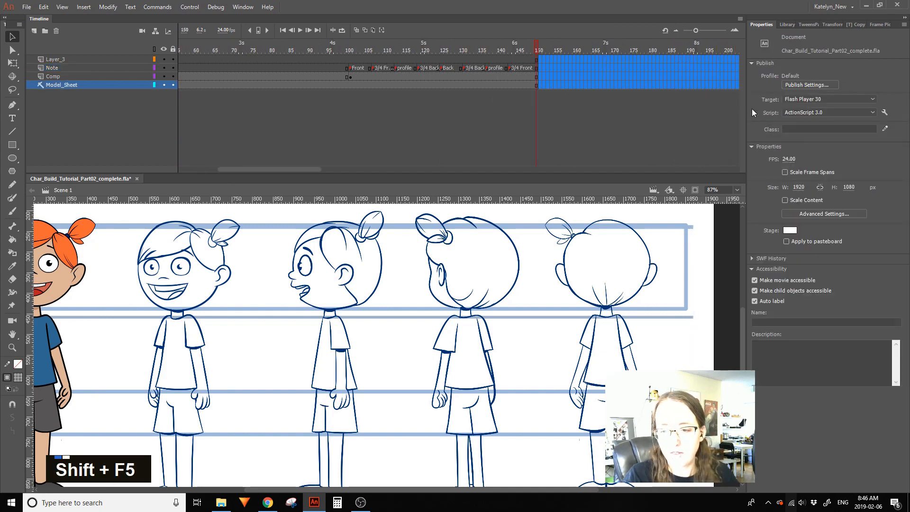
Remove frames 150 to 200 from all layers inside the Mia_Comp symbol and return to Scene 1
{"action": "double_click", "coordinate": [71, 279]}
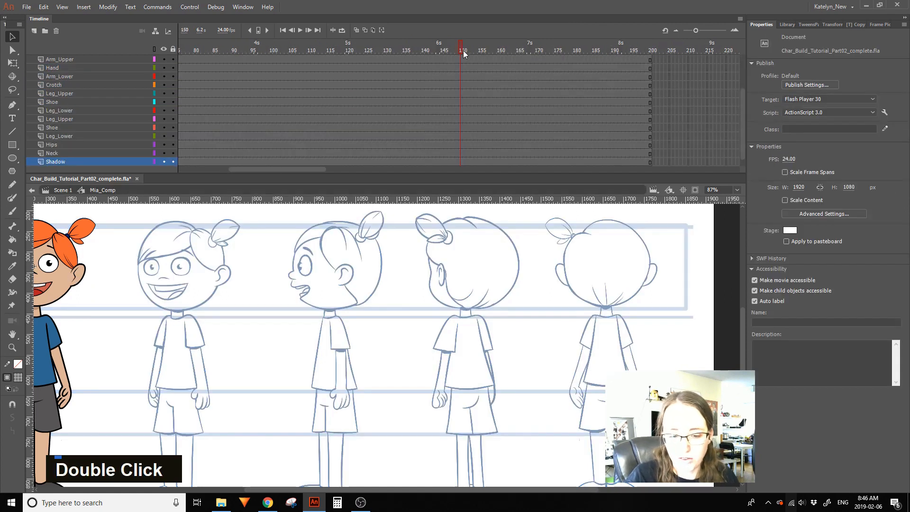
{"action": "left_click_drag", "start_coordinate": [742, 98], "coordinate": [733, 25]}
{"action": "left_click_drag", "start_coordinate": [460, 60], "coordinate": [646, 162]}
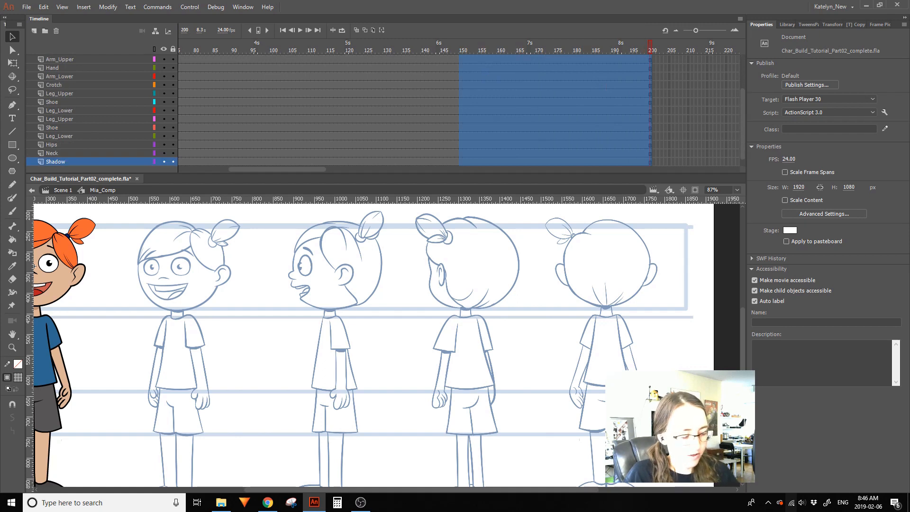
{"action": "key", "text": "shift+F5"}
{"action": "double_click", "coordinate": [550, 303]}
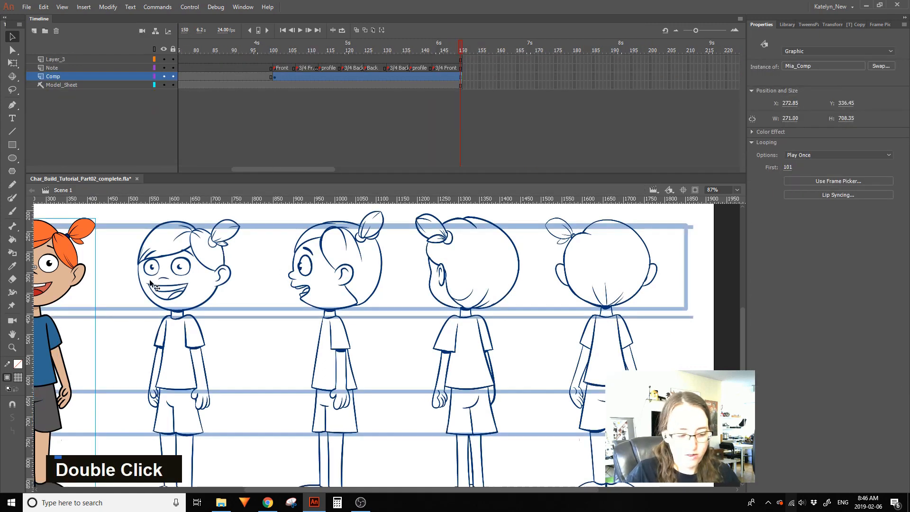
Open the nested Mia_Head symbol and remove the frames from 151 onward on all its layers
{"action": "double_click", "coordinate": [71, 275]}
{"action": "double_click", "coordinate": [71, 274]}
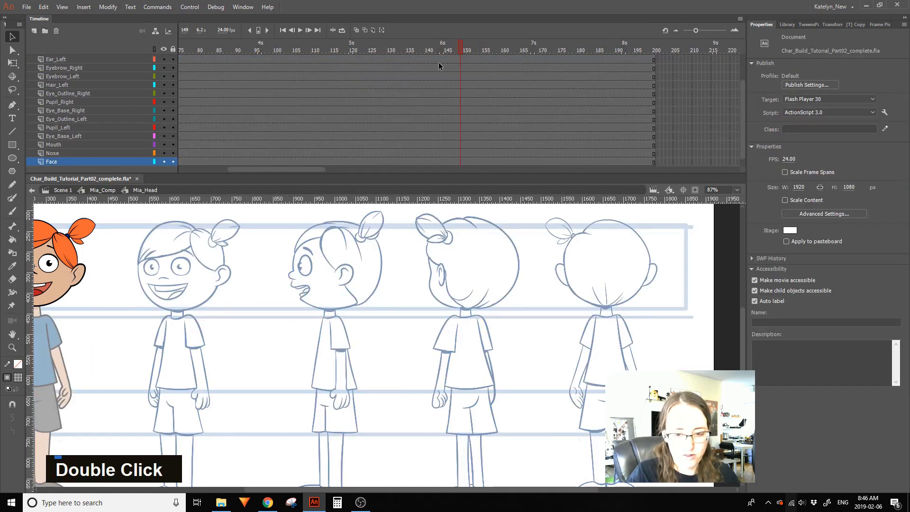
{"action": "left_click", "coordinate": [462, 84]}
{"action": "left_click", "coordinate": [467, 50]}
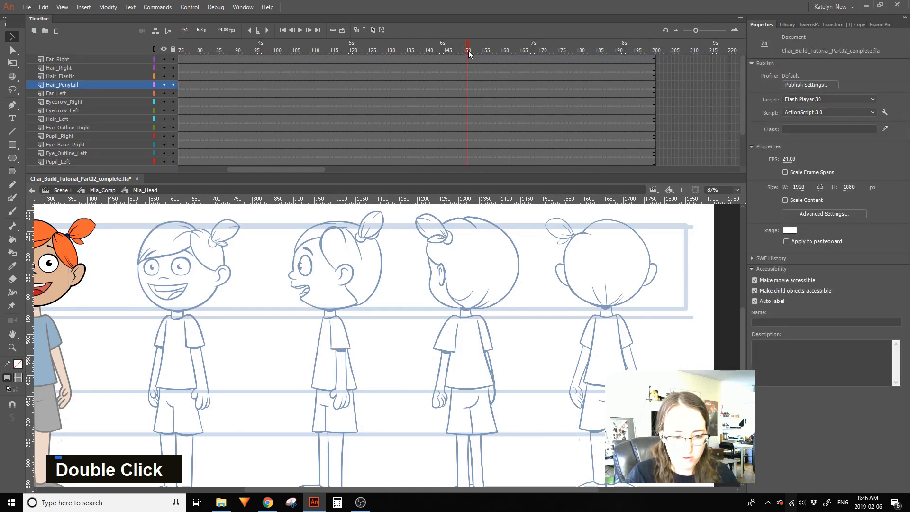
{"action": "left_click_drag", "start_coordinate": [472, 61], "coordinate": [665, 163]}
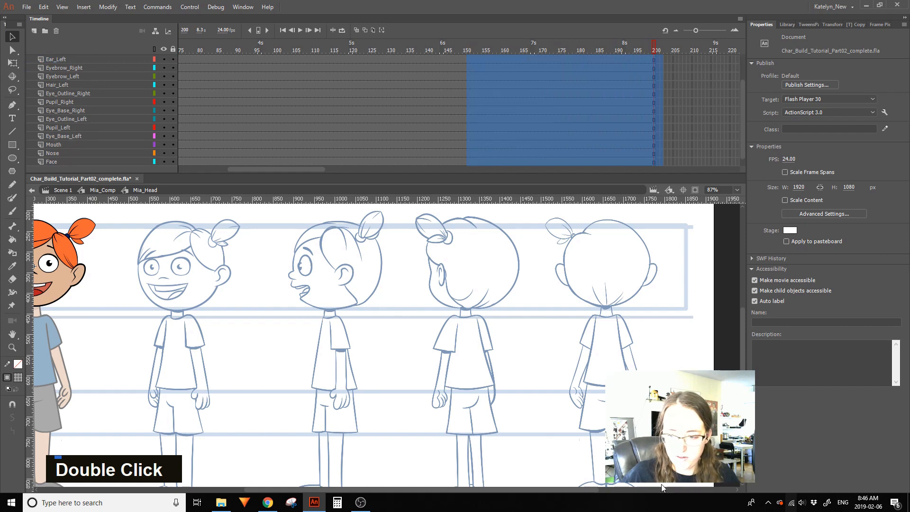
{"action": "key", "text": "shift+F5"}
Extend all Mia_Comp layers to frame 150 and return to Scene 1
{"action": "double_click", "coordinate": [670, 284]}
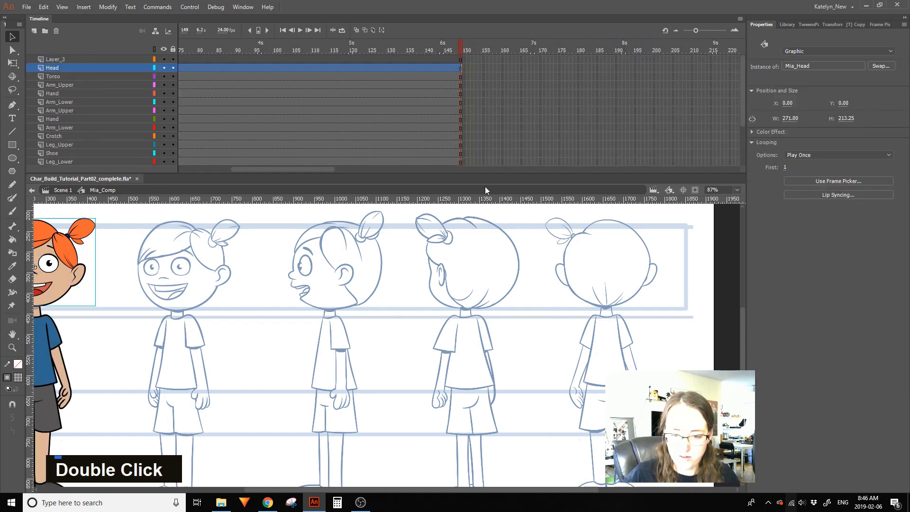
{"action": "left_click", "coordinate": [464, 50]}
{"action": "key", "text": "F5"}
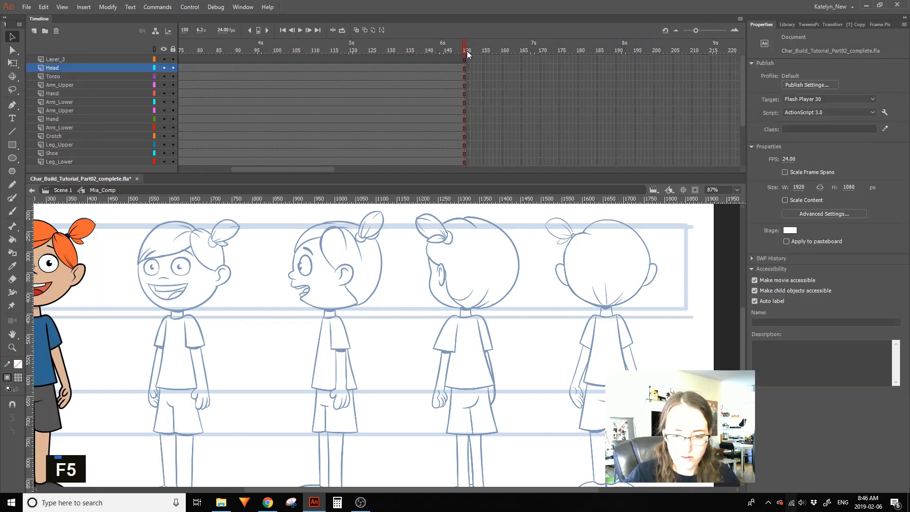
{"action": "double_click", "coordinate": [405, 229]}
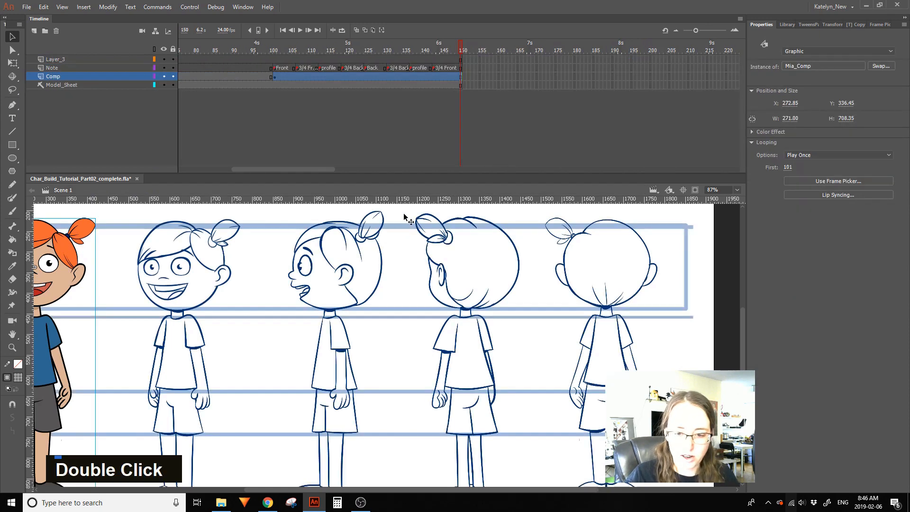
Check the Mia_Comp instance's looping settings at frame 101 of the Comp layer and save the file
{"action": "left_click", "coordinate": [274, 50]}
{"action": "left_click", "coordinate": [67, 260]}
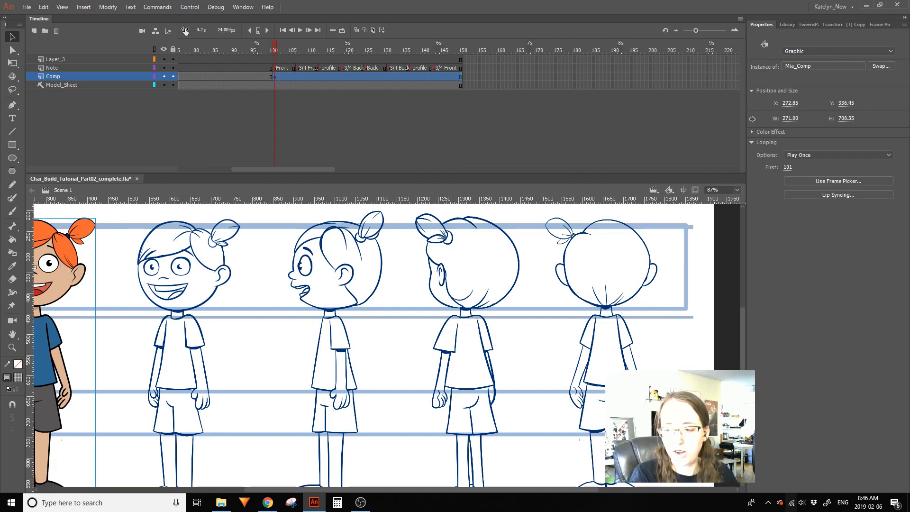
{"action": "left_click", "coordinate": [278, 53]}
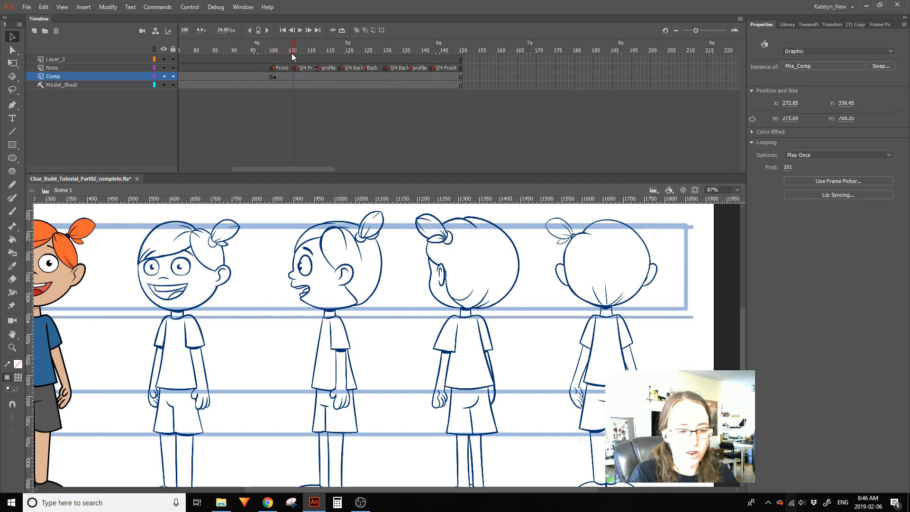
{"action": "left_click", "coordinate": [275, 77]}
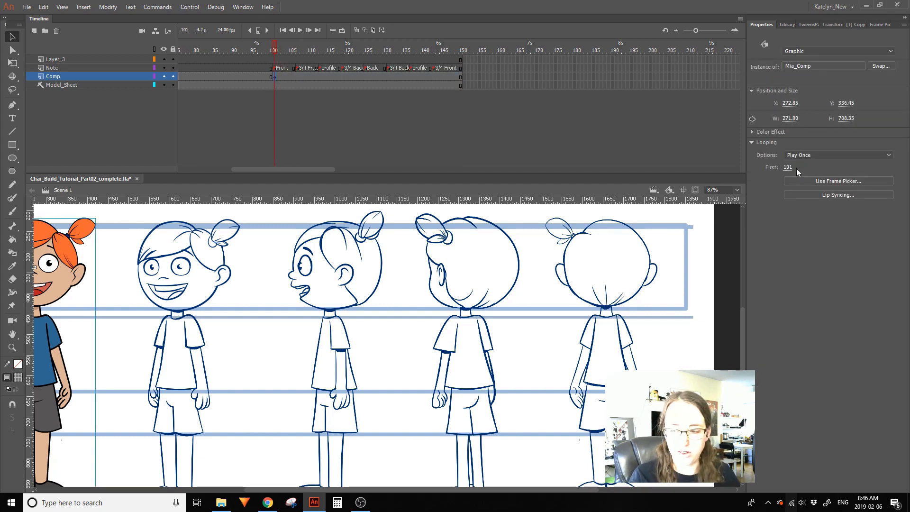
{"action": "left_click", "coordinate": [271, 49]}
{"action": "double_click", "coordinate": [276, 49]}
{"action": "key", "text": "ctrl+s"}
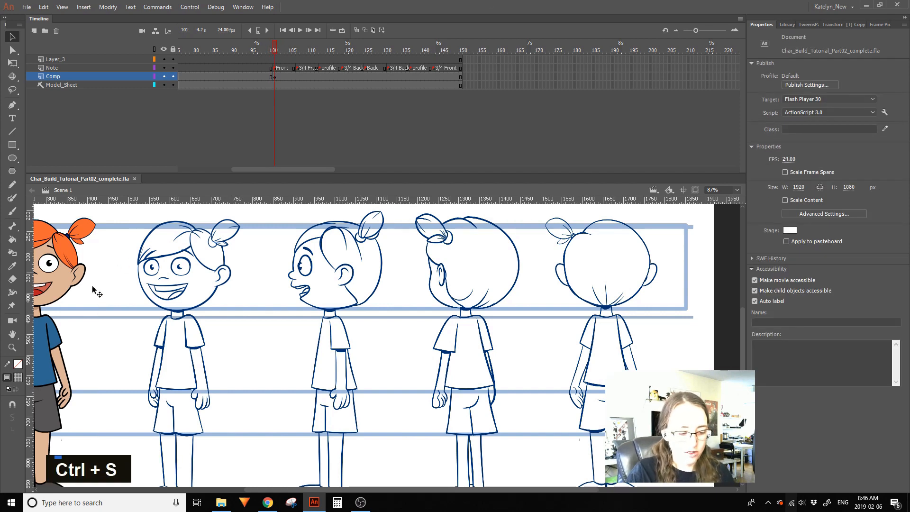
Copy all frames of the Note layer in Scene 1 and delete the empty Layer_3
{"action": "left_click", "coordinate": [12, 348]}
{"action": "left_click", "coordinate": [72, 365]}
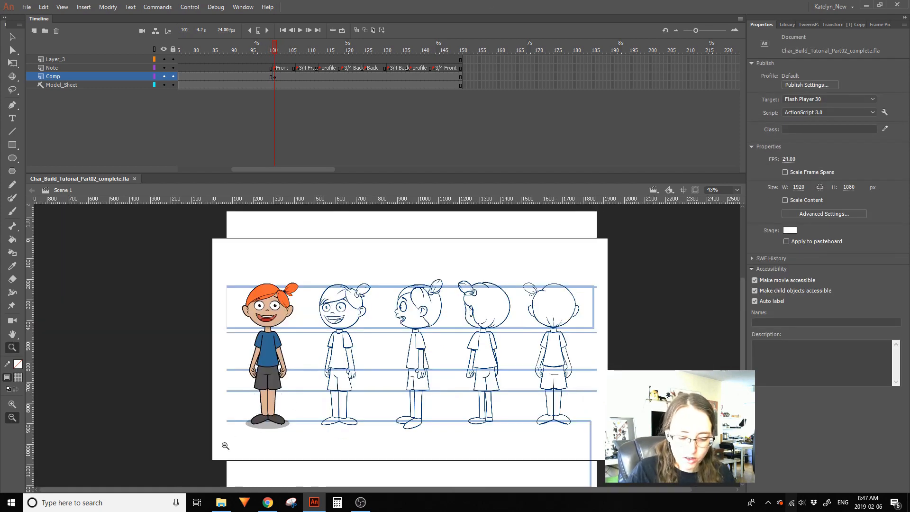
{"action": "left_click_drag", "start_coordinate": [225, 445], "coordinate": [396, 261]}
{"action": "left_click", "coordinate": [12, 63]}
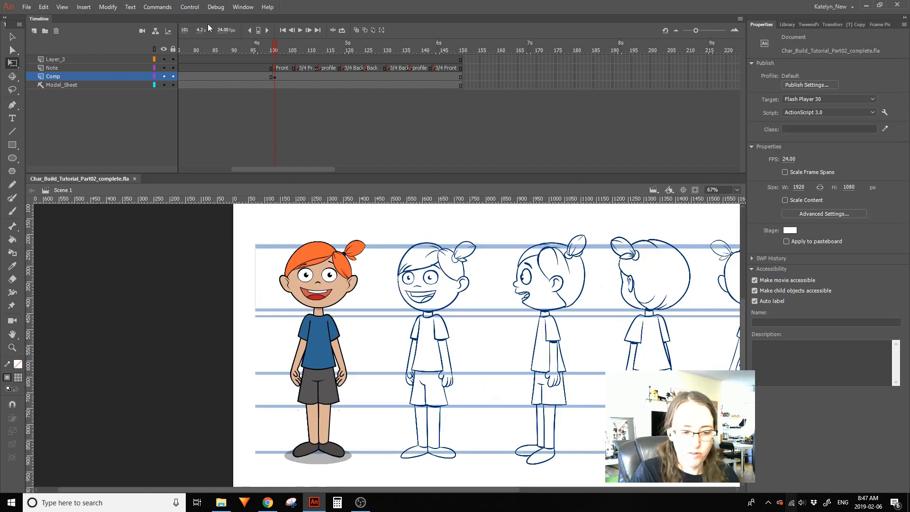
{"action": "left_click", "coordinate": [100, 68]}
{"action": "right_click", "coordinate": [293, 68]}
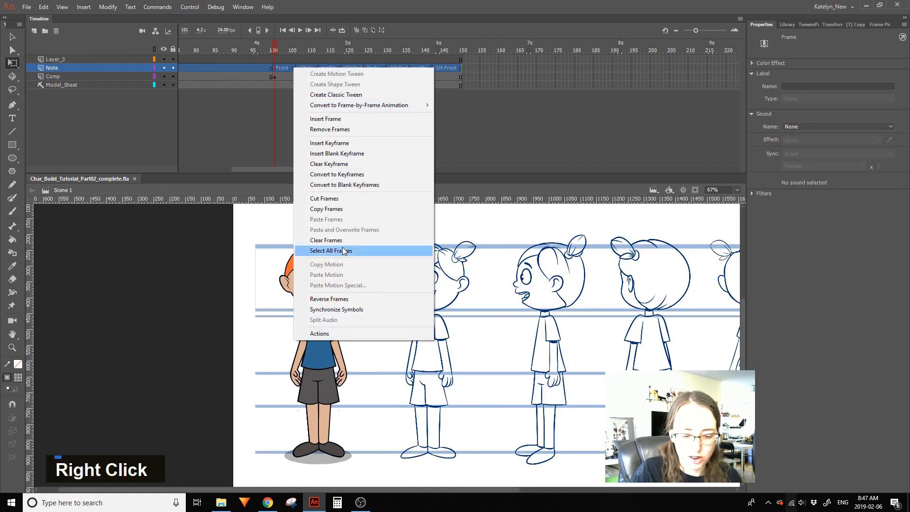
{"action": "left_click", "coordinate": [349, 209]}
{"action": "left_click", "coordinate": [76, 59]}
{"action": "left_click", "coordinate": [56, 31]}
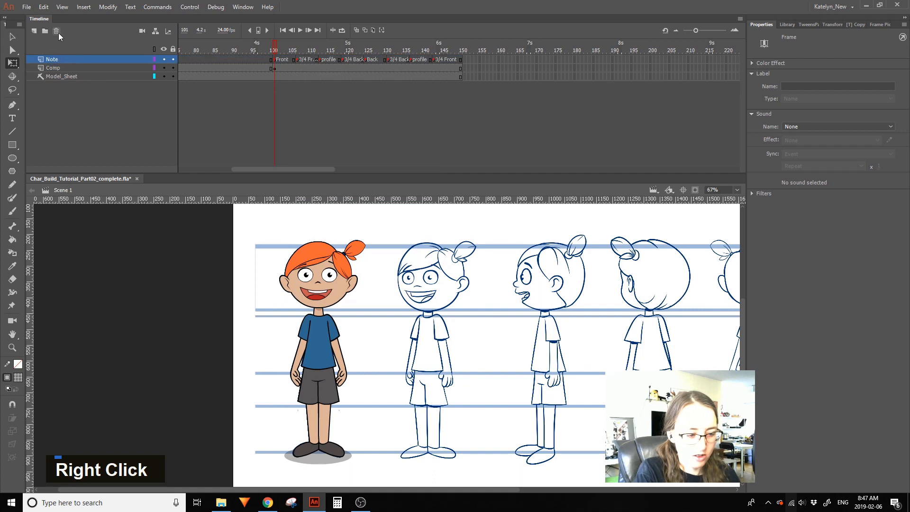
Open Mia_Comp and overwrite the frames of its Layer_3 with the copied Note frames
{"action": "left_click", "coordinate": [318, 278]}
{"action": "double_click", "coordinate": [334, 276]}
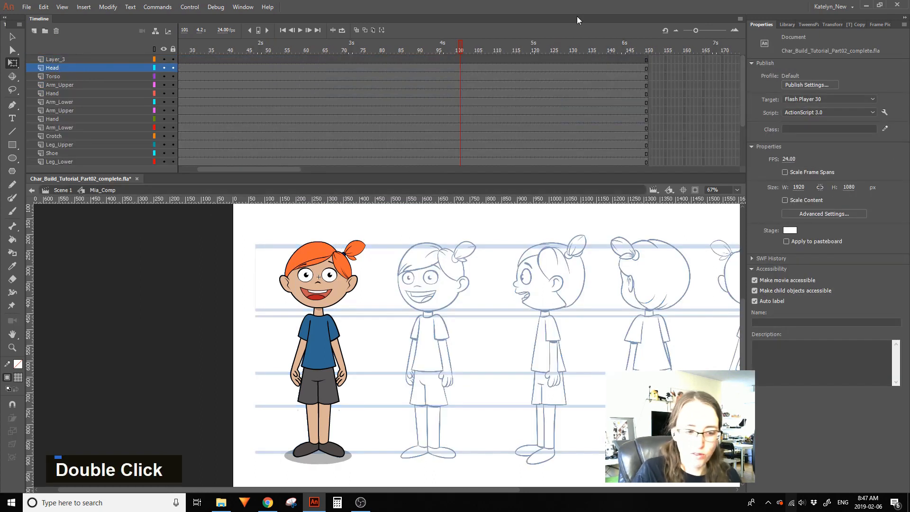
{"action": "left_click", "coordinate": [66, 59]}
{"action": "right_click", "coordinate": [211, 58]}
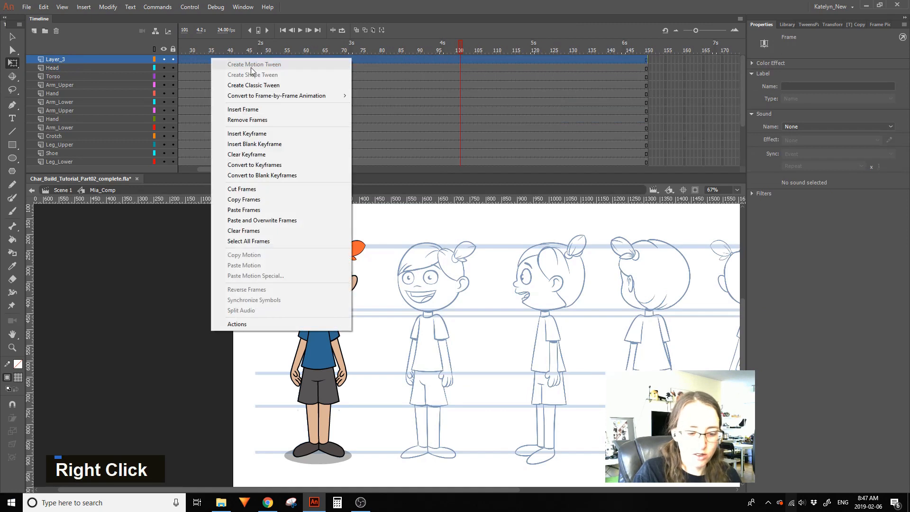
{"action": "left_click", "coordinate": [293, 220]}
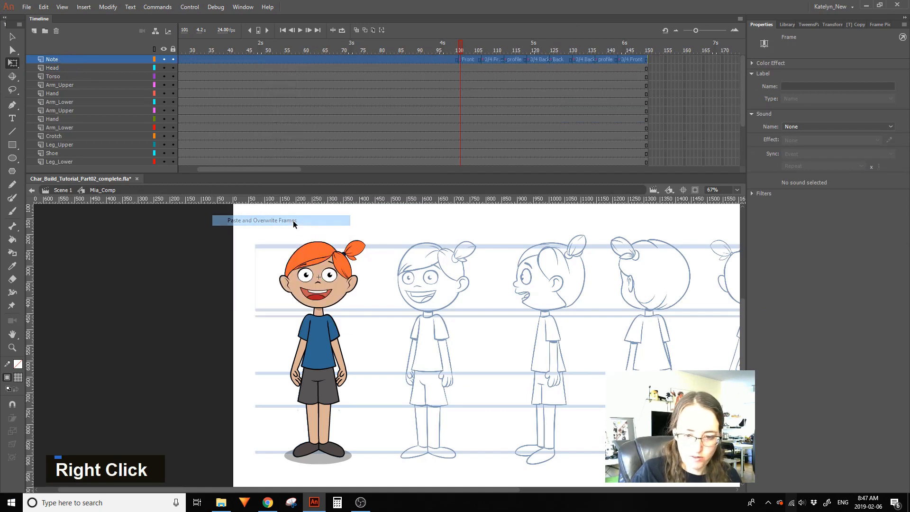
Open Mia_Head, add a new layer above Ear_Right and paste the copied Note frames into it from frame 1
{"action": "left_click", "coordinate": [646, 48]}
{"action": "left_click", "coordinate": [337, 268]}
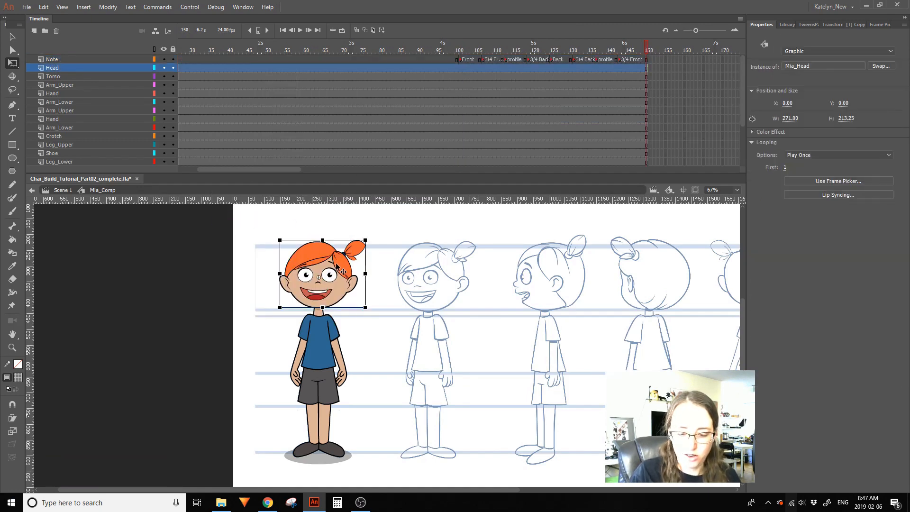
{"action": "double_click", "coordinate": [337, 267]}
{"action": "scroll", "coordinate": [744, 83], "scroll_direction": "up", "scroll_amount": 1}
{"action": "left_click", "coordinate": [66, 60]}
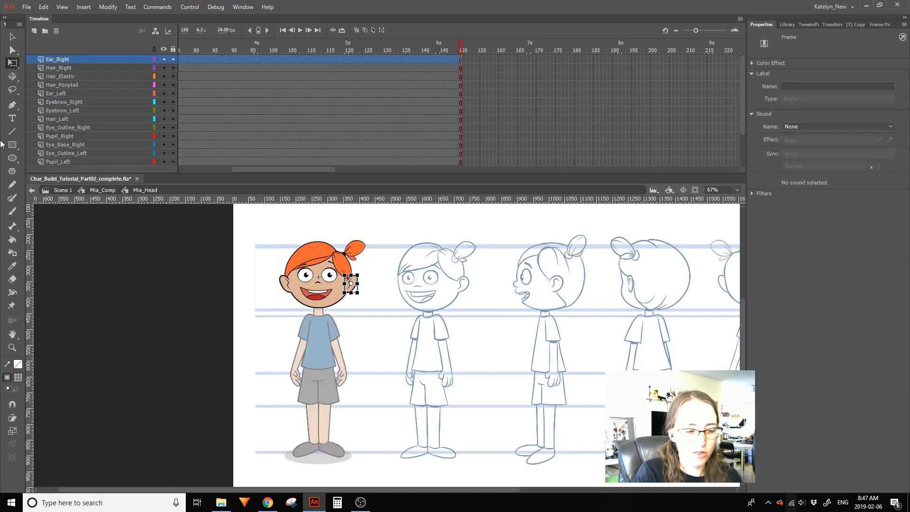
{"action": "key", "text": "Escape"}
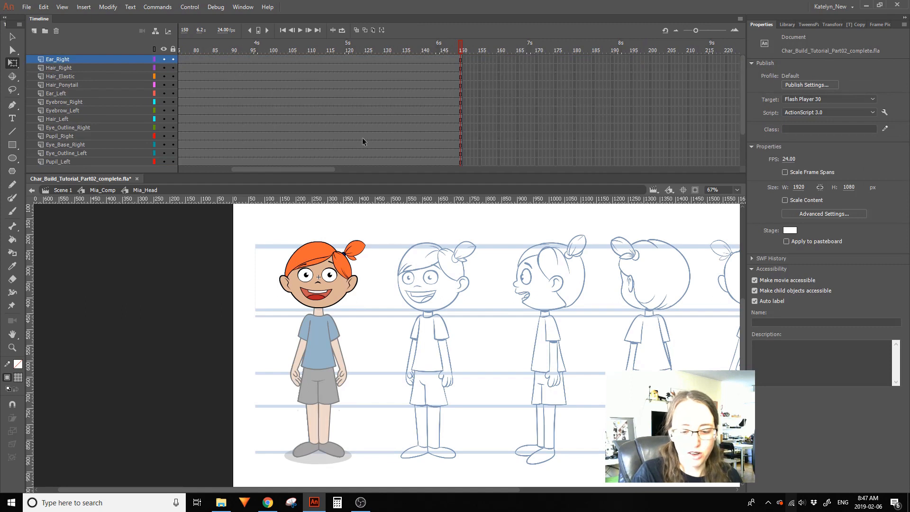
{"action": "left_click_drag", "start_coordinate": [303, 169], "coordinate": [227, 186]}
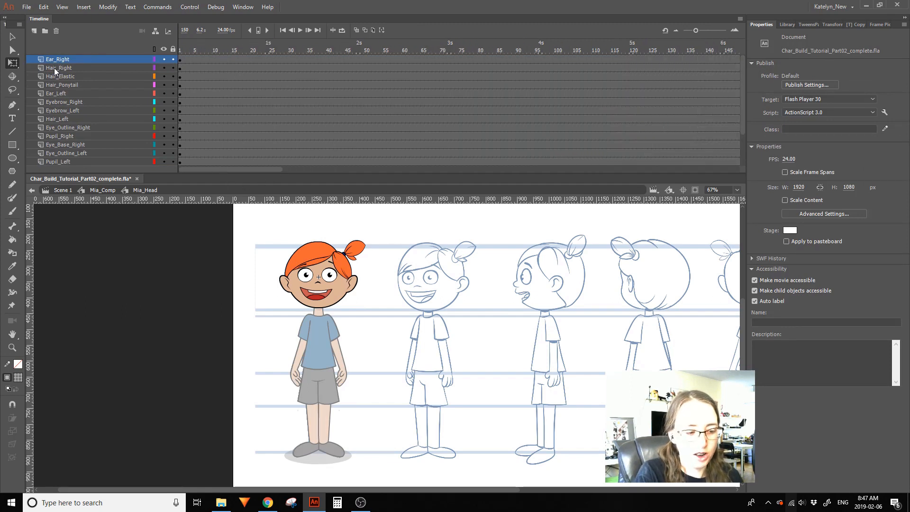
{"action": "left_click", "coordinate": [43, 35]}
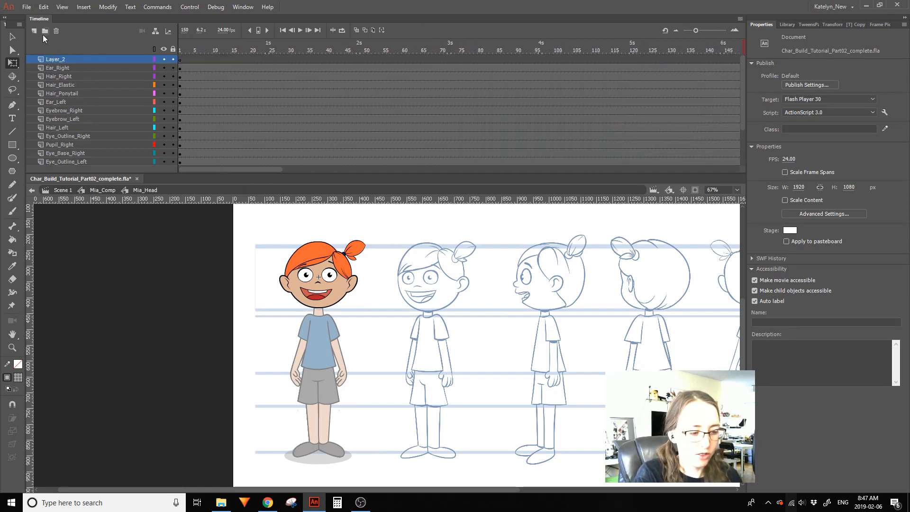
{"action": "right_click", "coordinate": [181, 58]}
{"action": "left_click", "coordinate": [211, 212]}
{"action": "double_click", "coordinate": [139, 272]}
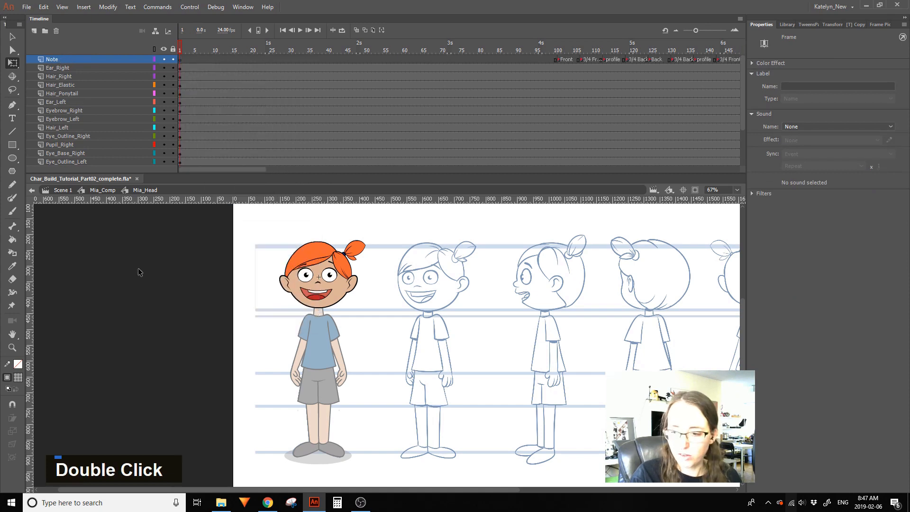
Insert keyframes at frame 101 on all facial part layers of Mia_Head and return to Mia_Comp
{"action": "left_click", "coordinate": [560, 50]}
{"action": "scroll", "coordinate": [559, 95], "scroll_direction": "down", "scroll_amount": 2}
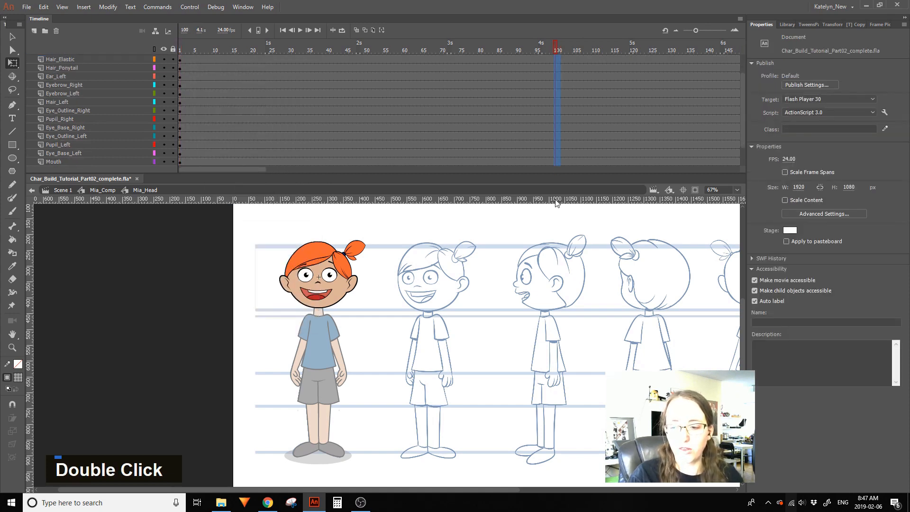
{"action": "key", "text": "F6"}
{"action": "scroll", "coordinate": [743, 111], "scroll_direction": "up", "scroll_amount": 2}
{"action": "left_click", "coordinate": [582, 43]}
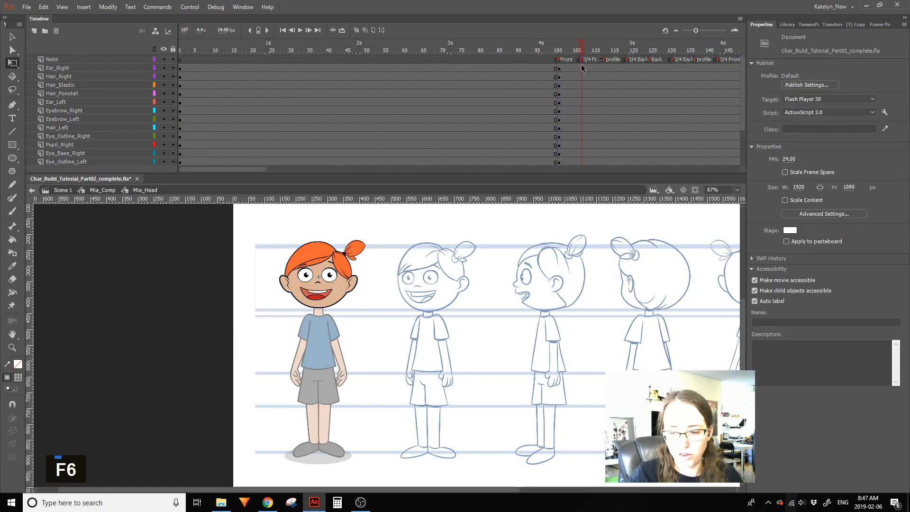
{"action": "left_click", "coordinate": [581, 68]}
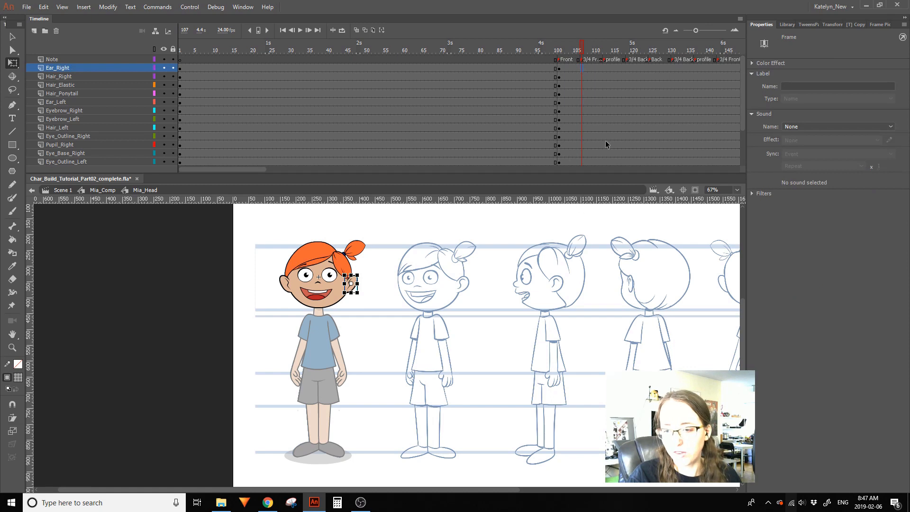
{"action": "double_click", "coordinate": [163, 245]}
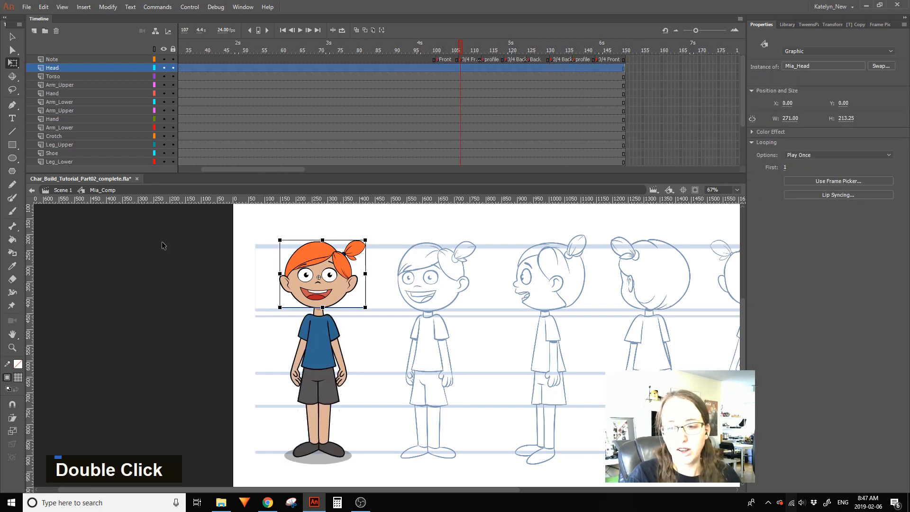
Insert keyframes at frame 101 on all Mia_Comp layers from Head to Shadow, and go back to frame 1
{"action": "left_click", "coordinate": [437, 71]}
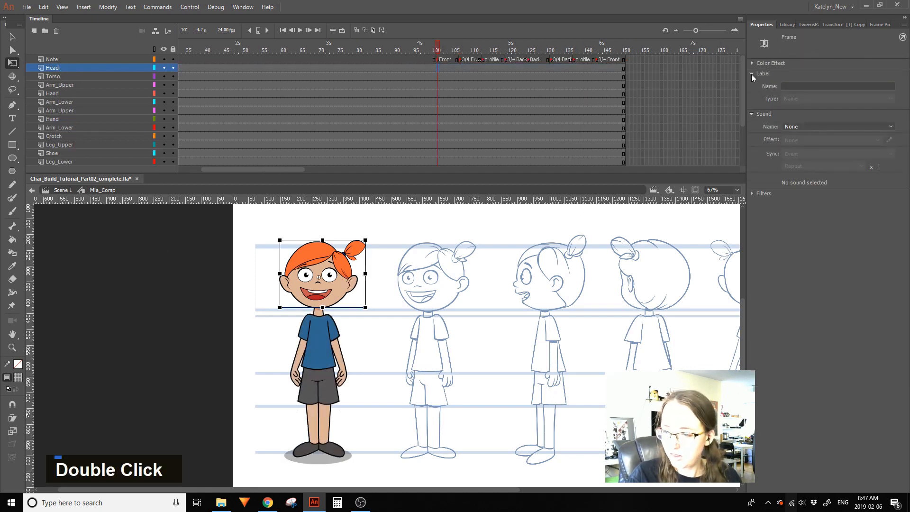
{"action": "scroll", "coordinate": [440, 143], "scroll_direction": "down", "scroll_amount": 3}
{"action": "left_click", "coordinate": [442, 162], "text": "shift"}
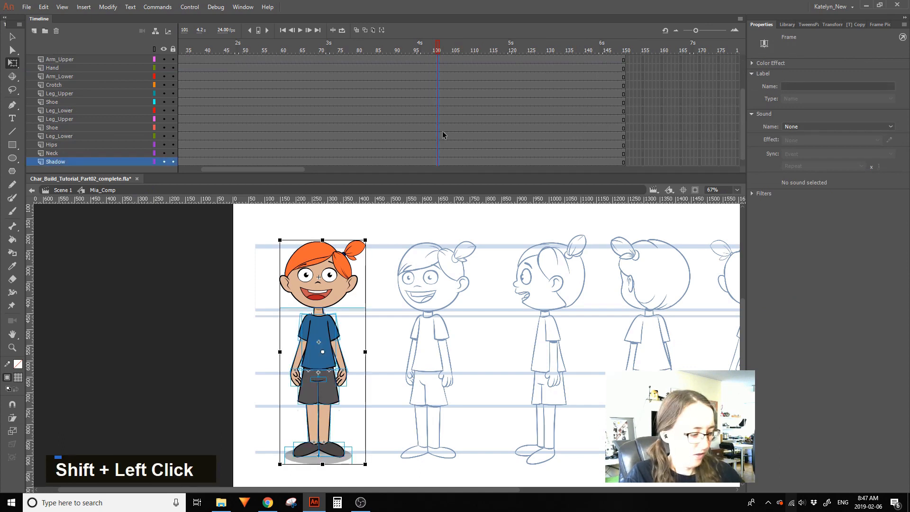
{"action": "key", "text": "F6"}
{"action": "left_click", "coordinate": [663, 104]}
{"action": "left_click_drag", "start_coordinate": [288, 173], "coordinate": [135, 173]}
{"action": "left_click_drag", "start_coordinate": [190, 61], "coordinate": [180, 128]}
{"action": "left_click_drag", "start_coordinate": [743, 98], "coordinate": [740, 54]}
{"action": "left_click", "coordinate": [134, 309]}
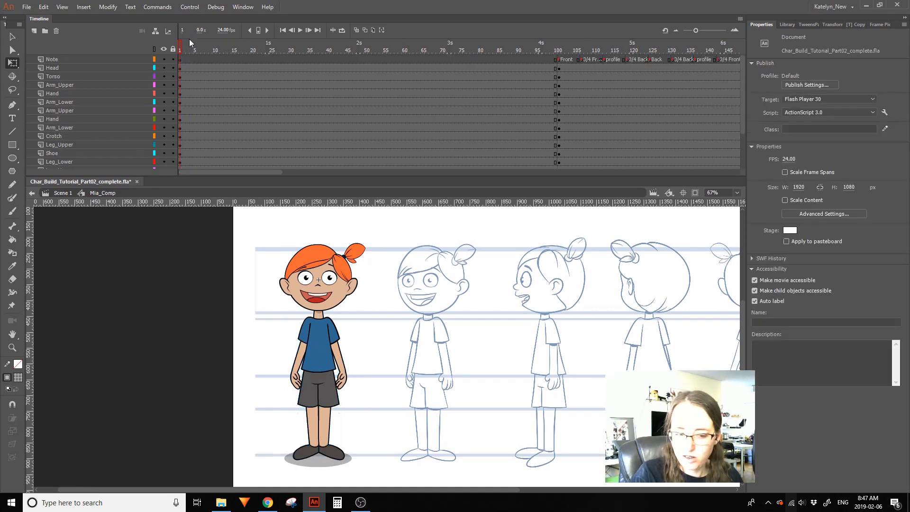
Rename Mia_Comp's Note layer to Notes and save the document
{"action": "double_click", "coordinate": [75, 59]}
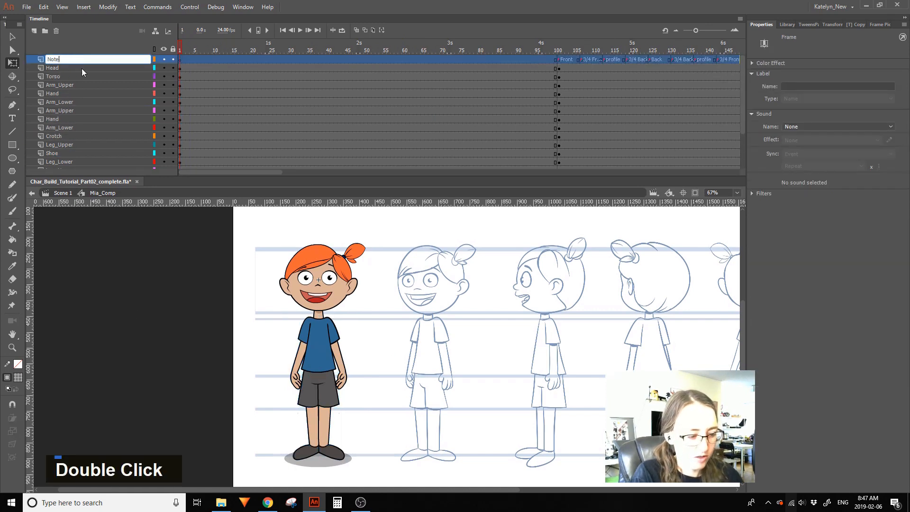
{"action": "type", "text": "s"}
{"action": "left_click", "coordinate": [22, 5]}
{"action": "left_click", "coordinate": [47, 89]}
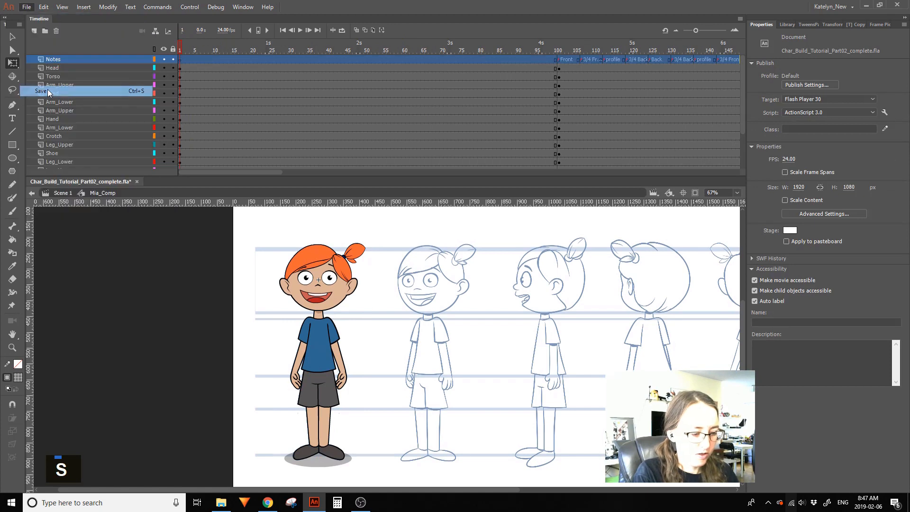
Return to Scene 1, scrub the main timeline back to its beginning and save the document
{"action": "left_click", "coordinate": [67, 192]}
{"action": "left_click", "coordinate": [44, 351]}
{"action": "key", "text": "space"}
{"action": "left_click_drag", "start_coordinate": [283, 364], "coordinate": [255, 346]}
{"action": "left_click", "coordinate": [296, 268]}
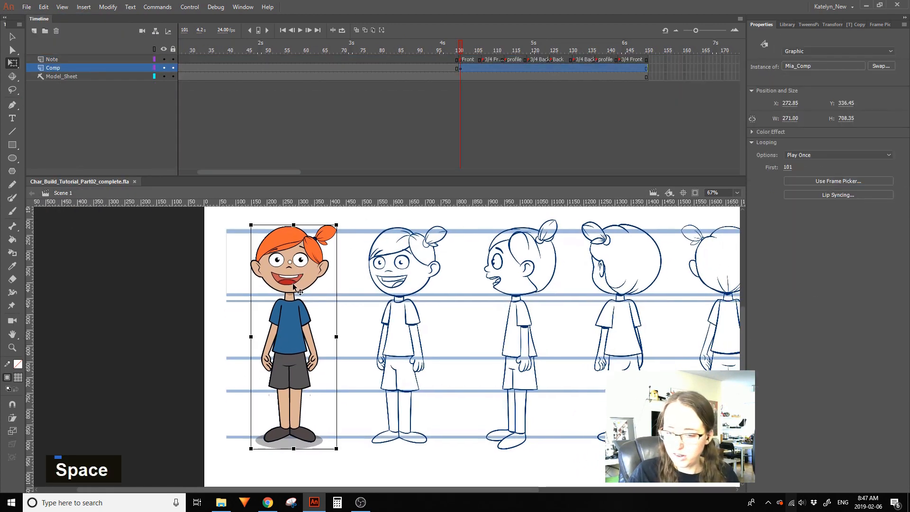
{"action": "left_click_drag", "start_coordinate": [379, 51], "coordinate": [1, 298]}
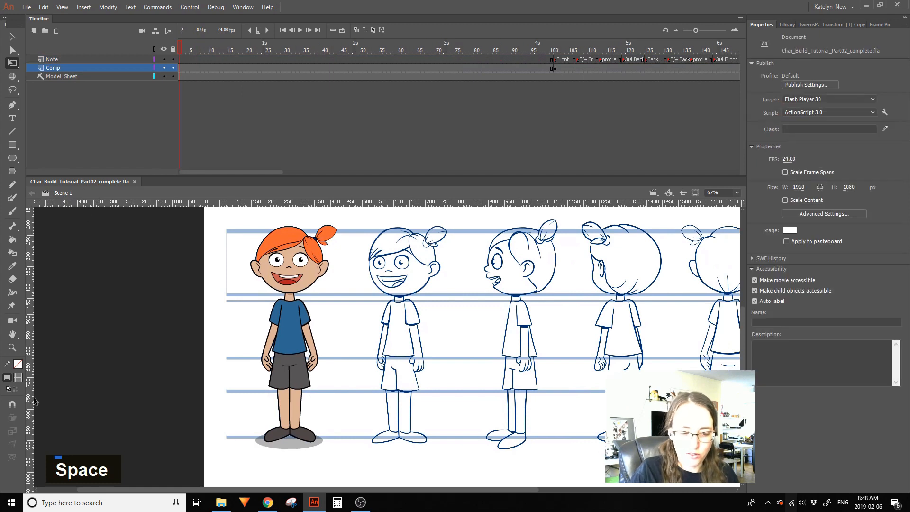
{"action": "key", "text": "ctrl+s"}
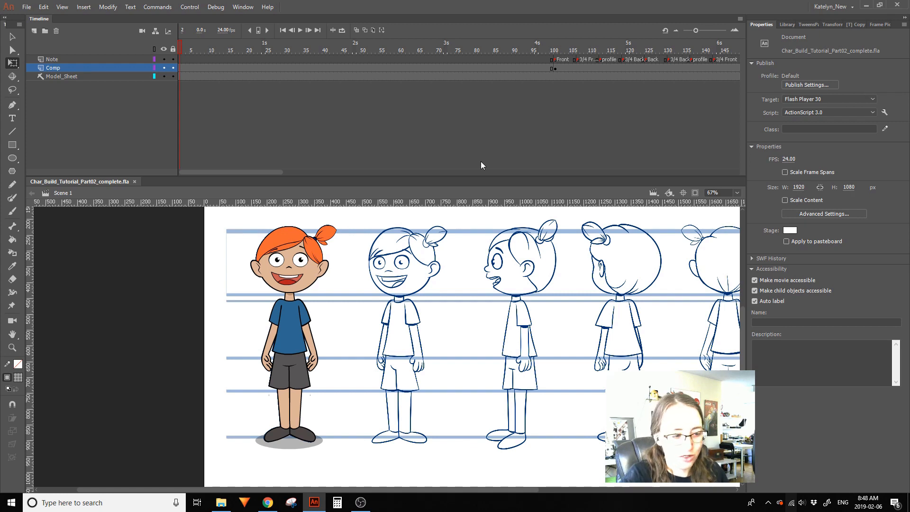
Place the playhead on frame 1 of the Scene 1 timeline and leave the character deselected
{"action": "left_click", "coordinate": [27, 7]}
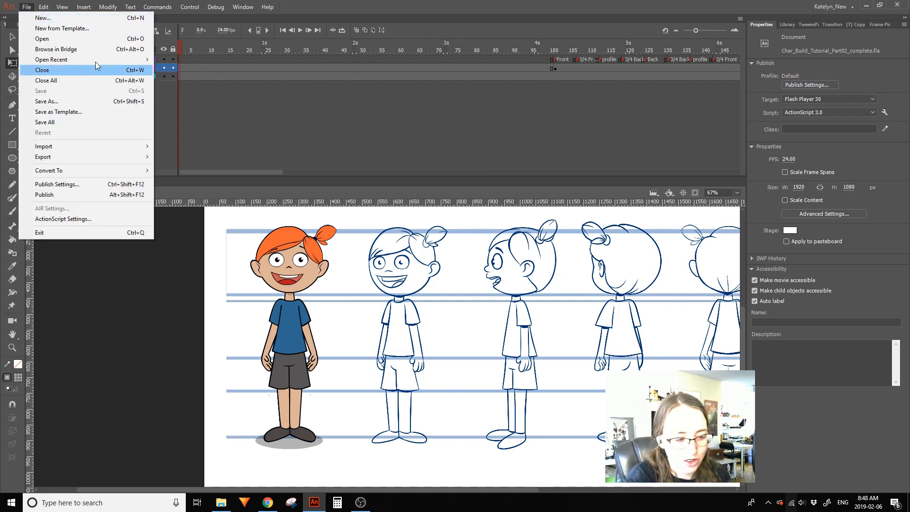
{"action": "left_click", "coordinate": [284, 16]}
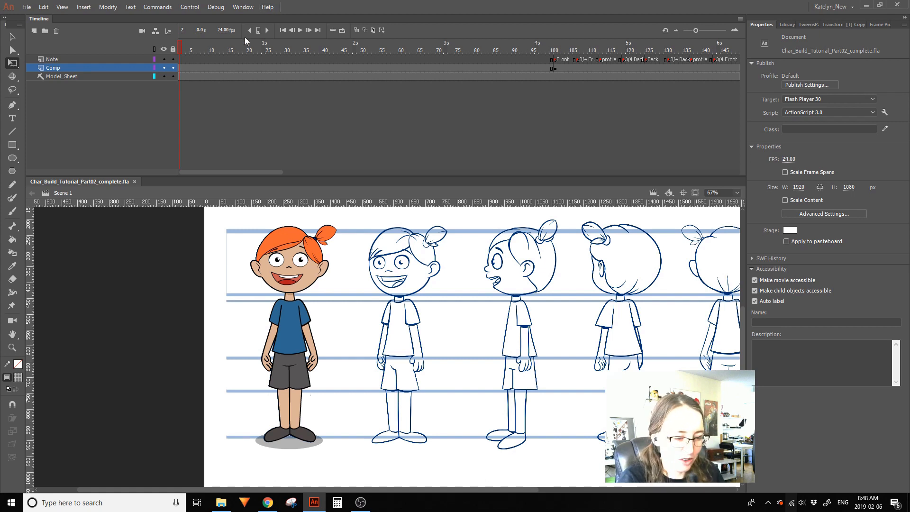
{"action": "left_click", "coordinate": [180, 50]}
{"action": "left_click", "coordinate": [26, 7]}
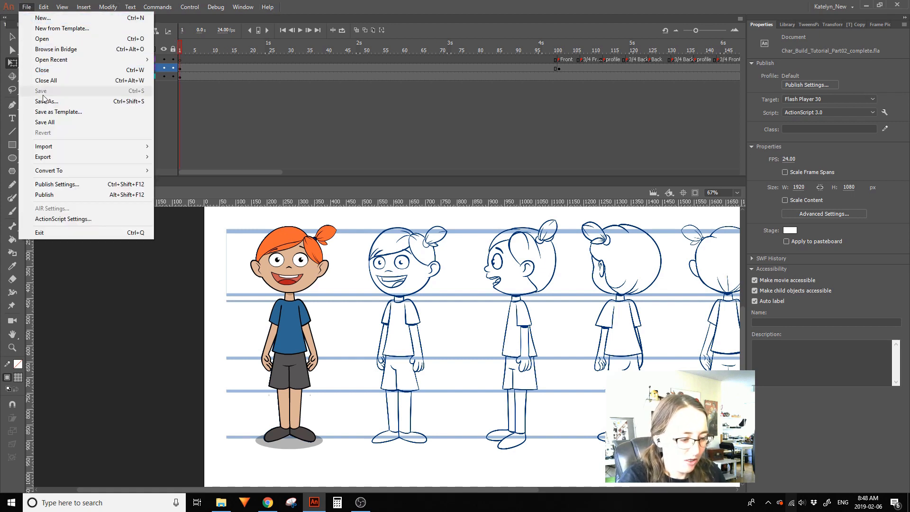
{"action": "left_click", "coordinate": [134, 398]}
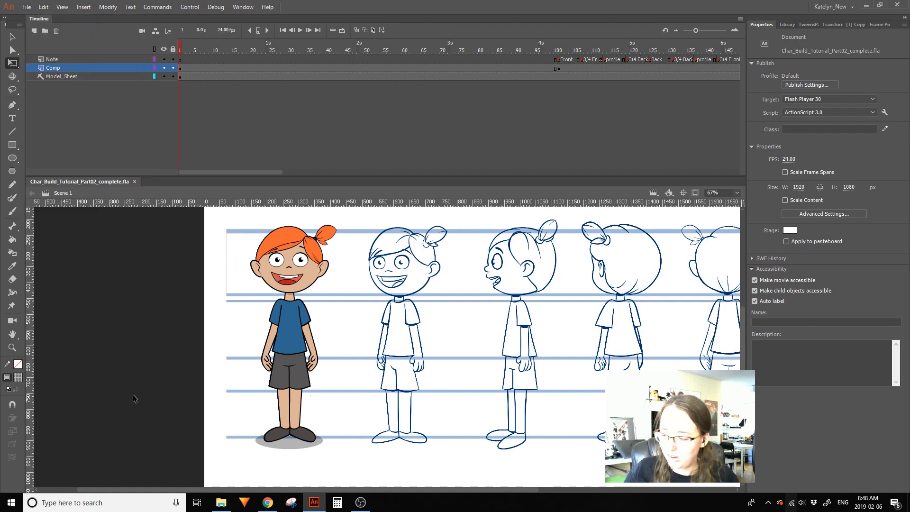
{"action": "left_click", "coordinate": [361, 502]}
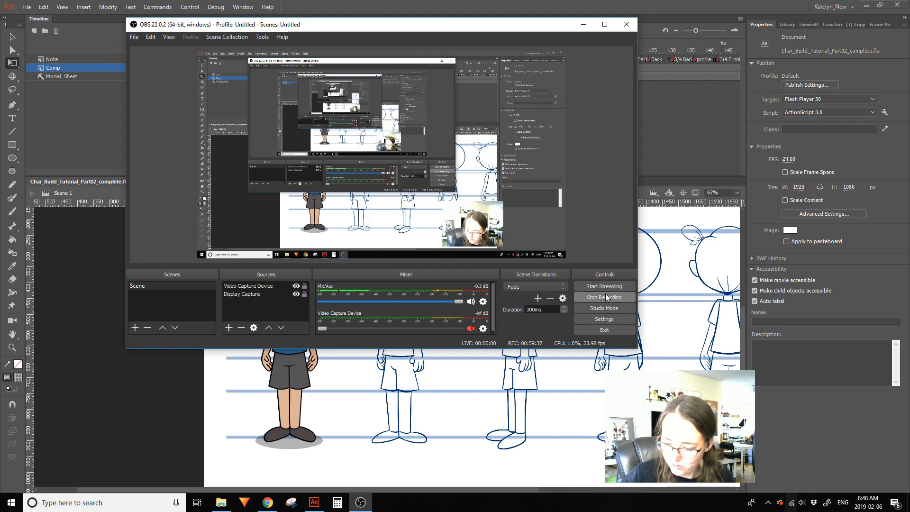